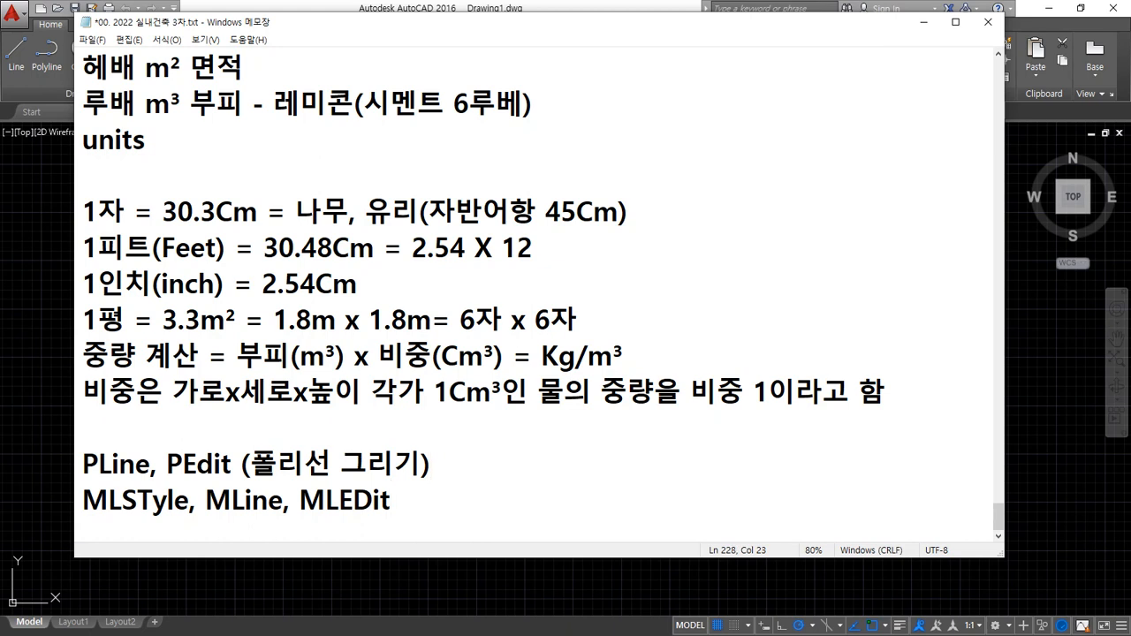
# - Add the note "(다중선 그리기)" after MLEDit on the last line of the text file
pyautogui.write('(다중')
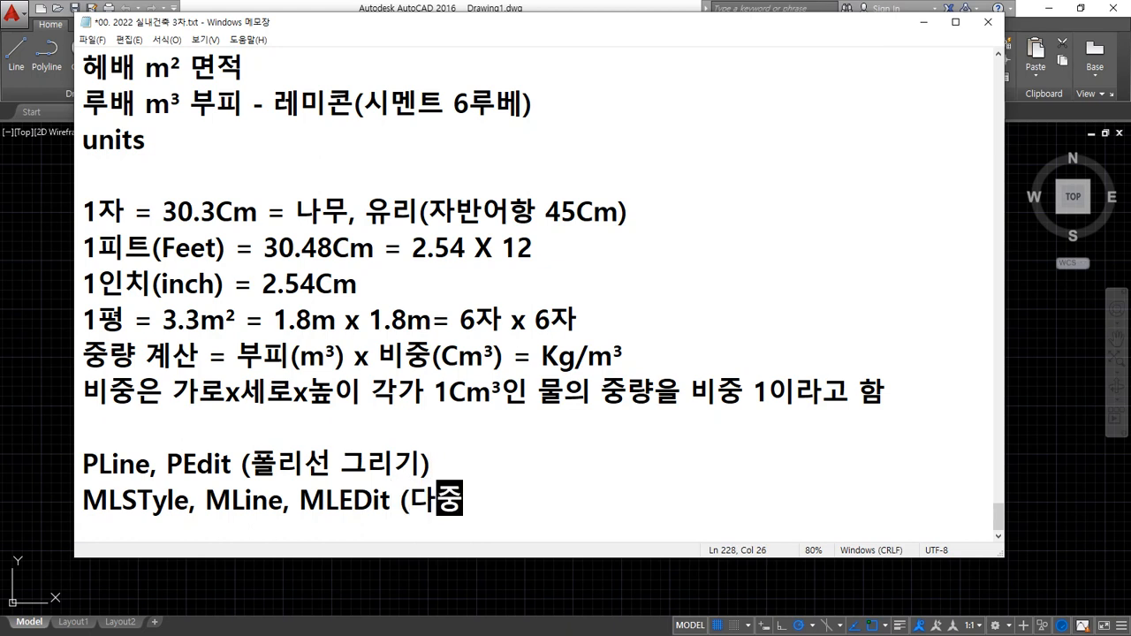
pyautogui.write('선 ㄱ리기)')
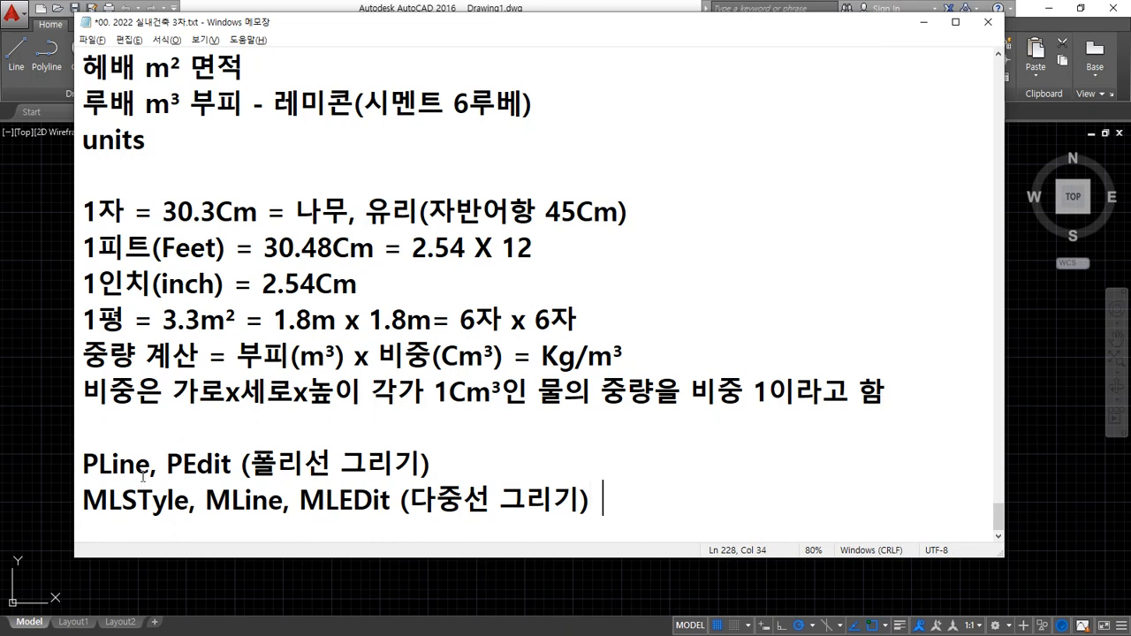
pyautogui.moveTo(156, 484); pyautogui.dragTo(62, 473)
pyautogui.moveTo(227, 481); pyautogui.dragTo(152, 454)
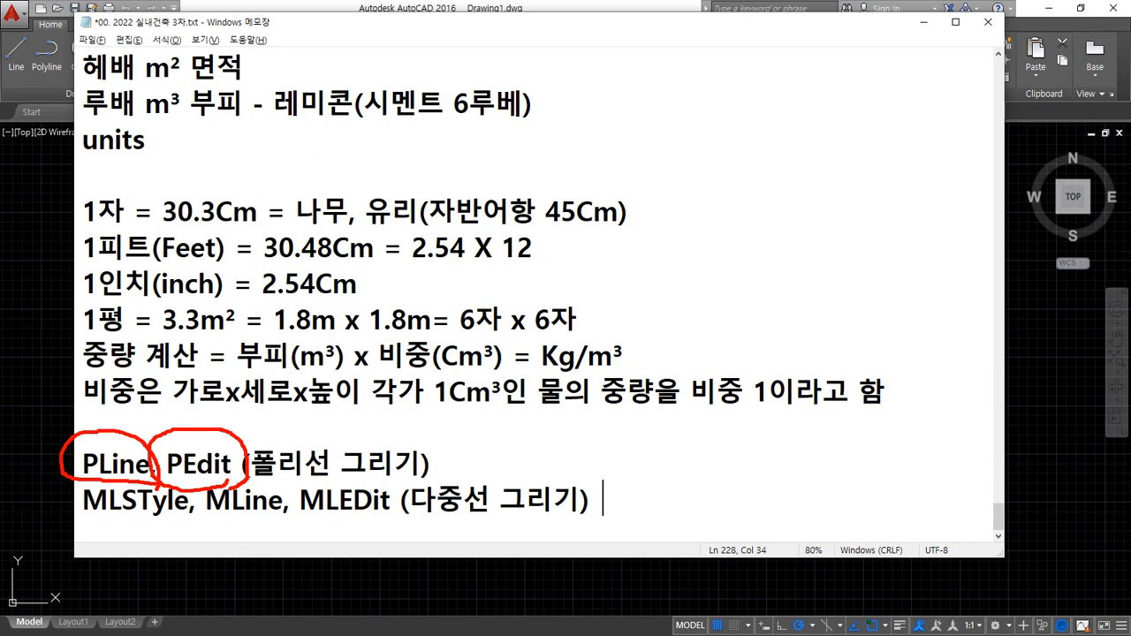
pyautogui.moveTo(168, 513)
pyautogui.mouseDown()
pyautogui.moveTo(69, 484)
pyautogui.moveTo(184, 478)
pyautogui.mouseUp()
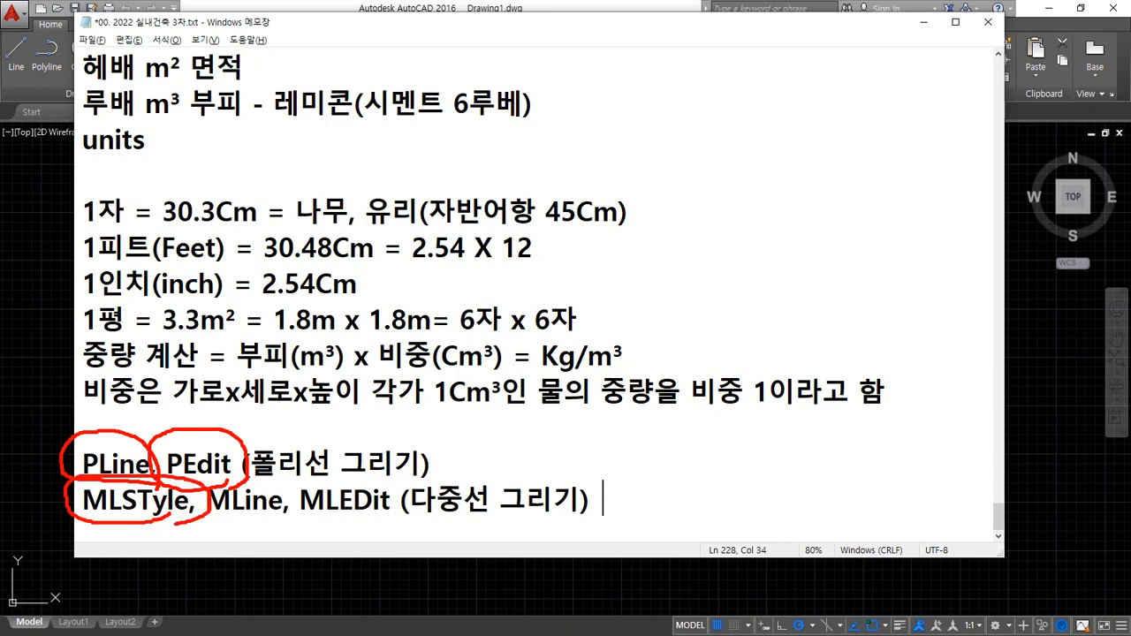
pyautogui.moveTo(285, 528)
pyautogui.mouseDown()
pyautogui.moveTo(190, 521)
pyautogui.moveTo(269, 477)
pyautogui.mouseUp()
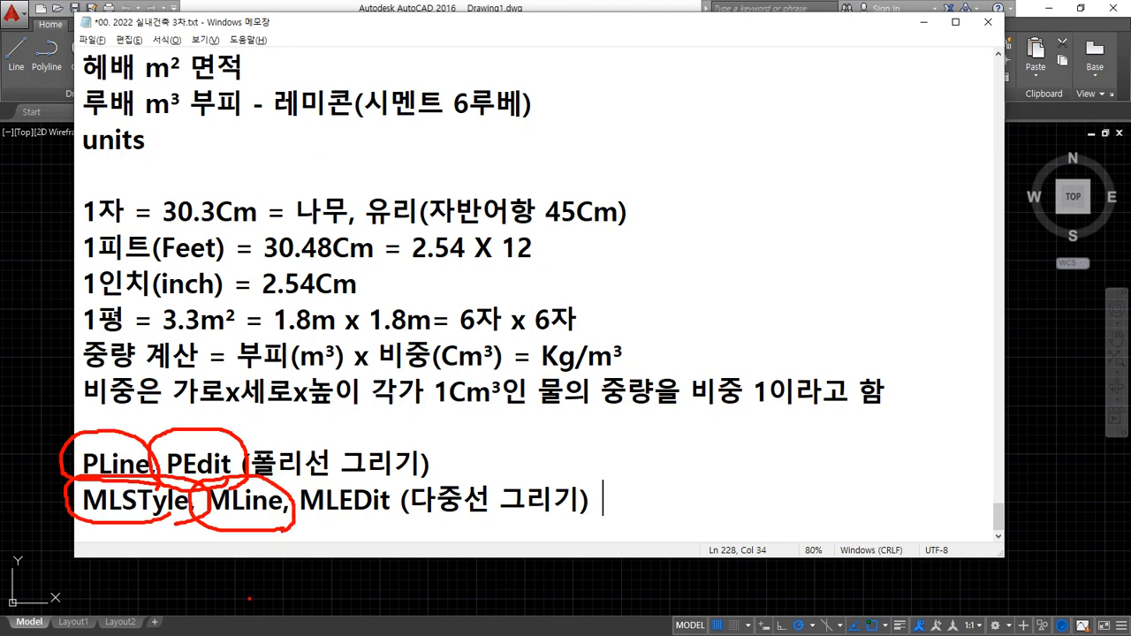
pyautogui.moveTo(348, 525)
pyautogui.mouseDown()
pyautogui.moveTo(286, 492)
pyautogui.moveTo(402, 484)
pyautogui.moveTo(340, 530)
pyautogui.mouseUp()
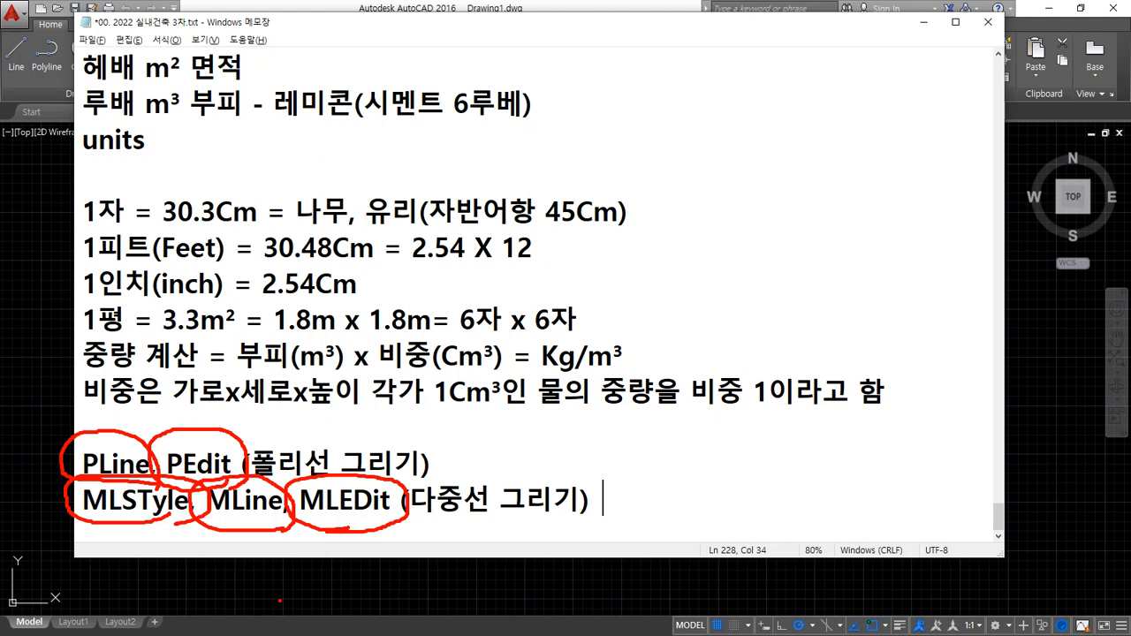
pyautogui.press('Escape')
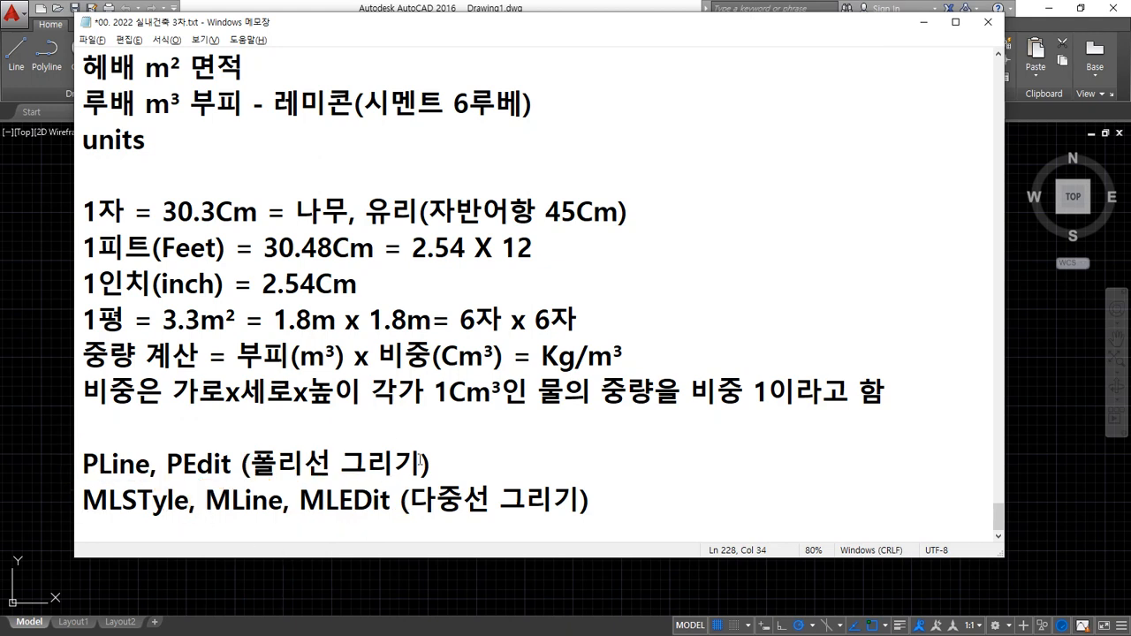
# - Add the shortcuts "PL, PE" inside the parentheses on the polyline line of the notes
pyautogui.write('ㅔ')
pyautogui.press('BackSpace')
pyautogui.write('PL')
pyautogui.write(', PE')
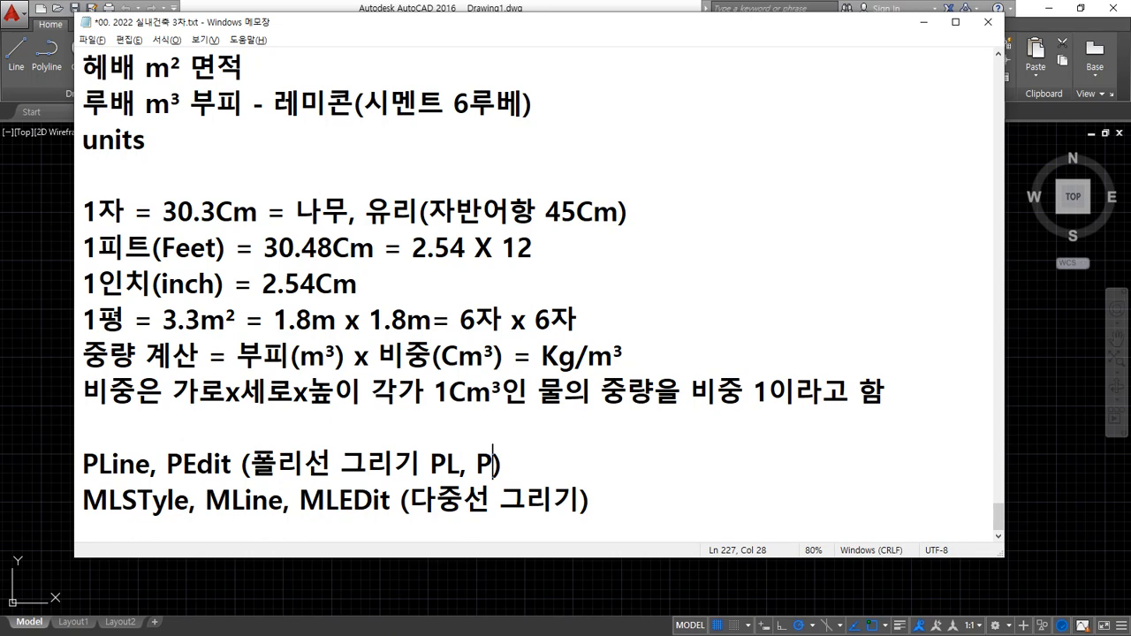
# - Add the shortcuts "MLST, ML, MLED" inside the parentheses on the multiline line of the notes
pyautogui.press('Down')
pyautogui.press('End')
pyautogui.press('Left')
pyautogui.write('ML')
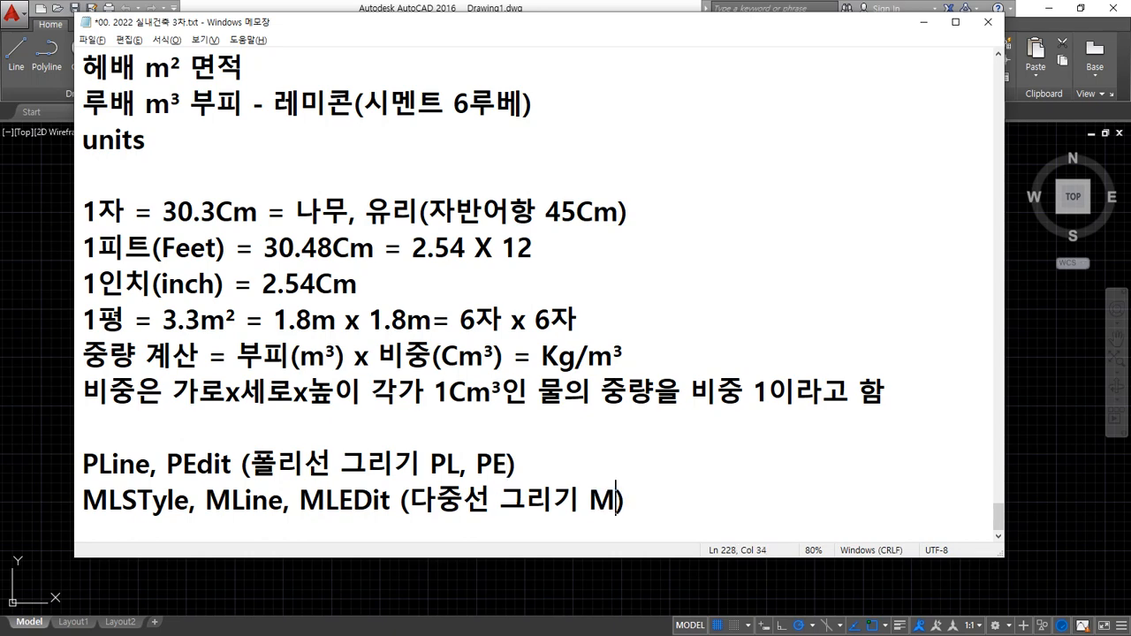
pyautogui.write('STZ')
pyautogui.press('BackSpace')
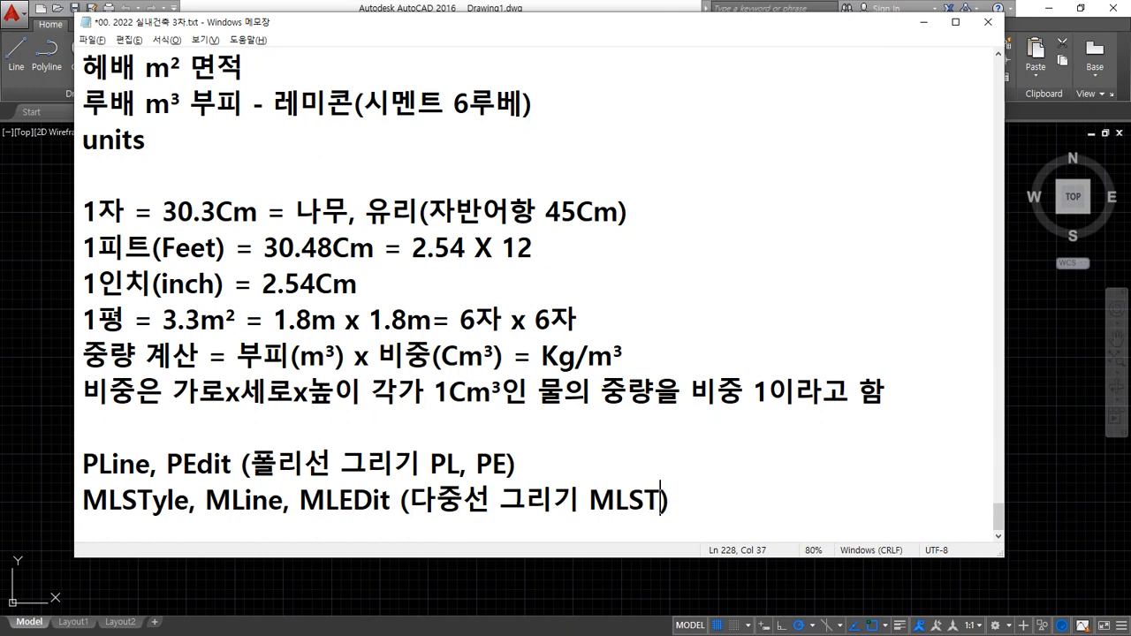
pyautogui.write(', ML, ')
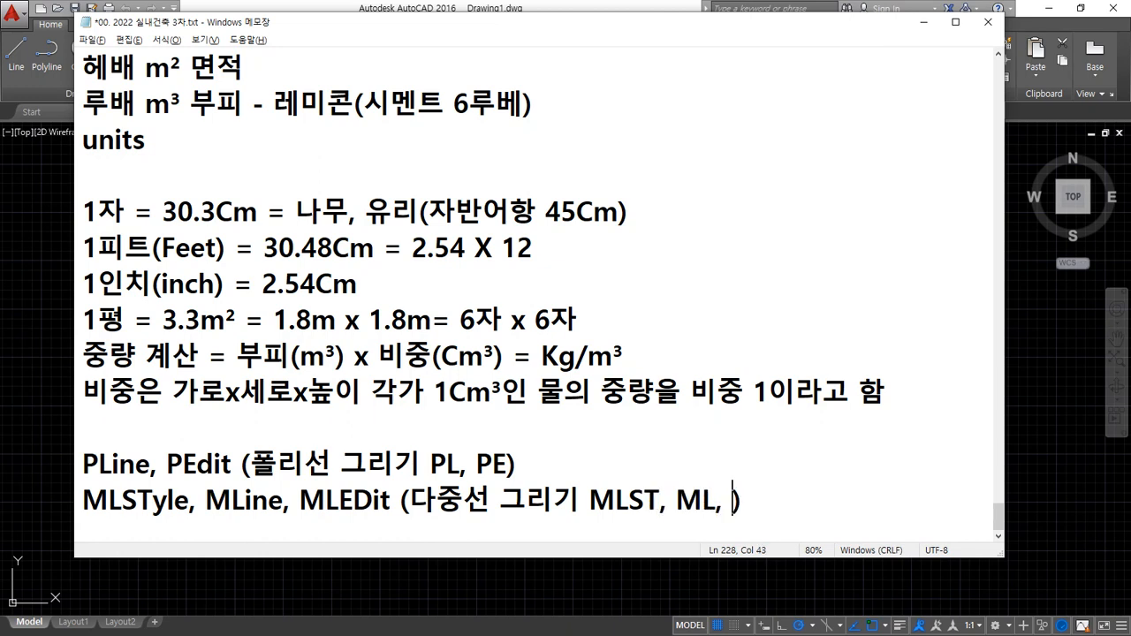
pyautogui.write('ㅡ')
pyautogui.press('BackSpace')
pyautogui.write('MLED')
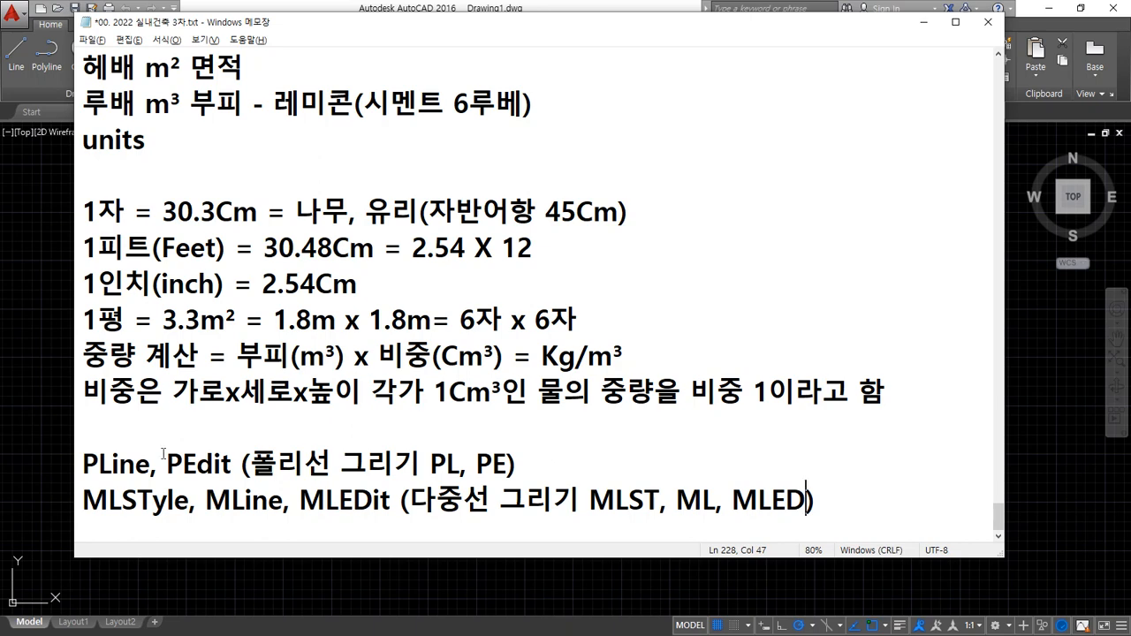
# - Switch to the AutoCAD drawing and run Zoom with the All option
pyautogui.moveTo(90, 465)
pyautogui.mouseDown()
pyautogui.moveTo(512, 463)
pyautogui.moveTo(75, 467)
pyautogui.mouseUp()
pyautogui.click(529, 463)
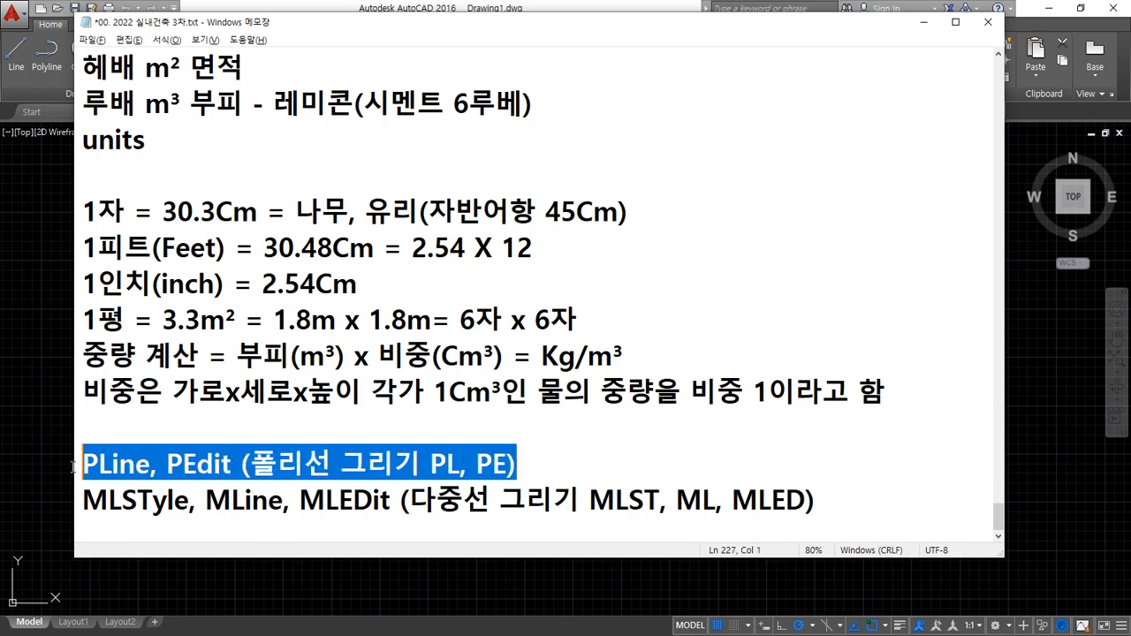
pyautogui.click(49, 370)
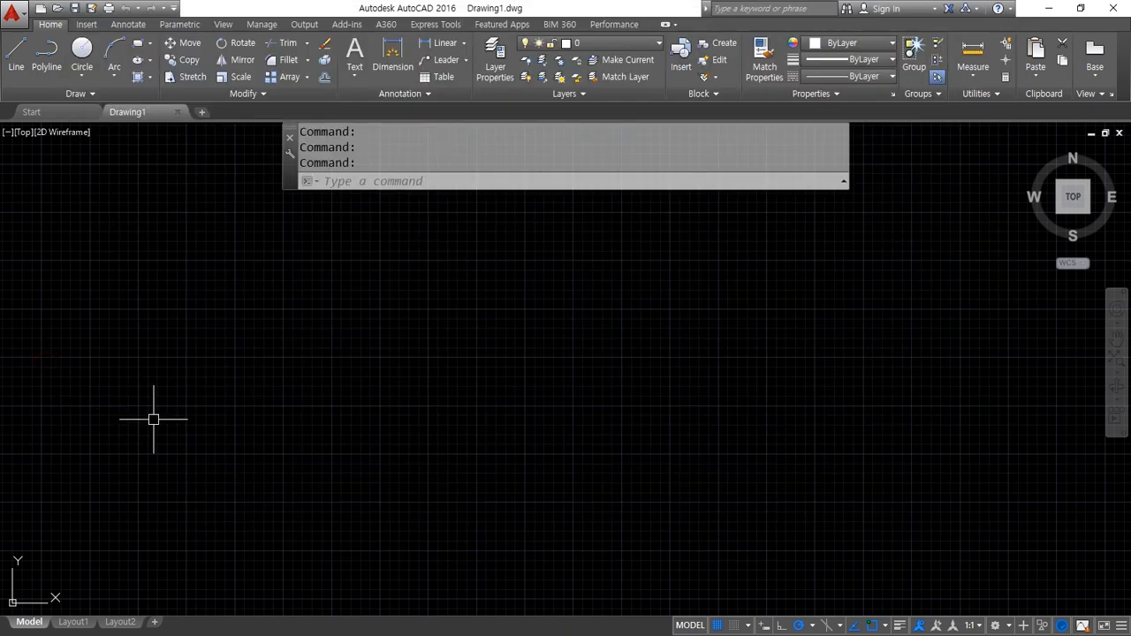
pyautogui.write('z')
pyautogui.press('Return')
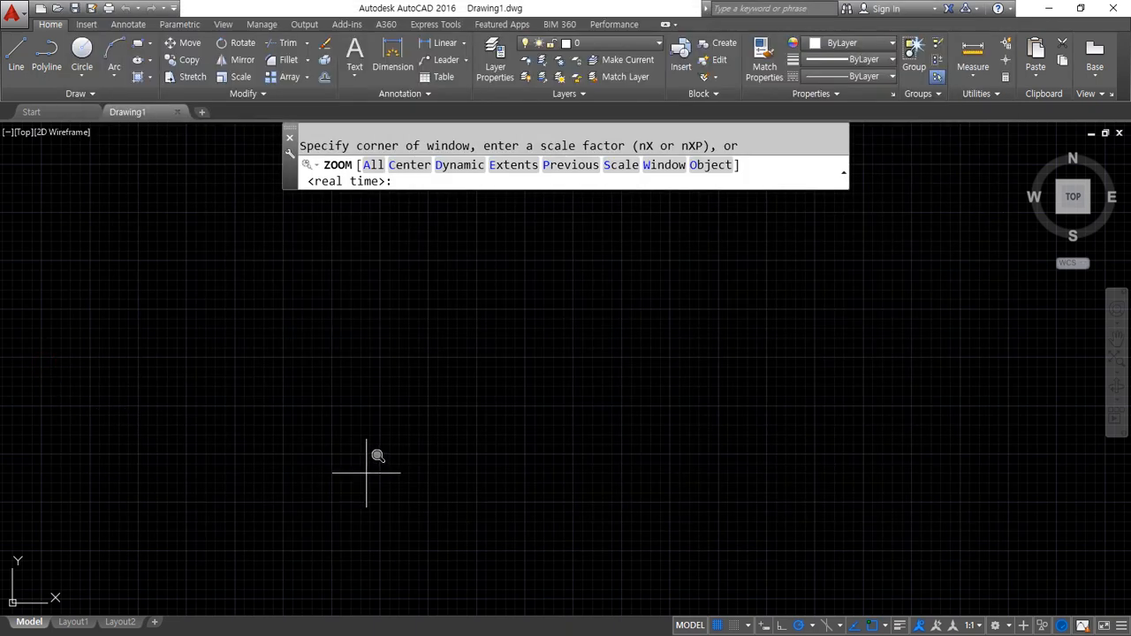
pyautogui.press('Escape')
pyautogui.press('Return')
pyautogui.press('Escape')
pyautogui.write('z')
pyautogui.press('Return')
pyautogui.write('a')
pyautogui.press('Return')
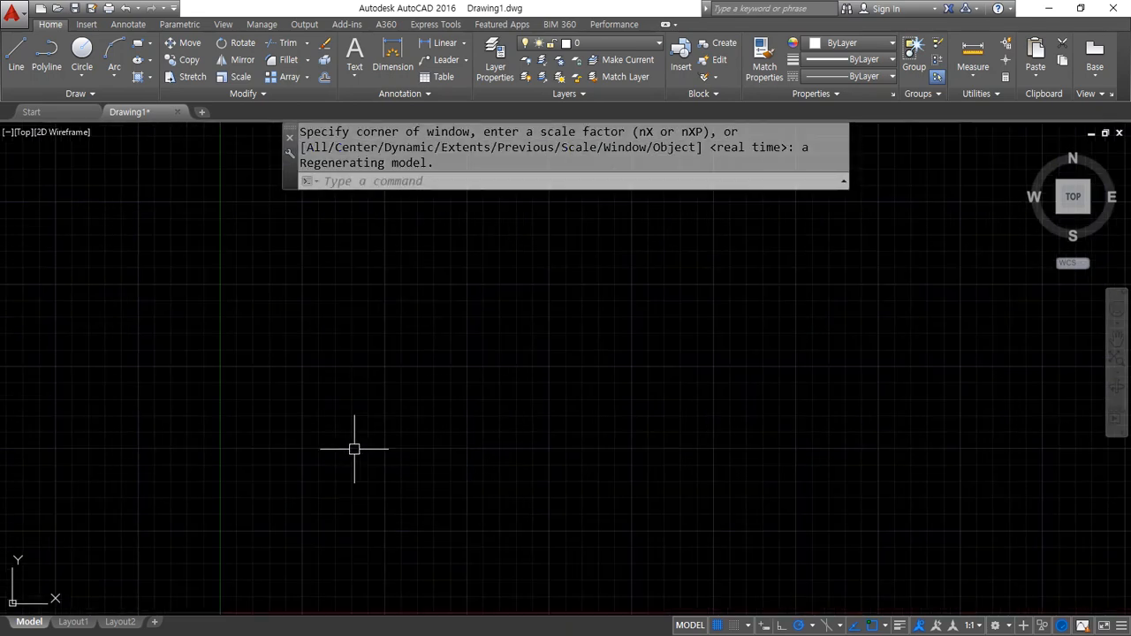
pyautogui.write('pl')
pyautogui.press('Return')
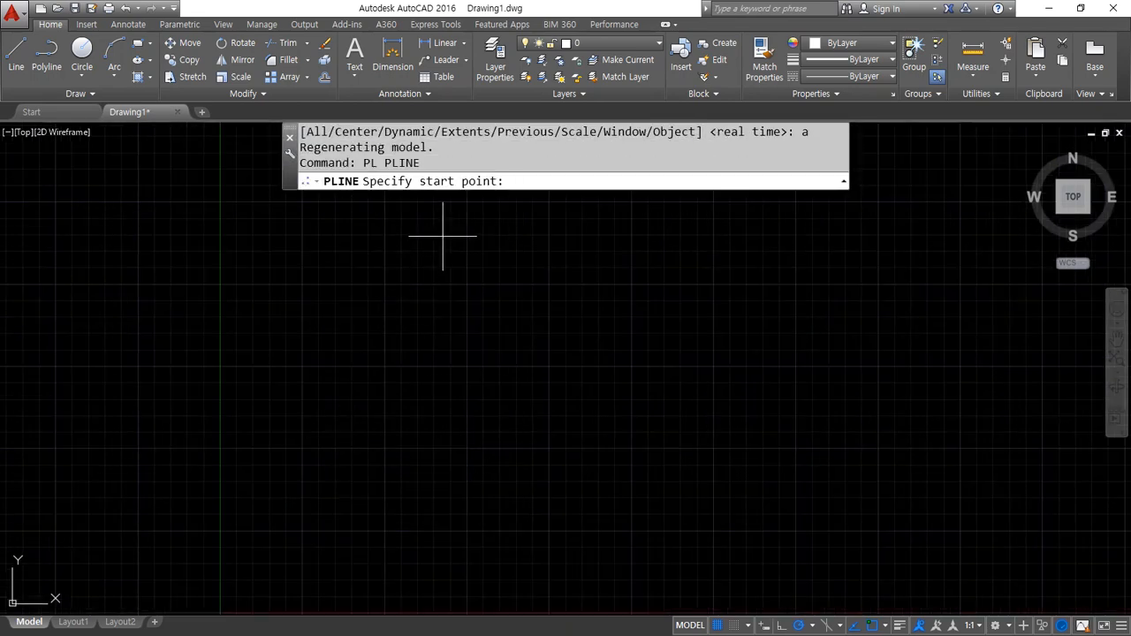
pyautogui.hotkey('ctrl', 'Tab')
pyautogui.click(128, 114)
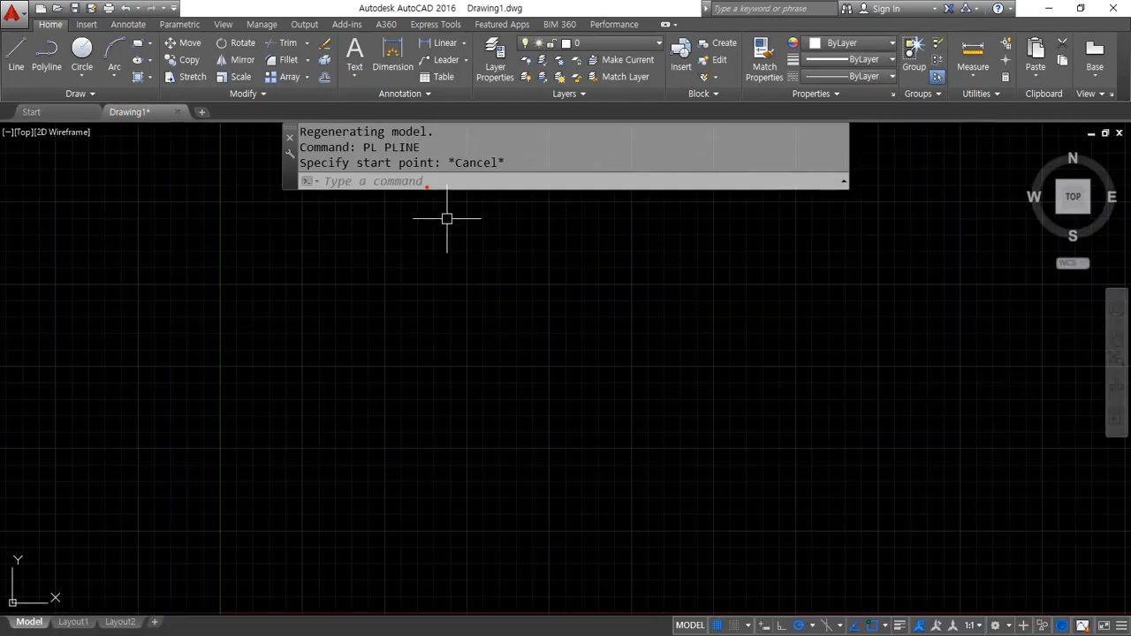
# - Turn on lineweight display and draw a closed, stepped twelve-sided outline with the Polyline command
pyautogui.press('Return')
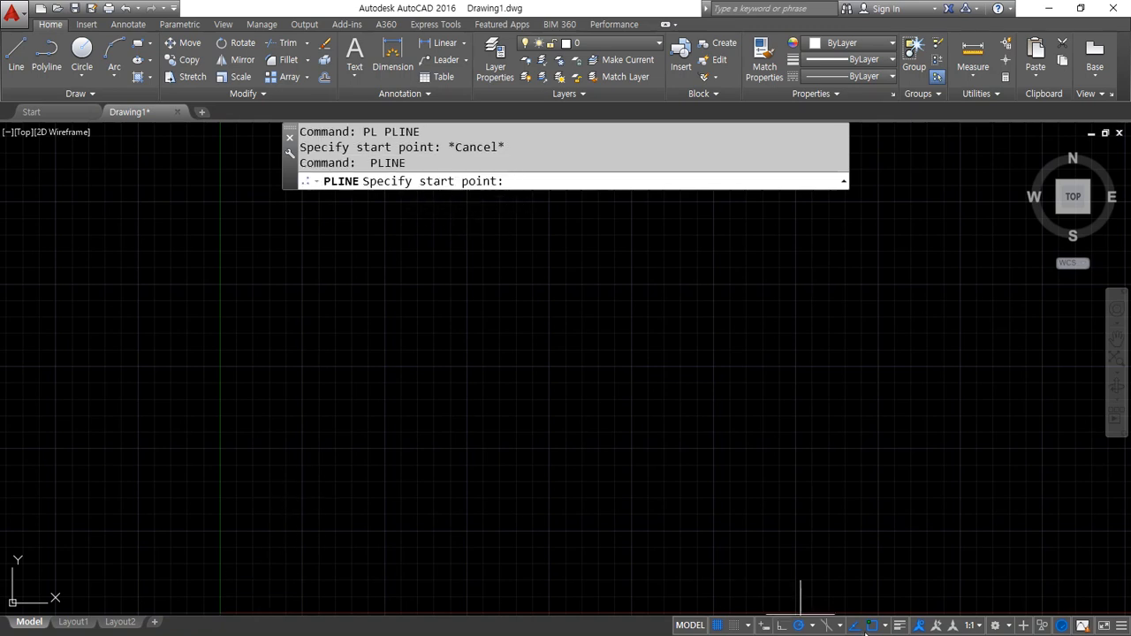
pyautogui.click(899, 627)
pyautogui.click(320, 474)
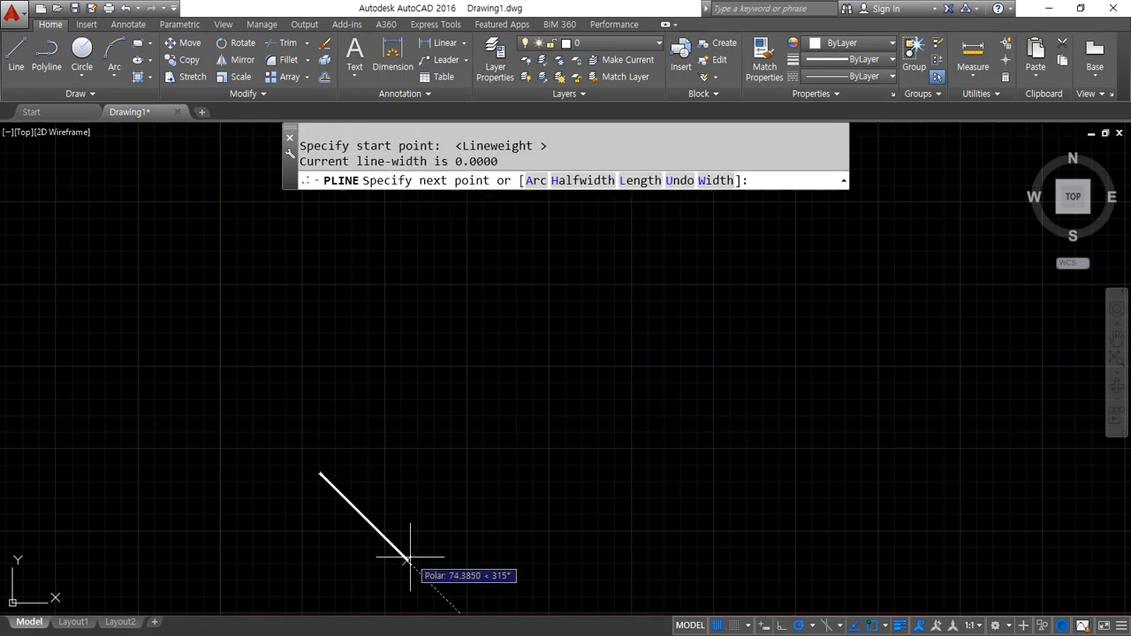
pyautogui.click(448, 474)
pyautogui.click(448, 394)
pyautogui.click(538, 393)
pyautogui.click(538, 545)
pyautogui.click(622, 545)
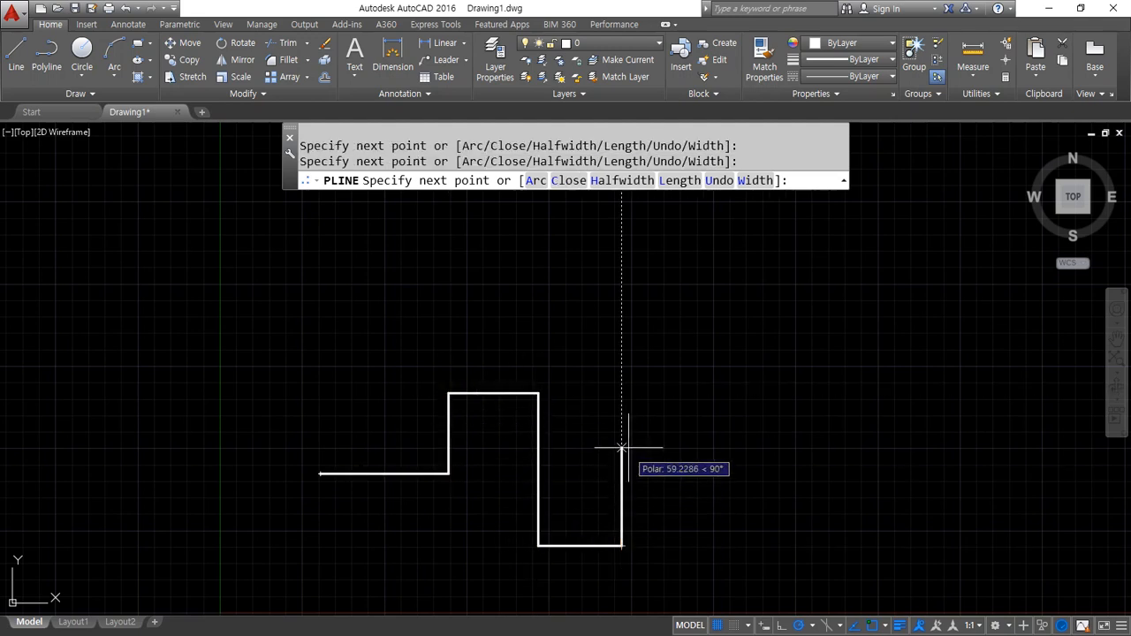
pyautogui.click(622, 334)
pyautogui.click(555, 334)
pyautogui.click(554, 273)
pyautogui.click(389, 273)
pyautogui.click(390, 392)
pyautogui.click(319, 391)
pyautogui.click(320, 473)
pyautogui.press('Return')
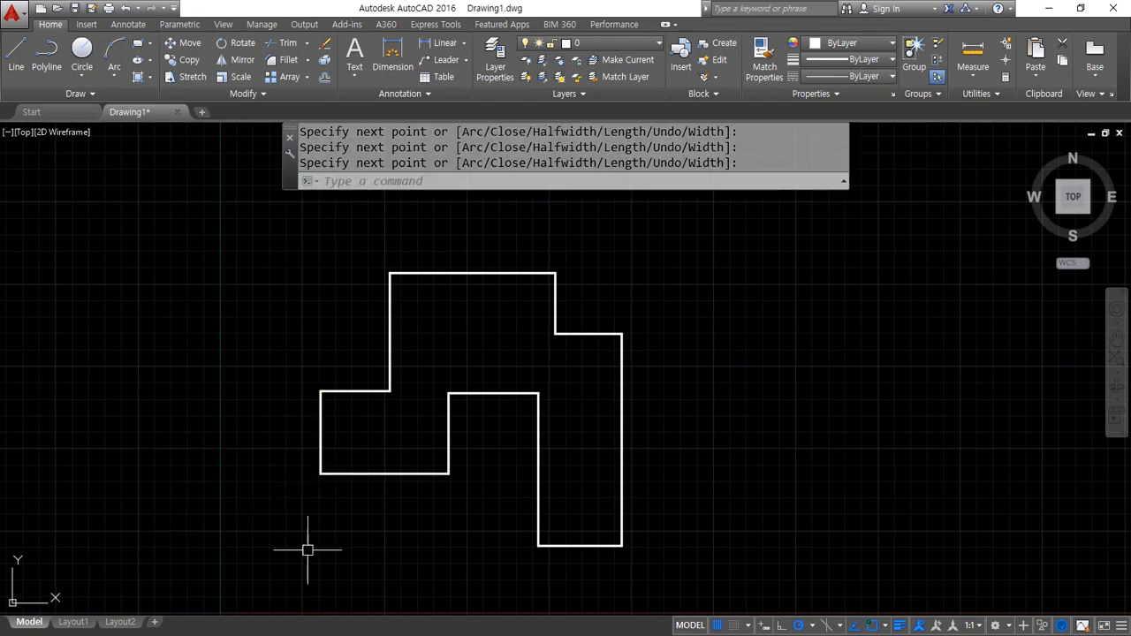
# - Select the stepped outline to check whether its segments form one object, and clear the selection
pyautogui.click(409, 473)
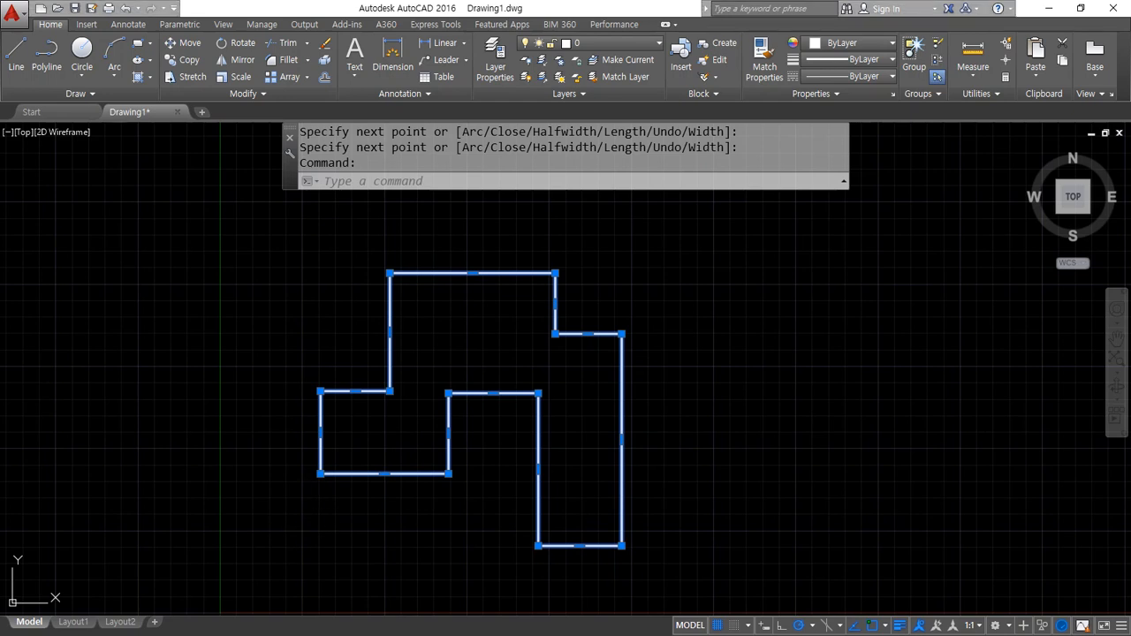
pyautogui.click(324, 181)
pyautogui.press('Escape')
pyautogui.press('Escape')
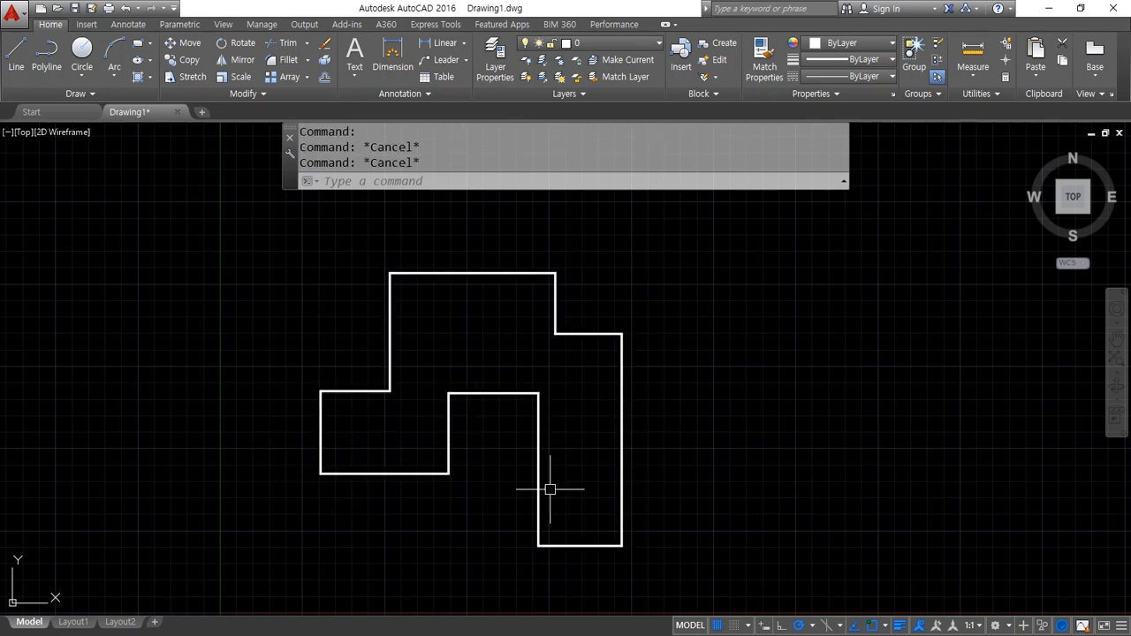
# - Erase the stepped polyline outline
pyautogui.click(677, 433)
pyautogui.click(333, 577)
pyautogui.write('e')
pyautogui.press('Return')
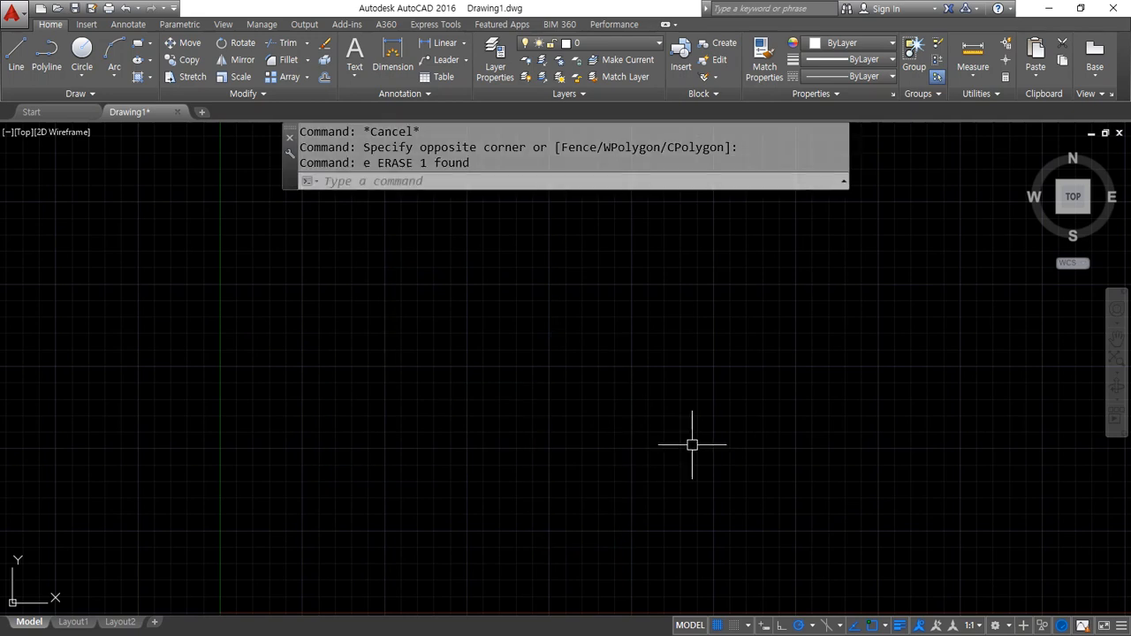
# - Draw a closed, irregular outline from ten connected segments with the Line command
pyautogui.write('l')
pyautogui.press('Return')
pyautogui.click(394, 331)
pyautogui.click(395, 407)
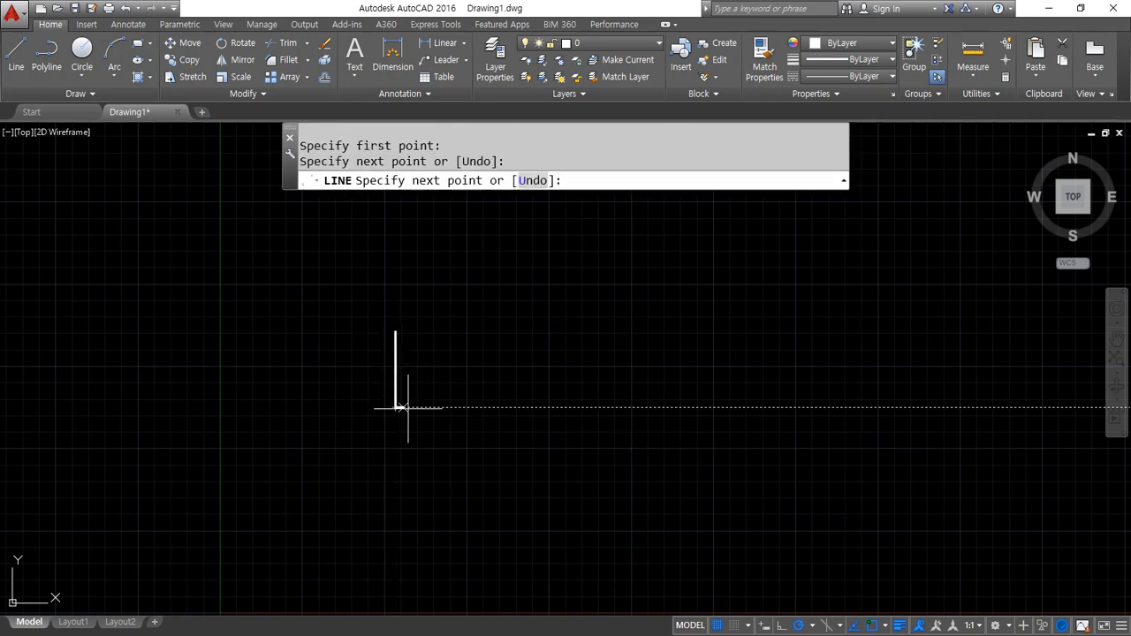
pyautogui.click(465, 408)
pyautogui.click(464, 507)
pyautogui.click(606, 507)
pyautogui.click(614, 378)
pyautogui.click(727, 390)
pyautogui.click(717, 289)
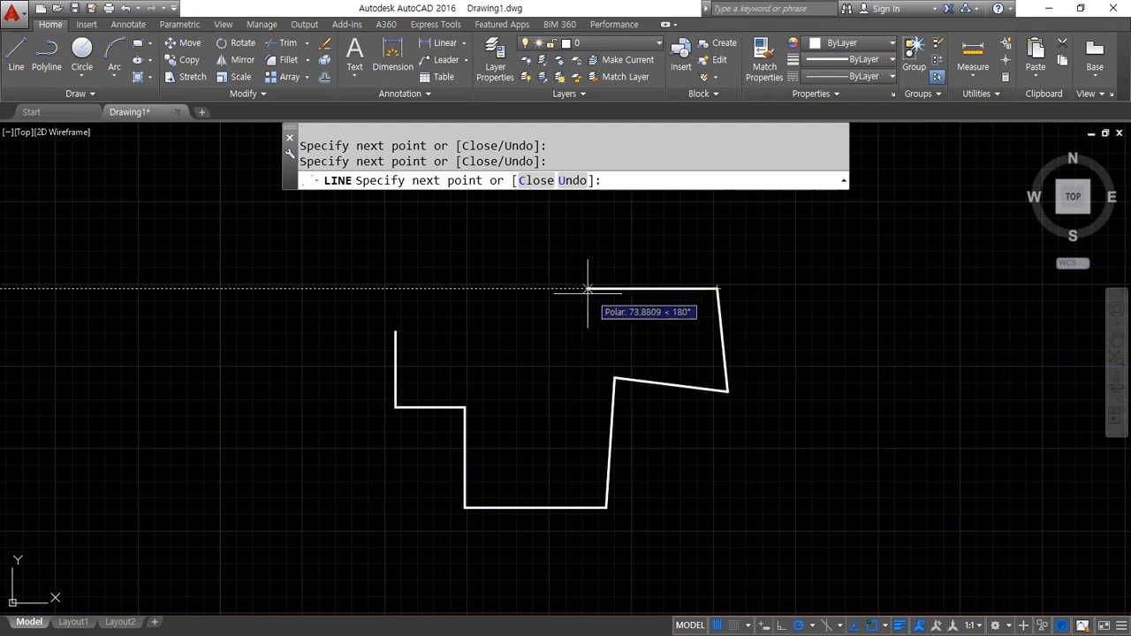
pyautogui.click(494, 289)
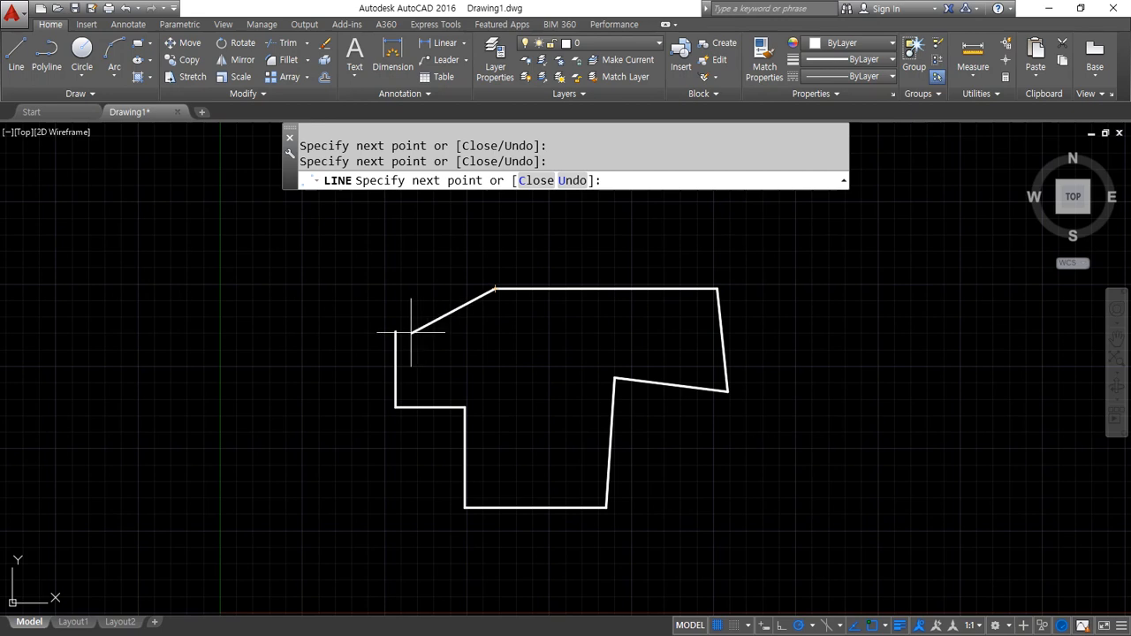
pyautogui.click(495, 332)
pyautogui.click(395, 331)
pyautogui.press('Return')
# - Join all ten lines of the outline into a single polyline
pyautogui.write('j')
pyautogui.press('Return')
pyautogui.click(321, 231)
pyautogui.click(771, 559)
pyautogui.press('Return')
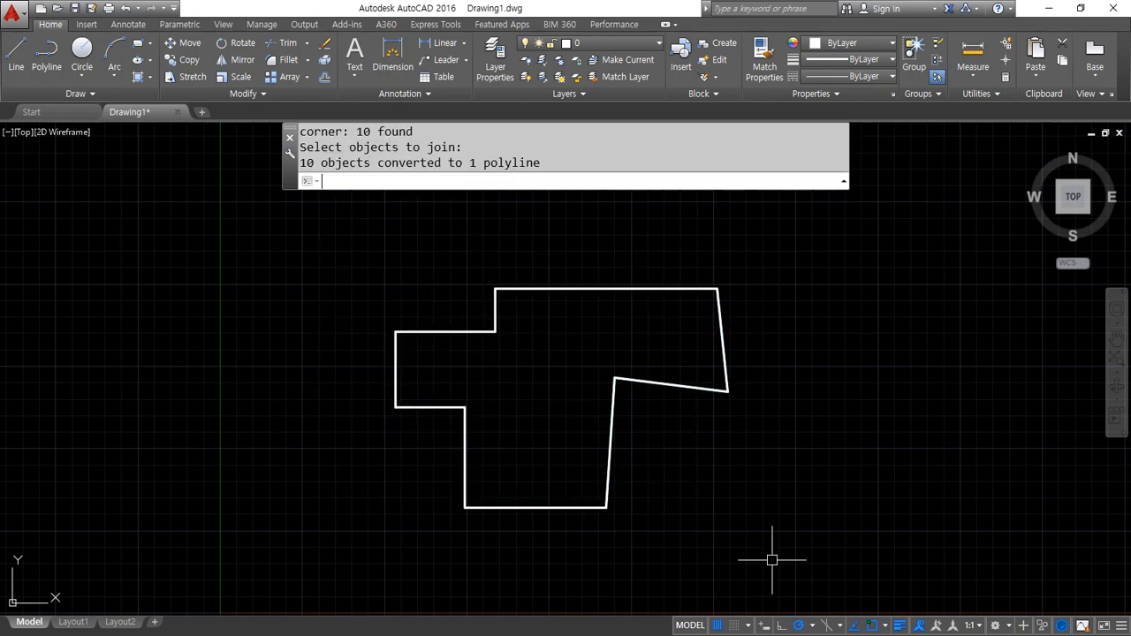
# - Select the joined outline as one object and erase it
pyautogui.click(687, 386)
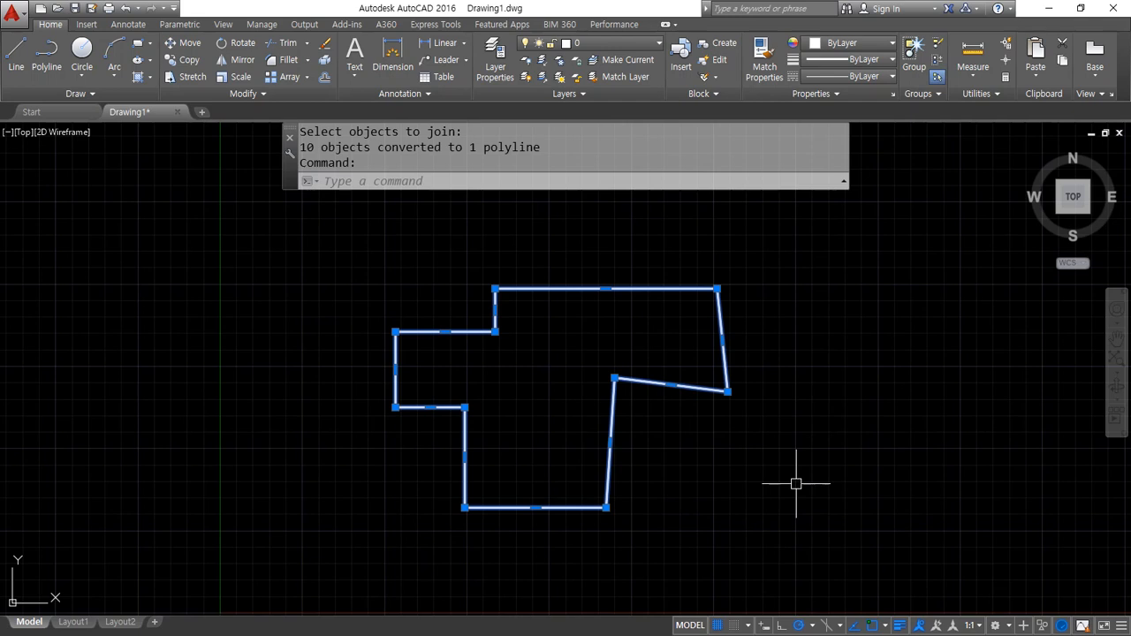
pyautogui.write('e')
pyautogui.press('Return')
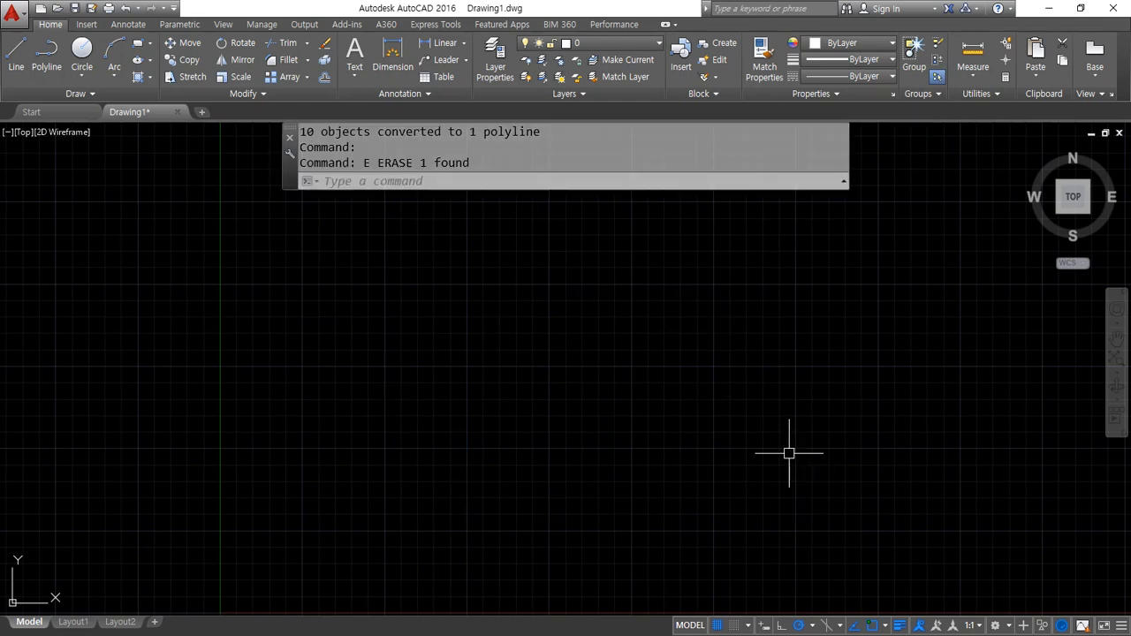
# - Start a polyline with five thin, right-angled segments going down, right, up, right and down
pyautogui.write('pl')
pyautogui.press('Return')
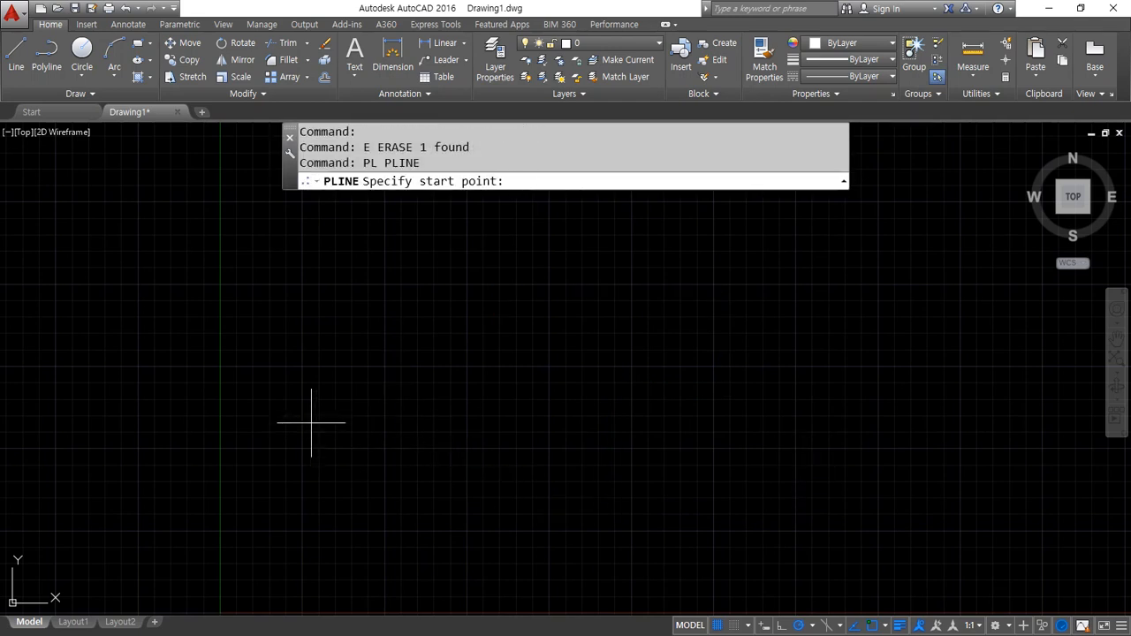
pyautogui.click(315, 391)
pyautogui.click(314, 473)
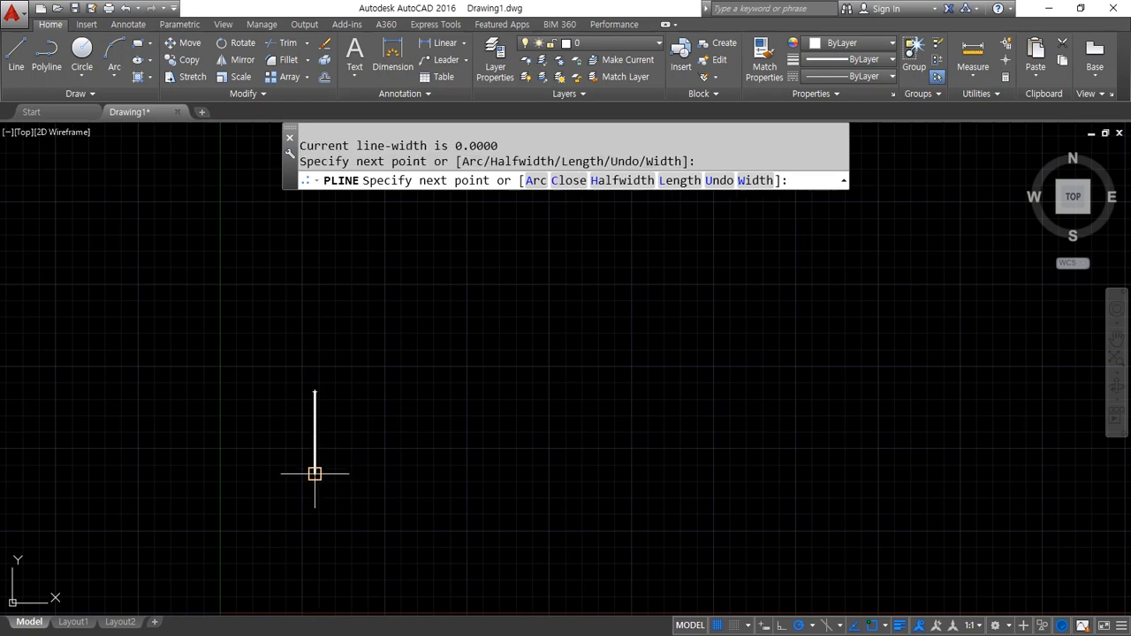
pyautogui.click(386, 473)
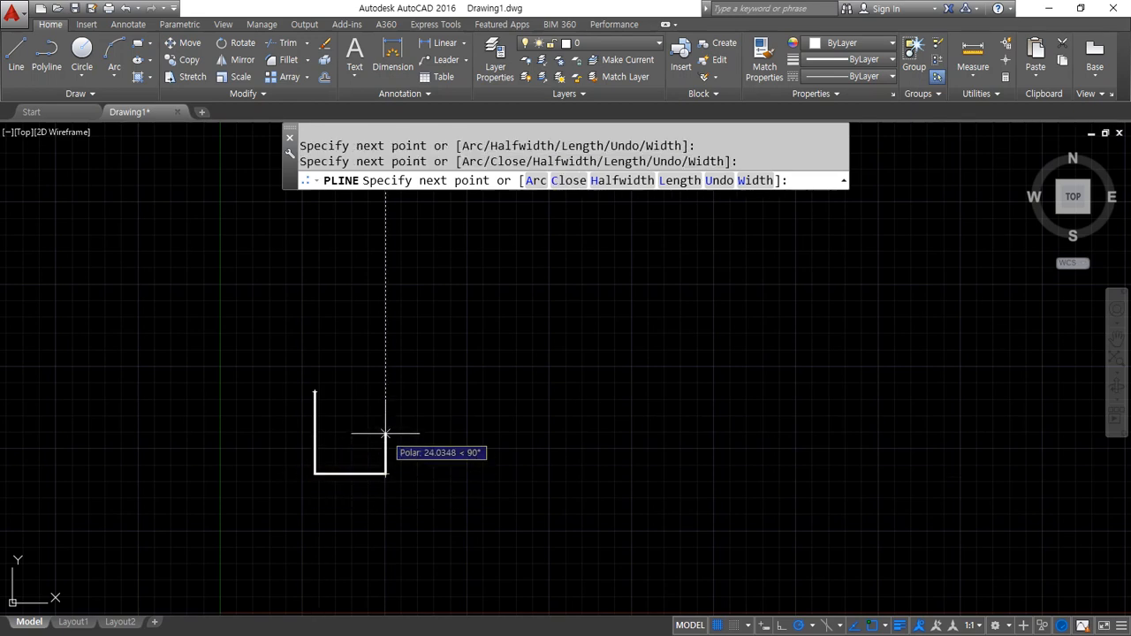
pyautogui.click(385, 430)
pyautogui.click(506, 431)
pyautogui.click(507, 499)
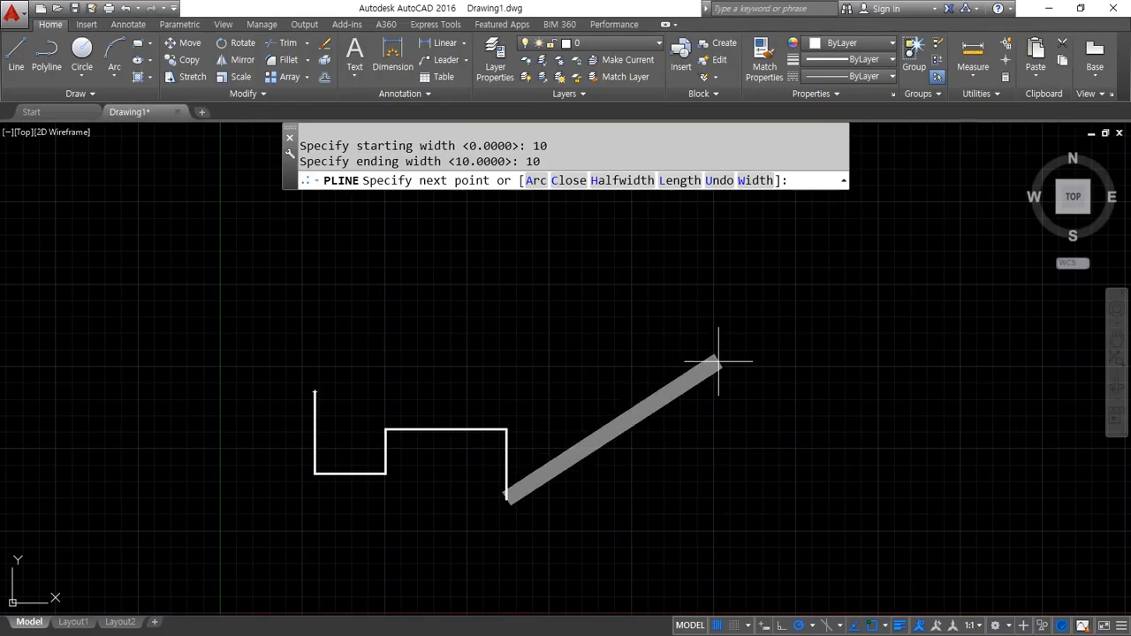
# - Continue the polyline with four 10-unit-wide segments going right, up, left and up
pyautogui.click(654, 499)
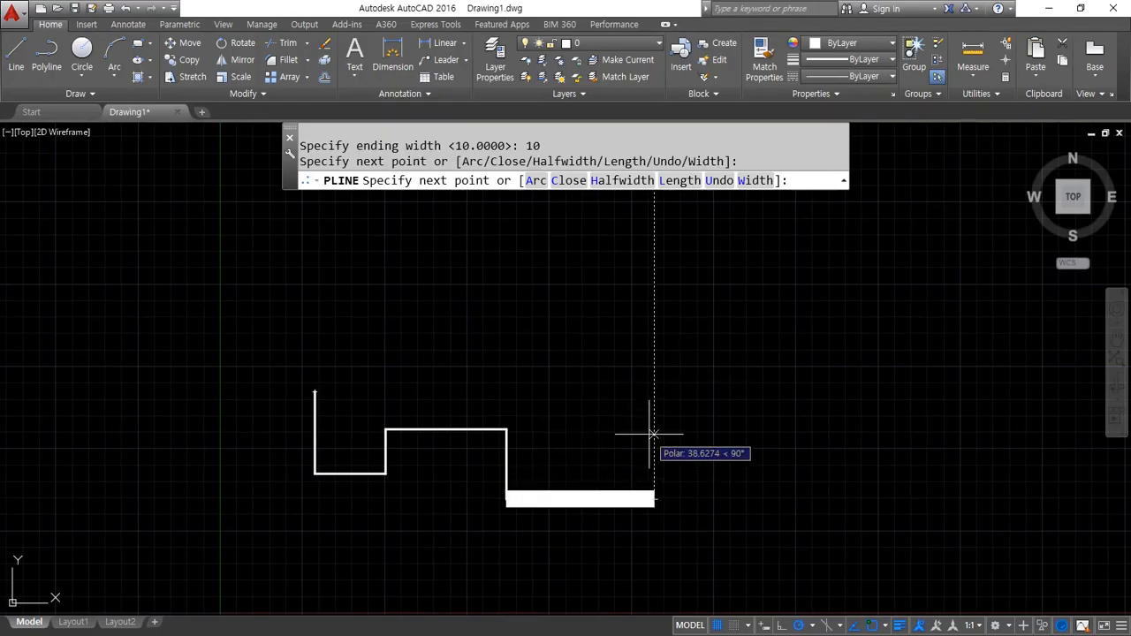
pyautogui.click(654, 367)
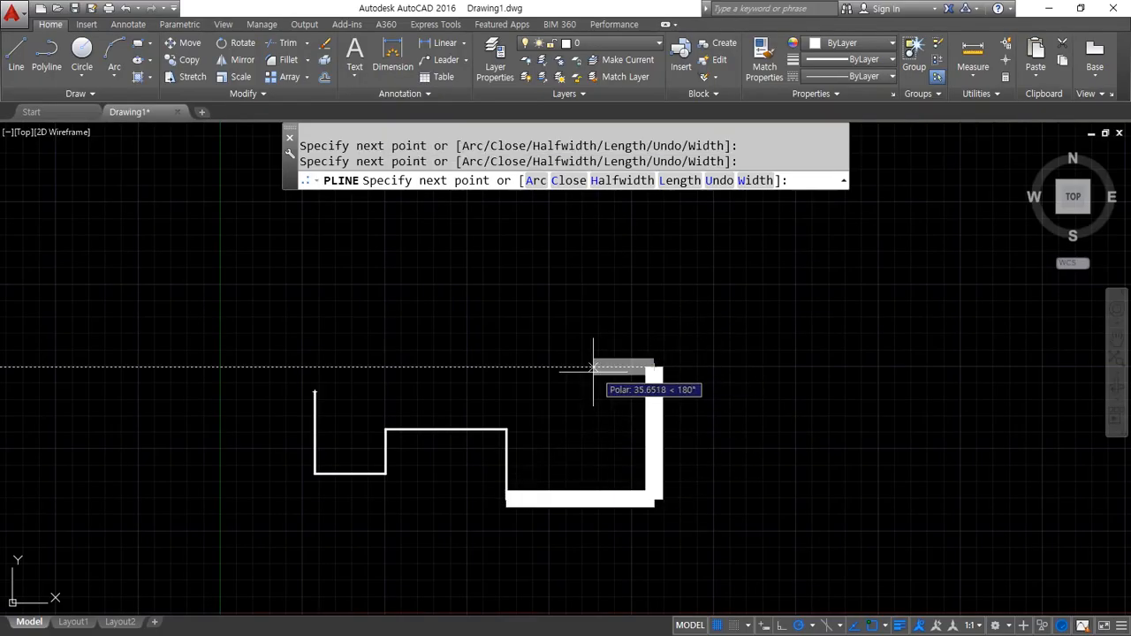
pyautogui.click(531, 367)
pyautogui.click(530, 307)
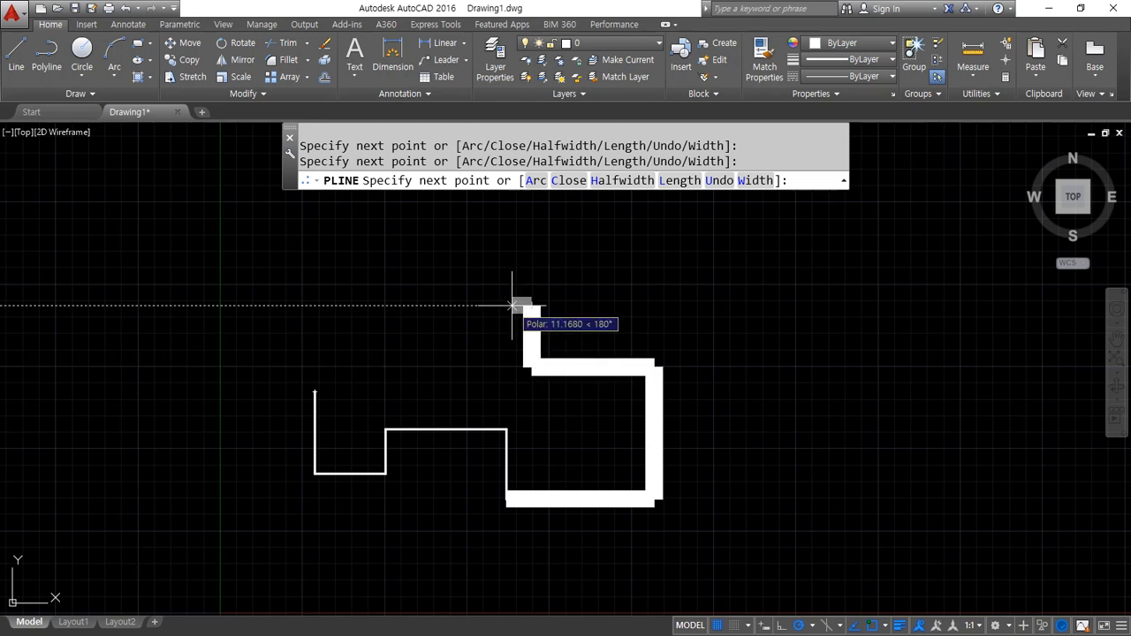
# - Set the polyline's starting and ending width to 0, add a segment leftward and one downward, and close the outline
pyautogui.write('w')
pyautogui.press('Return')
pyautogui.write('0')
pyautogui.press('Return')
pyautogui.write('0')
pyautogui.press('Return')
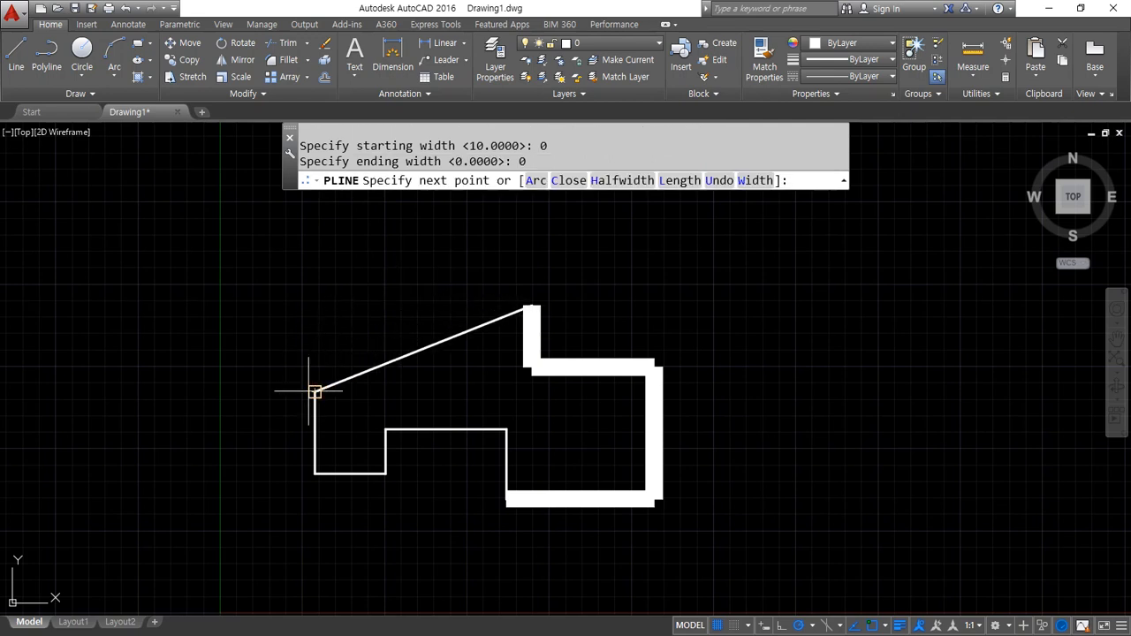
pyautogui.click(385, 307)
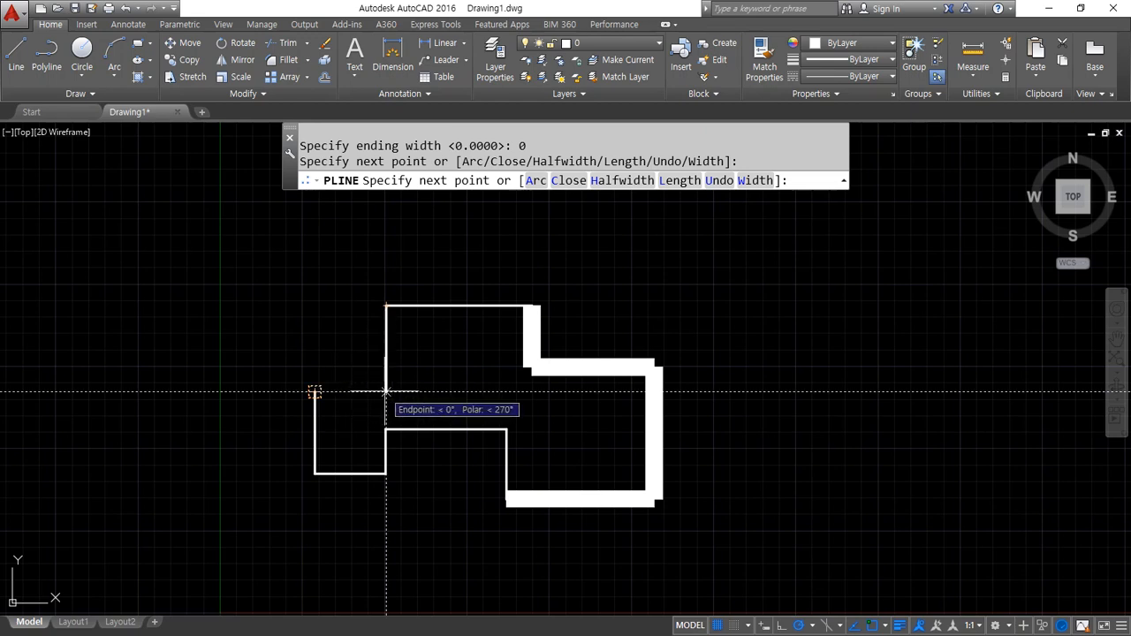
pyautogui.click(386, 392)
pyautogui.write('c')
pyautogui.press('Return')
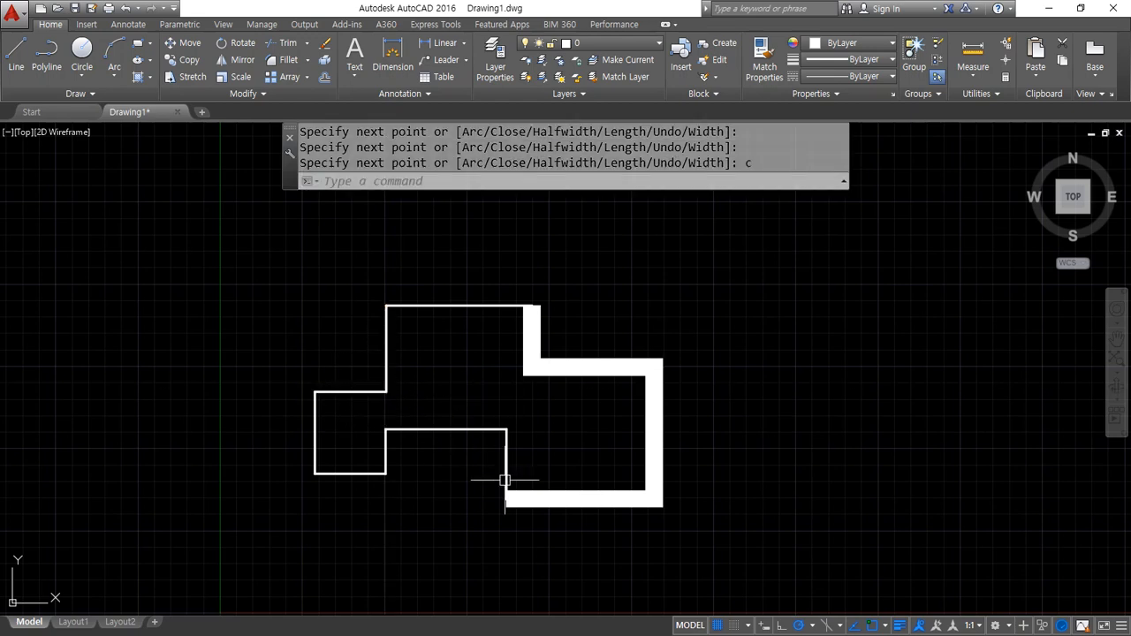
pyautogui.hotkey('ctrl', 'Tab')
pyautogui.click(126, 113)
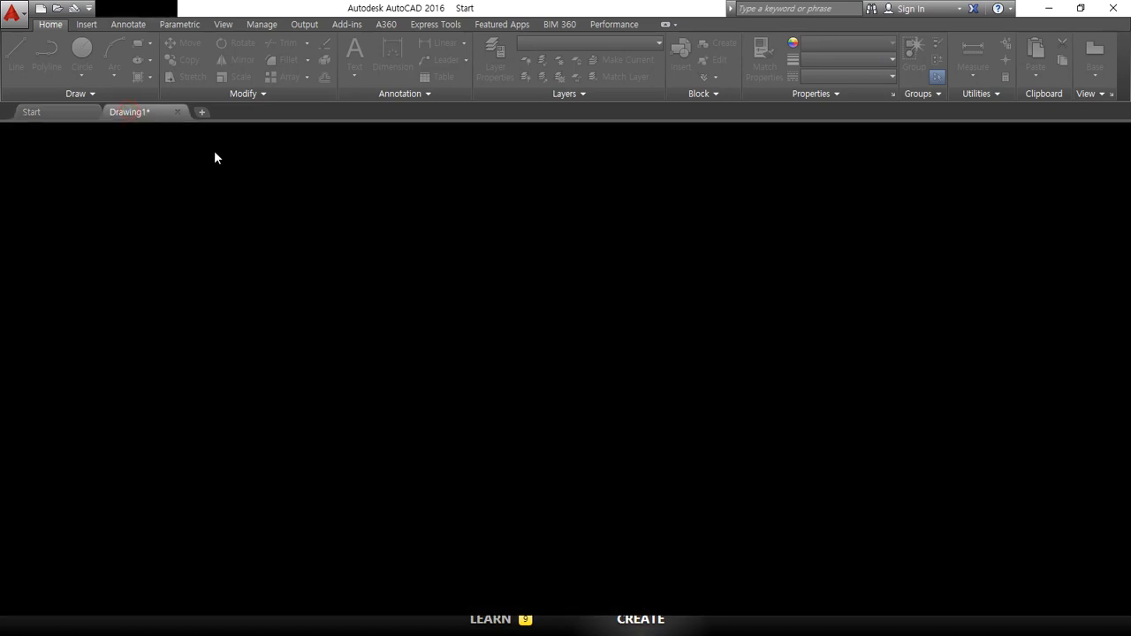
pyautogui.moveTo(487, 556)
pyautogui.mouseDown()
pyautogui.moveTo(466, 500)
pyautogui.moveTo(490, 399)
pyautogui.moveTo(588, 284)
pyautogui.moveTo(707, 545)
pyautogui.moveTo(477, 562)
pyautogui.moveTo(526, 455)
pyautogui.moveTo(501, 293)
pyautogui.moveTo(746, 382)
pyautogui.moveTo(700, 542)
pyautogui.mouseUp()
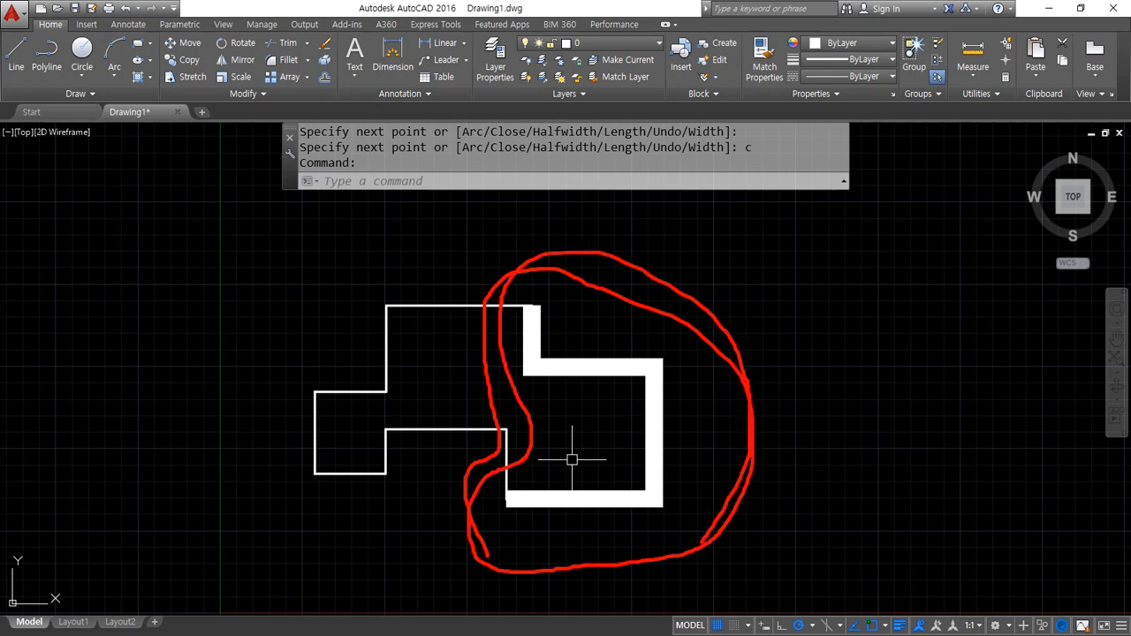
pyautogui.press('Escape')
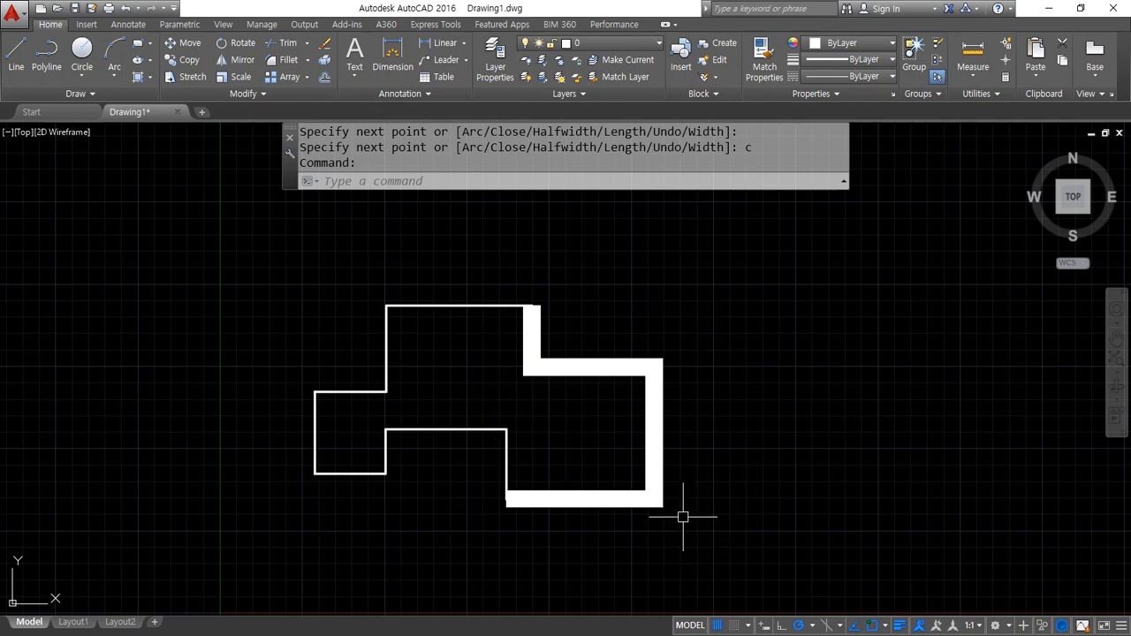
# - Select the closed outline with mixed line widths and erase it
pyautogui.click(730, 543)
pyautogui.click(221, 272)
pyautogui.write('e')
pyautogui.press('Return')
pyautogui.press('Return')
# - Begin a polyline with a left-pointing arrowhead about 25 units long, using starting width 0 and ending width 10
pyautogui.write('pl')
pyautogui.press('Return')
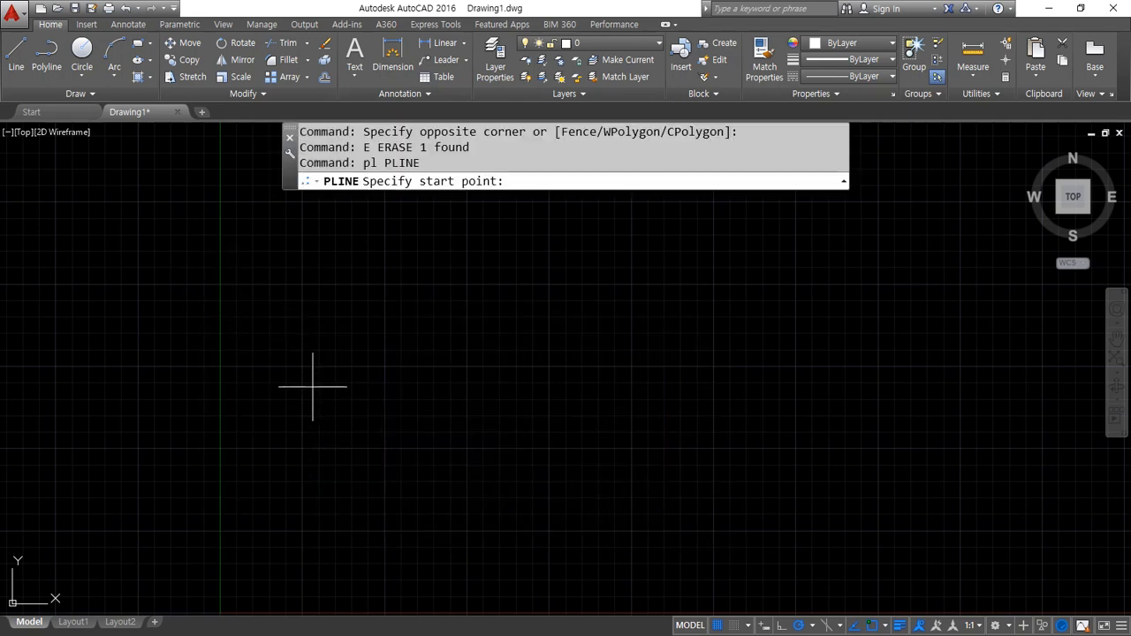
pyautogui.click(312, 386)
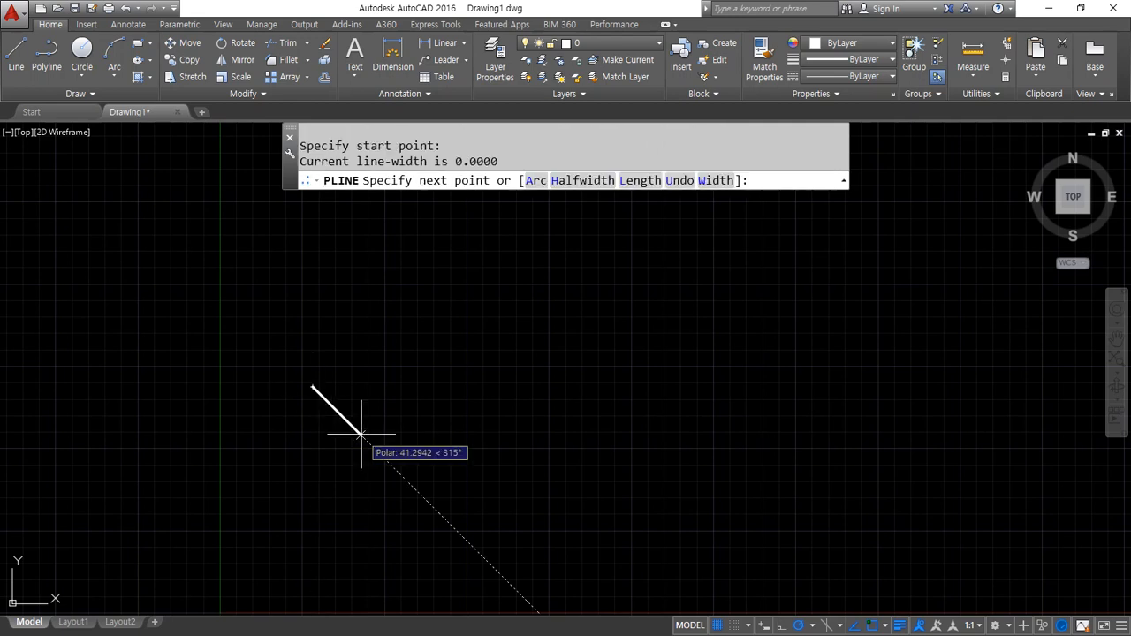
pyautogui.write('w')
pyautogui.press('Return')
pyautogui.press('Return')
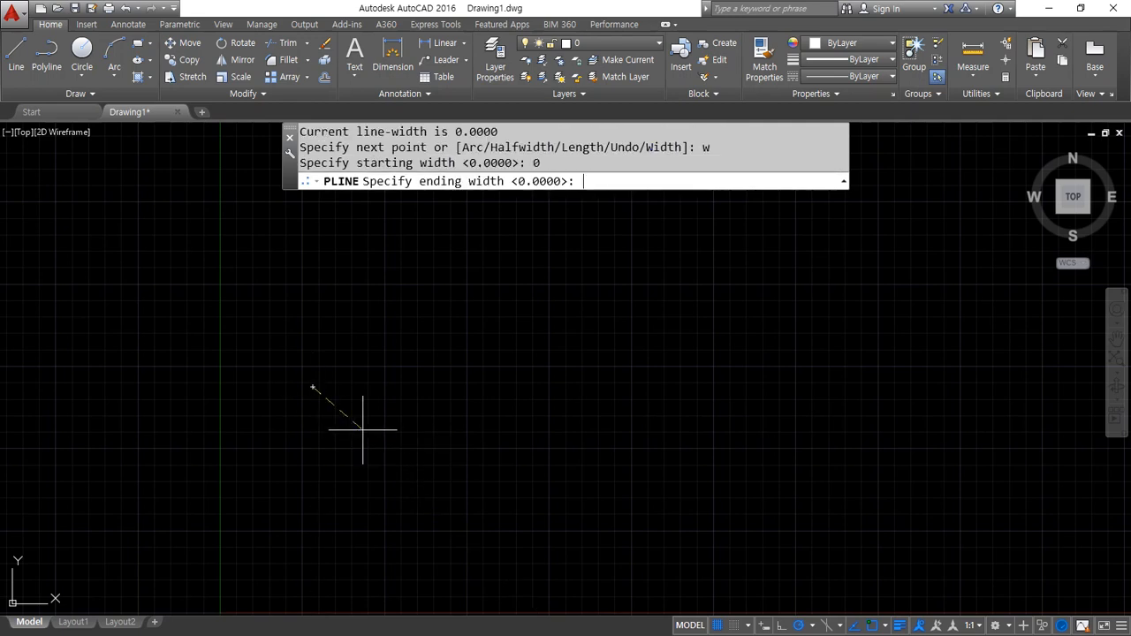
pyautogui.write('10')
pyautogui.press('Return')
pyautogui.scroll(2, 374, 397)
pyautogui.scroll(2, 322, 386)
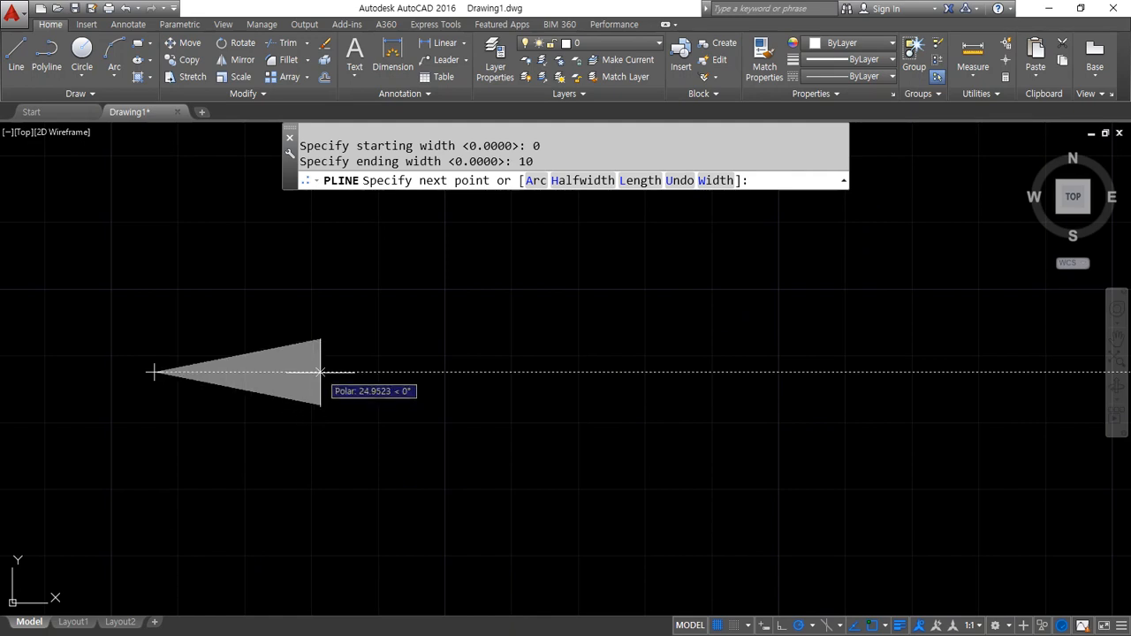
pyautogui.click(321, 372)
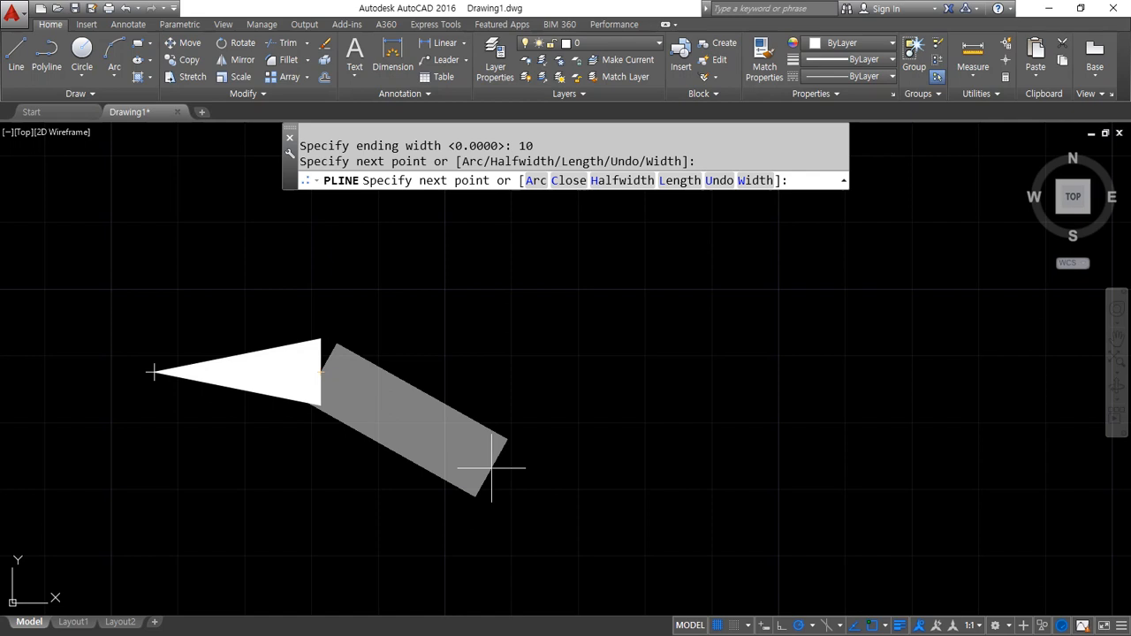
# - Set both polyline widths to 0 and draw a long horizontal shaft rightward from the arrowhead's base
pyautogui.write('w')
pyautogui.press('Return')
pyautogui.write('0')
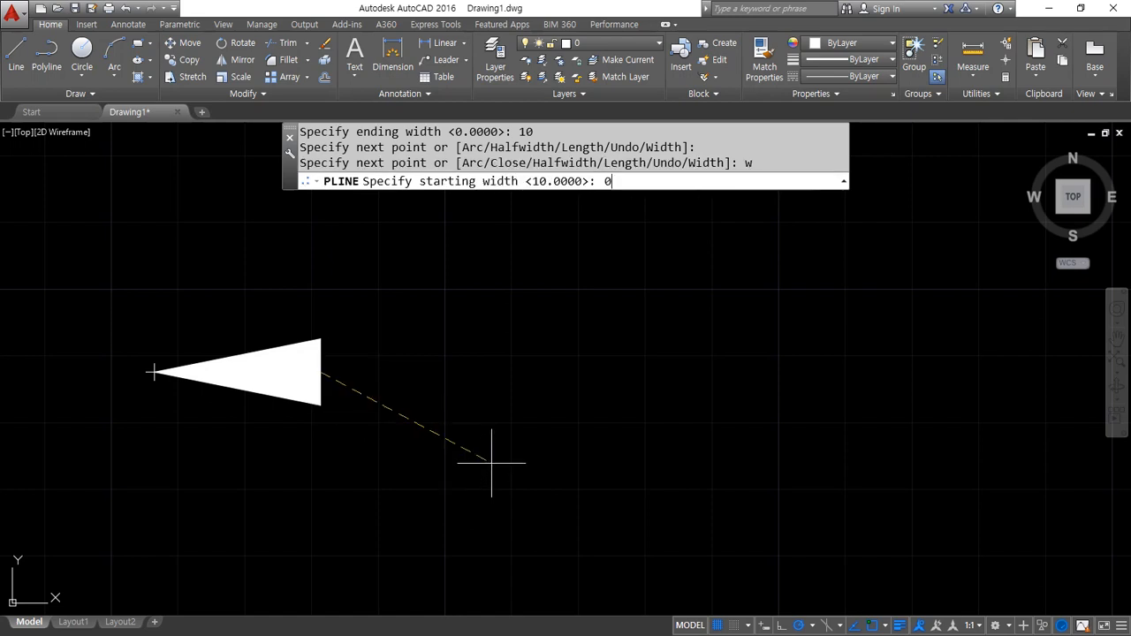
pyautogui.press('Return')
pyautogui.write('0')
pyautogui.press('Return')
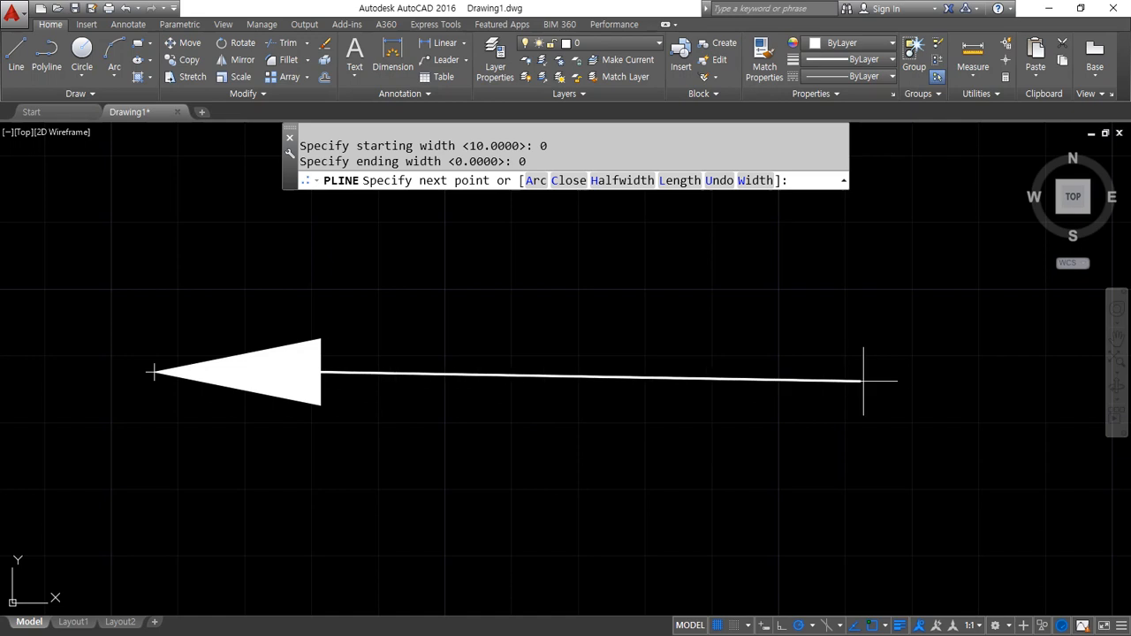
pyautogui.click(935, 372)
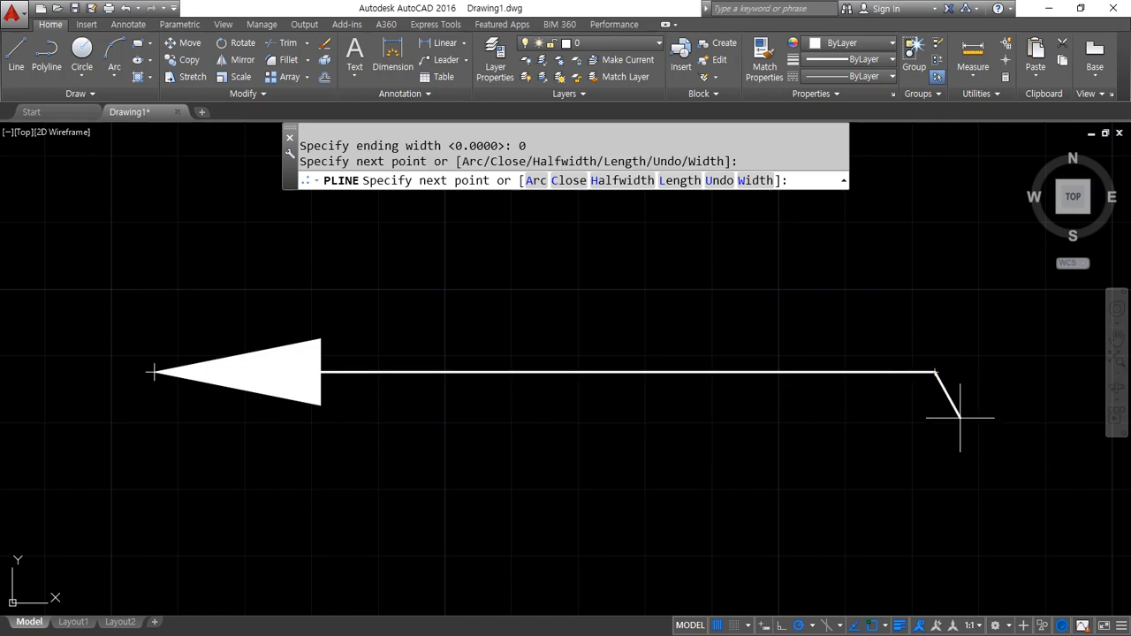
# - Finish the double arrow with a right-pointing arrowhead about 29 units long, tapering from width 10 to 0
pyautogui.write('w')
pyautogui.press('Return')
pyautogui.write('10')
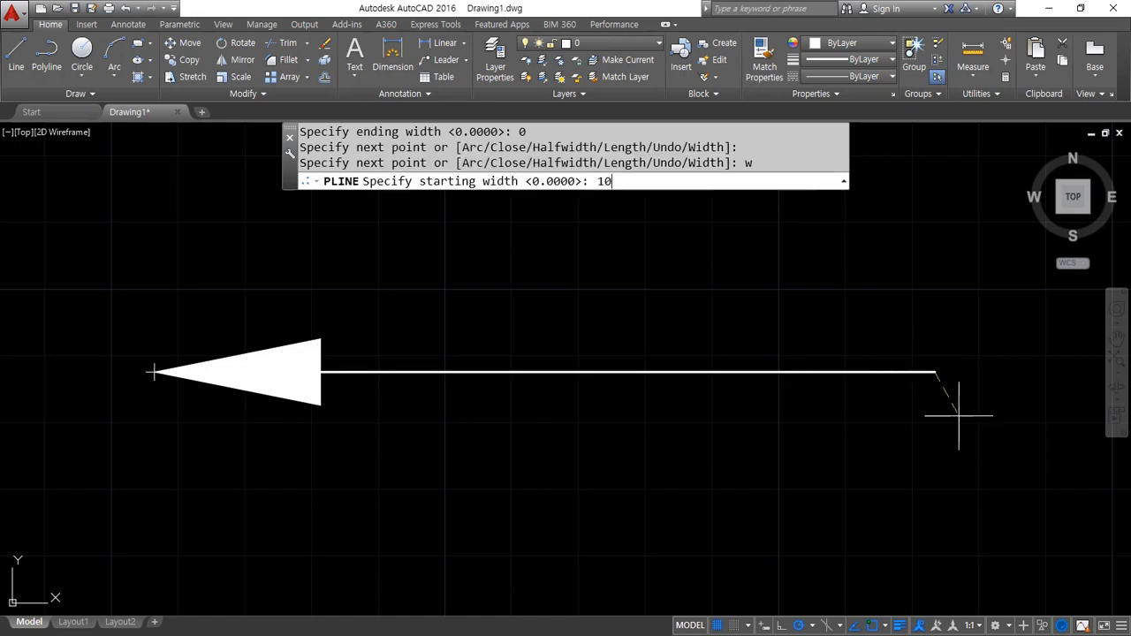
pyautogui.press('Return')
pyautogui.write('0')
pyautogui.press('Return')
pyautogui.scroll(-3, 1010, 379)
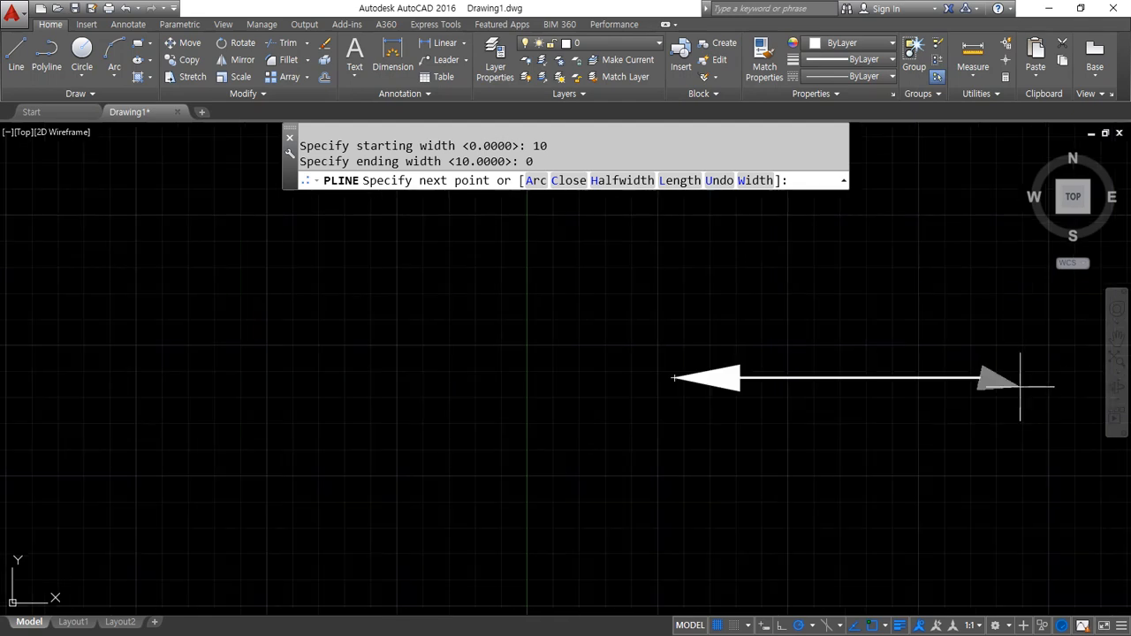
pyautogui.moveTo(1021, 386); pyautogui.dragTo(853, 379, button='middle')
pyautogui.scroll(2, 884, 371)
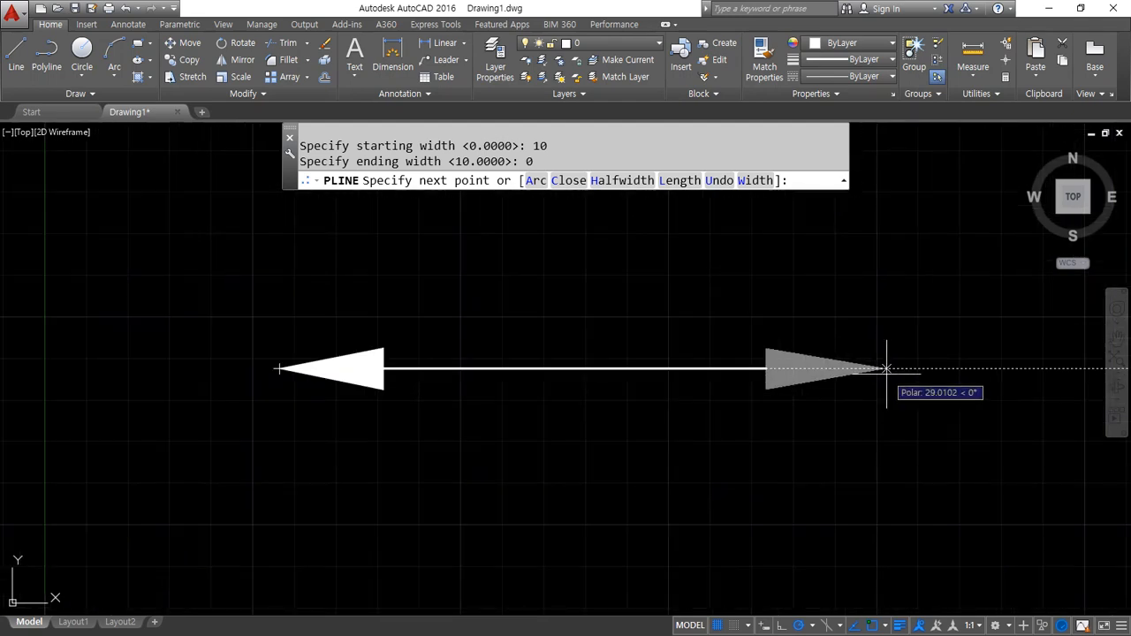
pyautogui.click(886, 367)
pyautogui.press('Return')
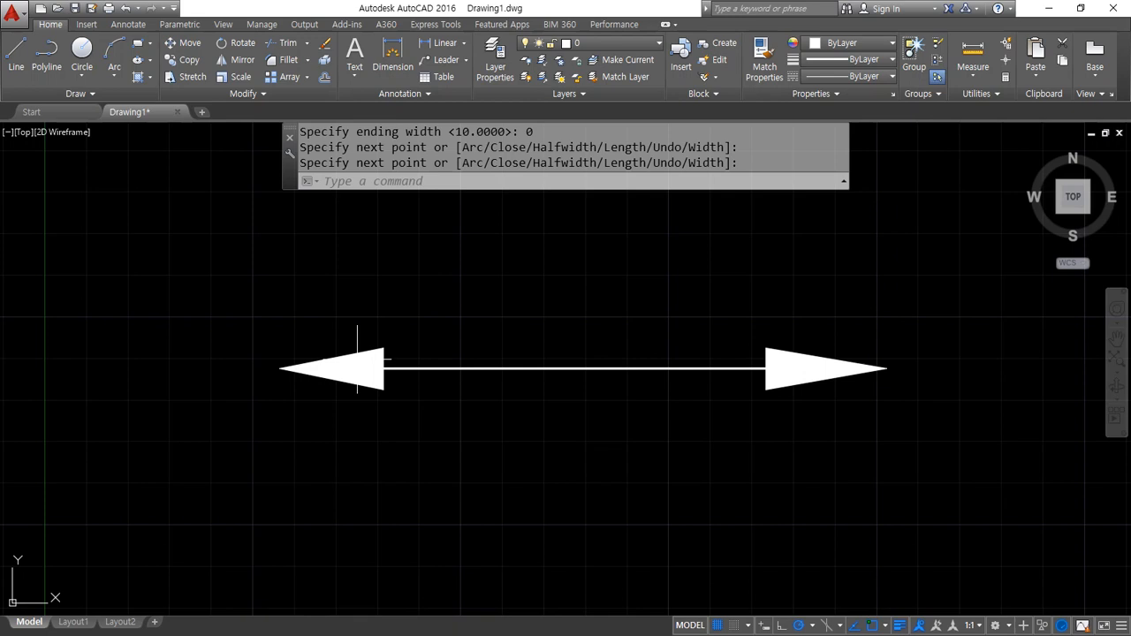
# - Below the double arrow, draw a polyline with a short horizontal tail and a right-pointing arrowhead tapering from width 10 to 0
pyautogui.press('Return')
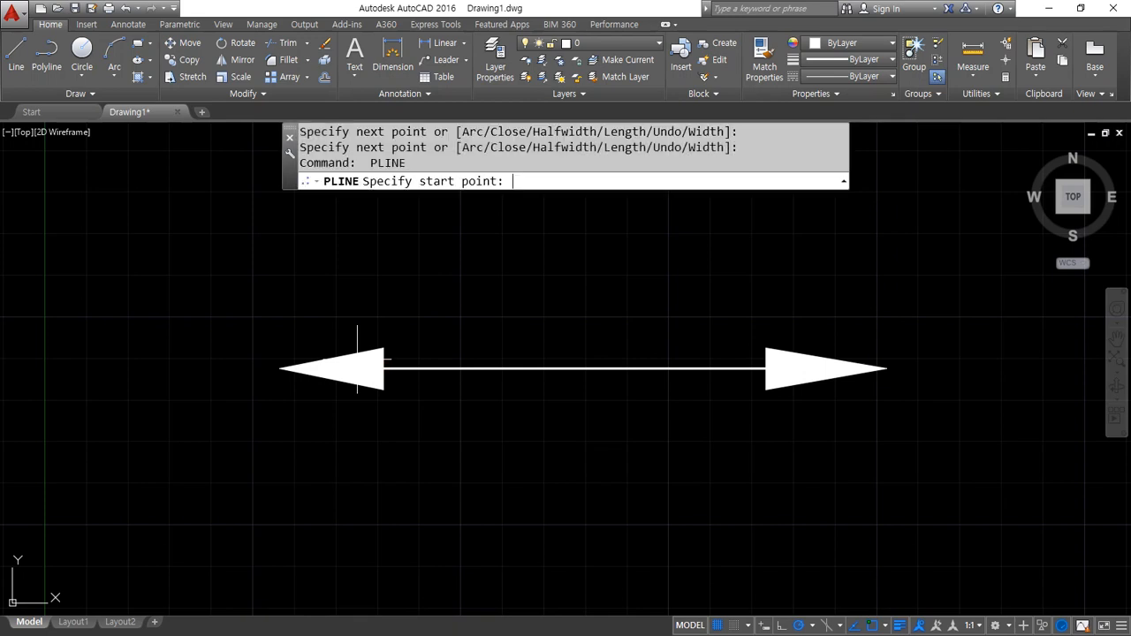
pyautogui.click(286, 496)
pyautogui.click(372, 494)
pyautogui.write('w')
pyautogui.press('Return')
pyautogui.write('10')
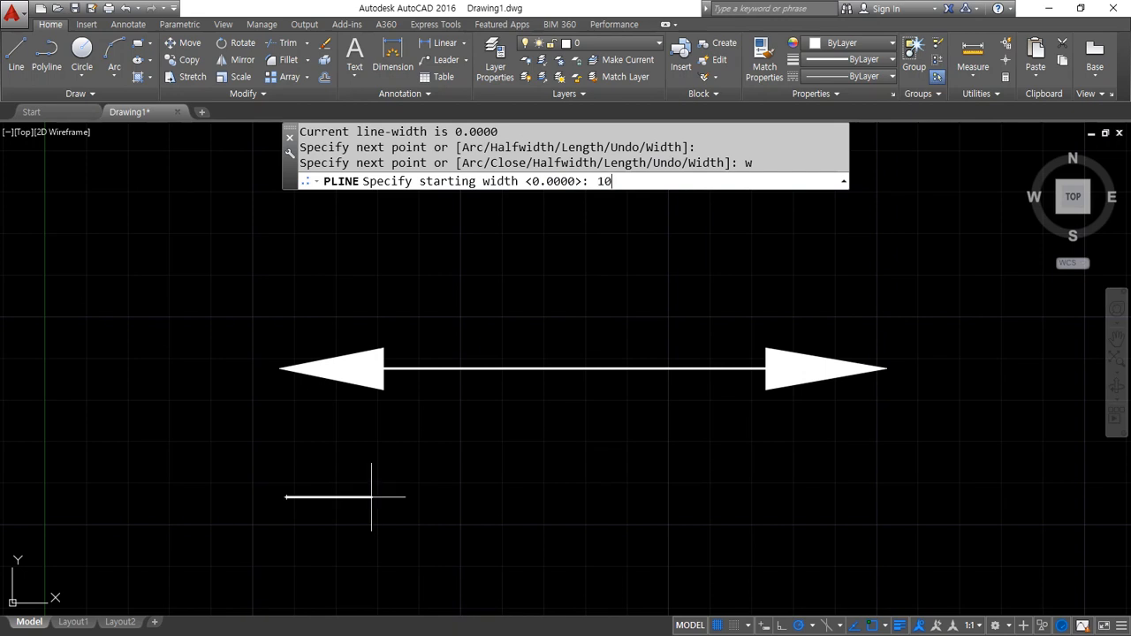
pyautogui.press('Return')
pyautogui.write('0')
pyautogui.press('Return')
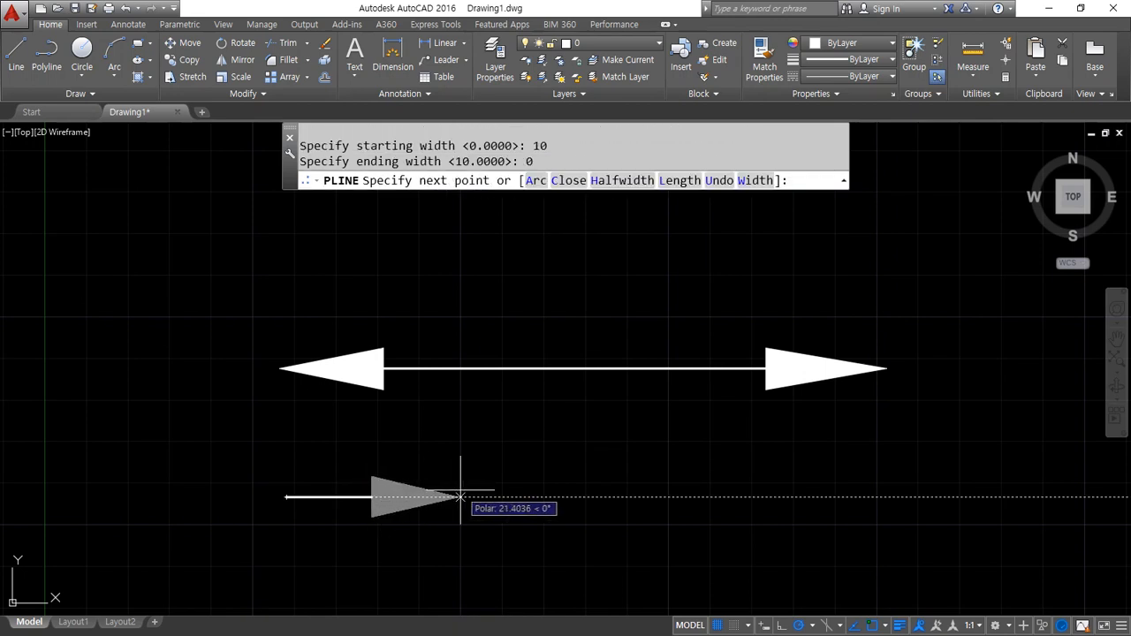
pyautogui.click(457, 497)
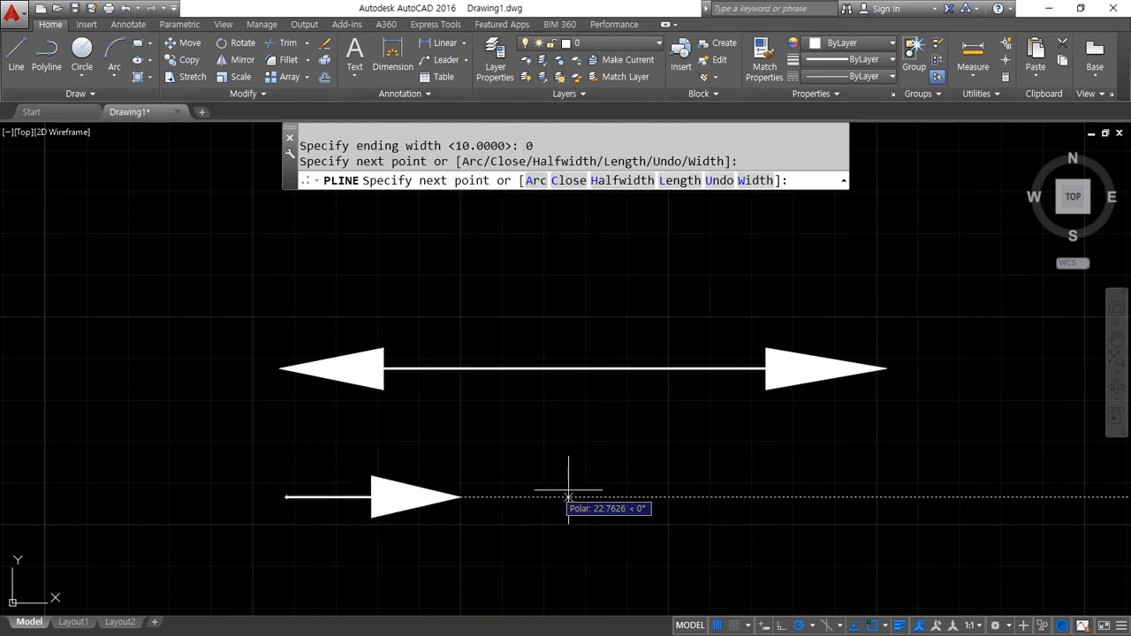
# - Extend the lower polyline with a thin horizontal segment and a left-pointing arrowhead widening from width 0 to 10
pyautogui.click(694, 496)
pyautogui.write('w')
pyautogui.press('Return')
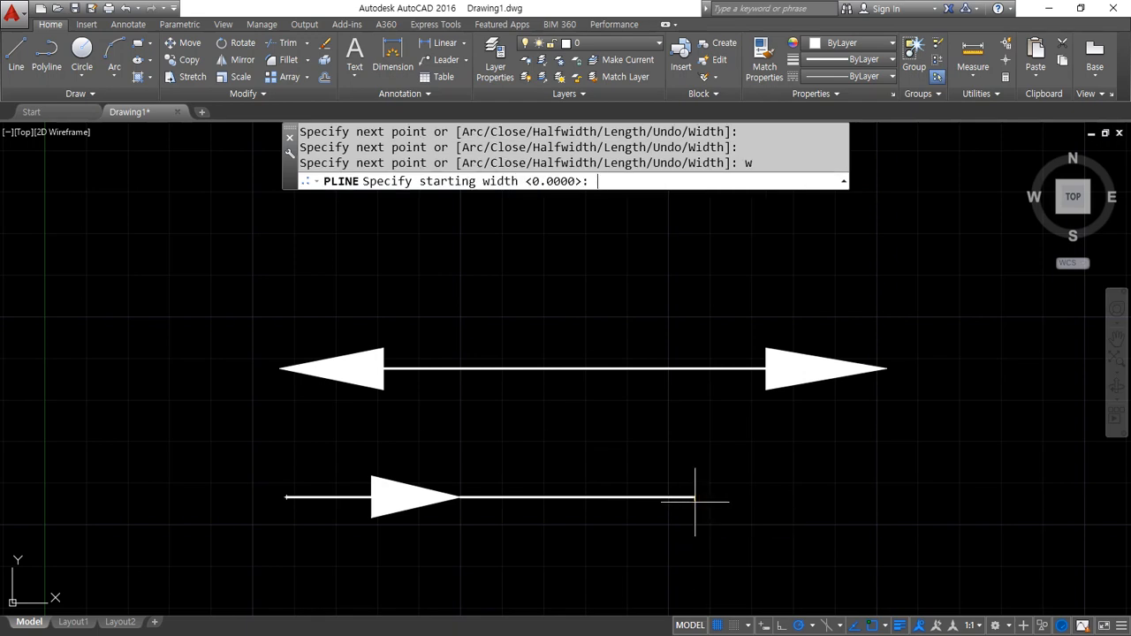
pyautogui.write('0')
pyautogui.press('Return')
pyautogui.write('10')
pyautogui.press('Return')
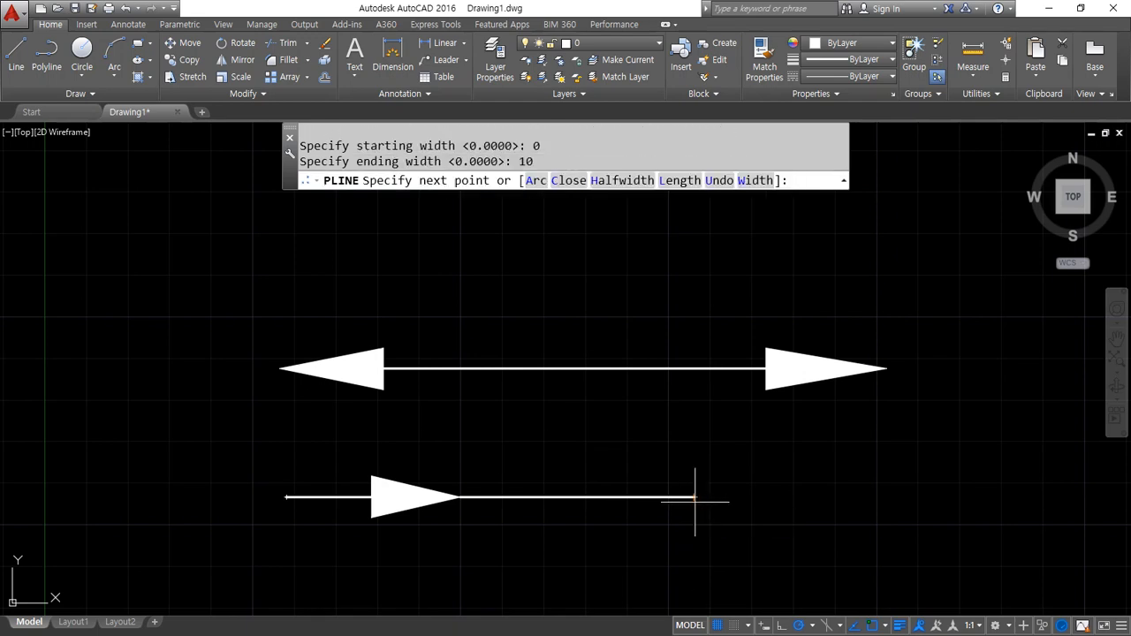
pyautogui.click(804, 497)
# - Set both polyline widths to 0 and finish the lower polyline with a horizontal tail about 22 units long
pyautogui.write('w')
pyautogui.press('Return')
pyautogui.write('0')
pyautogui.press('Return')
pyautogui.write('0')
pyautogui.press('Return')
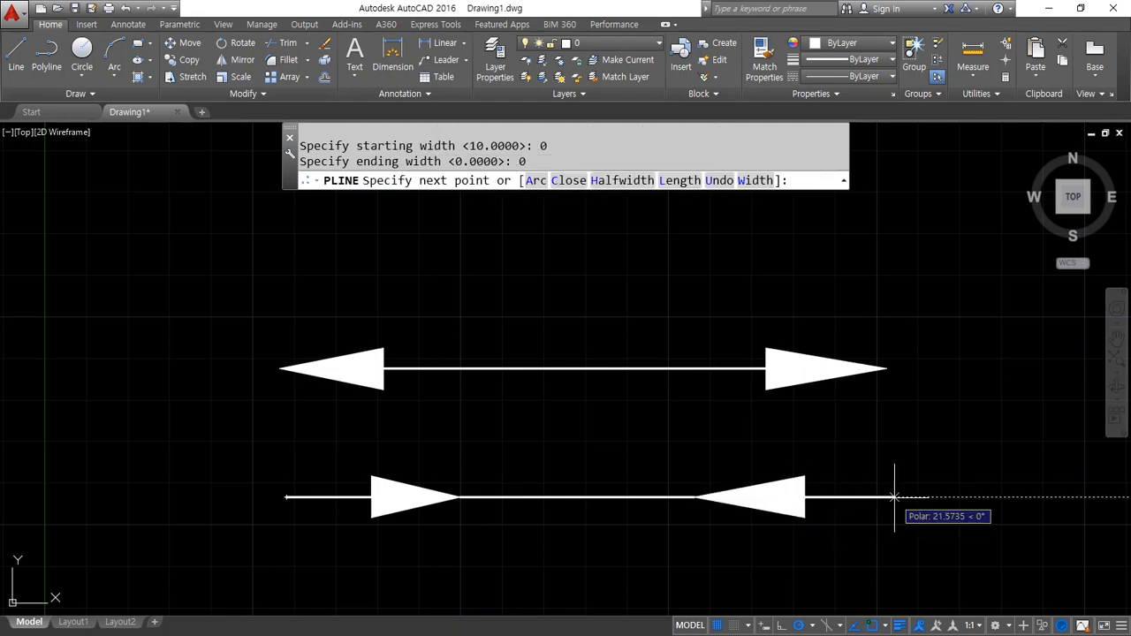
pyautogui.click(895, 496)
pyautogui.press('Return')
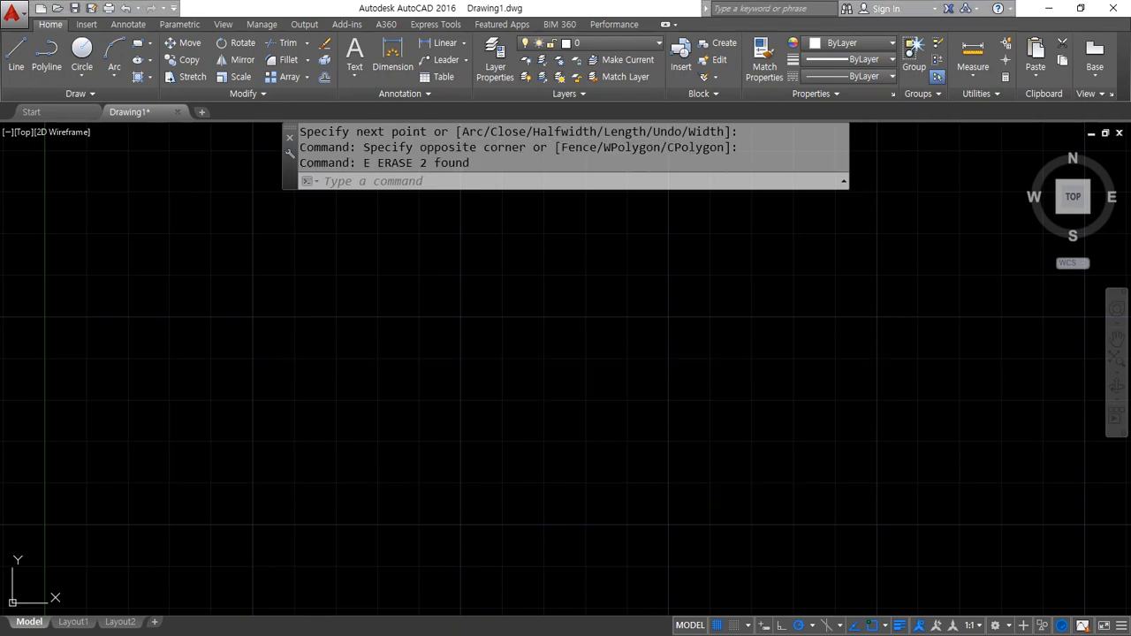
# - Start a polyline with a horizontal segment, a semicircular arc turning down on the right, and a horizontal segment back below the start point
pyautogui.write('p')
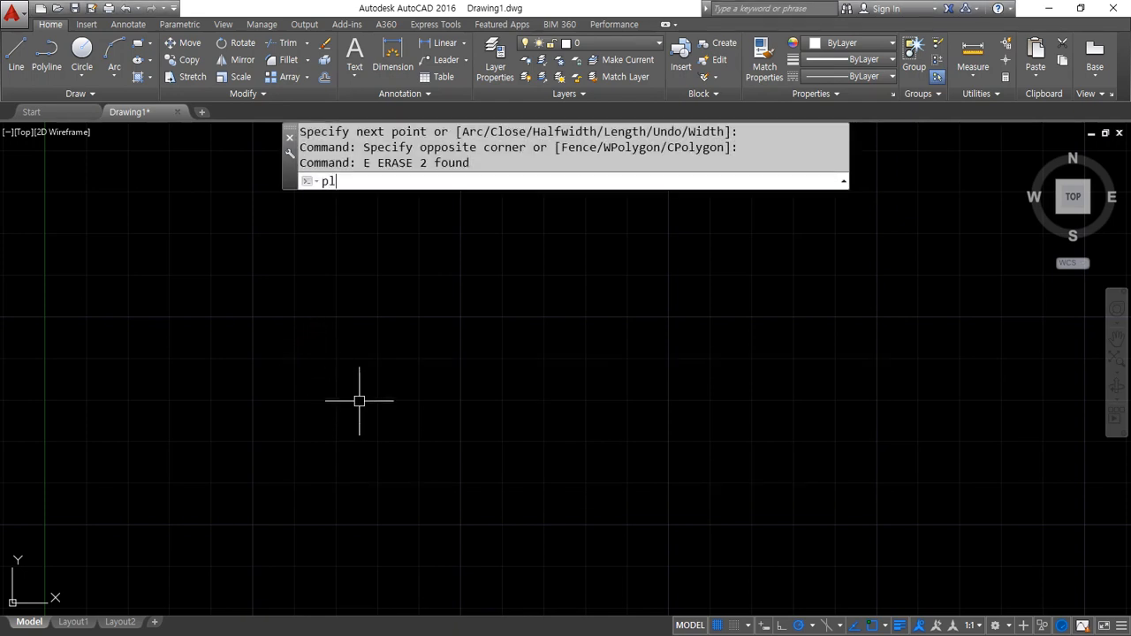
pyautogui.write('l')
pyautogui.press('Return')
pyautogui.click(264, 261)
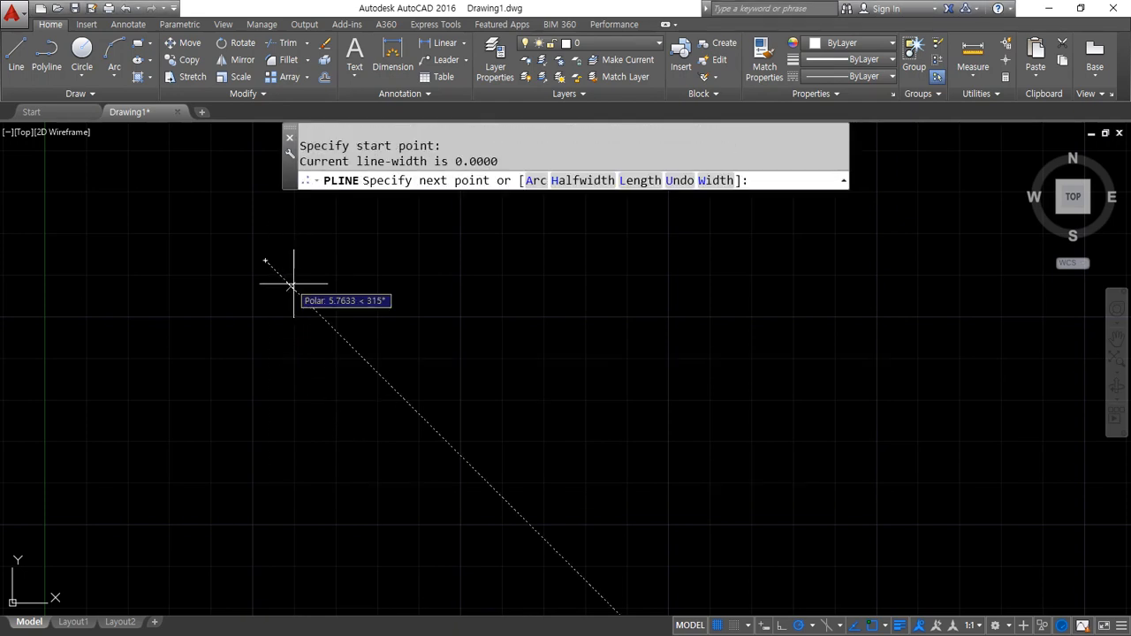
pyautogui.click(624, 261)
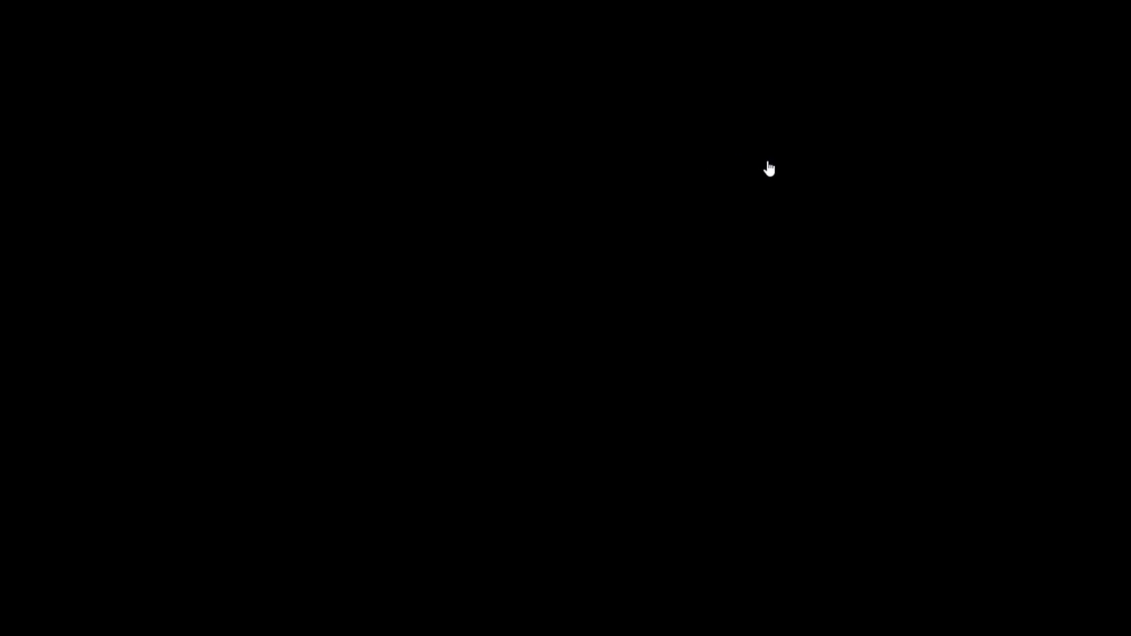
pyautogui.click(649, 165)
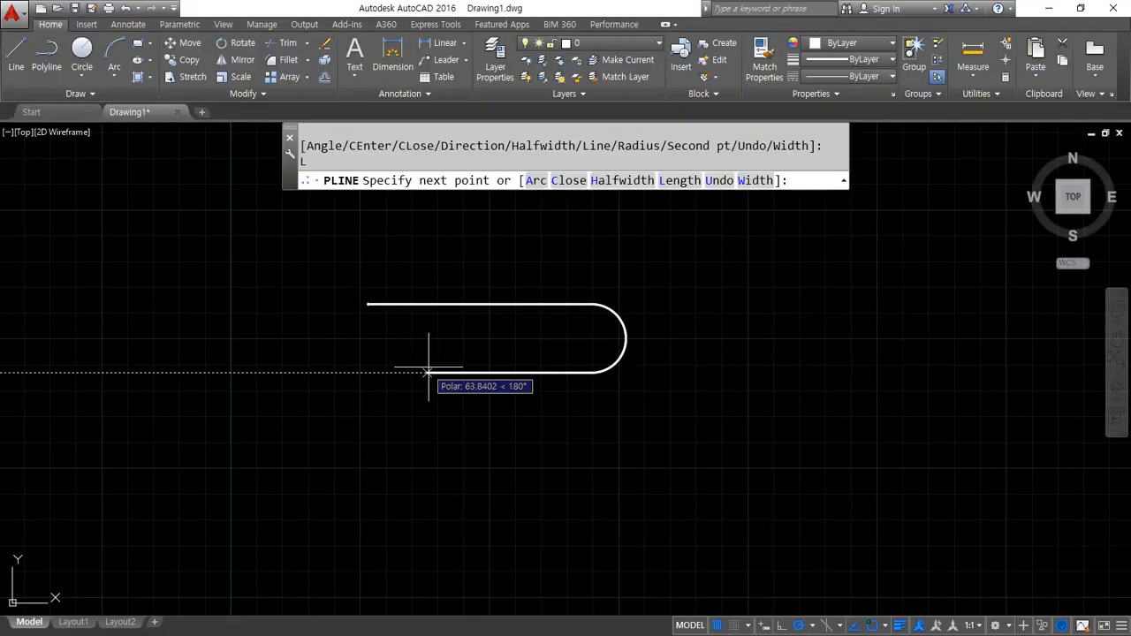
pyautogui.click(367, 373)
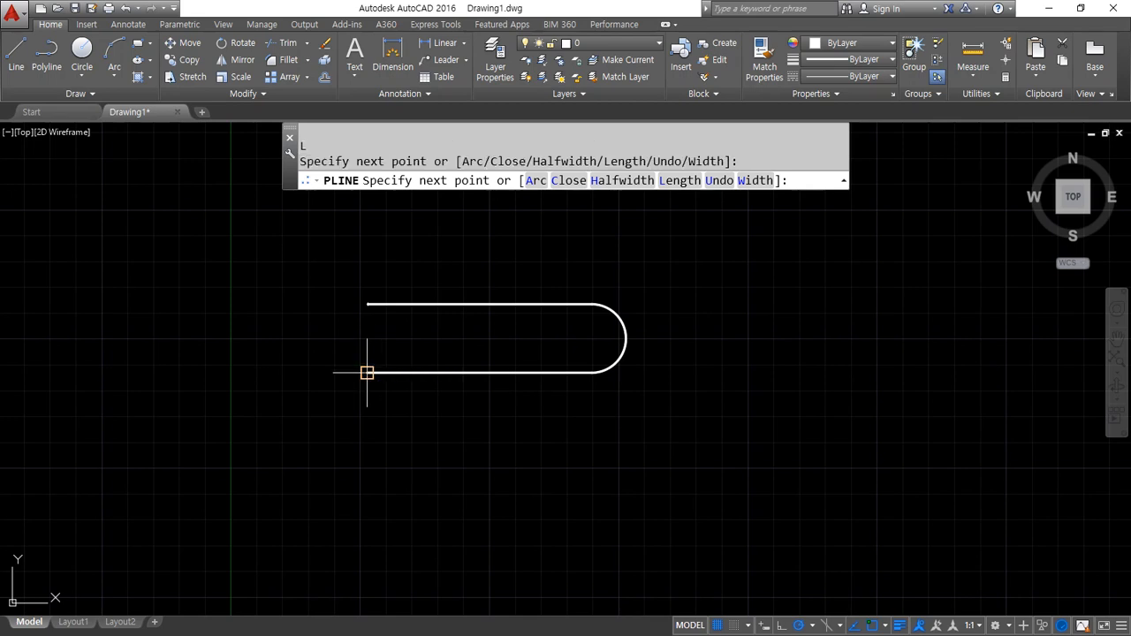
# - Continue the polyline with a semicircular arc turning down on the left and a horizontal segment running right
pyautogui.write('A')
pyautogui.press('Return')
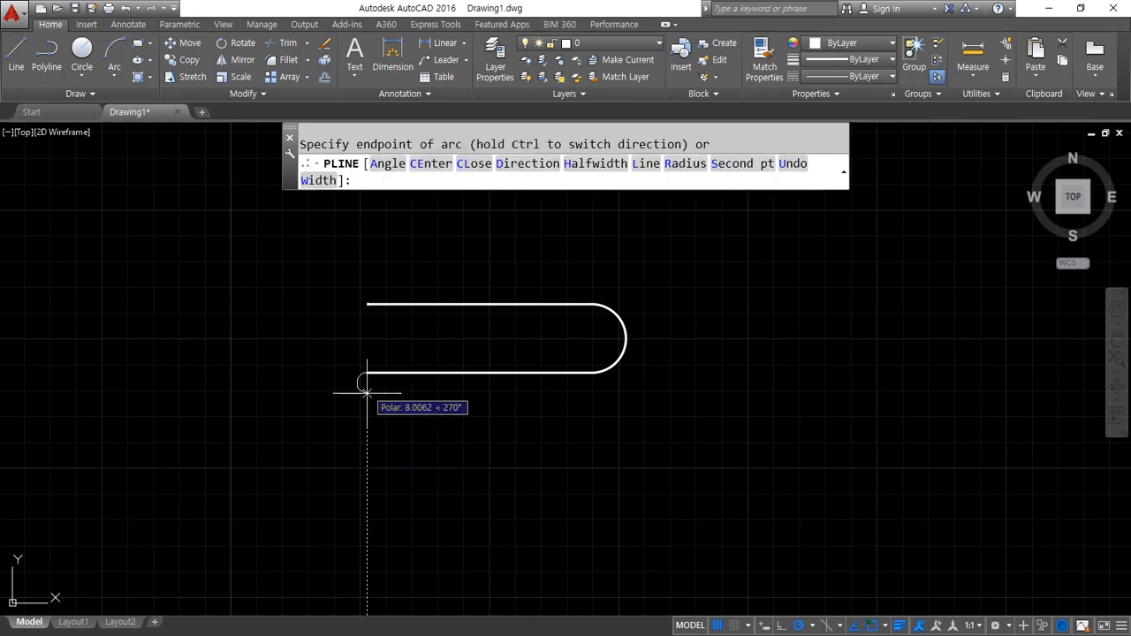
pyautogui.click(367, 453)
pyautogui.write('l')
pyautogui.press('Return')
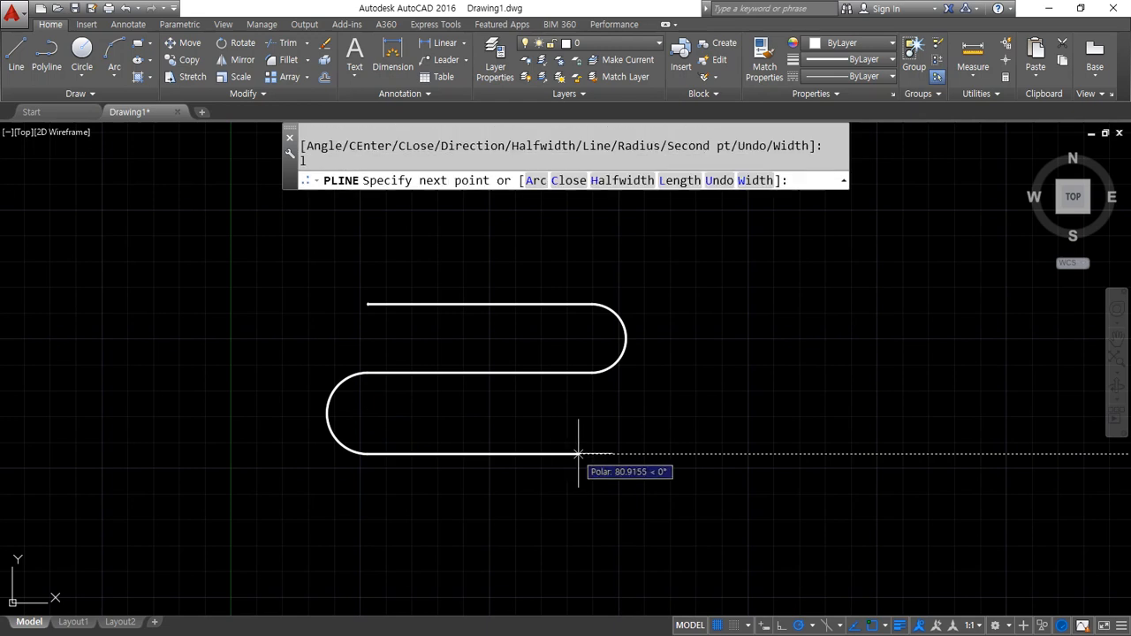
pyautogui.click(600, 453)
# - Add a large semicircular arc around the right side and a horizontal segment running left to above the start point
pyautogui.write('a')
pyautogui.press('Return')
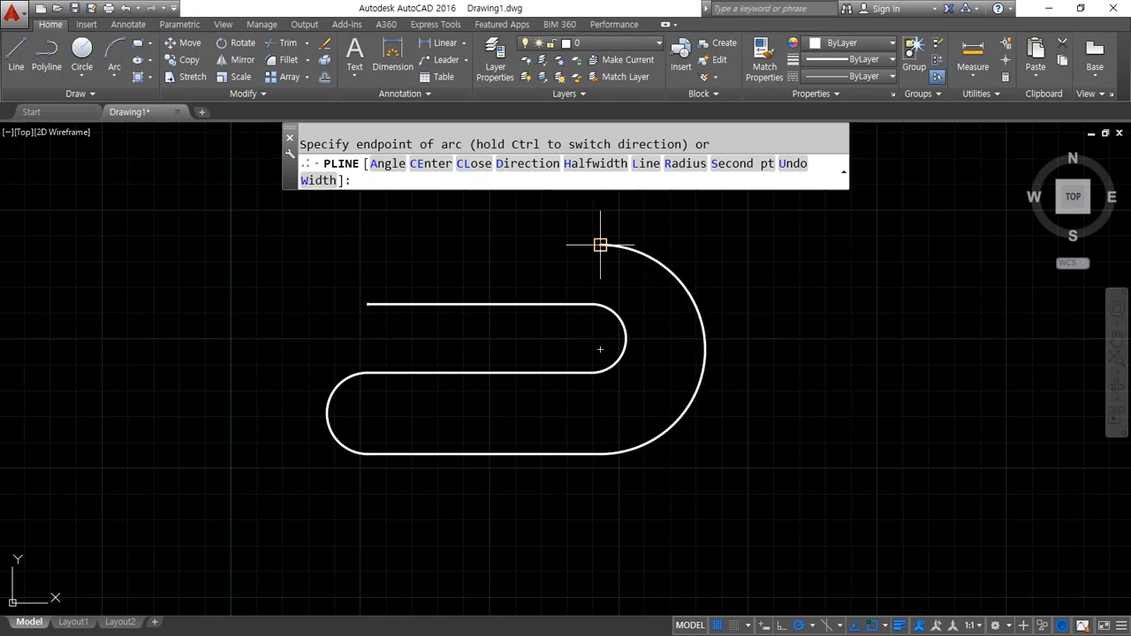
pyautogui.click(601, 245)
pyautogui.write('l')
pyautogui.press('Return')
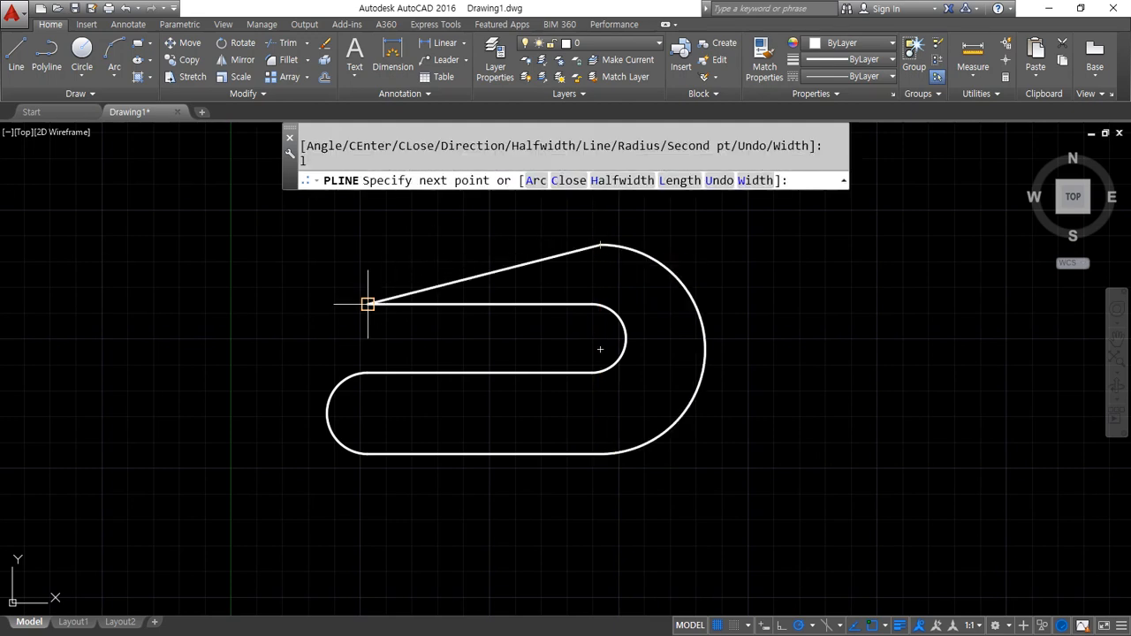
pyautogui.click(368, 246)
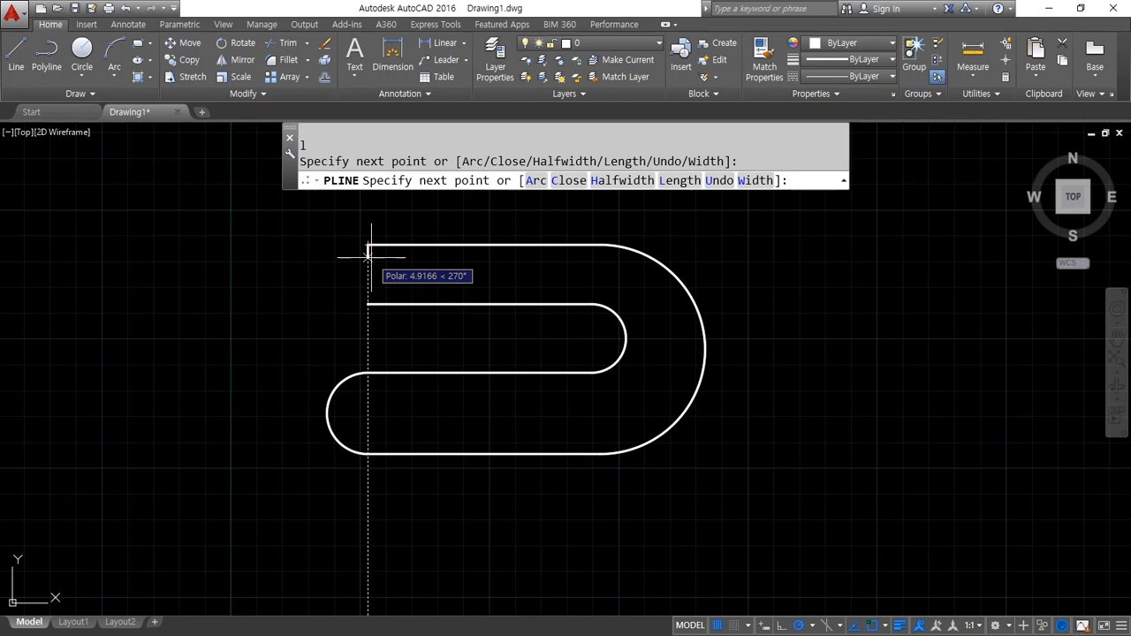
# - Complete the outline with a small semicircular arc ending at the polyline's start point
pyautogui.write('a')
pyautogui.press('Return')
pyautogui.click(368, 304)
pyautogui.press('Return')
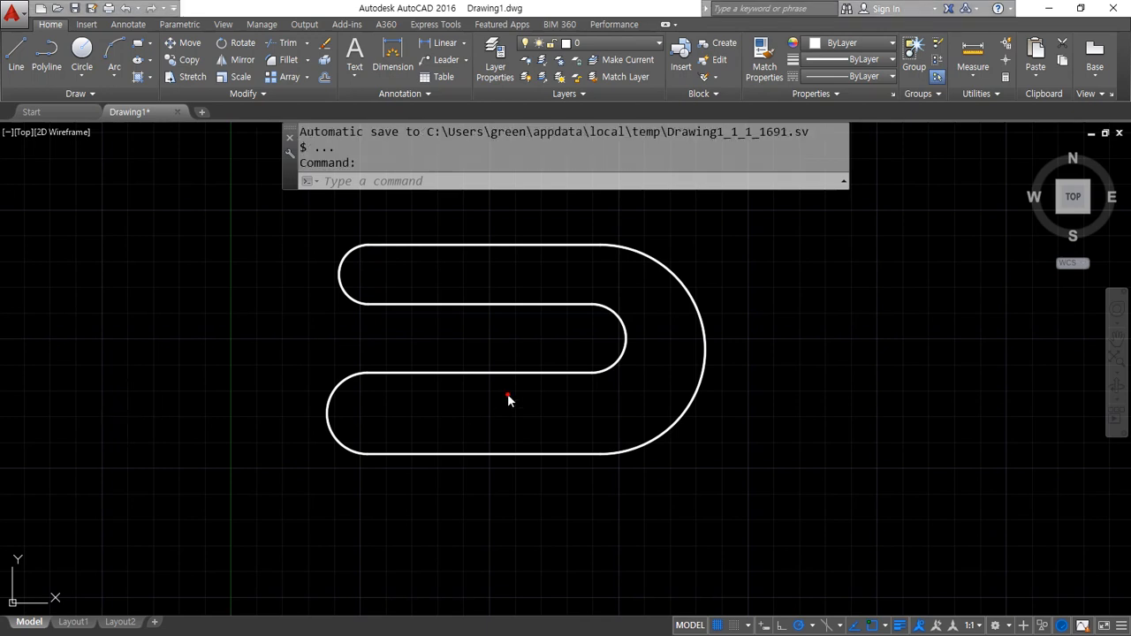
# - Select the whole looped outline, erase it as a single object and undo the erase
pyautogui.click(768, 232)
pyautogui.click(405, 504)
pyautogui.click(720, 466)
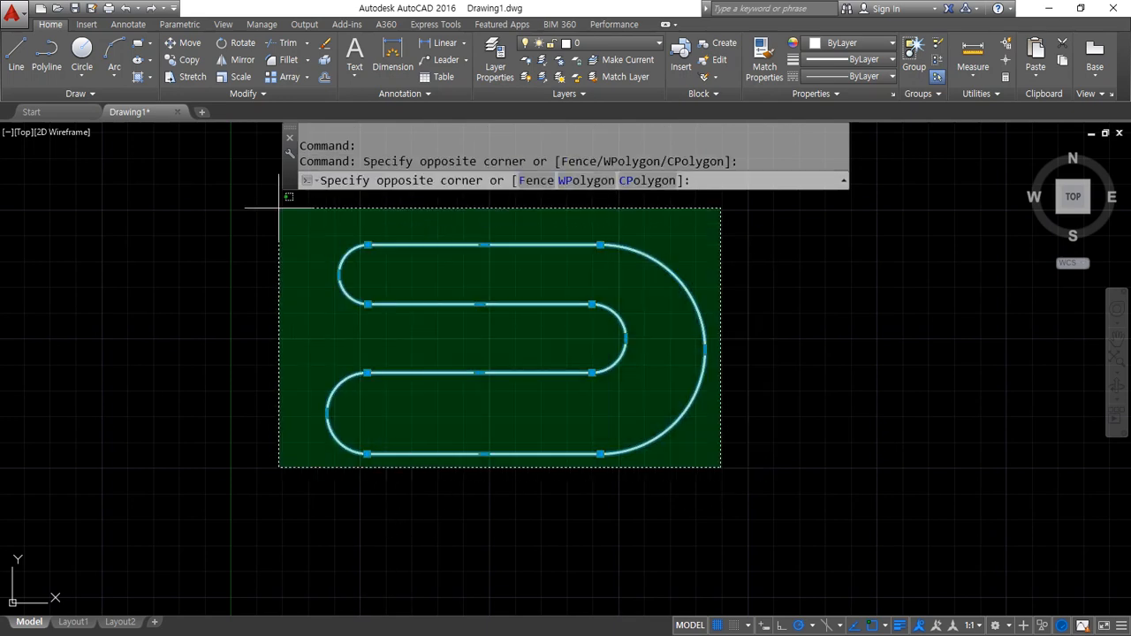
pyautogui.click(277, 207)
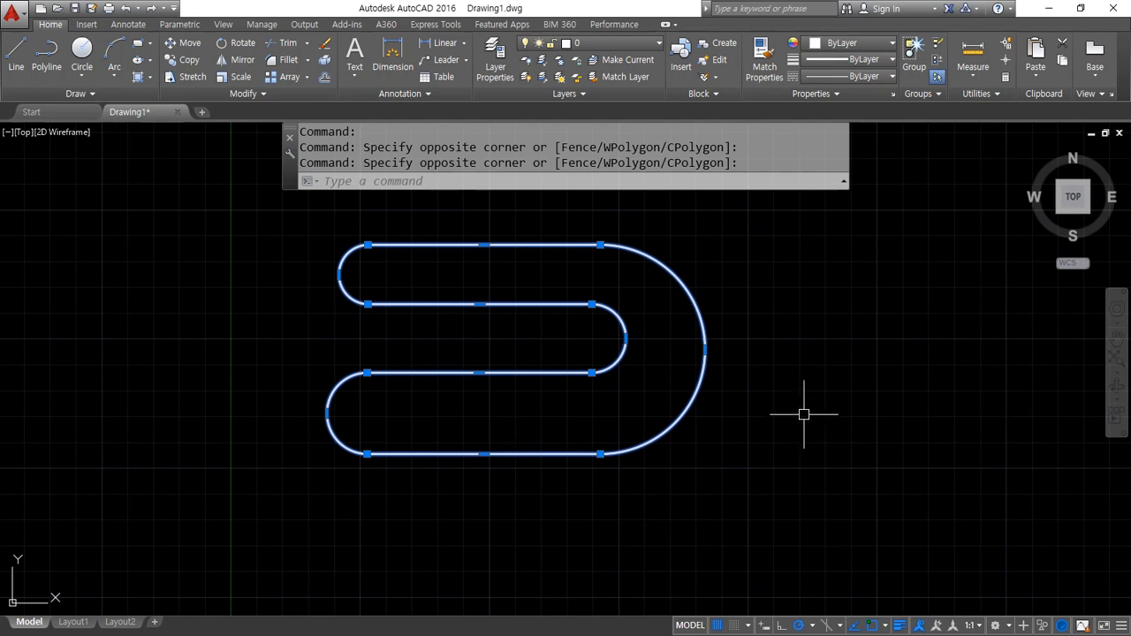
pyautogui.write('e')
pyautogui.press('Return')
pyautogui.hotkey('ctrl', 'z')
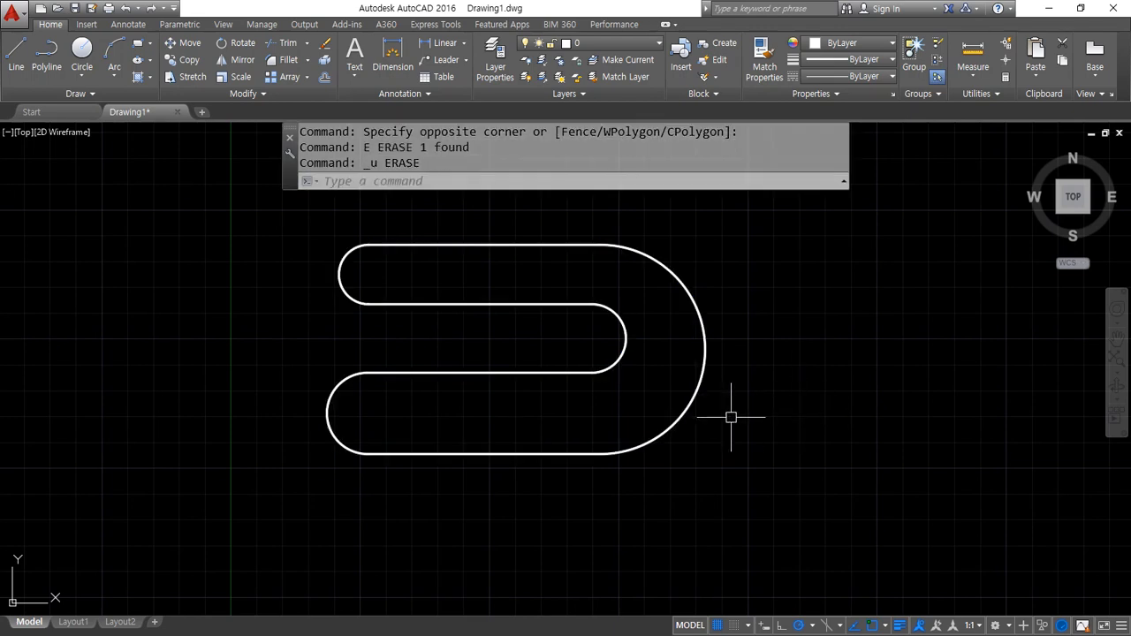
# - Explode the looped polyline outline into separate lines and arcs
pyautogui.write('x')
pyautogui.press('Return')
pyautogui.click(540, 325)
pyautogui.click(317, 431)
pyautogui.press('Return')
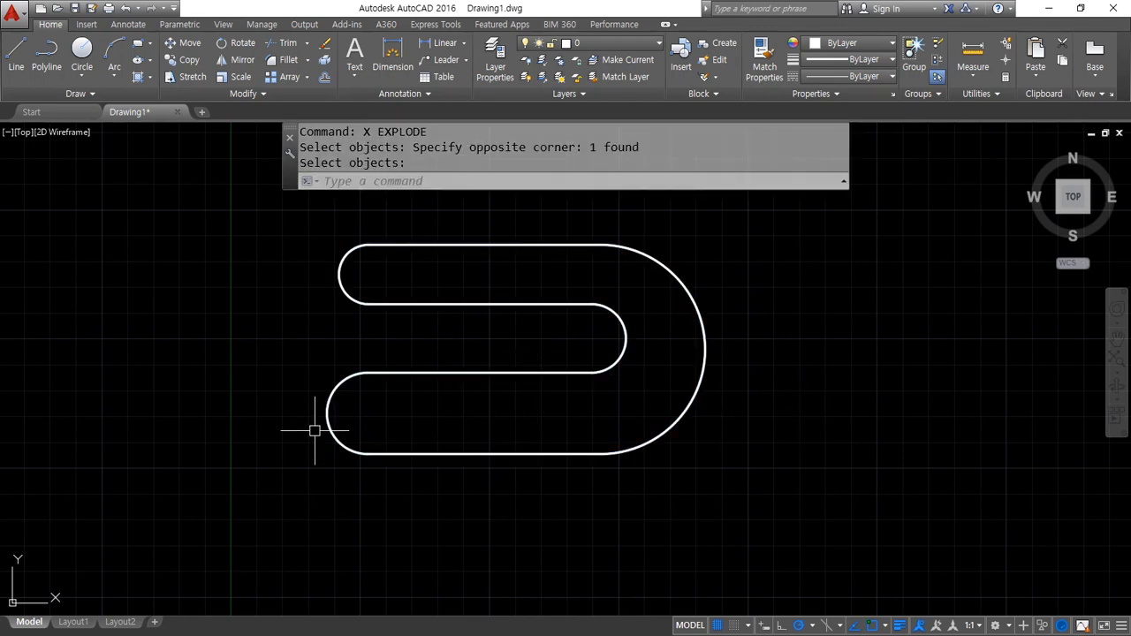
# - Select individual lines and arcs of the exploded outline to examine whether they are separate objects, and clear the selection
pyautogui.click(412, 373)
pyautogui.moveTo(451, 292); pyautogui.dragTo(434, 308)
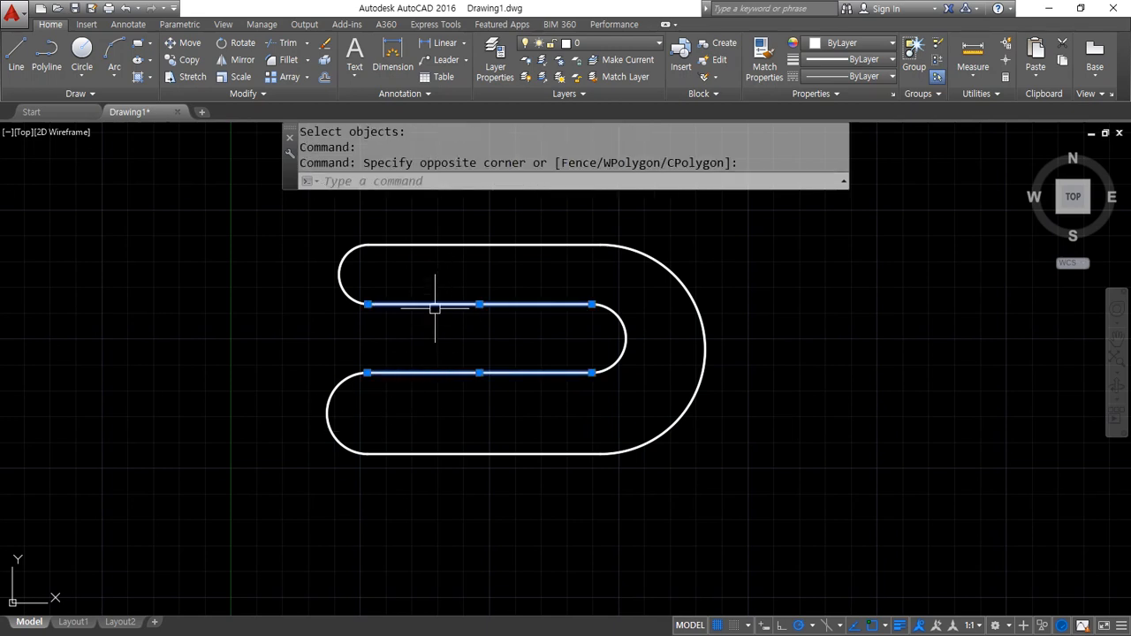
pyautogui.moveTo(366, 267); pyautogui.dragTo(311, 289)
pyautogui.moveTo(354, 412); pyautogui.dragTo(287, 384)
pyautogui.moveTo(814, 397); pyautogui.dragTo(536, 324)
pyautogui.press('Escape')
pyautogui.press('Escape')
pyautogui.press('Escape')
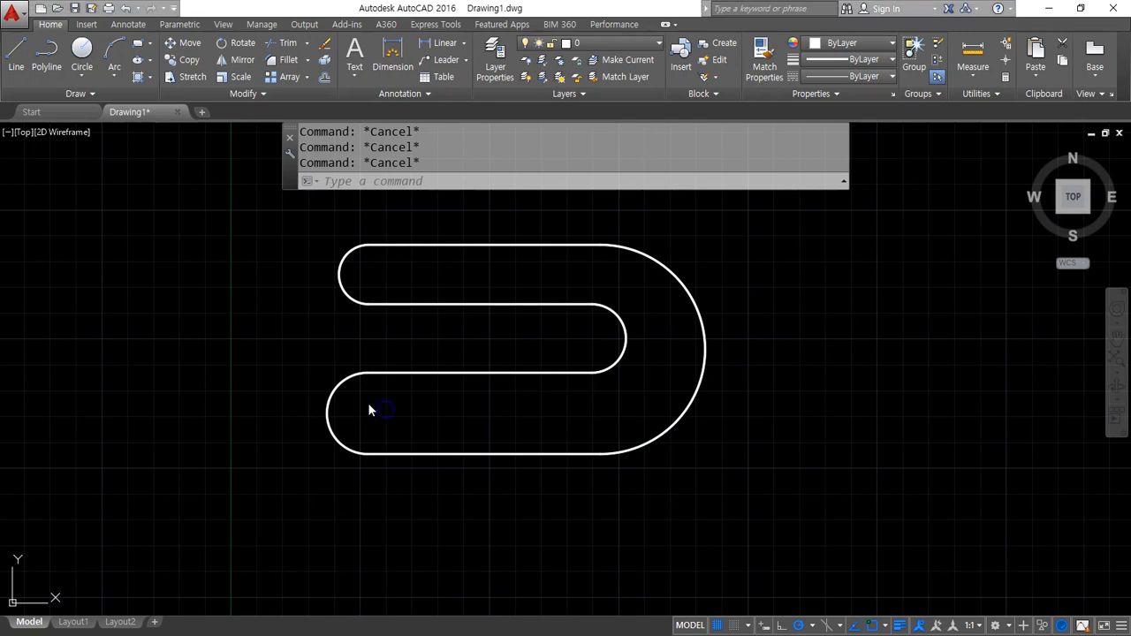
# - Start a polyline edit (PEDIT) for the exploded outline
pyautogui.write('p')
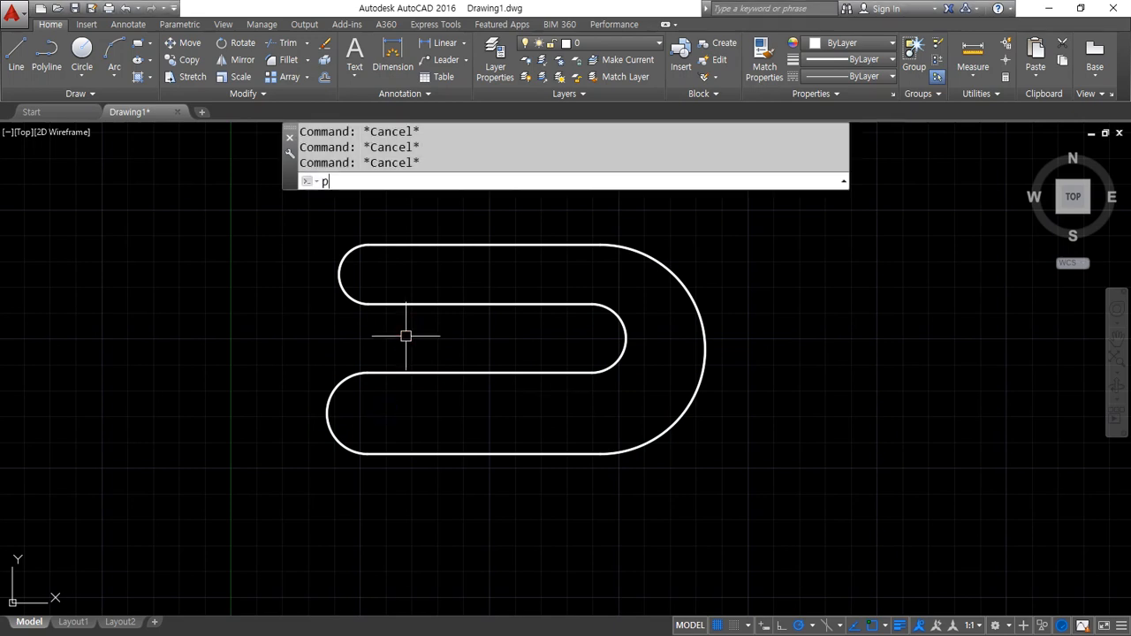
pyautogui.write('e')
pyautogui.press('Return')
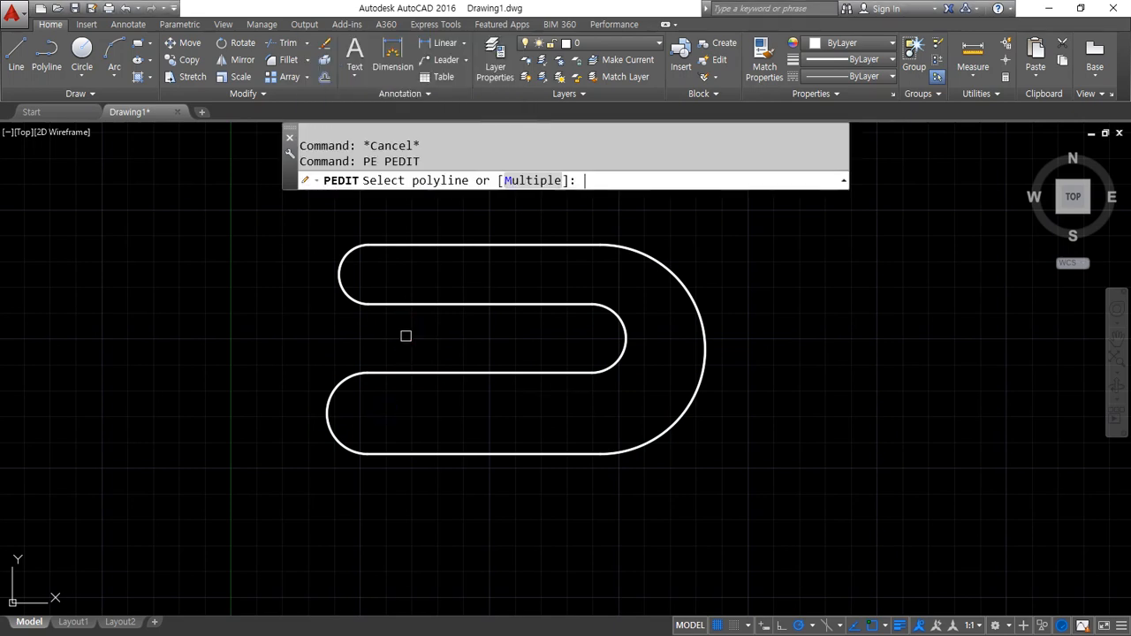
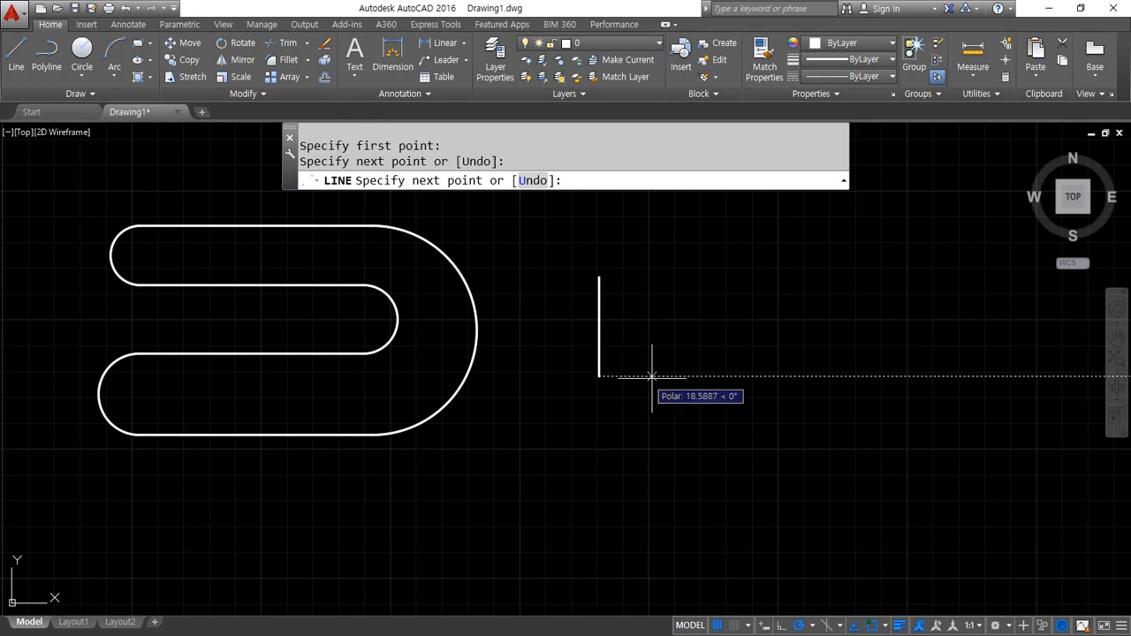
# - Finish the open stepped profile with the remaining horizontal and vertical lines, ending level with its start point
pyautogui.click(684, 458)
pyautogui.click(774, 459)
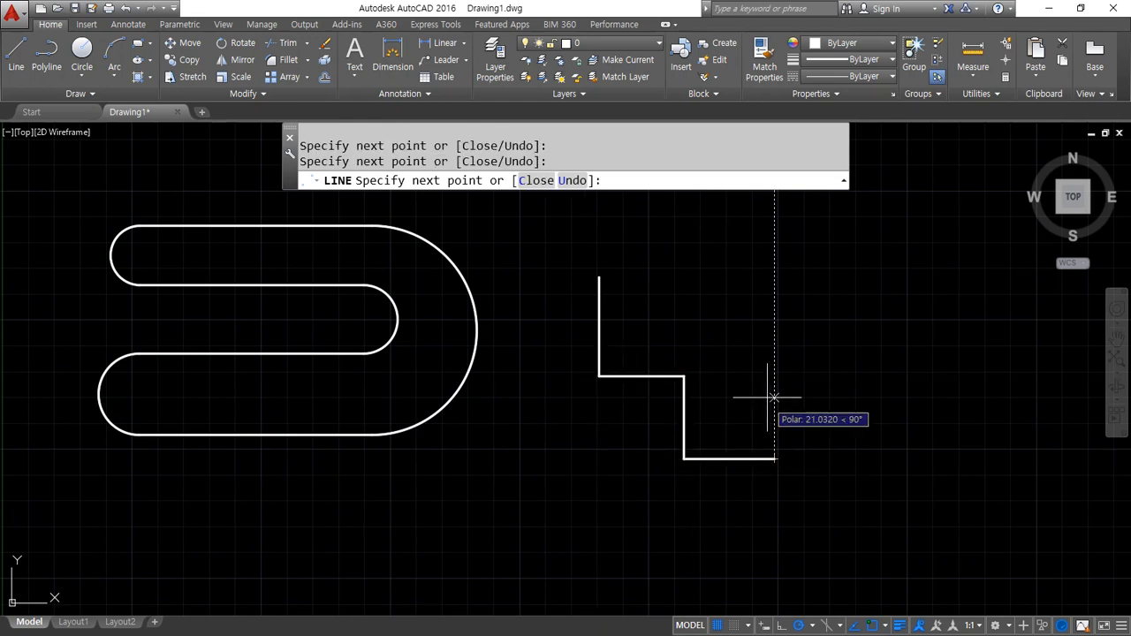
pyautogui.click(775, 340)
pyautogui.click(874, 341)
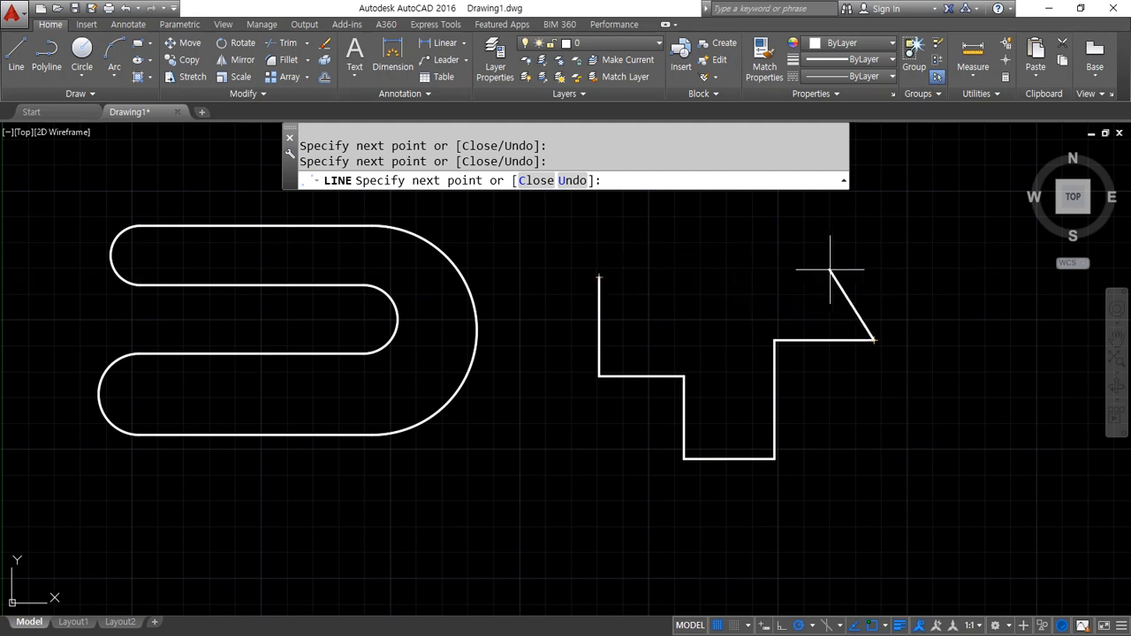
pyautogui.click(874, 278)
pyautogui.press('Return')
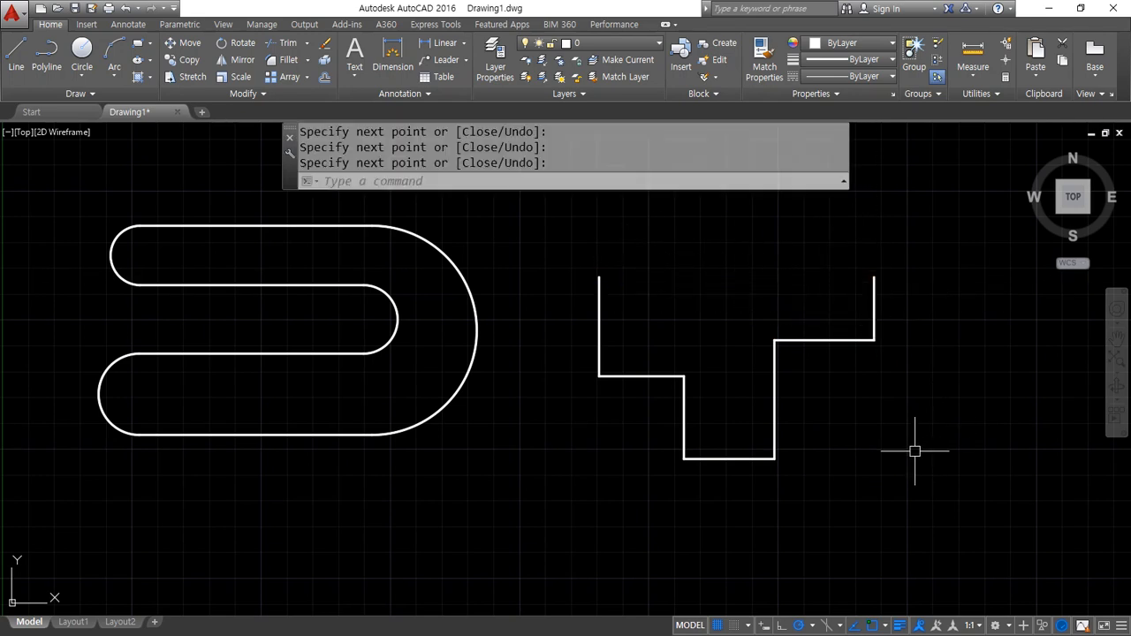
# - Select the stepped profile's left vertical line to check whether it is a separate object, and deselect it
pyautogui.click(676, 297)
pyautogui.click(535, 328)
pyautogui.press('Escape')
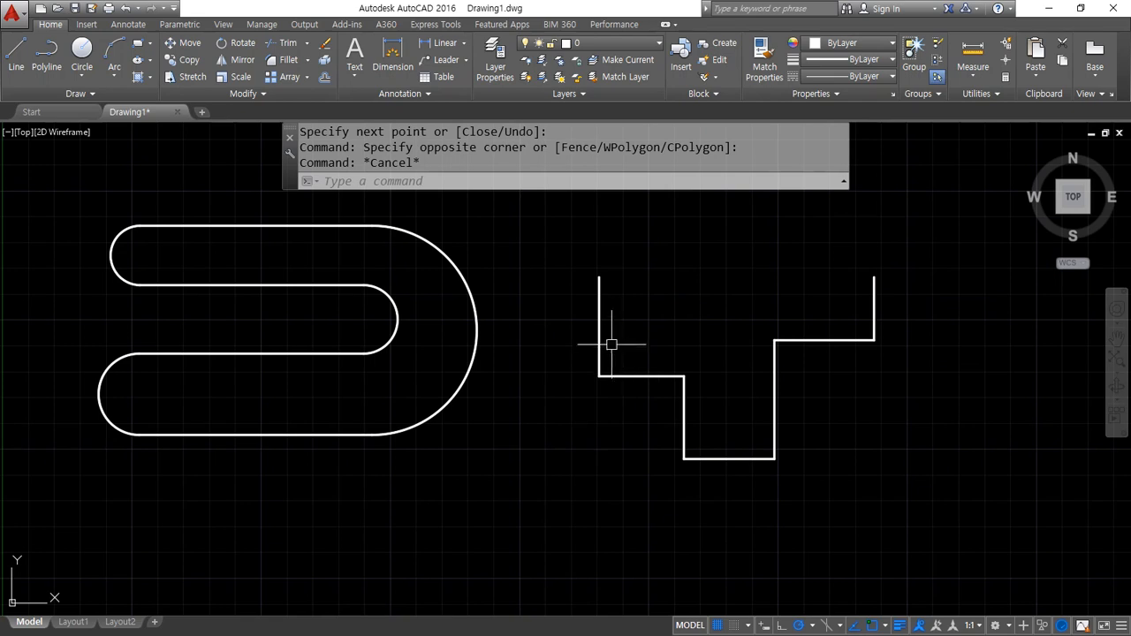
# - Use PEDIT to turn the stepped profile's left vertical line into a polyline and join the other profile lines to it
pyautogui.write('pe')
pyautogui.press('Return')
pyautogui.click(597, 320)
pyautogui.press('Return')
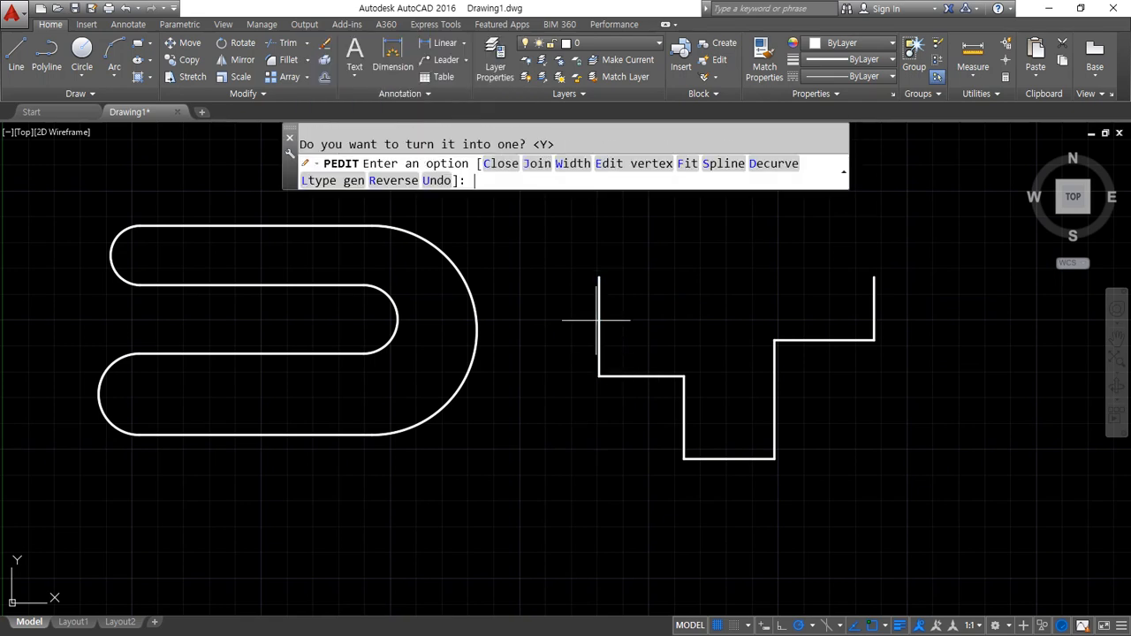
pyautogui.click(548, 175)
pyautogui.click(933, 497)
pyautogui.click(644, 243)
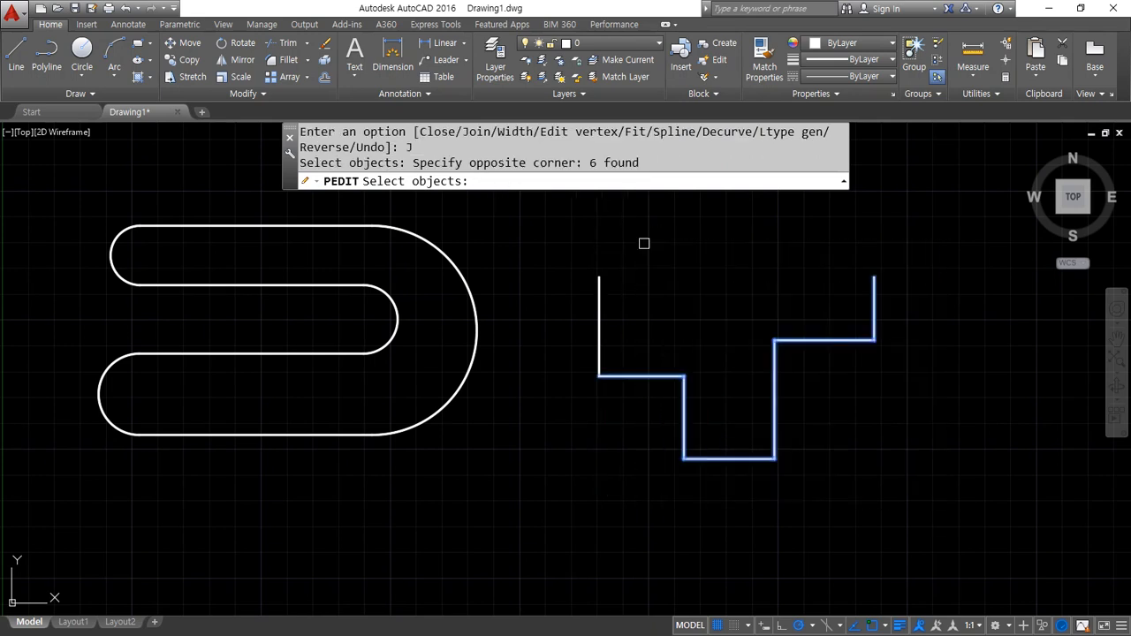
pyautogui.press('Return')
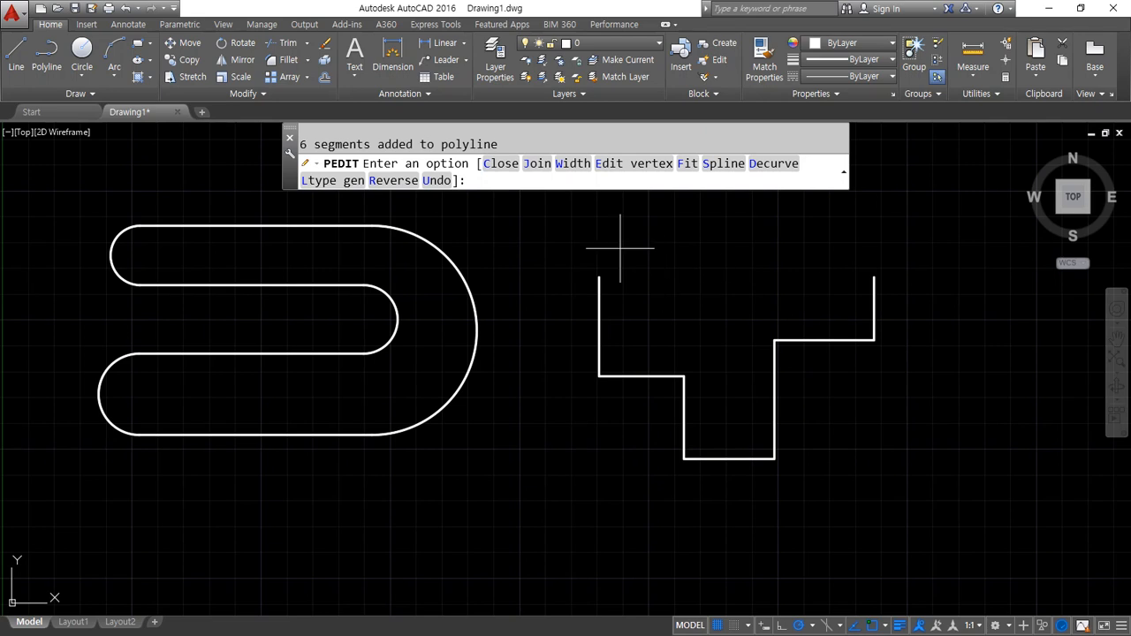
# - Toggle the stepped polyline repeatedly between closed and open with PEDIT, ending the edit with it open
pyautogui.click(500, 166)
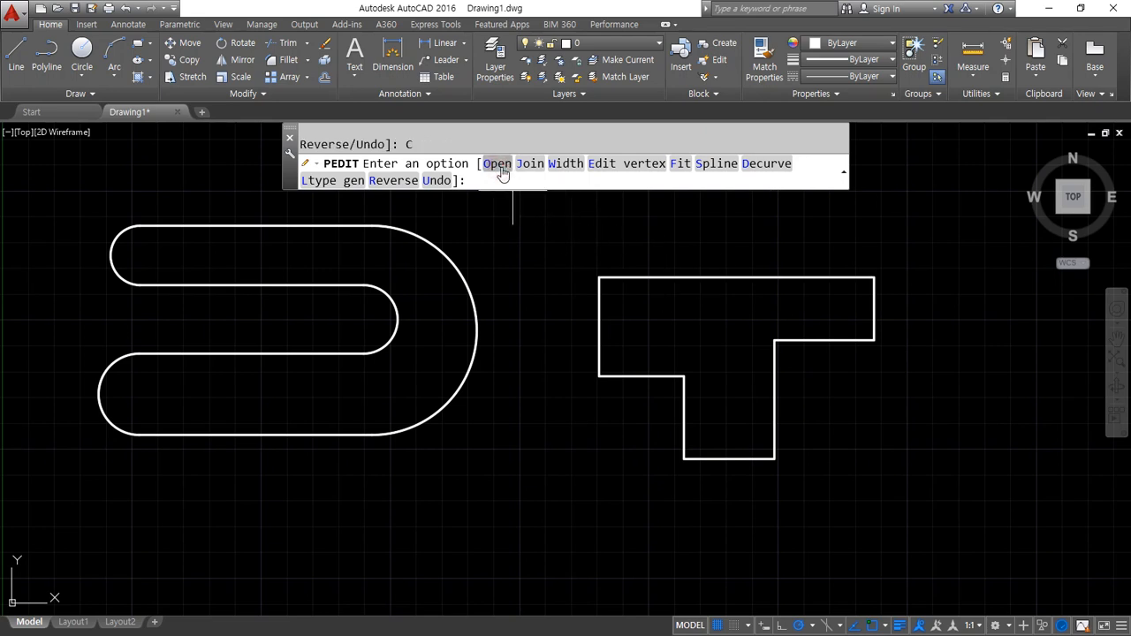
pyautogui.click(500, 166)
pyautogui.click(500, 167)
pyautogui.click(500, 167)
pyautogui.click(500, 168)
pyautogui.click(501, 168)
pyautogui.click(502, 170)
pyautogui.click(502, 171)
pyautogui.click(501, 170)
pyautogui.click(501, 170)
pyautogui.press('Return')
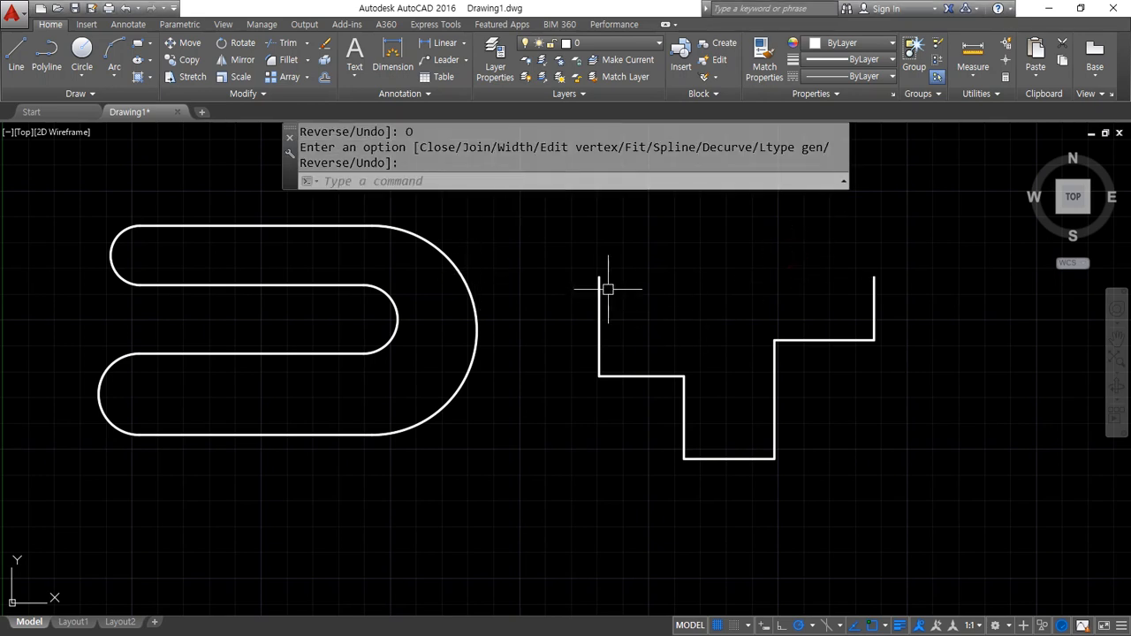
pyautogui.write('p')
pyautogui.press('Return')
pyautogui.press('Escape')
pyautogui.press('Escape')
# - Edit the stepped polyline with PEDIT and close it between its two upper ends
pyautogui.write('p')
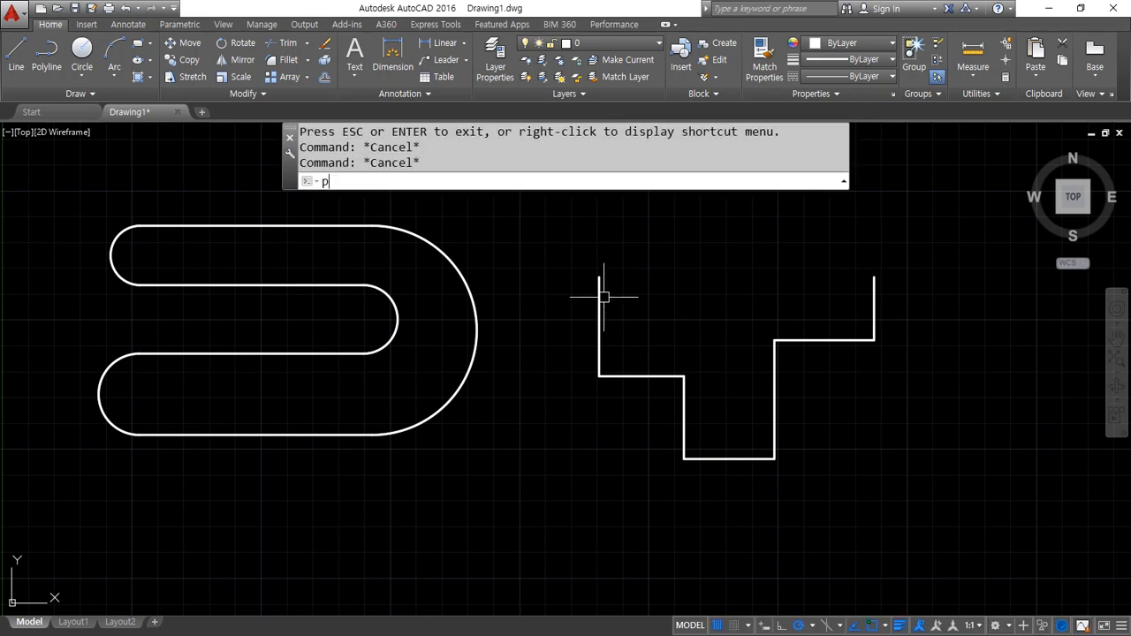
pyautogui.write('e')
pyautogui.press('Return')
pyautogui.click(601, 306)
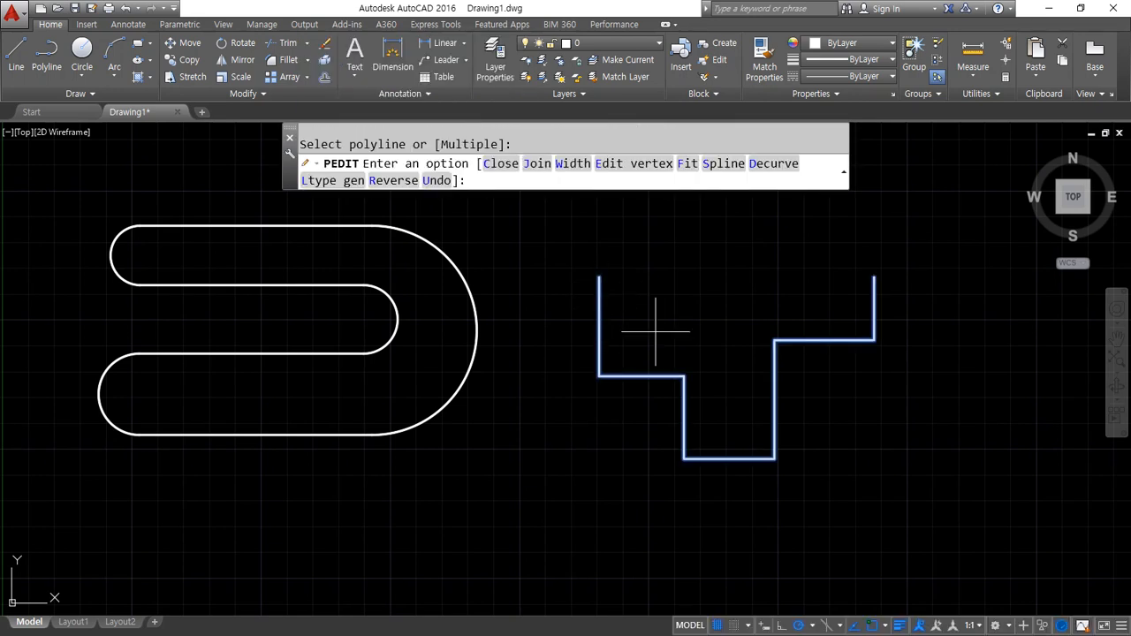
pyautogui.click(500, 164)
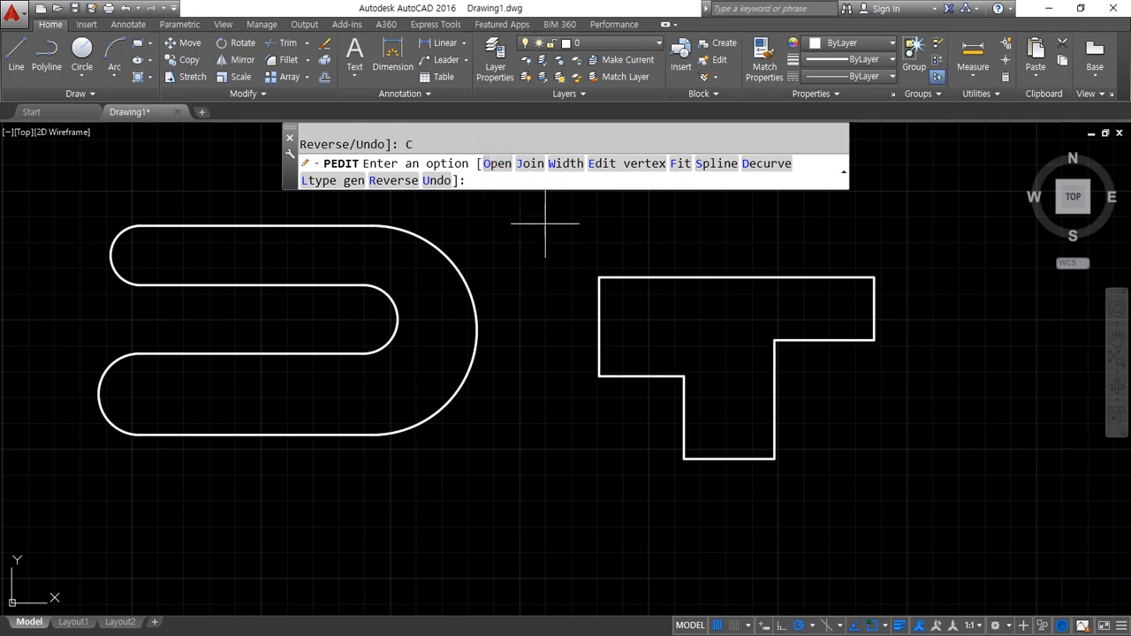
# - Apply the Fit and Spline curve options to the closed stepped polyline and restore straight segments with Decurve
pyautogui.click(679, 165)
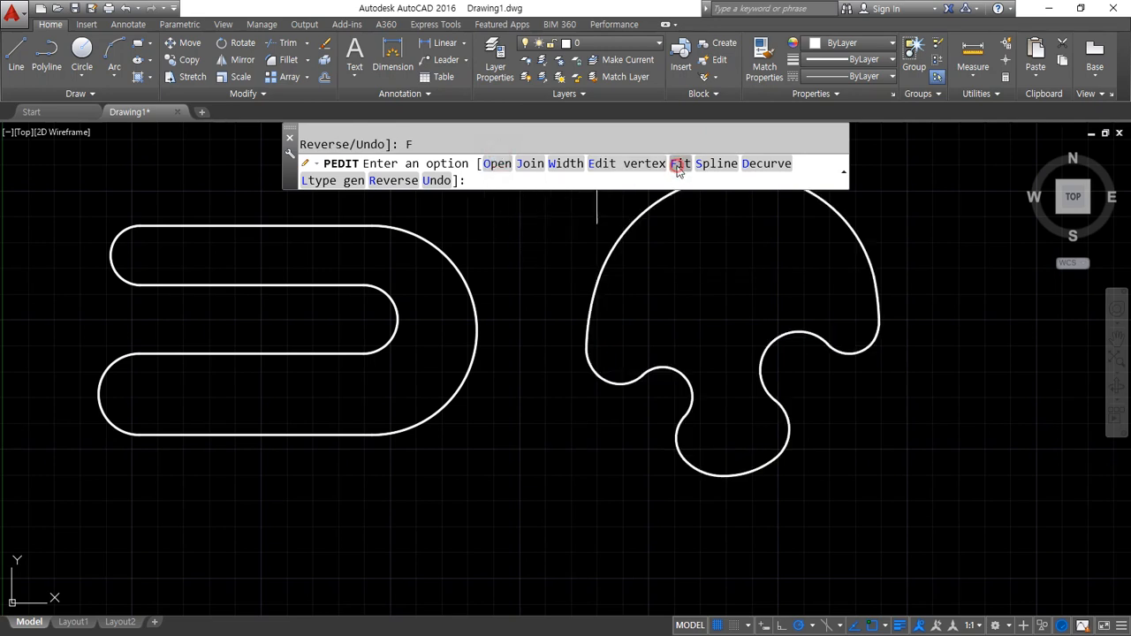
pyautogui.click(713, 166)
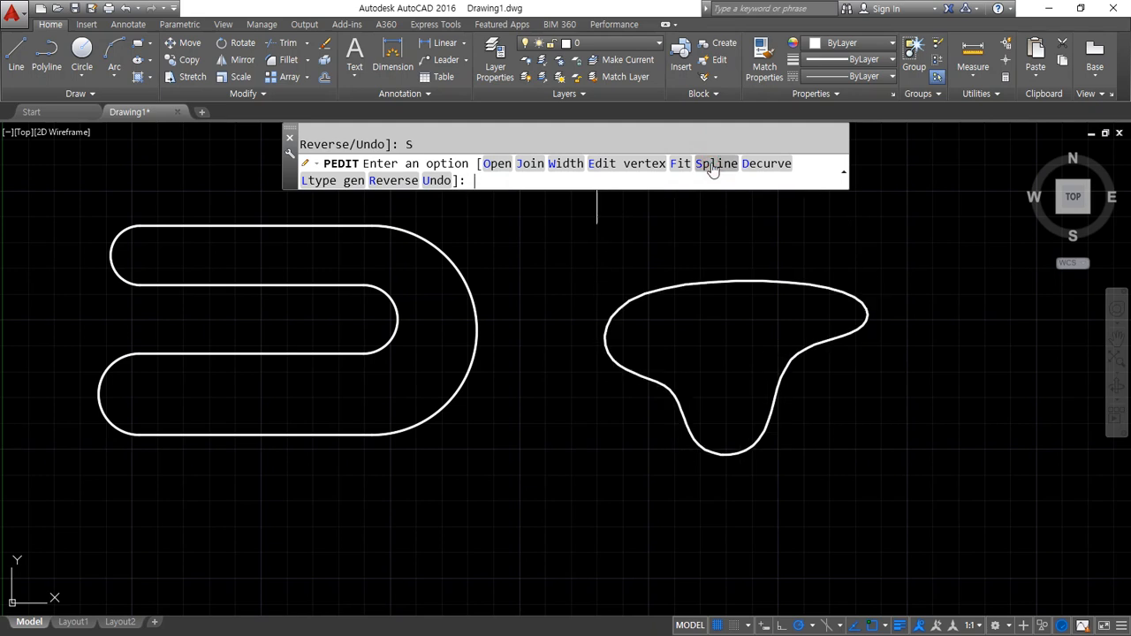
pyautogui.click(761, 168)
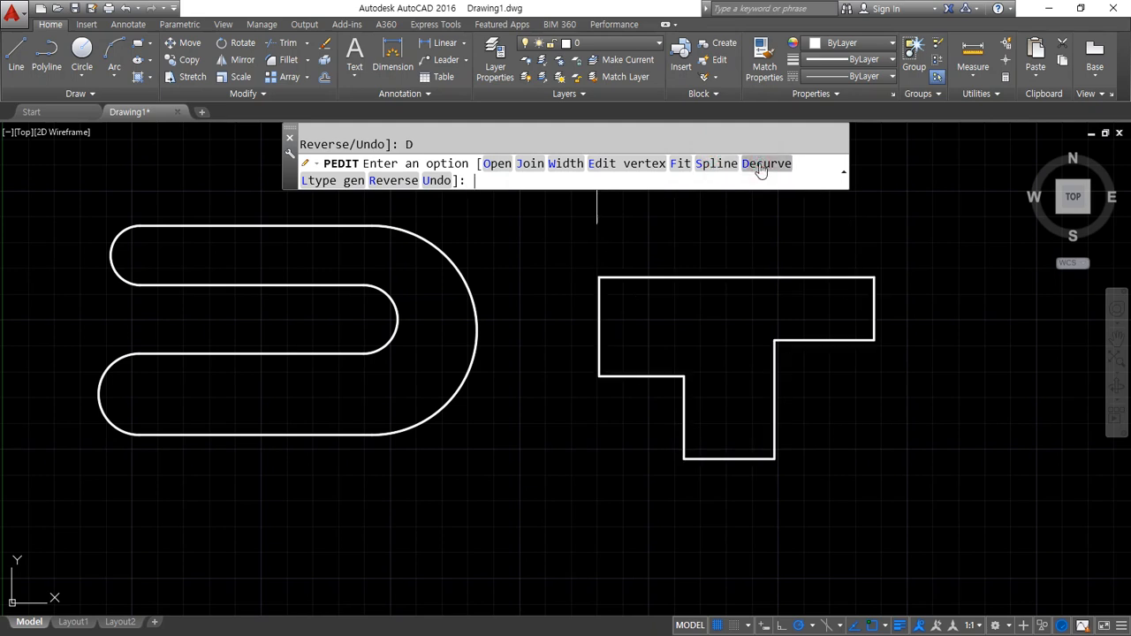
# - End the polyline edit and copy the closed stepped polyline horizontally to the empty space at its right, using its inner corner as base point
pyautogui.press('Escape')
pyautogui.press('Escape')
pyautogui.moveTo(765, 365); pyautogui.dragTo(532, 369, button='middle')
pyautogui.write('c')
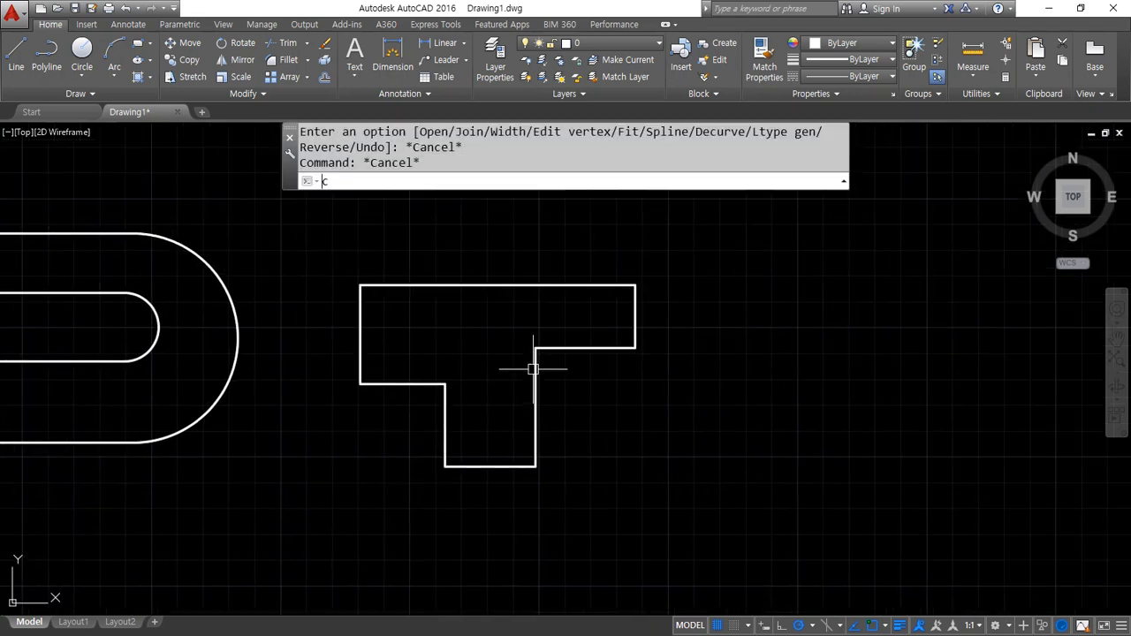
pyautogui.write('p')
pyautogui.press('Return')
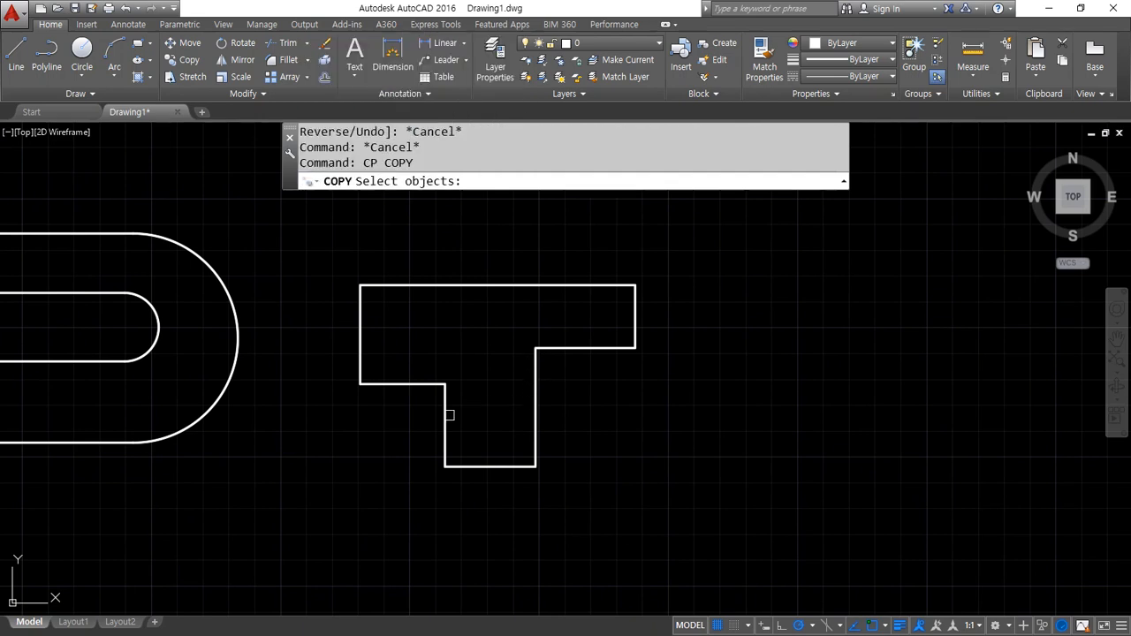
pyautogui.click(445, 413)
pyautogui.press('Return')
pyautogui.click(445, 384)
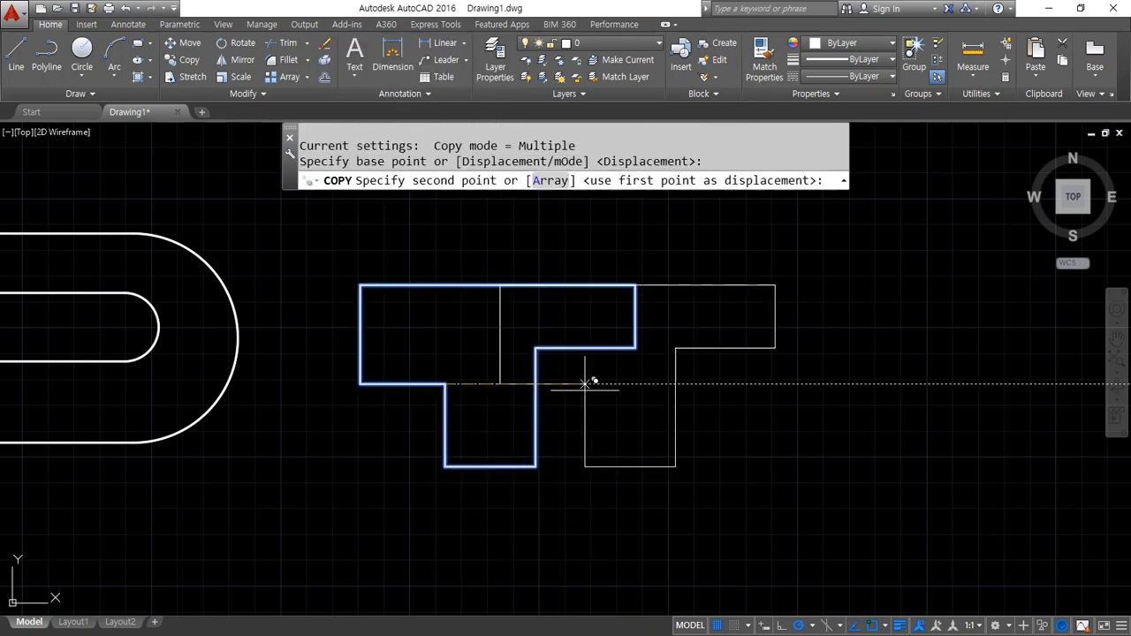
pyautogui.click(785, 383)
pyautogui.press('Return')
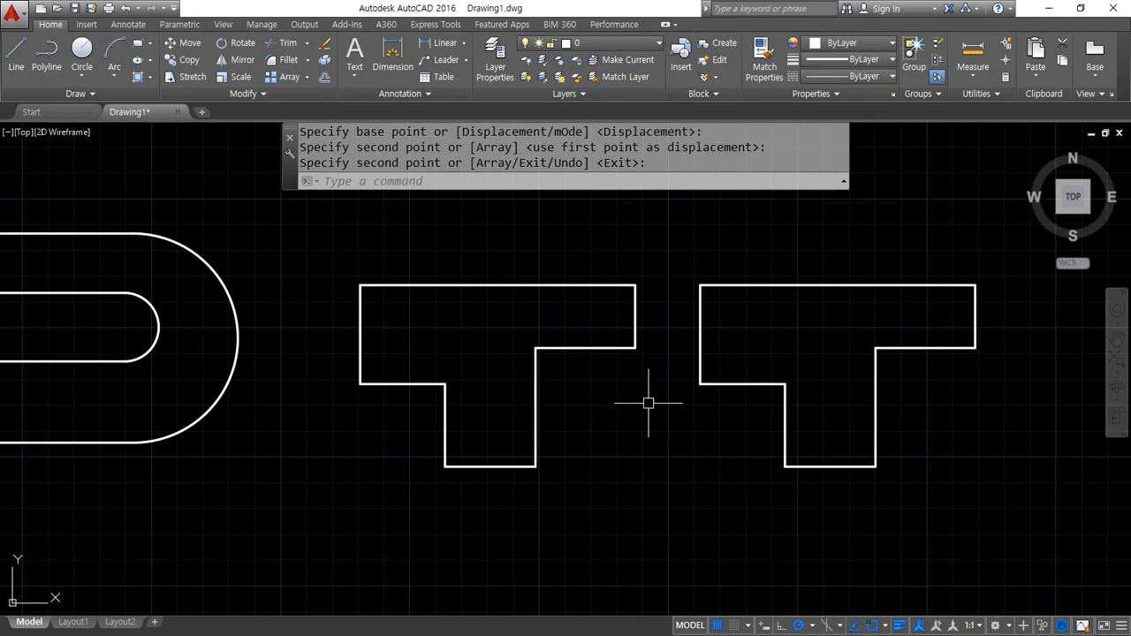
# - Edit the copied stepped polyline with PEDIT and apply the Fit option to it
pyautogui.write('pe')
pyautogui.press('Return')
pyautogui.click(757, 388)
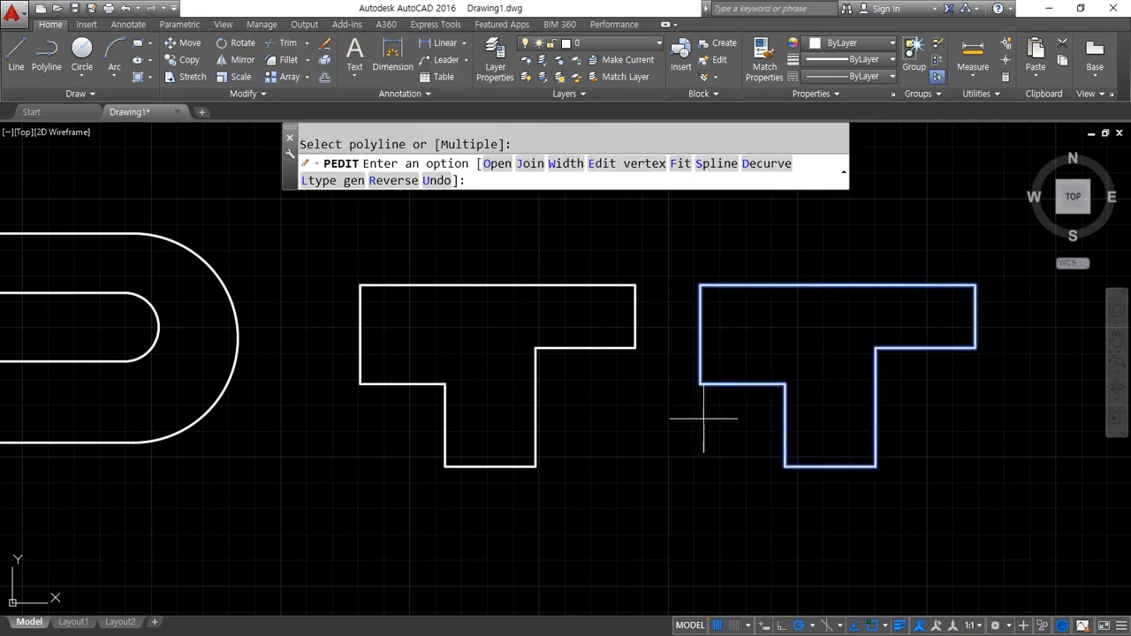
pyautogui.click(679, 164)
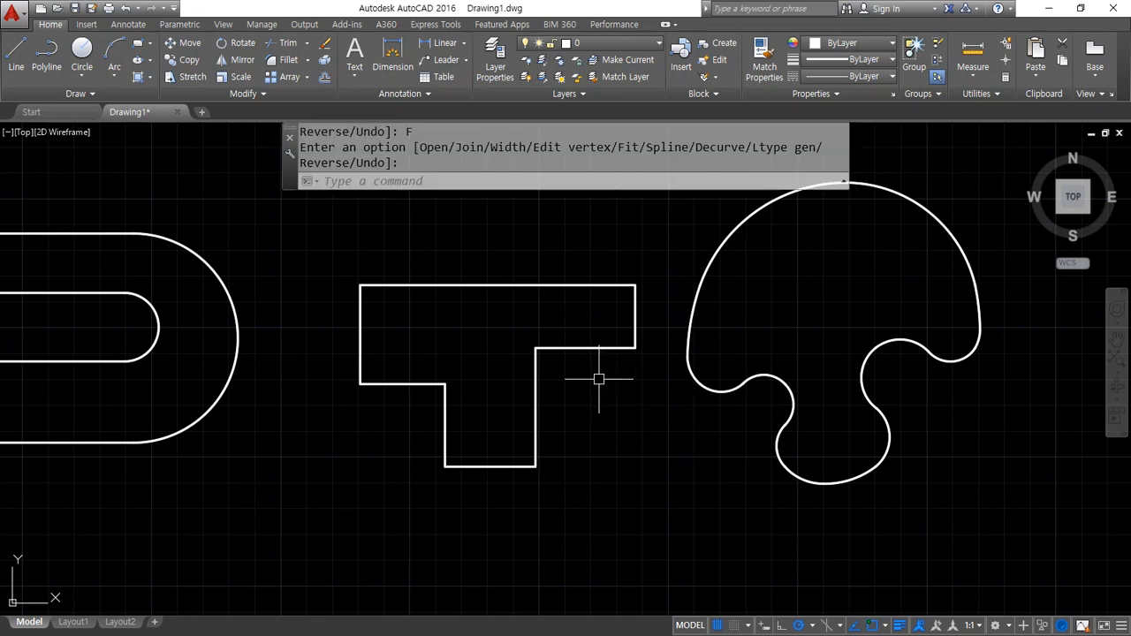
# - Copy the original stepped polyline over the fitted curve so the two shapes can be compared
pyautogui.write('cp')
pyautogui.press('Return')
pyautogui.click(537, 391)
pyautogui.press('Return')
pyautogui.click(445, 383)
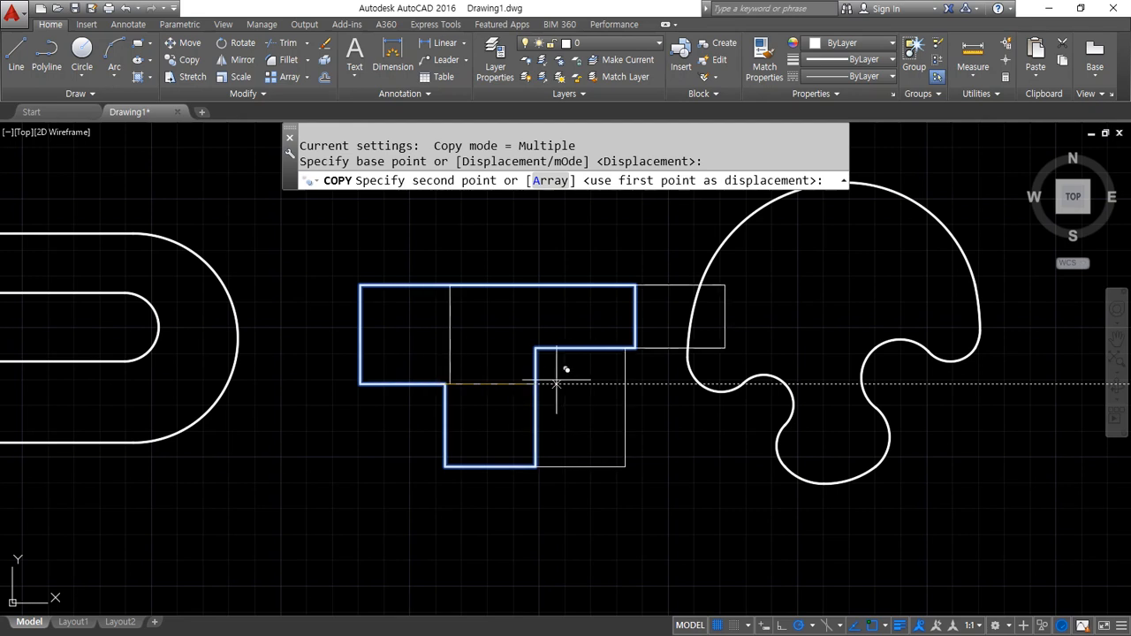
pyautogui.click(785, 383)
pyautogui.moveTo(919, 411); pyautogui.dragTo(789, 431, button='middle')
pyautogui.press('Return')
# - Place another copy of the original stepped polyline to the right of the fitted curve, level with the original
pyautogui.press('Return')
pyautogui.click(407, 415)
pyautogui.press('Return')
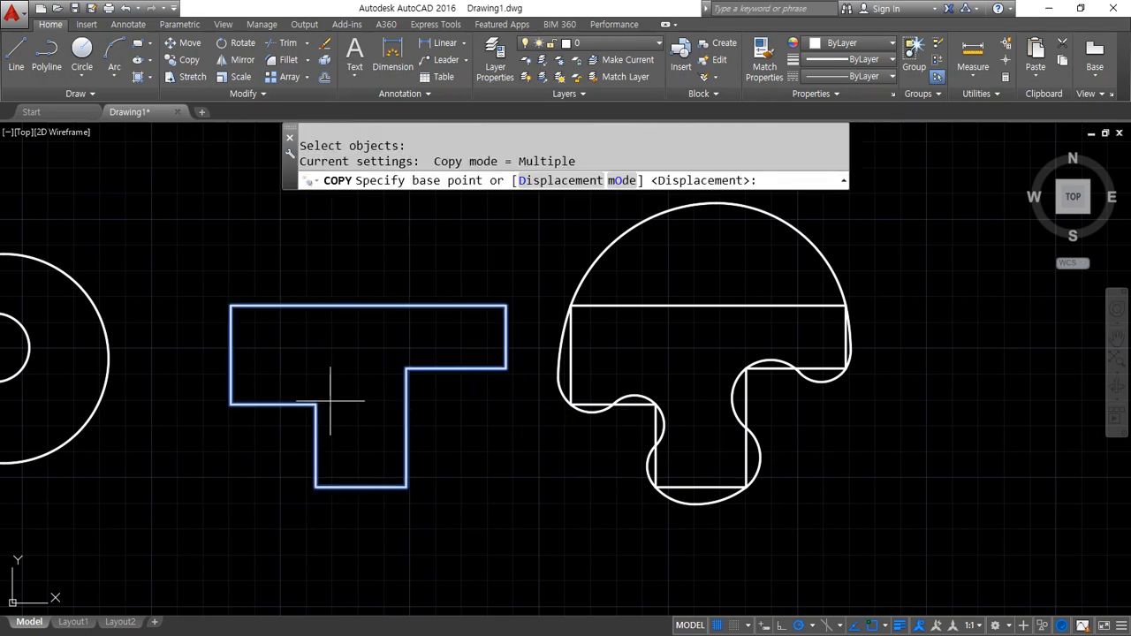
pyautogui.click(315, 405)
pyautogui.moveTo(1032, 405); pyautogui.dragTo(837, 405, button='middle')
pyautogui.click(810, 404)
pyautogui.press('Return')
# - Edit the rightmost stepped polyline with PEDIT and apply the Spline option to it
pyautogui.write('p')
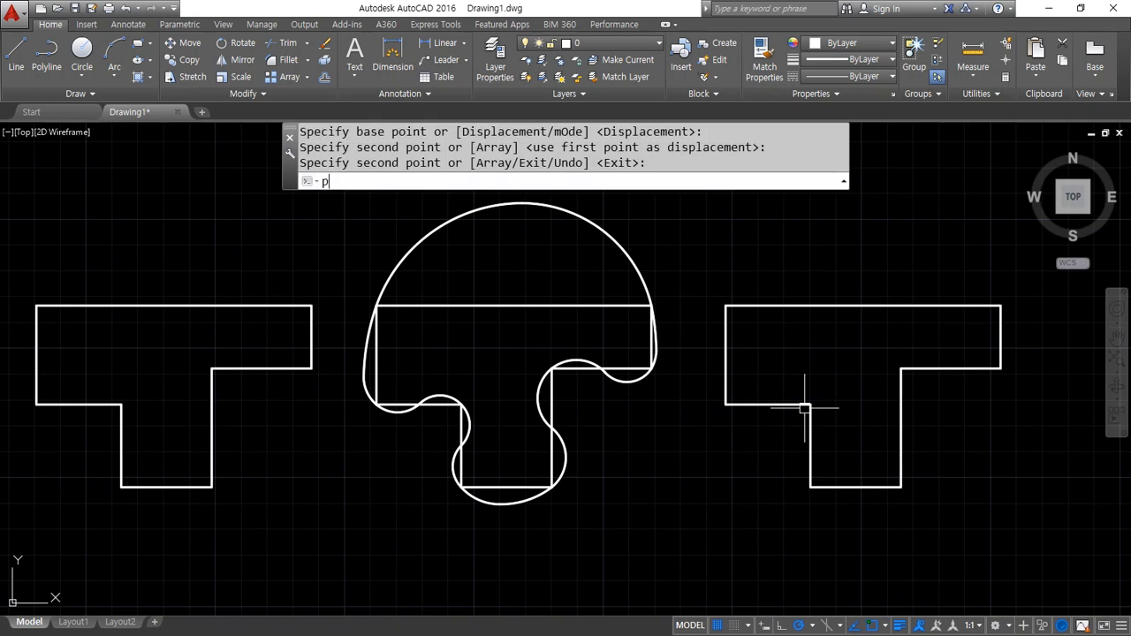
pyautogui.press('Return')
pyautogui.click(805, 409)
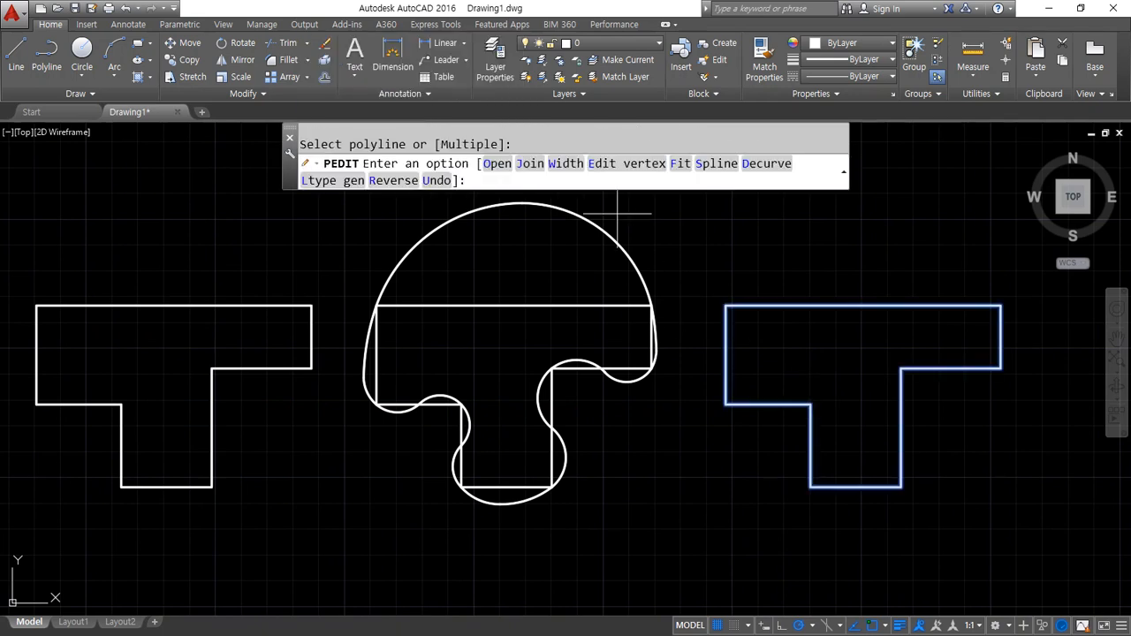
pyautogui.click(707, 168)
# - Copy the original stepped polyline over the splined curve for comparison
pyautogui.write('cp')
pyautogui.press('Return')
pyautogui.click(260, 368)
pyautogui.press('Return')
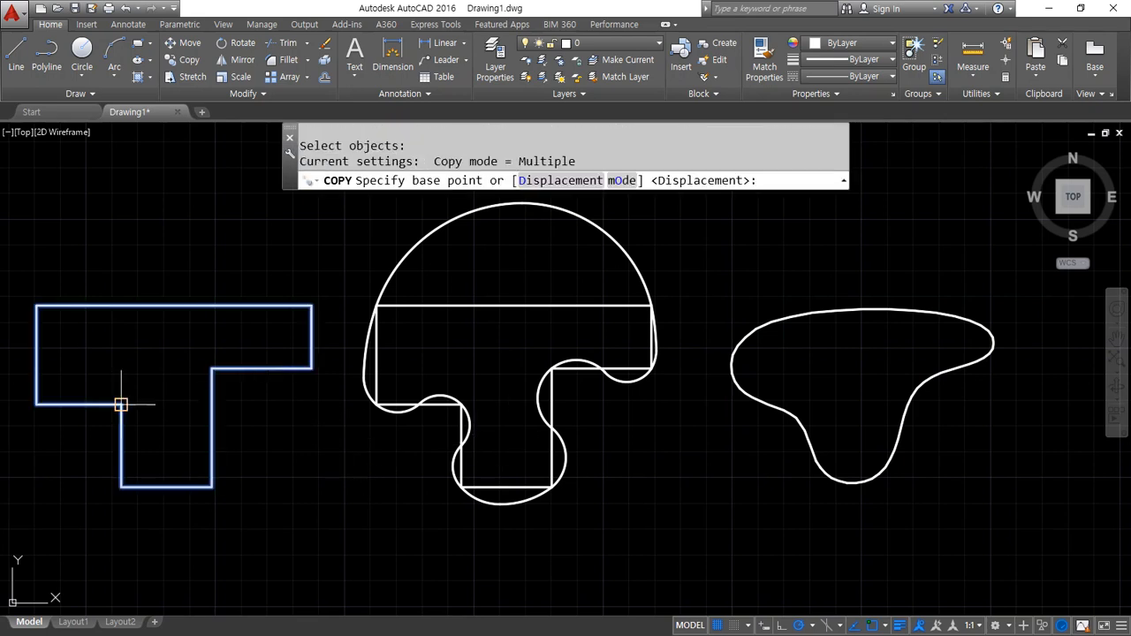
pyautogui.click(121, 405)
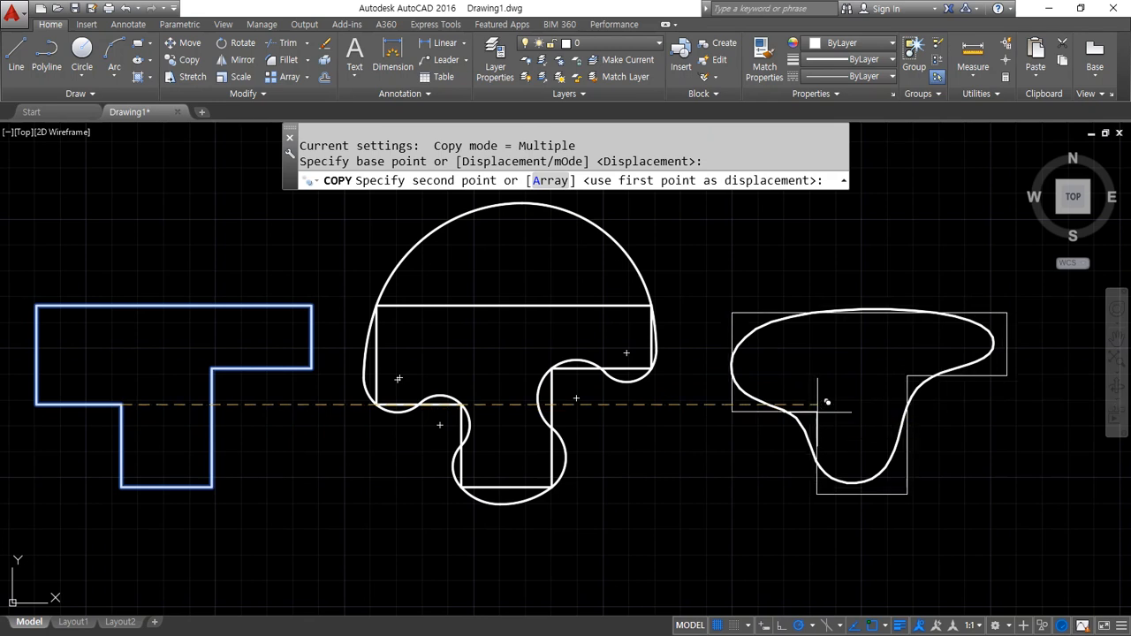
pyautogui.click(816, 404)
pyautogui.press('Return')
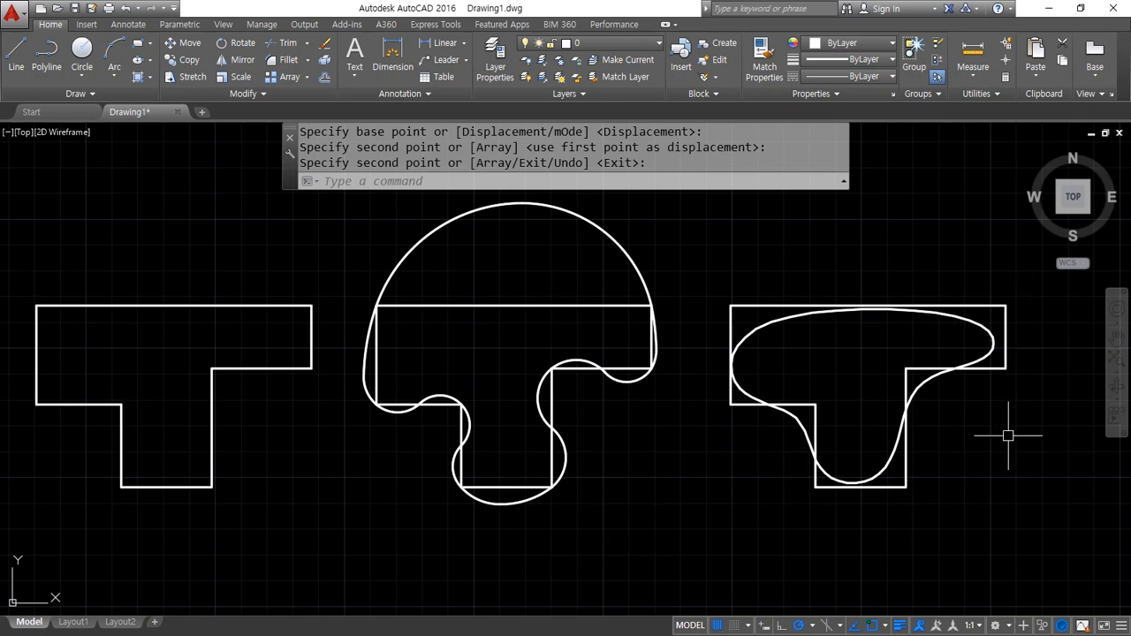
# - Erase the two straight-edged copies lying over the fitted and splined curves
pyautogui.click(746, 304)
pyautogui.click(619, 304)
pyautogui.click(604, 294)
pyautogui.write('e')
pyautogui.press('Return')
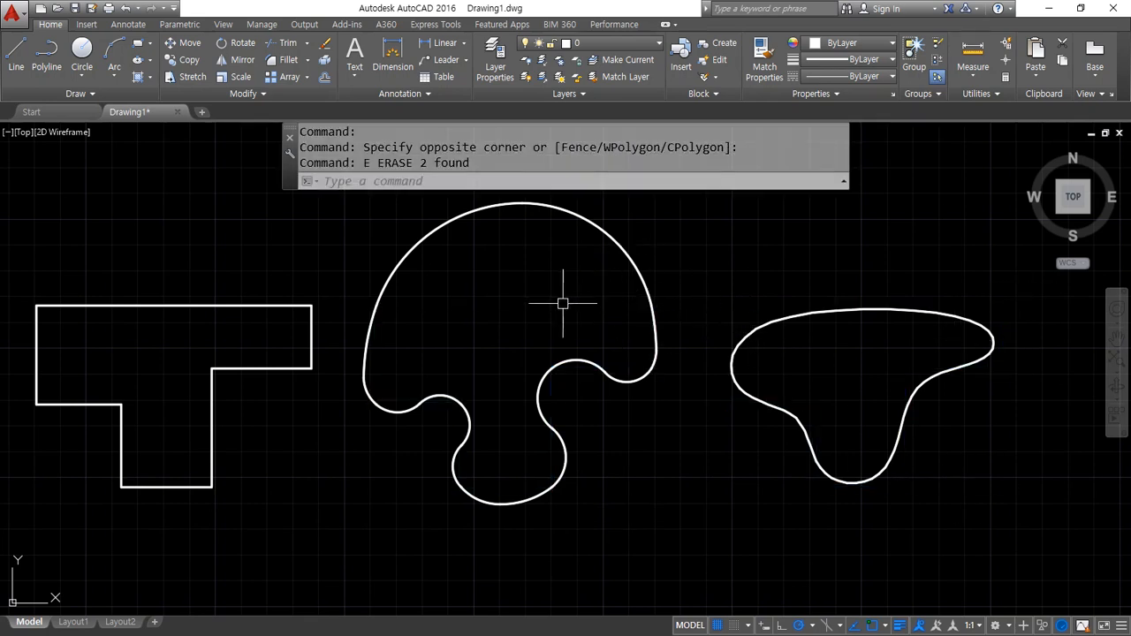
# - Restore the fitted curve in the middle to straight segments with PEDIT's Decurve option
pyautogui.write('pe')
pyautogui.press('Return')
pyautogui.click(619, 251)
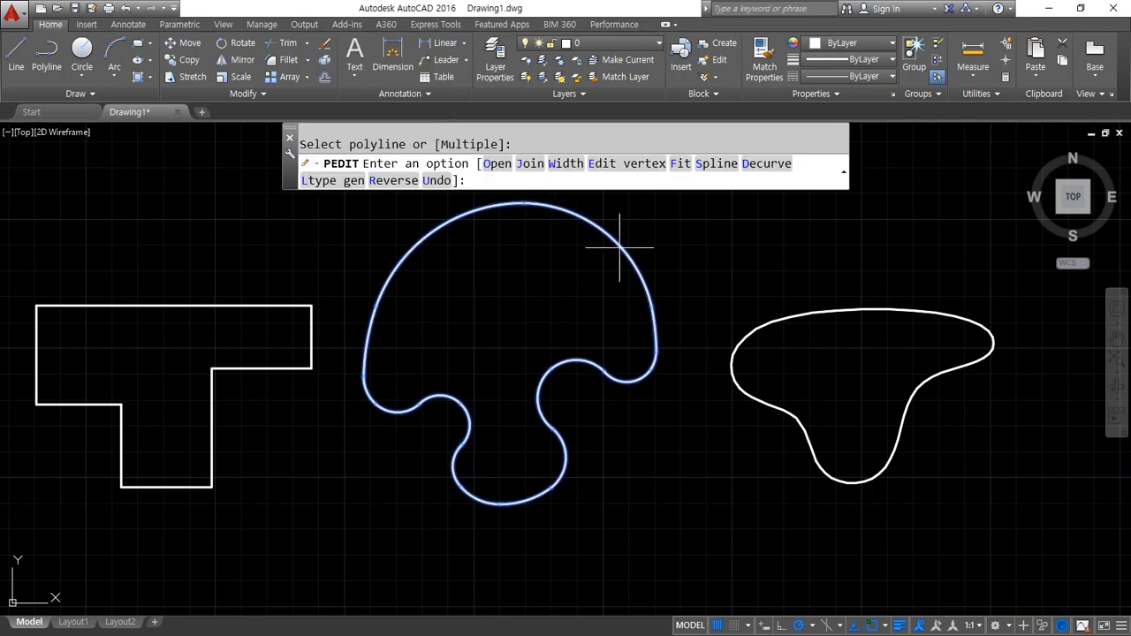
pyautogui.click(762, 164)
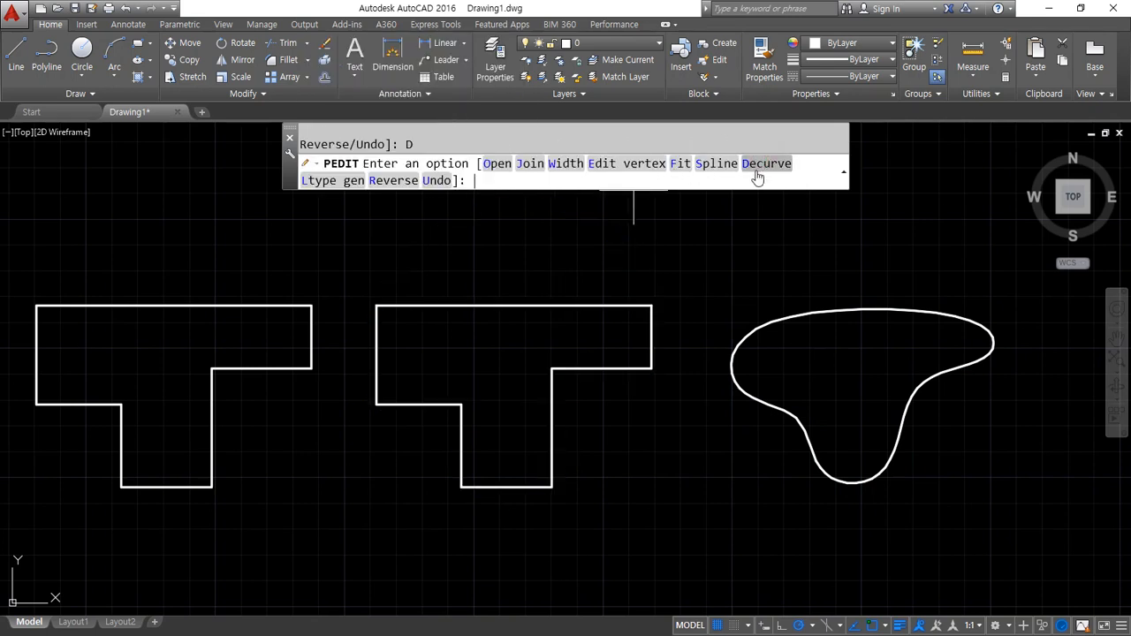
pyautogui.press('Return')
# - Use PEDIT's Decurve option to turn the splined curve at the right back into straight segments
pyautogui.press('Return')
pyautogui.click(837, 311)
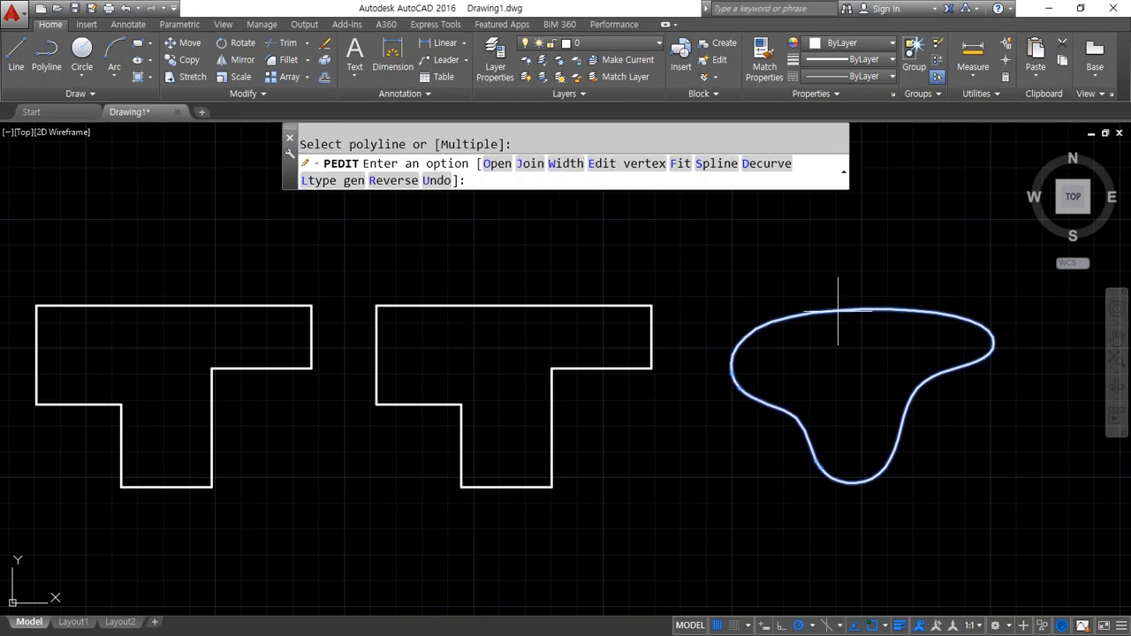
pyautogui.click(767, 164)
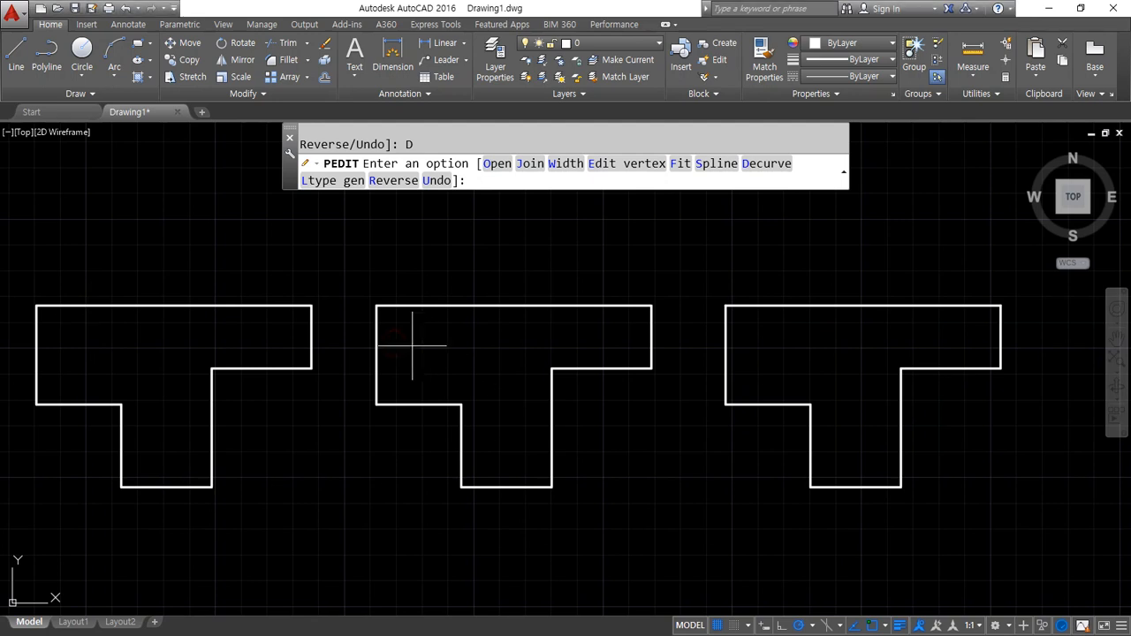
pyautogui.press('Escape')
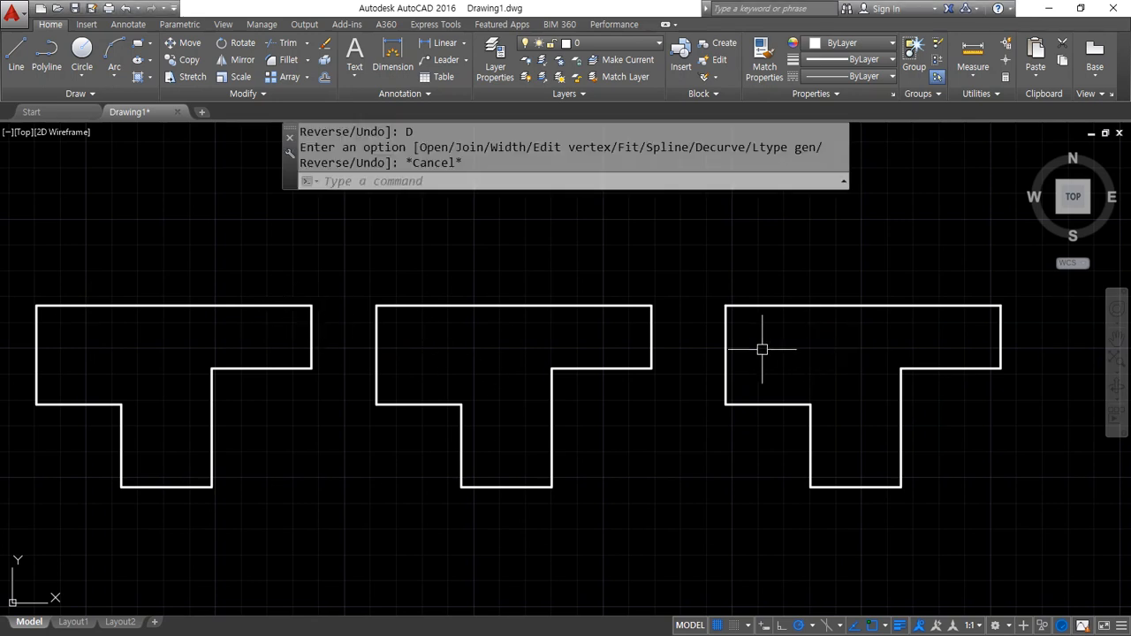
# - Set the width of all segments of the left stepped polyline to 10 with PEDIT
pyautogui.press('Return')
pyautogui.click(241, 305)
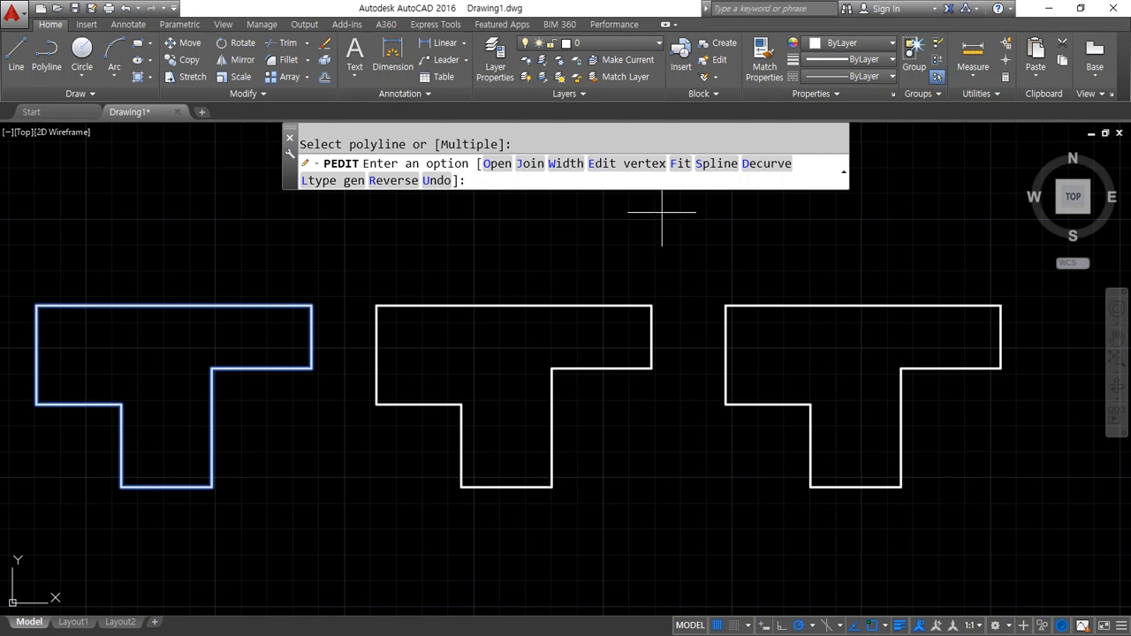
pyautogui.click(565, 162)
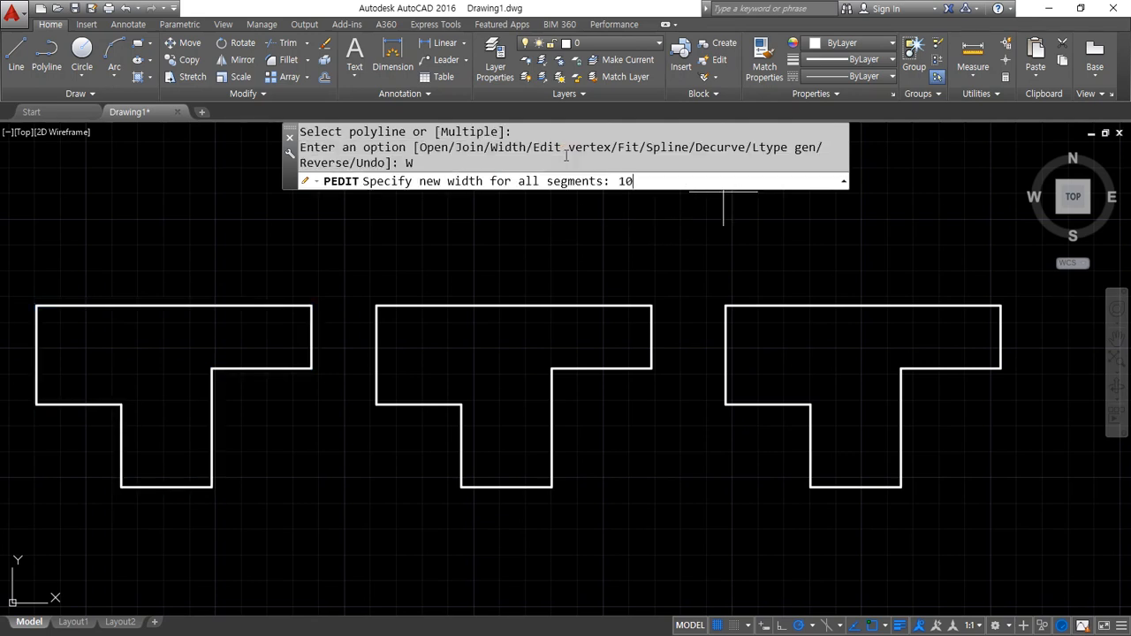
pyautogui.press('Return')
pyautogui.press('Return')
# - Set the width of all segments of the middle stepped polyline to 5 with PEDIT
pyautogui.press('Return')
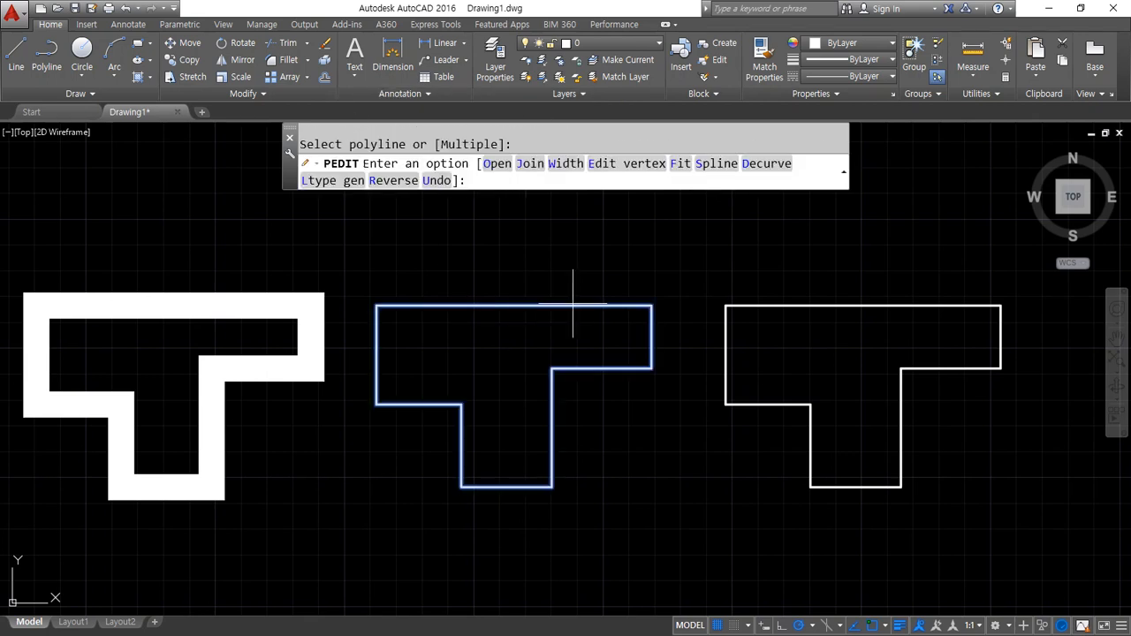
pyautogui.write('w')
pyautogui.press('Return')
pyautogui.write('5')
pyautogui.press('Return')
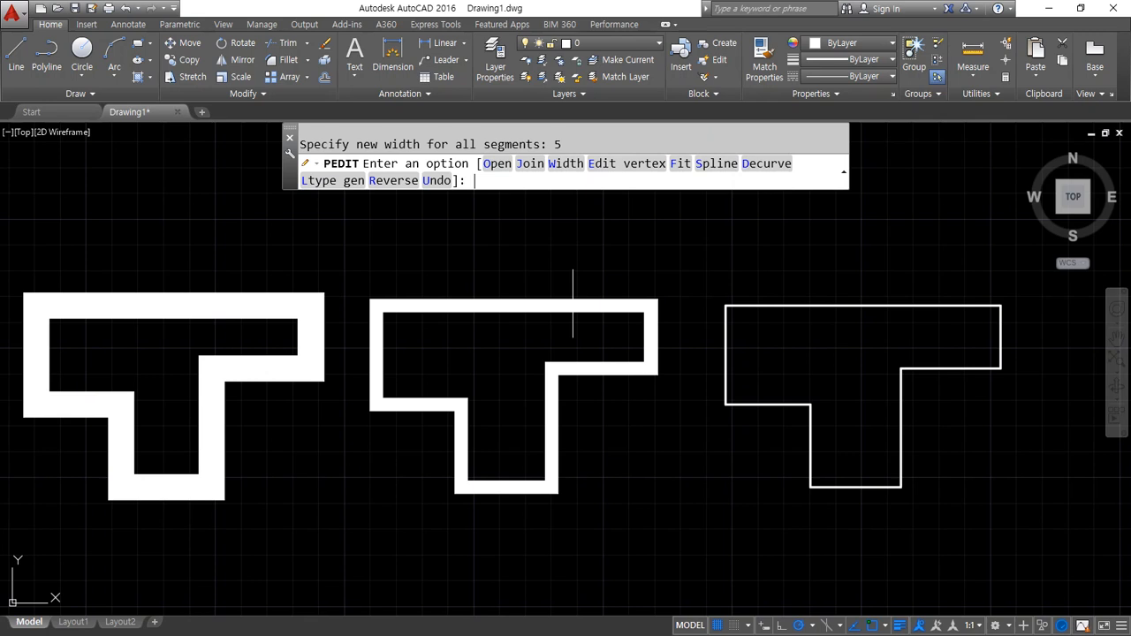
pyautogui.press('Return')
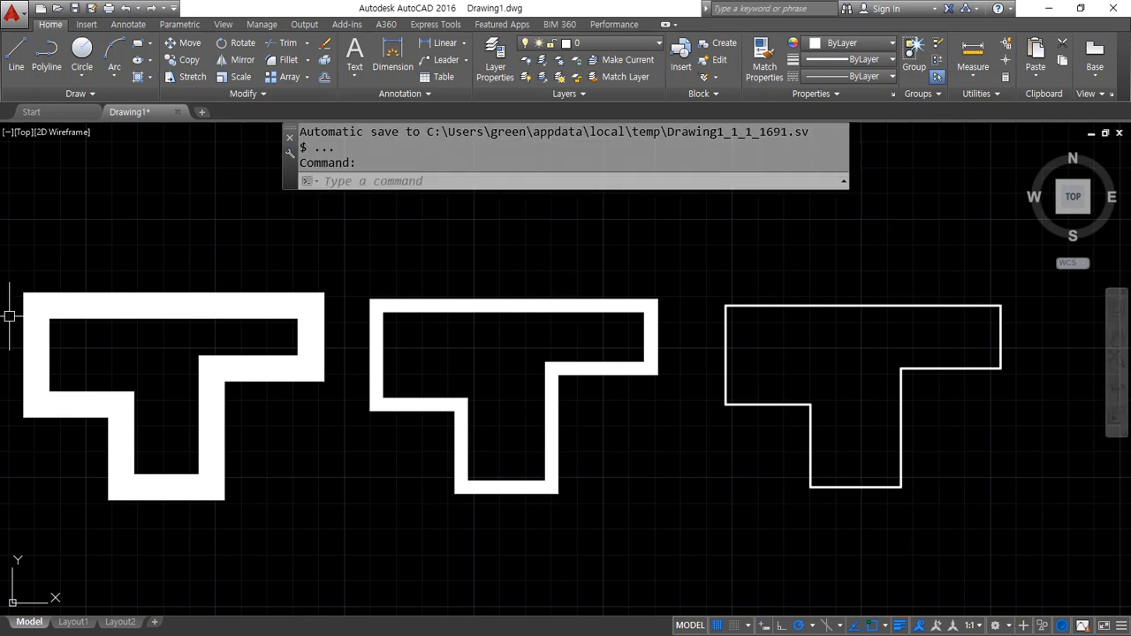
# - Erase the three stepped polylines and zoom to show the whole drawing
pyautogui.click(979, 538)
pyautogui.click(114, 273)
pyautogui.write('e')
pyautogui.press('Return')
pyautogui.write('z')
pyautogui.press('Return')
pyautogui.write('a')
pyautogui.press('Return')
# - Erase the remaining curved polyline to leave the drawing empty
pyautogui.write('re')
pyautogui.press('Escape')
pyautogui.click(602, 468)
pyautogui.click(242, 282)
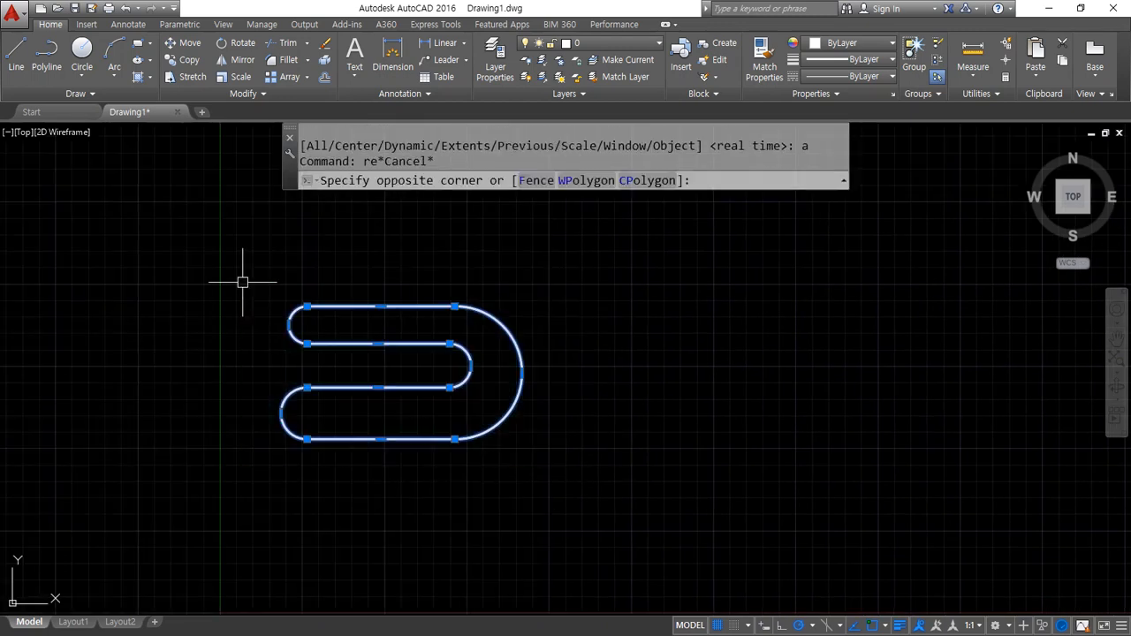
pyautogui.write('e')
pyautogui.press('Return')
# - Draw a 420 by 297 rectangle starting from its lower-left corner
pyautogui.write('rec')
pyautogui.press('Return')
pyautogui.click(358, 494)
pyautogui.write('@420,297')
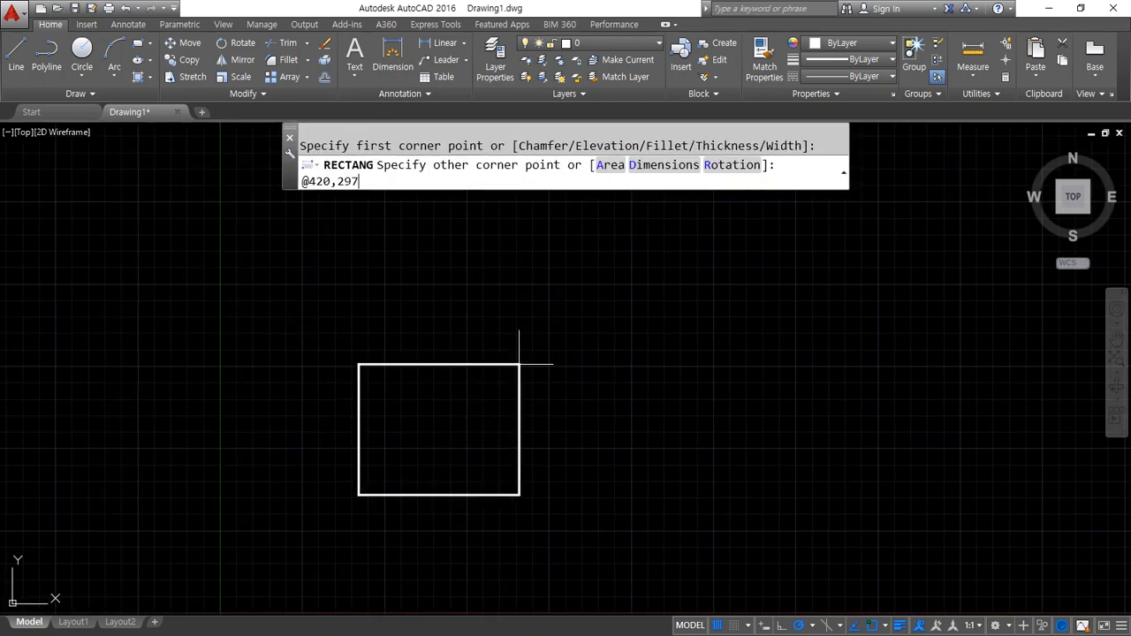
pyautogui.press('Return')
# - Offset the rectangle inward by the default offset distance to make an inner border
pyautogui.write('o')
pyautogui.press('Return')
pyautogui.press('Return')
pyautogui.click(360, 312)
pyautogui.click(450, 404)
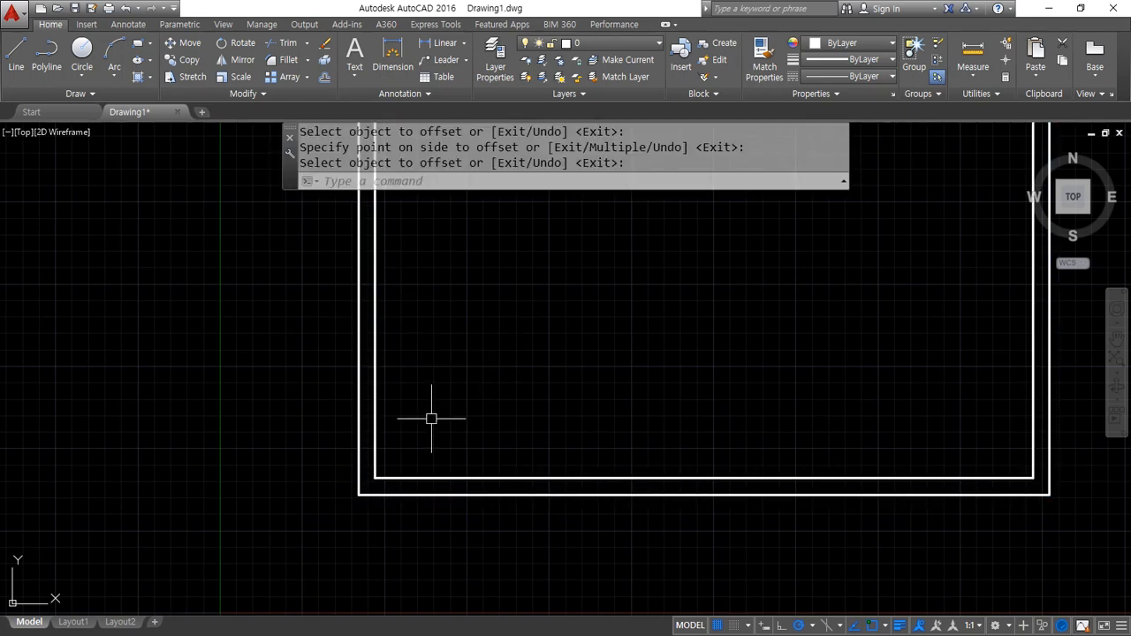
# - Set the width of all segments of the inner rectangle to 2 with PEDIT and end the edit
pyautogui.write('pe')
pyautogui.press('Return')
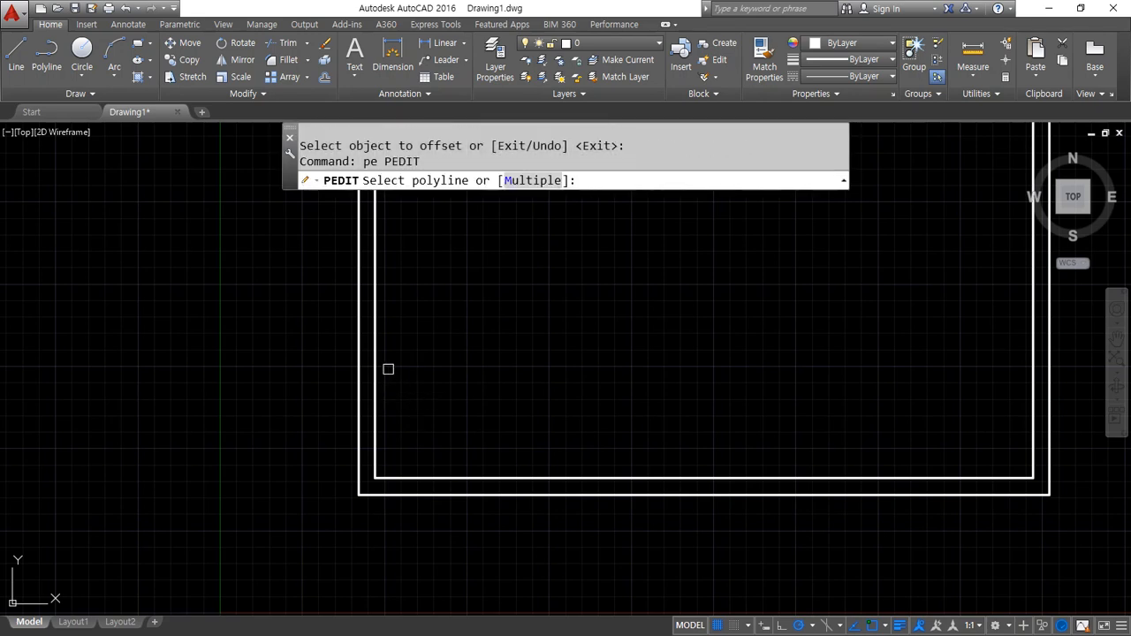
pyautogui.scroll(2, 385, 378)
pyautogui.click(370, 435)
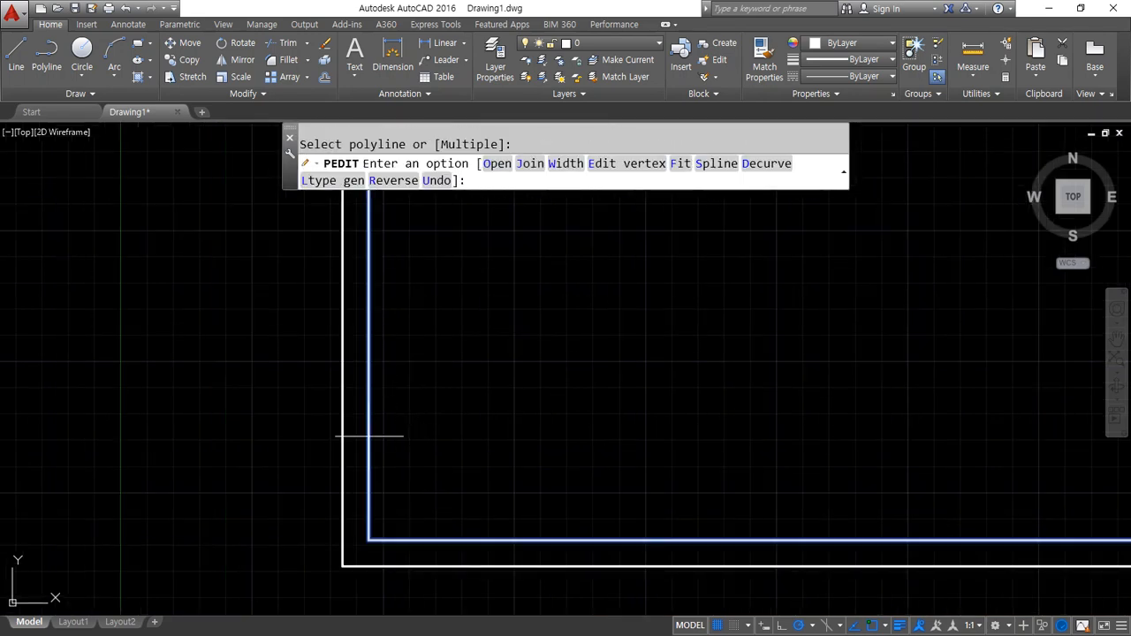
pyautogui.press('Return')
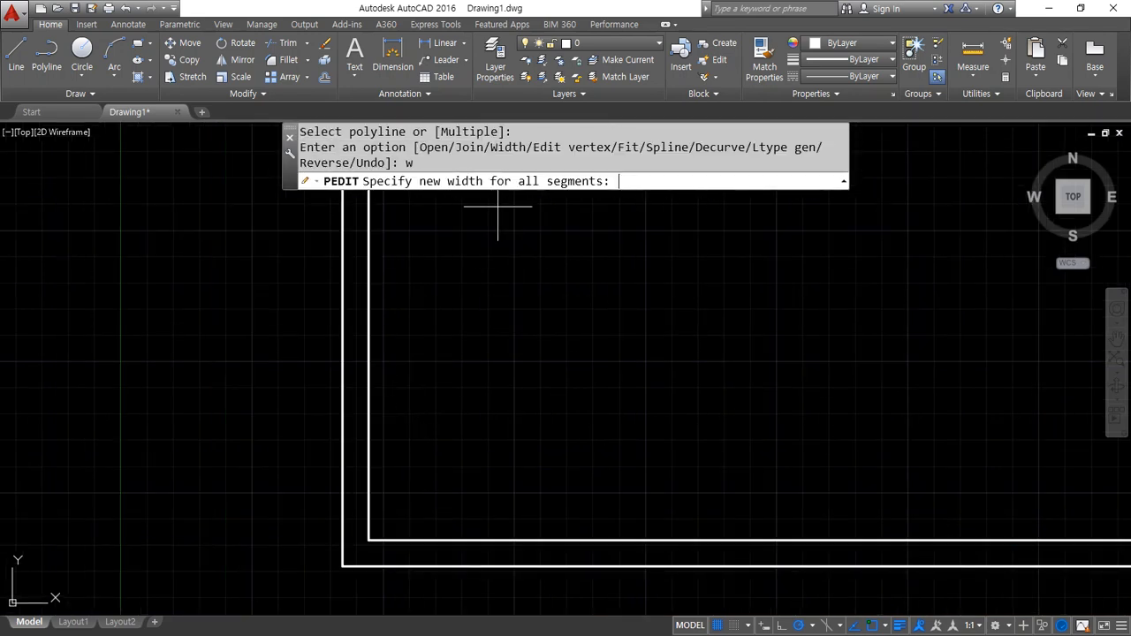
pyautogui.write('2')
pyautogui.press('Return')
pyautogui.scroll(3, 391, 575)
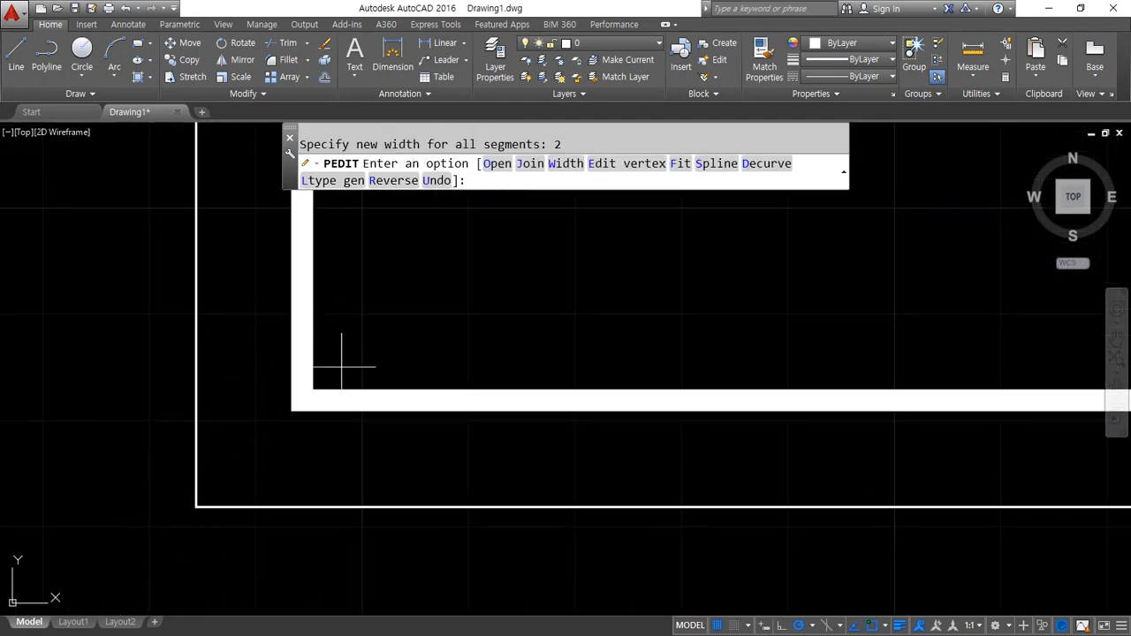
pyautogui.press('Escape')
pyautogui.moveTo(373, 459); pyautogui.dragTo(418, 462, button='middle')
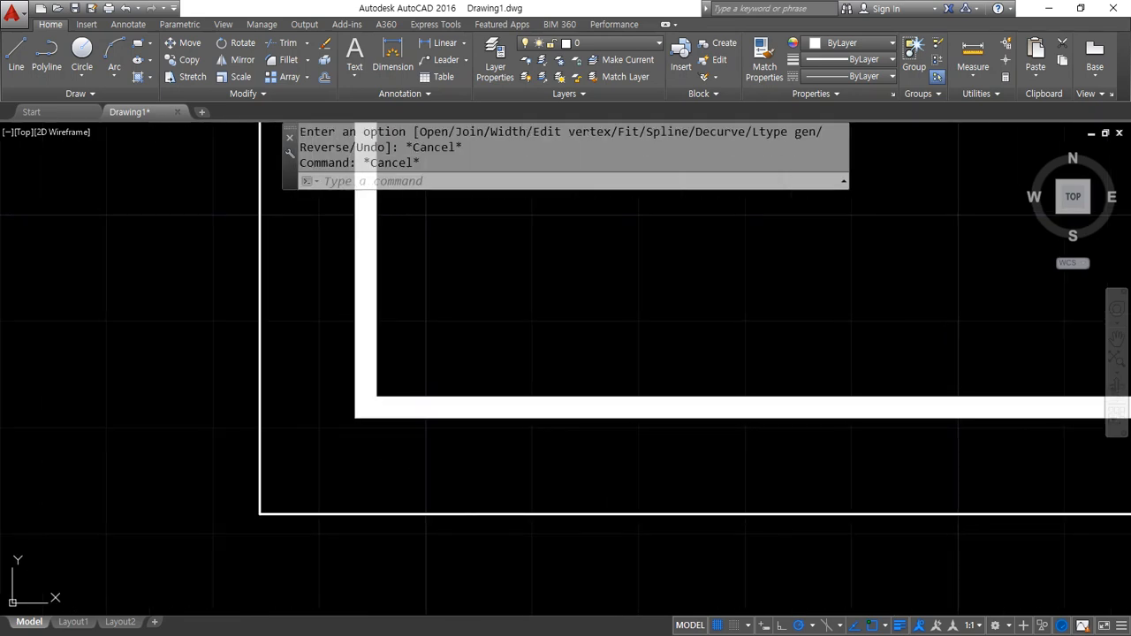
# - Set the inner rectangle's global width to 1 through its properties, then clear the selection and close the properties
pyautogui.hotkey('ctrl', '1')
pyautogui.moveTo(96, 285); pyautogui.dragTo(61, 223)
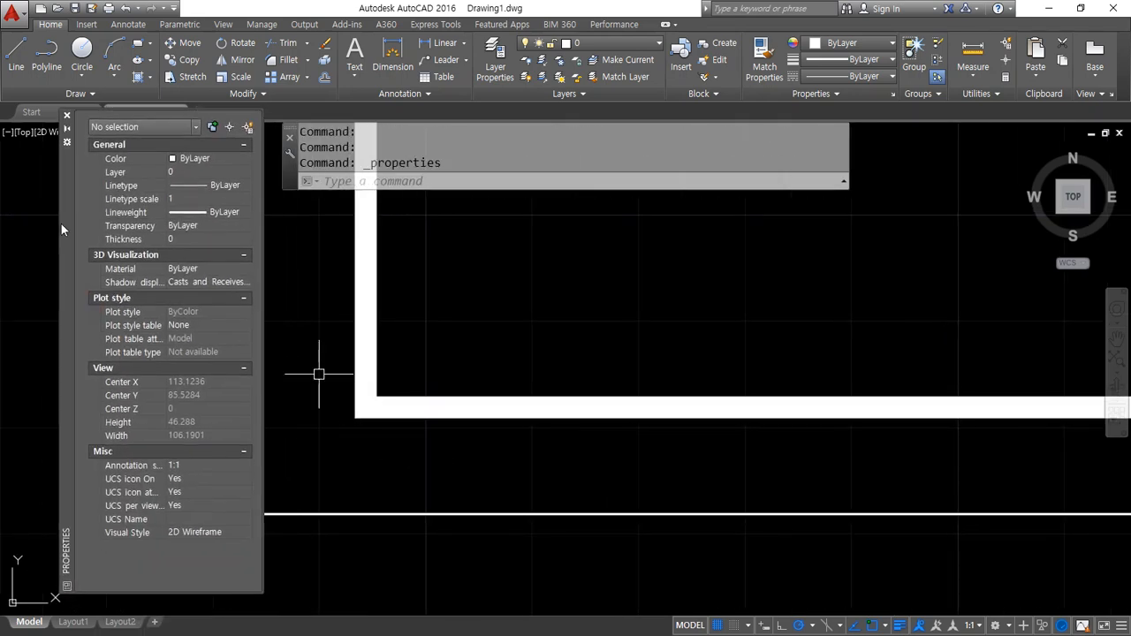
pyautogui.click(434, 346)
pyautogui.click(348, 459)
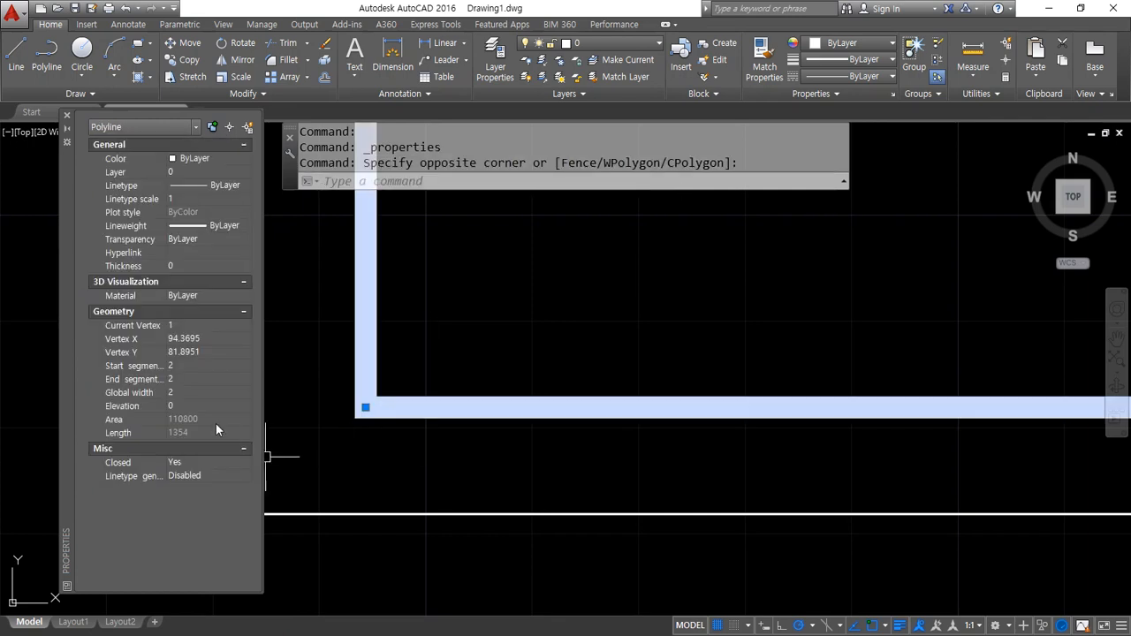
pyautogui.click(177, 393)
pyautogui.write('1')
pyautogui.press('Return')
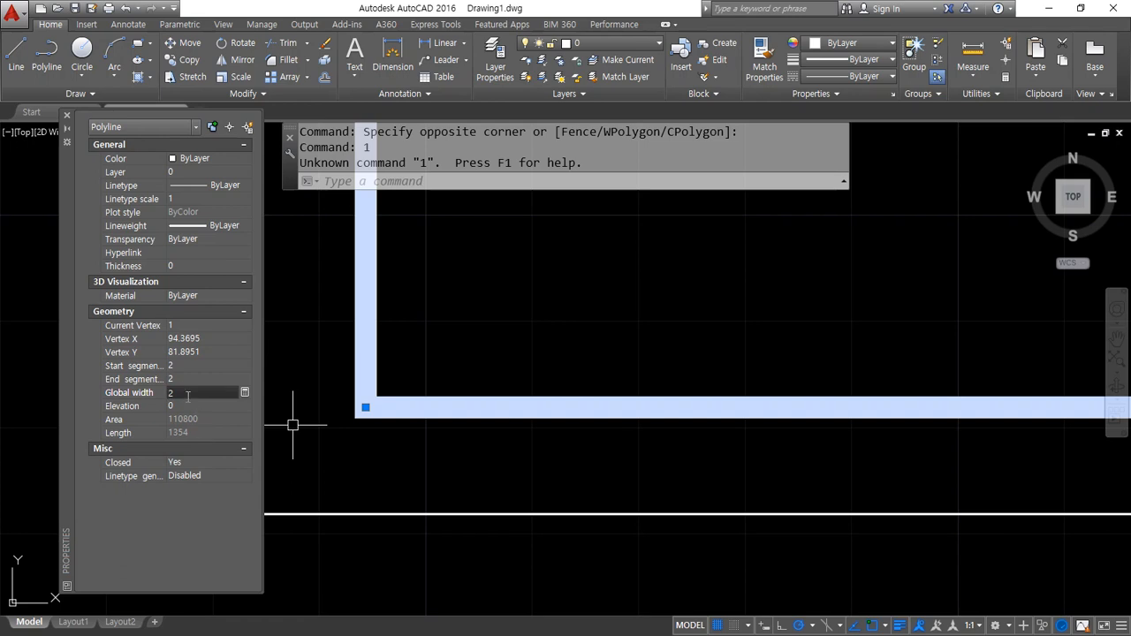
pyautogui.write('1')
pyautogui.press('Return')
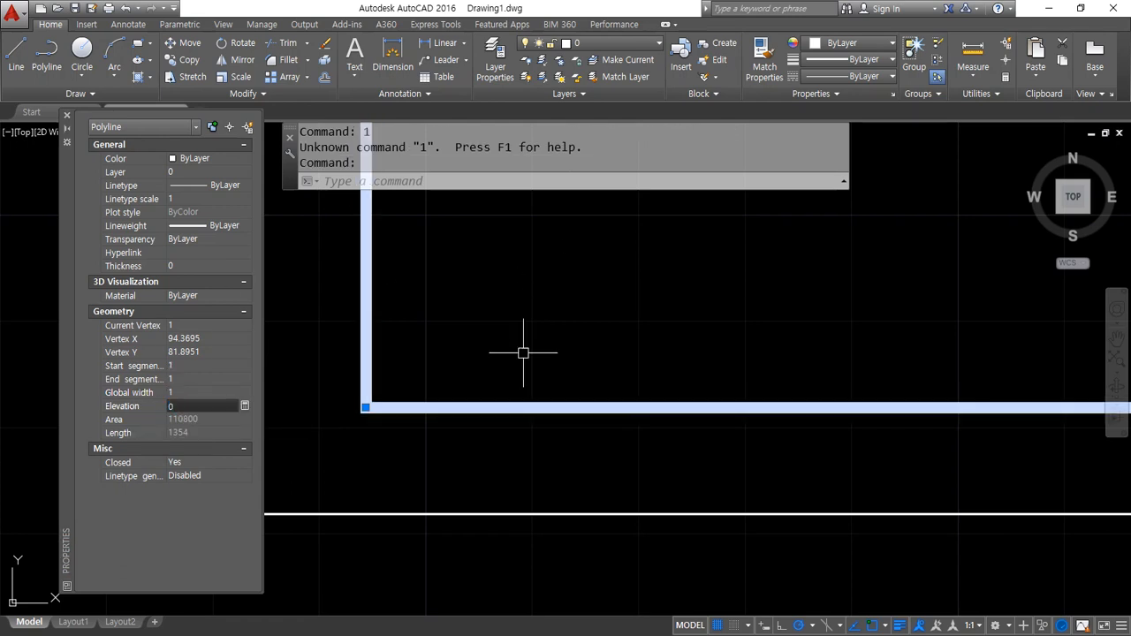
pyautogui.press('Escape')
pyautogui.press('Escape')
pyautogui.press('Escape')
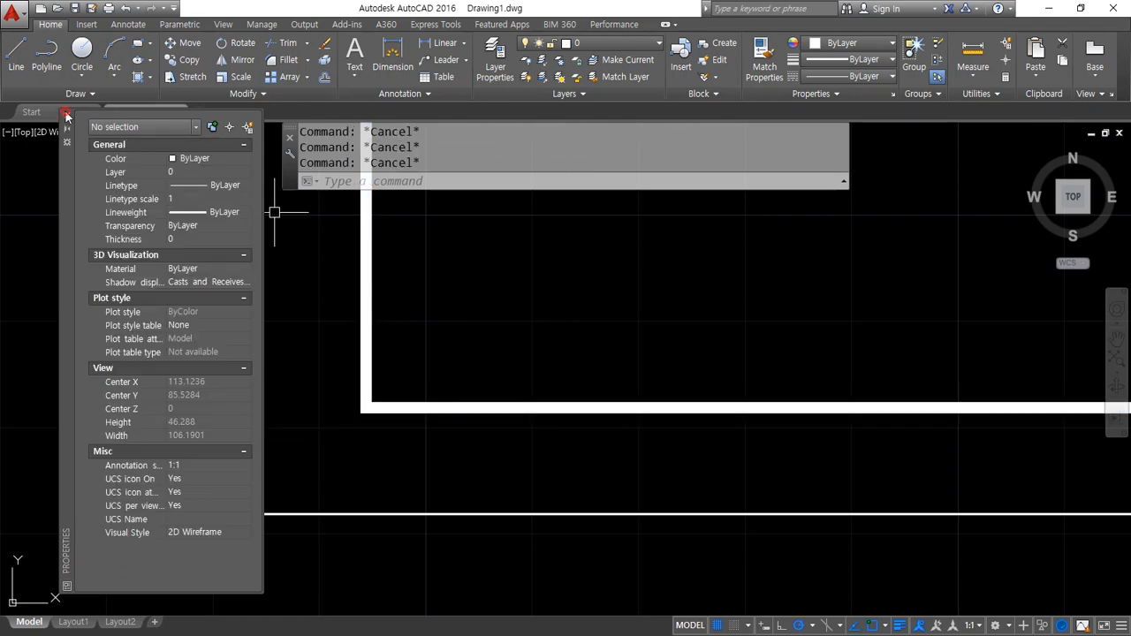
pyautogui.click(66, 115)
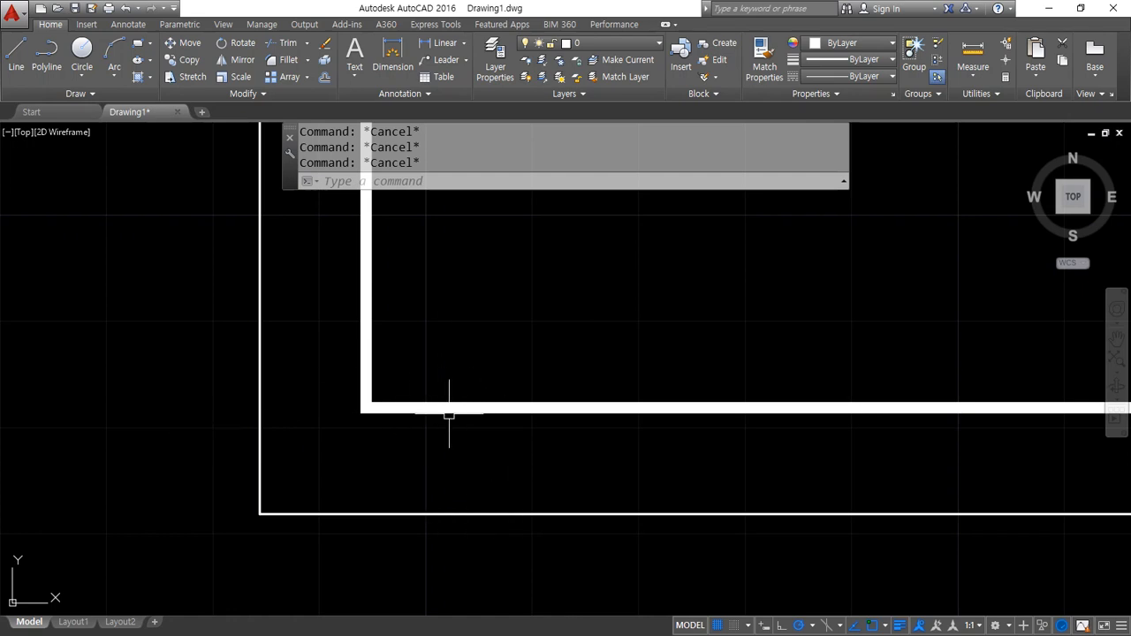
# - Erase both rectangles and zoom to show the entire drawing area
pyautogui.hotkey('ctrl', 'Tab')
pyautogui.click(131, 112)
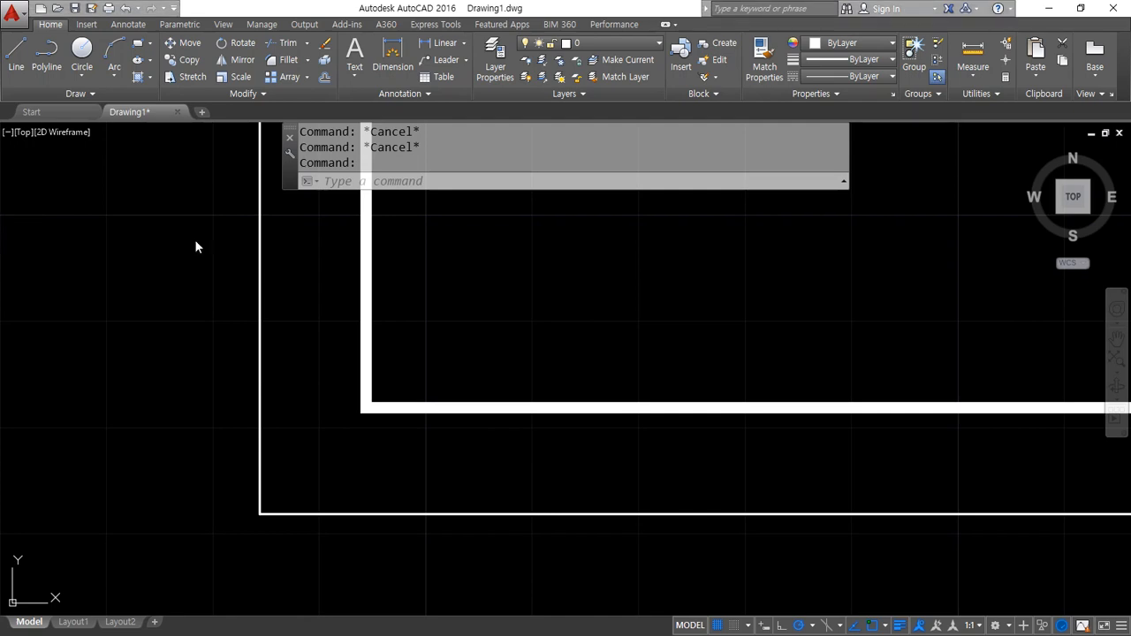
pyautogui.click(541, 307)
pyautogui.click(112, 529)
pyautogui.press('Delete')
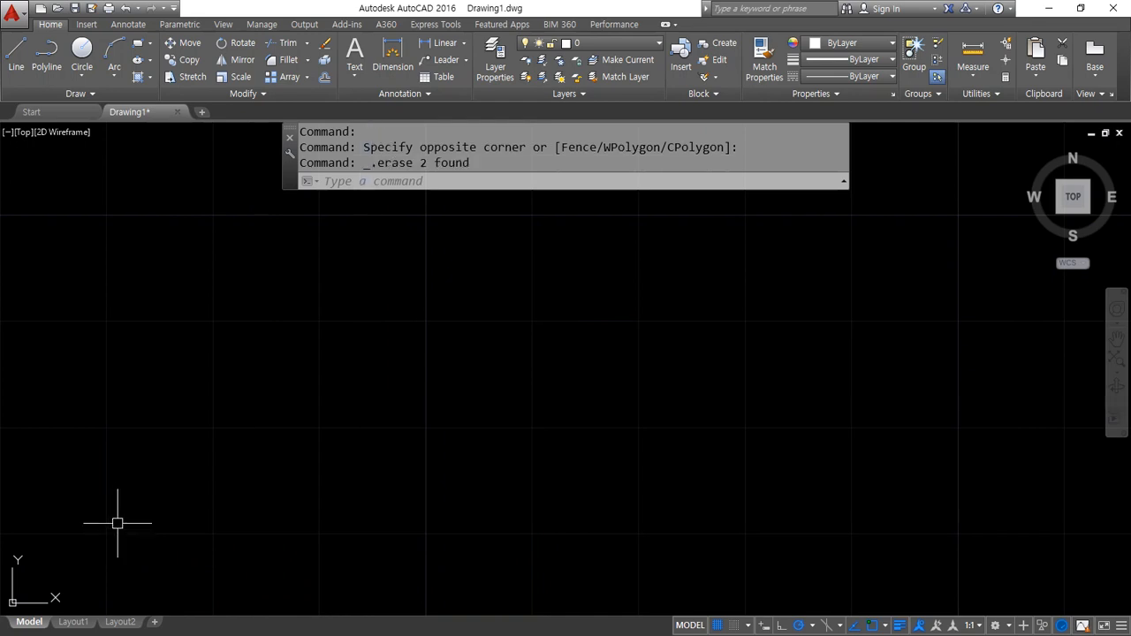
pyautogui.write('z')
pyautogui.press('Return')
pyautogui.write('a')
pyautogui.press('Return')
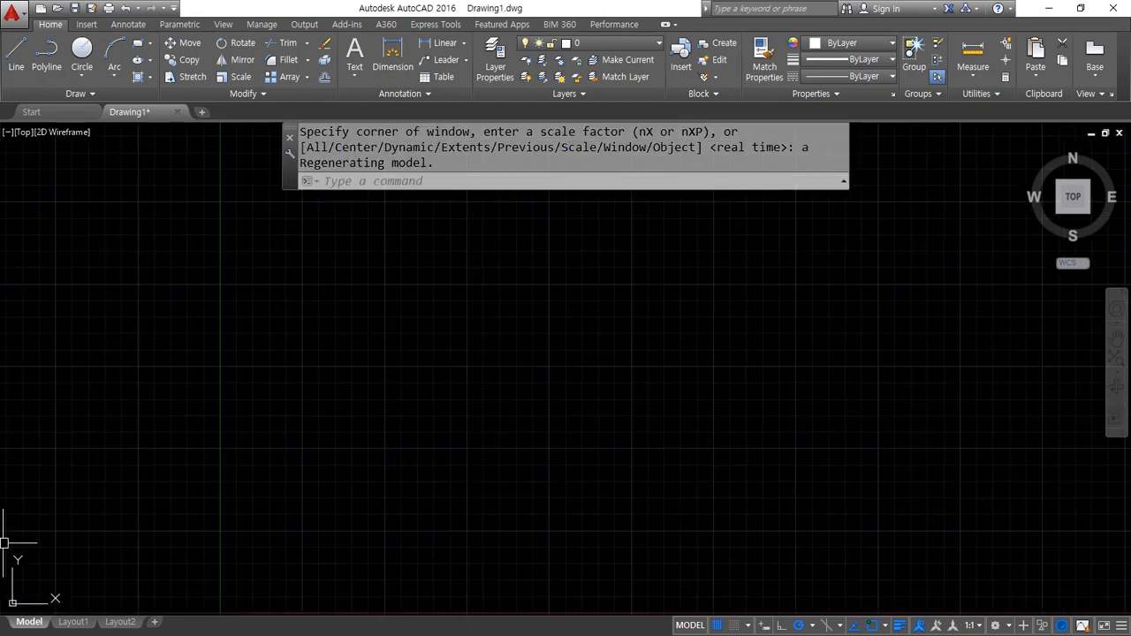
# - Switch to the web browser and open the floor plan image from the cafe post in a new tab
pyautogui.moveTo(0, 150); pyautogui.dragTo(455, 114)
pyautogui.doubleClick(455, 114)
pyautogui.scroll(2, 514, 318)
pyautogui.scroll(3, 514, 317)
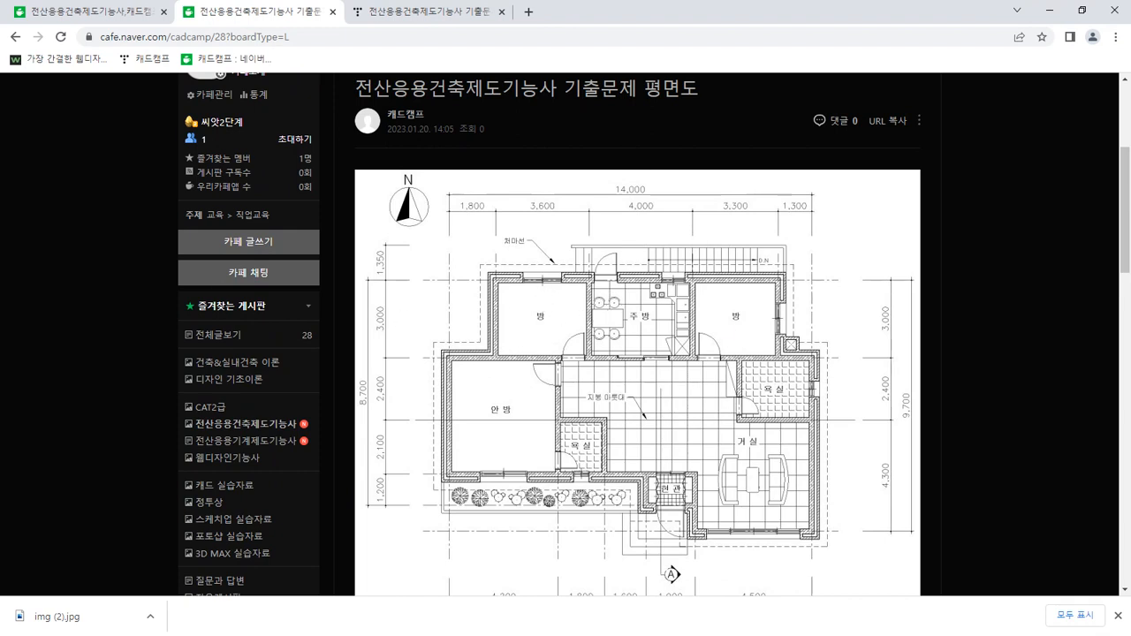
pyautogui.rightClick(619, 368)
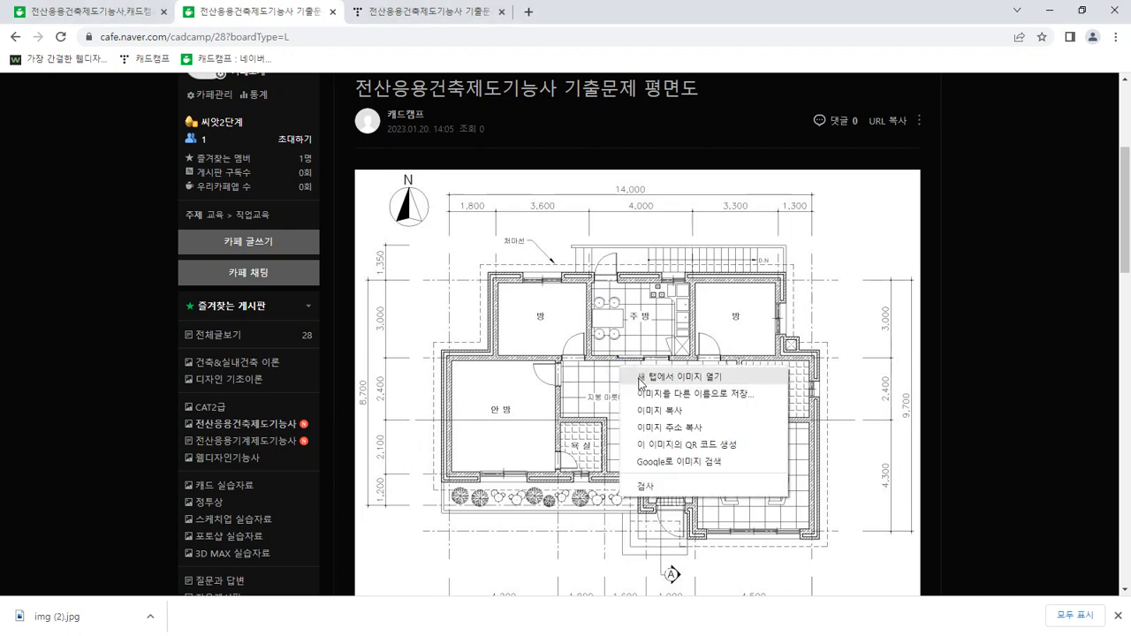
pyautogui.click(637, 378)
pyautogui.click(418, 20)
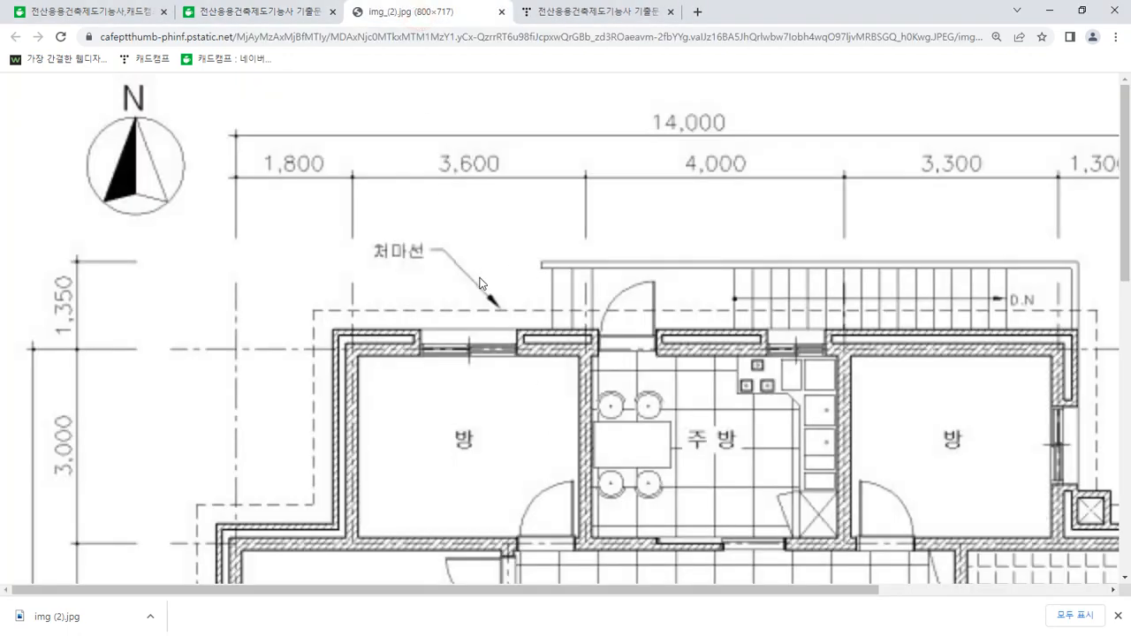
# - Examine the floor plan image, enlarging the outer wall corner near the 1,800 and 3,600 dimensions to 400%
pyautogui.scroll(-3, 482, 283)
pyautogui.scroll(-2, 565, 270)
pyautogui.scroll(4, 617, 278)
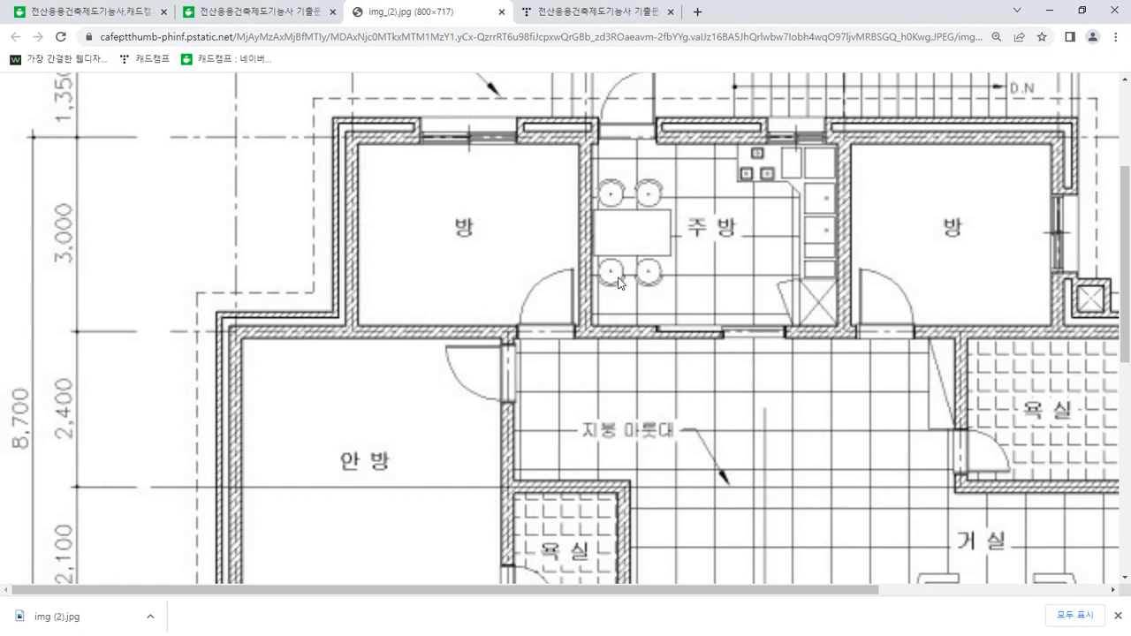
pyautogui.scroll(-1, 530, 293)
pyautogui.keyDown('ctrl'); pyautogui.scroll(1, 389, 297); pyautogui.keyUp('ctrl')
pyautogui.keyDown('ctrl'); pyautogui.scroll(1, 361, 294); pyautogui.keyUp('ctrl')
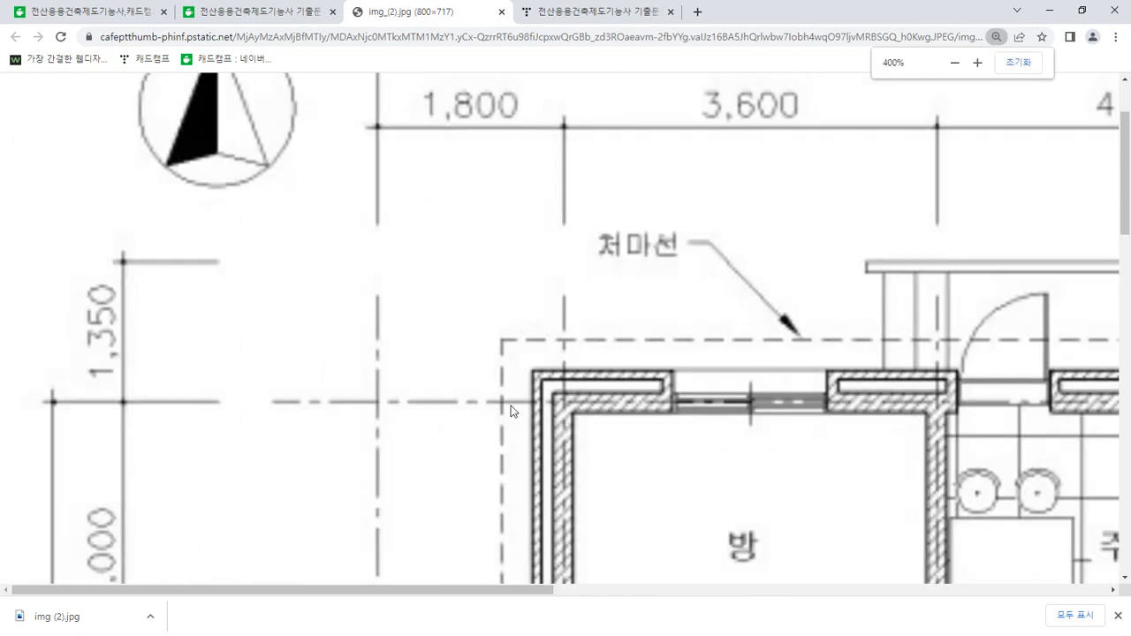
pyautogui.hotkey('ctrl', 'Tab')
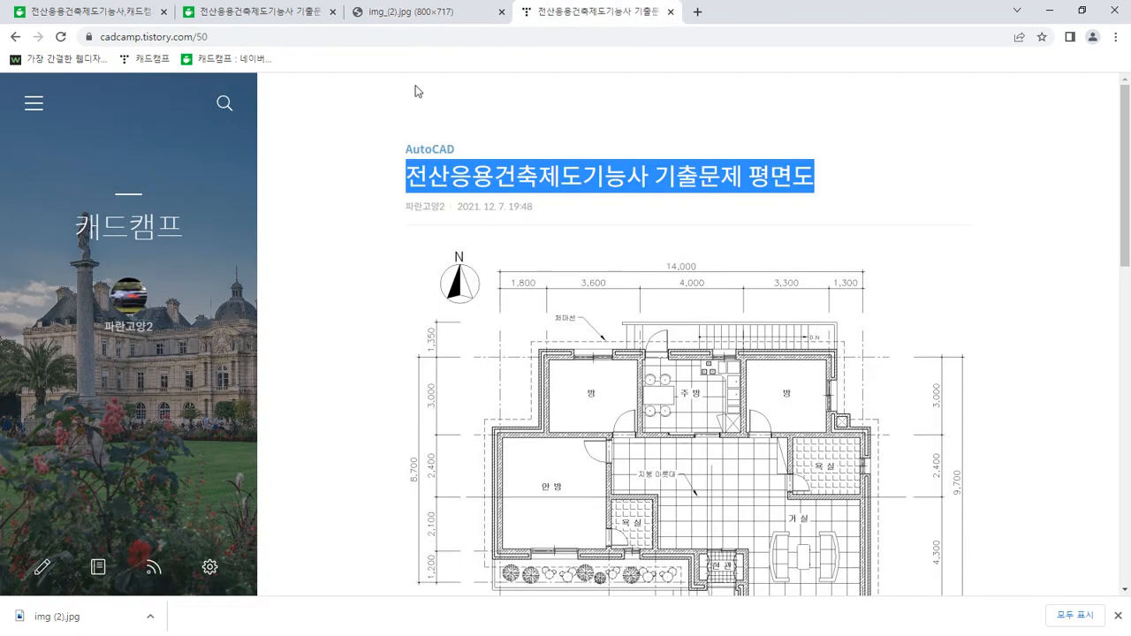
pyautogui.click(444, 11)
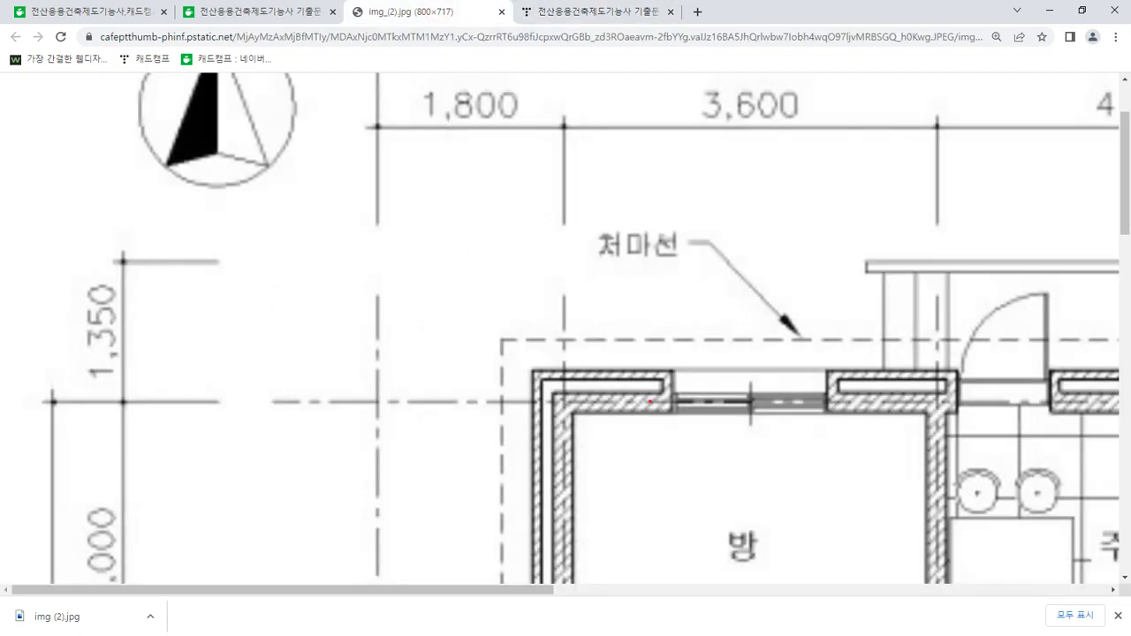
# - Mark the crossing centre lines and the wall layers at the room's outer corner on screen, then clear the marks
pyautogui.moveTo(655, 404); pyautogui.dragTo(448, 403)
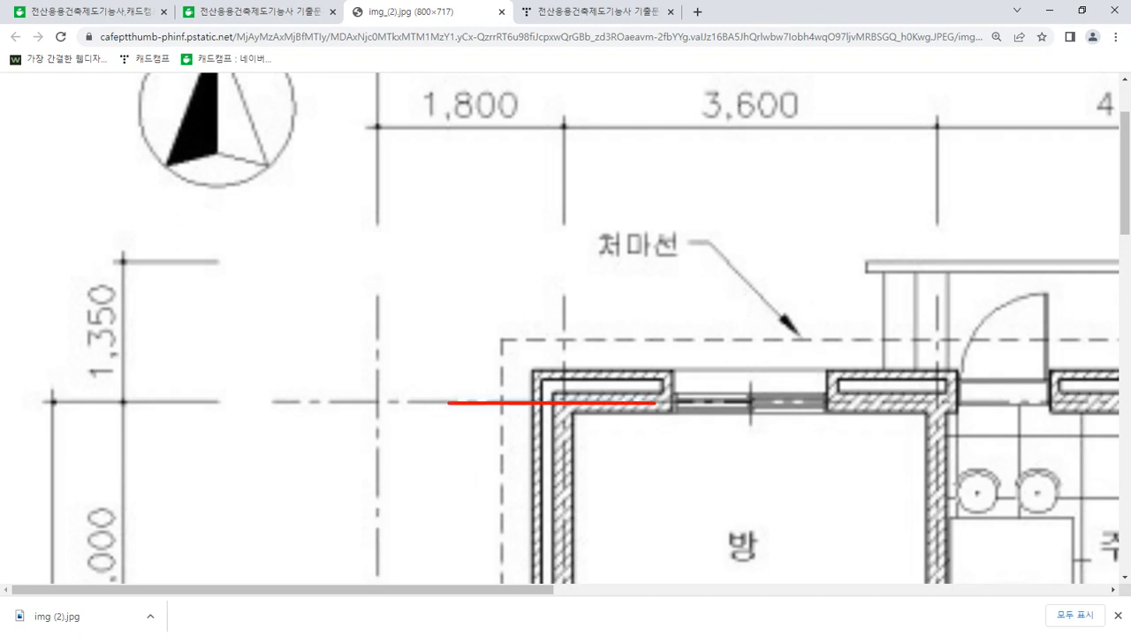
pyautogui.moveTo(565, 357); pyautogui.dragTo(564, 406)
pyautogui.moveTo(642, 413); pyautogui.dragTo(626, 407)
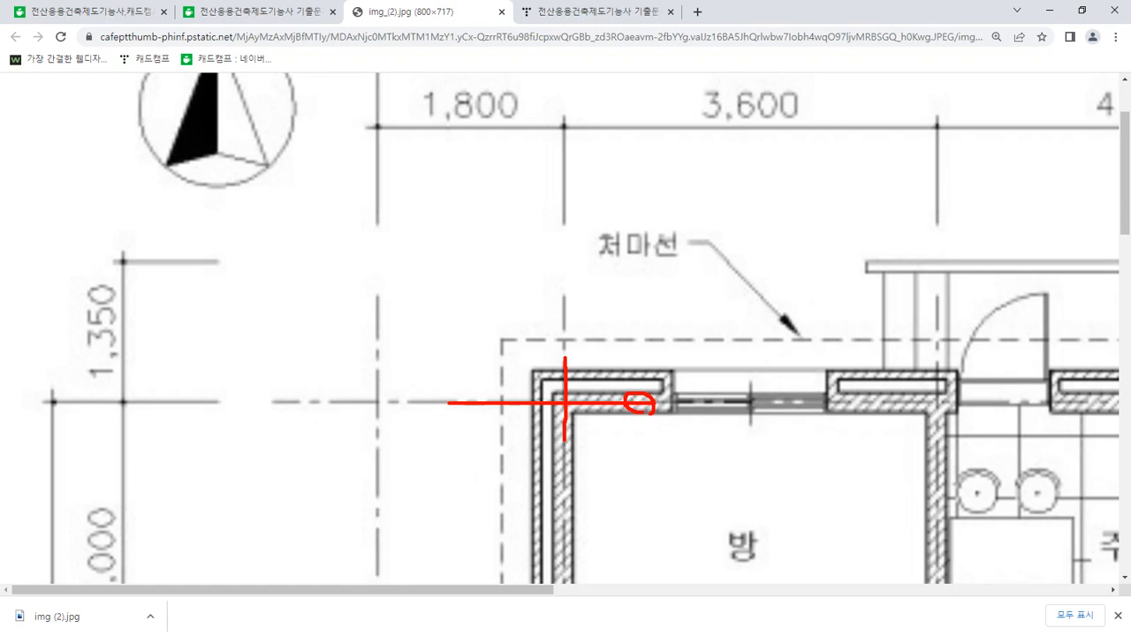
pyautogui.moveTo(601, 380); pyautogui.dragTo(596, 388)
pyautogui.moveTo(635, 378); pyautogui.dragTo(640, 385)
pyautogui.press('Escape')
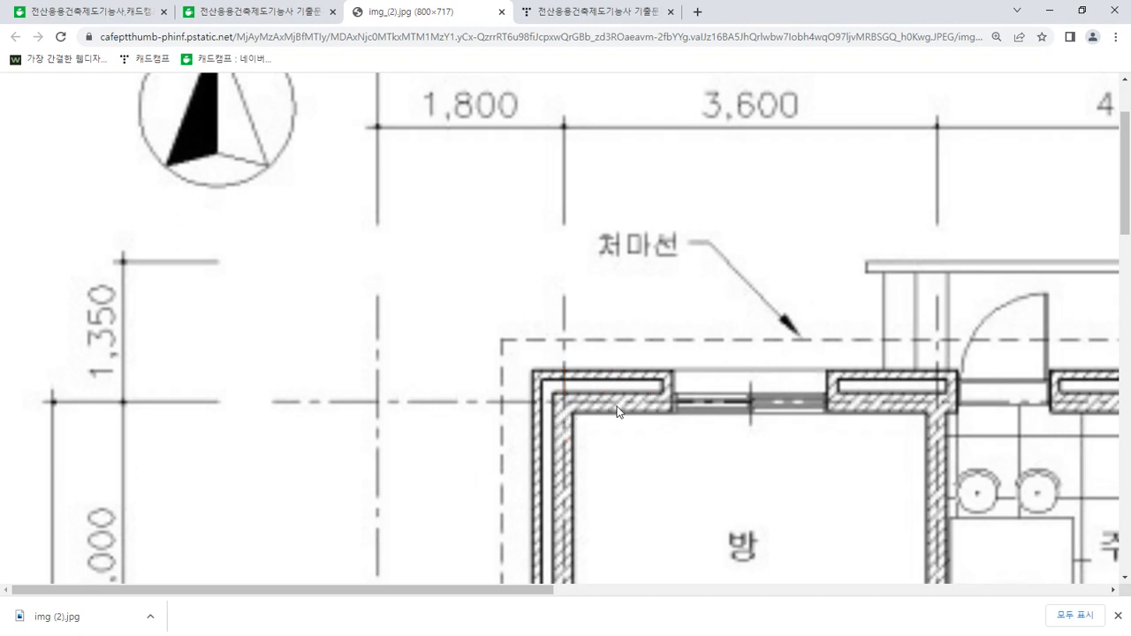
# - Circle the three layers of the outer wall and sketch an enlarged wall section with wavy insulation, then clear the marks
pyautogui.keyDown('ctrl'); pyautogui.scroll(1, 616, 411); pyautogui.keyUp('ctrl')
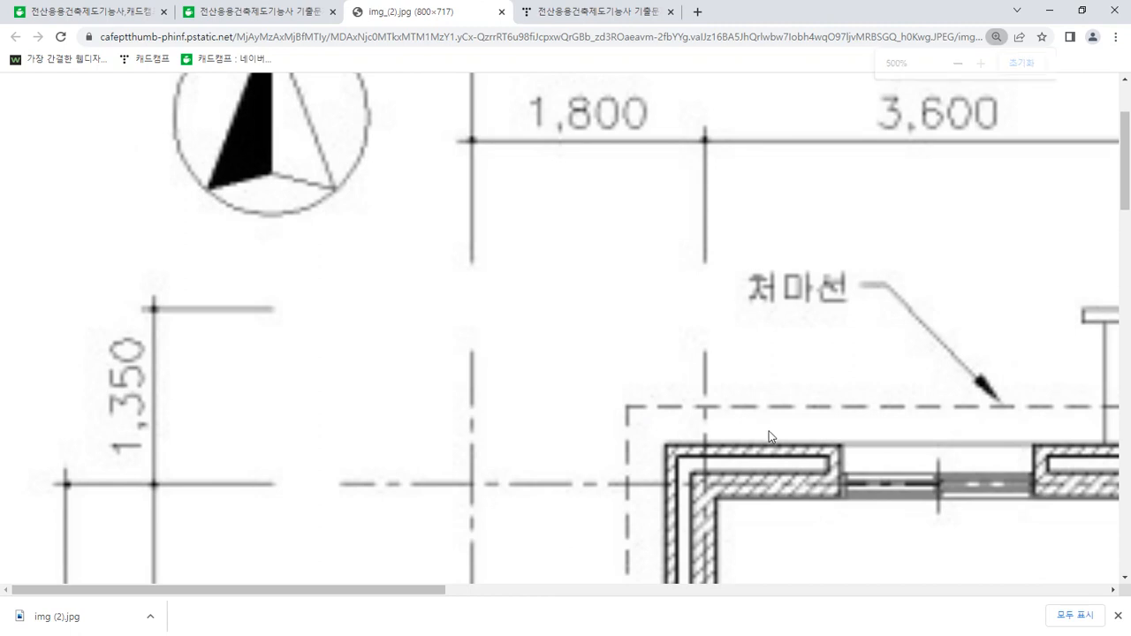
pyautogui.scroll(-2, 782, 398)
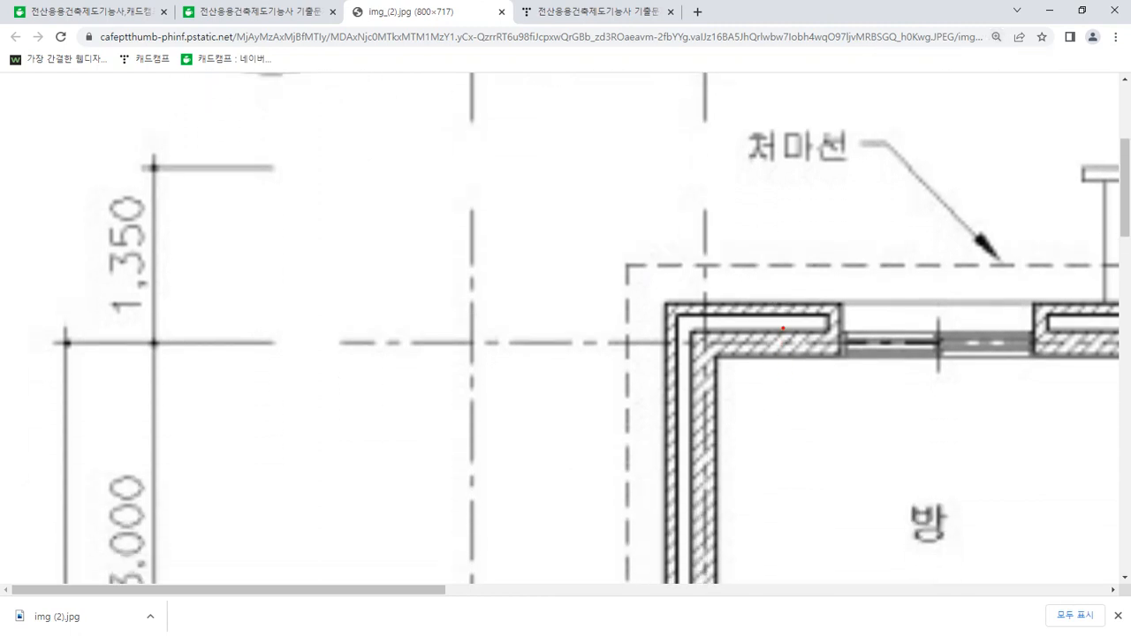
pyautogui.moveTo(787, 330); pyautogui.dragTo(775, 335)
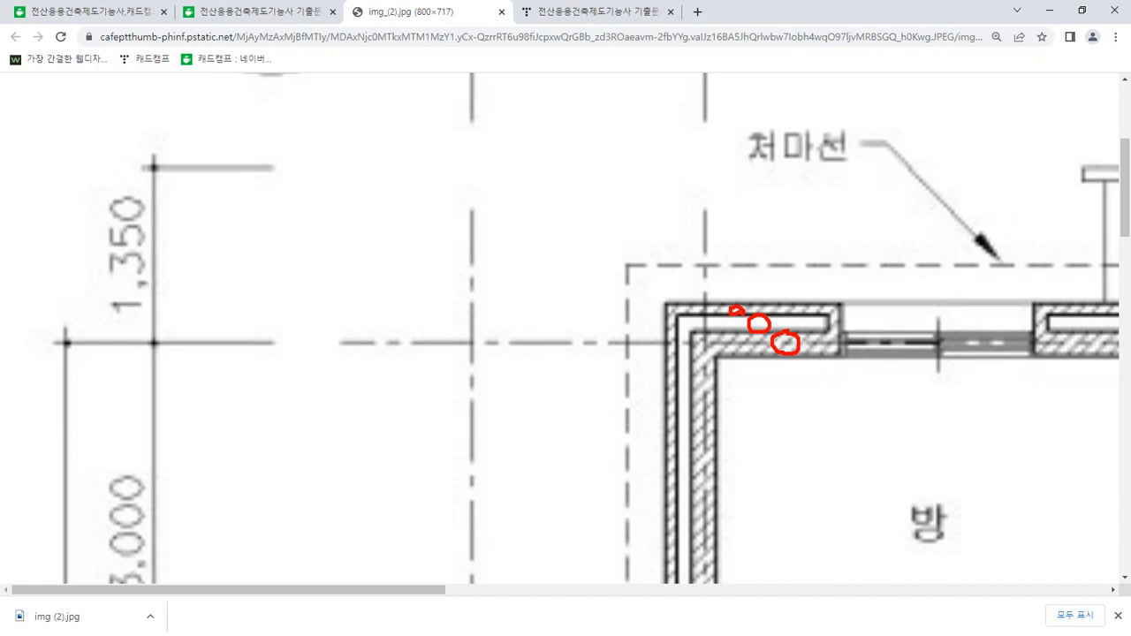
pyautogui.moveTo(360, 286); pyautogui.dragTo(607, 281)
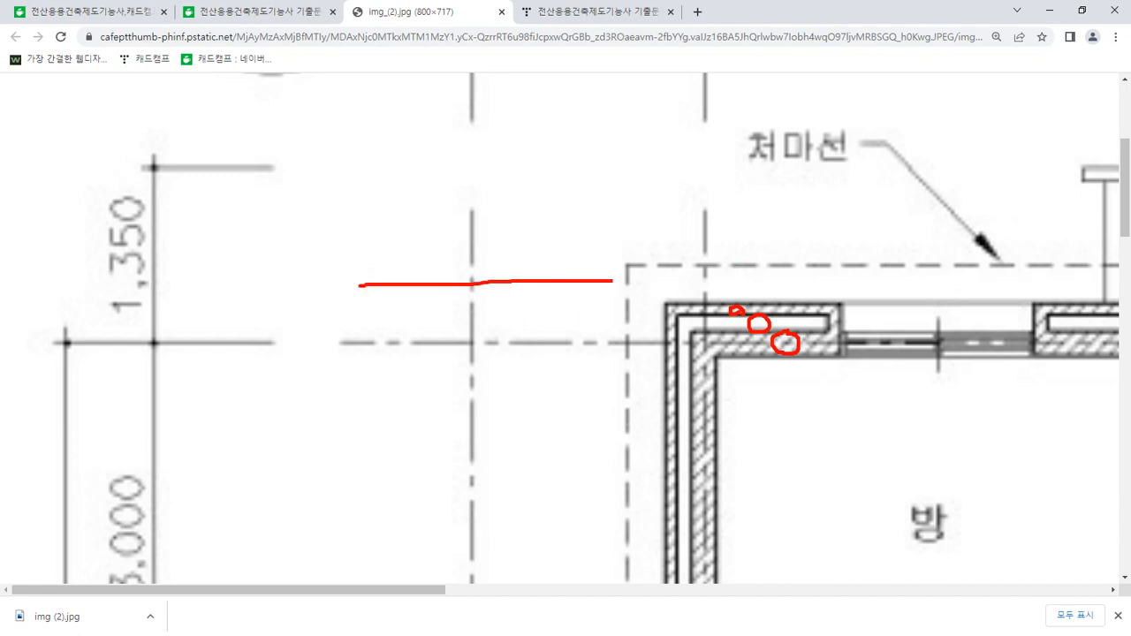
pyautogui.moveTo(605, 224)
pyautogui.mouseDown()
pyautogui.moveTo(361, 235)
pyautogui.moveTo(405, 203)
pyautogui.moveTo(429, 231)
pyautogui.moveTo(458, 212)
pyautogui.moveTo(496, 223)
pyautogui.moveTo(495, 202)
pyautogui.moveTo(615, 212)
pyautogui.moveTo(623, 181)
pyautogui.moveTo(376, 179)
pyautogui.mouseUp()
pyautogui.moveTo(359, 132); pyautogui.dragTo(589, 125)
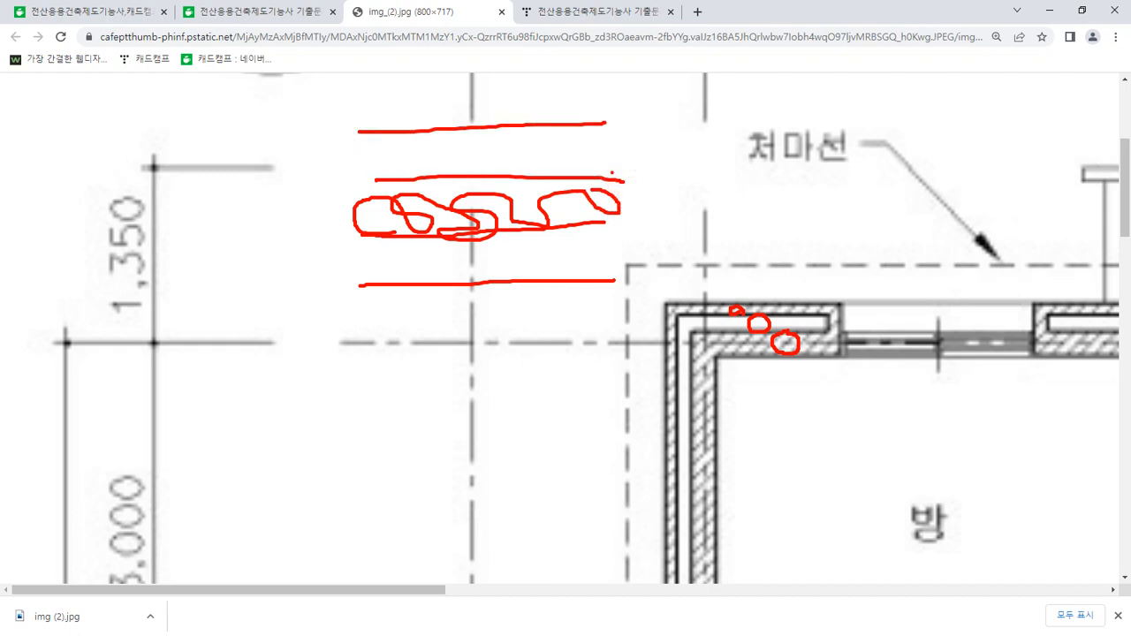
pyautogui.press('Escape')
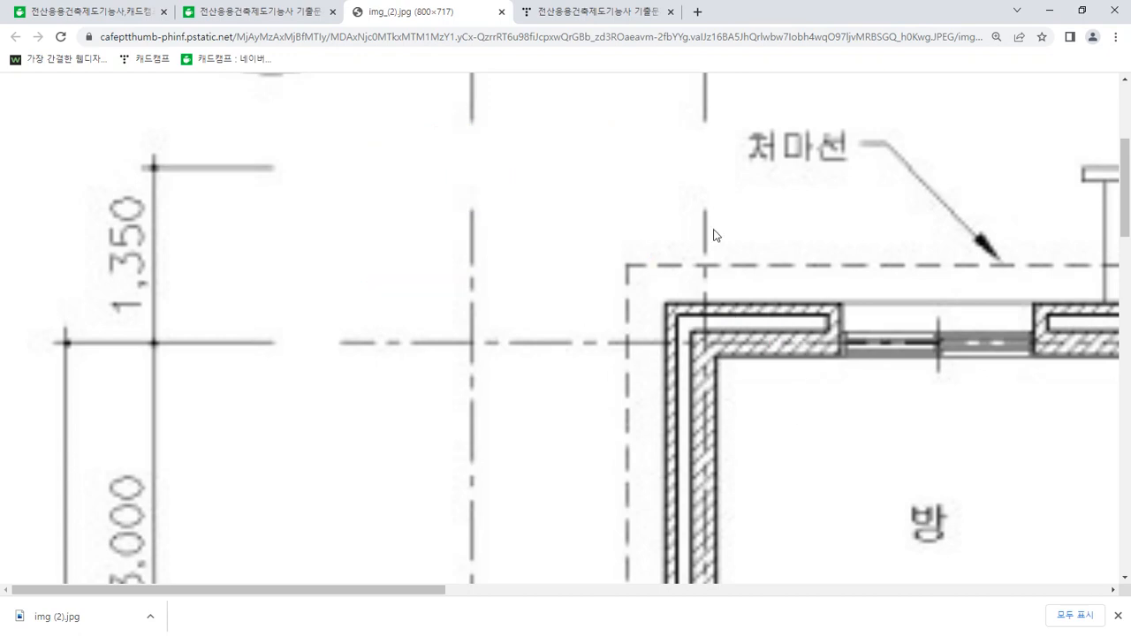
# - Examine the overall floor plan with its rooms and dimension lines
pyautogui.keyDown('ctrl'); pyautogui.scroll(-1, 667, 325); pyautogui.keyUp('ctrl')
pyautogui.keyDown('ctrl'); pyautogui.scroll(-3, 668, 330); pyautogui.keyUp('ctrl')
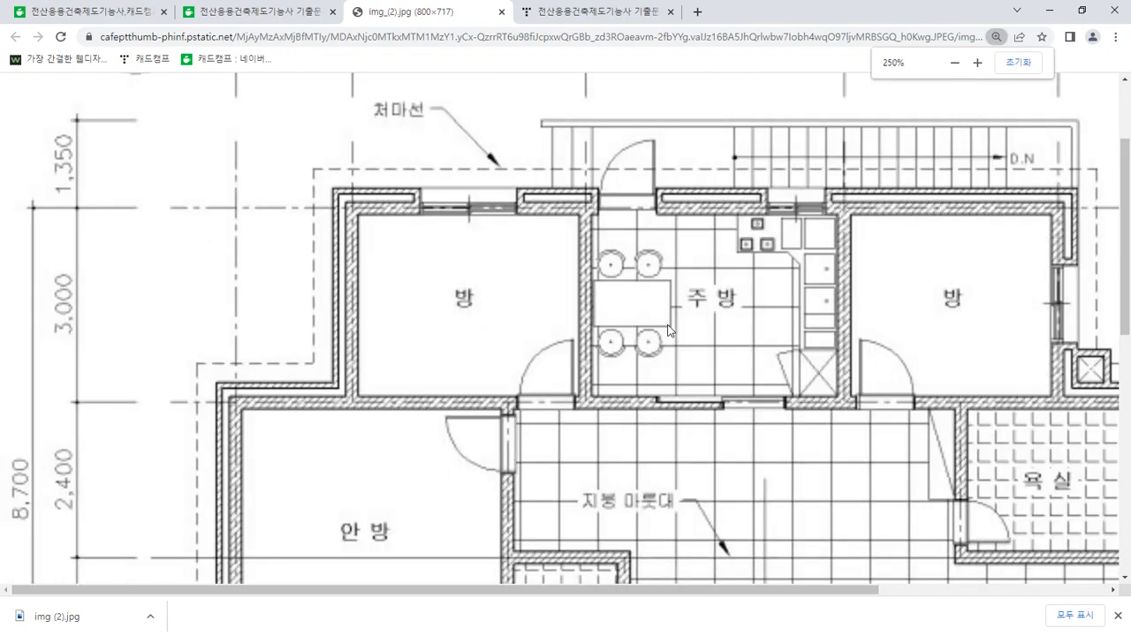
pyautogui.keyDown('ctrl'); pyautogui.scroll(-2, 517, 261); pyautogui.keyUp('ctrl')
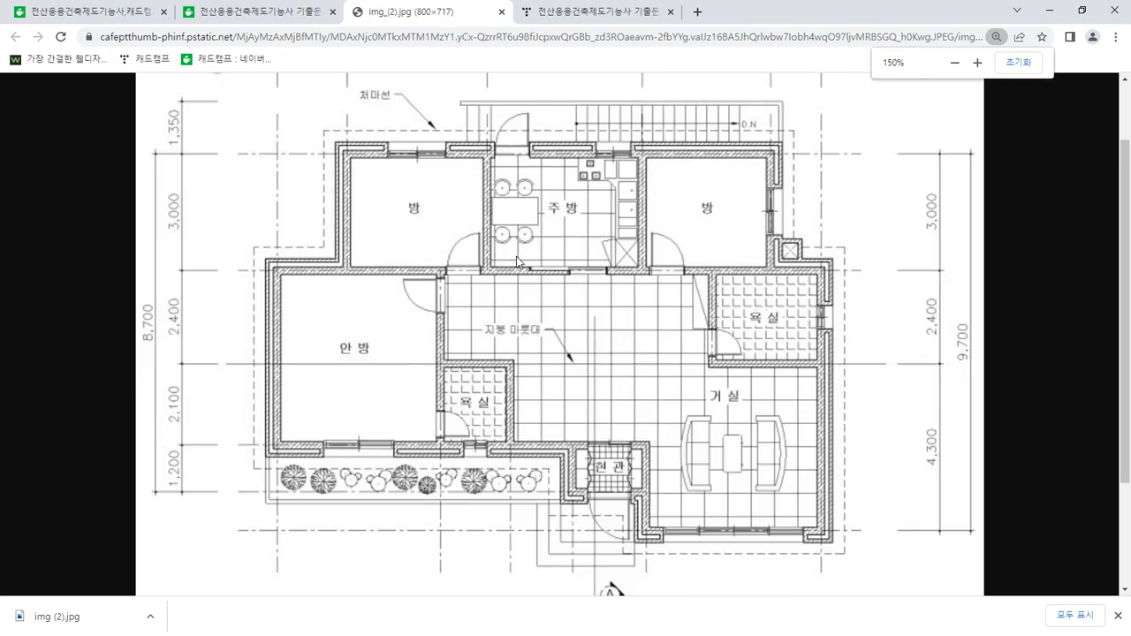
pyautogui.keyDown('ctrl'); pyautogui.scroll(-1, 517, 262); pyautogui.keyUp('ctrl')
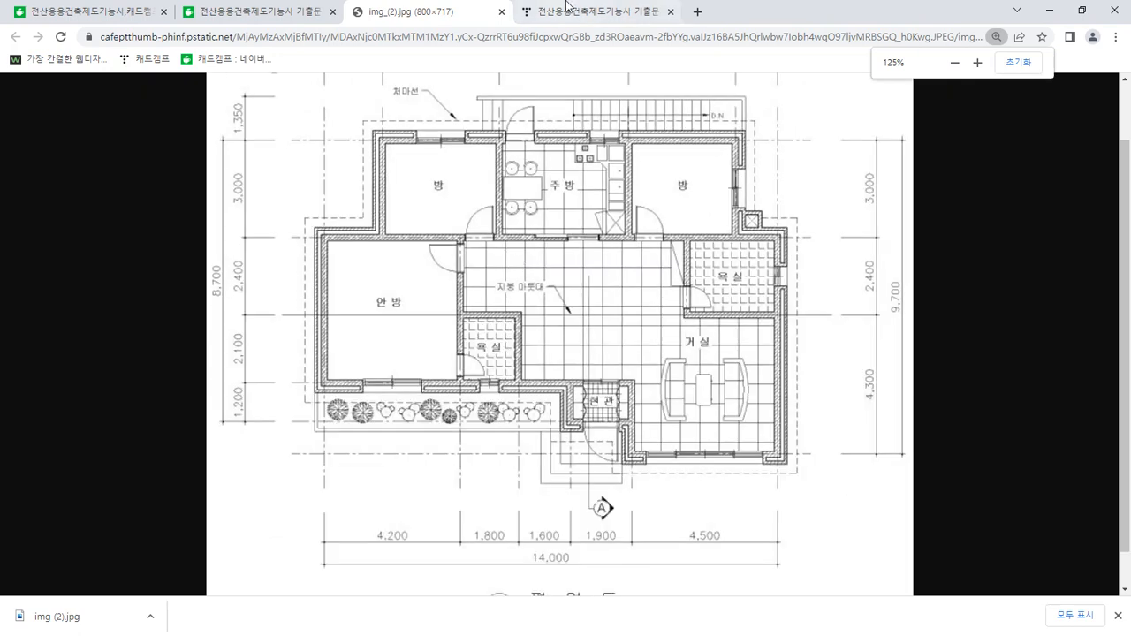
pyautogui.keyDown('ctrl'); pyautogui.scroll(-1, 570, 192); pyautogui.keyUp('ctrl')
# - Switch back to AutoCAD and create three new layers, keeping the names Layer1, Layer2 and Layer3
pyautogui.moveTo(818, 5); pyautogui.dragTo(0, 177)
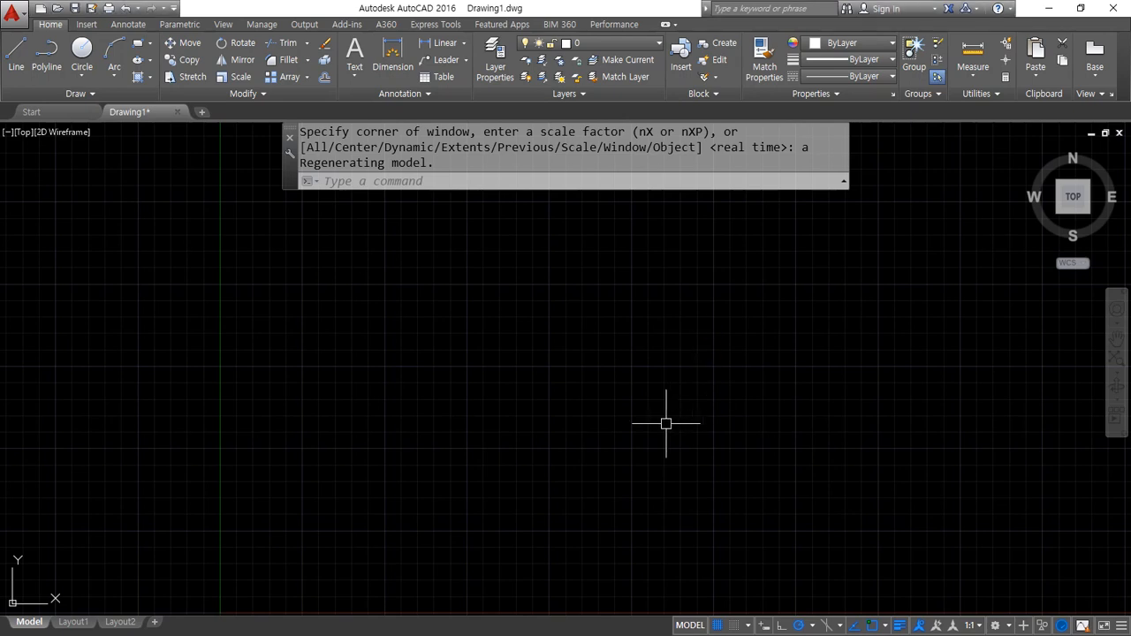
pyautogui.click(495, 63)
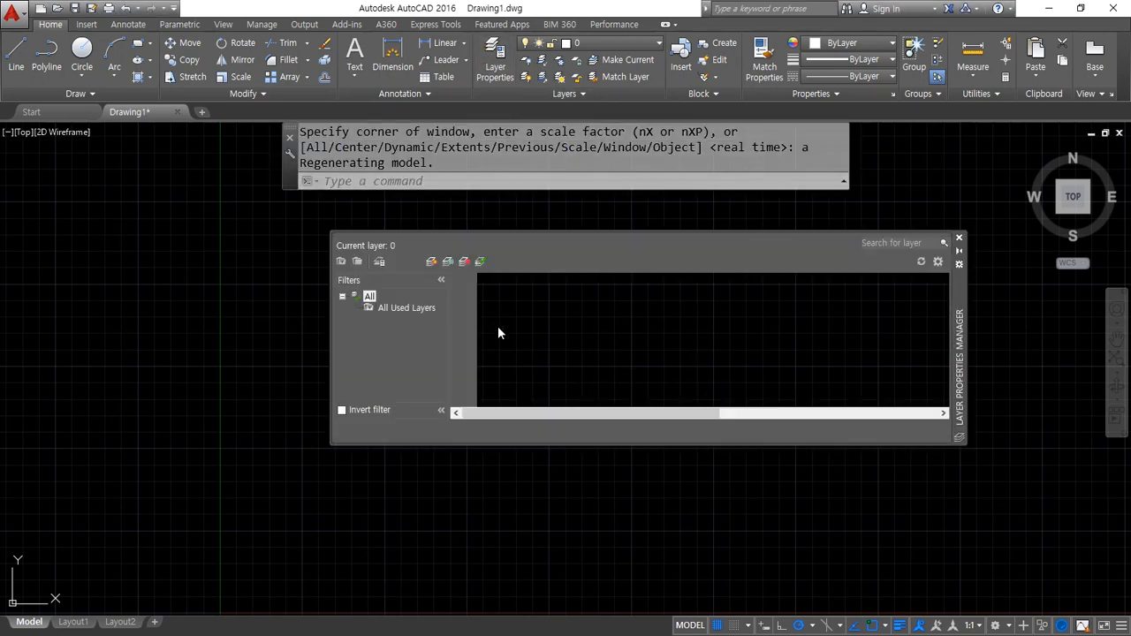
pyautogui.click(455, 261)
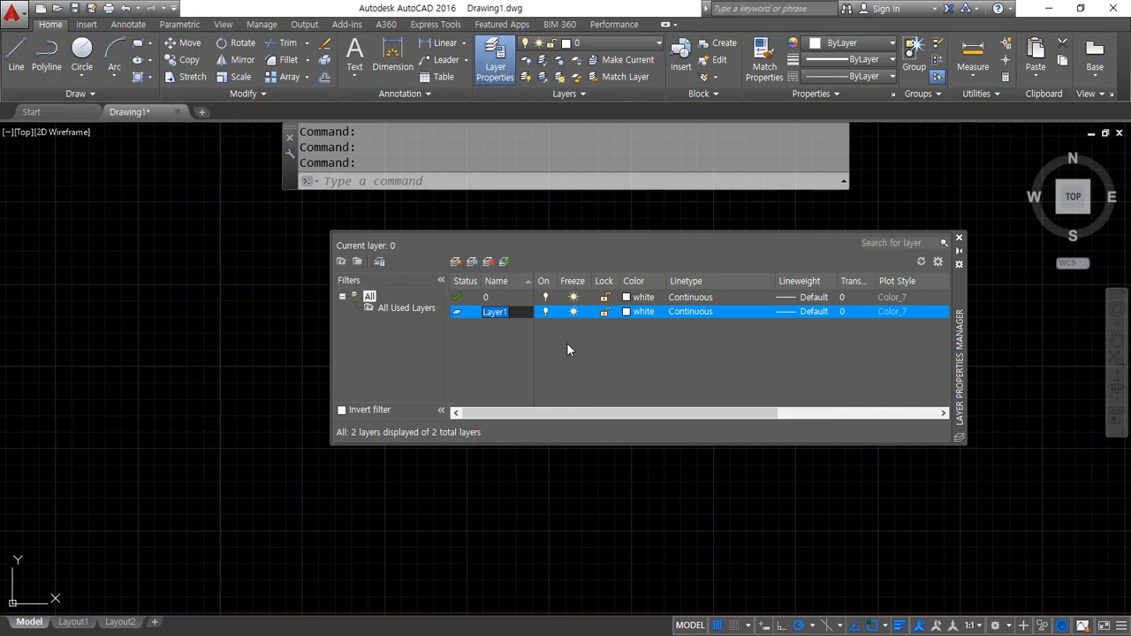
pyautogui.click(455, 261)
pyautogui.click(455, 261)
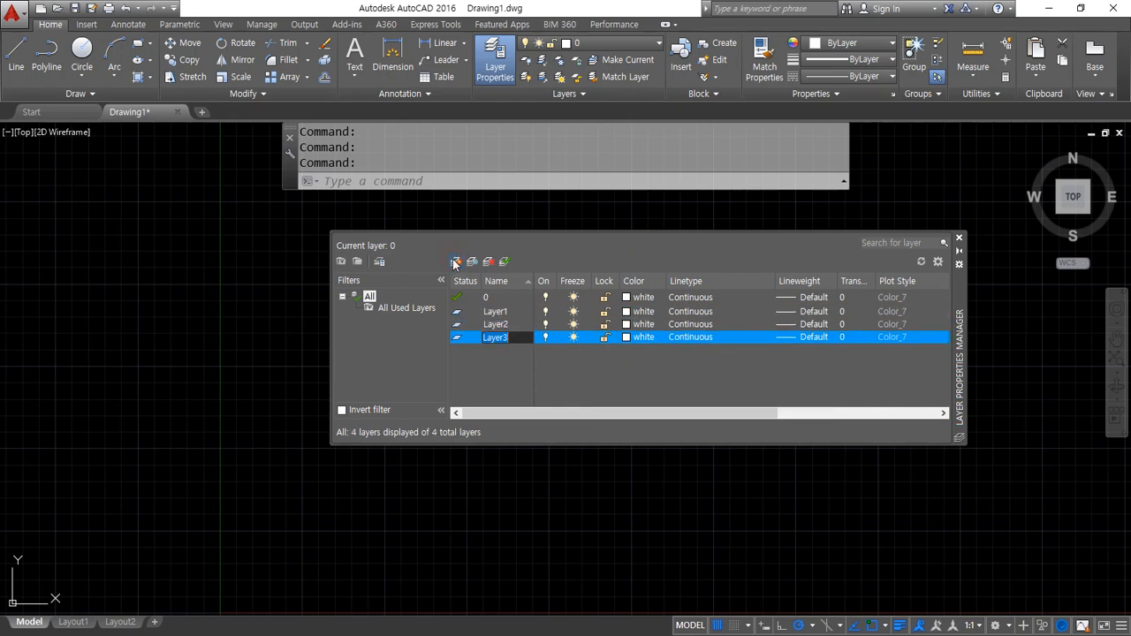
pyautogui.click(620, 379)
# - Set the color of Layer1 to red
pyautogui.click(628, 313)
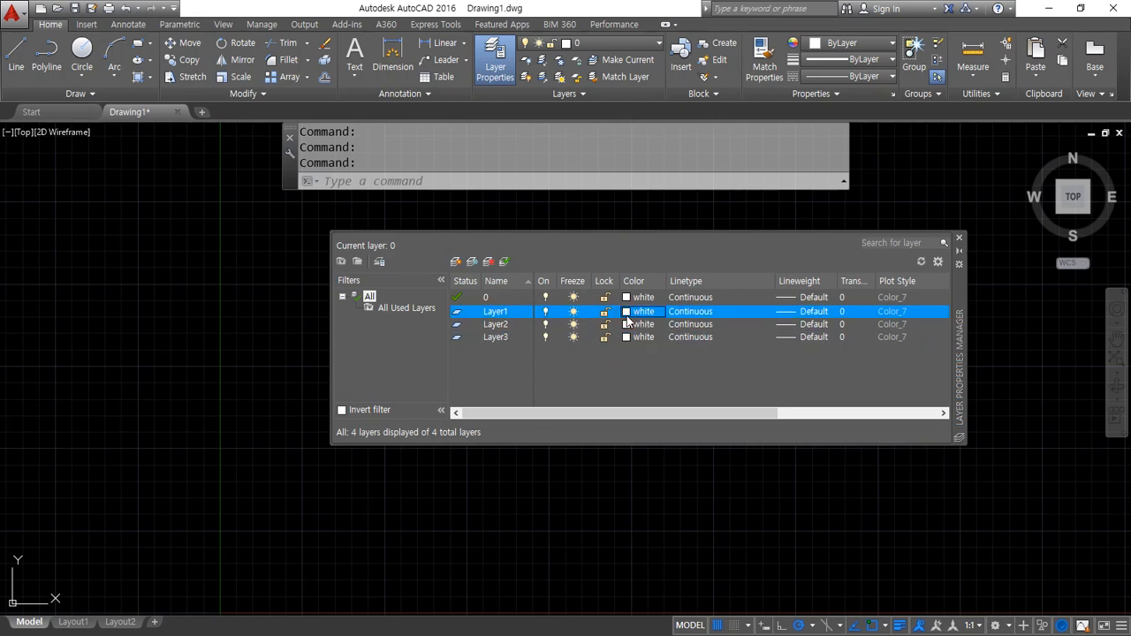
pyautogui.write('red')
pyautogui.press('Return')
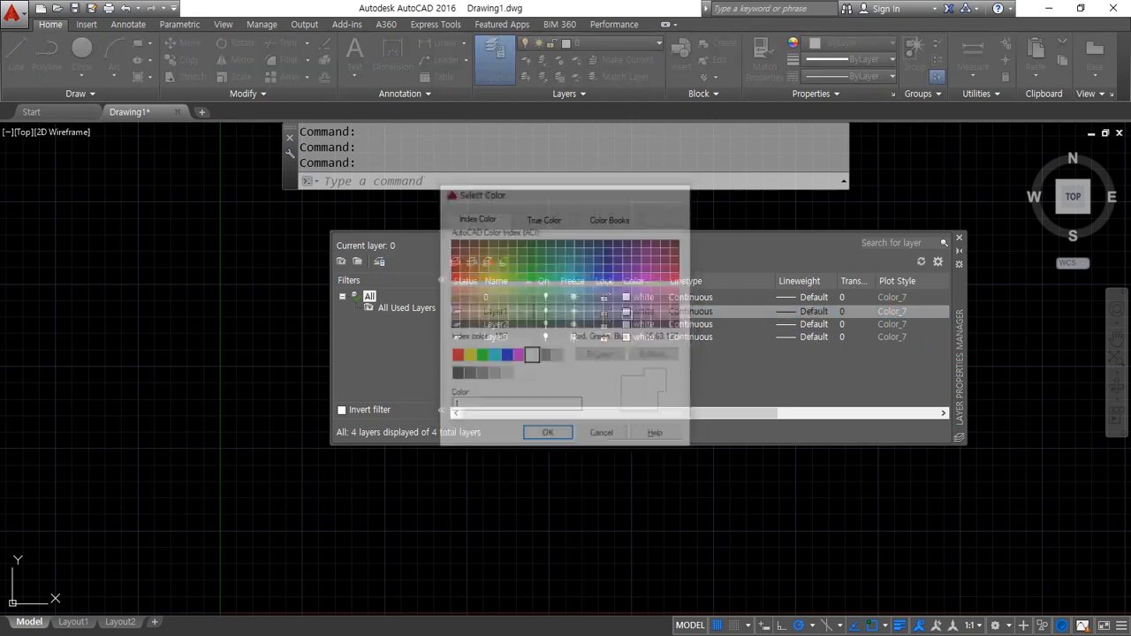
# - Set the color of Layer2 to yellow and the color of Layer3 to magenta
pyautogui.click(627, 324)
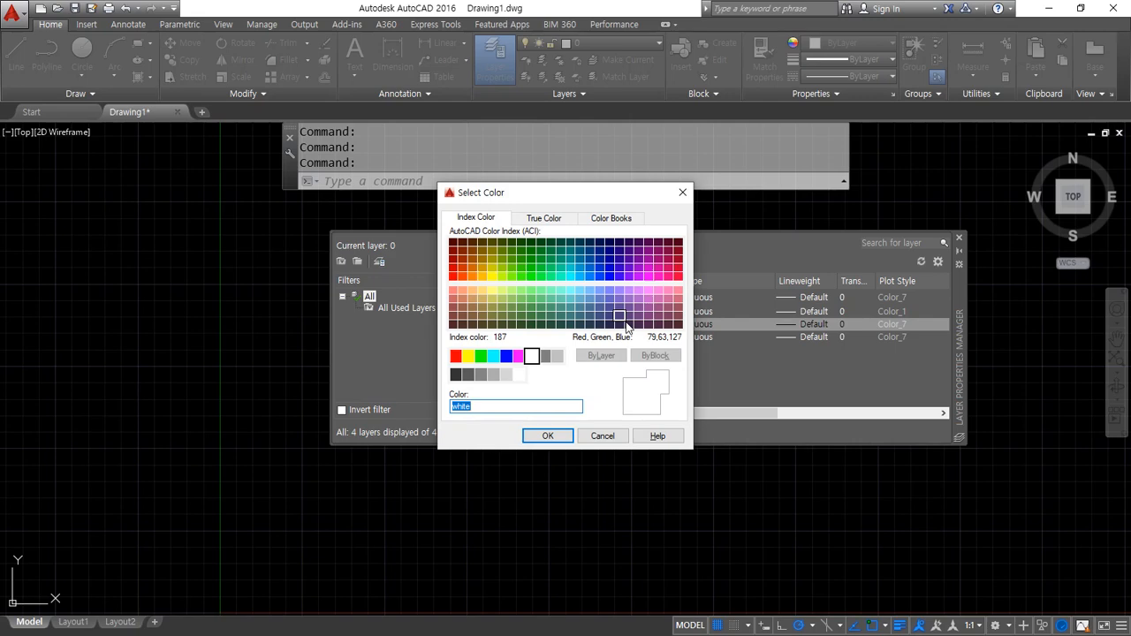
pyautogui.write('yellow')
pyautogui.press('Return')
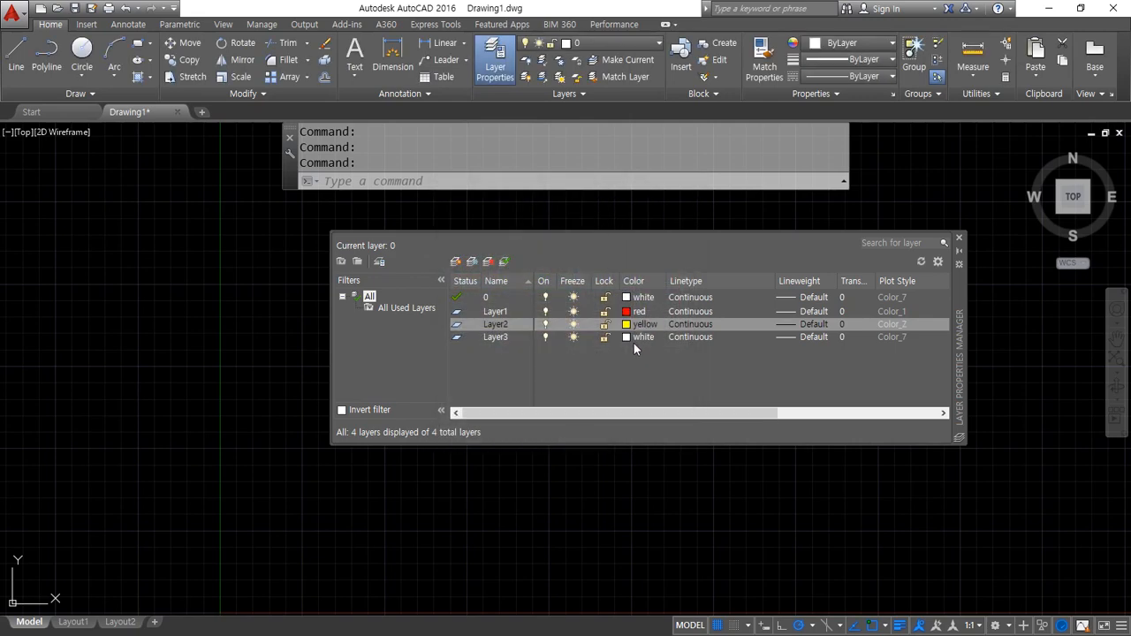
pyautogui.click(632, 340)
pyautogui.click(632, 339)
pyautogui.click(519, 355)
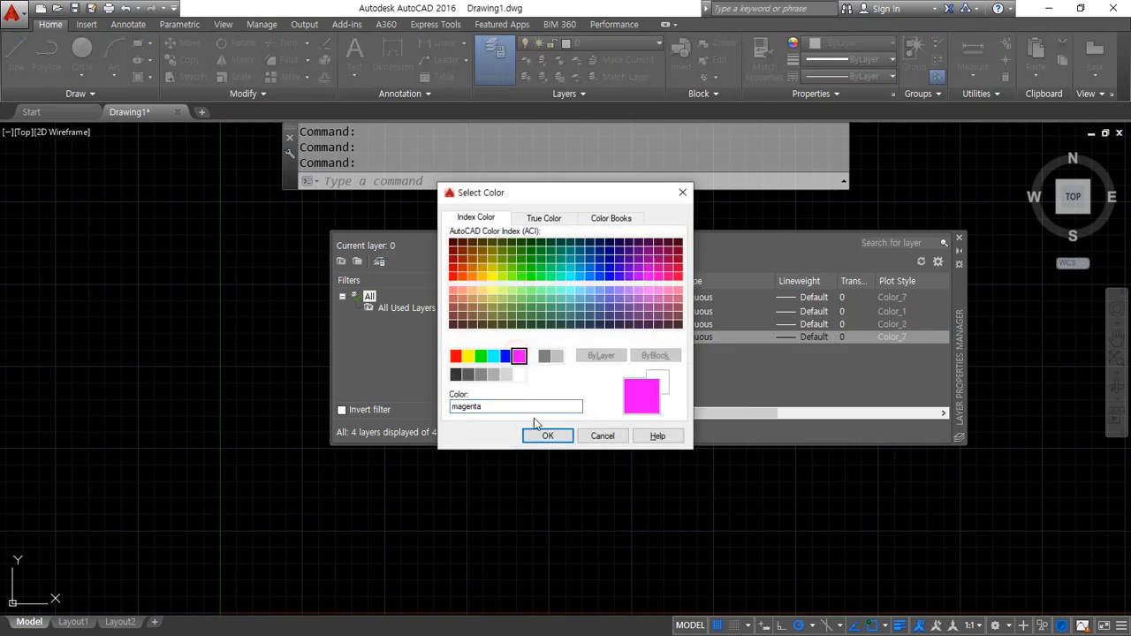
pyautogui.click(545, 437)
# - Load the CENTER linetype and assign it to Layer1
pyautogui.click(682, 313)
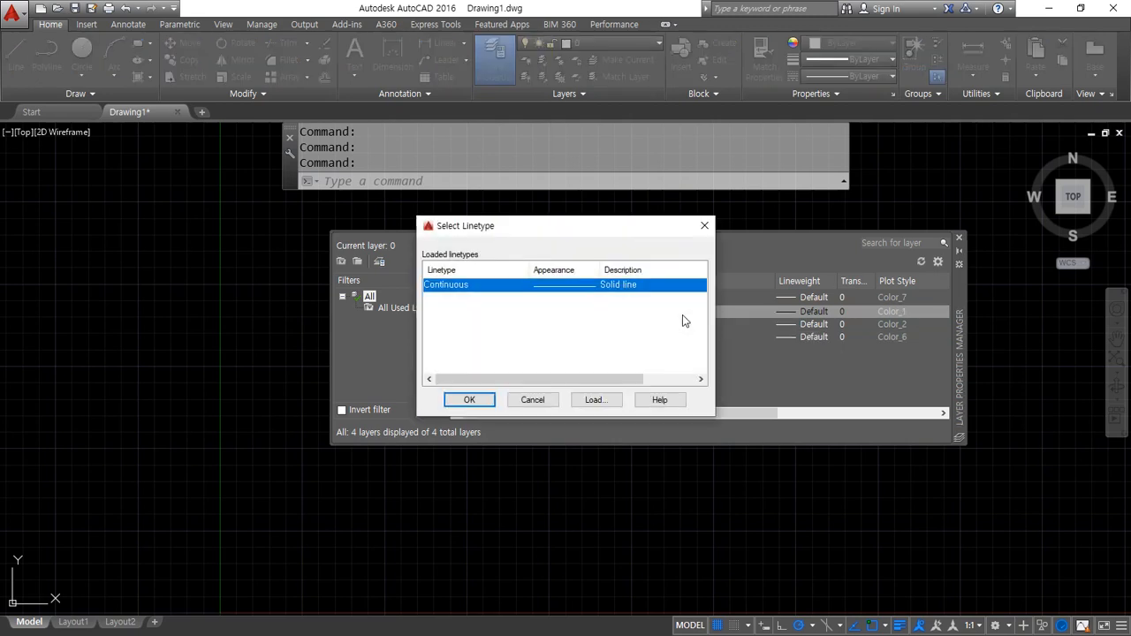
pyautogui.click(591, 401)
pyautogui.click(467, 324)
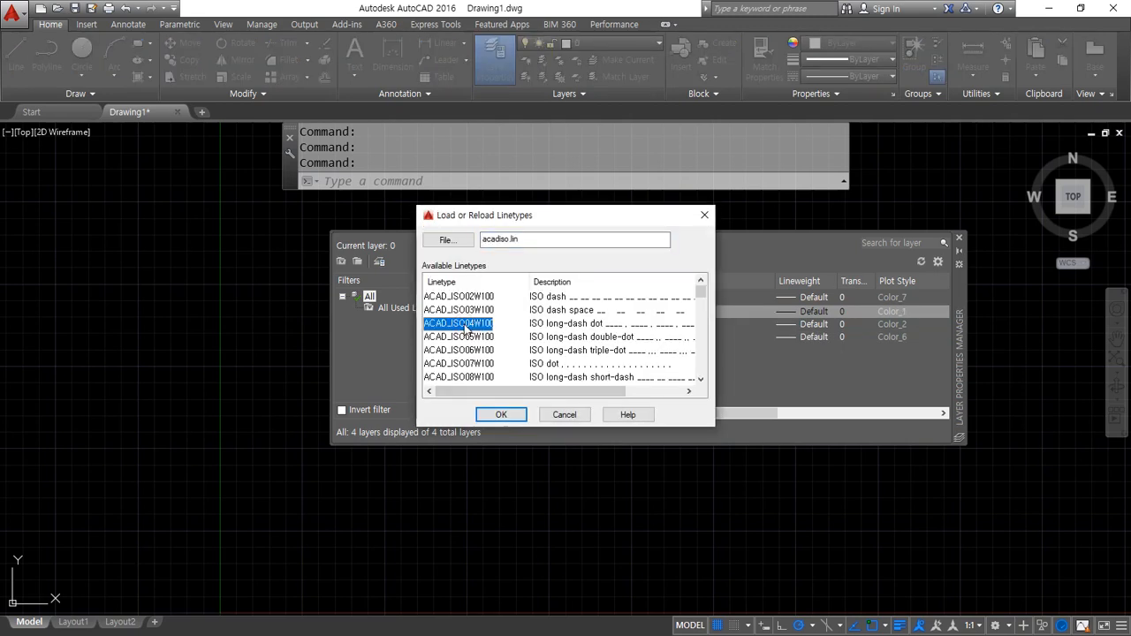
pyautogui.press('c')
pyautogui.click(501, 415)
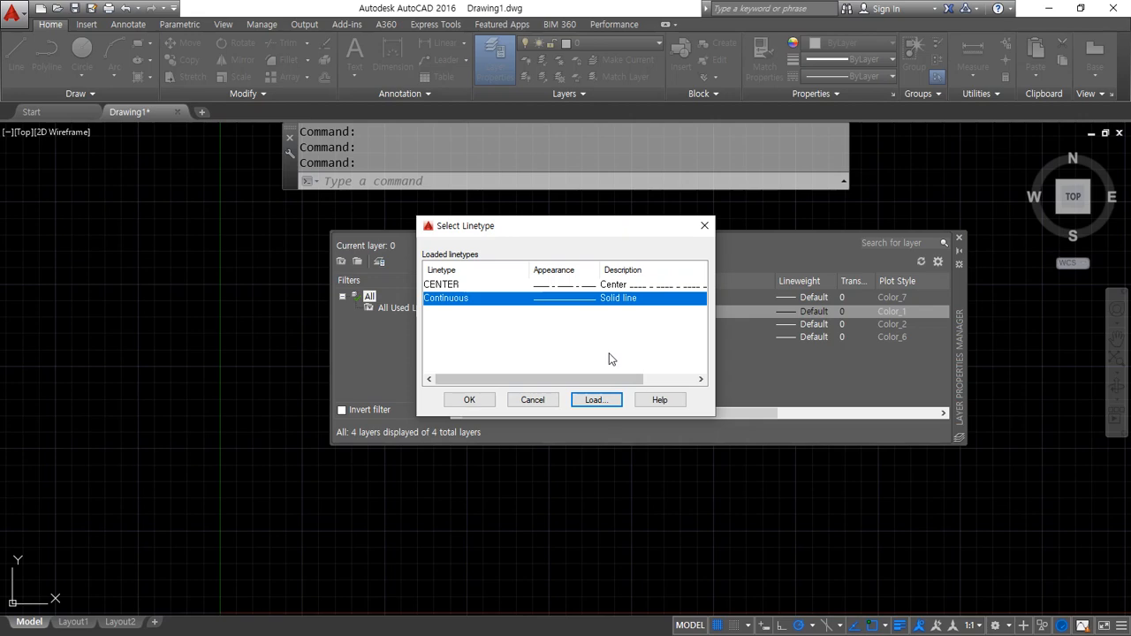
pyautogui.click(444, 285)
pyautogui.click(469, 399)
# - Load the BATTING linetype and assign it to Layer3
pyautogui.click(692, 337)
pyautogui.click(691, 337)
pyautogui.click(591, 409)
pyautogui.click(483, 326)
pyautogui.press('b')
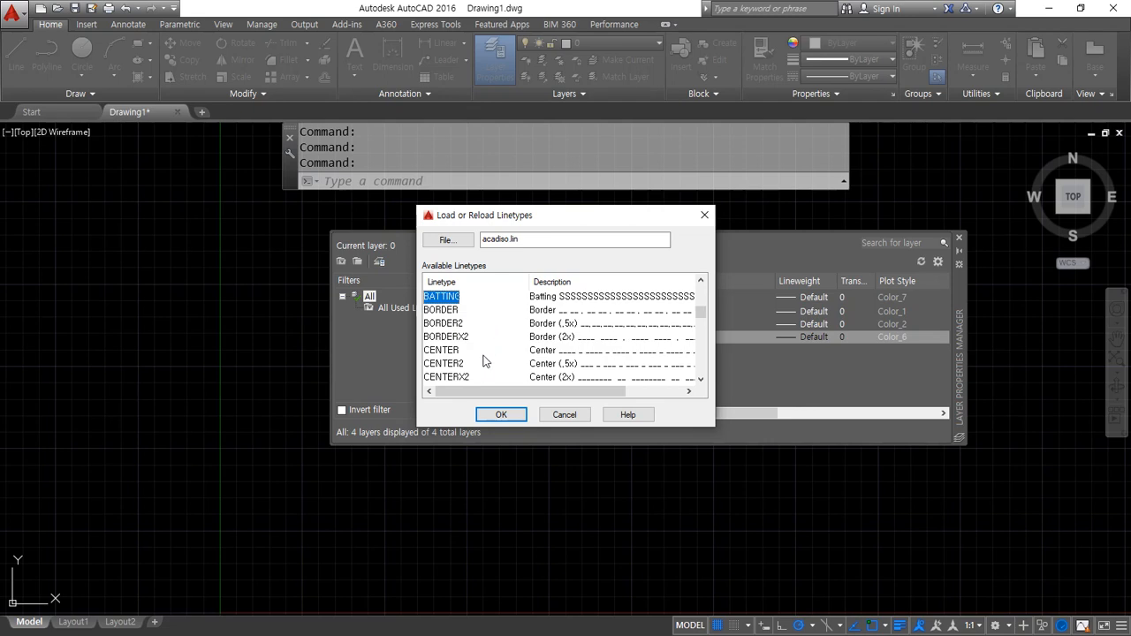
pyautogui.click(501, 415)
pyautogui.click(447, 285)
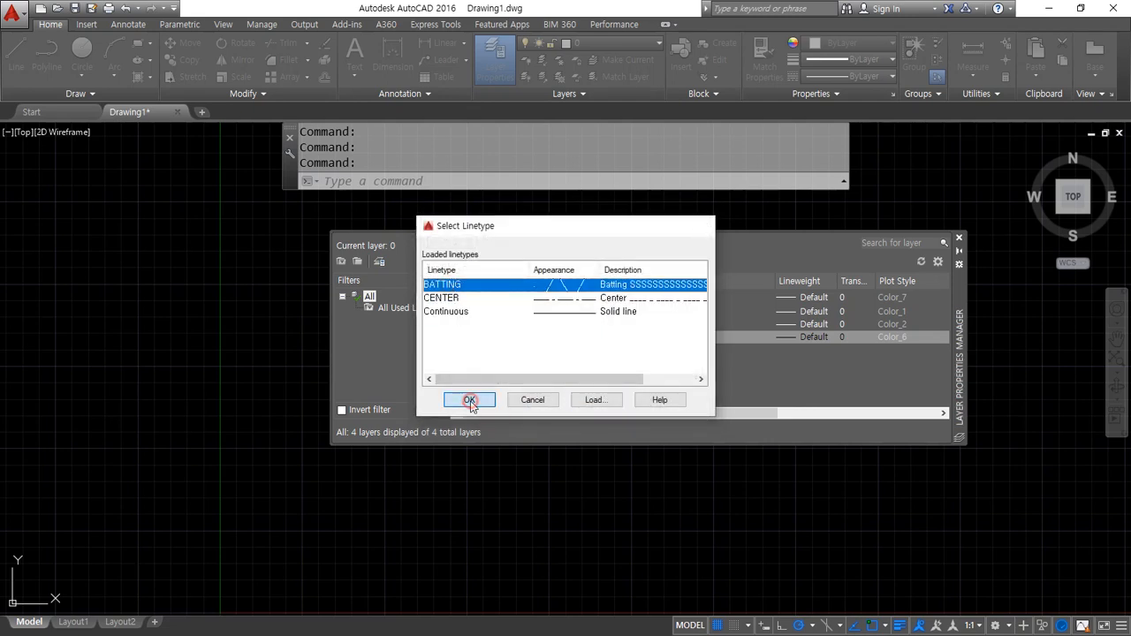
pyautogui.click(469, 400)
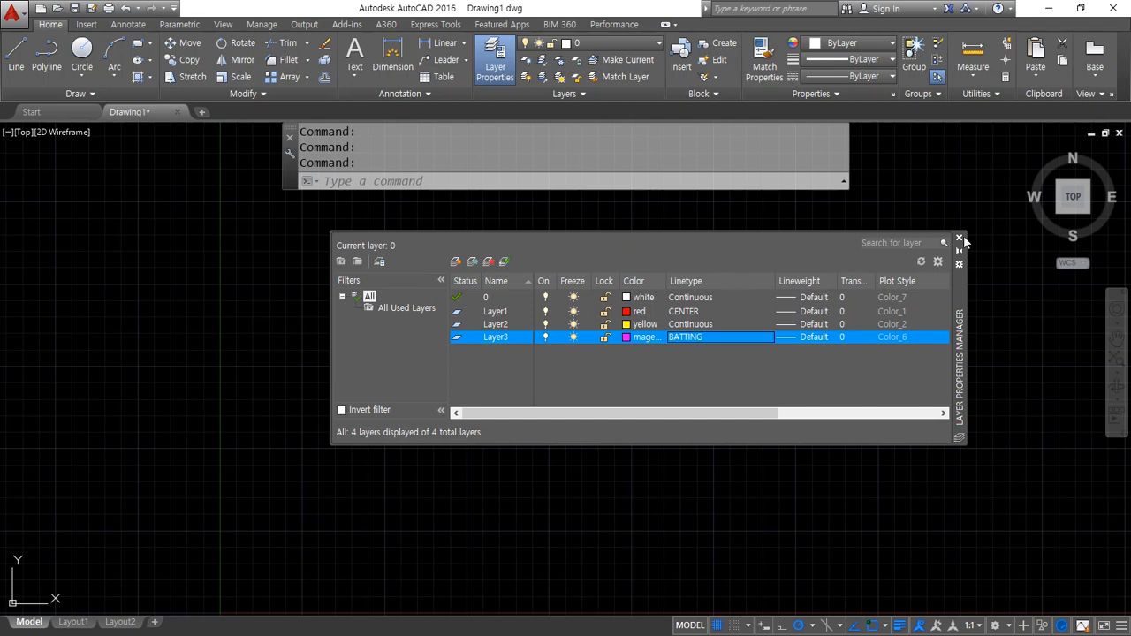
# - Make Layer1 current and draw a horizontal and a vertical construction line crossing at one point
pyautogui.doubleClick(457, 311)
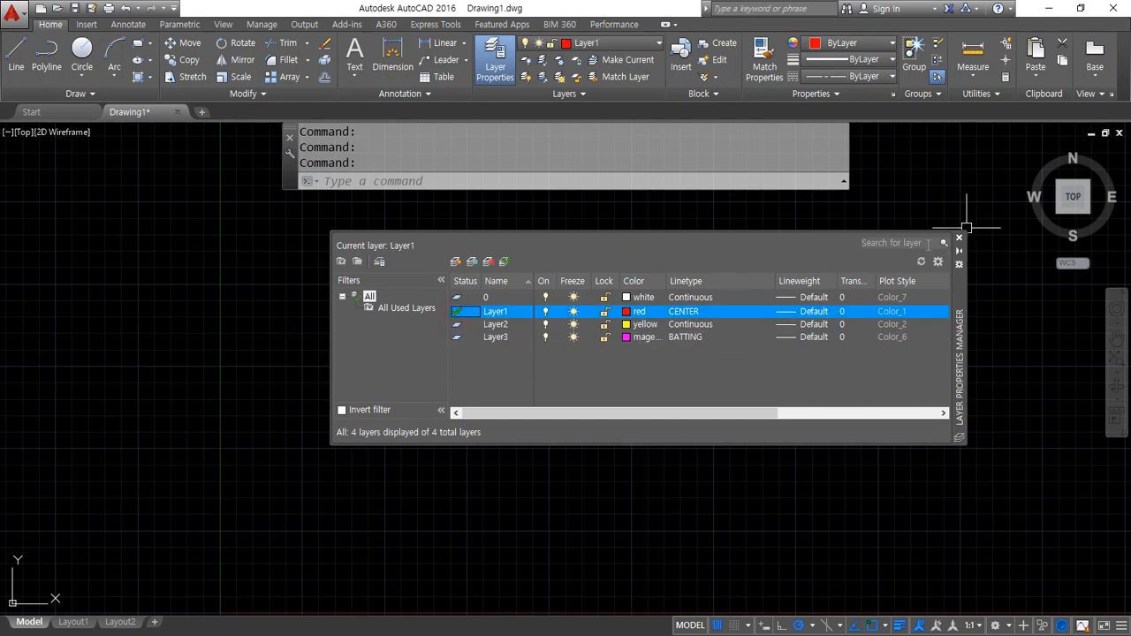
pyautogui.click(960, 238)
pyautogui.scroll(-10, 598, 455)
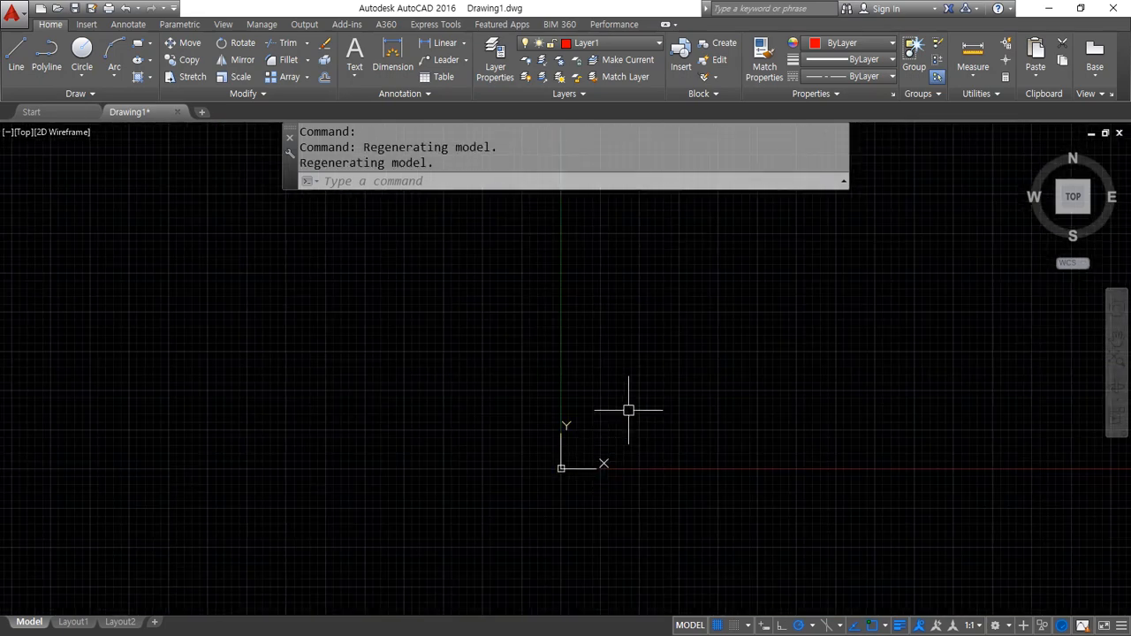
pyautogui.write('xl')
pyautogui.press('Return')
pyautogui.scroll(-2, 626, 402)
pyautogui.moveTo(803, 404); pyautogui.dragTo(398, 431, button='middle')
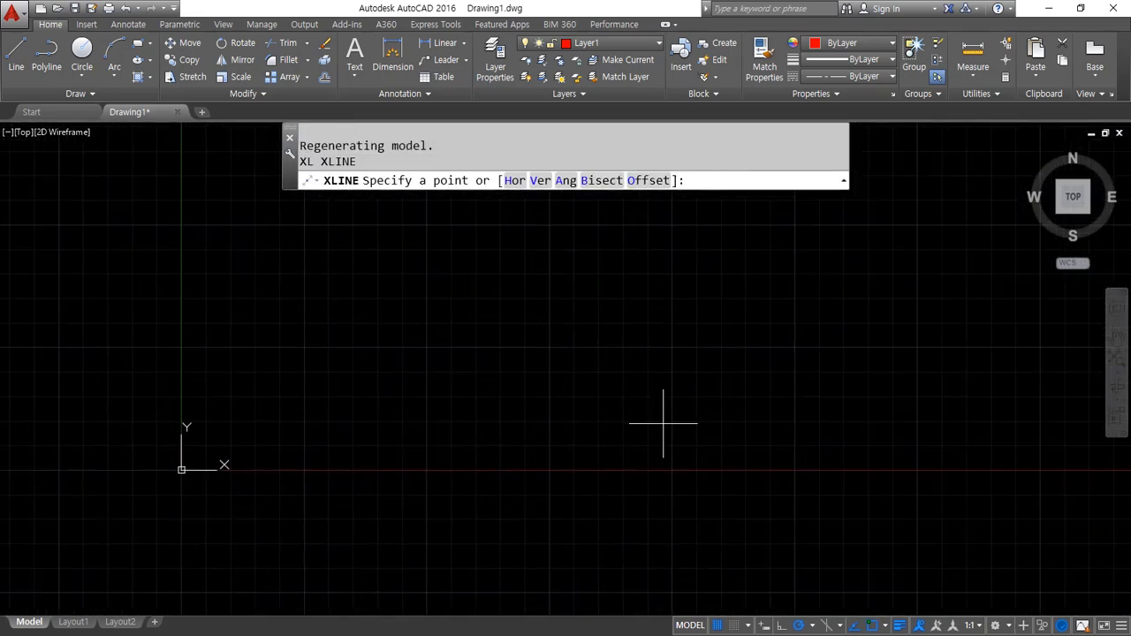
pyautogui.click(931, 407)
pyautogui.click(970, 403)
pyautogui.click(931, 387)
pyautogui.press('Return')
# - Set the global linetype scale factor to 10
pyautogui.write('lts')
pyautogui.press('Return')
pyautogui.write('10')
pyautogui.press('Return')
# - Offset the horizontal construction line upward by 4300
pyautogui.moveTo(925, 389)
pyautogui.mouseDown(button='middle')
pyautogui.moveTo(392, 442)
pyautogui.moveTo(489, 460)
pyautogui.mouseUp(button='middle')
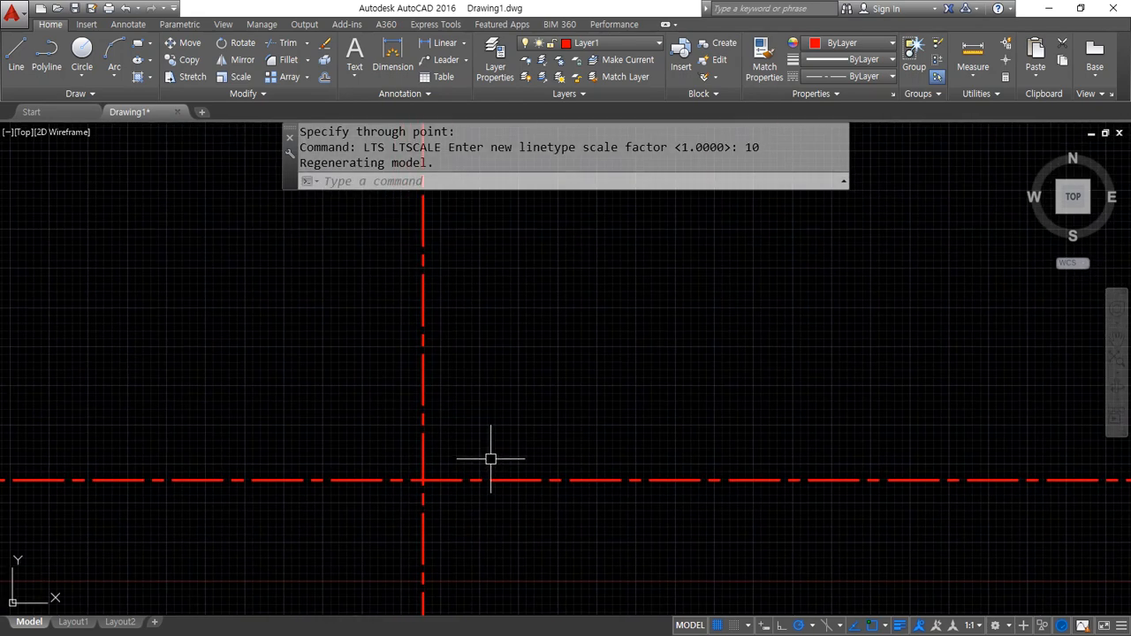
pyautogui.write('o')
pyautogui.press('Return')
pyautogui.write('4300')
pyautogui.press('Return')
pyautogui.click(495, 479)
pyautogui.click(508, 410)
pyautogui.scroll(-3, 535, 371)
pyautogui.moveTo(535, 371); pyautogui.dragTo(501, 471, button='middle')
pyautogui.press('Return')
# - Move the construction lines together up and to the right with the Move command
pyautogui.write('m')
pyautogui.press('Return')
pyautogui.click(517, 542)
pyautogui.click(350, 300)
pyautogui.press('Return')
pyautogui.click(321, 452)
pyautogui.click(676, 350)
# - Offset the upper horizontal centre line upward by 2400
pyautogui.scroll(-4, 654, 371)
pyautogui.write('o')
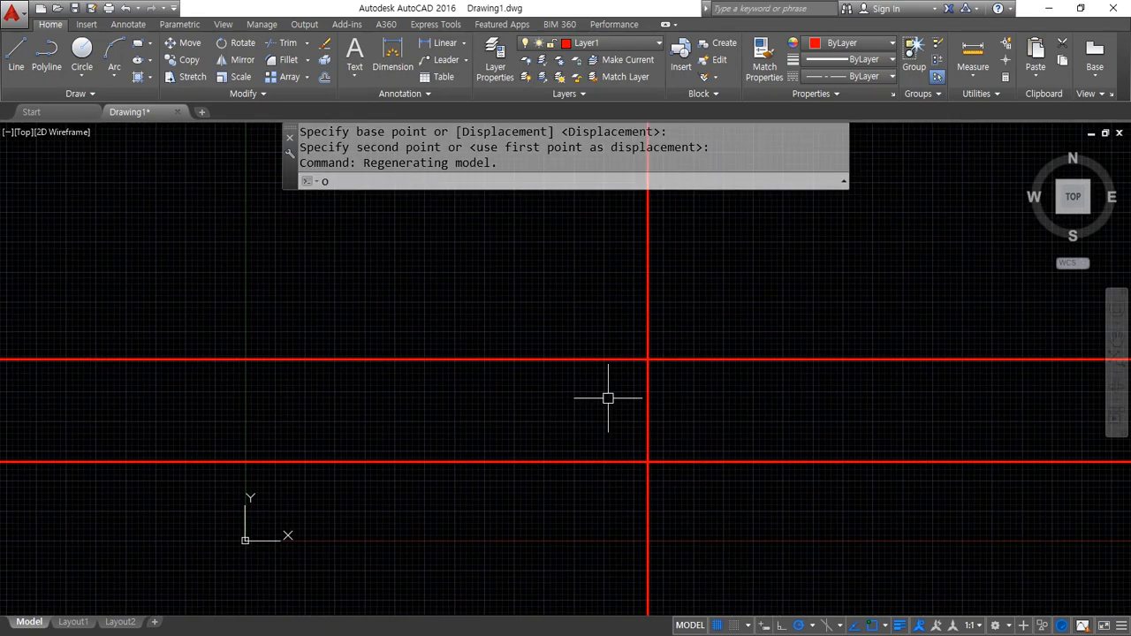
pyautogui.press('Return')
pyautogui.write('2400')
pyautogui.press('Return')
pyautogui.click(686, 360)
pyautogui.click(694, 309)
pyautogui.press('Return')
# - Offset the topmost horizontal centre line upward by 3000
pyautogui.press('Return')
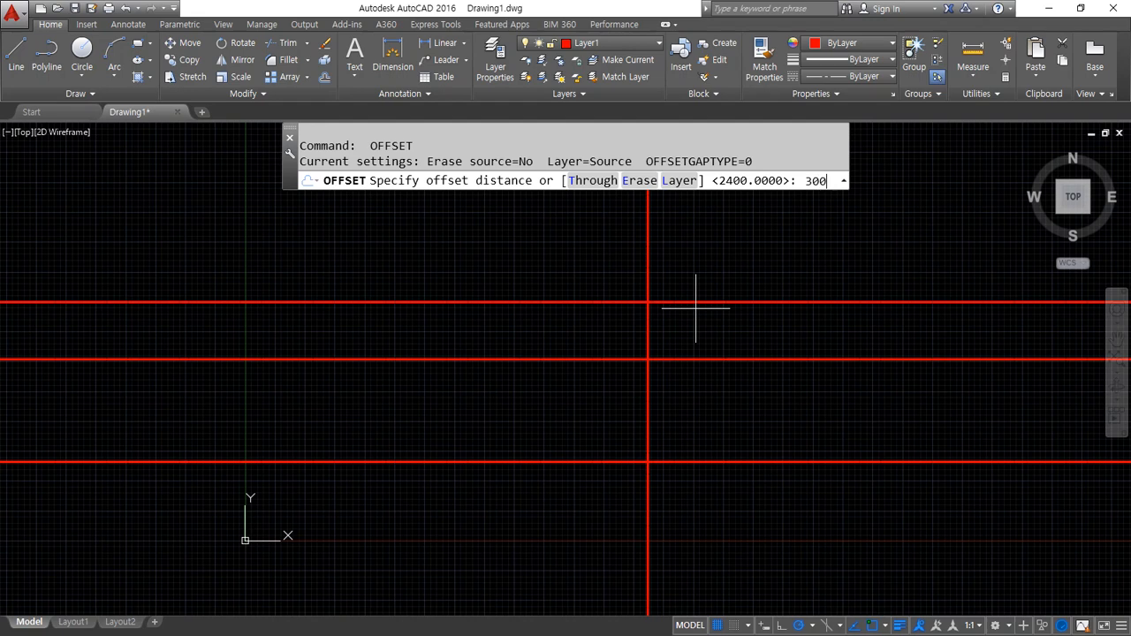
pyautogui.write('3000')
pyautogui.press('Return')
pyautogui.click(689, 303)
pyautogui.click(697, 265)
pyautogui.press('Return')
# - Trim the horizontal lines right of the vertical line, and the vertical line's ends beyond the outermost horizontals
pyautogui.write('tr')
pyautogui.press('Return')
pyautogui.press('Return')
pyautogui.click(808, 505)
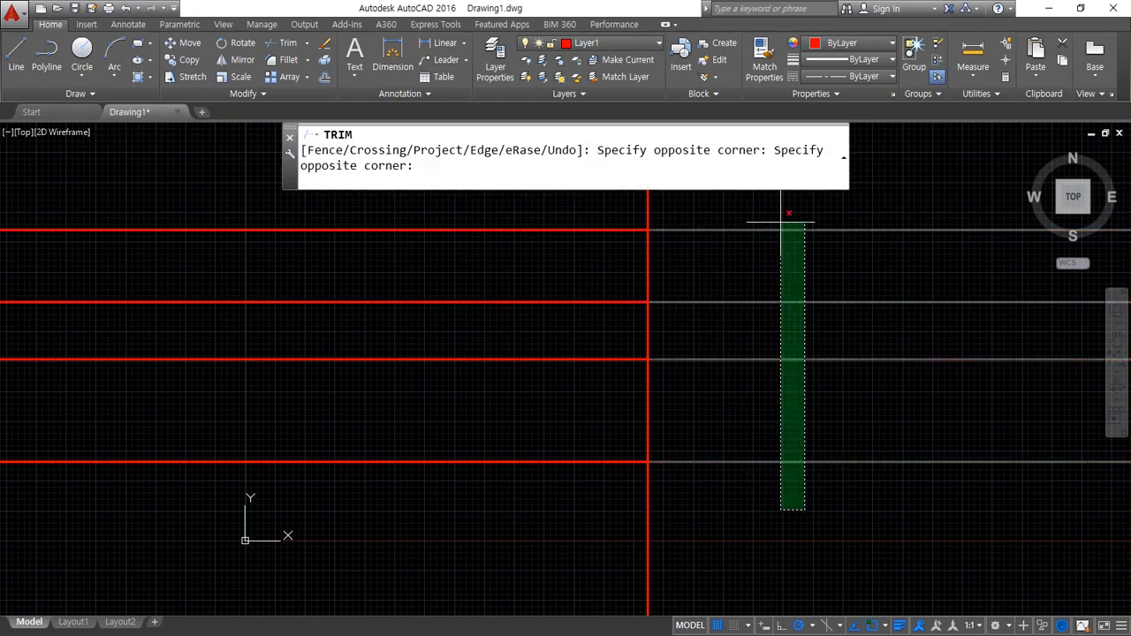
pyautogui.click(666, 221)
pyautogui.click(651, 212)
pyautogui.click(646, 542)
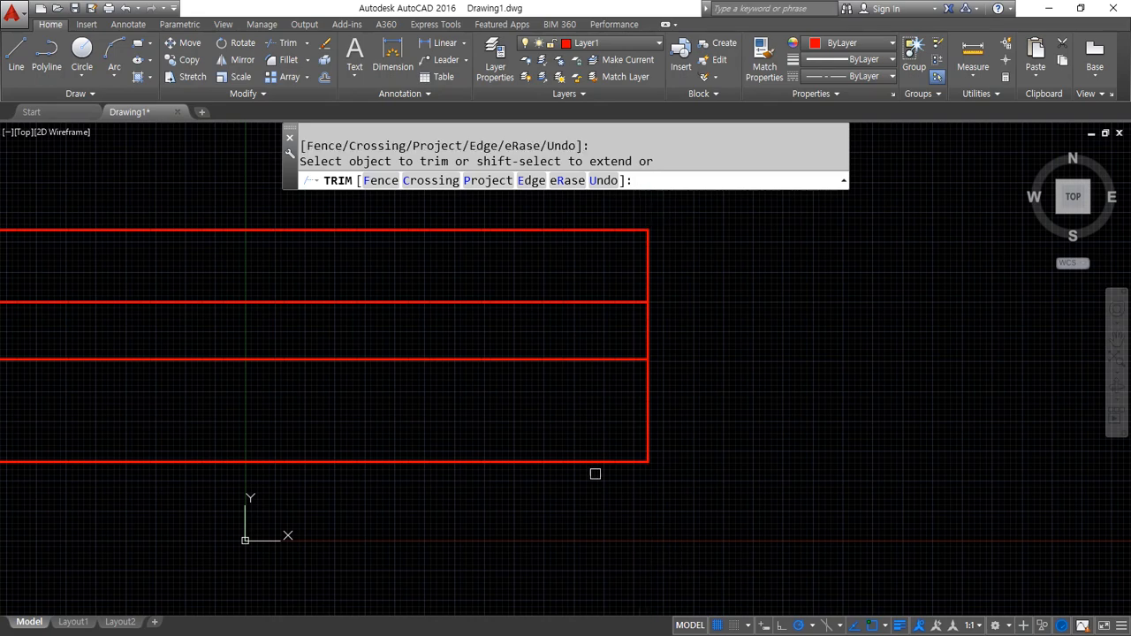
pyautogui.press('Return')
# - Offset the right-hand vertical edge line to the left by 1300
pyautogui.moveTo(586, 421); pyautogui.dragTo(698, 427, button='middle')
pyautogui.write('o')
pyautogui.press('Return')
pyautogui.write('1300')
pyautogui.press('Return')
pyautogui.click(756, 247)
pyautogui.click(669, 283)
pyautogui.press('Return')
# - Offset the leftmost vertical centre line to the left by 3300
pyautogui.press('Return')
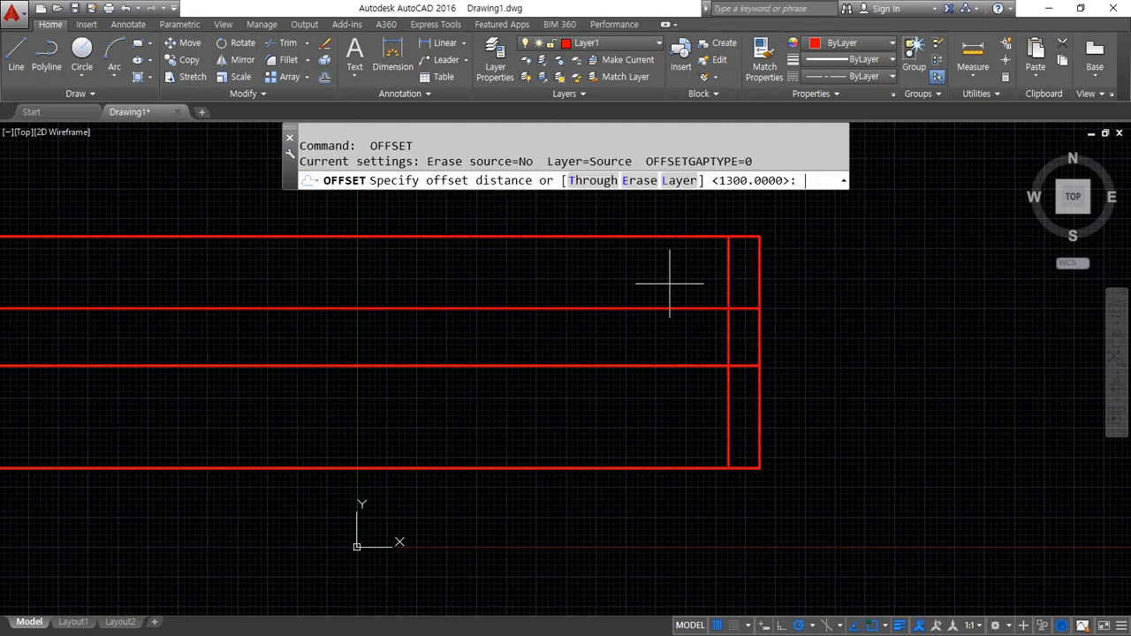
pyautogui.write('3300')
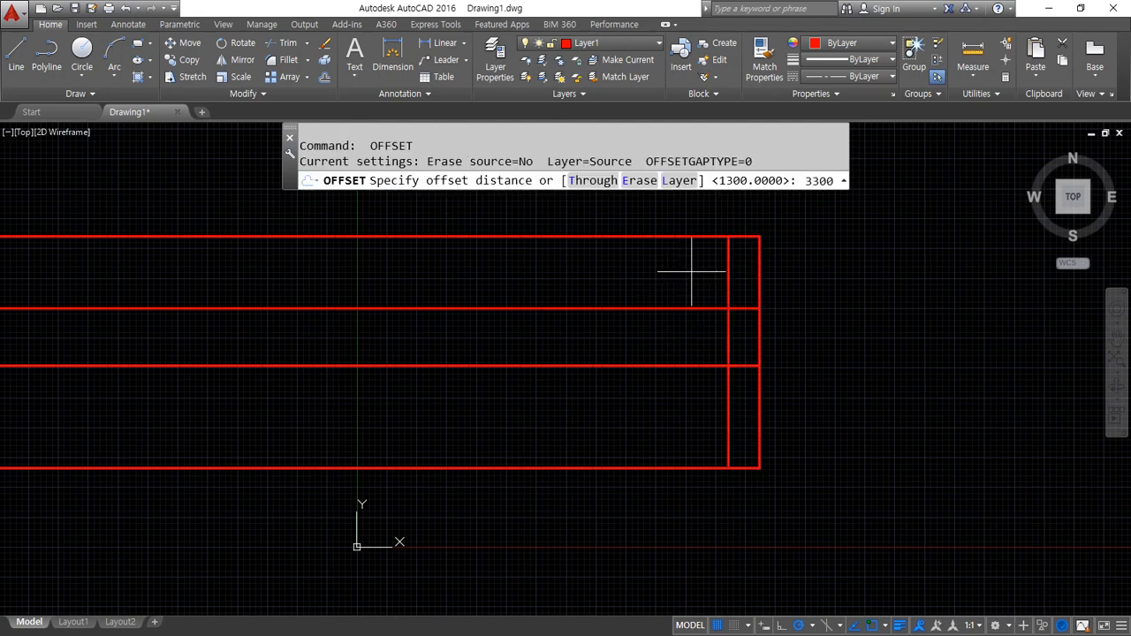
pyautogui.press('Return')
pyautogui.click(727, 270)
pyautogui.click(610, 268)
pyautogui.press('Return')
# - Offset the leftmost vertical centre line a further 4000 to the left
pyautogui.press('Return')
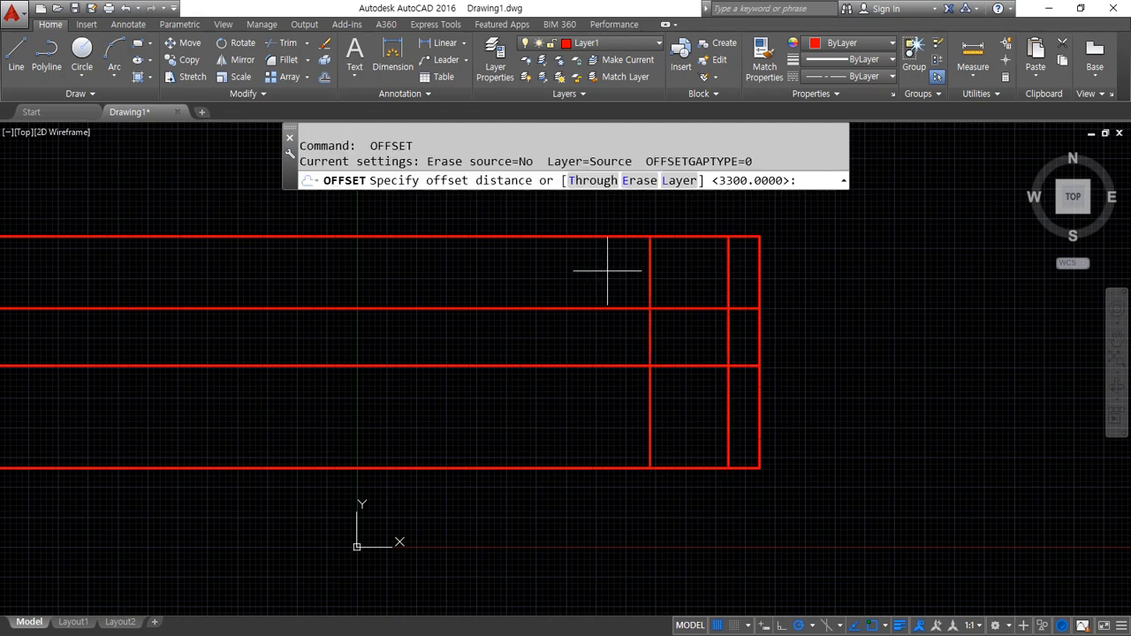
pyautogui.write('4000')
pyautogui.press('Return')
pyautogui.click(651, 268)
pyautogui.click(546, 276)
pyautogui.press('Return')
# - Offset the leftmost vertical centre line a further 3600 to the left
pyautogui.press('Return')
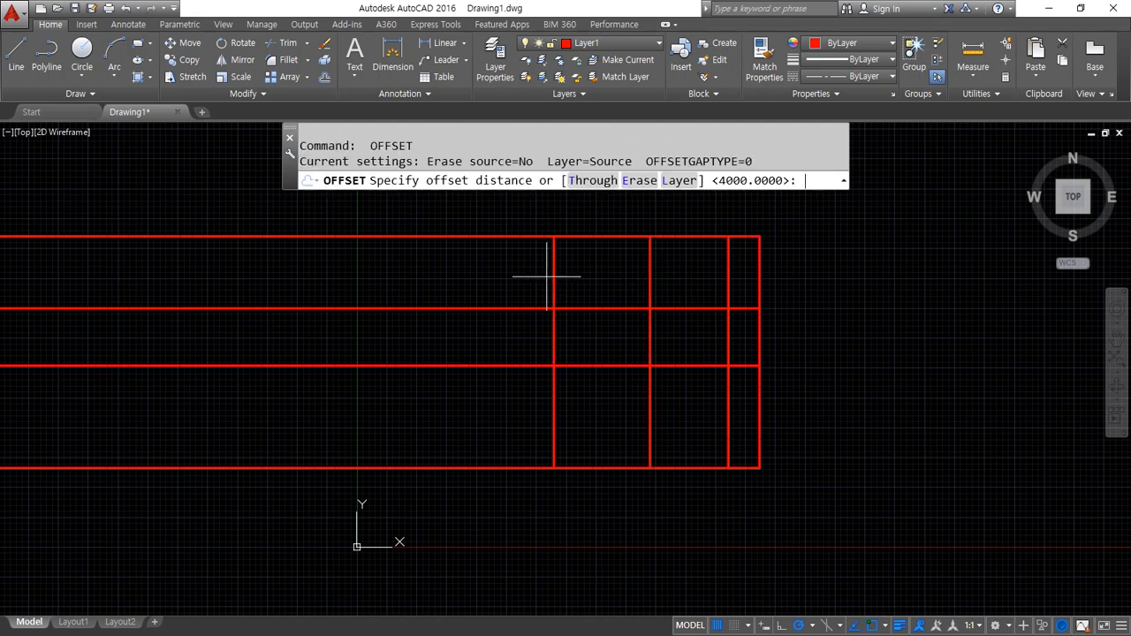
pyautogui.write('3600')
pyautogui.press('Return')
pyautogui.click(551, 276)
pyautogui.click(458, 290)
pyautogui.press('Return')
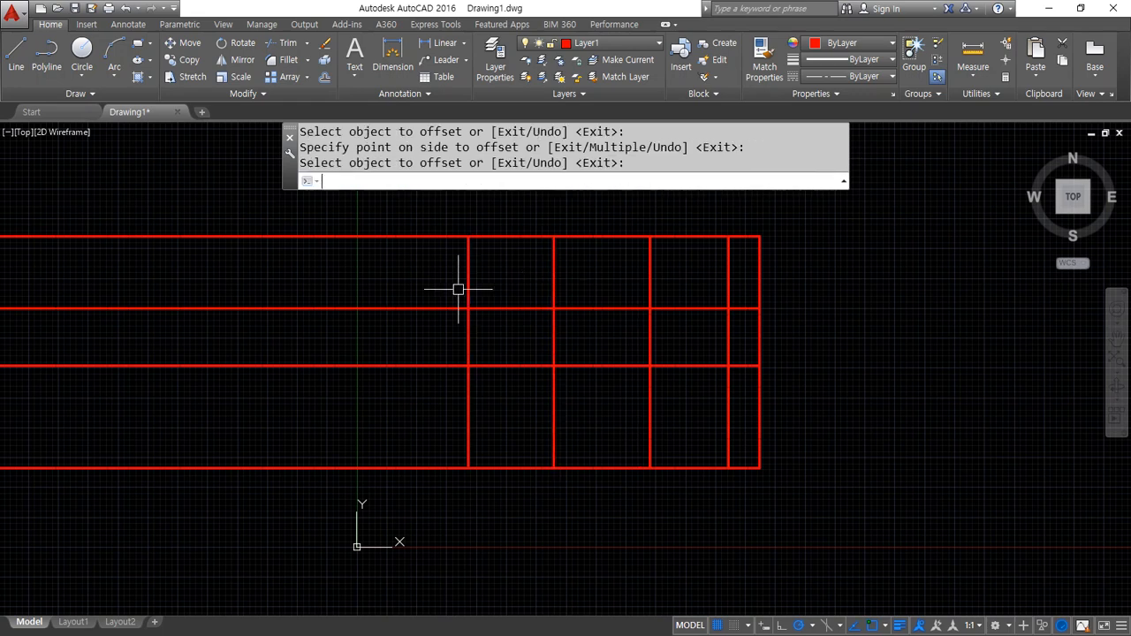
# - Offset the leftmost vertical centre line a further 1800 to the left
pyautogui.press('Return')
pyautogui.press('Return')
pyautogui.write('1800')
pyautogui.press('Return')
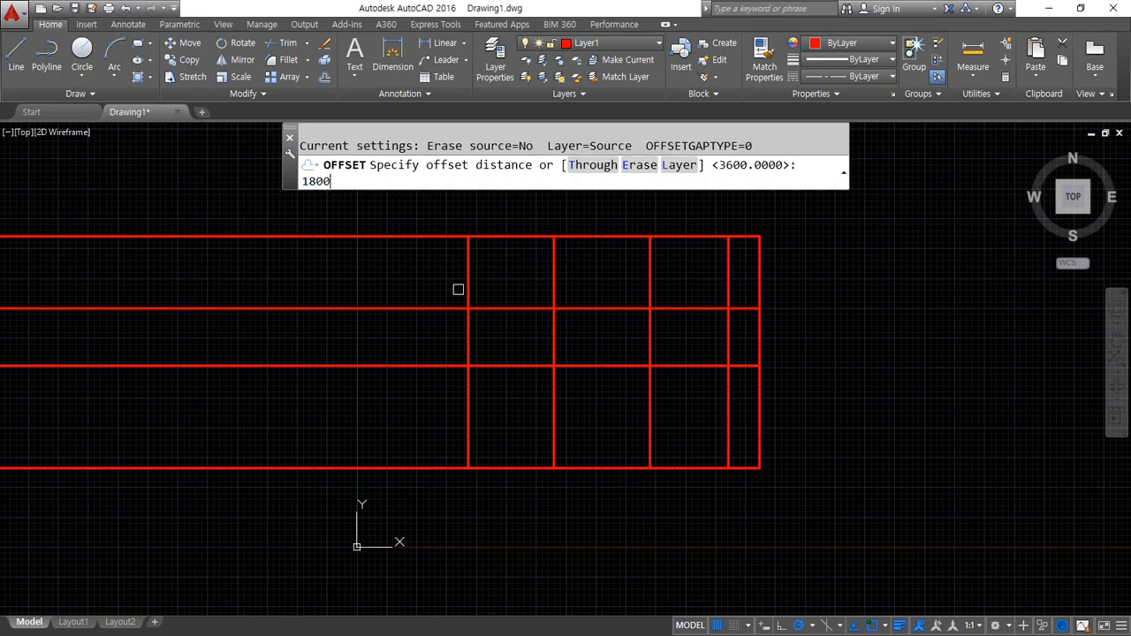
pyautogui.click(467, 237)
pyautogui.click(388, 280)
pyautogui.press('Return')
# - Trim the horizontal centre lines extending beyond the leftmost vertical line
pyautogui.write('tr')
pyautogui.press('Return')
pyautogui.press('Return')
pyautogui.click(381, 227)
pyautogui.click(315, 491)
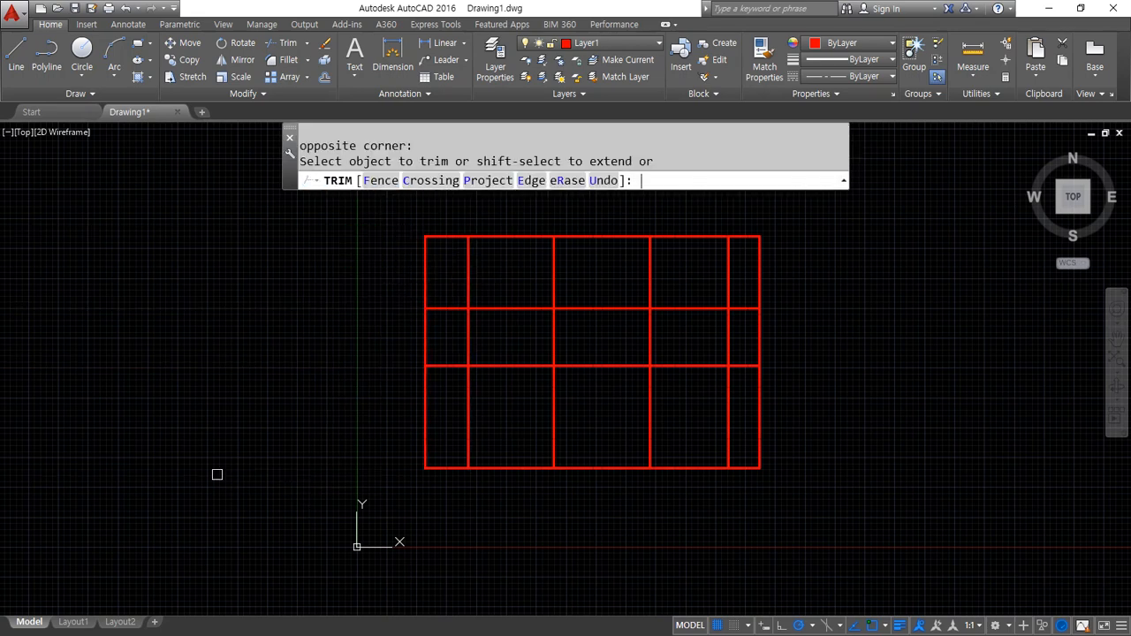
pyautogui.press('Return')
# - Fillet the centre lines at the grid's upper right into two square corners, cutting away the narrow top-right cell
pyautogui.scroll(2, 739, 280)
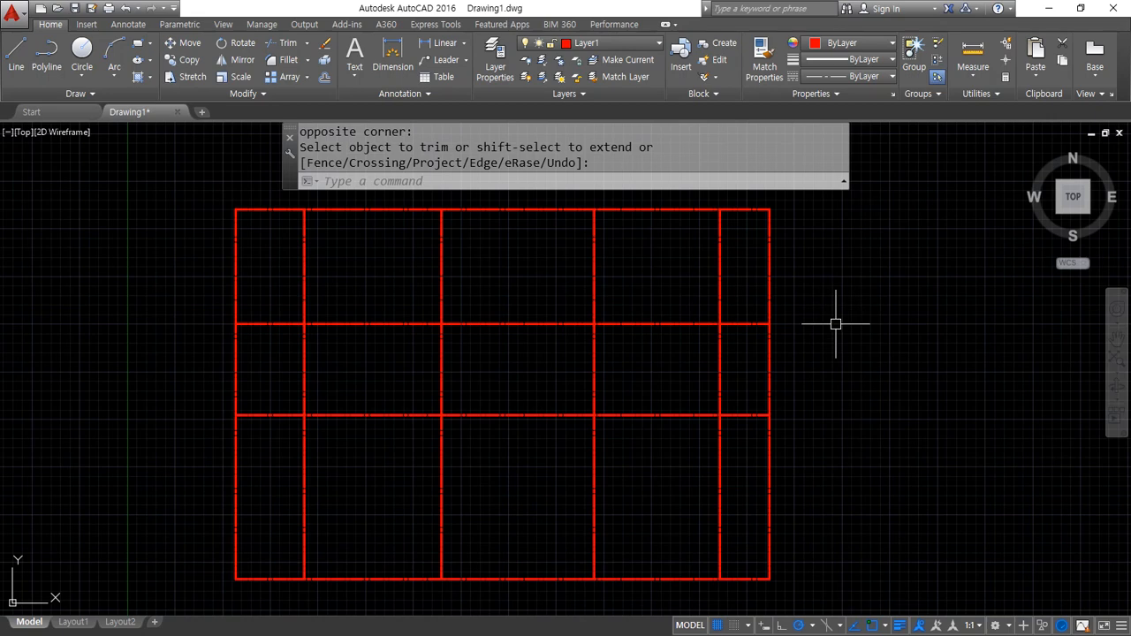
pyautogui.hotkey('ctrl', 'Tab')
pyautogui.click(144, 114)
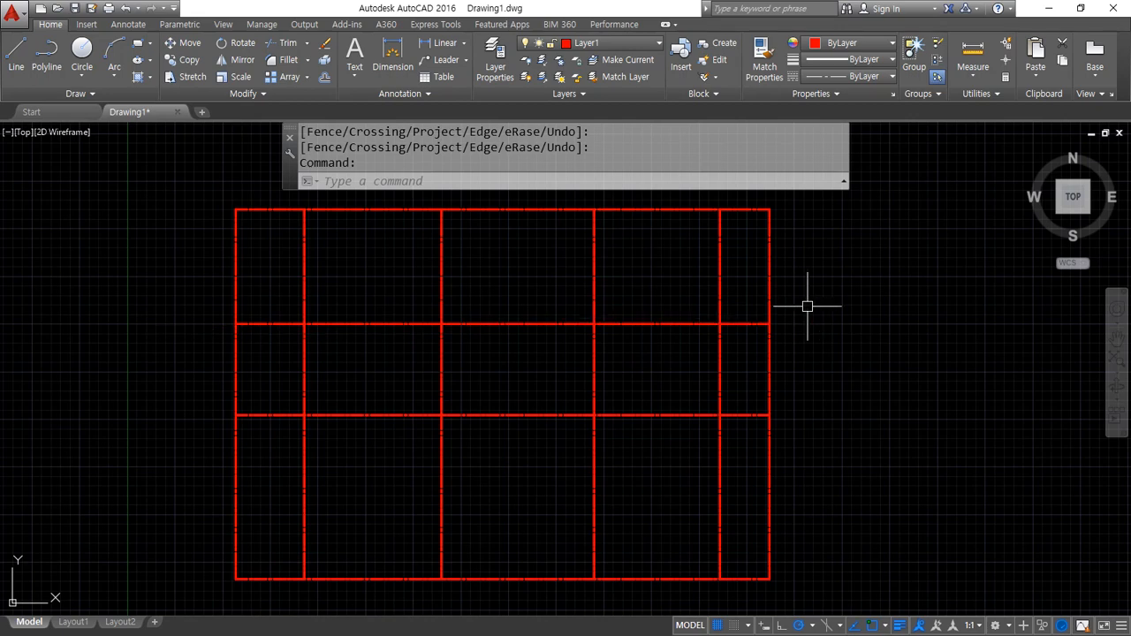
pyautogui.write('f')
pyautogui.press('Return')
pyautogui.click(768, 341)
pyautogui.click(750, 325)
pyautogui.press('Return')
pyautogui.click(720, 221)
pyautogui.click(697, 209)
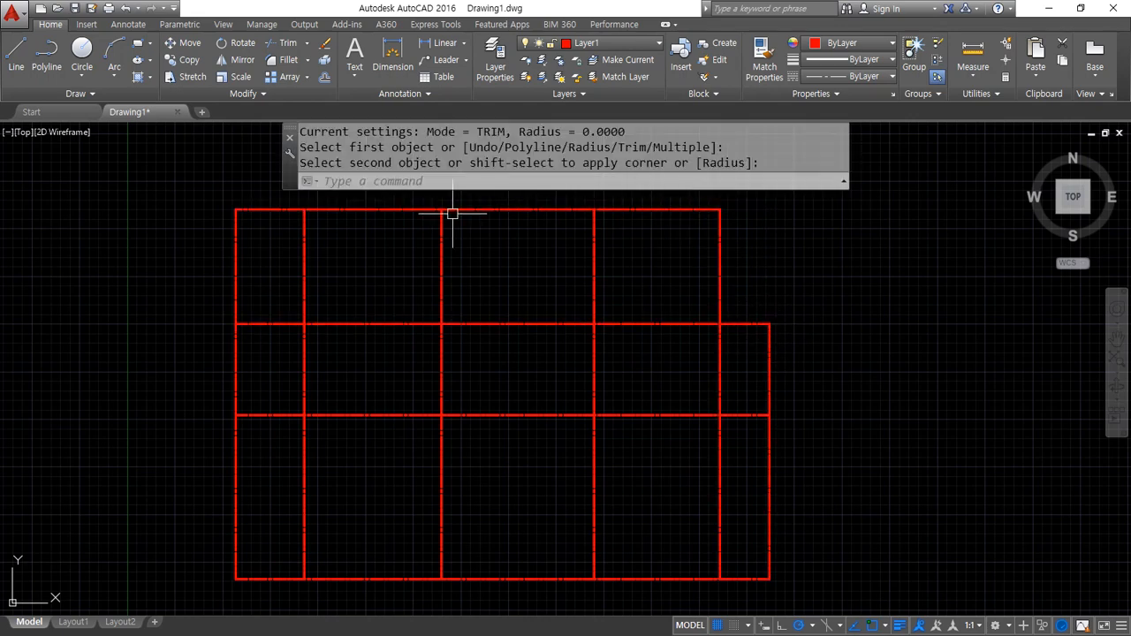
# - Fillet the centre lines at the grid's upper left into two square corners, cutting away the narrow top-left cell
pyautogui.press('Return')
pyautogui.click(317, 215)
pyautogui.click(306, 237)
pyautogui.press('Return')
pyautogui.click(247, 324)
pyautogui.click(235, 353)
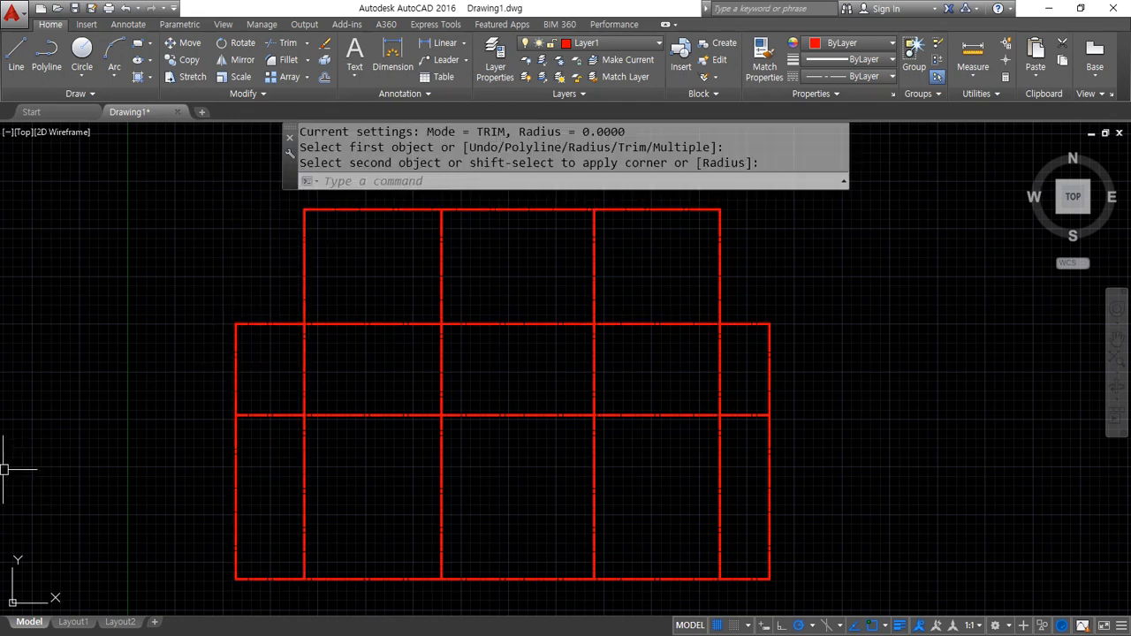
pyautogui.write('tr')
pyautogui.press('Return')
pyautogui.click(480, 324)
pyautogui.press('Return')
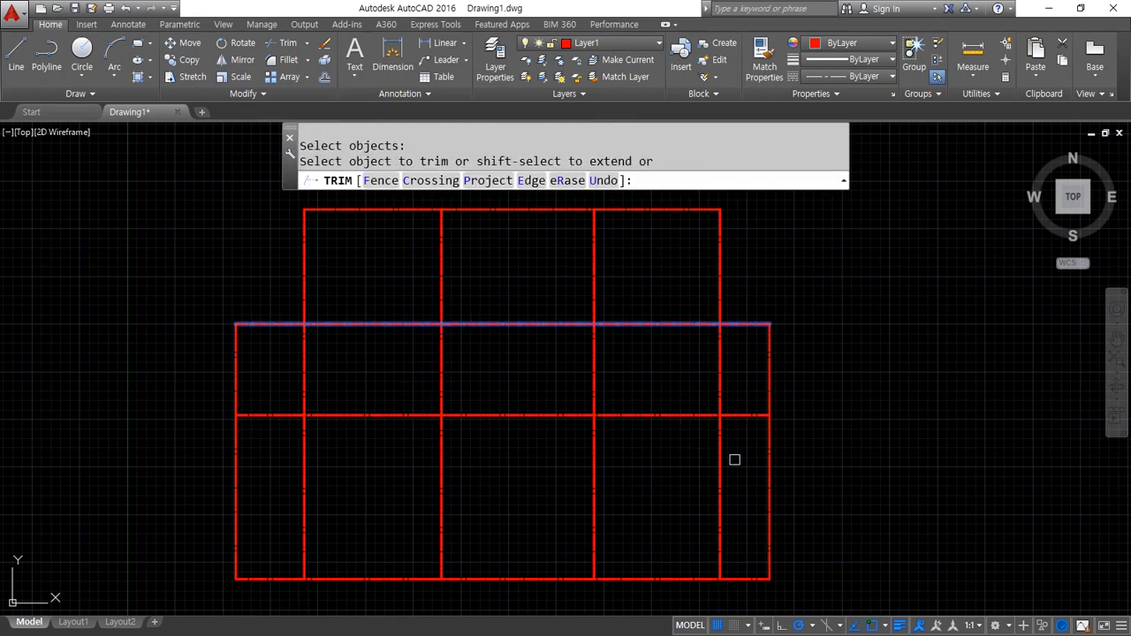
pyautogui.press('Escape')
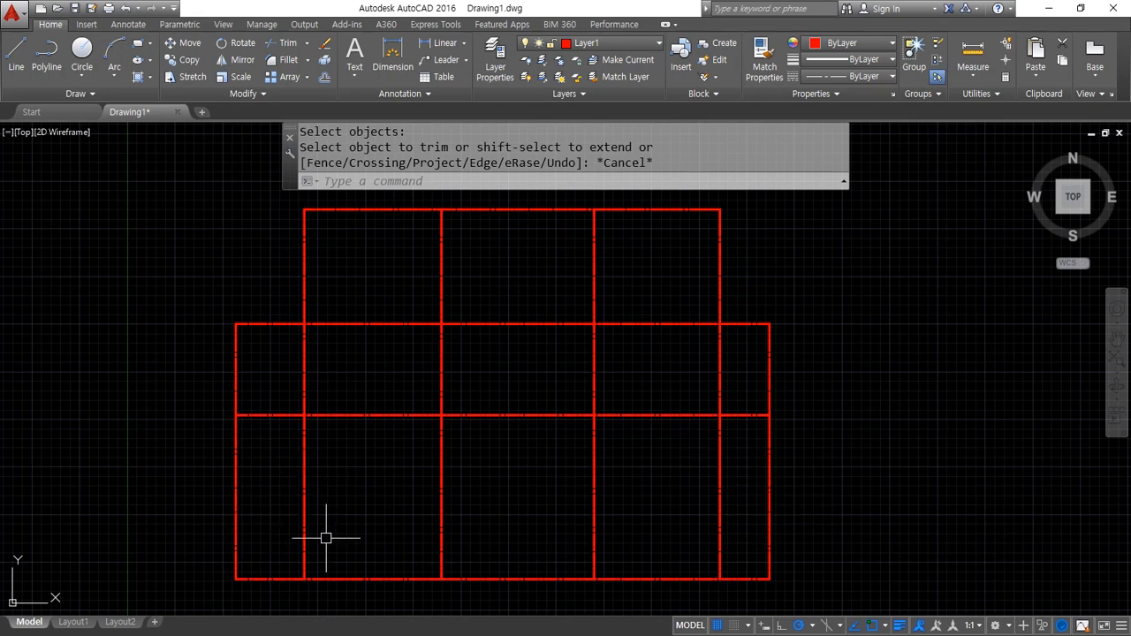
# - Trim the inner vertical centre lines below the top row of cells, down to the rightmost one's lowest segment
pyautogui.write('tr')
pyautogui.press('Return')
pyautogui.press('Return')
pyautogui.click(304, 512)
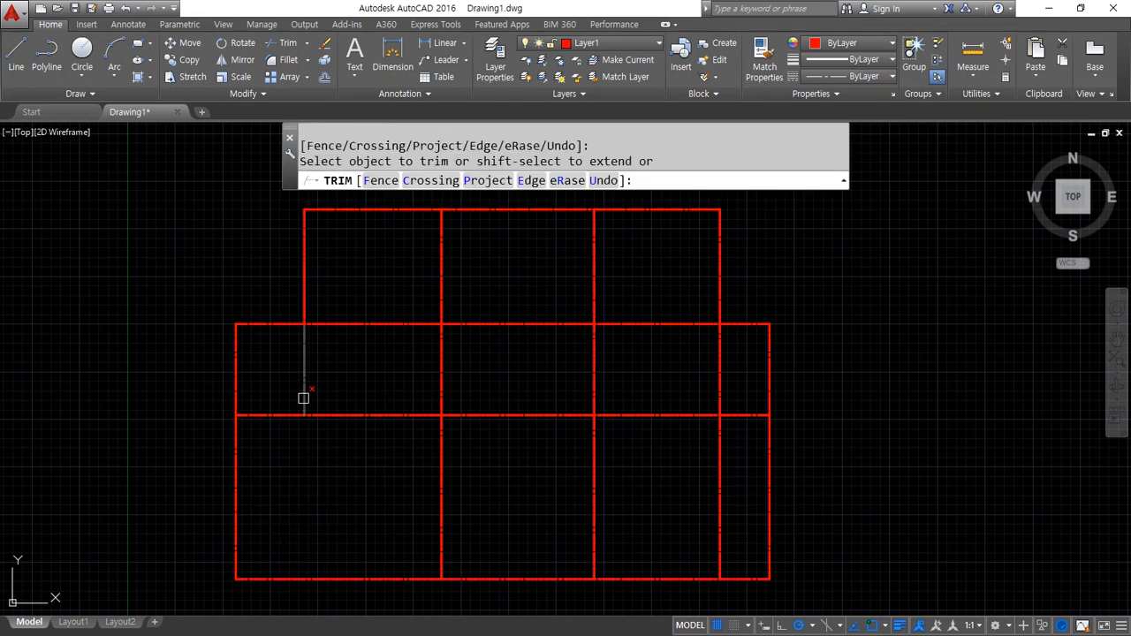
pyautogui.click(446, 483)
pyautogui.click(442, 388)
pyautogui.click(599, 512)
pyautogui.click(598, 389)
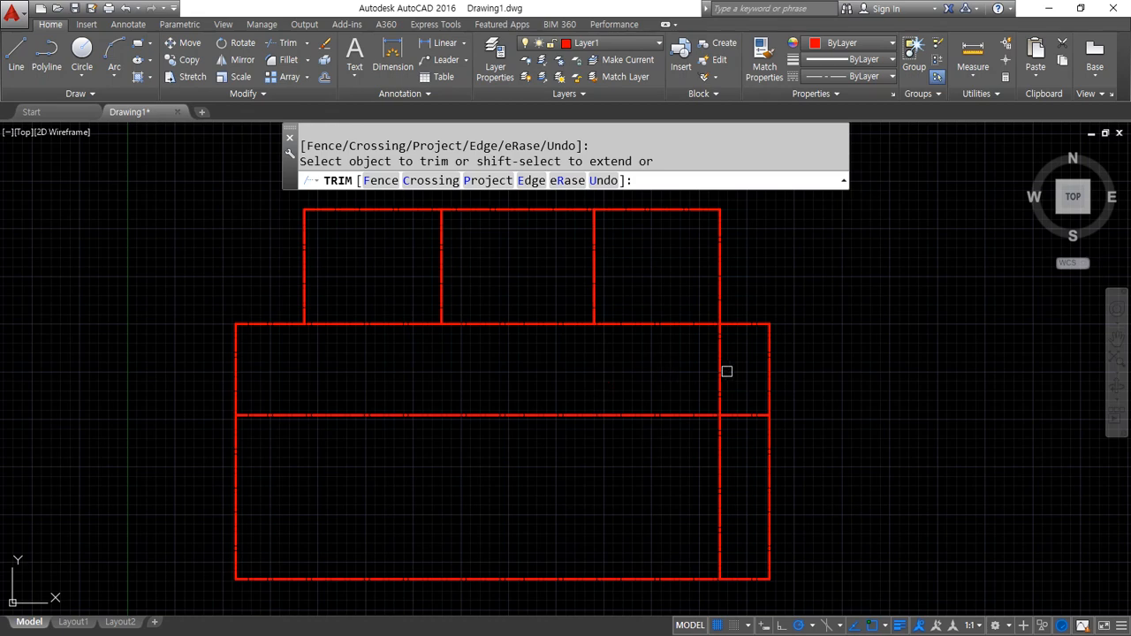
pyautogui.click(717, 377)
pyautogui.click(719, 433)
pyautogui.press('Return')
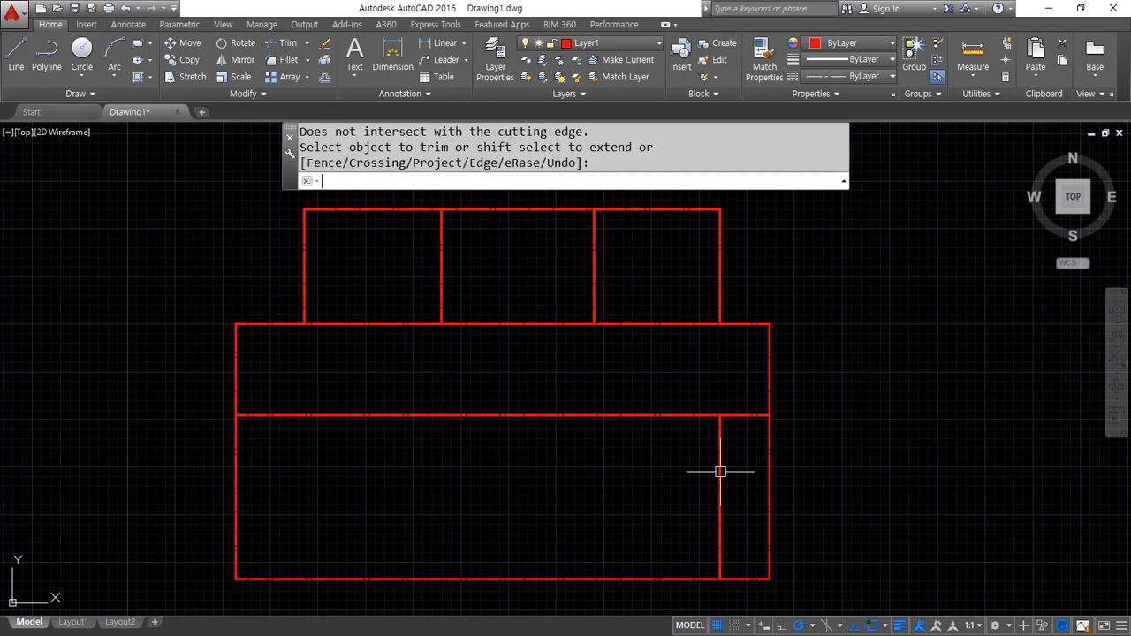
# - Erase the leftover inner vertical segment in the lowest row, near the outline's right edge
pyautogui.click(719, 481)
pyautogui.write('e')
pyautogui.press('Return')
# - Offset the lower block's inner horizontal centre line 2100 downwards
pyautogui.moveTo(591, 462); pyautogui.dragTo(567, 440, button='middle')
pyautogui.write('o')
pyautogui.press('Return')
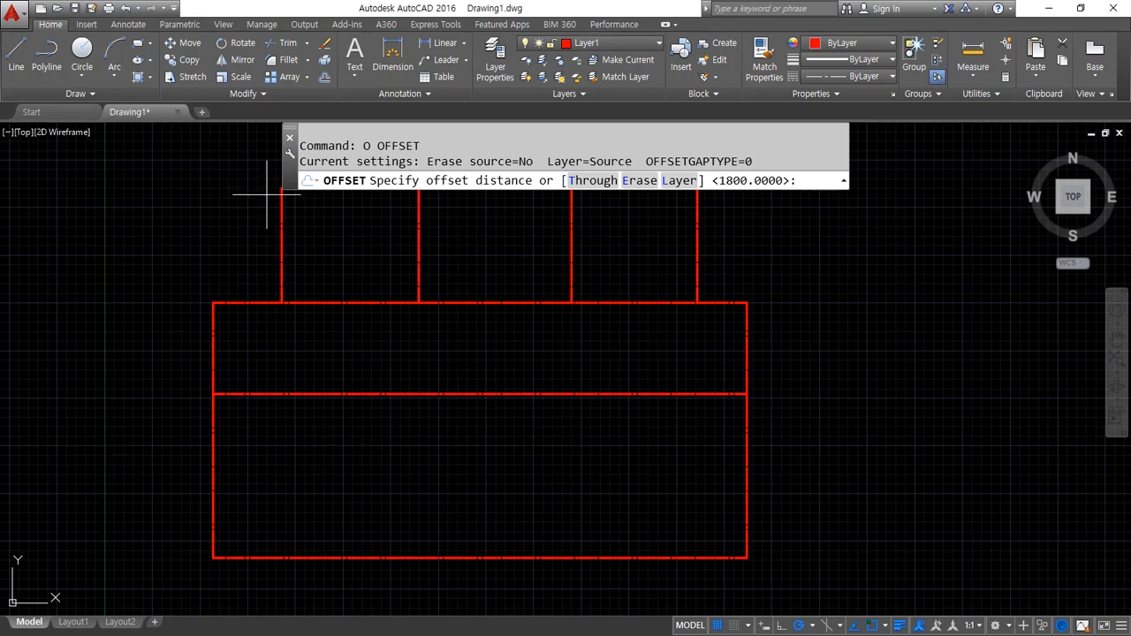
pyautogui.press('alt')
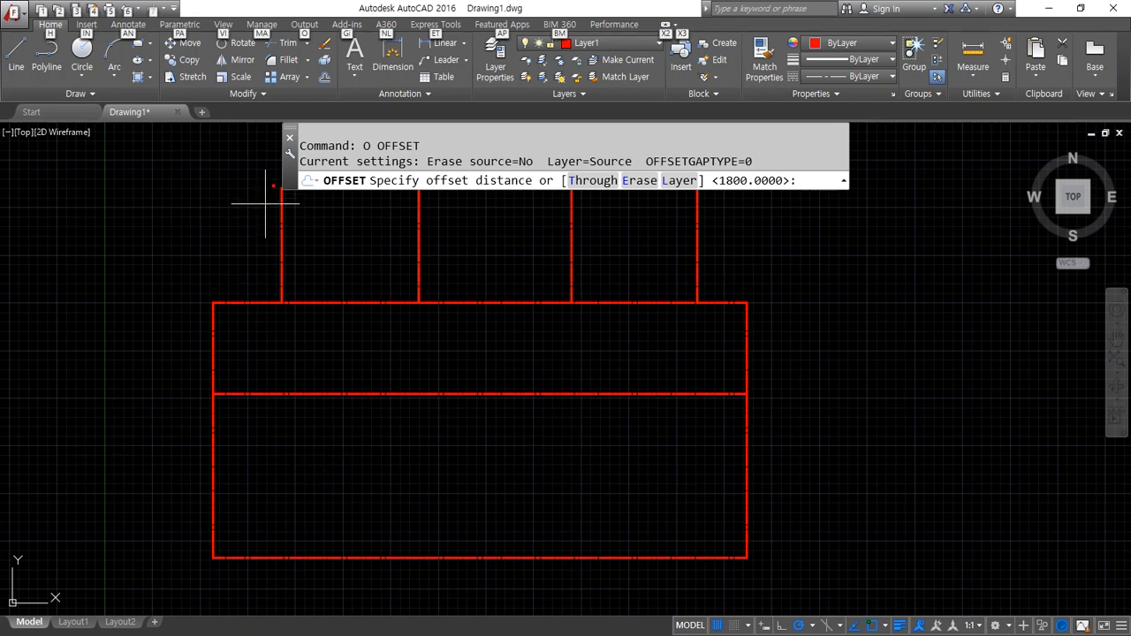
pyautogui.moveTo(270, 183); pyautogui.dragTo(233, 240)
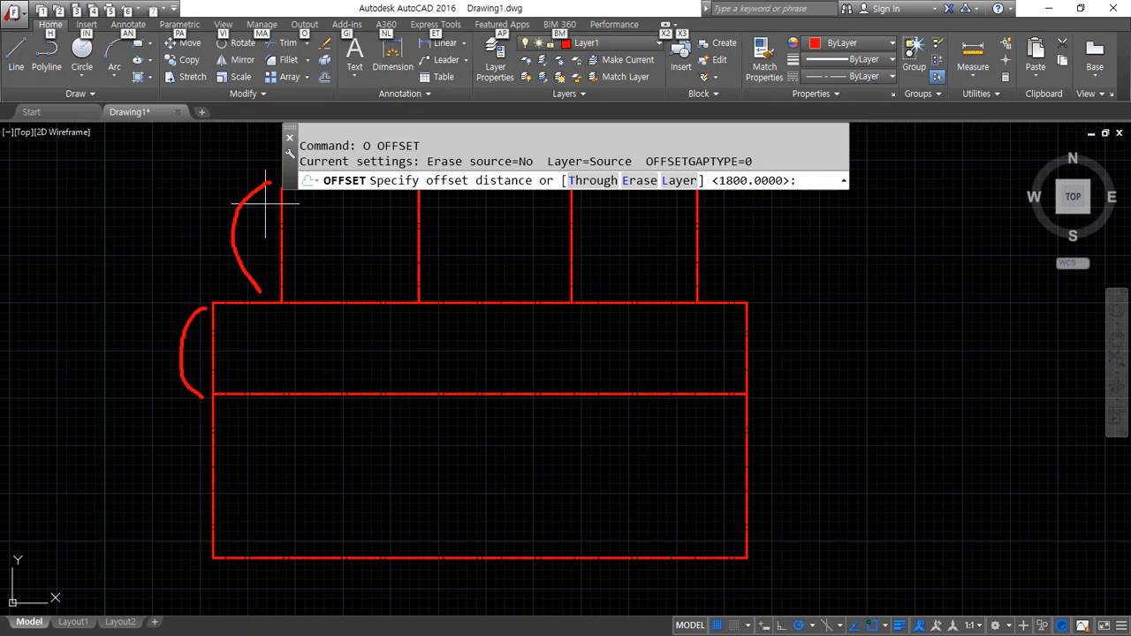
pyautogui.moveTo(206, 391); pyautogui.dragTo(181, 448)
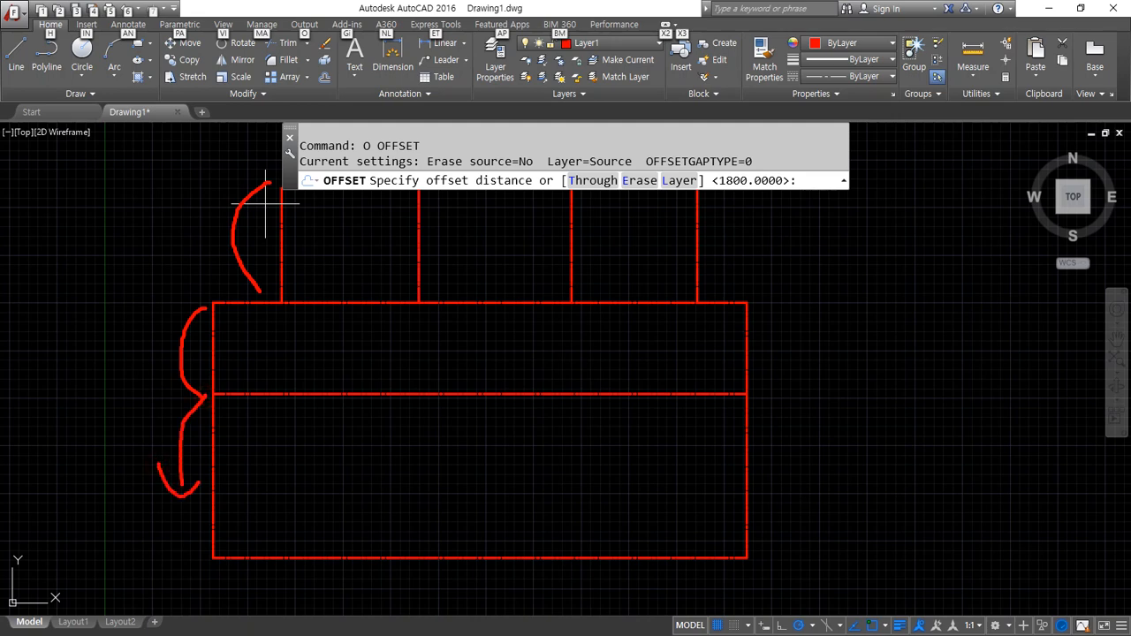
pyautogui.press('Escape')
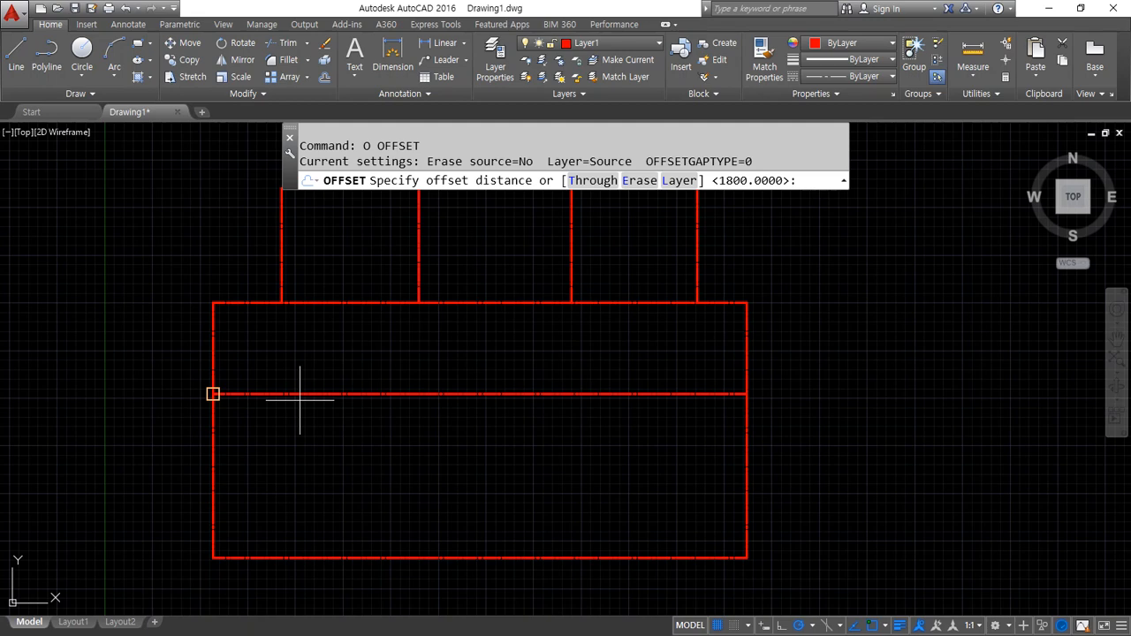
pyautogui.write('100')
pyautogui.press('Return')
pyautogui.click(271, 393)
pyautogui.click(251, 522)
pyautogui.press('Return')
# - Offset the newest horizontal centre line another 1200 downwards, towards the block's bottom edge
pyautogui.press('Return')
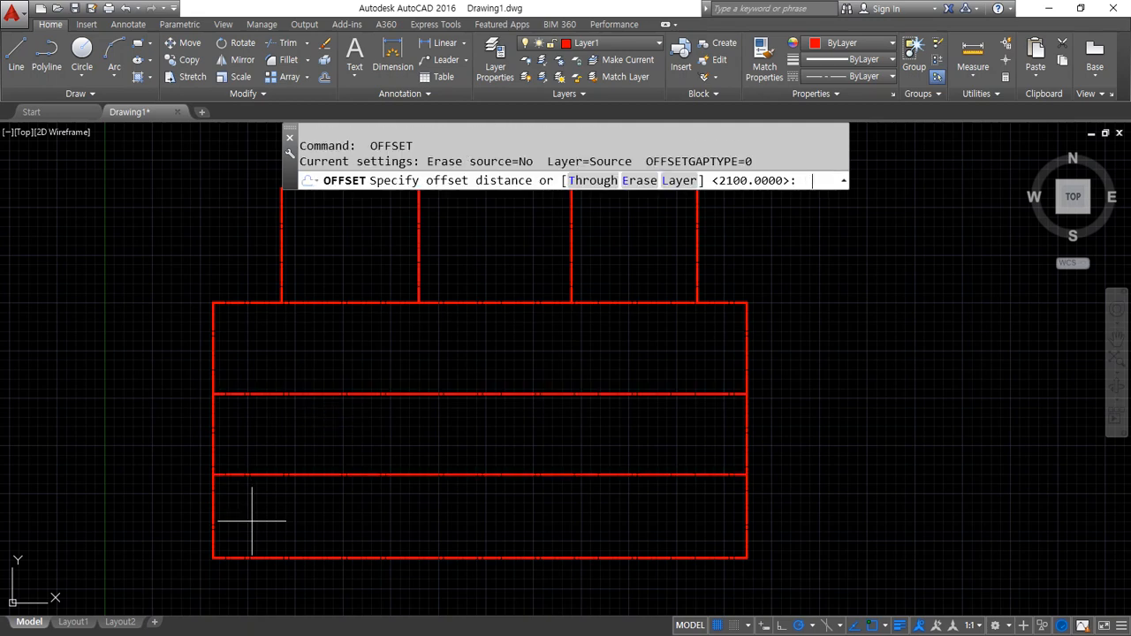
pyautogui.write('1200')
pyautogui.press('Return')
pyautogui.click(262, 474)
pyautogui.click(265, 523)
pyautogui.press('Return')
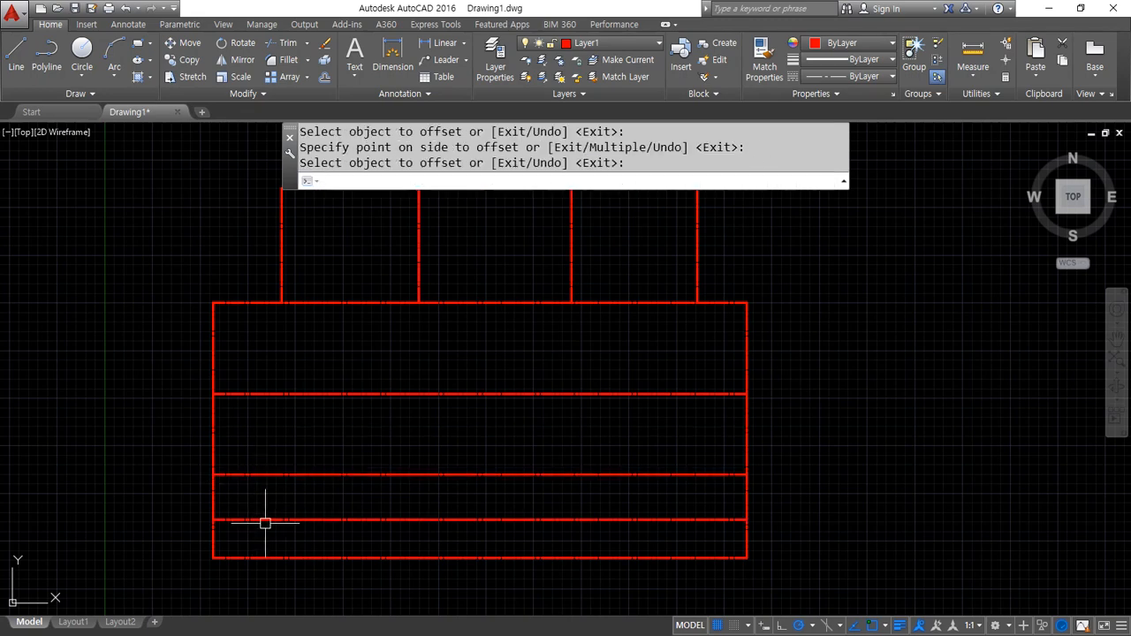
# - Offset the lower block's left edge 4200 to the right
pyautogui.moveTo(265, 523); pyautogui.dragTo(257, 474, button='middle')
pyautogui.write('o')
pyautogui.press('Return')
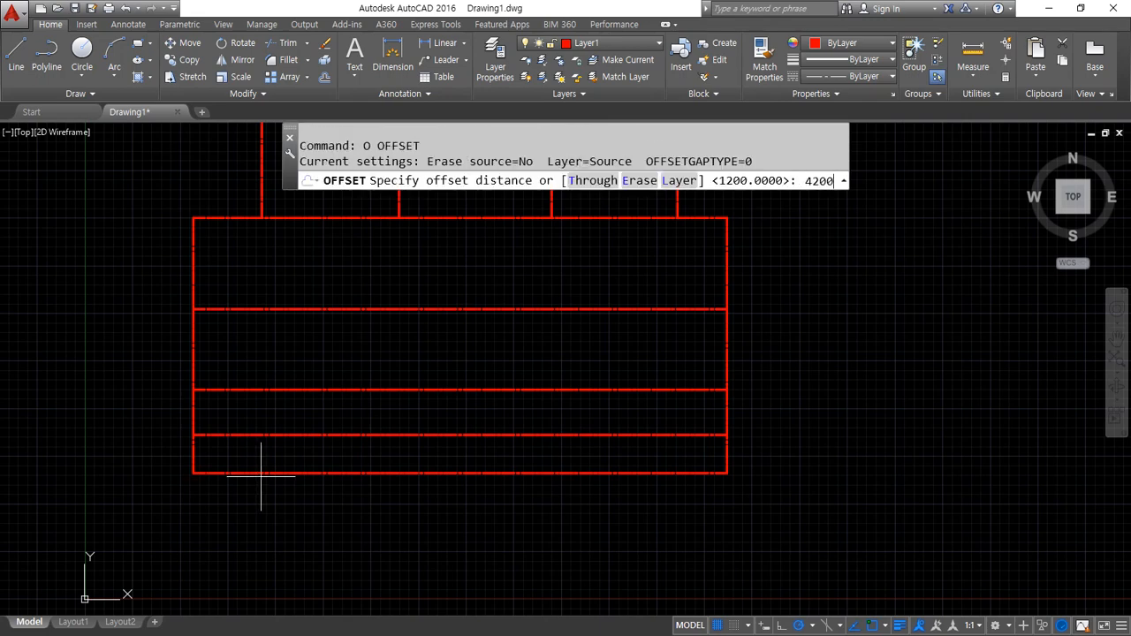
pyautogui.write('4200')
pyautogui.press('Return')
pyautogui.click(193, 455)
pyautogui.click(315, 452)
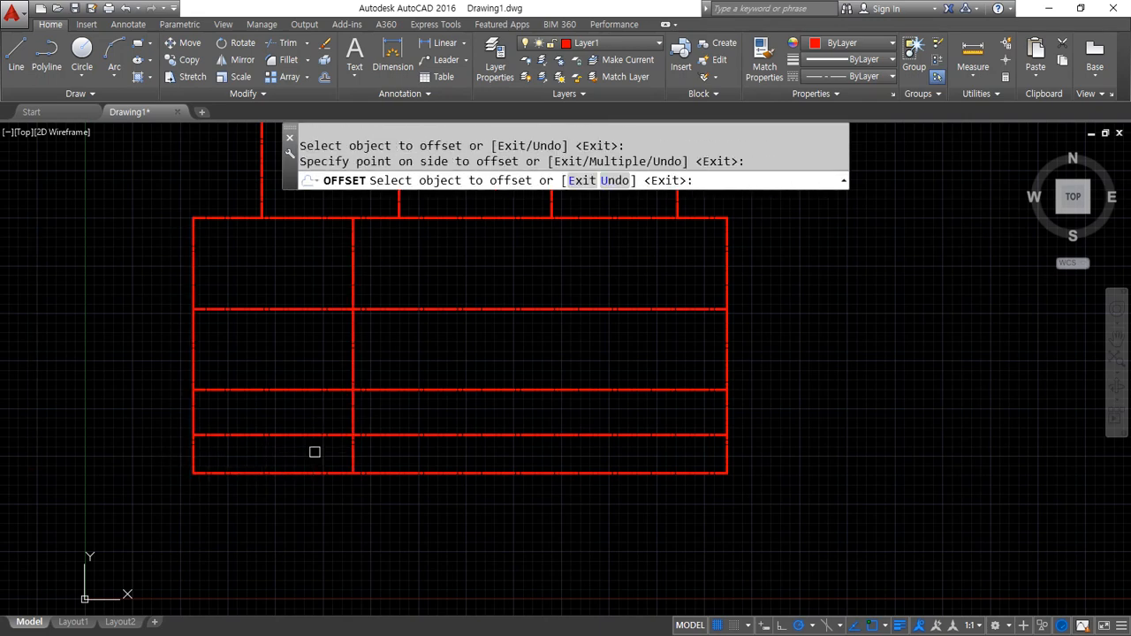
pyautogui.press('Return')
# - Offset the new inner vertical centre line 1800 to the right
pyautogui.press('Return')
pyautogui.write('180')
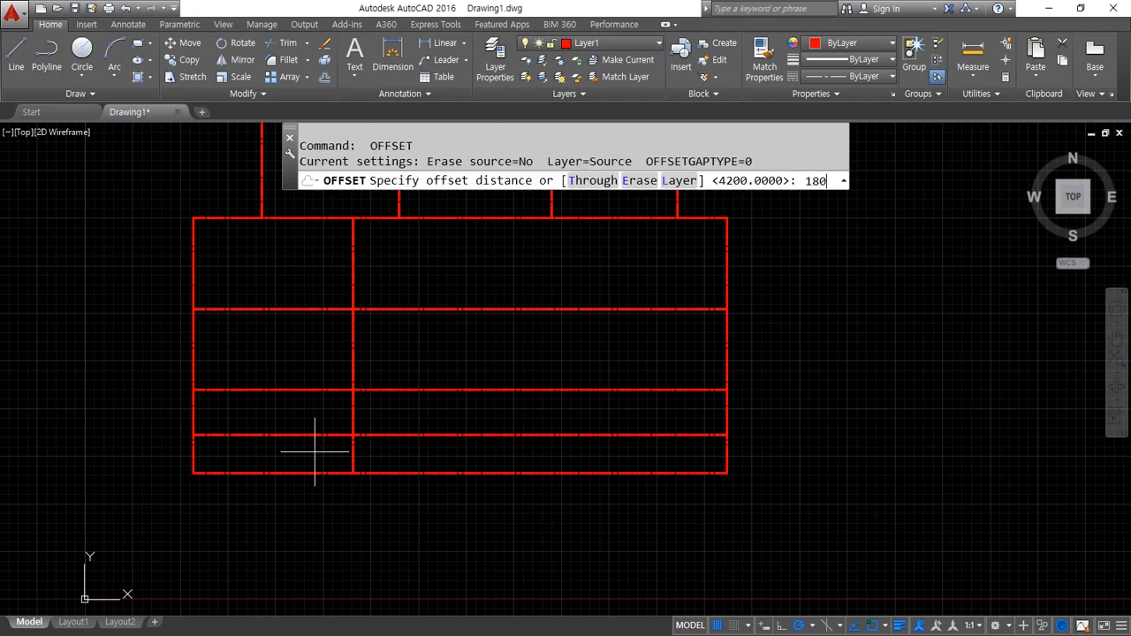
pyautogui.write('0')
pyautogui.press('Return')
pyautogui.click(353, 411)
pyautogui.click(408, 408)
pyautogui.press('Return')
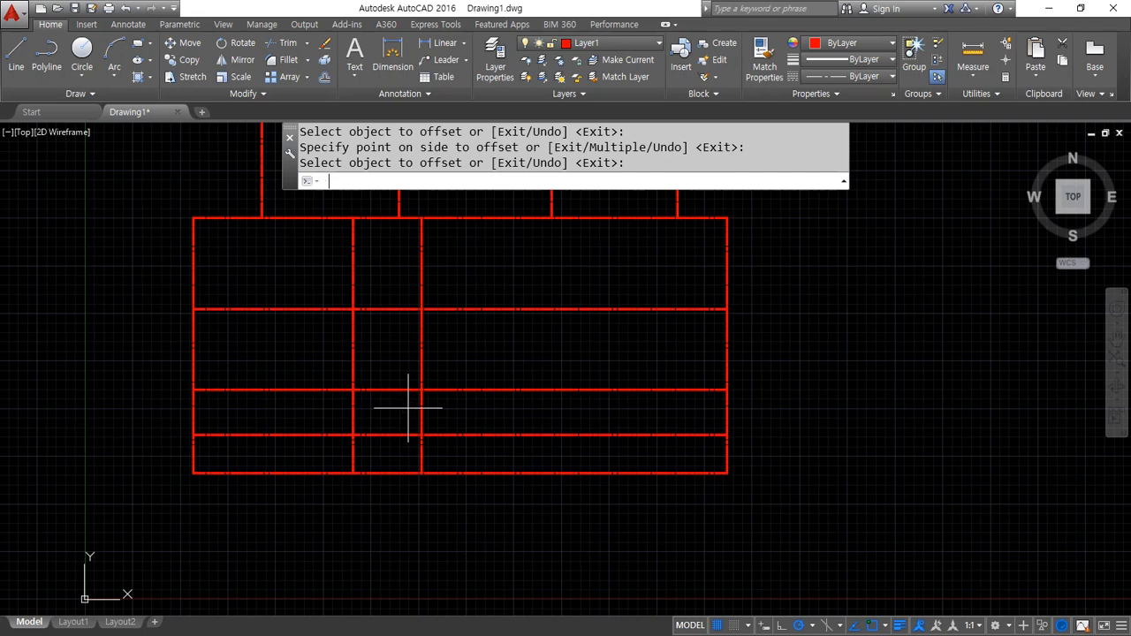
pyautogui.press('Return')
pyautogui.write('1600')
pyautogui.press('Return')
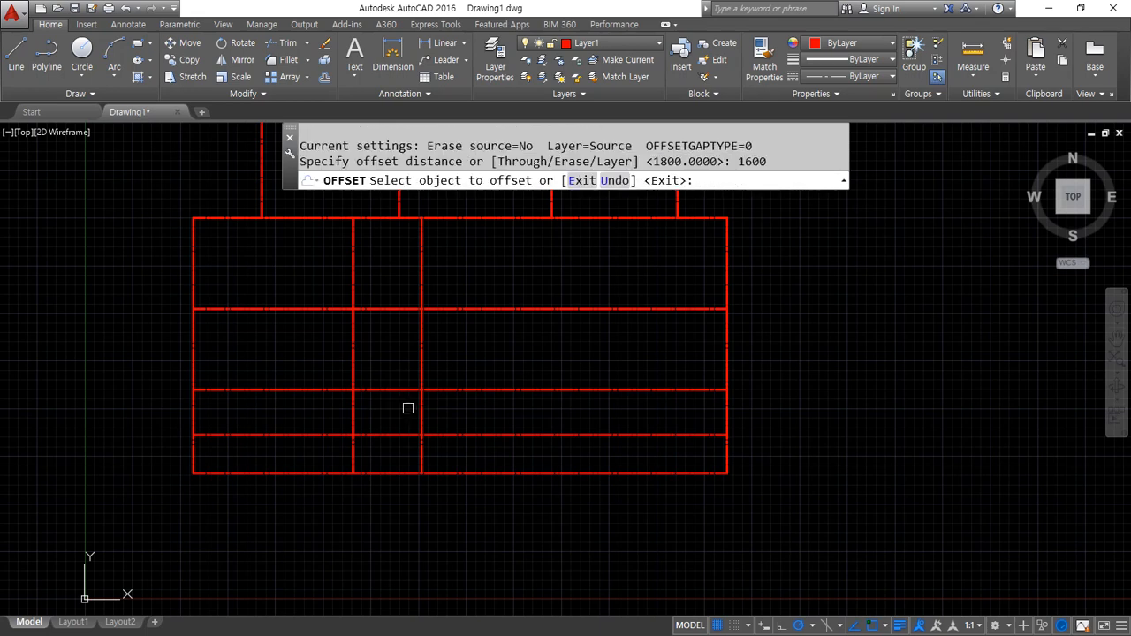
pyautogui.click(419, 417)
pyautogui.press('Return')
# - Offset the second inner vertical centre line 1900 to the right
pyautogui.press('Return')
pyautogui.write('1900')
pyautogui.press('Return')
pyautogui.click(423, 424)
pyautogui.click(540, 417)
pyautogui.press('Return')
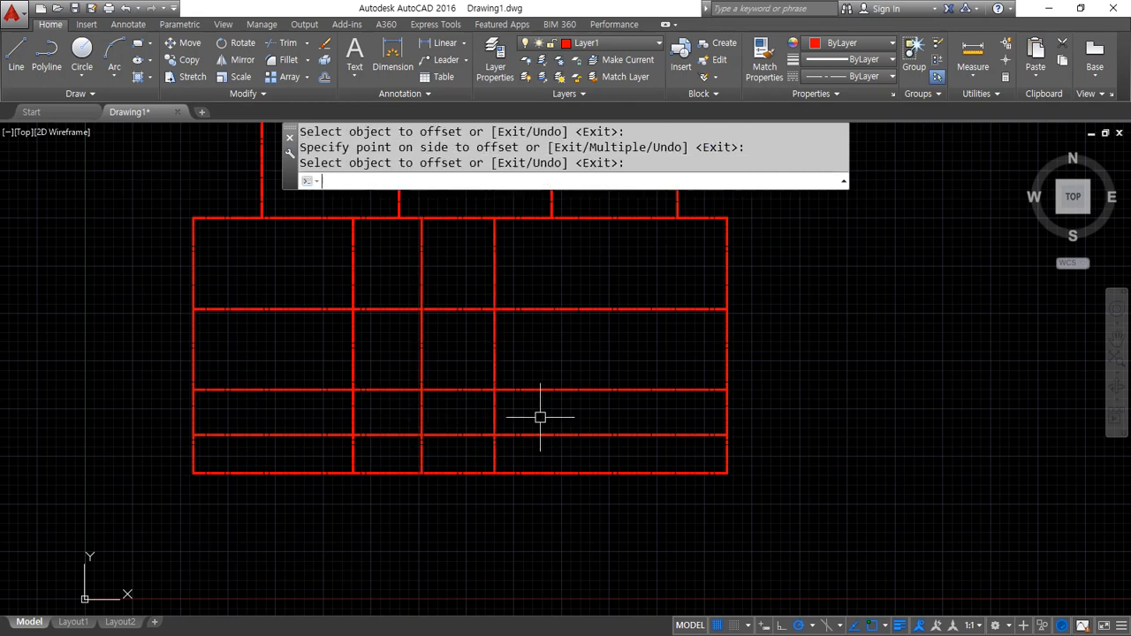
# - Measure the distance along the bottom edge from the third inner vertical line to the block's lower-right corner
pyautogui.write('di')
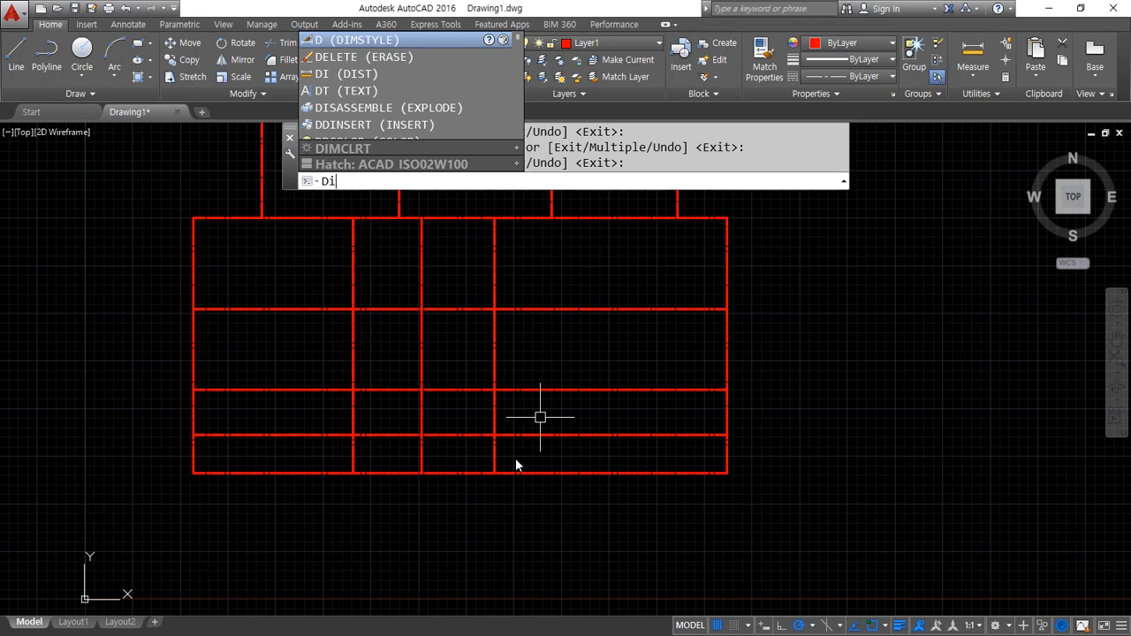
pyautogui.press('Return')
pyautogui.click(494, 473)
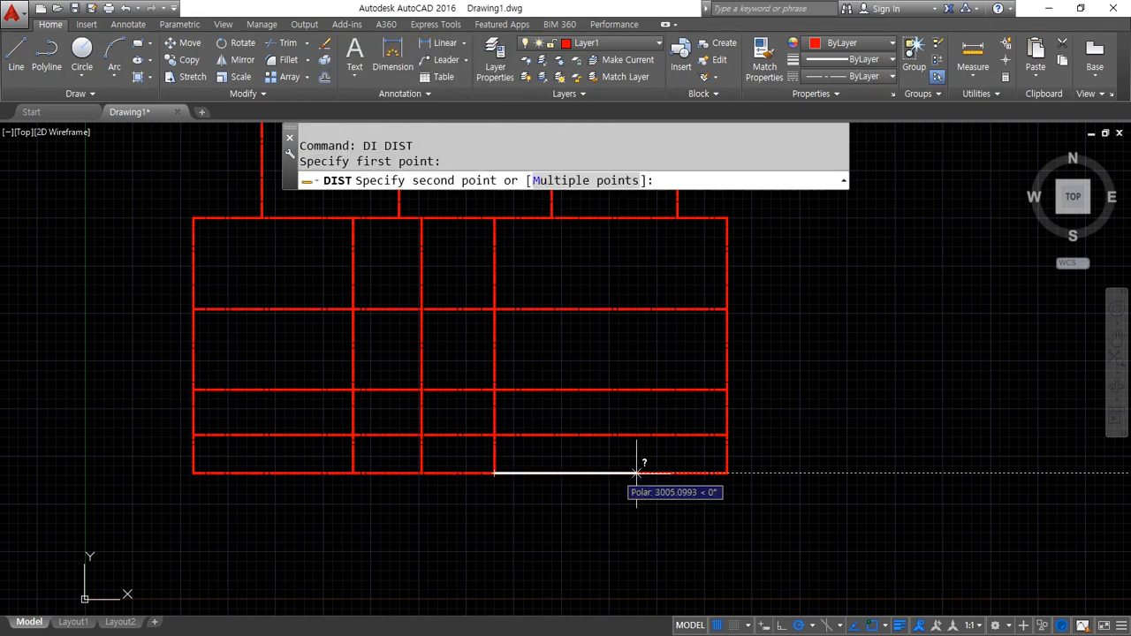
pyautogui.click(726, 473)
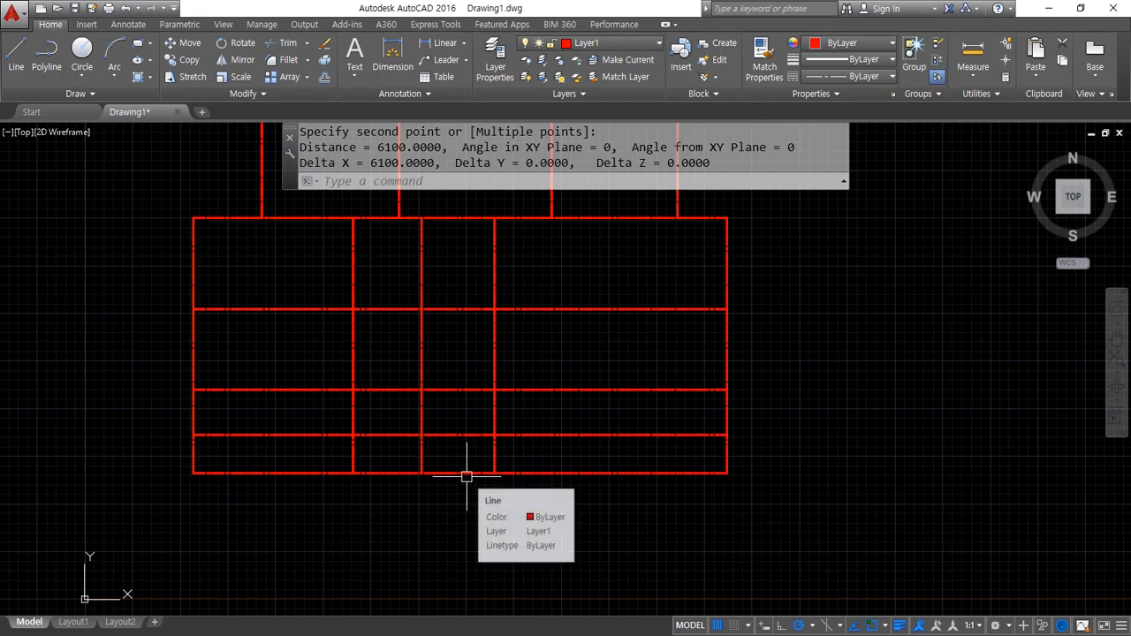
pyautogui.write('o')
pyautogui.press('Return')
pyautogui.write('1')
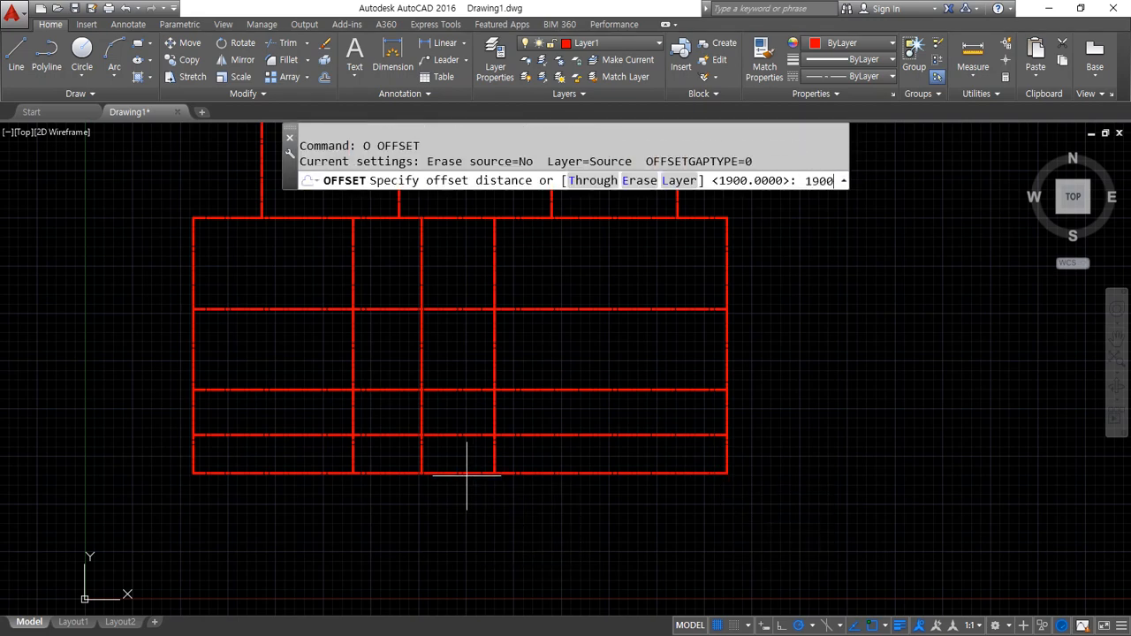
pyautogui.press('Escape')
# - Erase the three inner vertical centre lines of the lower block
pyautogui.click(530, 454)
pyautogui.click(323, 452)
pyautogui.write('e')
pyautogui.press('Return')
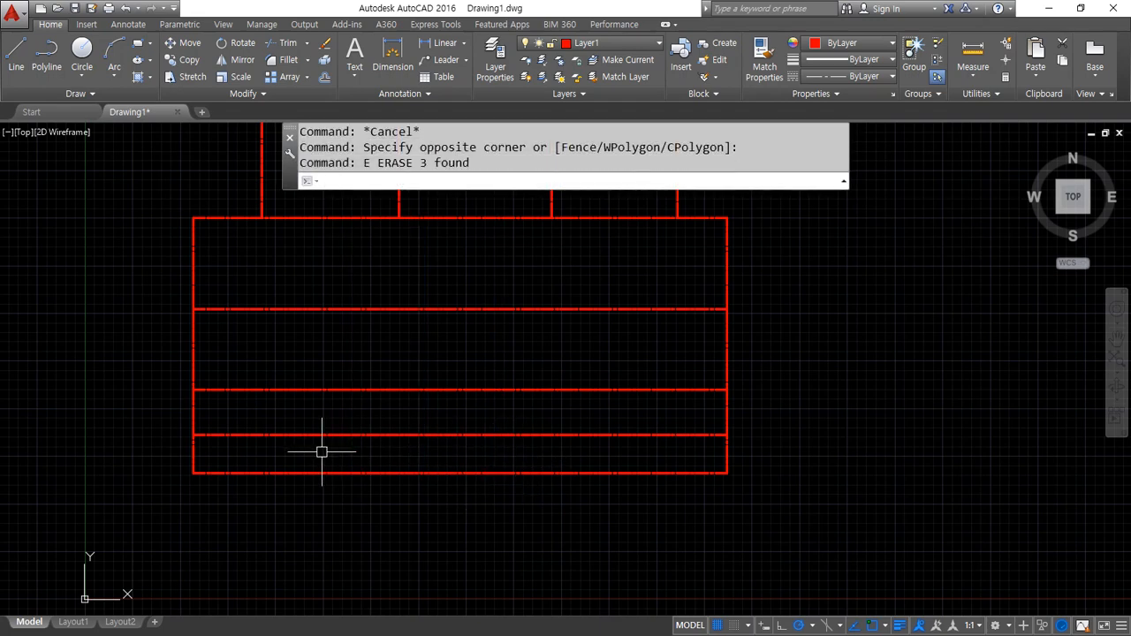
# - Offset the lower block's left edge 4200 to the right as the first inner vertical centre line
pyautogui.write('o')
pyautogui.press('Return')
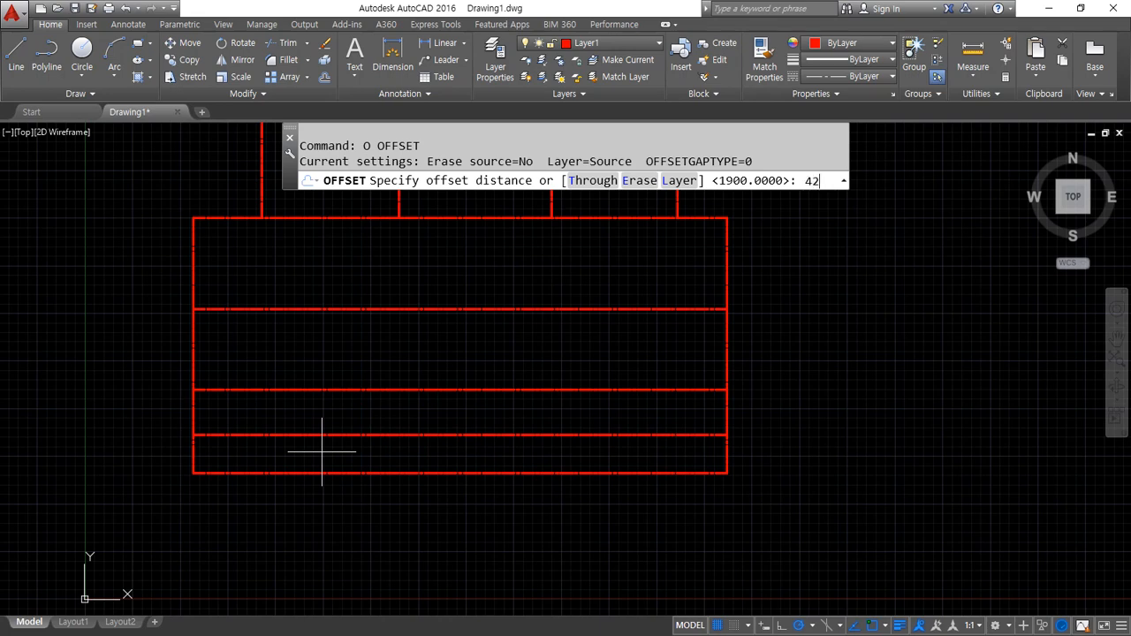
pyautogui.write('4200')
pyautogui.press('Return')
pyautogui.click(192, 361)
pyautogui.click(384, 364)
pyautogui.press('Return')
# - Offset the first inner vertical centre line 1800 to the right
pyautogui.press('Return')
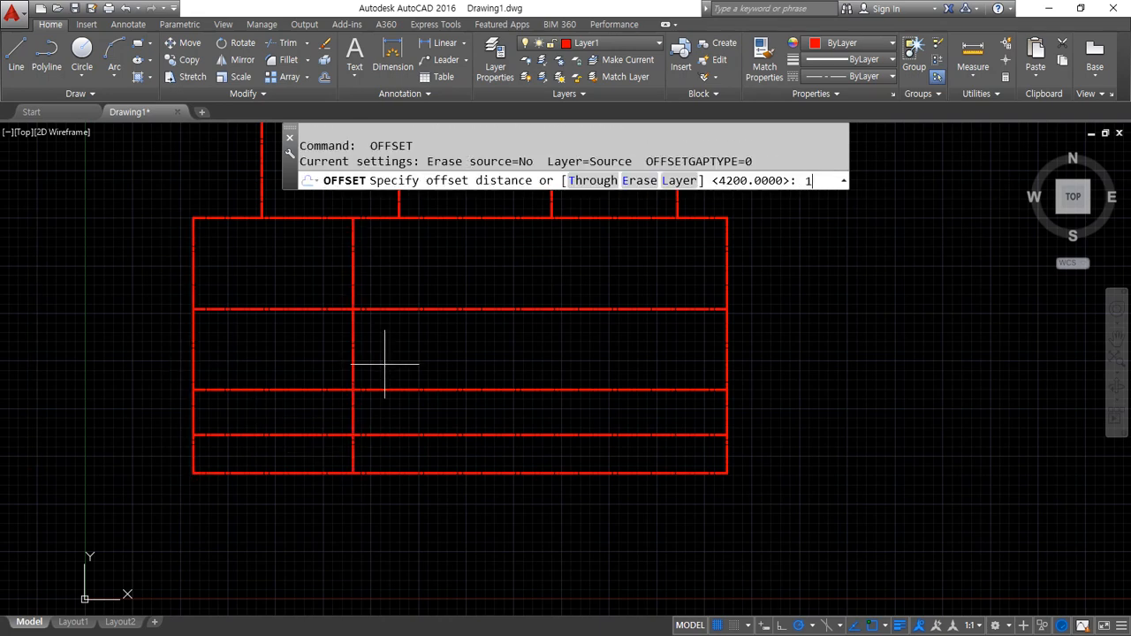
pyautogui.press('Return')
pyautogui.click(354, 367)
pyautogui.click(495, 363)
pyautogui.press('Return')
# - Offset the second inner vertical centre line 1600 to the right
pyautogui.press('Return')
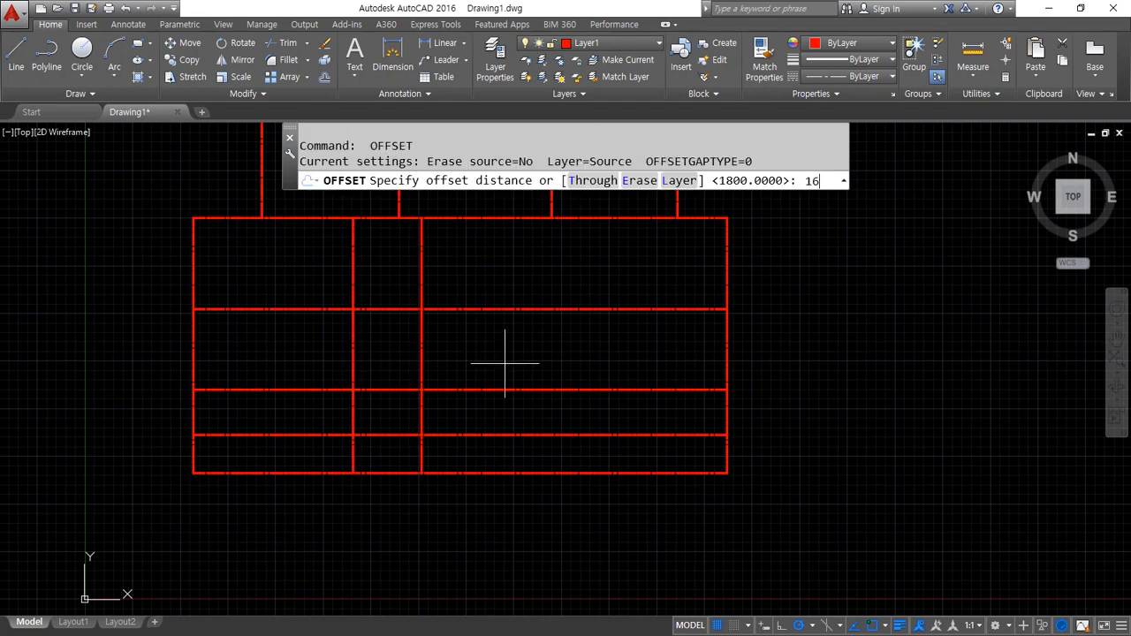
pyautogui.press('Return')
pyautogui.click(423, 367)
pyautogui.click(517, 367)
pyautogui.press('Return')
# - Offset the third inner vertical centre line 1900 to the right
pyautogui.press('Return')
pyautogui.write('1')
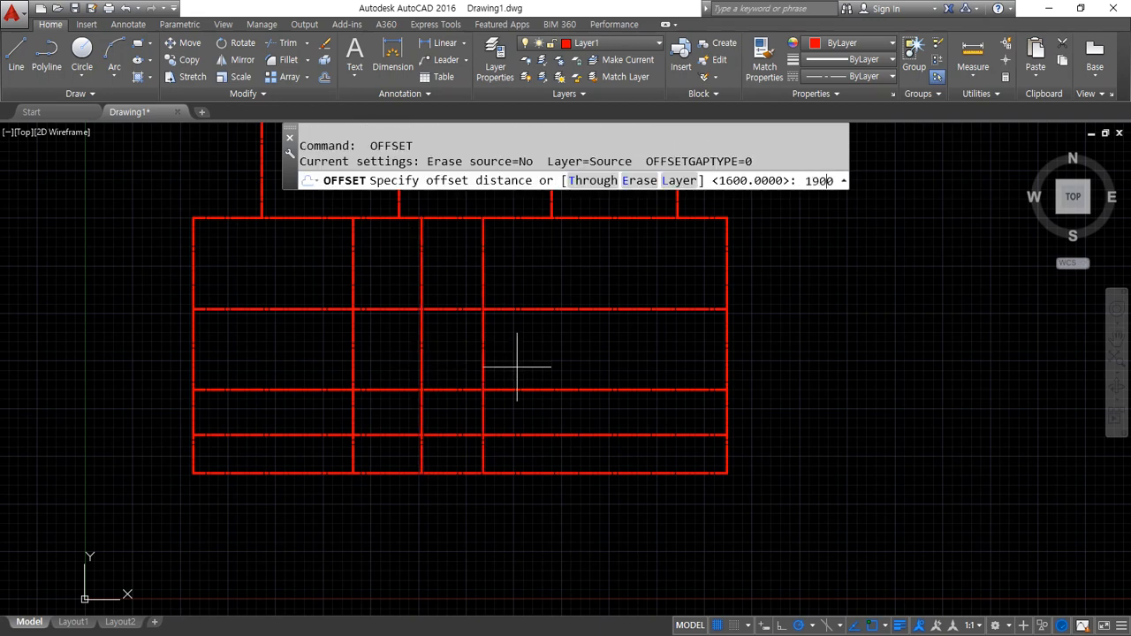
pyautogui.press('Return')
pyautogui.click(484, 371)
pyautogui.click(651, 368)
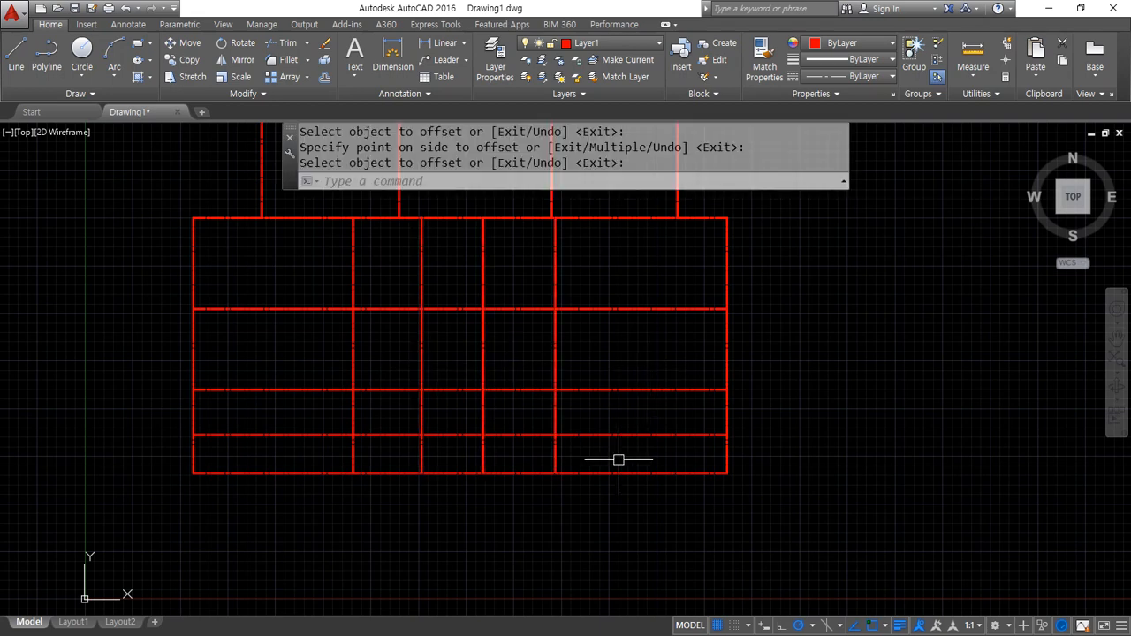
# - Measure the distance along the bottom edge between the fourth inner vertical line and the block's lower-right corner
pyautogui.write('di')
pyautogui.press('Return')
pyautogui.click(724, 463)
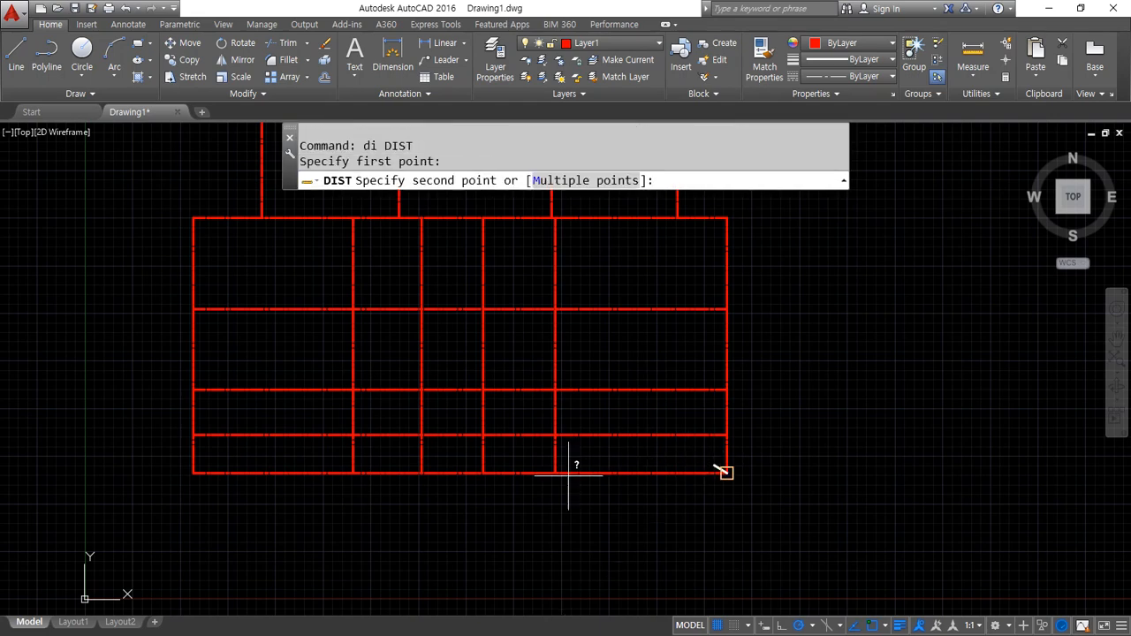
pyautogui.click(555, 471)
pyautogui.press('Escape')
pyautogui.press('Return')
pyautogui.click(555, 467)
pyautogui.press('Escape')
pyautogui.press('Return')
pyautogui.click(555, 471)
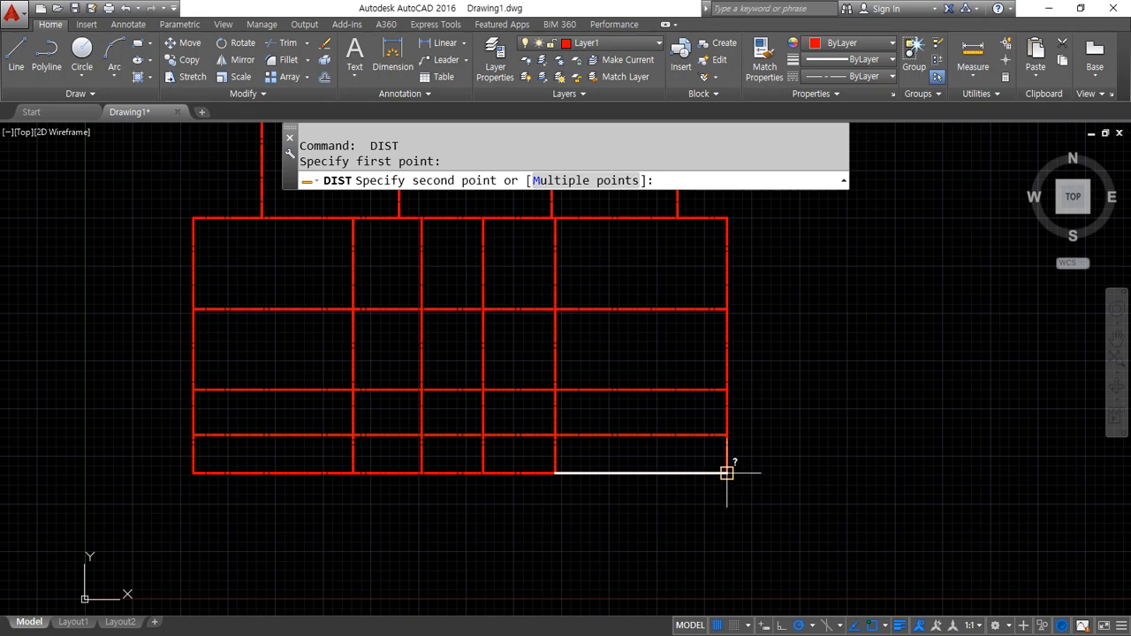
pyautogui.click(726, 471)
pyautogui.press('Escape')
pyautogui.press('Escape')
pyautogui.press('Escape')
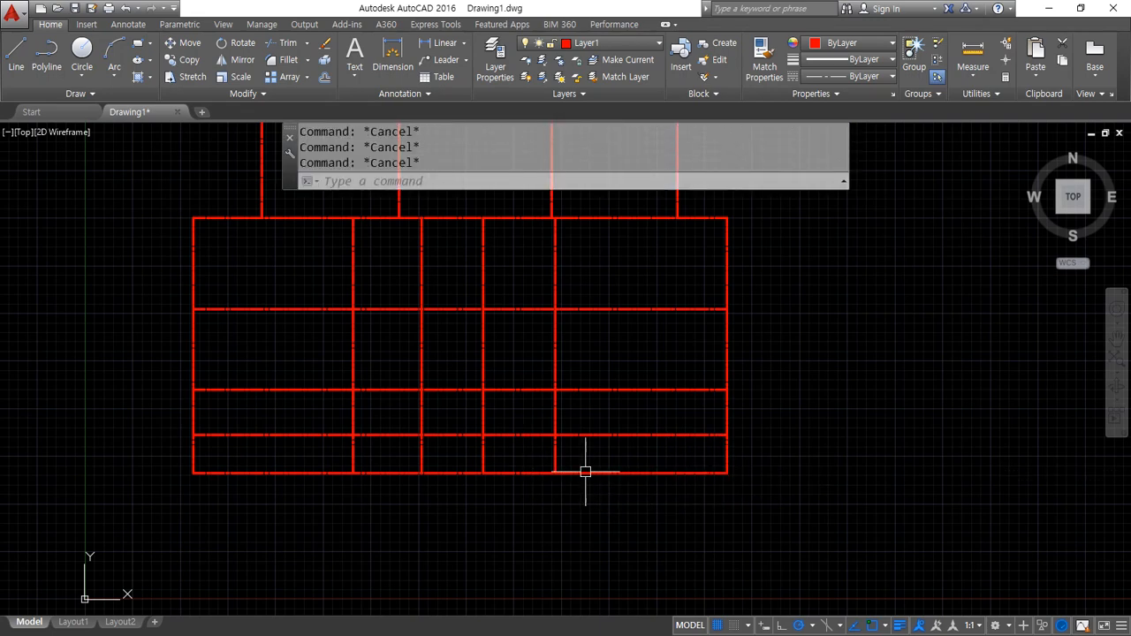
# - Fillet the bottom edge with the fourth inner vertical line, and the horizontal line above it with the third, into square corners
pyautogui.write('f')
pyautogui.press('Return')
pyautogui.click(592, 473)
pyautogui.click(558, 466)
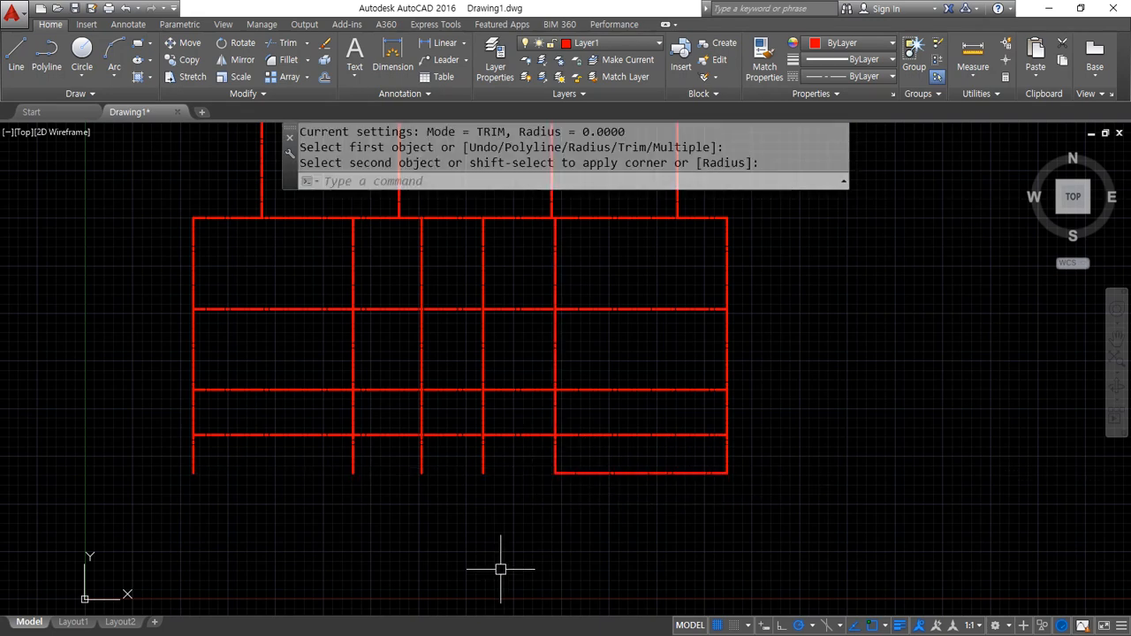
pyautogui.press('Return')
pyautogui.click(503, 435)
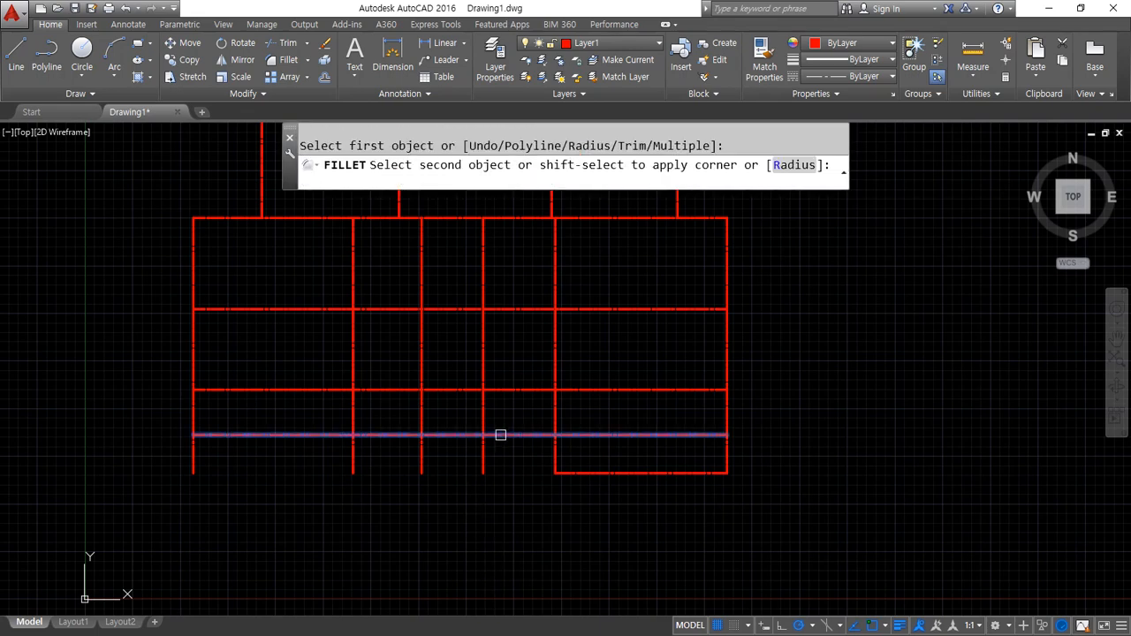
pyautogui.click(485, 416)
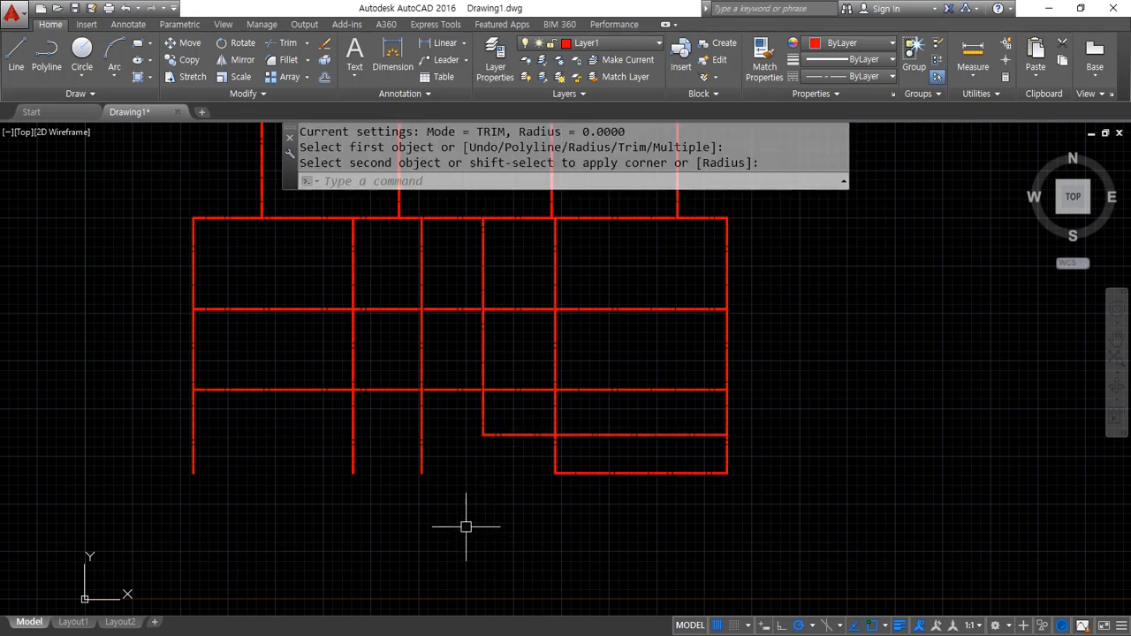
# - Trim the vertical ends hanging below the lower-left outline and the horizontal segment crossing the large left room
pyautogui.write('tr')
pyautogui.press('Return')
pyautogui.press('Return')
pyautogui.click(467, 555)
pyautogui.click(151, 446)
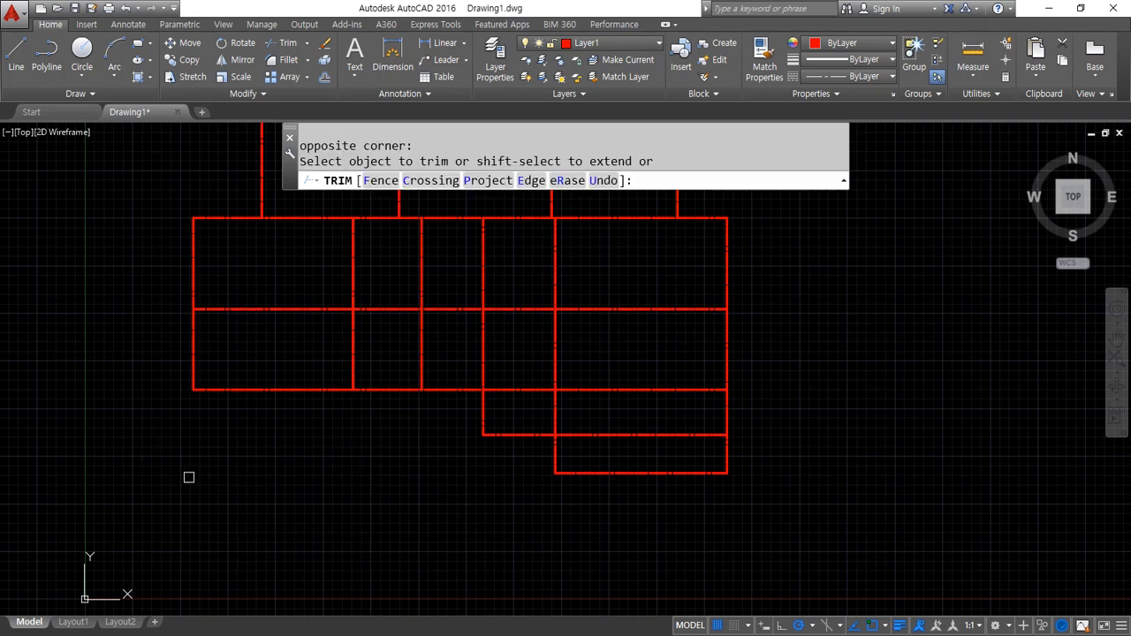
pyautogui.click(295, 310)
pyautogui.moveTo(434, 278); pyautogui.dragTo(389, 303, button='middle')
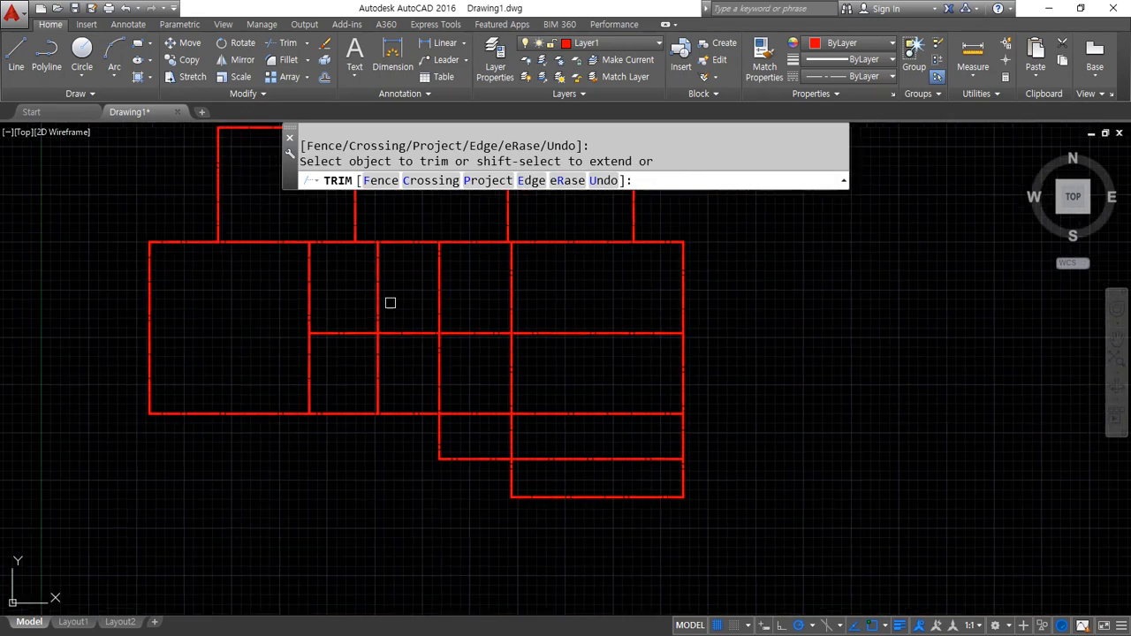
pyautogui.press('Escape')
pyautogui.write('f')
pyautogui.press('Return')
pyautogui.press('Escape')
# - Trim the upper parts of the second and third inner verticals and the middle horizontal line between the second and fourth verticals
pyautogui.write('tr')
pyautogui.press('Return')
pyautogui.press('Return')
pyautogui.click(378, 304)
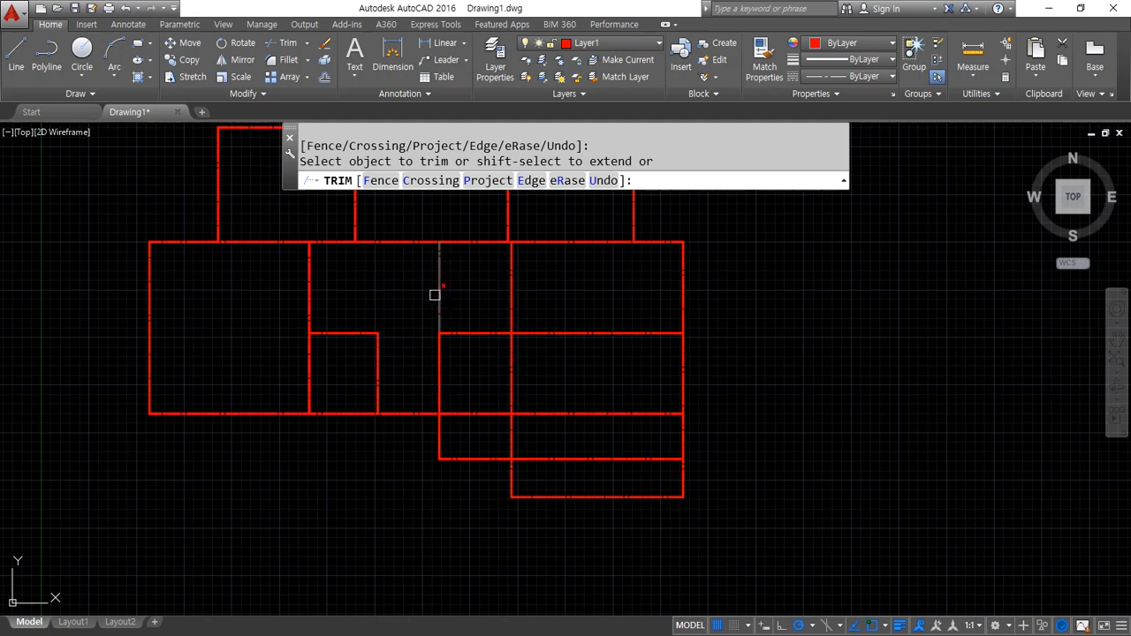
pyautogui.click(466, 333)
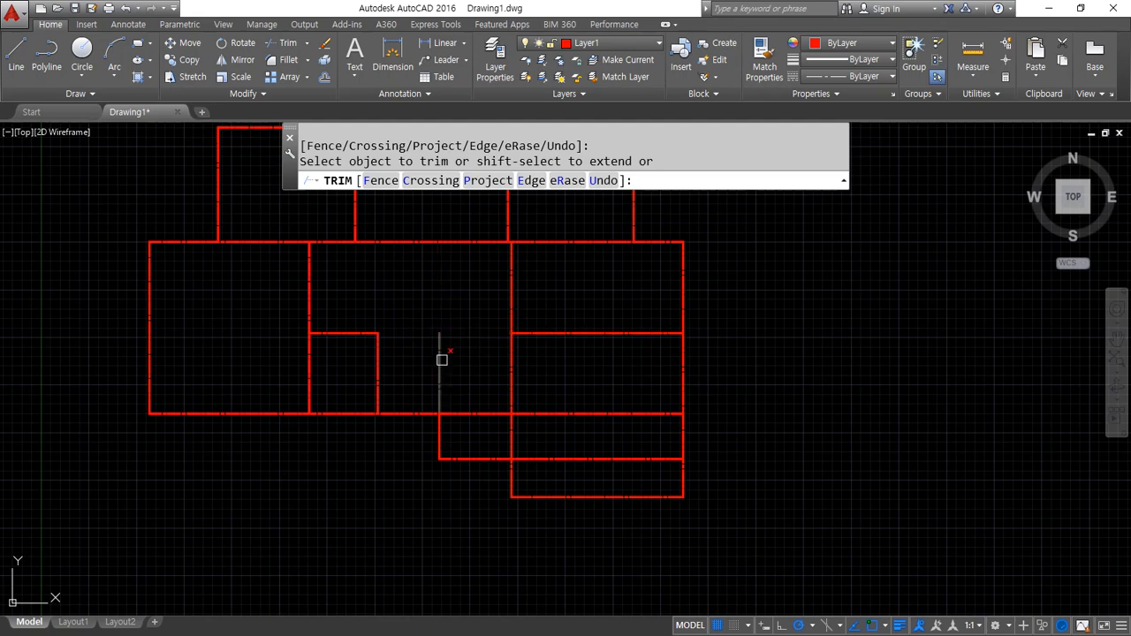
# - Trim the rest of the third vertical above the lower outline and the segments crossing and closing off the large lower-right room
pyautogui.click(631, 469)
pyautogui.click(570, 354)
pyautogui.click(513, 376)
pyautogui.moveTo(566, 369); pyautogui.dragTo(442, 397, button='middle')
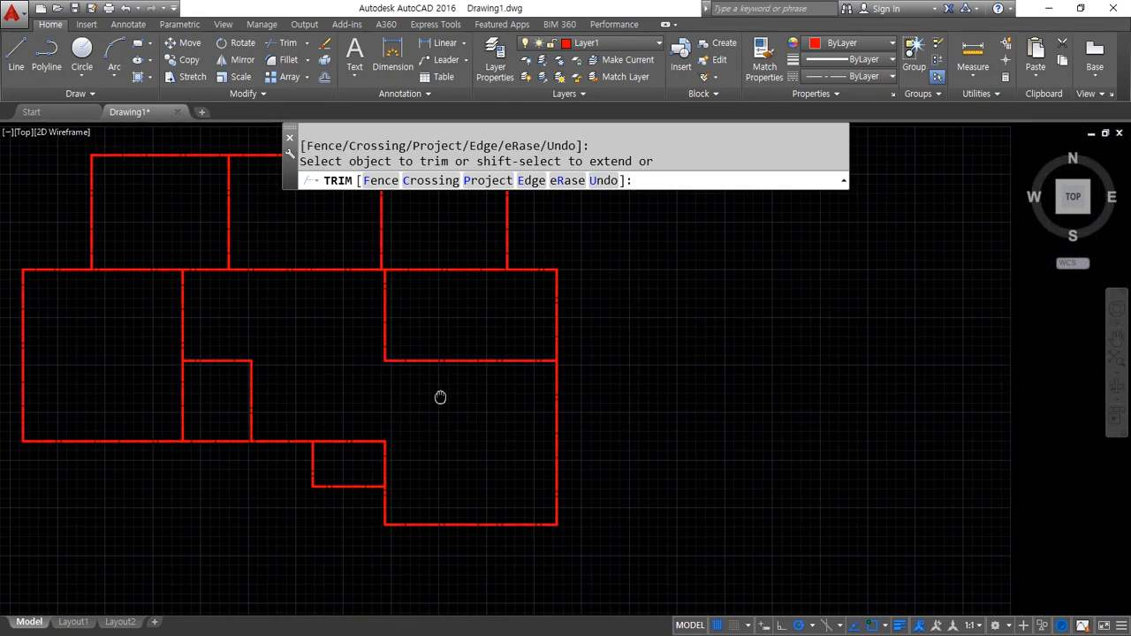
pyautogui.press('Return')
pyautogui.moveTo(479, 308); pyautogui.dragTo(484, 324, button='middle')
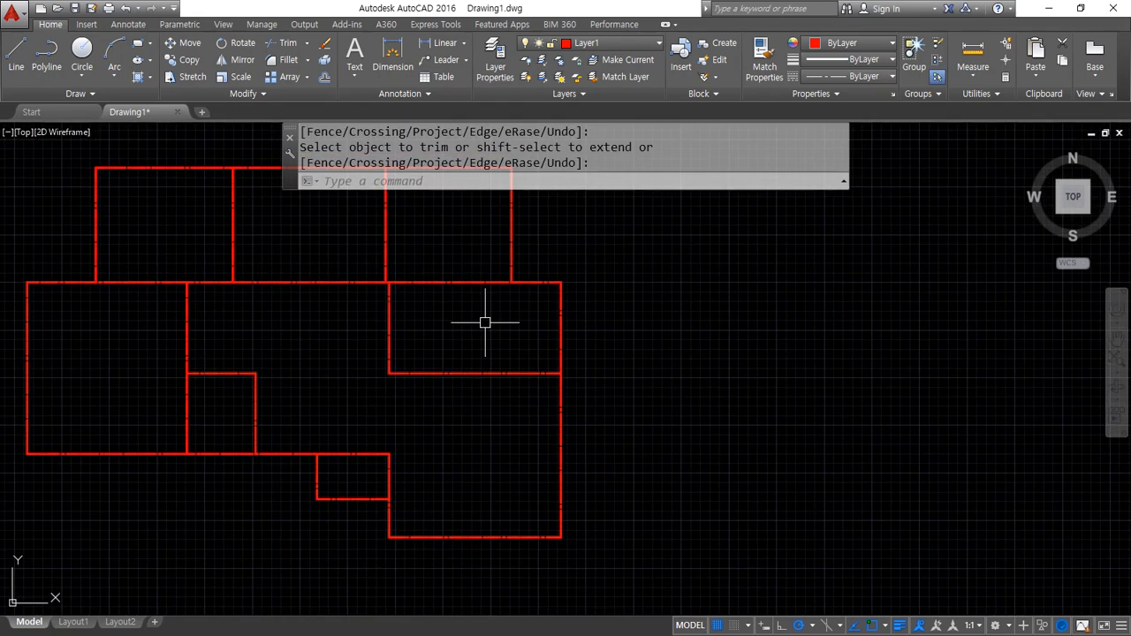
# - Draw a helper line along the long horizontal wall between the bottom ends of the upper-right room's two vertical walls
pyautogui.scroll(5, 437, 305)
pyautogui.write('1')
pyautogui.scroll(2, 379, 322)
pyautogui.press('Return')
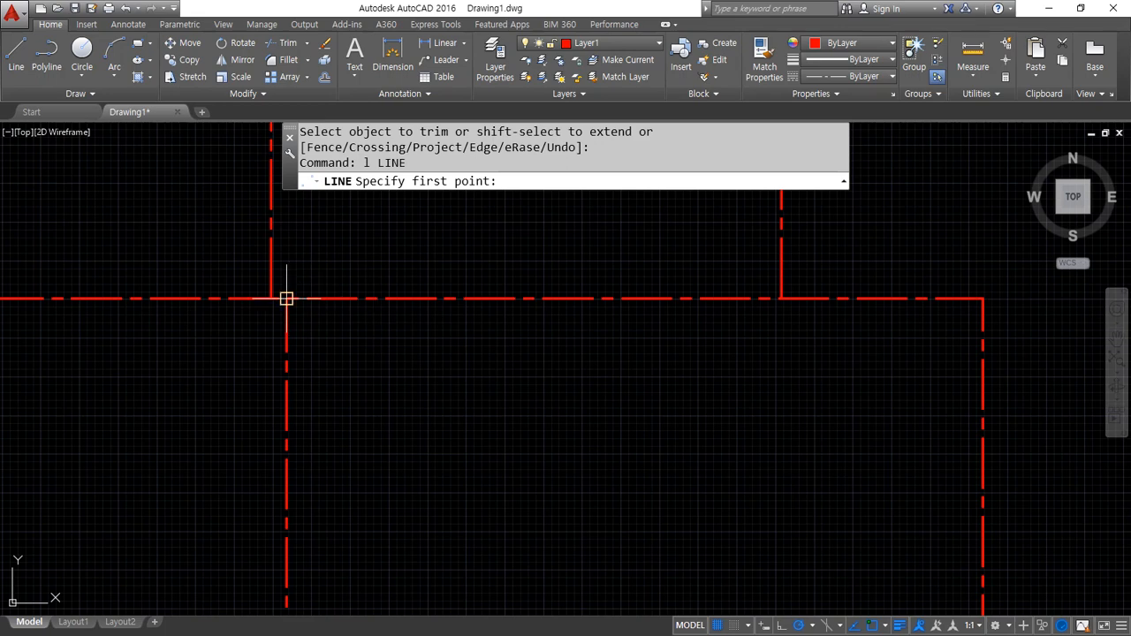
pyautogui.click(271, 298)
pyautogui.click(781, 299)
pyautogui.press('Return')
pyautogui.scroll(-3, 571, 371)
pyautogui.moveTo(571, 371); pyautogui.dragTo(559, 334, button='middle')
# - Draw a vertical line from the helper line's midpoint down to the bottom line of the room below
pyautogui.write('l')
pyautogui.press('Return')
pyautogui.write('mi')
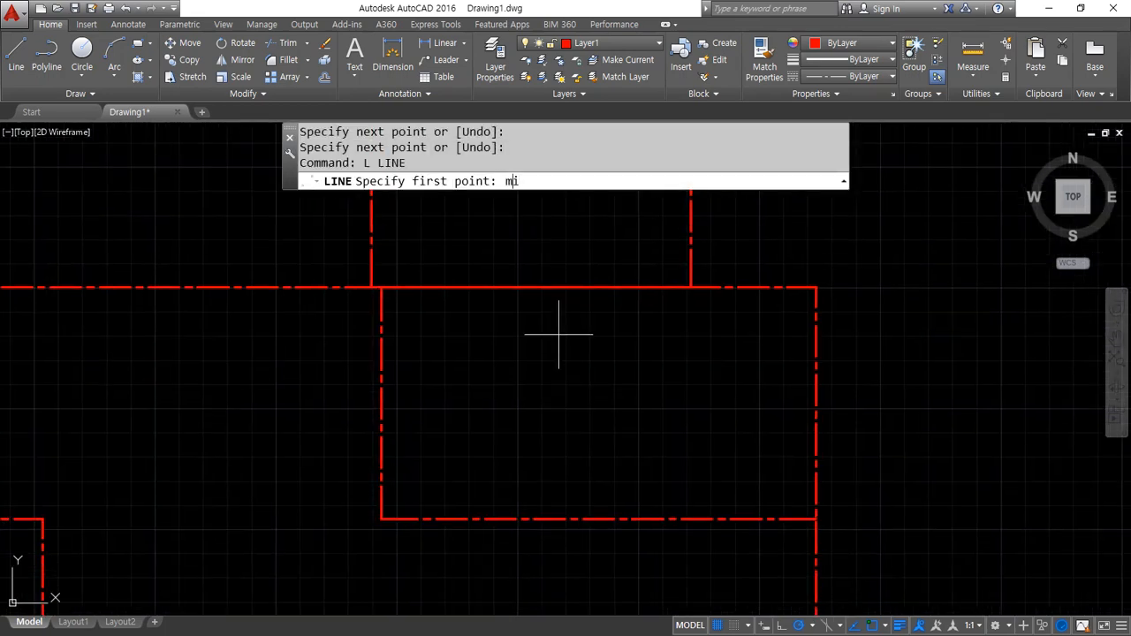
pyautogui.write('d')
pyautogui.press('Return')
pyautogui.click(531, 291)
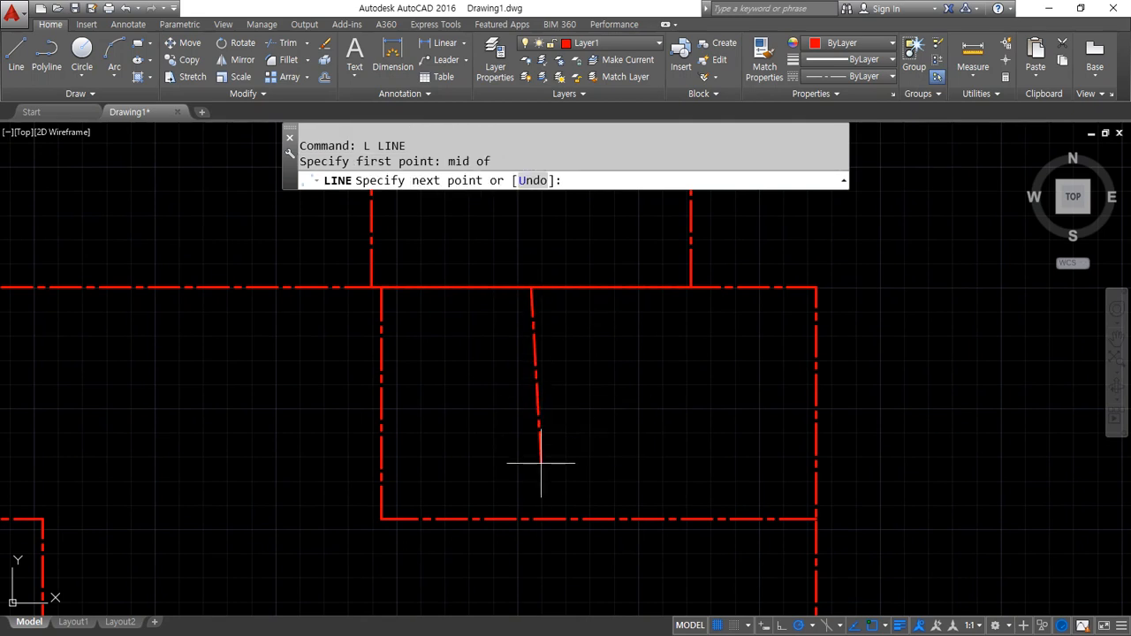
pyautogui.click(531, 519)
pyautogui.press('Return')
# - Fillet the new vertical line with the right part of the room's bottom line into a square corner
pyautogui.write('f')
pyautogui.press('Return')
pyautogui.click(546, 520)
pyautogui.click(530, 487)
# - Erase the room's old left vertical line and the horizontal helper line
pyautogui.click(432, 442)
pyautogui.click(378, 386)
pyautogui.write('e')
pyautogui.press('Return')
pyautogui.click(454, 288)
pyautogui.write('e')
pyautogui.press('Return')
pyautogui.scroll(-4, 399, 430)
pyautogui.moveTo(399, 429)
pyautogui.mouseDown(button='middle')
pyautogui.moveTo(407, 440)
pyautogui.moveTo(583, 411)
pyautogui.mouseUp(button='middle')
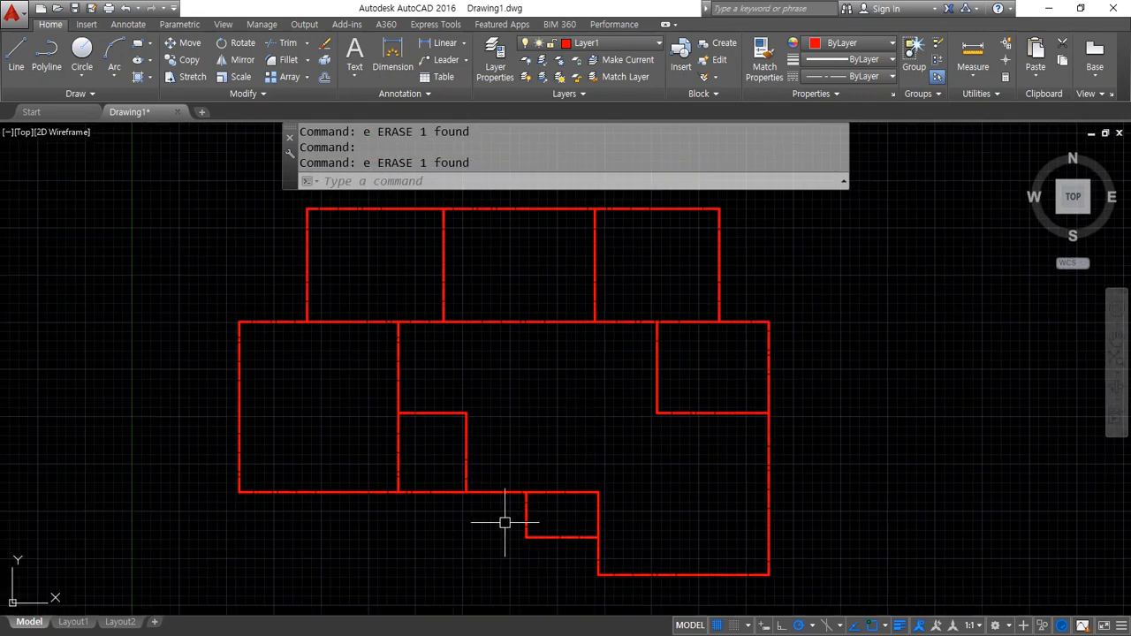
pyautogui.click(212, 566)
pyautogui.click(151, 117)
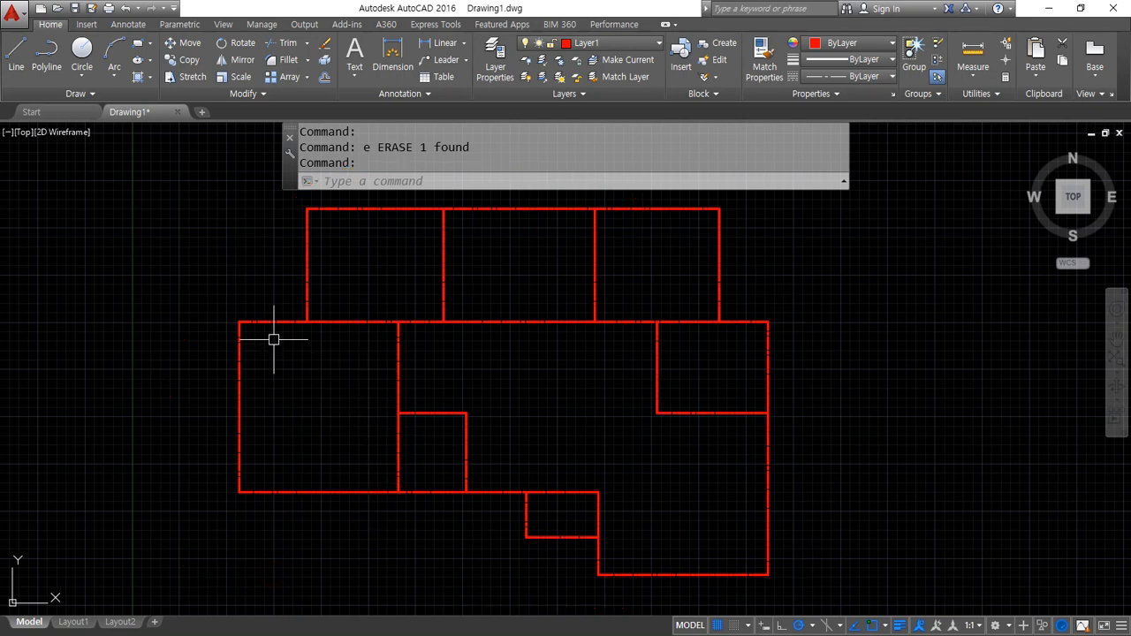
pyautogui.hotkey('alt', 'Tab')
pyautogui.moveTo(652, 78); pyautogui.dragTo(0, 68)
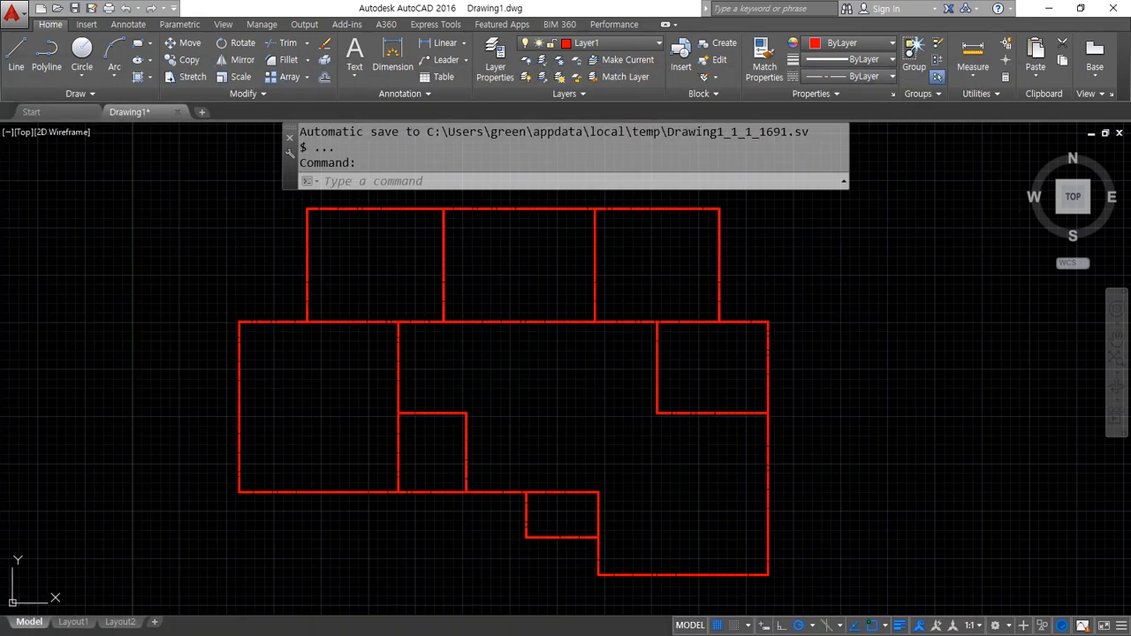
# - Examine the centre lines at the floor plan's lower-left and lower-right outer corners up close
pyautogui.scroll(4, 248, 353)
pyautogui.moveTo(245, 569); pyautogui.dragTo(201, 412, button='middle')
pyautogui.moveTo(211, 567); pyautogui.dragTo(194, 477, button='middle')
pyautogui.scroll(2, 131, 457)
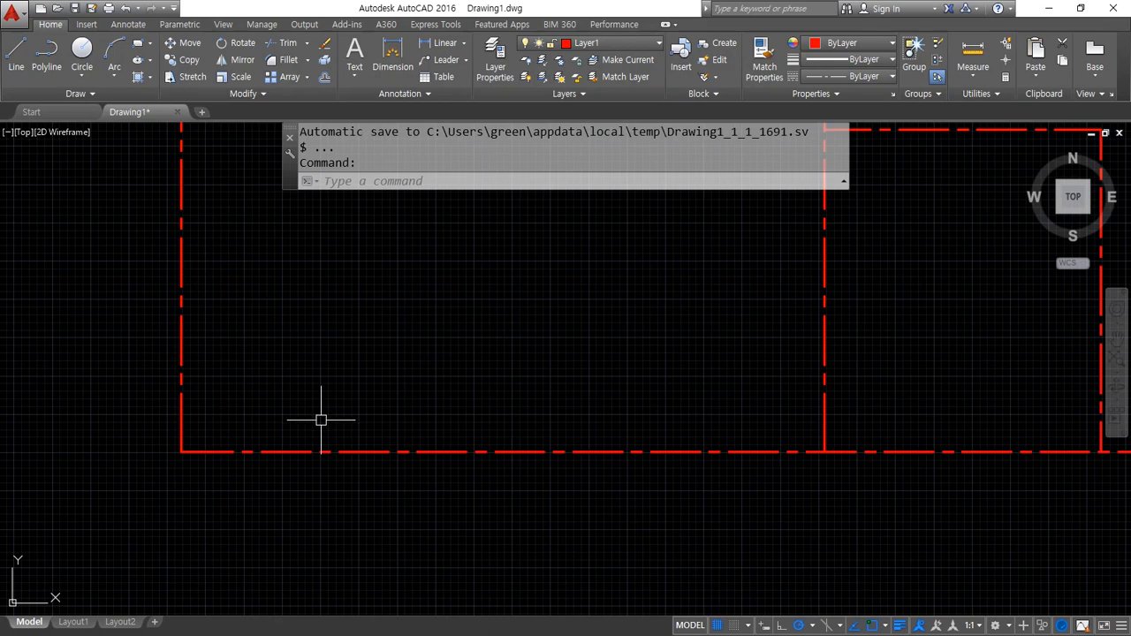
pyautogui.moveTo(589, 396)
pyautogui.mouseDown(button='middle')
pyautogui.moveTo(429, 368)
pyautogui.moveTo(554, 336)
pyautogui.mouseUp(button='middle')
pyautogui.moveTo(170, 356)
pyautogui.mouseDown(button='middle')
pyautogui.moveTo(204, 380)
pyautogui.moveTo(295, 400)
pyautogui.mouseUp(button='middle')
pyautogui.scroll(2, 241, 478)
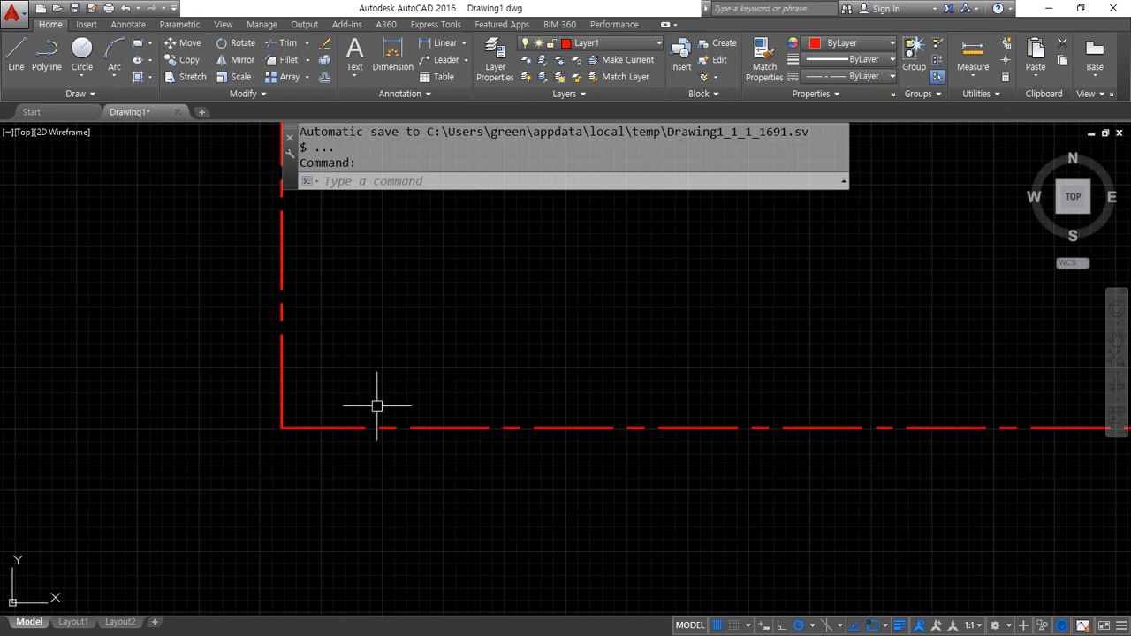
pyautogui.scroll(-3, 371, 406)
pyautogui.moveTo(968, 493); pyautogui.dragTo(427, 434, button='middle')
pyautogui.scroll(1, 631, 486)
pyautogui.scroll(1, 631, 481)
pyautogui.scroll(1, 715, 500)
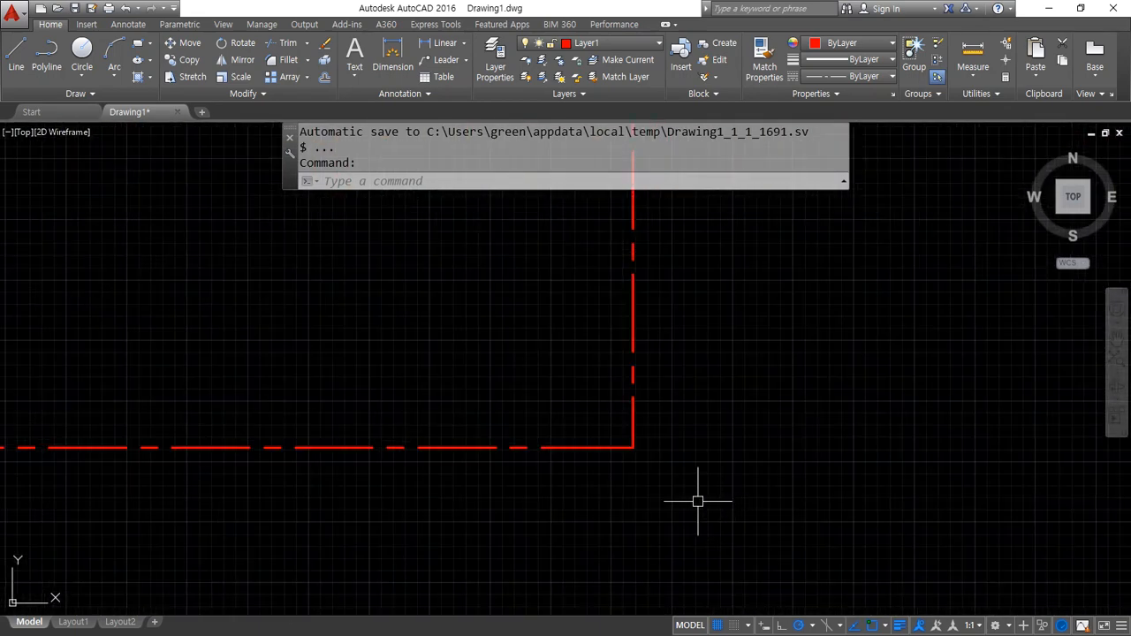
pyautogui.moveTo(625, 329)
pyautogui.mouseDown()
pyautogui.moveTo(626, 446)
pyautogui.moveTo(606, 359)
pyautogui.moveTo(586, 348)
pyautogui.moveTo(605, 375)
pyautogui.moveTo(700, 354)
pyautogui.moveTo(691, 385)
pyautogui.mouseUp()
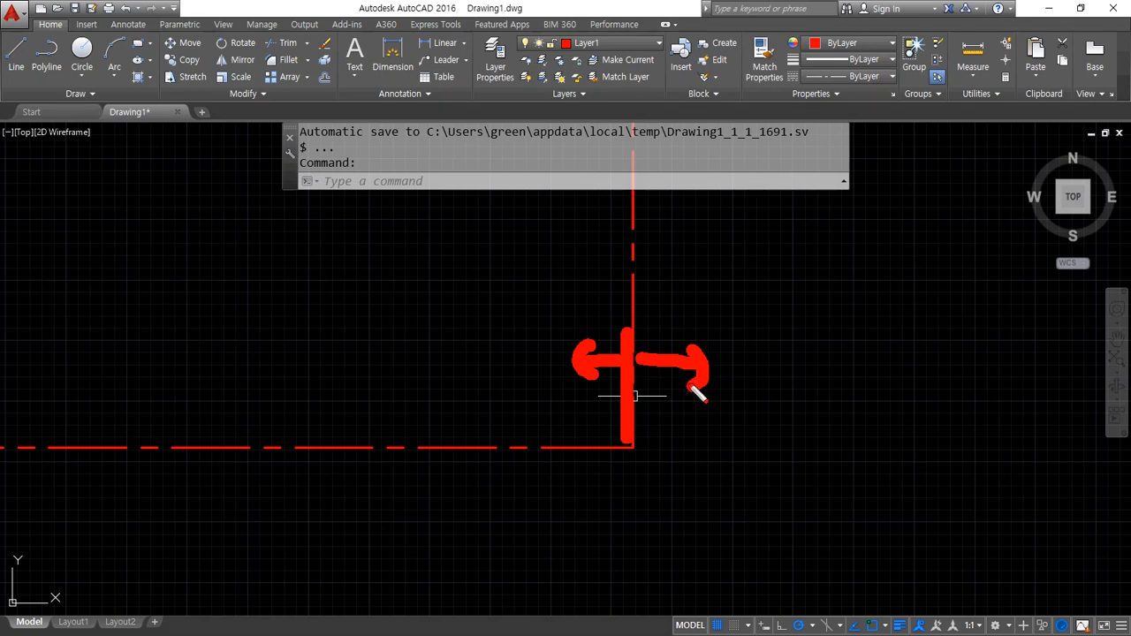
pyautogui.moveTo(582, 278); pyautogui.dragTo(587, 394)
pyautogui.moveTo(692, 276); pyautogui.dragTo(687, 395)
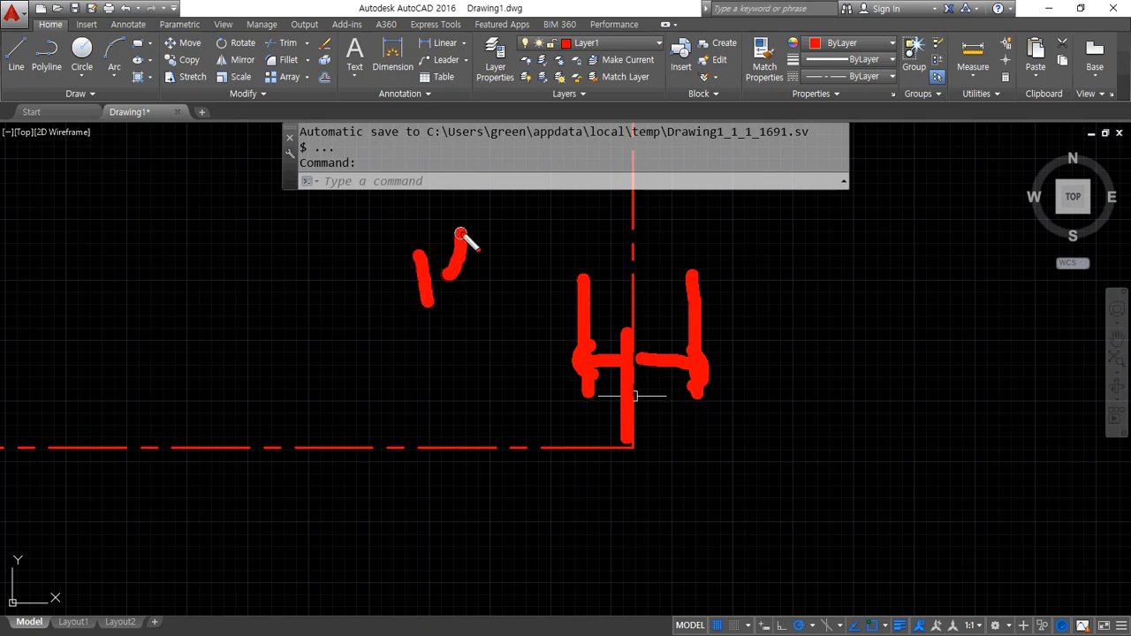
pyautogui.press('Escape')
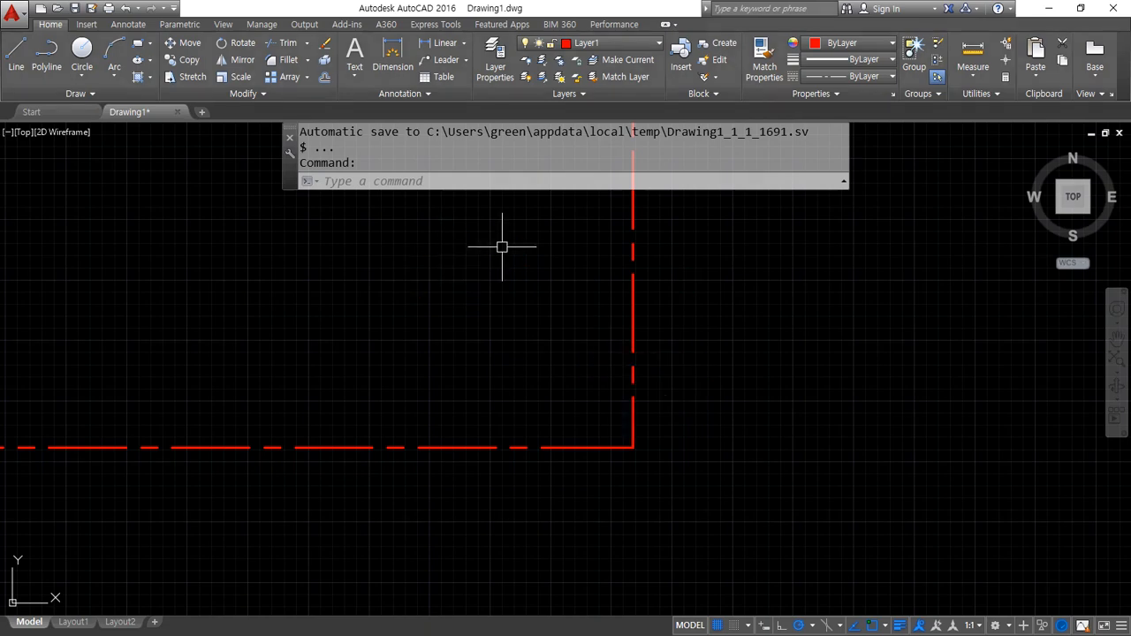
# - Offset the right outer wall's vertical centre line by 100 to both sides
pyautogui.write('o')
pyautogui.press('Return')
pyautogui.press('Return')
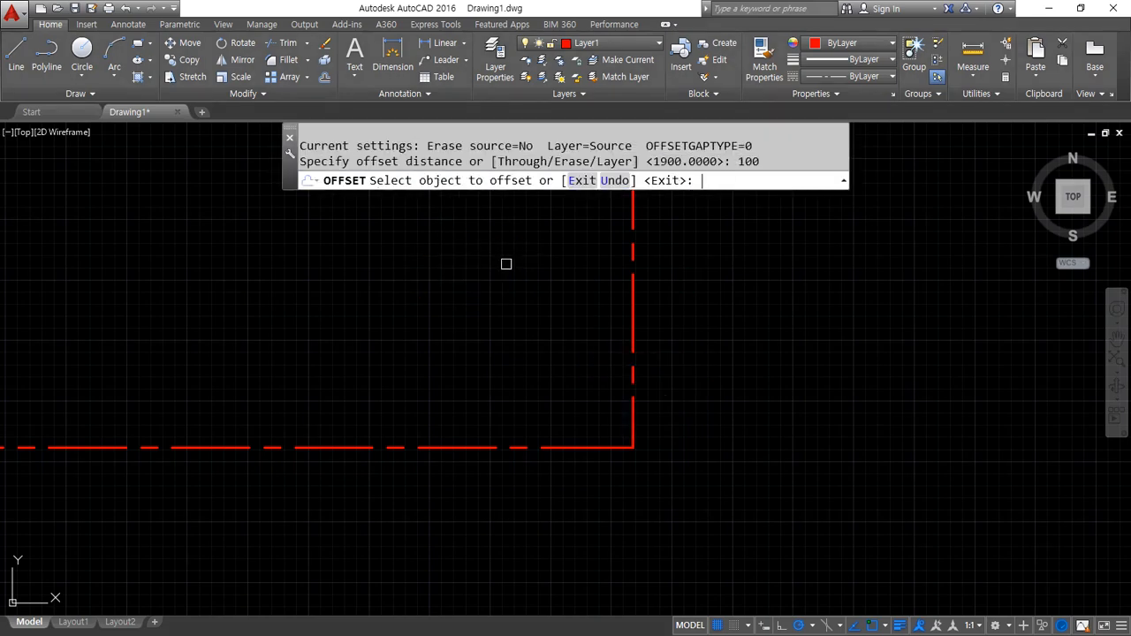
pyautogui.click(631, 313)
pyautogui.click(500, 303)
pyautogui.scroll(4, 580, 349)
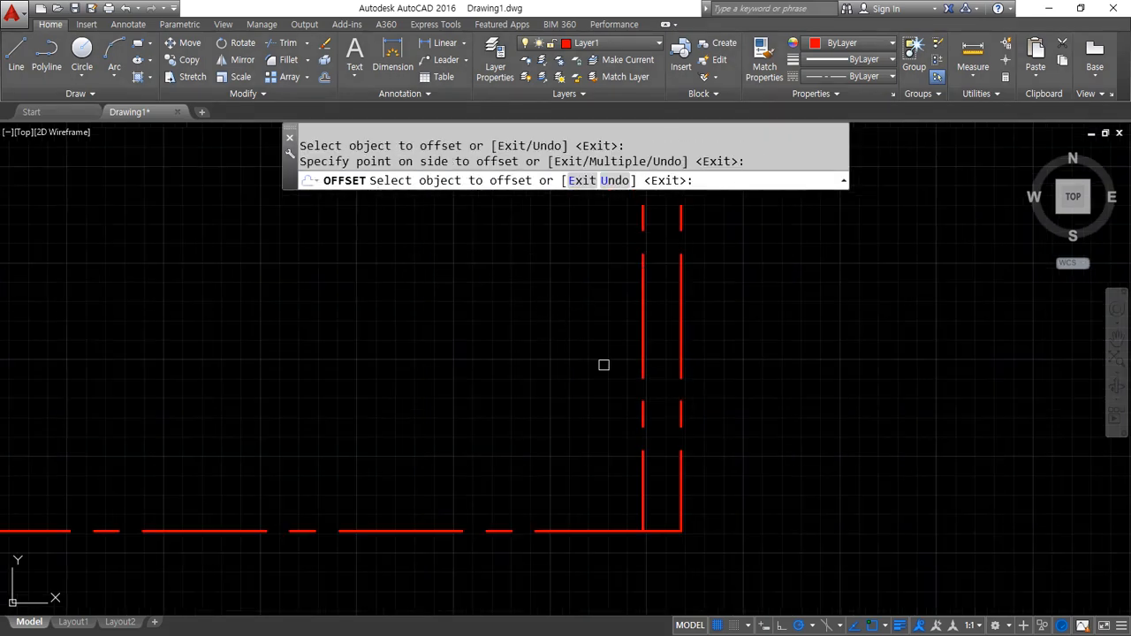
pyautogui.click(692, 363)
pyautogui.click(828, 343)
pyautogui.press('Return')
# - Assign the two offset vertical lines beside the right centre line to the yellow continuous wall layer
pyautogui.click(775, 296)
pyautogui.click(748, 328)
pyautogui.click(671, 283)
pyautogui.click(554, 339)
pyautogui.click(608, 48)
pyautogui.click(607, 97)
pyautogui.press('Escape')
# - Offset the bottom outer wall's horizontal centre line by 100 to both sides
pyautogui.scroll(-2, 589, 359)
pyautogui.moveTo(555, 456); pyautogui.dragTo(531, 377, button='middle')
pyautogui.write('o')
pyautogui.press('Return')
pyautogui.write('1')
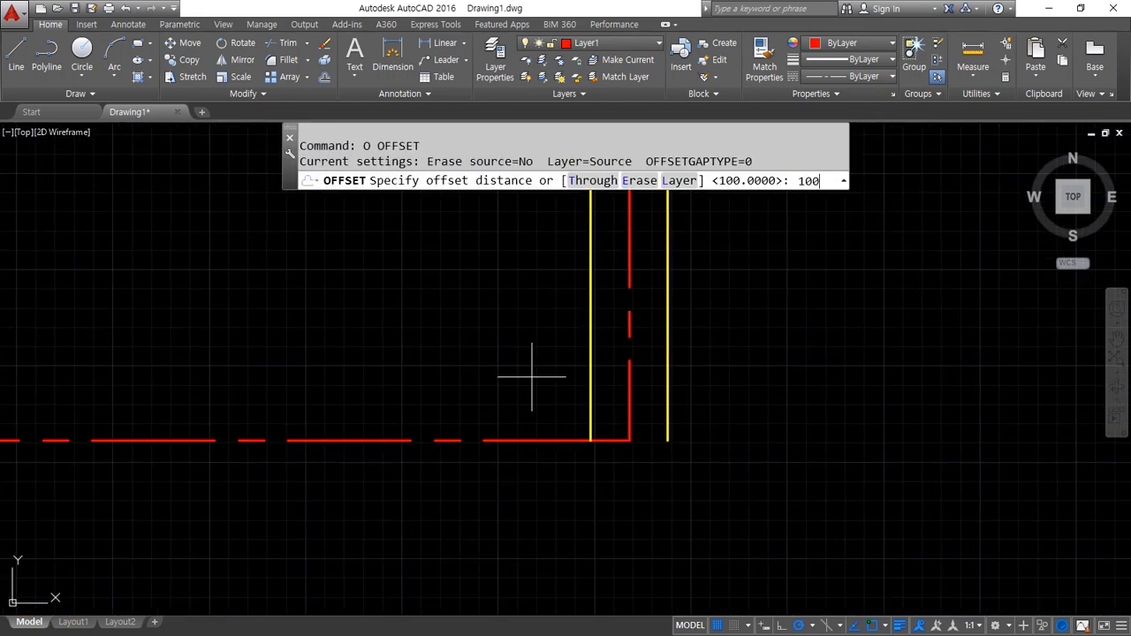
pyautogui.write('00')
pyautogui.press('Return')
pyautogui.click(533, 440)
pyautogui.click(530, 404)
pyautogui.click(525, 440)
pyautogui.click(521, 494)
pyautogui.press('Return')
# - Match the properties of the yellow vertical wall line onto the two new horizontal offset lines
pyautogui.write('ma')
pyautogui.press('Return')
pyautogui.click(588, 376)
pyautogui.click(573, 402)
pyautogui.click(563, 477)
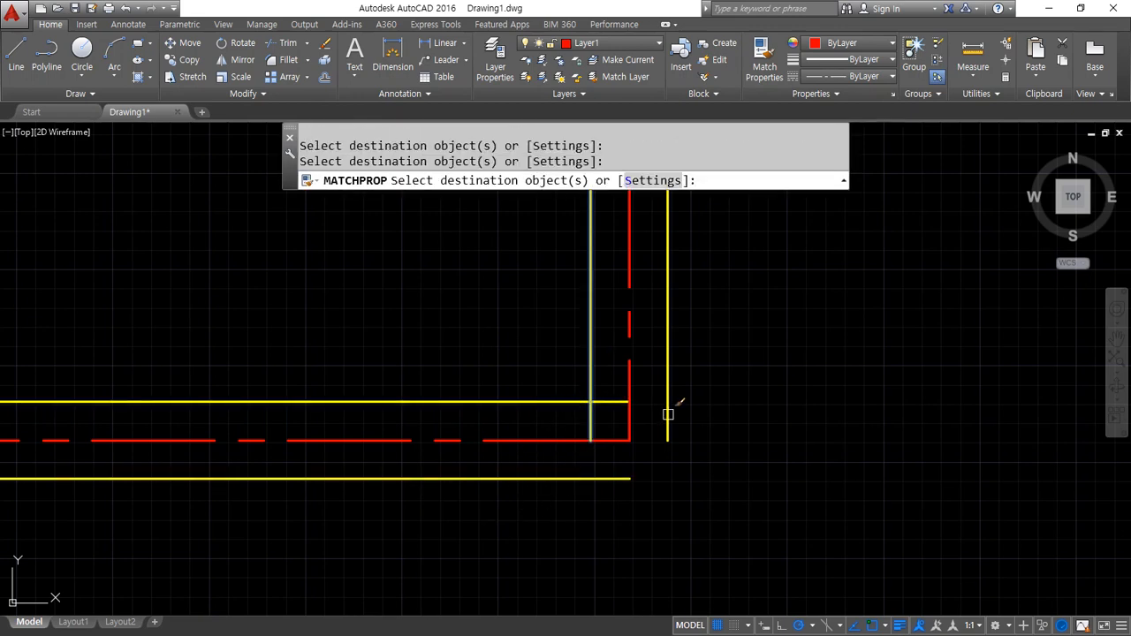
pyautogui.press('Return')
# - Fillet the inner pair and the outer pair of yellow wall lines into square corners at the lower-right outer corner
pyautogui.write('f')
pyautogui.press('Return')
pyautogui.click(589, 388)
pyautogui.click(583, 402)
pyautogui.press('Return')
pyautogui.click(618, 478)
pyautogui.click(667, 429)
pyautogui.scroll(-4, 626, 467)
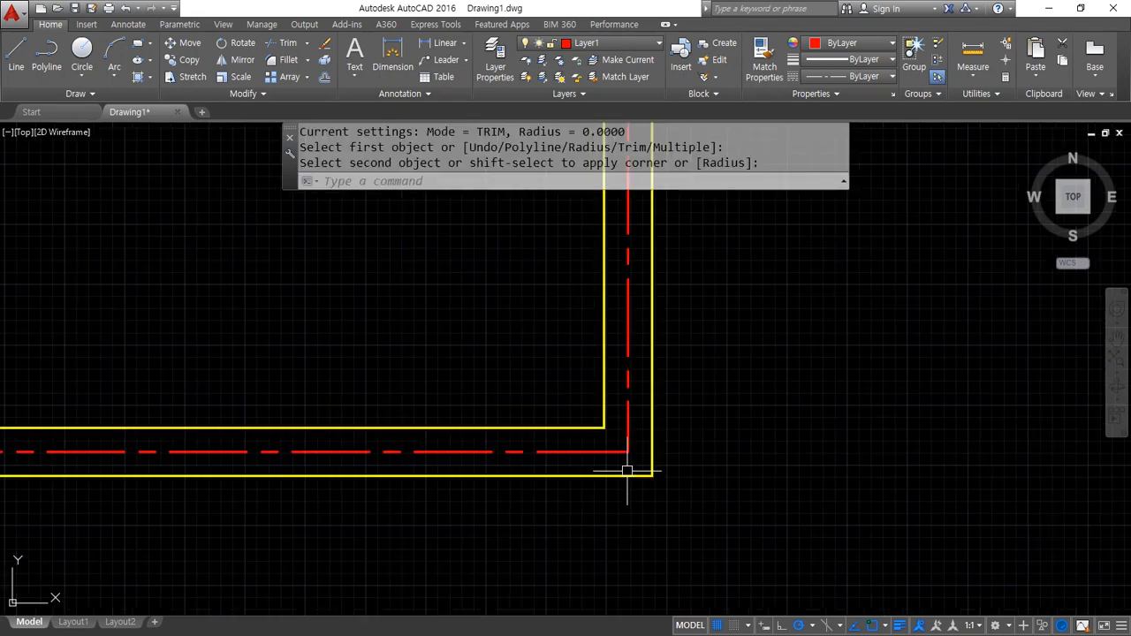
# - Offset the left vertical centre line of the large lower-right room by 100 to both sides
pyautogui.moveTo(226, 463); pyautogui.dragTo(698, 446, button='middle')
pyautogui.moveTo(380, 375); pyautogui.dragTo(381, 415, button='middle')
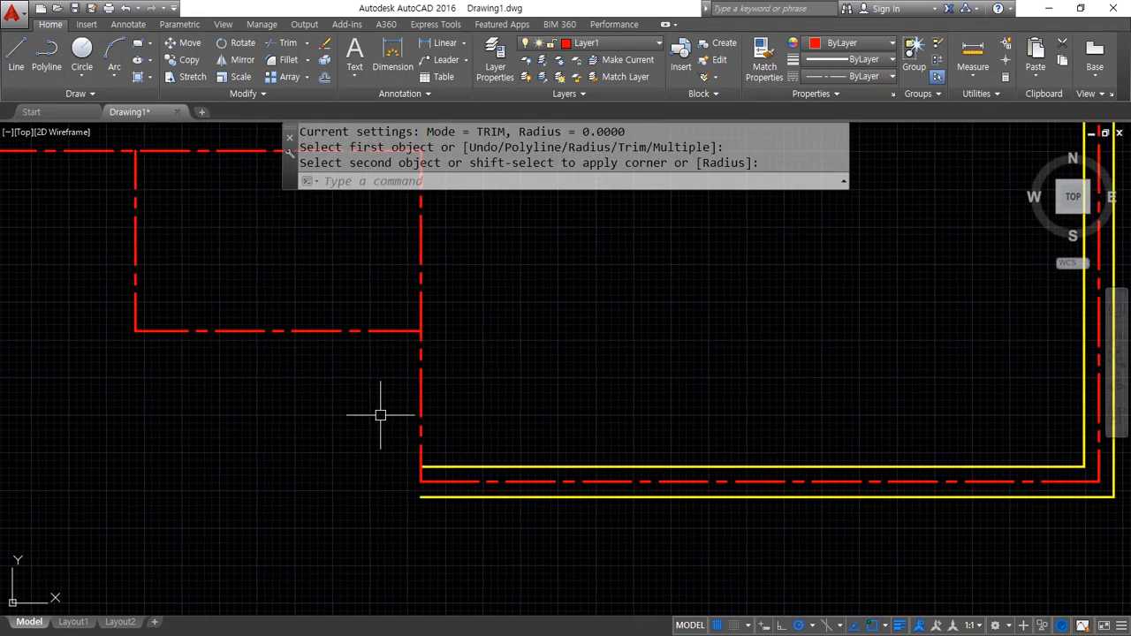
pyautogui.press('Escape')
pyautogui.write('o')
pyautogui.press('Return')
pyautogui.write('1')
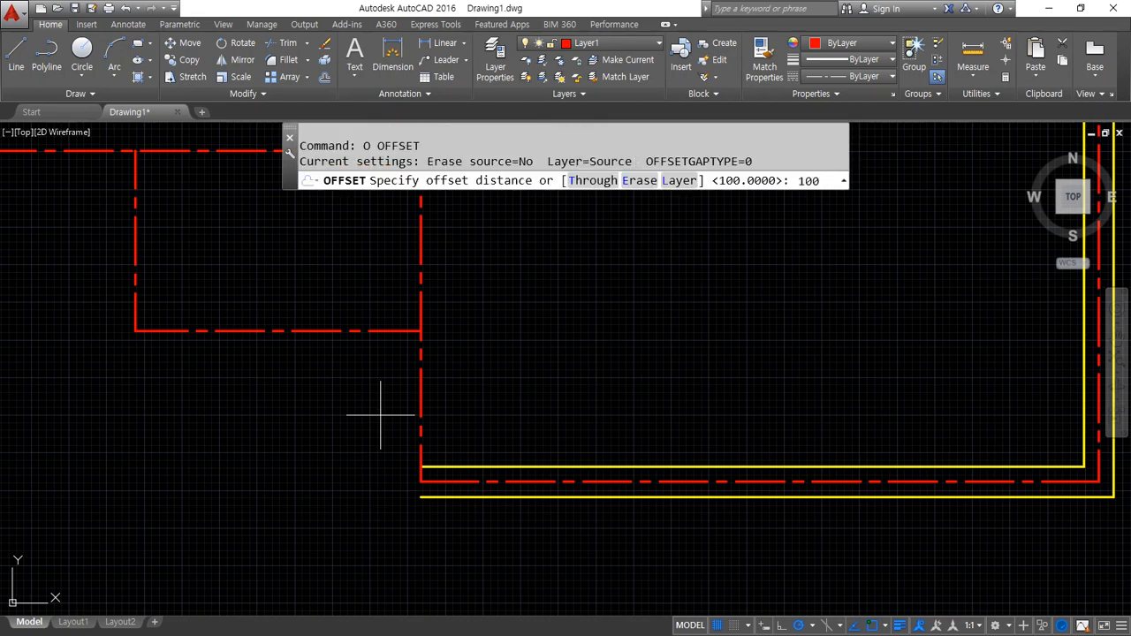
pyautogui.write('00')
pyautogui.press('Return')
pyautogui.click(420, 402)
pyautogui.click(434, 397)
pyautogui.click(421, 396)
pyautogui.click(333, 396)
# - Offset the bottom and left centre lines of the small room projecting below the lower outline by 100 to both sides
pyautogui.click(317, 324)
pyautogui.click(312, 330)
pyautogui.click(306, 321)
pyautogui.click(309, 331)
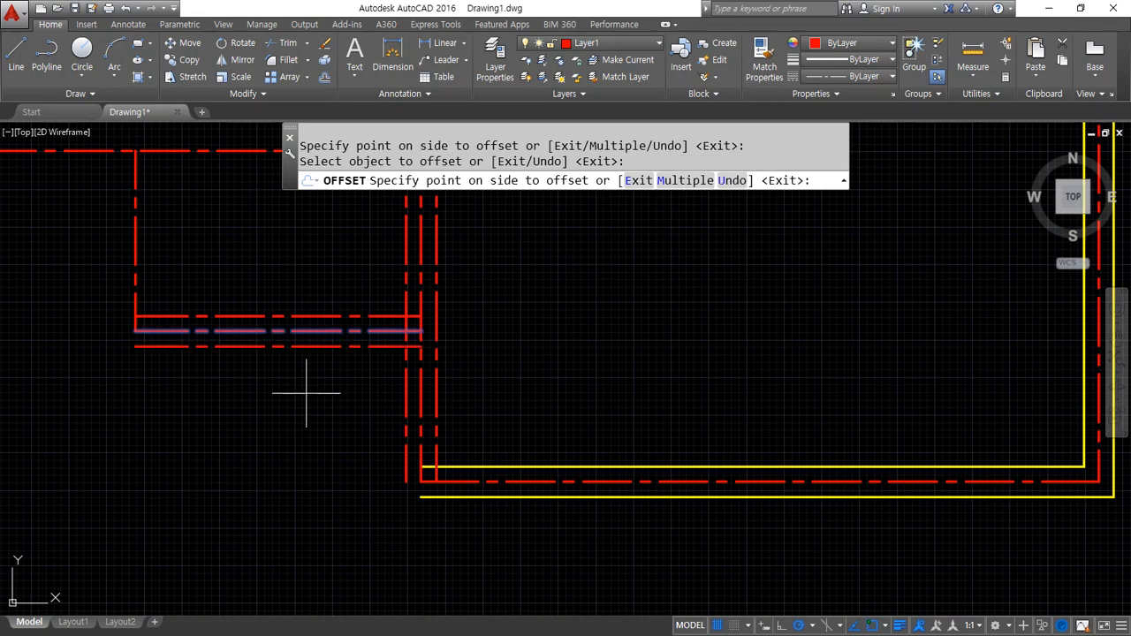
pyautogui.click(305, 394)
pyautogui.scroll(-3, 202, 321)
pyautogui.click(180, 386)
pyautogui.click(193, 388)
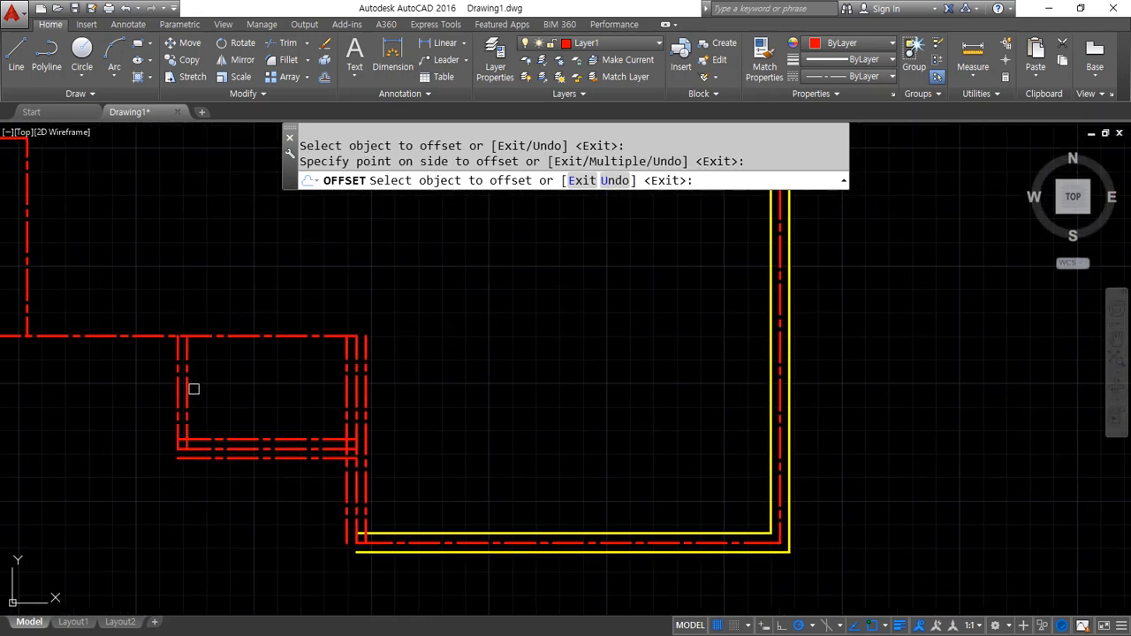
pyautogui.click(177, 376)
pyautogui.click(126, 374)
# - Offset the lower outline's long horizontal centre line above the small projecting room by 100 to both sides
pyautogui.click(228, 333)
pyautogui.click(230, 278)
pyautogui.click(234, 336)
pyautogui.click(235, 340)
# - Offset the right and top centre lines of the small room beside the large left room by 100 to both sides
pyautogui.scroll(-4, 94, 354)
pyautogui.moveTo(95, 350); pyautogui.dragTo(237, 420, button='middle')
pyautogui.scroll(2, 230, 403)
pyautogui.click(212, 384)
pyautogui.click(236, 379)
pyautogui.scroll(2, 203, 332)
pyautogui.click(216, 332)
pyautogui.click(151, 361)
pyautogui.click(135, 306)
pyautogui.click(142, 310)
pyautogui.click(146, 283)
pyautogui.click(151, 312)
# - Offset the large left room's right and left vertical centre lines by 100 for their wall faces
pyautogui.click(150, 369)
pyautogui.click(43, 382)
pyautogui.click(104, 376)
pyautogui.click(43, 382)
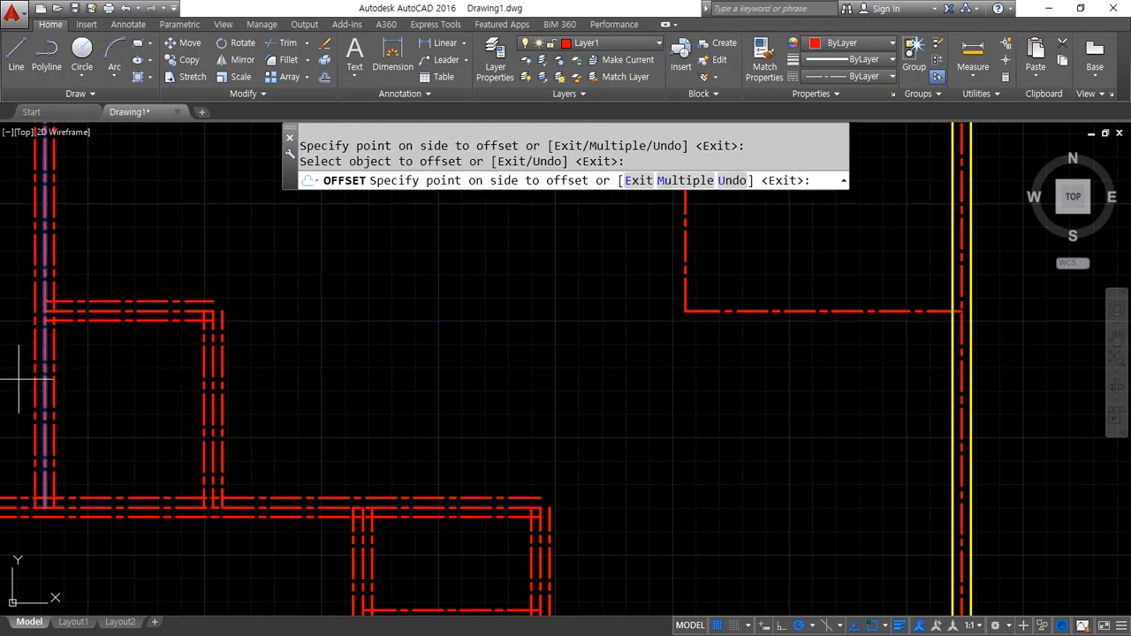
pyautogui.click(20, 380)
pyautogui.scroll(-2, 20, 380)
pyautogui.moveTo(21, 332)
pyautogui.mouseDown(button='middle')
pyautogui.moveTo(230, 433)
pyautogui.moveTo(253, 392)
pyautogui.moveTo(207, 336)
pyautogui.mouseUp(button='middle')
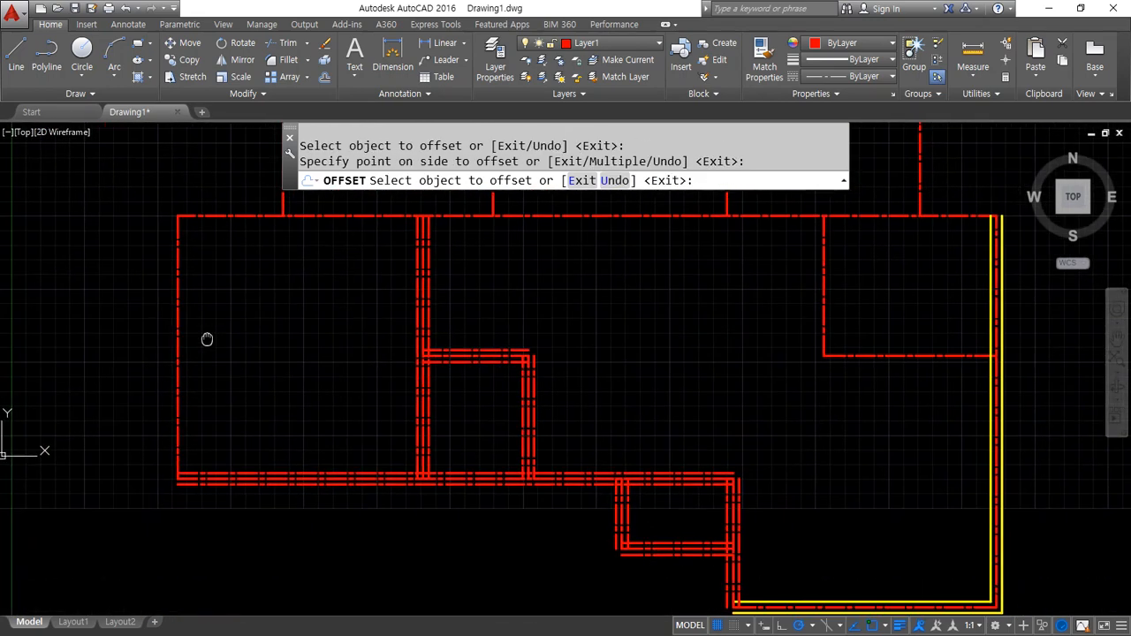
pyautogui.scroll(2, 182, 424)
pyautogui.click(168, 410)
pyautogui.click(106, 409)
# - Offset the long horizontal centre line between the upper rooms and the lower part of the plan by 100 to both sides
pyautogui.moveTo(295, 306); pyautogui.dragTo(239, 530, button='middle')
pyautogui.moveTo(237, 222); pyautogui.dragTo(109, 497, button='middle')
pyautogui.click(146, 437)
pyautogui.click(132, 385)
pyautogui.click(132, 437)
pyautogui.click(135, 497)
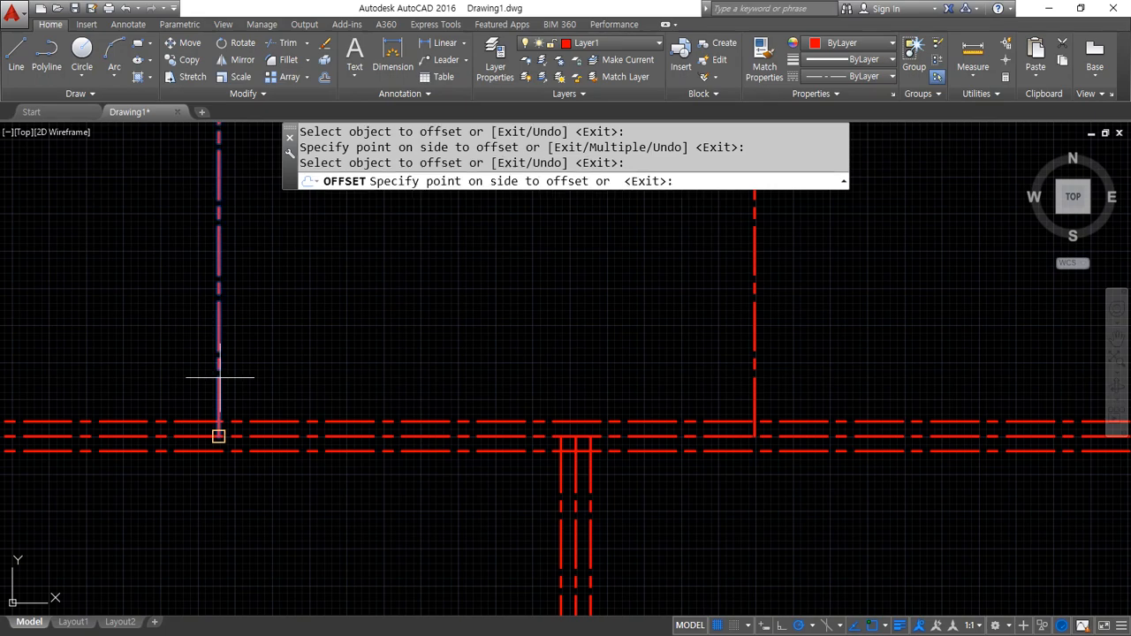
# - Offset the upper rooms' left wall and first dividing wall centre lines by 100 for their wall faces
pyautogui.click(219, 375)
pyautogui.click(167, 375)
pyautogui.moveTo(619, 352); pyautogui.dragTo(265, 388, button='middle')
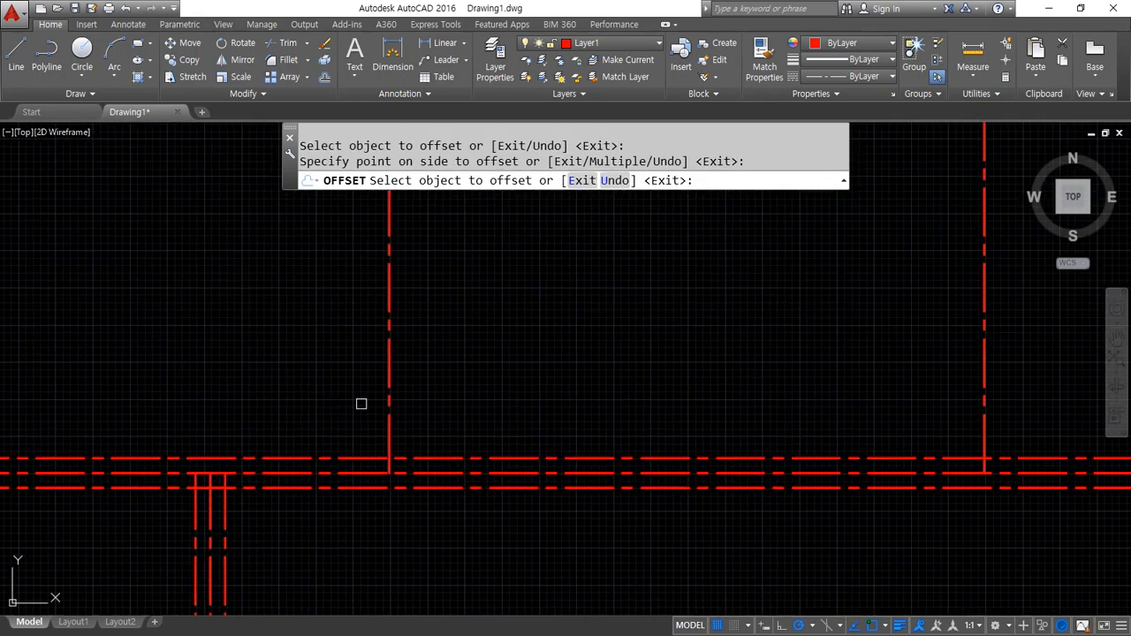
pyautogui.click(390, 427)
pyautogui.click(452, 402)
pyautogui.click(385, 429)
pyautogui.click(298, 419)
# - Offset the upper rooms' second dividing wall and right wall centre lines by 100 for their wall faces
pyautogui.moveTo(819, 398); pyautogui.dragTo(237, 402, button='middle')
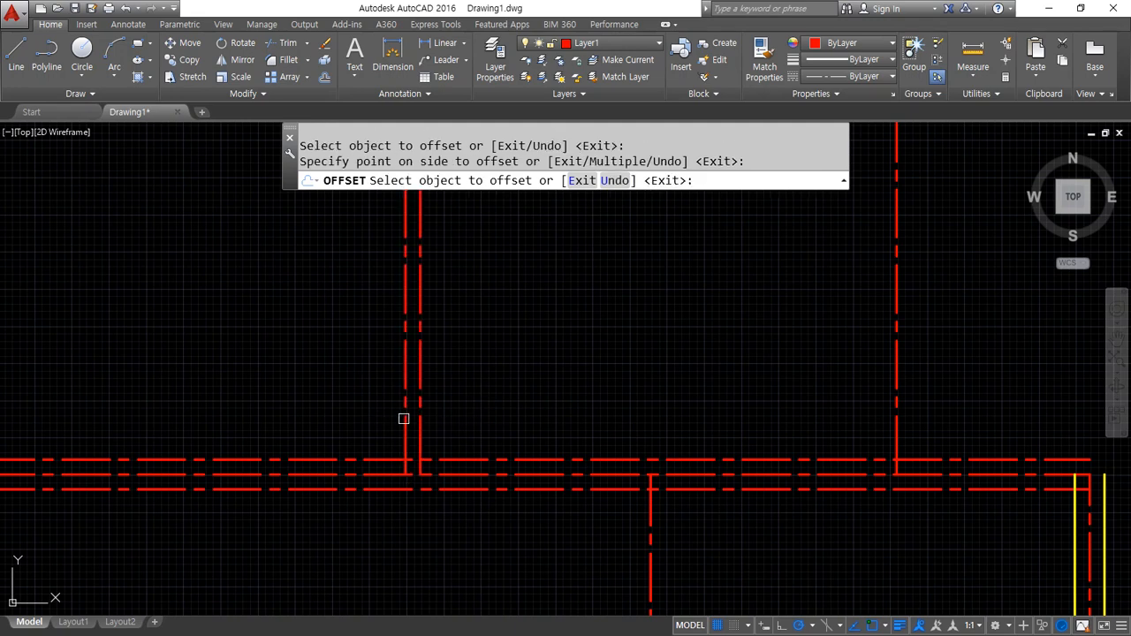
pyautogui.moveTo(730, 410); pyautogui.dragTo(386, 389, button='middle')
pyautogui.click(549, 410)
pyautogui.click(548, 412)
# - Offset the left centre line of the small room at the plan's right end by 100 to both sides
pyautogui.moveTo(359, 551); pyautogui.dragTo(387, 312, button='middle')
pyautogui.click(333, 376)
pyautogui.click(494, 374)
pyautogui.click(327, 397)
pyautogui.click(276, 403)
# - Offset the bottom centre line of the small right-end room by 100 to both sides and finish offsetting
pyautogui.click(516, 566)
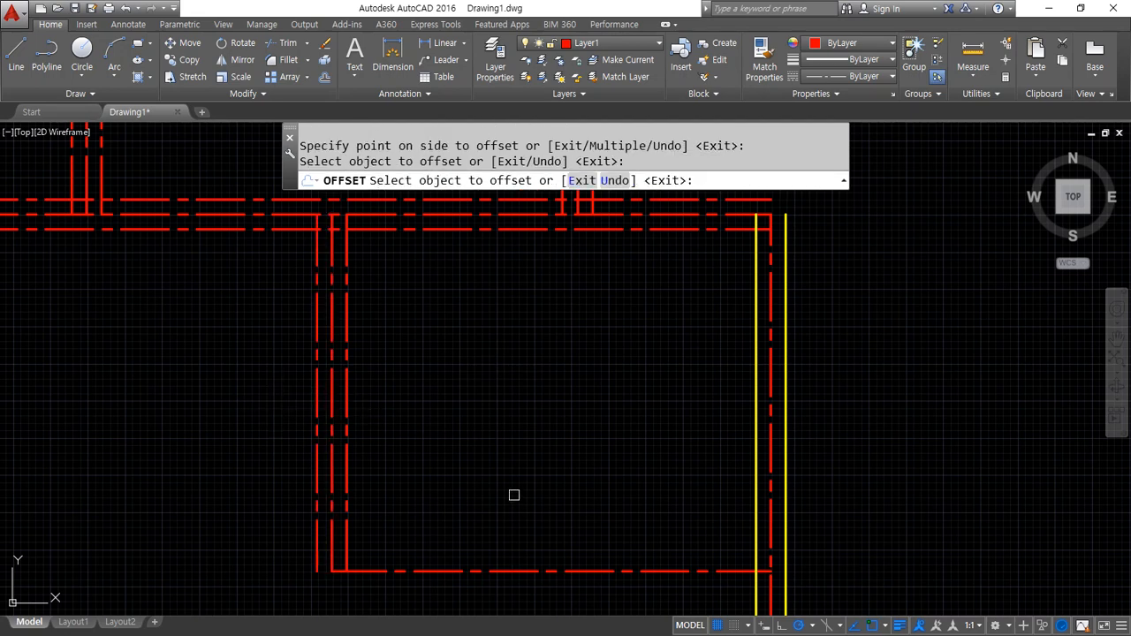
pyautogui.click(503, 567)
pyautogui.click(515, 552)
pyautogui.click(515, 570)
pyautogui.click(524, 600)
pyautogui.scroll(-3, 353, 459)
pyautogui.scroll(2, 275, 291)
pyautogui.click(280, 288)
pyautogui.click(270, 364)
pyautogui.press('space')
# - Match the left, right and bottom red wall faces of the small projecting room to the yellow wall line
pyautogui.scroll(-4, 516, 454)
pyautogui.moveTo(495, 469); pyautogui.dragTo(490, 327, button='middle')
pyautogui.scroll(2, 456, 492)
pyautogui.moveTo(457, 471); pyautogui.dragTo(628, 300, button='middle')
pyautogui.moveTo(635, 368); pyautogui.dragTo(651, 291, button='middle')
pyautogui.scroll(4, 677, 369)
pyautogui.write('ma')
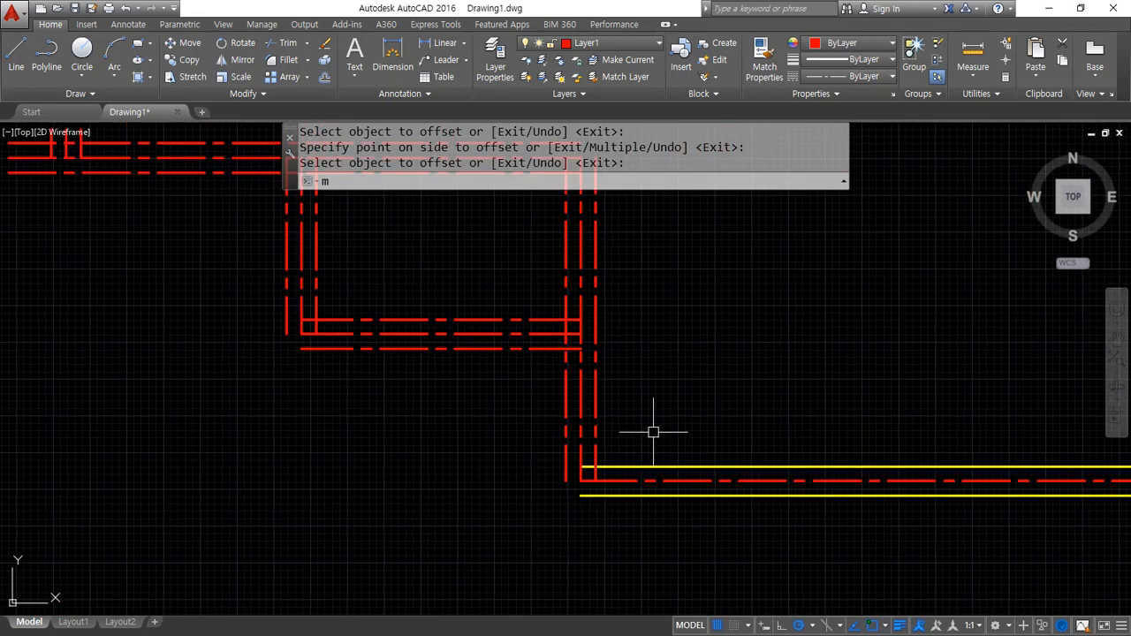
pyautogui.press('space')
pyautogui.click(610, 466)
pyautogui.click(591, 437)
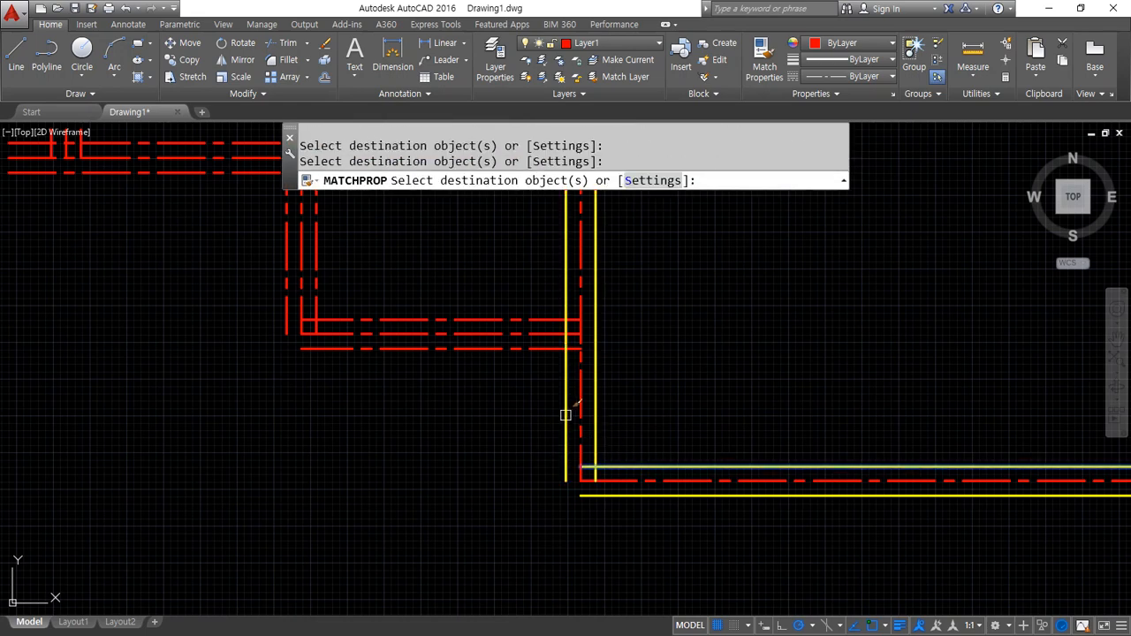
pyautogui.click(317, 306)
pyautogui.click(293, 302)
pyautogui.click(275, 304)
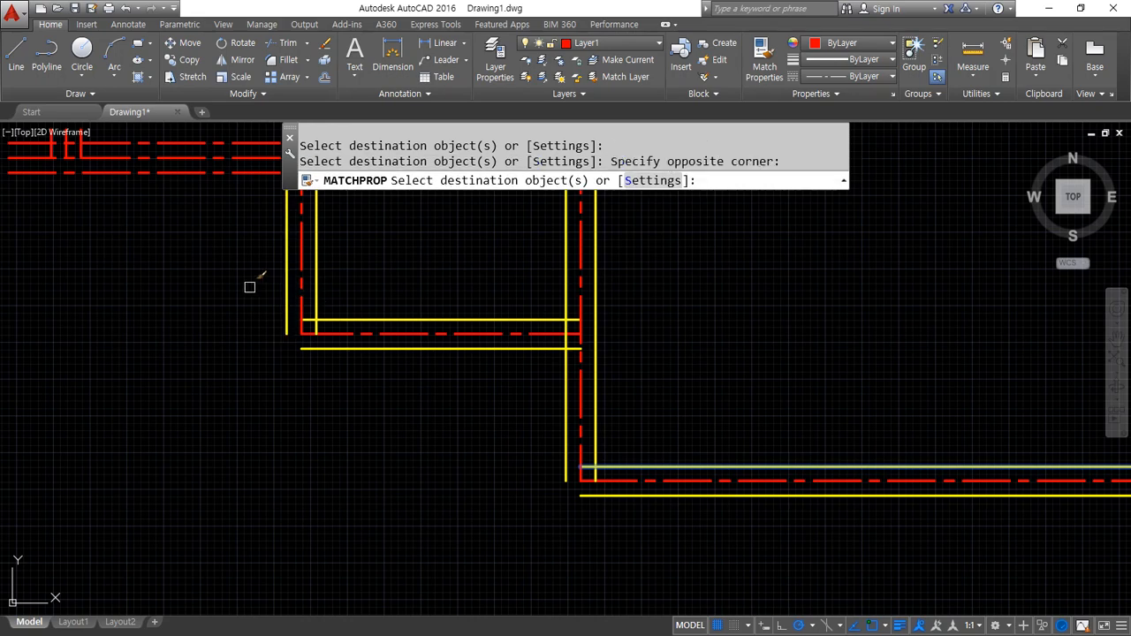
# - Match both faces of the long horizontal wall above the small projecting room to the yellow wall line
pyautogui.moveTo(245, 216); pyautogui.dragTo(296, 410, button='middle')
pyautogui.scroll(2, 295, 408)
pyautogui.click(293, 343)
pyautogui.click(293, 291)
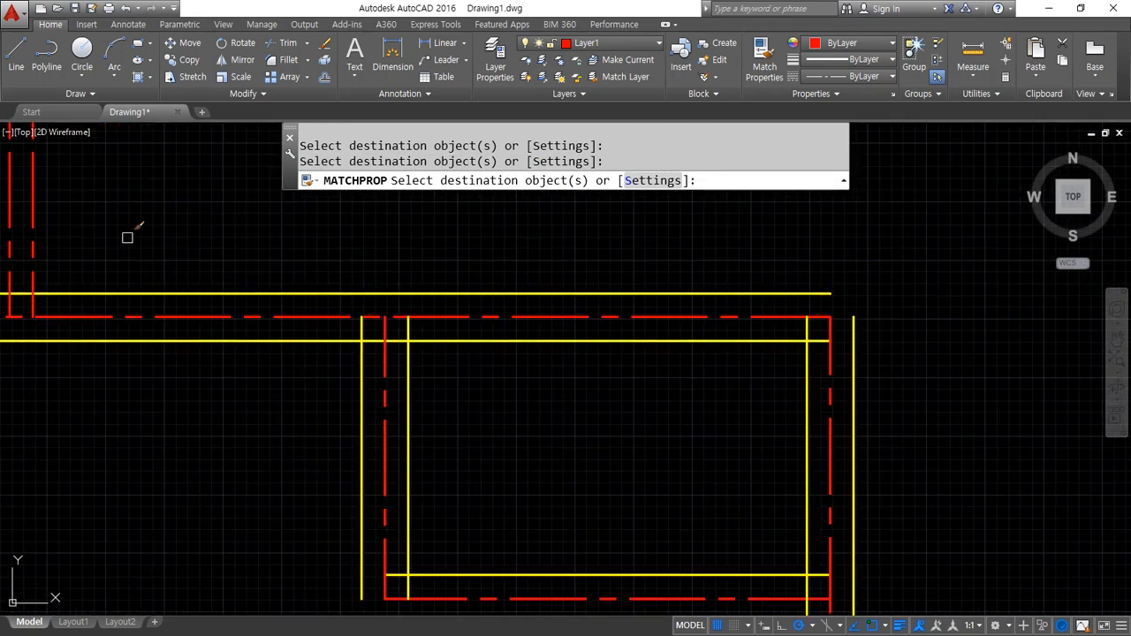
# - Match the remaining red wall faces around the large left room, its adjoining small room and the upper rooms' left wall to yellow
pyautogui.moveTo(128, 237); pyautogui.dragTo(490, 310, button='middle')
pyautogui.moveTo(410, 306); pyautogui.dragTo(628, 379, button='middle')
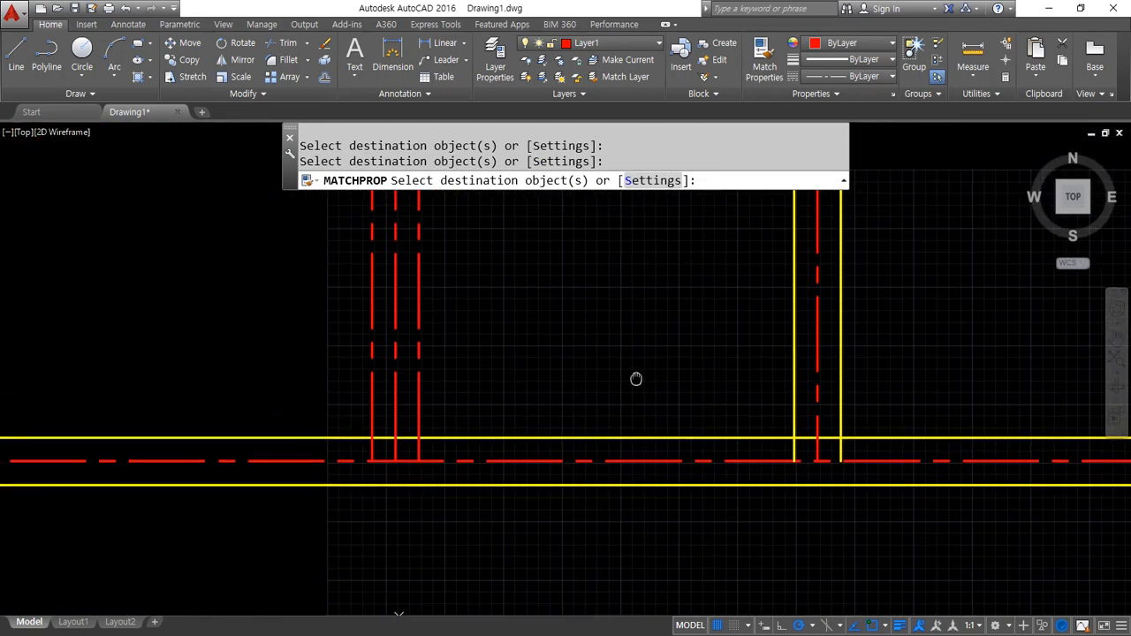
pyautogui.scroll(-5, 265, 386)
pyautogui.scroll(3, 503, 370)
pyautogui.moveTo(458, 340); pyautogui.dragTo(541, 516, button='middle')
pyautogui.click(534, 348)
pyautogui.click(523, 323)
pyautogui.click(94, 402)
pyautogui.click(60, 420)
pyautogui.click(65, 398)
pyautogui.click(66, 391)
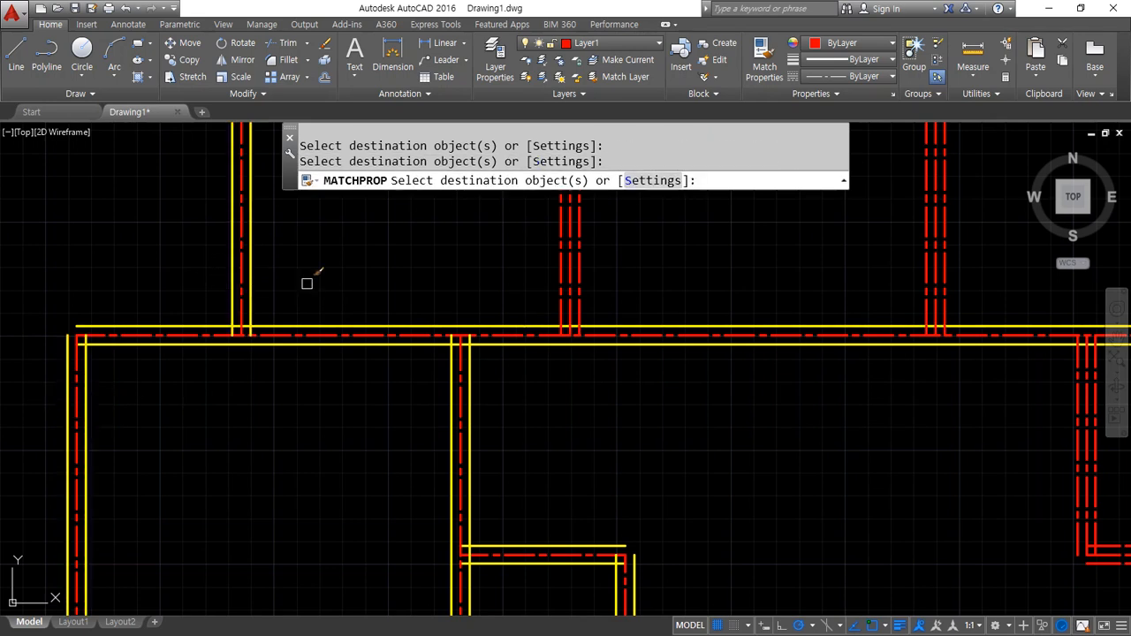
# - Match the faces of the two dividing walls between the upper rooms to the yellow wall line
pyautogui.moveTo(463, 258); pyautogui.dragTo(314, 345, button='middle')
pyautogui.scroll(2, 376, 339)
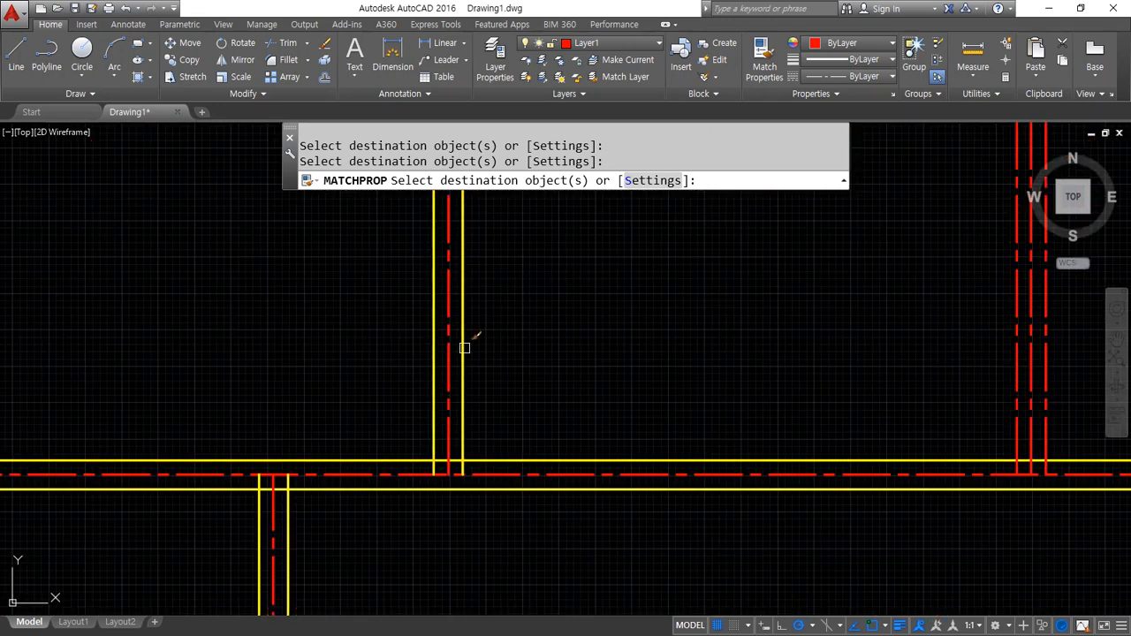
pyautogui.moveTo(845, 343); pyautogui.dragTo(270, 359, button='middle')
pyautogui.click(440, 374)
pyautogui.click(477, 375)
pyautogui.click(485, 394)
pyautogui.moveTo(485, 394); pyautogui.dragTo(396, 397, button='middle')
pyautogui.scroll(4, 469, 477)
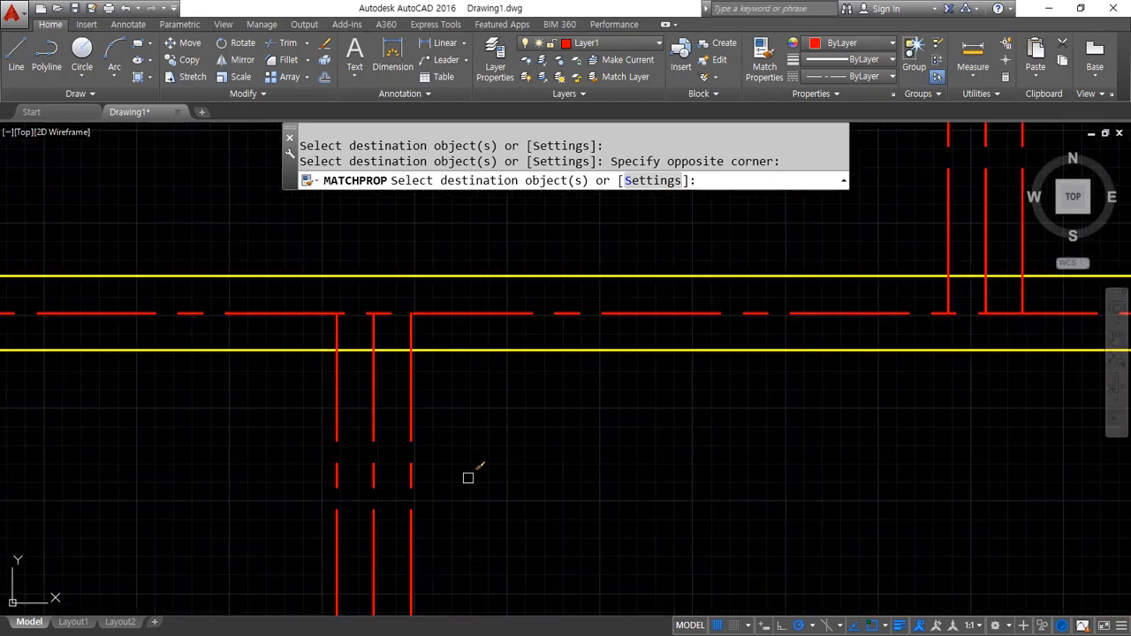
# - Match the faces of the small right-end room's left wall and the upper rooms' right wall to the yellow wall line
pyautogui.click(467, 452)
pyautogui.click(395, 504)
pyautogui.click(352, 475)
pyautogui.click(320, 504)
pyautogui.scroll(-2, 518, 445)
pyautogui.moveTo(517, 443); pyautogui.dragTo(12, 635, button='middle')
pyautogui.click(345, 394)
pyautogui.click(312, 444)
pyautogui.click(293, 404)
pyautogui.click(259, 426)
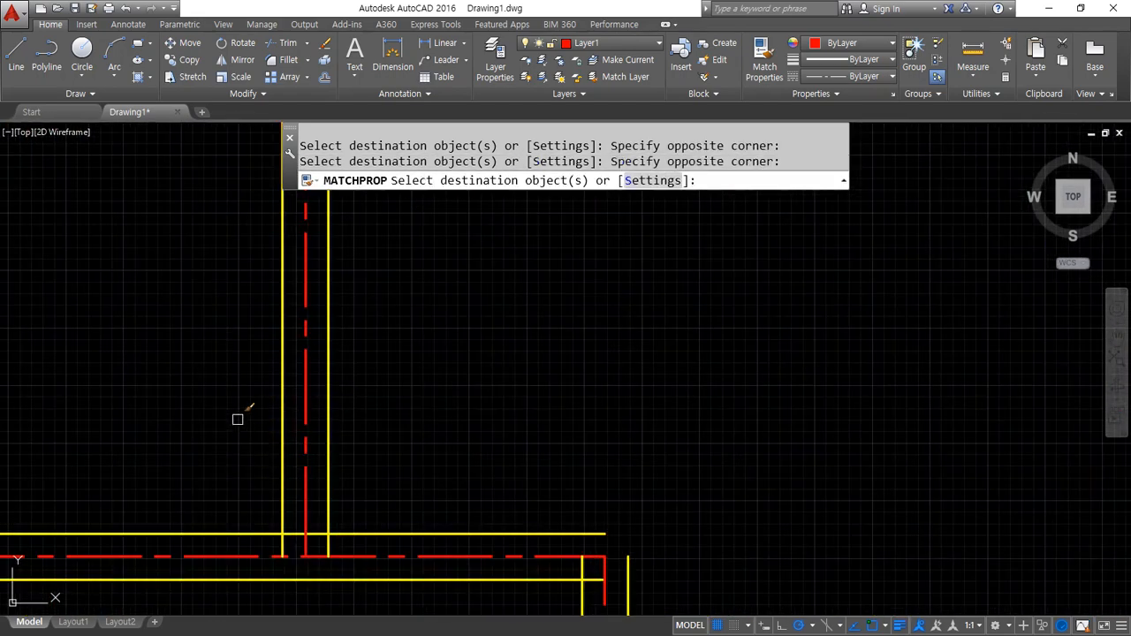
# - Match the faces of the upper rooms' top wall to the yellow wall line and end property matching
pyautogui.scroll(-4, 238, 420)
pyautogui.moveTo(209, 361); pyautogui.dragTo(318, 500, button='middle')
pyautogui.scroll(2, 296, 422)
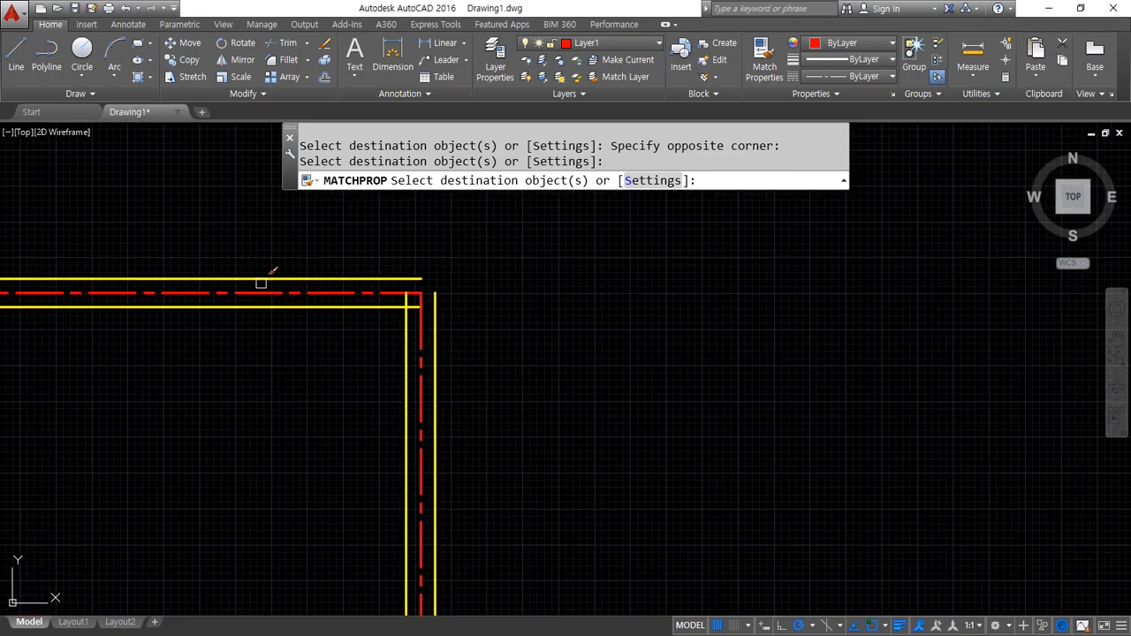
pyautogui.press('Return')
# - Match both faces of the small right-end room's bottom wall to the yellow wall line
pyautogui.scroll(-3, 281, 376)
pyautogui.moveTo(309, 407); pyautogui.dragTo(501, 257, button='middle')
pyautogui.scroll(4, 514, 409)
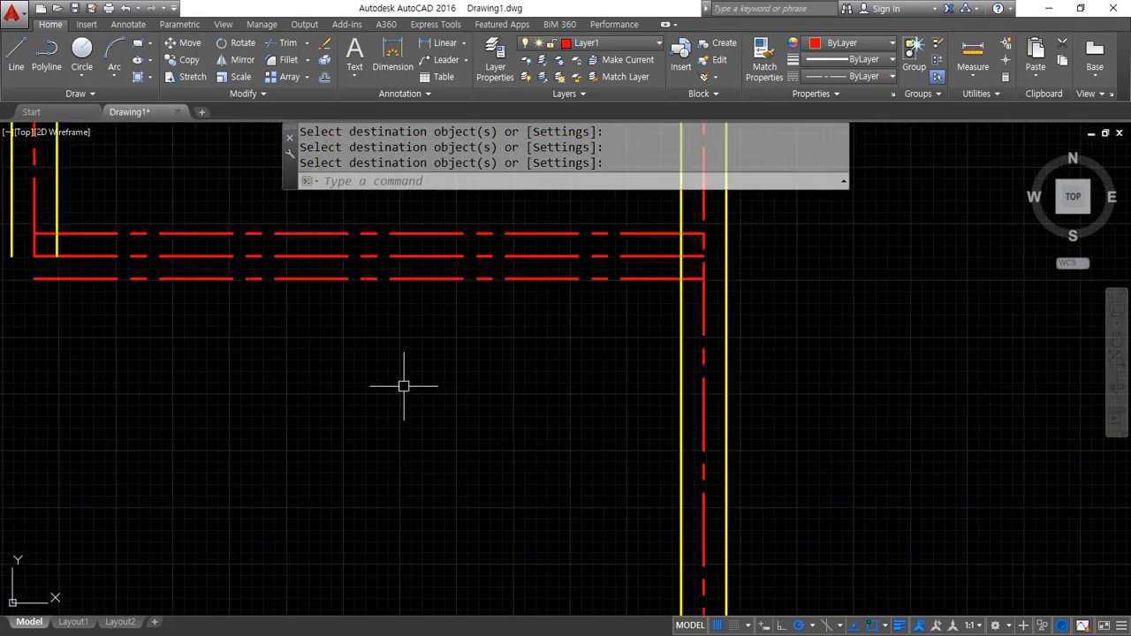
pyautogui.moveTo(404, 386); pyautogui.dragTo(458, 461, button='middle')
pyautogui.write('ma')
pyautogui.press('Return')
pyautogui.click(733, 415)
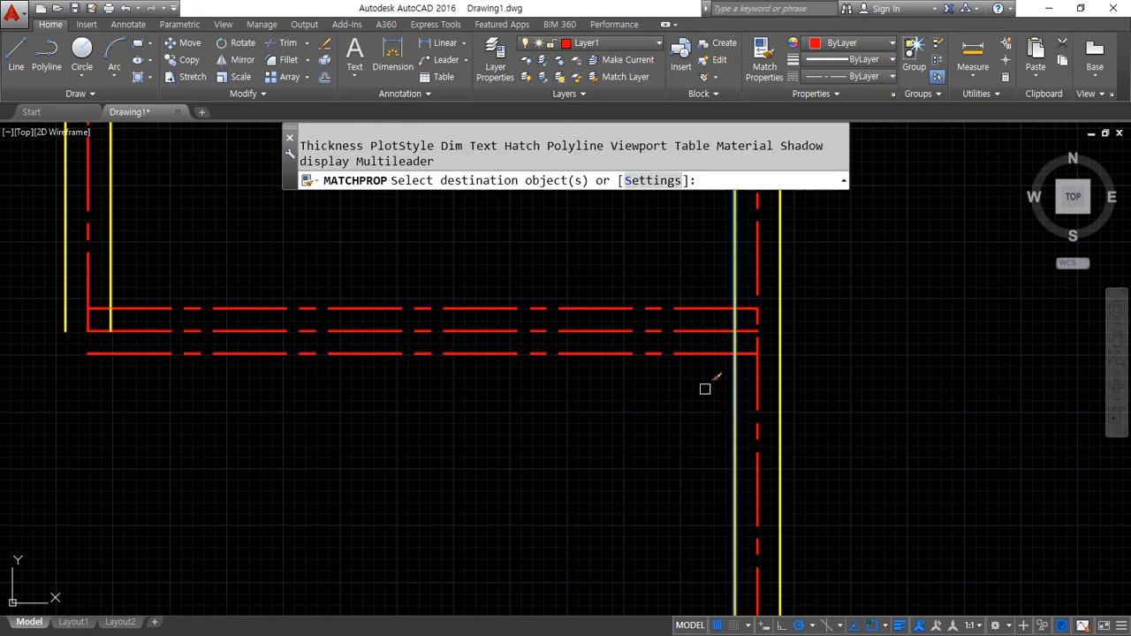
pyautogui.click(663, 308)
pyautogui.press('Return')
# - Fillet the inner and outer wall lines with radius 0 at the small right-end room's bottom-left corner
pyautogui.write('f')
pyautogui.press('Return')
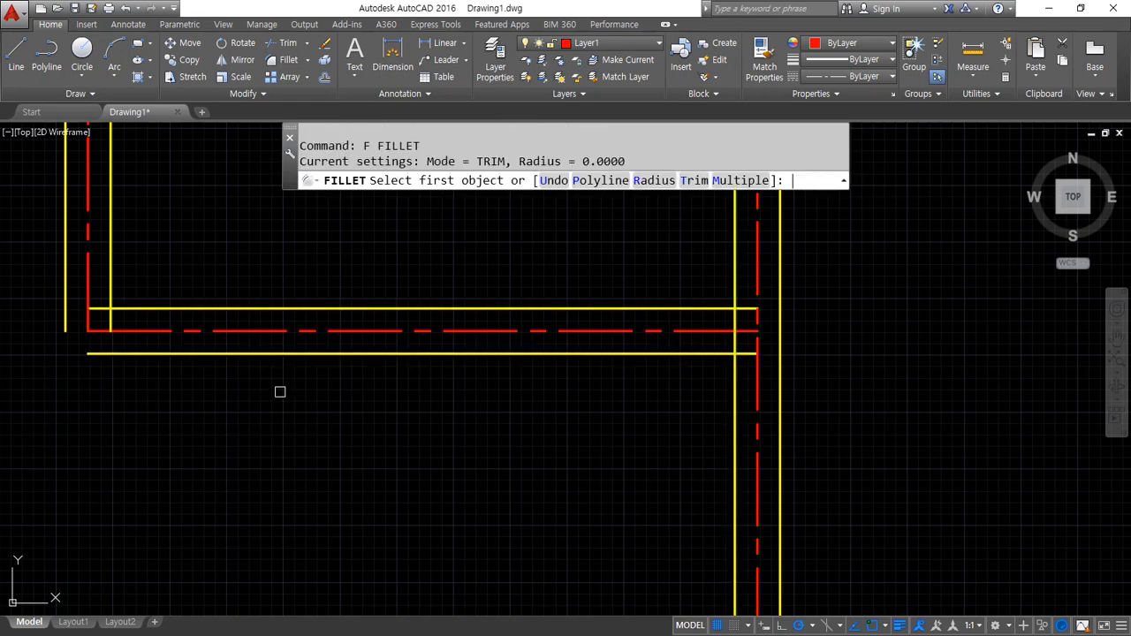
pyautogui.click(111, 290)
pyautogui.click(135, 308)
pyautogui.press('Return')
pyautogui.click(99, 353)
pyautogui.click(67, 314)
# - Fillet the outer and inner wall lines with radius 0 at the small right-end room's top-right corner
pyautogui.scroll(-4, 76, 306)
pyautogui.moveTo(327, 250); pyautogui.dragTo(391, 502, button='middle')
pyautogui.scroll(2, 428, 361)
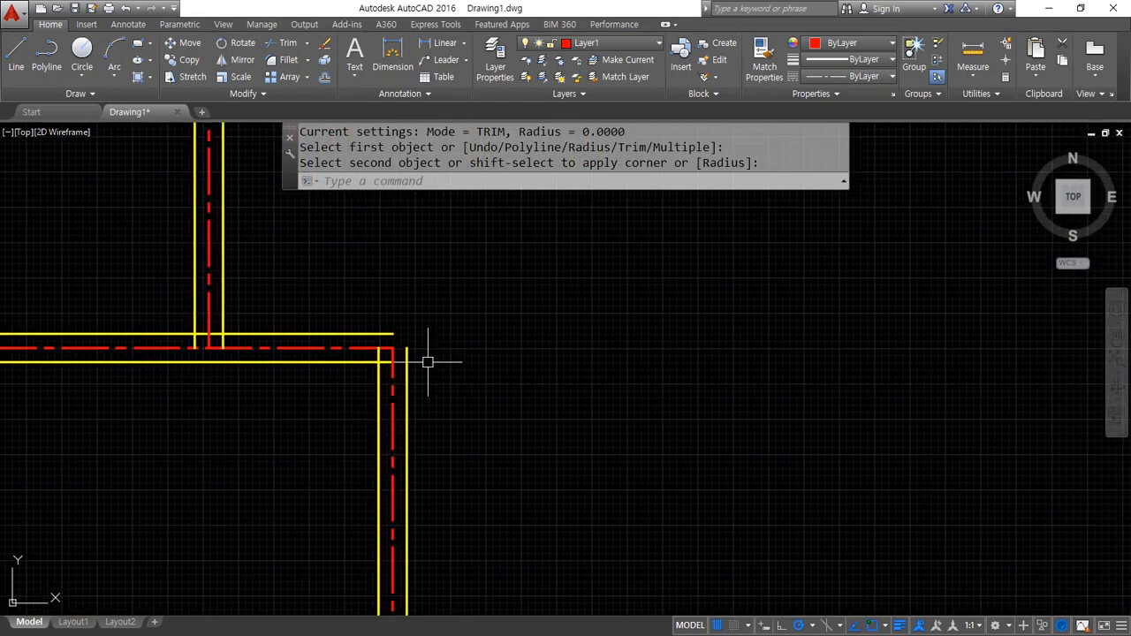
pyautogui.press('Return')
pyautogui.click(405, 364)
pyautogui.click(382, 329)
pyautogui.press('Return')
pyautogui.click(380, 392)
pyautogui.click(361, 363)
# - Fillet the outer and inner wall lines with radius 0 at the upper rooms' top-right corner
pyautogui.scroll(-2, 238, 342)
pyautogui.moveTo(238, 342); pyautogui.dragTo(337, 537, button='middle')
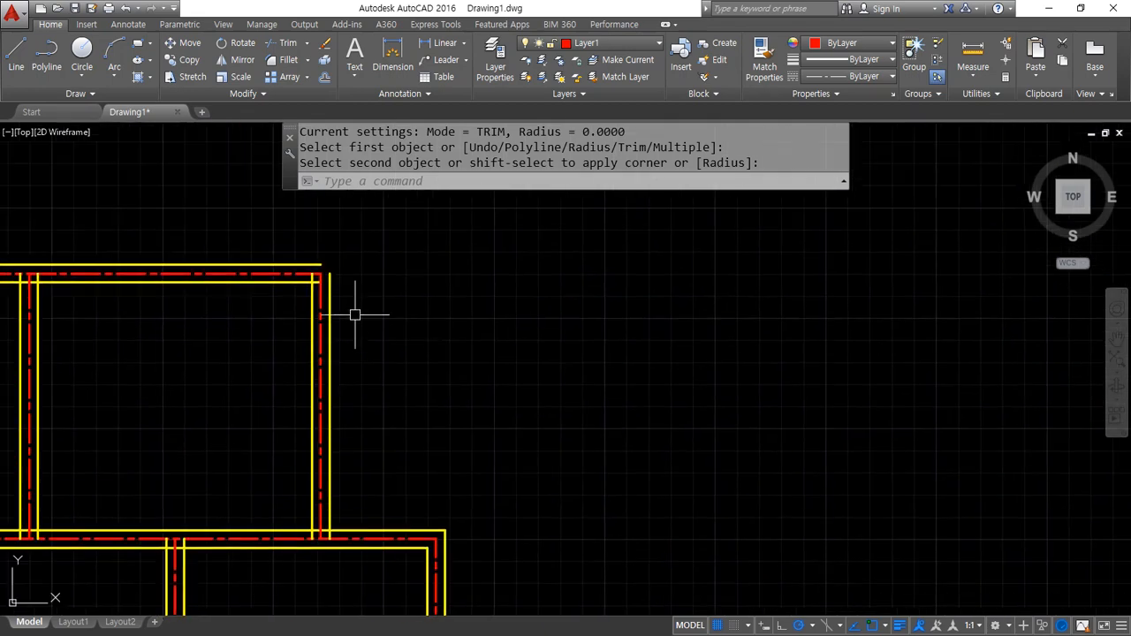
pyautogui.press('Return')
pyautogui.click(328, 281)
pyautogui.click(301, 259)
pyautogui.press('Return')
pyautogui.click(301, 281)
pyautogui.click(312, 304)
# - Fillet the outer and inner wall lines with radius 0 at the upper rooms' top-left corner
pyautogui.moveTo(35, 317); pyautogui.dragTo(866, 370, button='middle')
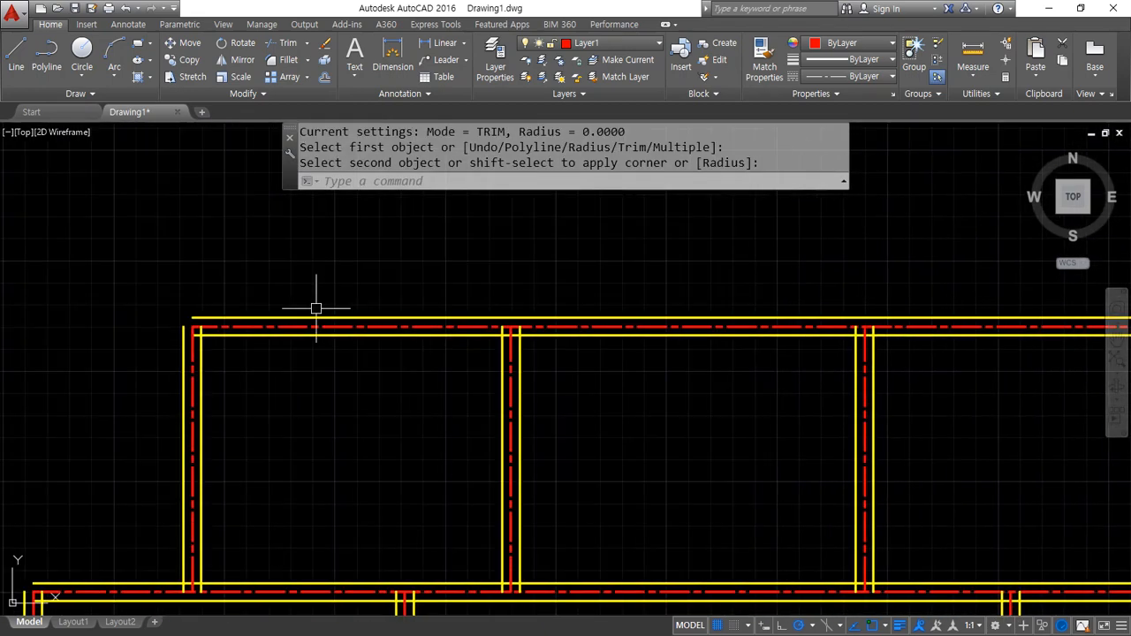
pyautogui.scroll(4, 287, 313)
pyautogui.click(59, 319)
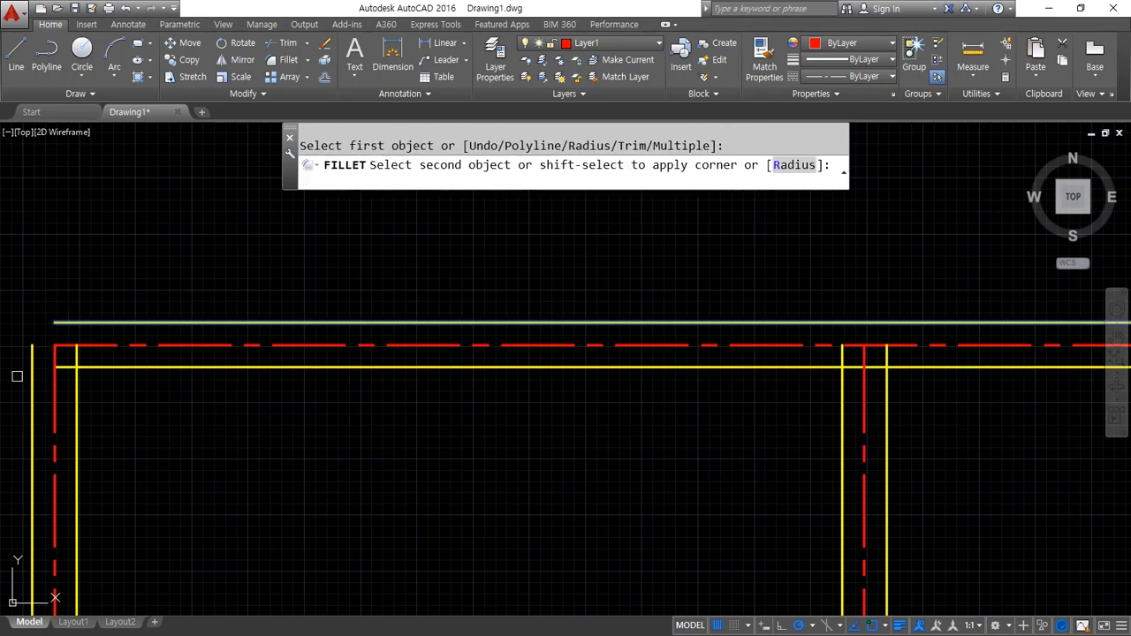
pyautogui.click(32, 362)
pyautogui.press('Return')
pyautogui.click(83, 366)
pyautogui.click(77, 386)
# - Fillet the outer and inner wall lines with radius 0 at the large left room's top-left corner
pyautogui.scroll(-4, 84, 397)
pyautogui.moveTo(84, 398); pyautogui.dragTo(492, 298, button='middle')
pyautogui.scroll(4, 404, 349)
pyautogui.press('Return')
pyautogui.click(341, 392)
pyautogui.click(304, 427)
pyautogui.click(330, 443)
# - Fillet the inner and outer wall lines with radius 0 at the large left room's bottom-left corner
pyautogui.scroll(-4, 618, 455)
pyautogui.moveTo(685, 462); pyautogui.dragTo(603, 256, button='middle')
pyautogui.scroll(6, 503, 474)
pyautogui.press('Return')
pyautogui.click(234, 473)
pyautogui.click(188, 441)
pyautogui.press('Return')
pyautogui.click(191, 518)
# - Fillet the inner and outer wall lines with radius 0 at the small projecting room's top-right corner
pyautogui.scroll(-4, 650, 483)
pyautogui.moveTo(864, 481); pyautogui.dragTo(309, 380, button='middle')
pyautogui.scroll(6, 619, 414)
pyautogui.scroll(-2, 475, 404)
pyautogui.press('Return')
pyautogui.click(624, 373)
pyautogui.click(652, 399)
pyautogui.press('Return')
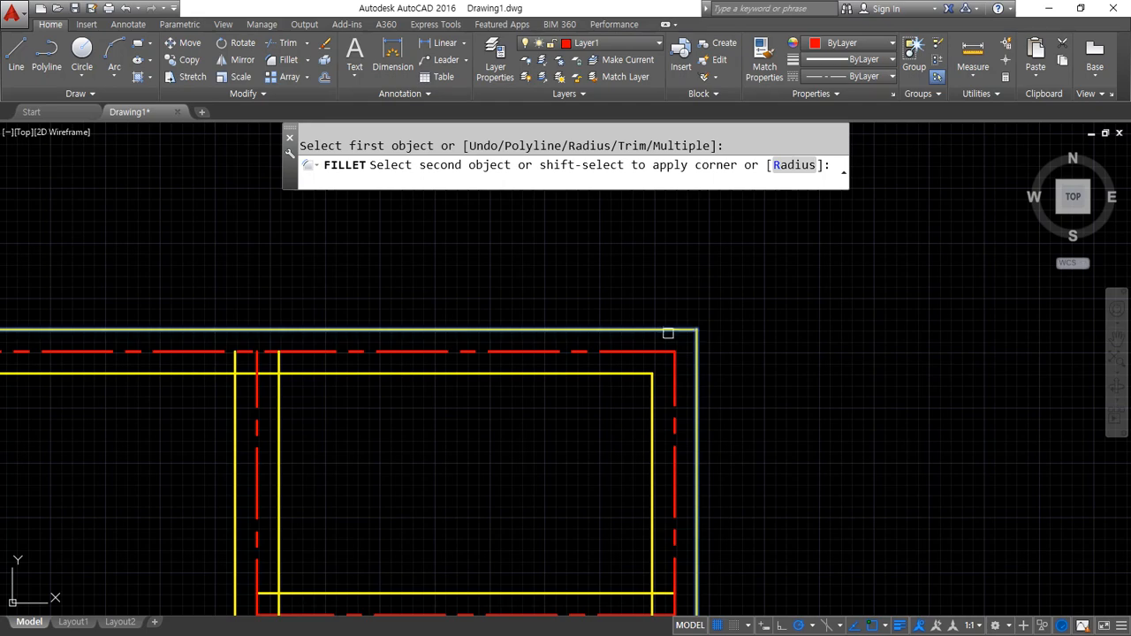
pyautogui.click(667, 331)
# - Fillet the wall lines with radius 0 at the small projecting room's bottom-left corner
pyautogui.scroll(-2, 402, 428)
pyautogui.moveTo(401, 428); pyautogui.dragTo(391, 305, button='middle')
pyautogui.click(310, 395)
pyautogui.click(283, 414)
# - Fillet the inner and outer wall lines with radius 0 at the lower outline's bottom-left corner
pyautogui.moveTo(283, 412); pyautogui.dragTo(177, 298, button='middle')
pyautogui.press('Return')
pyautogui.click(327, 343)
pyautogui.press('Return')
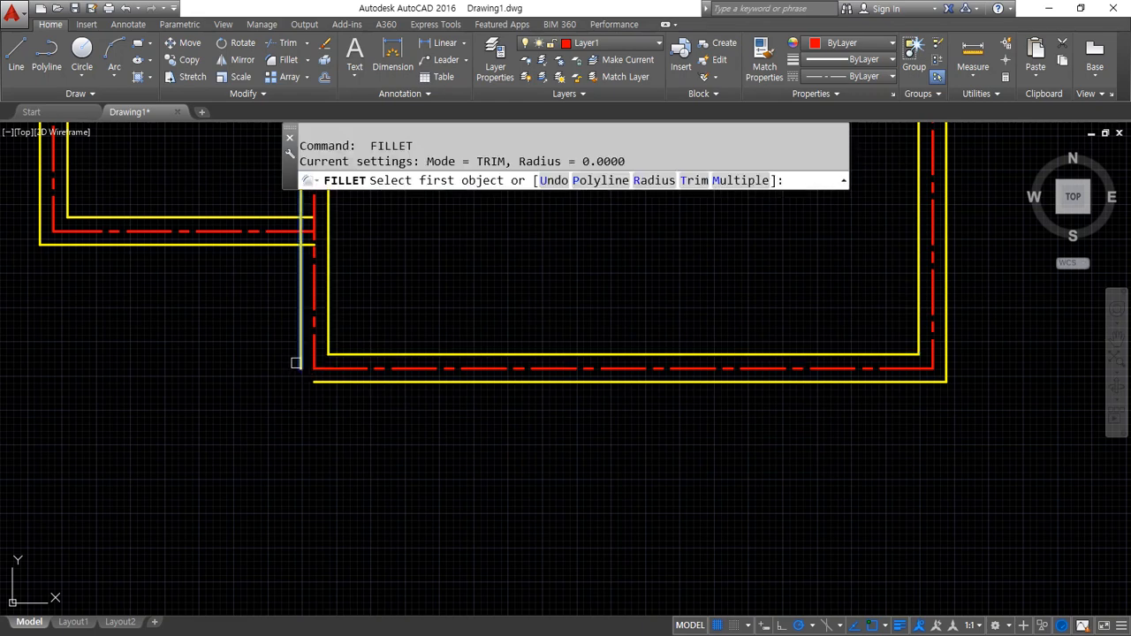
pyautogui.click(330, 382)
pyautogui.scroll(-4, 433, 360)
pyautogui.moveTo(599, 196); pyautogui.dragTo(403, 493, button='middle')
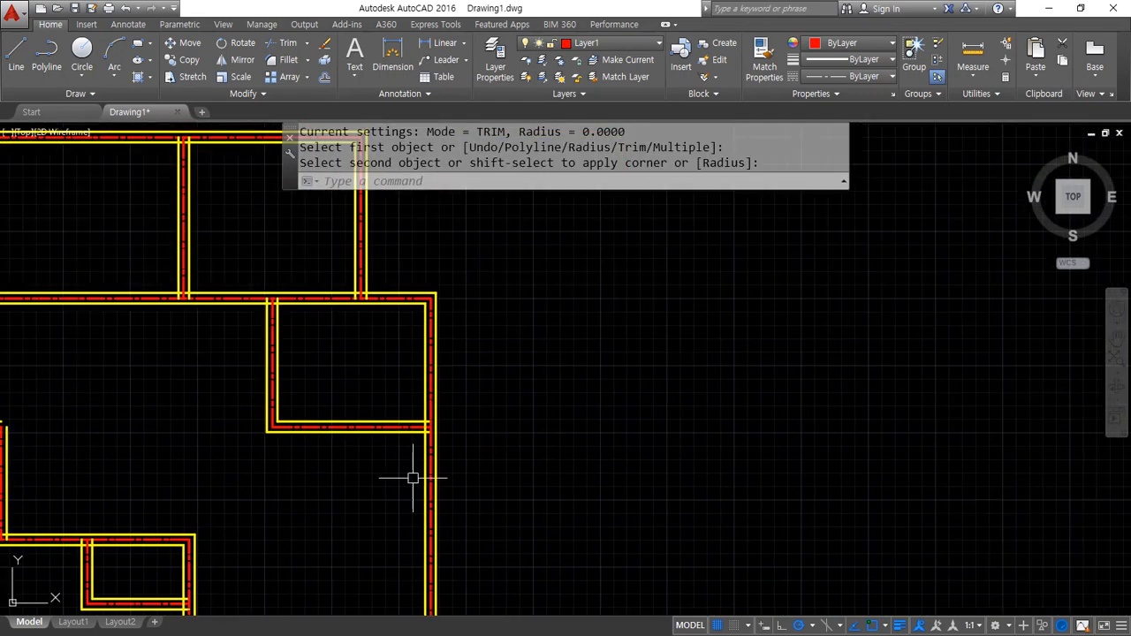
pyautogui.moveTo(362, 346)
pyautogui.mouseDown(button='middle')
pyautogui.moveTo(662, 485)
pyautogui.moveTo(751, 356)
pyautogui.mouseUp(button='middle')
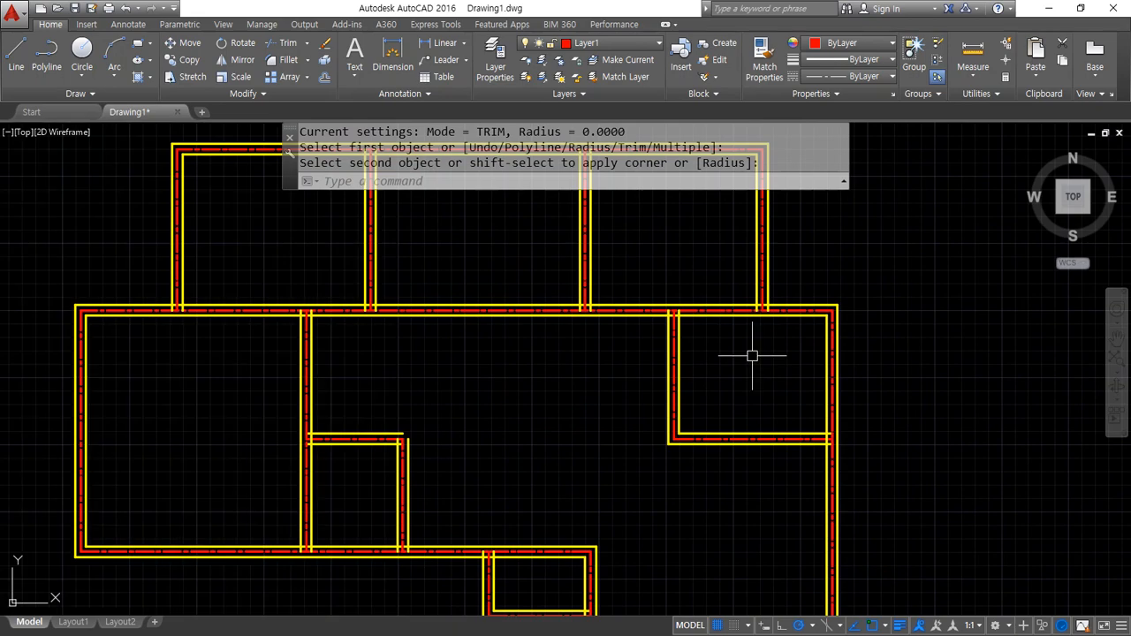
# - Fillet the outer and inner wall lines with radius 0 at the small inner room's top-right corner
pyautogui.press('Return')
pyautogui.scroll(5, 379, 452)
pyautogui.click(482, 433)
pyautogui.click(427, 377)
pyautogui.press('Return')
pyautogui.click(413, 421)
pyautogui.click(439, 450)
# - Trim the overlapping yellow wall lines where the upper room row's leftmost wall meets the long horizontal wall
pyautogui.scroll(-4, 214, 409)
pyautogui.moveTo(117, 399); pyautogui.dragTo(129, 396, button='middle')
pyautogui.scroll(6, 250, 265)
pyautogui.write('tr')
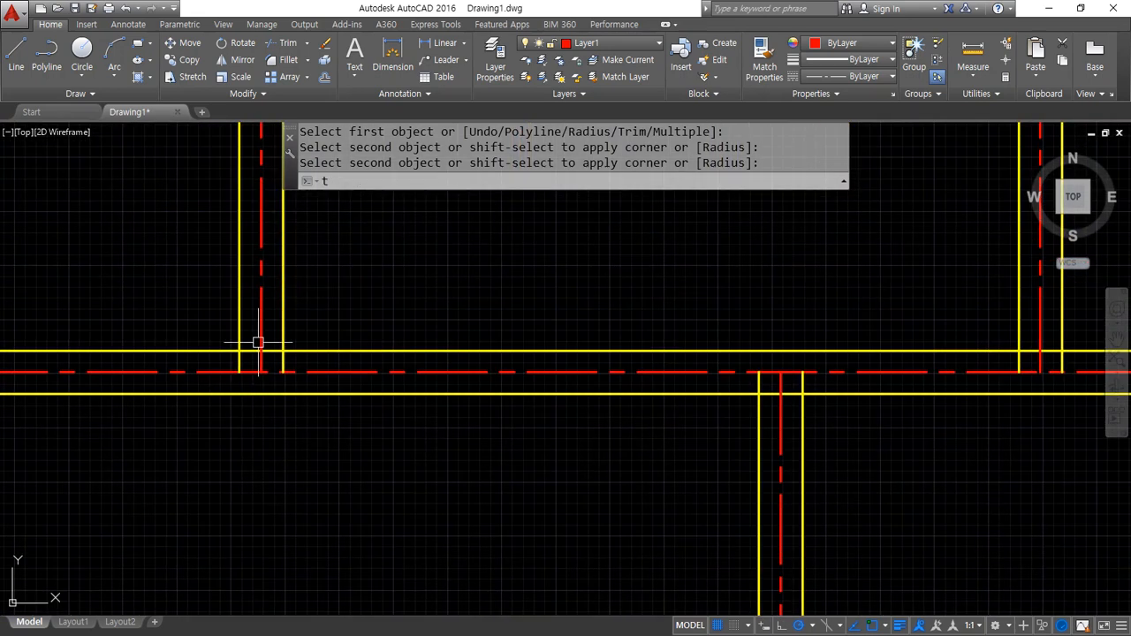
pyautogui.press('Return')
pyautogui.press('Return')
pyautogui.click(223, 377)
pyautogui.click(231, 374)
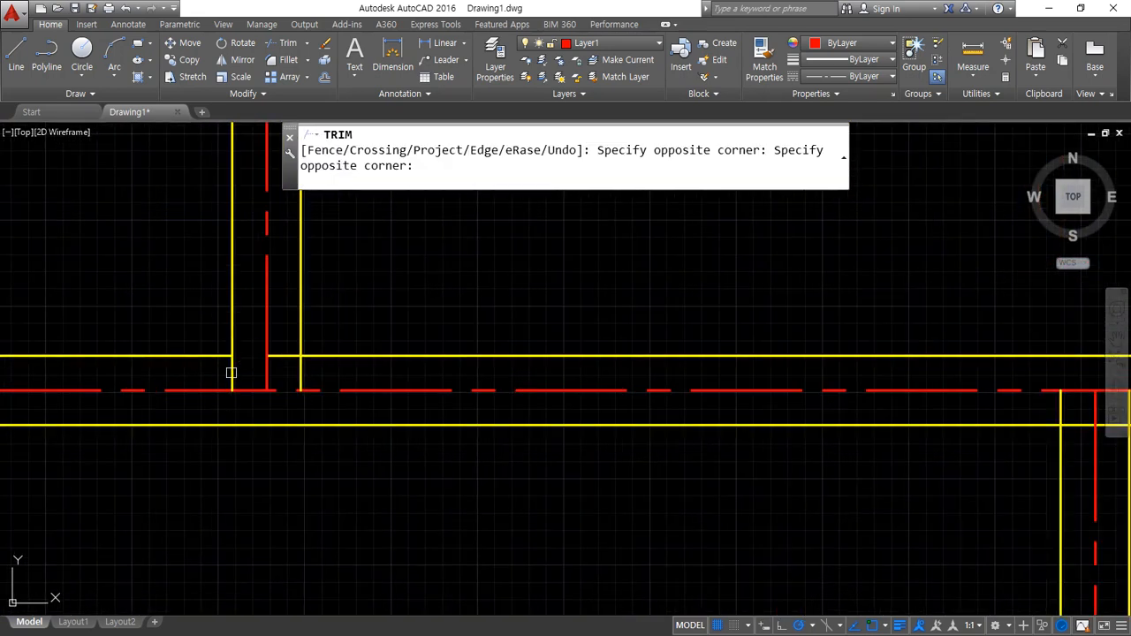
# - Fence-trim the overlapping wall lines where the large left room's right wall meets the long horizontal wall above it
pyautogui.scroll(-5, 299, 371)
pyautogui.moveTo(721, 344); pyautogui.dragTo(500, 336, button='middle')
pyautogui.scroll(4, 363, 384)
pyautogui.write('f')
pyautogui.press('Return')
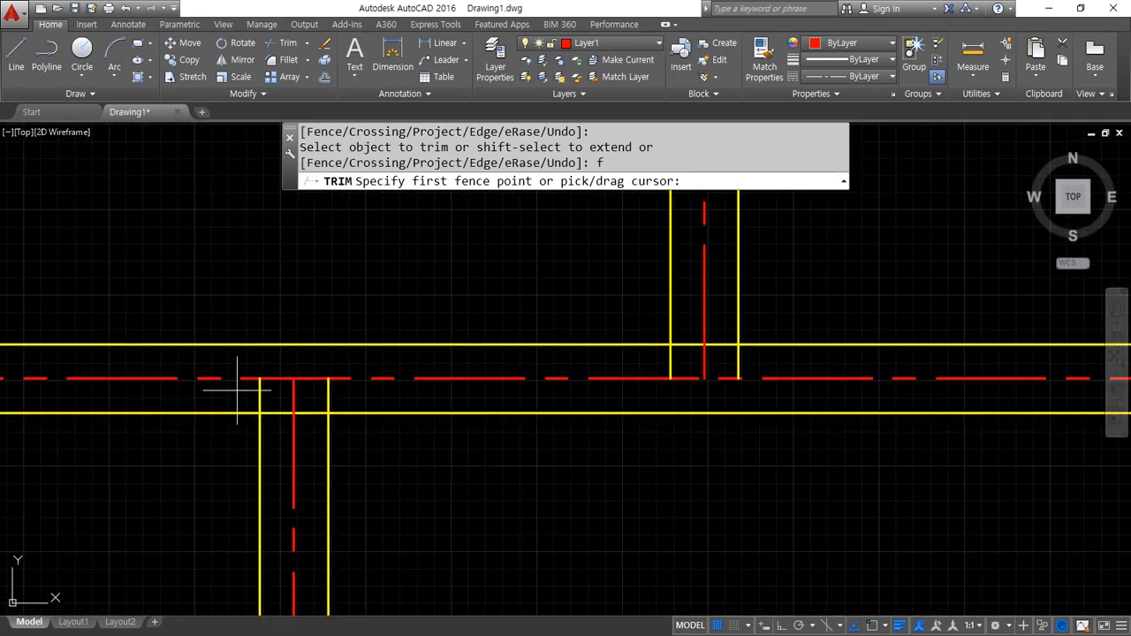
pyautogui.click(237, 389)
pyautogui.click(273, 390)
pyautogui.write('f')
pyautogui.press('Return')
pyautogui.click(313, 428)
pyautogui.click(323, 399)
pyautogui.click(335, 399)
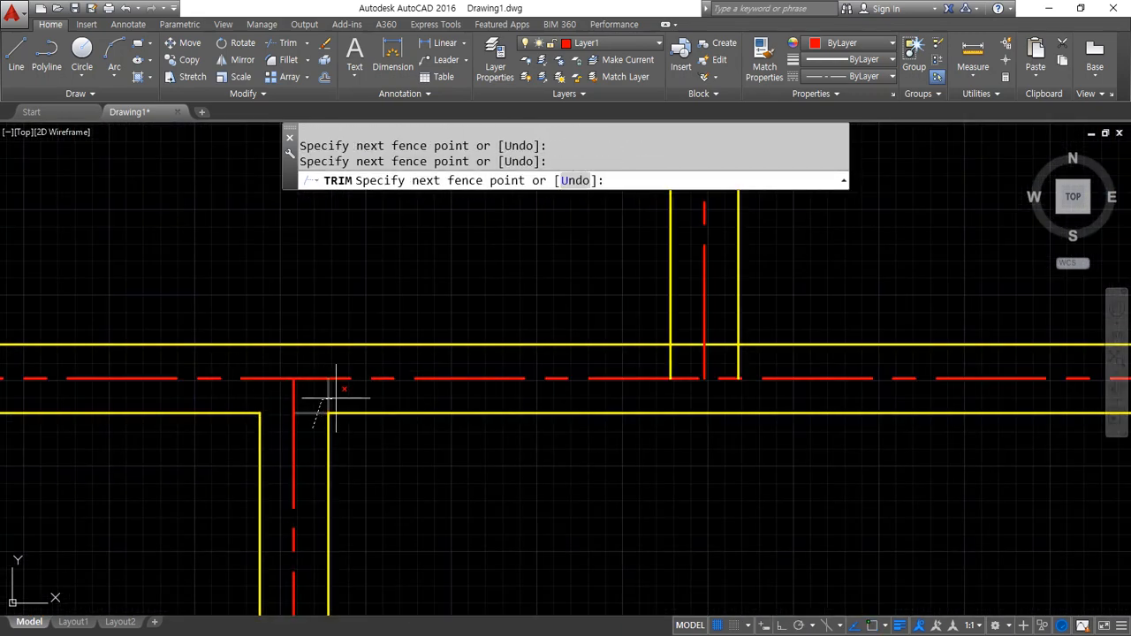
pyautogui.press('Return')
# - Fence-trim the overlapping wall lines where the upper row's first partition meets the long horizontal wall
pyautogui.write('f')
pyautogui.press('Return')
pyautogui.click(652, 359)
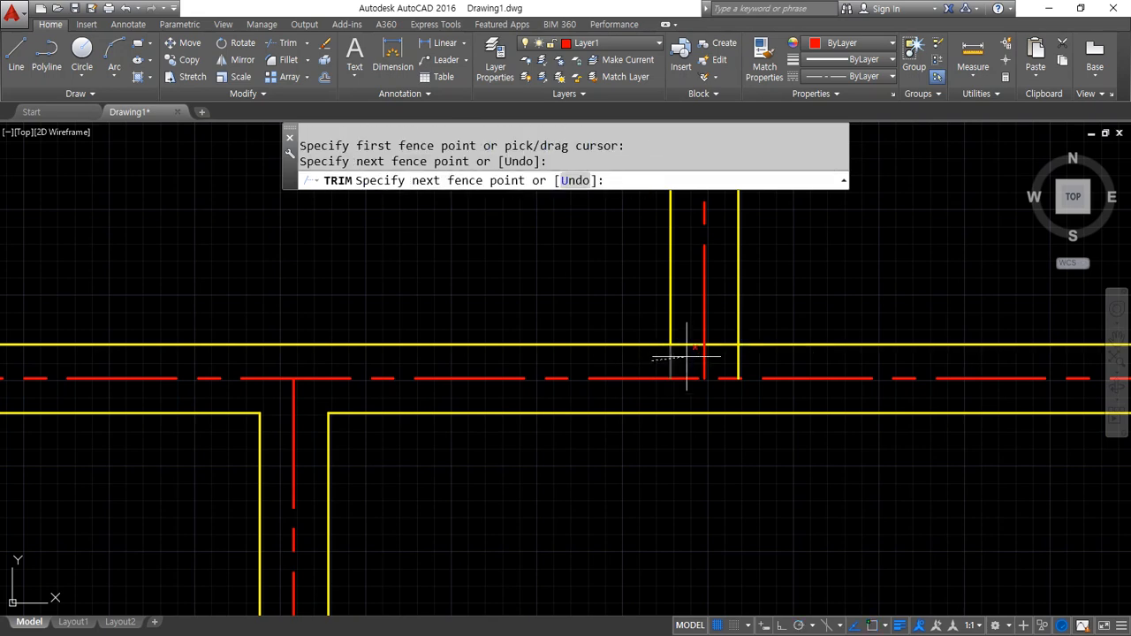
pyautogui.press('Return')
pyautogui.write('f')
pyautogui.press('Return')
pyautogui.click(732, 329)
pyautogui.press('Return')
# - Fence-trim both sides of the junction between the upper row's second partition and the long horizontal wall
pyautogui.moveTo(832, 365); pyautogui.dragTo(5, 383, button='middle')
pyautogui.scroll(-3, 903, 382)
pyautogui.moveTo(903, 382); pyautogui.dragTo(156, 383, button='middle')
pyautogui.scroll(3, 311, 372)
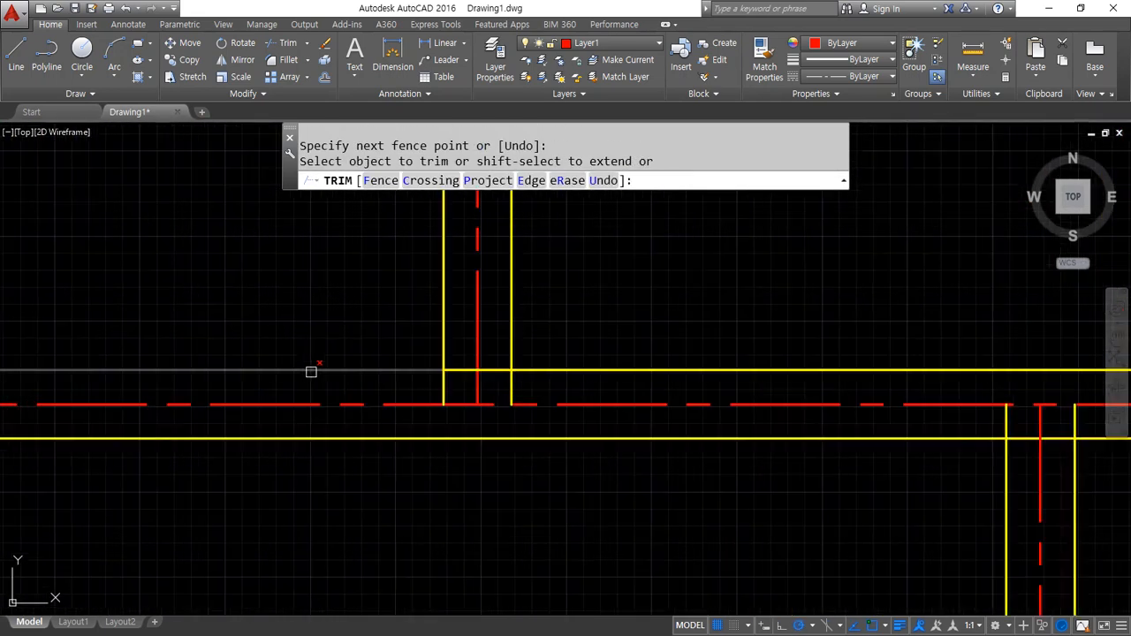
pyautogui.scroll(2, 311, 372)
pyautogui.write('f')
pyautogui.press('Return')
pyautogui.click(513, 400)
pyautogui.click(551, 359)
pyautogui.press('Return')
pyautogui.write('f')
pyautogui.press('Return')
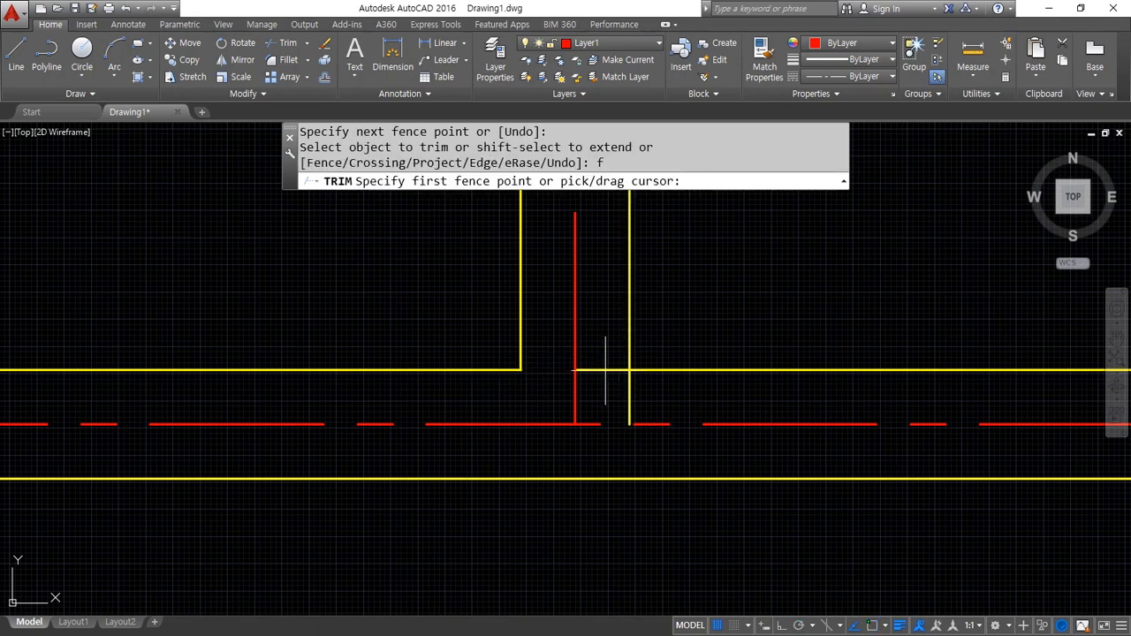
pyautogui.click(593, 360)
# - Fence-trim the wall lines on both sides where the right-hand room's left wall meets the long horizontal wall
pyautogui.scroll(-4, 832, 369)
pyautogui.moveTo(832, 369); pyautogui.dragTo(232, 337, button='middle')
pyautogui.scroll(6, 404, 374)
pyautogui.write('f')
pyautogui.press('Return')
pyautogui.click(609, 358)
pyautogui.click(659, 399)
pyautogui.press('Return')
pyautogui.write('f')
pyautogui.press('Return')
pyautogui.click(747, 416)
pyautogui.click(799, 352)
pyautogui.press('Return')
# - Fence-trim the overlapping wall lines where the upper row's rightmost wall meets the long horizontal wall
pyautogui.scroll(-4, 889, 371)
pyautogui.moveTo(903, 364); pyautogui.dragTo(118, 419, button='middle')
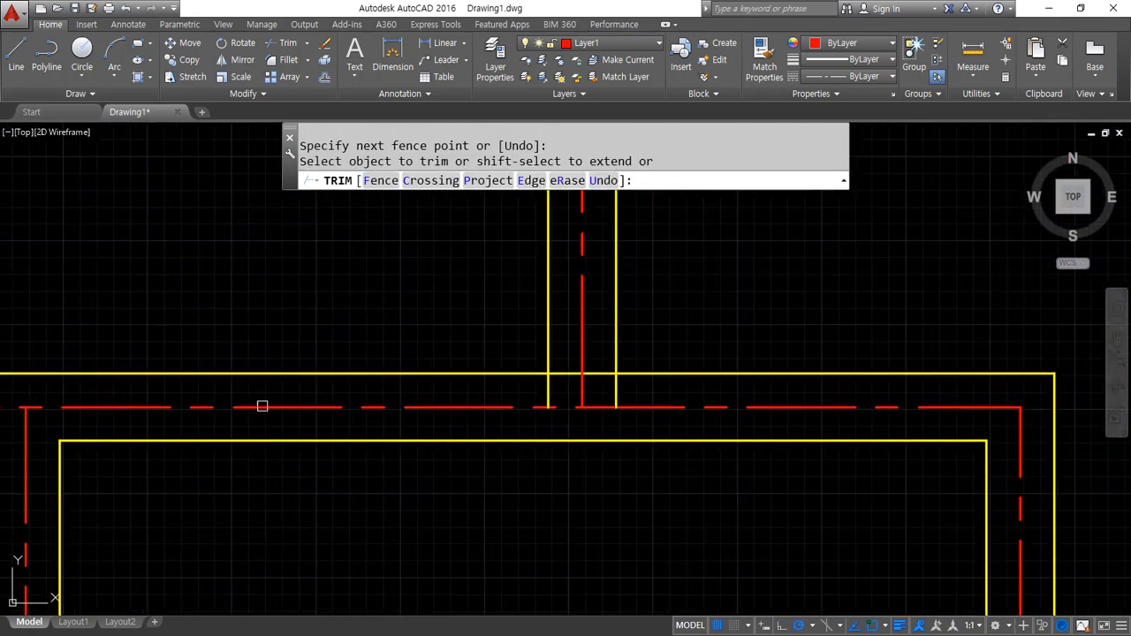
pyautogui.scroll(2, 593, 397)
pyautogui.write('f')
pyautogui.press('Return')
pyautogui.click(512, 398)
pyautogui.click(562, 358)
pyautogui.press('Return')
pyautogui.write('f')
pyautogui.press('Return')
pyautogui.click(610, 355)
# - Fence-trim the wall lines on both sides where the upper row's second partition meets the top exterior wall
pyautogui.scroll(-4, 516, 394)
pyautogui.moveTo(472, 379); pyautogui.dragTo(588, 508, button='middle')
pyautogui.scroll(2, 416, 318)
pyautogui.scroll(3, 325, 233)
pyautogui.write('f')
pyautogui.press('Return')
pyautogui.click(311, 216)
pyautogui.press('Return')
pyautogui.write('f')
pyautogui.press('Return')
pyautogui.click(182, 292)
pyautogui.click(101, 217)
pyautogui.press('Return')
# - Fence-trim the overlapping wall lines where the upper row's first partition meets the top exterior wall
pyautogui.scroll(-5, 87, 238)
pyautogui.moveTo(74, 253); pyautogui.dragTo(736, 332, button='middle')
pyautogui.scroll(7, 305, 316)
pyautogui.write('f')
pyautogui.press('Return')
pyautogui.click(152, 347)
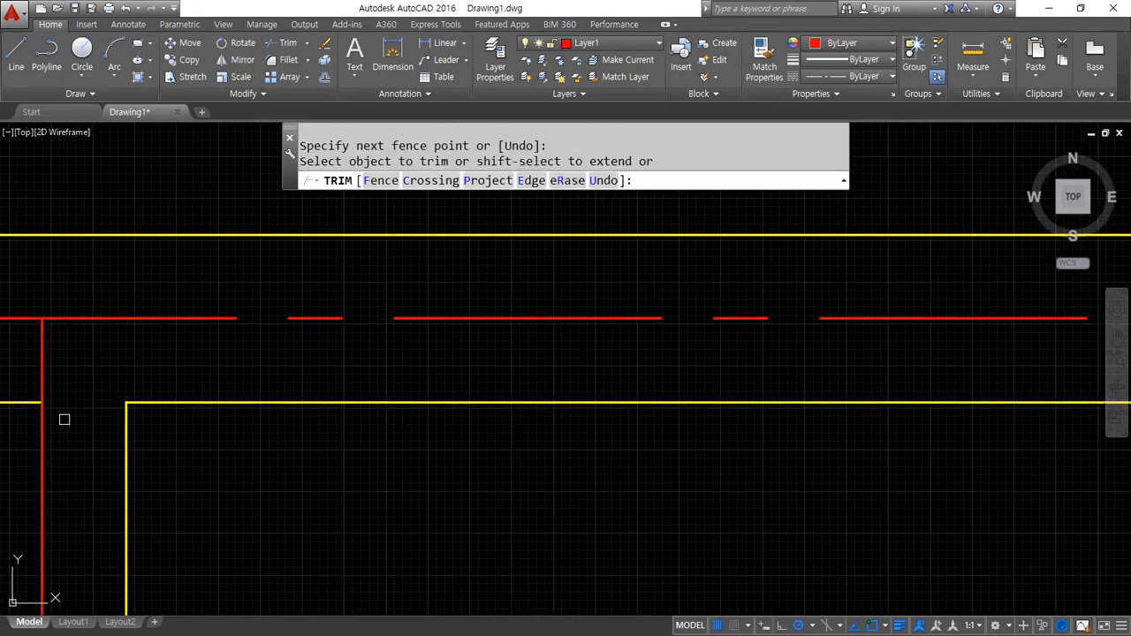
pyautogui.moveTo(63, 418); pyautogui.dragTo(480, 372, button='middle')
# - Fence-trim the upper side of the junction between the small inner room's top wall and the large left room's right wall
pyautogui.scroll(-5, 309, 318)
pyautogui.moveTo(168, 304); pyautogui.dragTo(689, 293, button='middle')
pyautogui.scroll(-1, 539, 398)
pyautogui.moveTo(539, 398); pyautogui.dragTo(309, 212, button='middle')
pyautogui.scroll(2, 264, 387)
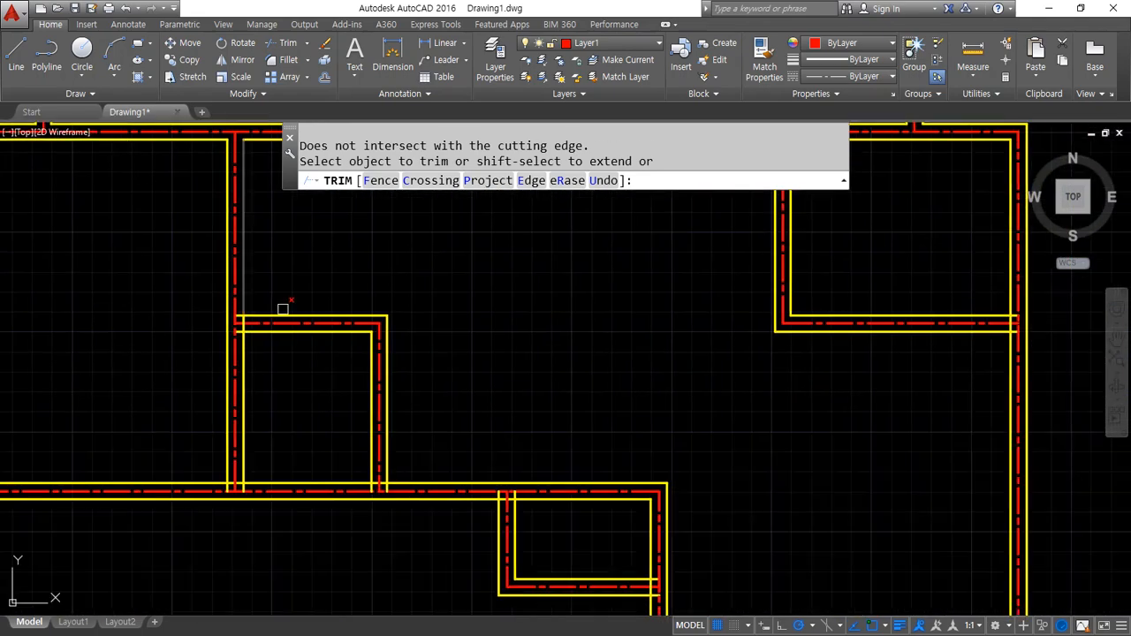
pyautogui.scroll(5, 285, 306)
pyautogui.write('f')
pyautogui.press('space')
pyautogui.click(95, 205)
pyautogui.click(116, 237)
pyautogui.press('space')
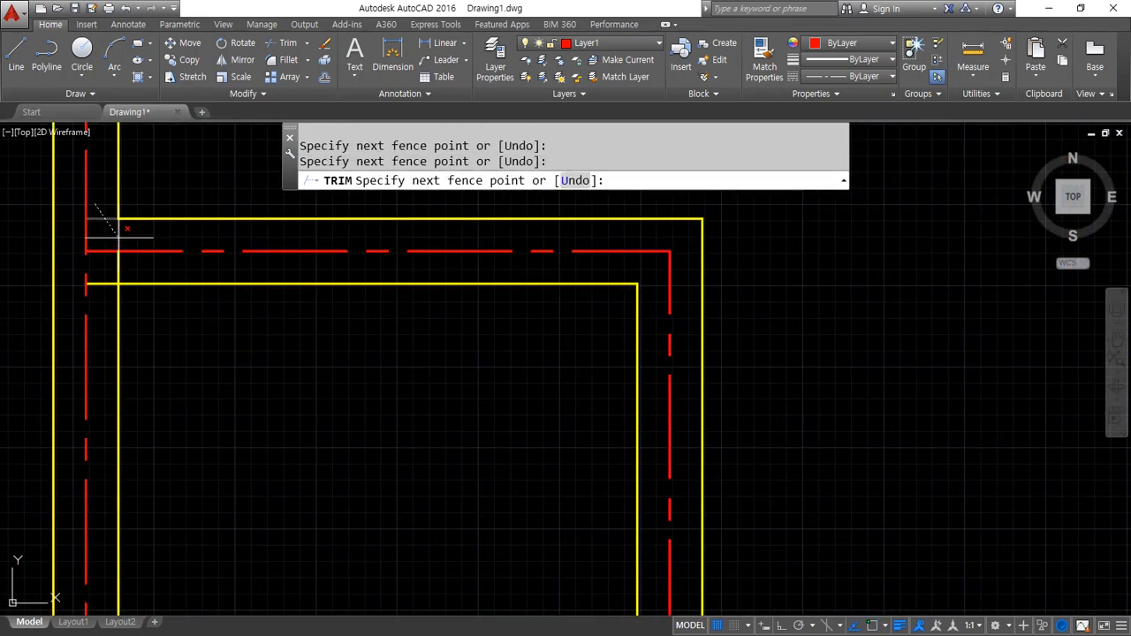
pyautogui.press('space')
# - Fence-trim the overlapping wall lines at the small inner room's inside top-left corner
pyautogui.scroll(4, 124, 271)
pyautogui.write('f')
pyautogui.press('space')
pyautogui.click(113, 281)
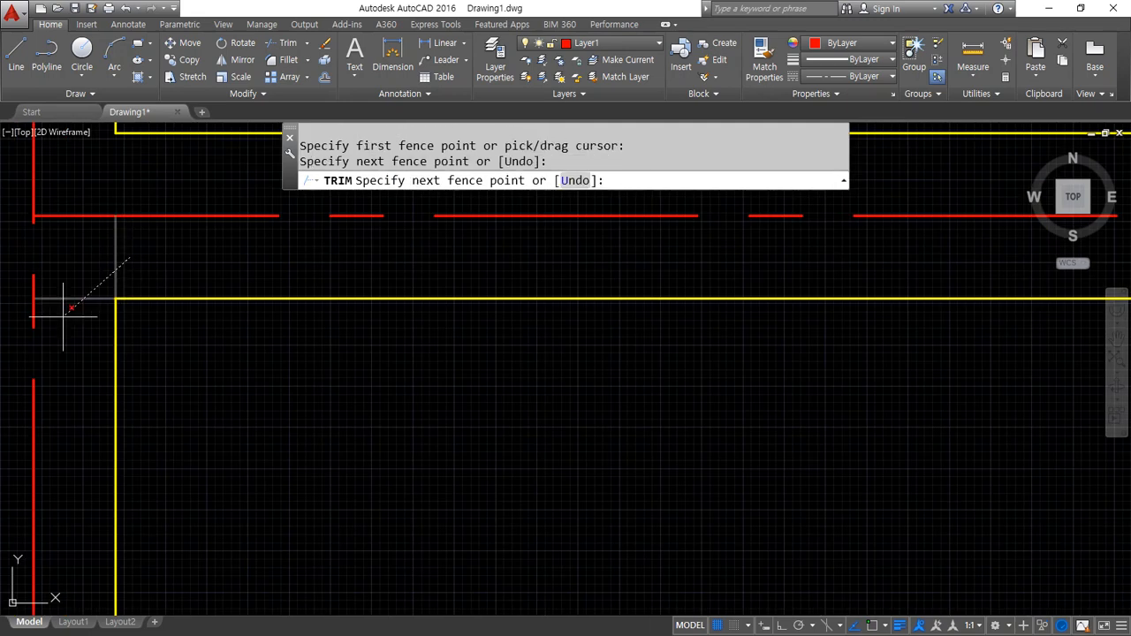
pyautogui.click(63, 316)
pyautogui.press('space')
# - Fence-trim the wall lines on both sides where the large left room's right wall meets the lower horizontal wall
pyautogui.scroll(-5, 98, 326)
pyautogui.moveTo(152, 550); pyautogui.dragTo(234, 341, button='middle')
pyautogui.moveTo(139, 529); pyautogui.dragTo(171, 204, button='middle')
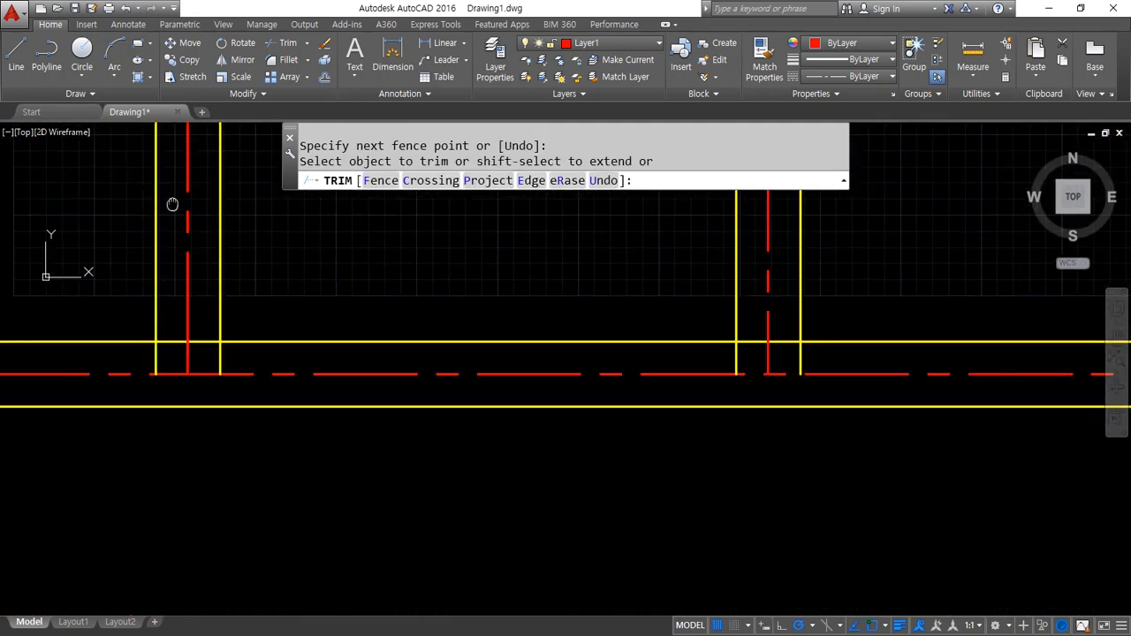
pyautogui.scroll(5, 190, 293)
pyautogui.press('space')
pyautogui.click(94, 483)
pyautogui.click(133, 405)
pyautogui.press('space')
pyautogui.write('f')
pyautogui.press('space')
pyautogui.click(216, 404)
# - Fence-trim both sides of the junction between the small inner room's right wall and the lower horizontal wall
pyautogui.scroll(5, 141, 434)
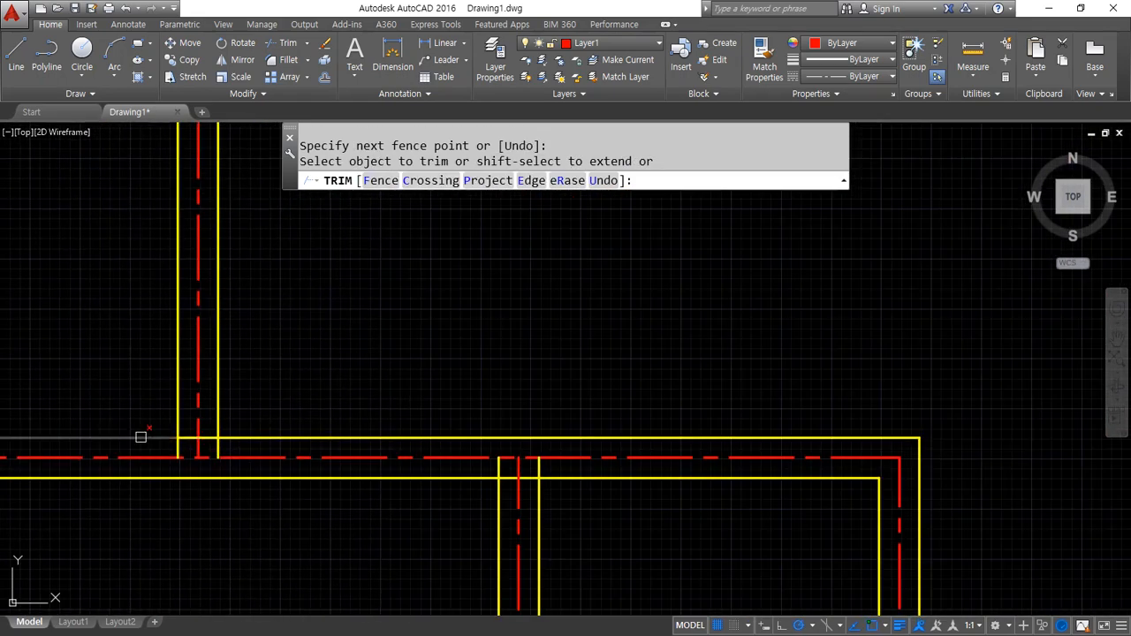
pyautogui.write('f')
pyautogui.press('Return')
pyautogui.click(275, 430)
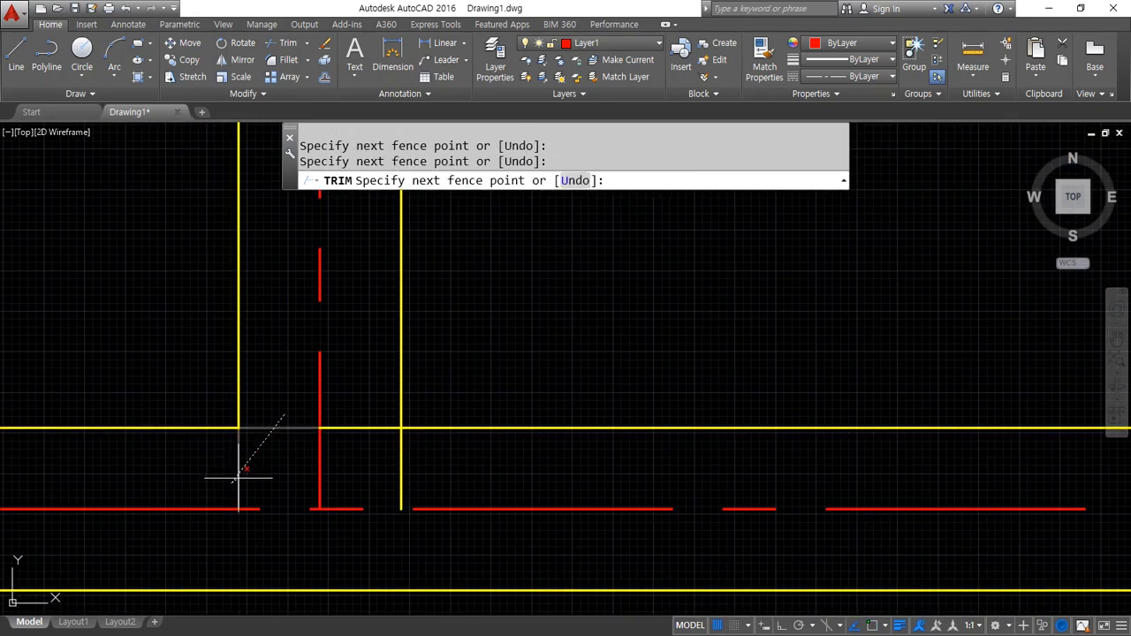
pyautogui.write('f')
pyautogui.press('Return')
pyautogui.click(352, 416)
pyautogui.click(410, 471)
pyautogui.press('Return')
# - Fence-trim the wall lines on both sides where the small projecting room's left wall meets the lower horizontal wall
pyautogui.scroll(-2, 477, 480)
pyautogui.moveTo(614, 470); pyautogui.dragTo(222, 324, button='middle')
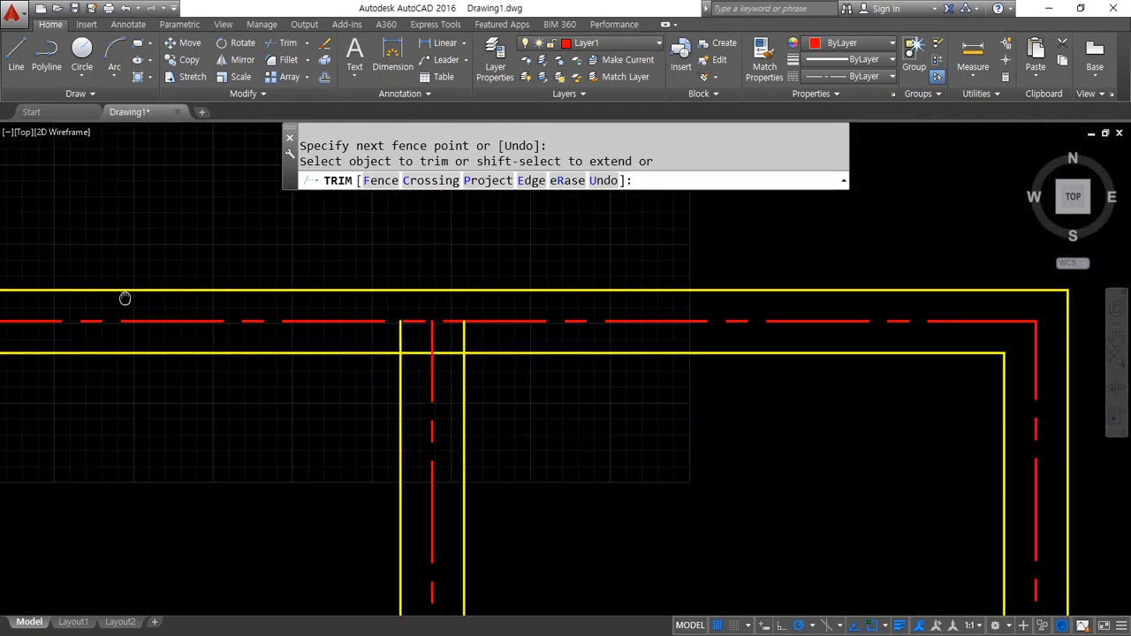
pyautogui.scroll(2, 369, 366)
pyautogui.write('f')
pyautogui.press('Return')
pyautogui.click(523, 319)
pyautogui.click(627, 364)
pyautogui.press('Return')
pyautogui.write('f')
pyautogui.press('Return')
pyautogui.click(687, 364)
pyautogui.click(744, 295)
pyautogui.press('Return')
# - Fence-trim the overlapping wall lines on both sides where the right-hand room's horizontal wall meets the right outer wall
pyautogui.scroll(-2, 735, 343)
pyautogui.moveTo(928, 318); pyautogui.dragTo(468, 319, button='middle')
pyautogui.moveTo(940, 320); pyautogui.dragTo(466, 323, button='middle')
pyautogui.scroll(-6, 377, 386)
pyautogui.moveTo(289, 416); pyautogui.dragTo(255, 298, button='middle')
pyautogui.scroll(6, 477, 399)
pyautogui.scroll(2, 265, 411)
pyautogui.write('f')
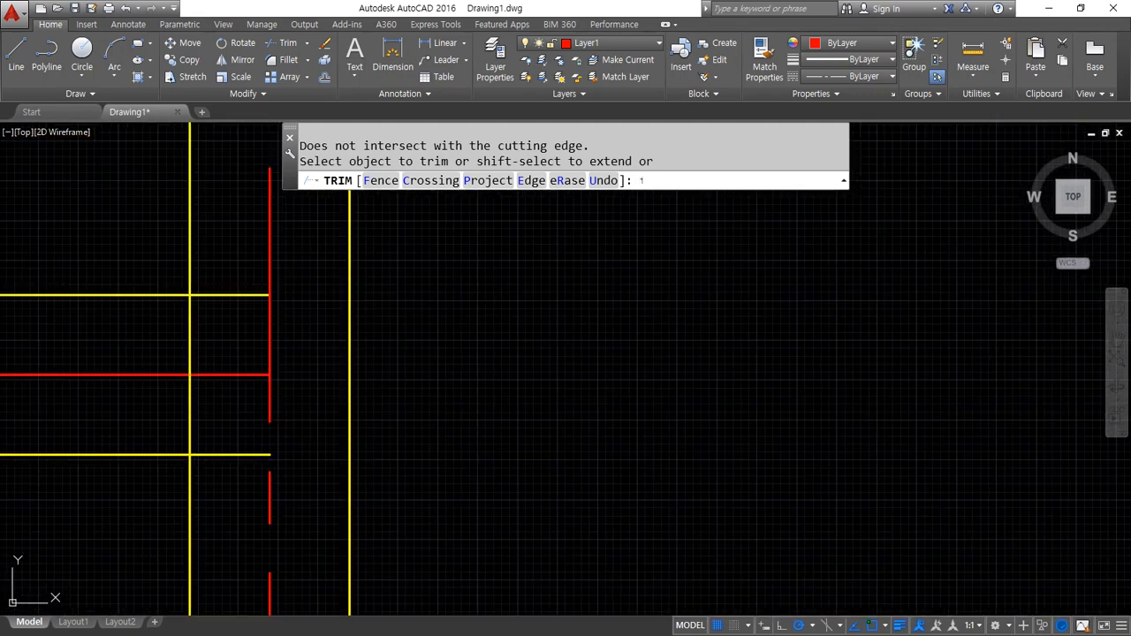
pyautogui.press('Return')
pyautogui.click(237, 271)
pyautogui.click(183, 346)
pyautogui.press('Return')
pyautogui.write('f')
pyautogui.press('Return')
pyautogui.click(156, 396)
pyautogui.click(241, 472)
pyautogui.press('Return')
# - Fence-trim both sides of the junction between the small projecting room's lower wall and the large right room's left wall, and finish trimming
pyautogui.scroll(-3, 265, 495)
pyautogui.moveTo(285, 503); pyautogui.dragTo(227, 553, button='middle')
pyautogui.scroll(2, 365, 474)
pyautogui.scroll(3, 468, 373)
pyautogui.scroll(4, 481, 374)
pyautogui.write('f')
pyautogui.press('Return')
pyautogui.click(530, 486)
pyautogui.click(412, 412)
pyautogui.press('Return')
pyautogui.write('f')
pyautogui.press('Return')
pyautogui.click(459, 379)
pyautogui.click(536, 285)
pyautogui.scroll(-8, 499, 335)
pyautogui.press('Return')
pyautogui.moveTo(353, 256); pyautogui.dragTo(365, 348, button='middle')
pyautogui.scroll(2, 153, 241)
pyautogui.scroll(-4, 153, 241)
pyautogui.scroll(-1, 313, 280)
pyautogui.moveTo(312, 280)
pyautogui.mouseDown(button='middle')
pyautogui.moveTo(270, 310)
pyautogui.moveTo(511, 311)
pyautogui.moveTo(255, 240)
pyautogui.moveTo(489, 411)
pyautogui.moveTo(215, 401)
pyautogui.moveTo(253, 305)
pyautogui.moveTo(116, 302)
pyautogui.mouseUp(button='middle')
pyautogui.scroll(-1, 166, 316)
pyautogui.press('Return')
# - Offset the outer left and top wall lines of the upper rooms outward by 120
pyautogui.scroll(4, 92, 270)
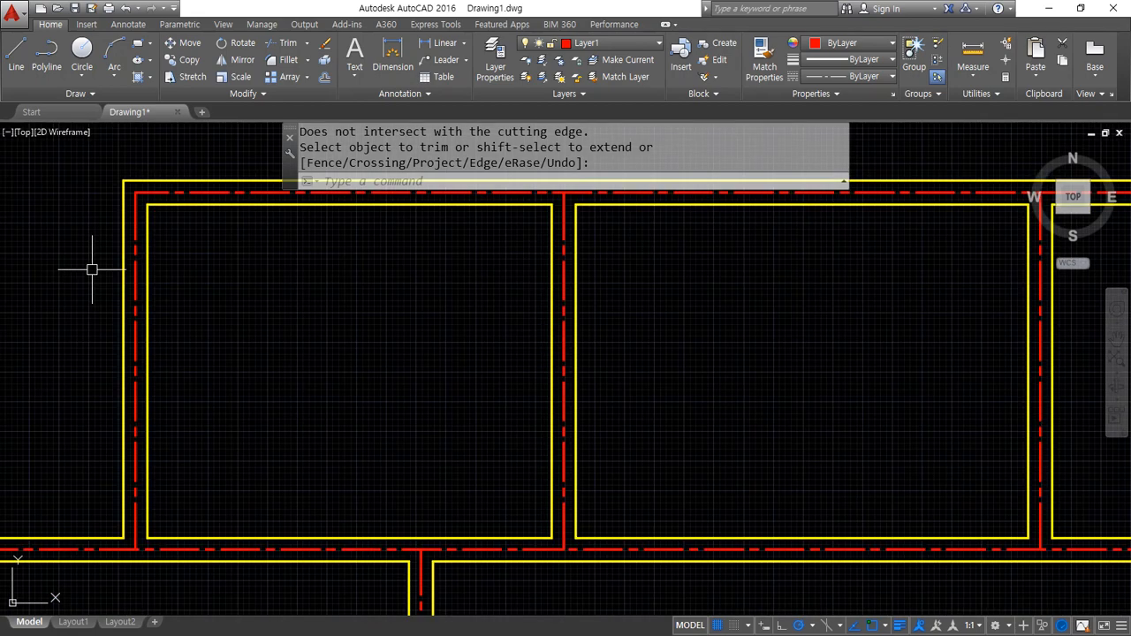
pyautogui.write('o')
pyautogui.press('Return')
pyautogui.write('120')
pyautogui.press('Return')
pyautogui.click(170, 245)
pyautogui.click(50, 235)
pyautogui.scroll(-5, 68, 257)
pyautogui.click(174, 244)
pyautogui.click(170, 193)
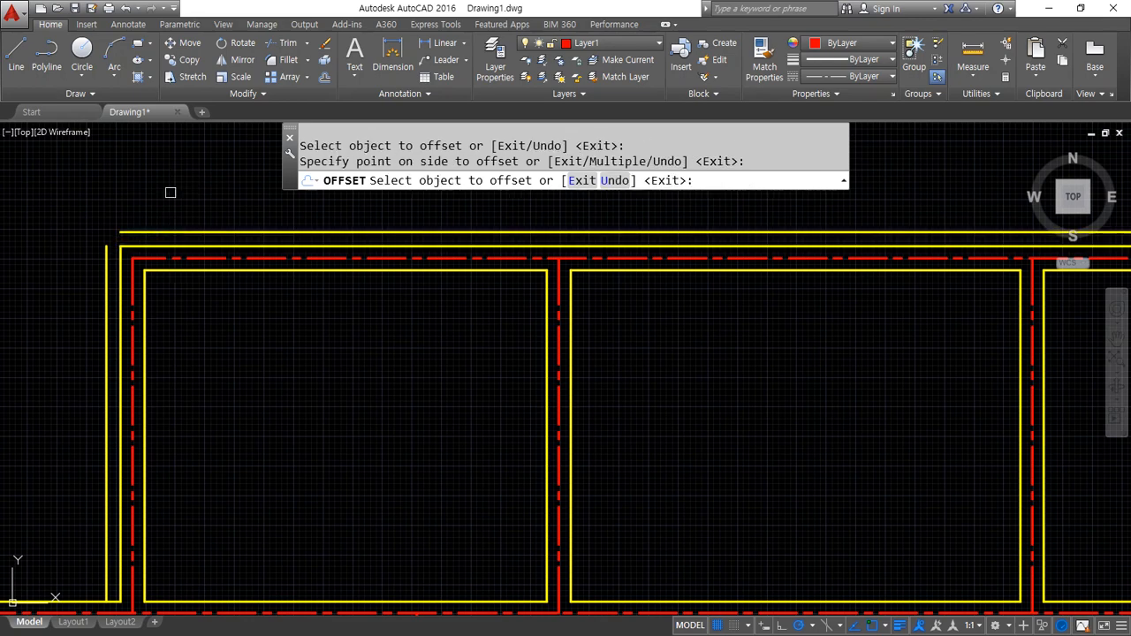
# - Offset the upper rooms' right outer line, the short step line and the right outer wall line outward by 120
pyautogui.moveTo(548, 306); pyautogui.dragTo(59, 293, button='middle')
pyautogui.moveTo(643, 353); pyautogui.dragTo(4, 308, button='middle')
pyautogui.click(310, 346)
pyautogui.click(383, 349)
pyautogui.click(387, 542)
pyautogui.click(386, 479)
pyautogui.click(449, 549)
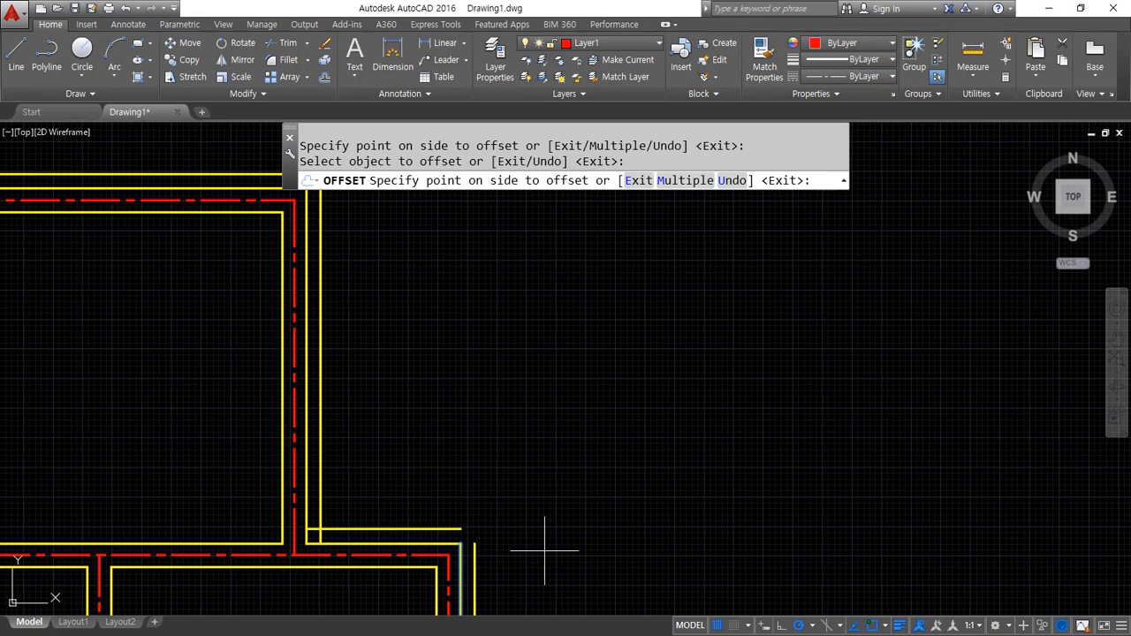
pyautogui.click(545, 543)
# - Offset the large right room's bottom and left outer lines and the projecting room's bottom line outward by 120
pyautogui.scroll(-5, 253, 492)
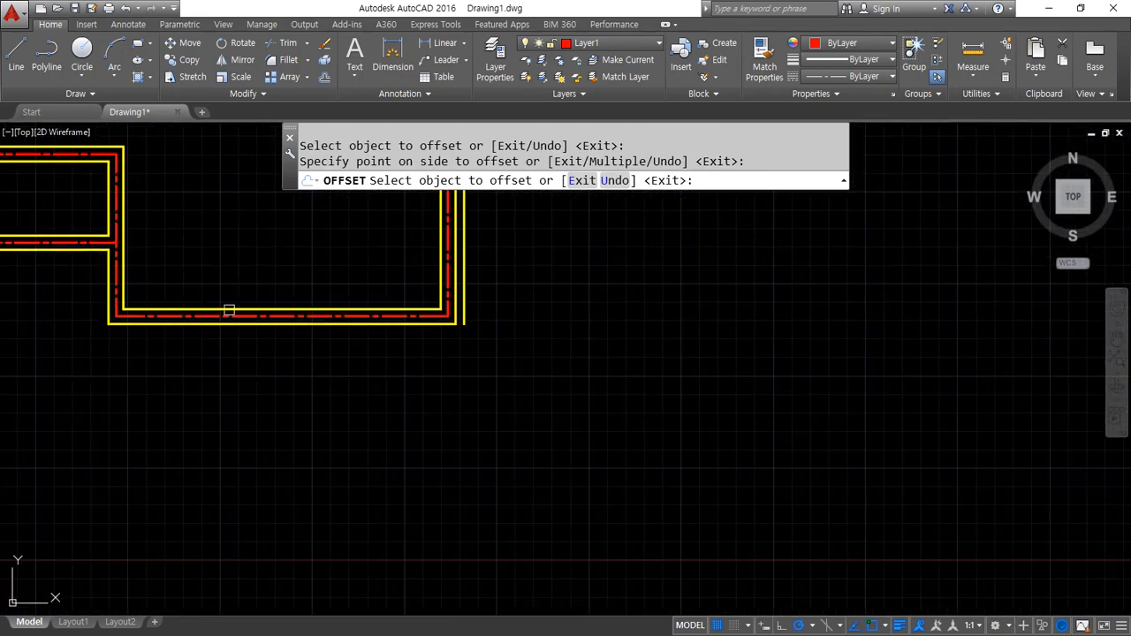
pyautogui.scroll(3, 424, 282)
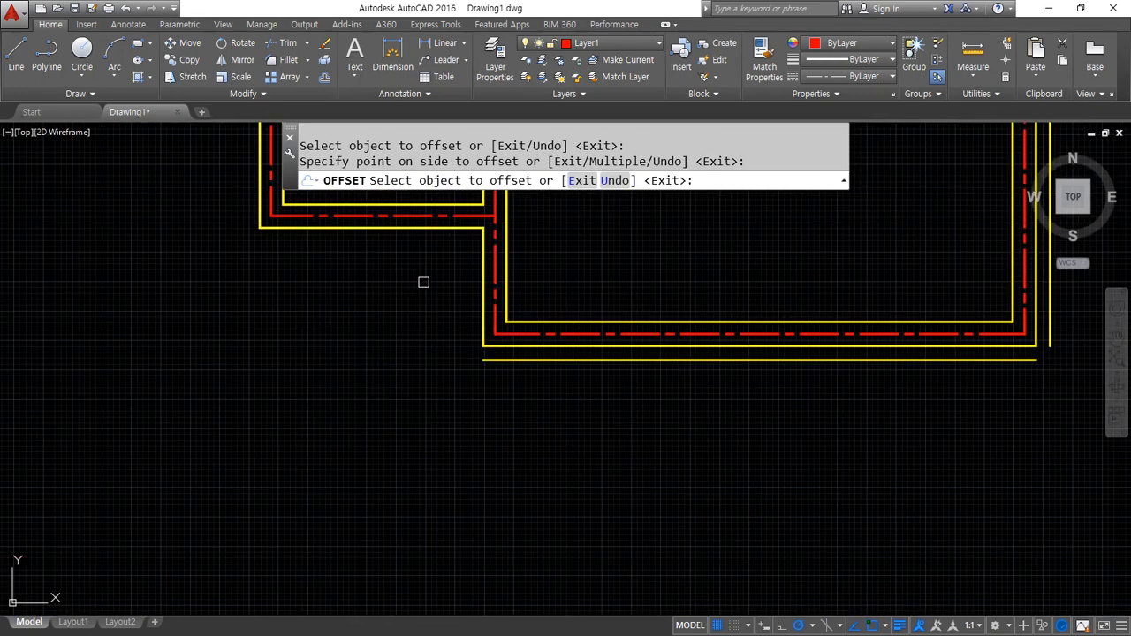
pyautogui.click(481, 289)
pyautogui.click(325, 317)
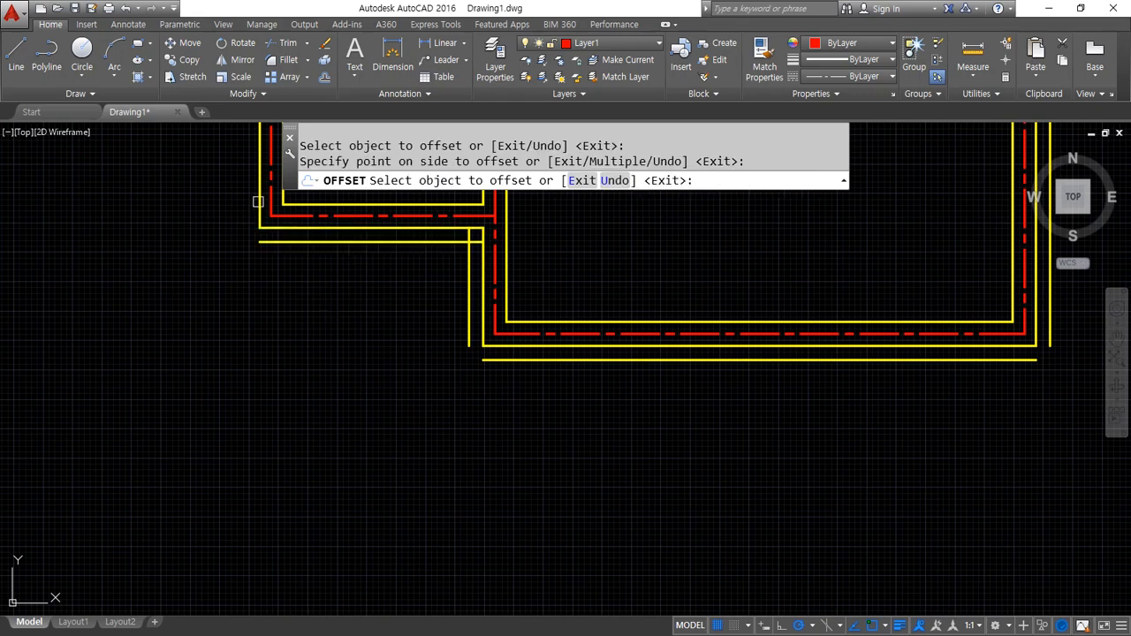
# - Offset the projecting room's left line and the left room's bottom and left outer lines outward by 120
pyautogui.moveTo(162, 200); pyautogui.dragTo(246, 347, button='middle')
pyautogui.click(237, 296)
pyautogui.click(161, 371)
pyautogui.scroll(-3, 326, 356)
pyautogui.scroll(3, 324, 336)
pyautogui.click(380, 355)
pyautogui.click(262, 354)
pyautogui.press('space')
# - Offset the left room's top outer line upward by 120 and finish offsetting
pyautogui.moveTo(289, 263); pyautogui.dragTo(144, 594, button='middle')
pyautogui.moveTo(247, 343); pyautogui.dragTo(99, 525, button='middle')
pyautogui.press('space')
pyautogui.press('space')
pyautogui.click(233, 343)
pyautogui.click(242, 313)
pyautogui.scroll(2, 242, 313)
pyautogui.press('space')
# - Fillet the new outer lines at the step beside the upper rooms and at the left room's top-left corner
pyautogui.write('f')
pyautogui.press('space')
pyautogui.click(303, 322)
pyautogui.click(282, 336)
pyautogui.moveTo(122, 328); pyautogui.dragTo(470, 287, button='middle')
pyautogui.press('space')
pyautogui.click(350, 299)
pyautogui.click(313, 332)
# - Fillet the new outer lines at the left room's bottom-left corner
pyautogui.scroll(-3, 262, 415)
pyautogui.moveTo(251, 452); pyautogui.dragTo(152, 139, button='middle')
pyautogui.scroll(4, 210, 442)
pyautogui.press('space')
pyautogui.click(144, 293)
pyautogui.click(93, 236)
# - Fillet the new outer lines at the upper-left inside corner and the bottom-left corner of the small projecting room
pyautogui.scroll(-3, 151, 291)
pyautogui.moveTo(616, 323); pyautogui.dragTo(430, 348, button='middle')
pyautogui.press('space')
pyautogui.click(342, 329)
pyautogui.click(351, 428)
pyautogui.press('space')
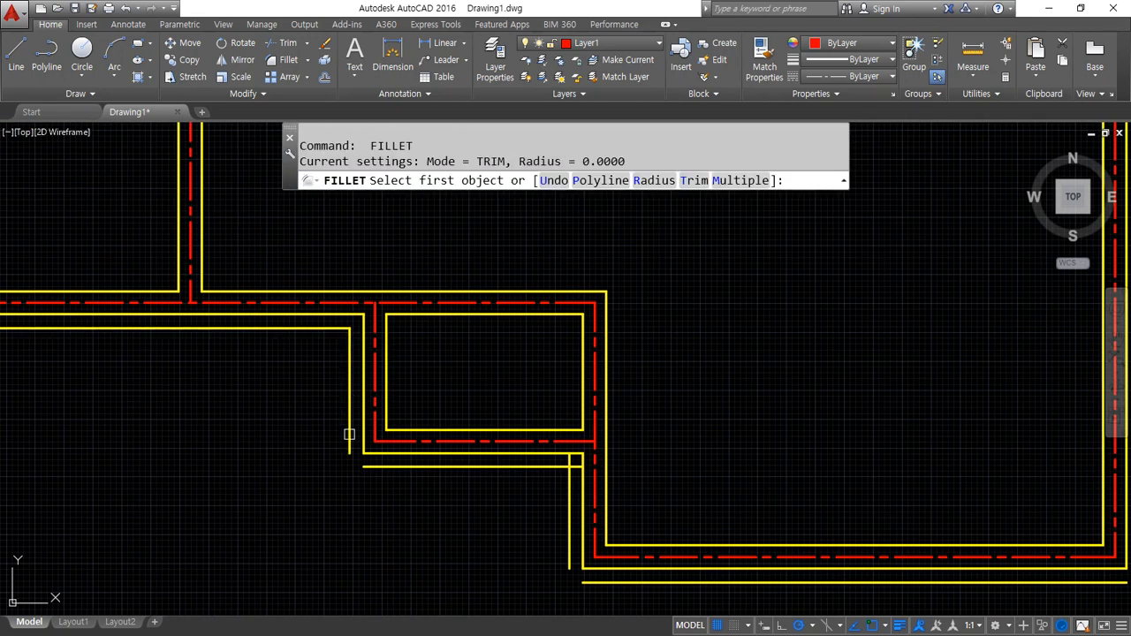
pyautogui.click(378, 469)
# - Fillet the new outer lines where the projecting room meets the large right room and at that room's bottom-left corner
pyautogui.press('space')
pyautogui.click(568, 466)
pyautogui.click(564, 501)
pyautogui.moveTo(559, 501); pyautogui.dragTo(151, 315, button='middle')
pyautogui.press('space')
pyautogui.click(180, 348)
pyautogui.click(189, 387)
# - Fillet the new outer lines at the large right room's bottom-right corner
pyautogui.moveTo(653, 407); pyautogui.dragTo(412, 462, button='middle')
pyautogui.press('space')
pyautogui.click(504, 442)
pyautogui.click(513, 426)
# - Fillet the new outer lines at the outer and inner corners of the step on the building's right side
pyautogui.scroll(-4, 535, 318)
pyautogui.moveTo(528, 301); pyautogui.dragTo(312, 553, button='middle')
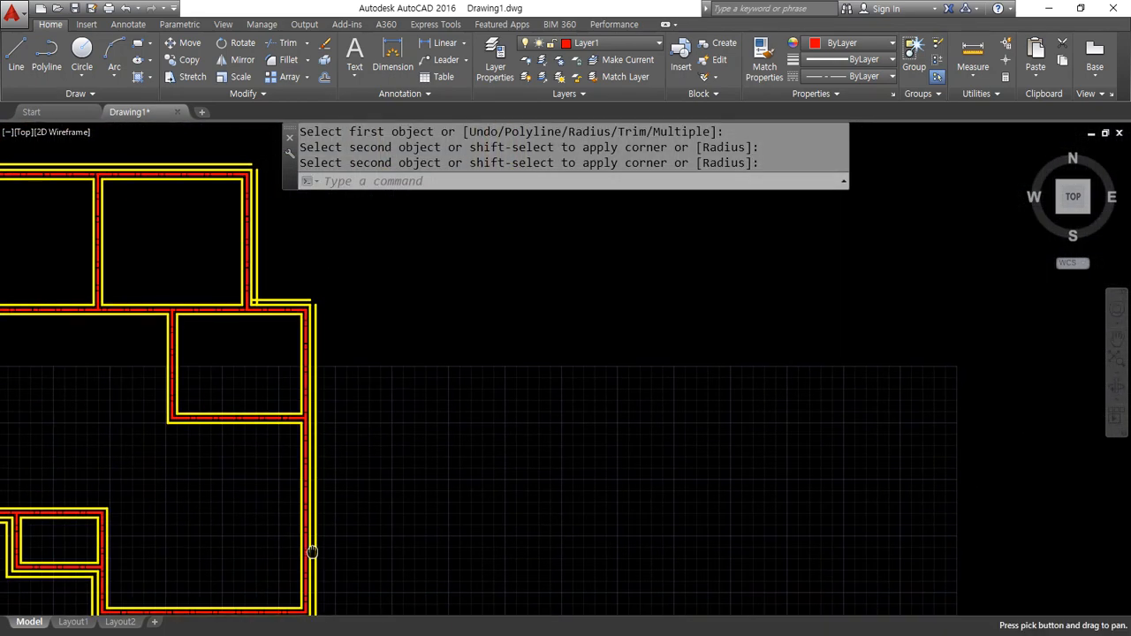
pyautogui.scroll(4, 330, 353)
pyautogui.press('space')
pyautogui.click(279, 216)
pyautogui.click(215, 203)
pyautogui.press('space')
pyautogui.click(144, 202)
pyautogui.click(139, 172)
# - Fillet the new outer lines at the upper rooms' top-right corner
pyautogui.moveTo(138, 172); pyautogui.dragTo(324, 535, button='middle')
pyautogui.press('space')
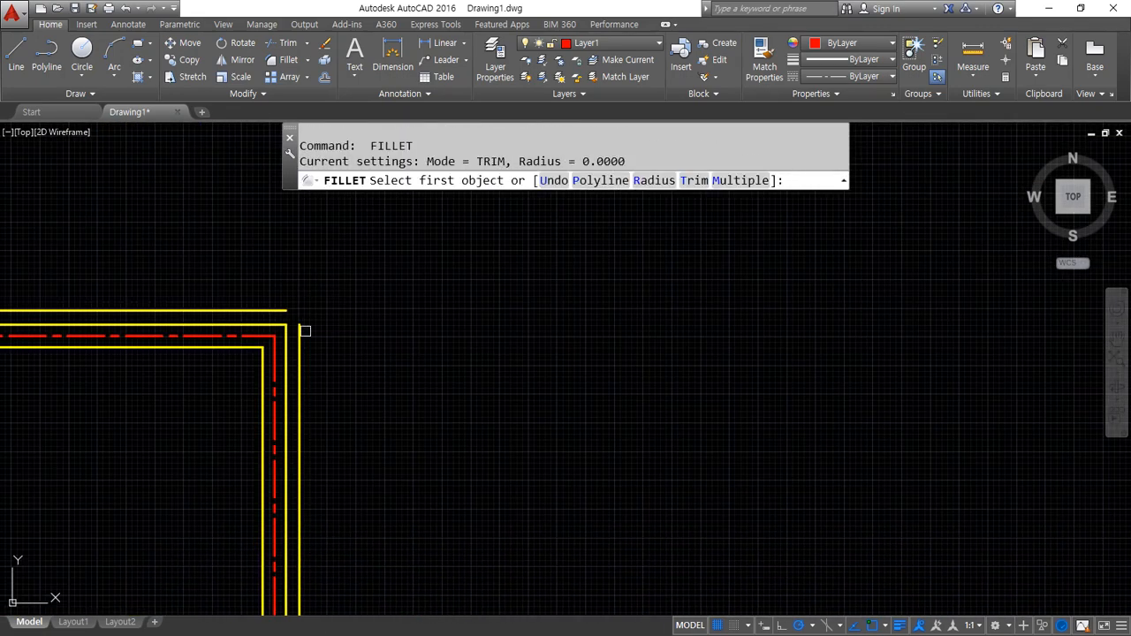
pyautogui.click(301, 345)
pyautogui.click(277, 312)
# - Fillet the new outer lines at the upper rooms' top-left corner
pyautogui.scroll(-5, 99, 295)
pyautogui.moveTo(81, 294); pyautogui.dragTo(635, 322, button='middle')
pyautogui.scroll(2, 402, 326)
pyautogui.scroll(3, 402, 326)
pyautogui.click(434, 313)
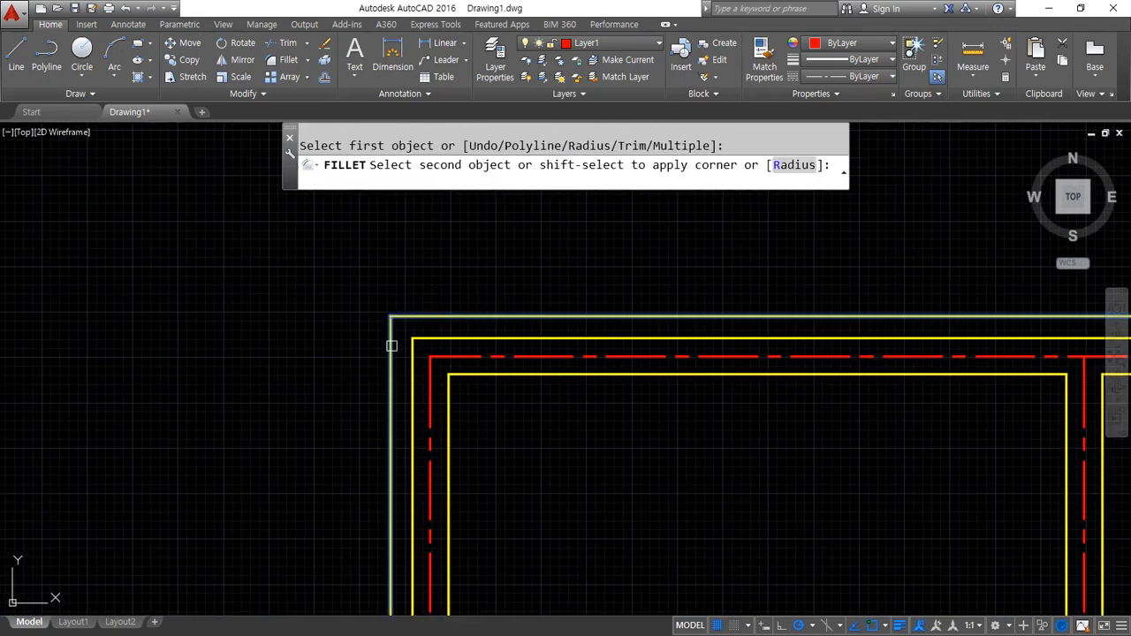
pyautogui.click(392, 336)
# - Offset the upper rooms' outermost left line outward by 100
pyautogui.moveTo(355, 357); pyautogui.dragTo(332, 388, button='middle')
pyautogui.scroll(-5, 227, 353)
pyautogui.scroll(6, 265, 292)
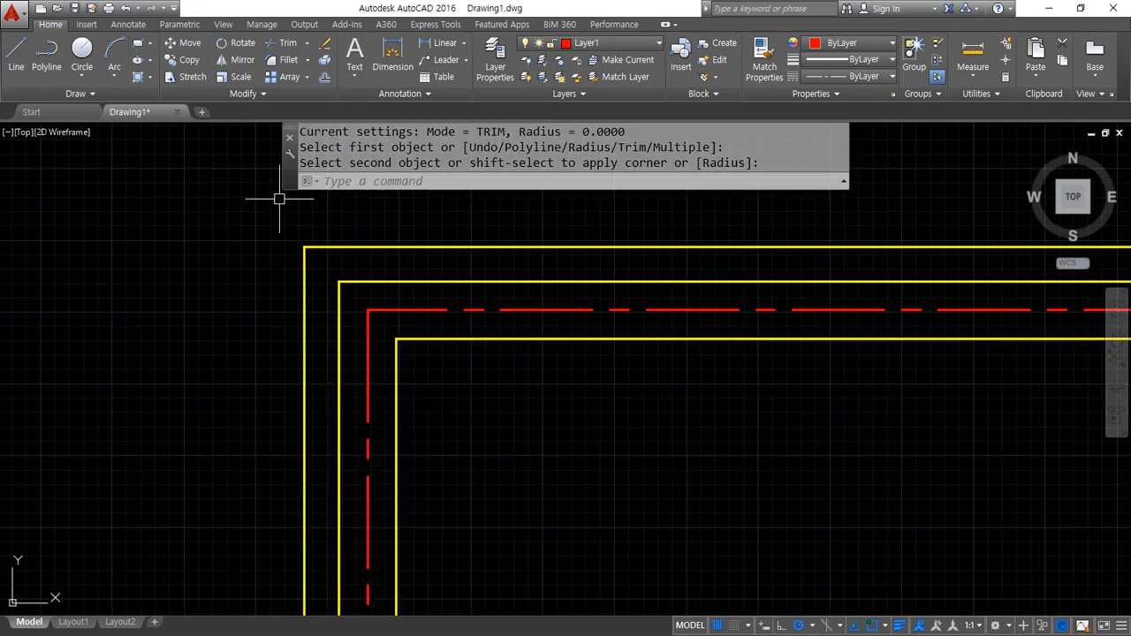
pyautogui.write('o')
pyautogui.press('Return')
pyautogui.write('100')
pyautogui.press('Return')
pyautogui.click(299, 248)
pyautogui.click(305, 242)
# - Offset the outermost horizontal line of the left step and the building's outermost left line outward by 100
pyautogui.scroll(-3, 222, 261)
pyautogui.scroll(4, 440, 331)
pyautogui.click(444, 315)
pyautogui.click(438, 274)
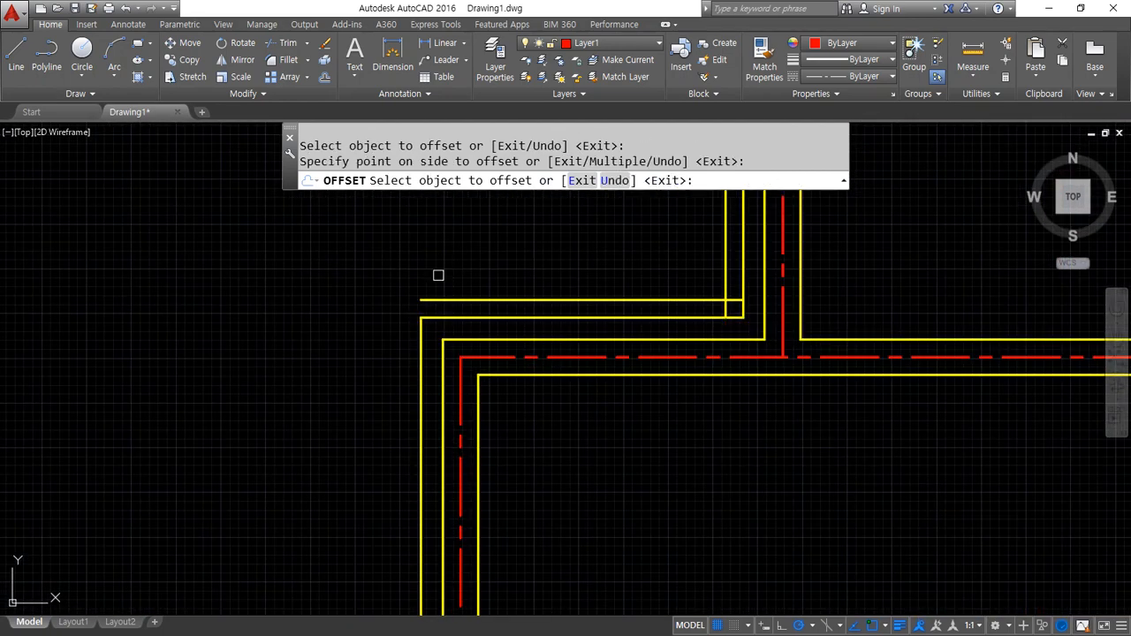
pyautogui.click(421, 336)
pyautogui.click(347, 352)
# - Offset the outermost lines along the building's stepped lower edge outward by 100
pyautogui.moveTo(354, 490); pyautogui.dragTo(292, 234, button='middle')
pyautogui.moveTo(388, 409); pyautogui.dragTo(270, 203, button='middle')
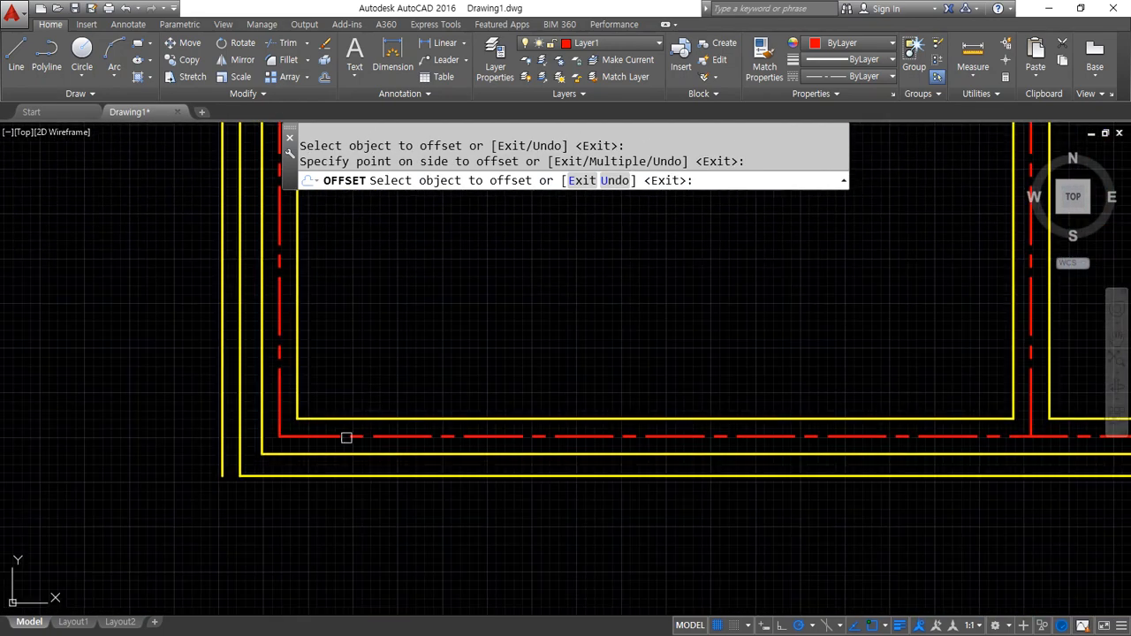
pyautogui.click(352, 474)
pyautogui.click(546, 562)
pyautogui.moveTo(963, 464); pyautogui.dragTo(123, 440, button='middle')
pyautogui.moveTo(627, 445); pyautogui.dragTo(551, 338, button='middle')
pyautogui.click(700, 475)
pyautogui.click(709, 512)
pyautogui.moveTo(765, 492); pyautogui.dragTo(713, 360, button='middle')
pyautogui.click(694, 345)
pyautogui.click(630, 384)
pyautogui.click(694, 414)
pyautogui.click(801, 459)
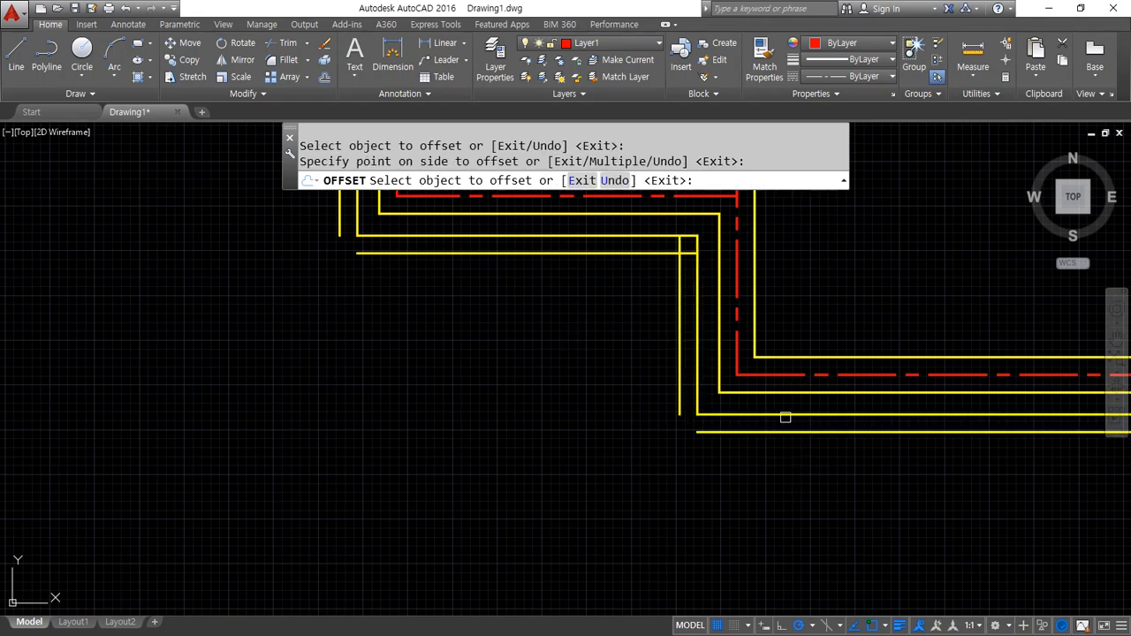
# - Offset the building's outermost right line and the outermost lines of the right step outward by 100
pyautogui.moveTo(800, 419); pyautogui.dragTo(518, 352, button='middle')
pyautogui.click(522, 344)
pyautogui.click(636, 343)
pyautogui.scroll(-6, 619, 315)
pyautogui.moveTo(606, 275); pyautogui.dragTo(577, 557, button='middle')
pyautogui.scroll(8, 571, 399)
pyautogui.moveTo(455, 504); pyautogui.dragTo(630, 289, button='middle')
pyautogui.click(566, 390)
pyautogui.click(478, 339)
pyautogui.click(446, 331)
pyautogui.click(514, 327)
pyautogui.scroll(-4, 621, 315)
pyautogui.moveTo(531, 319); pyautogui.dragTo(404, 478, button='middle')
pyautogui.scroll(6, 404, 283)
pyautogui.press('Return')
# - Fillet the newest outer lines at the top-right corner of the upper rooms
pyautogui.write('f')
pyautogui.press('Return')
pyautogui.click(439, 376)
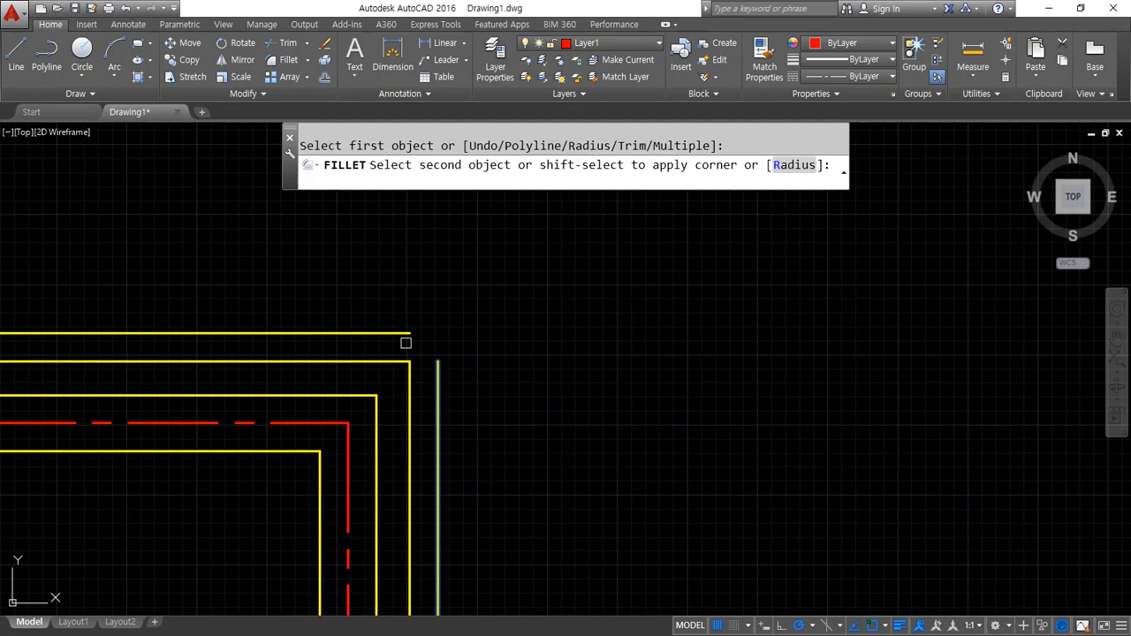
pyautogui.click(405, 334)
# - Fillet the newest outer lines at the top-left corner of the upper rooms
pyautogui.scroll(-4, 404, 328)
pyautogui.moveTo(326, 320); pyautogui.dragTo(713, 307, button='middle')
pyautogui.scroll(-4, 404, 328)
pyautogui.scroll(5, 297, 348)
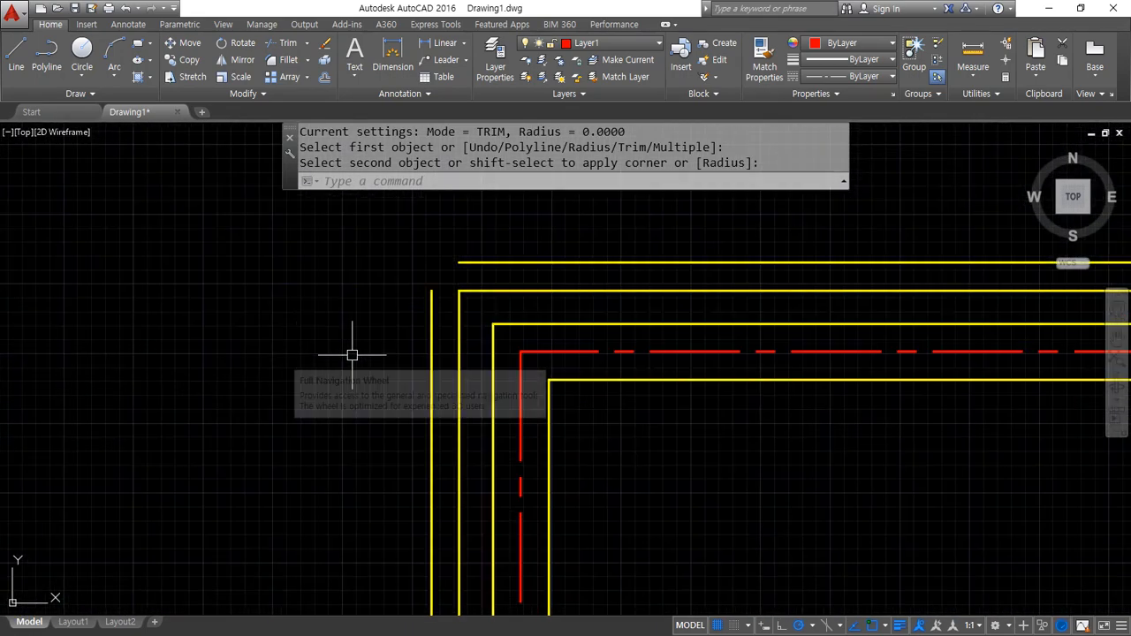
pyautogui.write('f')
pyautogui.press('Return')
pyautogui.click(435, 309)
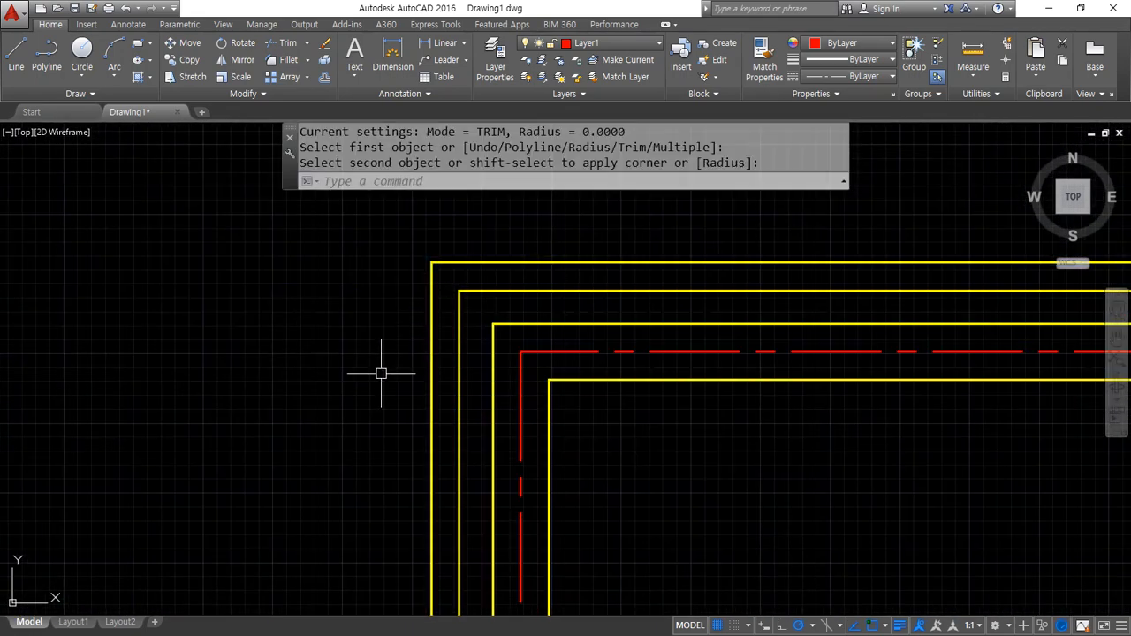
# - Fillet the newest outer lines at the inner corner of the step on the building's left side
pyautogui.scroll(-4, 341, 202)
pyautogui.scroll(4, 328, 277)
pyautogui.moveTo(328, 277); pyautogui.dragTo(516, 532, button='middle')
pyautogui.write('f')
pyautogui.press('Return')
pyautogui.click(544, 320)
pyautogui.click(516, 343)
# - Fillet the newest outer lines at the outer corner of the step on the building's left side
pyautogui.scroll(-4, 256, 314)
pyautogui.scroll(4, 172, 323)
pyautogui.moveTo(171, 323); pyautogui.dragTo(434, 321, button='middle')
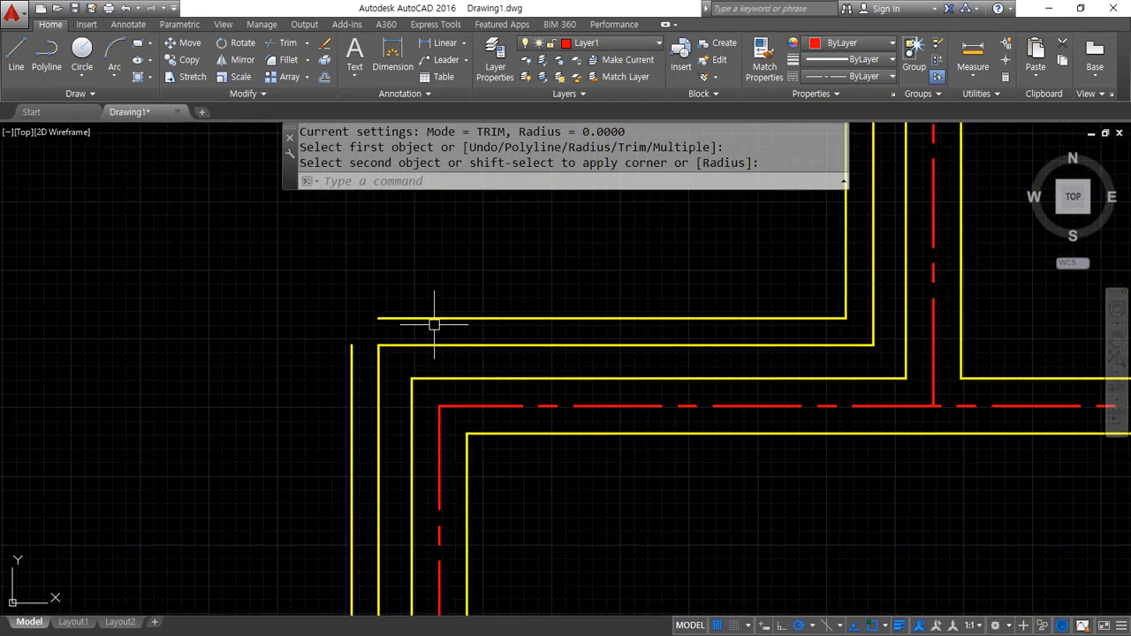
pyautogui.write('f')
pyautogui.press('Return')
pyautogui.click(403, 319)
pyautogui.click(352, 371)
# - Fillet the newest outer lines at the bottom-left corner of the large left room
pyautogui.scroll(-5, 298, 404)
pyautogui.moveTo(56, 530); pyautogui.dragTo(8, 209, button='middle')
pyautogui.scroll(5, 260, 291)
pyautogui.moveTo(260, 291); pyautogui.dragTo(310, 383, button='middle')
pyautogui.press('Return')
pyautogui.click(320, 544)
pyautogui.click(380, 584)
# - Fillet the newest outer lines at the upper and lower corners on the left of the small bottom room
pyautogui.scroll(-4, 421, 584)
pyautogui.moveTo(707, 540); pyautogui.dragTo(212, 410, button='middle')
pyautogui.scroll(2, 785, 460)
pyautogui.moveTo(785, 460); pyautogui.dragTo(500, 414, button='middle')
pyautogui.press('Return')
pyautogui.click(470, 439)
pyautogui.click(448, 408)
pyautogui.moveTo(421, 434); pyautogui.dragTo(274, 283, button='middle')
pyautogui.press('Return')
pyautogui.click(321, 430)
pyautogui.click(368, 455)
# - Fillet the newest outer lines at the inner corner below the small room and at the large right room's bottom-left corner
pyautogui.press('Return')
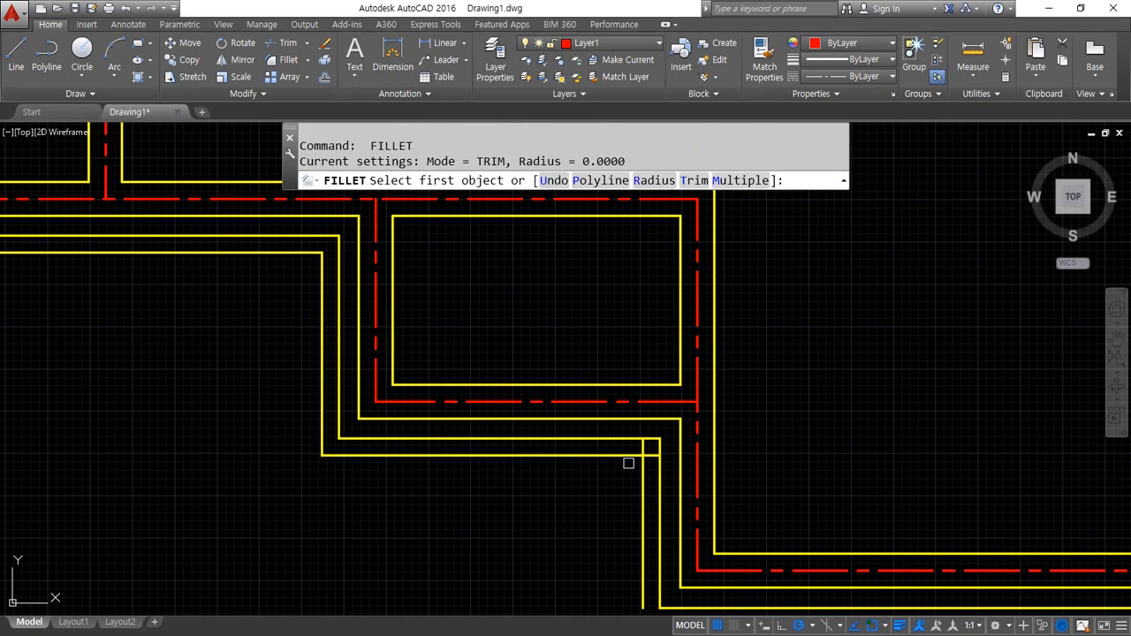
pyautogui.click(625, 457)
pyautogui.click(640, 474)
pyautogui.moveTo(552, 490); pyautogui.dragTo(152, 258, button='middle')
pyautogui.press('Return')
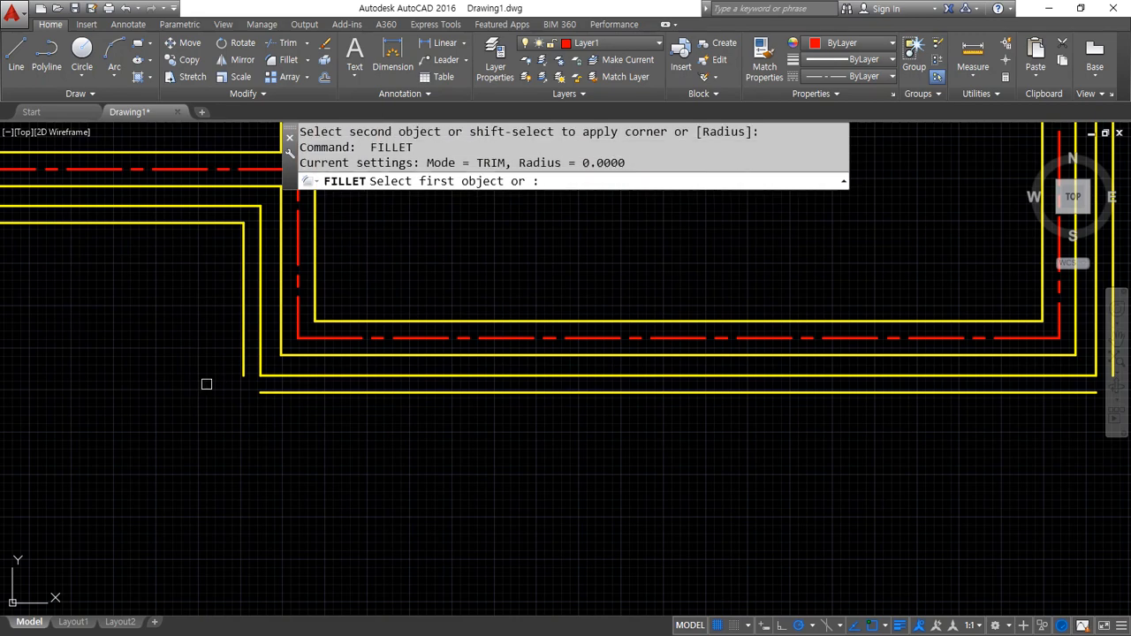
pyautogui.click(243, 367)
pyautogui.click(275, 393)
# - Fillet the newest outer lines at the building's bottom-right corner
pyautogui.moveTo(654, 346); pyautogui.dragTo(7, 361, button='middle')
pyautogui.press('Return')
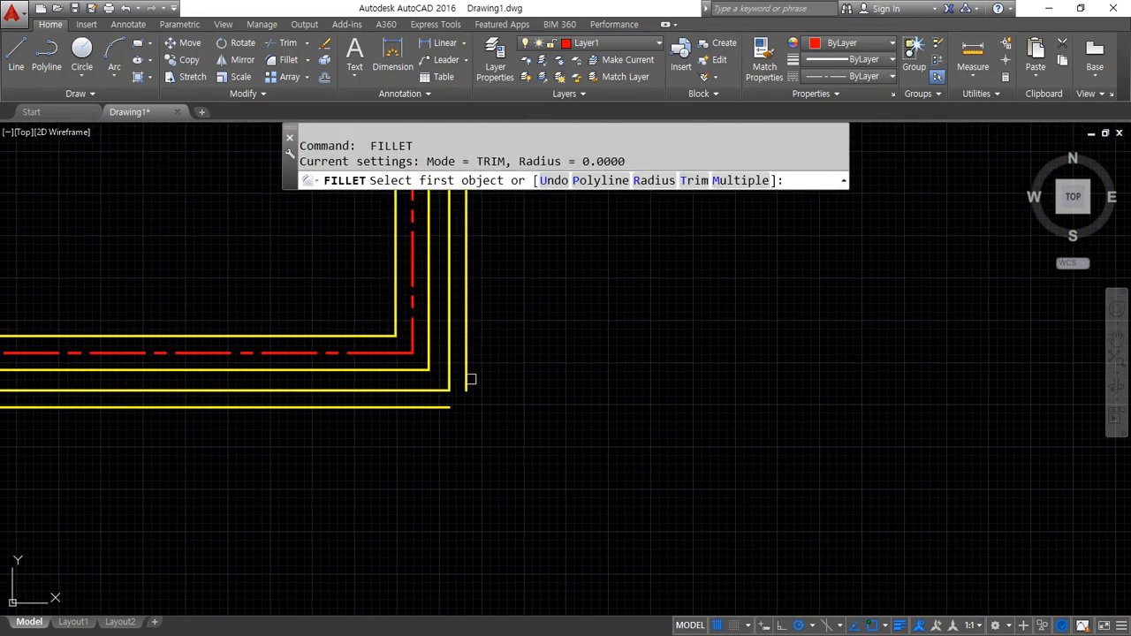
pyautogui.click(422, 408)
pyautogui.click(465, 386)
# - Fillet the newest outer lines at the outer corner of the step on the building's right side
pyautogui.scroll(-5, 472, 336)
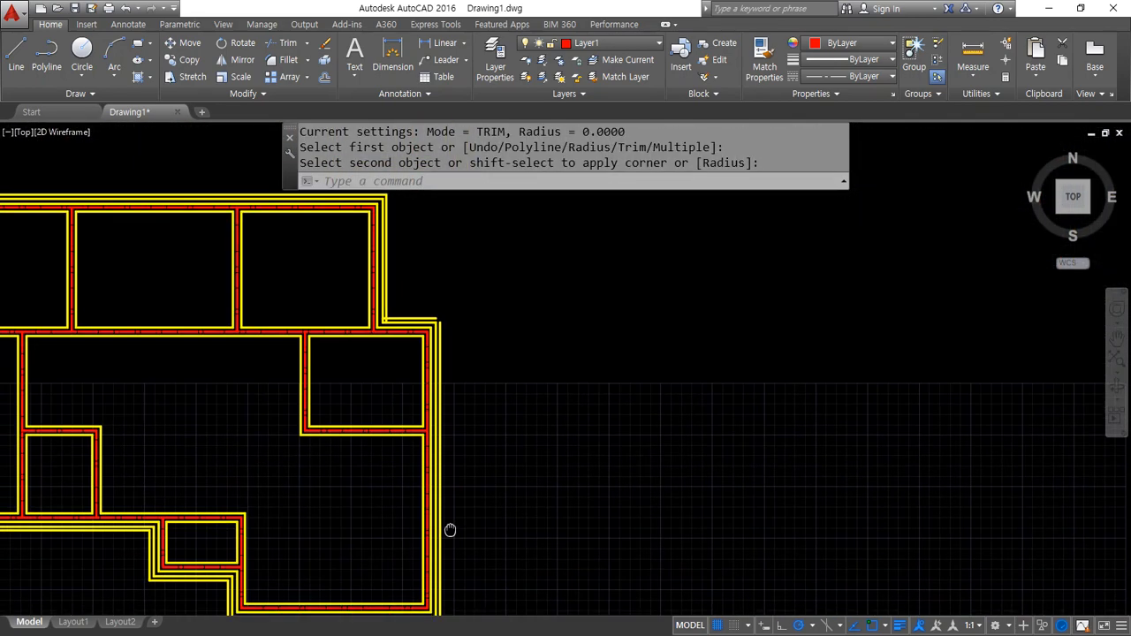
pyautogui.scroll(5, 432, 329)
pyautogui.press('Return')
pyautogui.click(457, 300)
pyautogui.click(434, 280)
# - Fillet the newest outer lines at the inner corner of the step on the building's right side
pyautogui.press('Return')
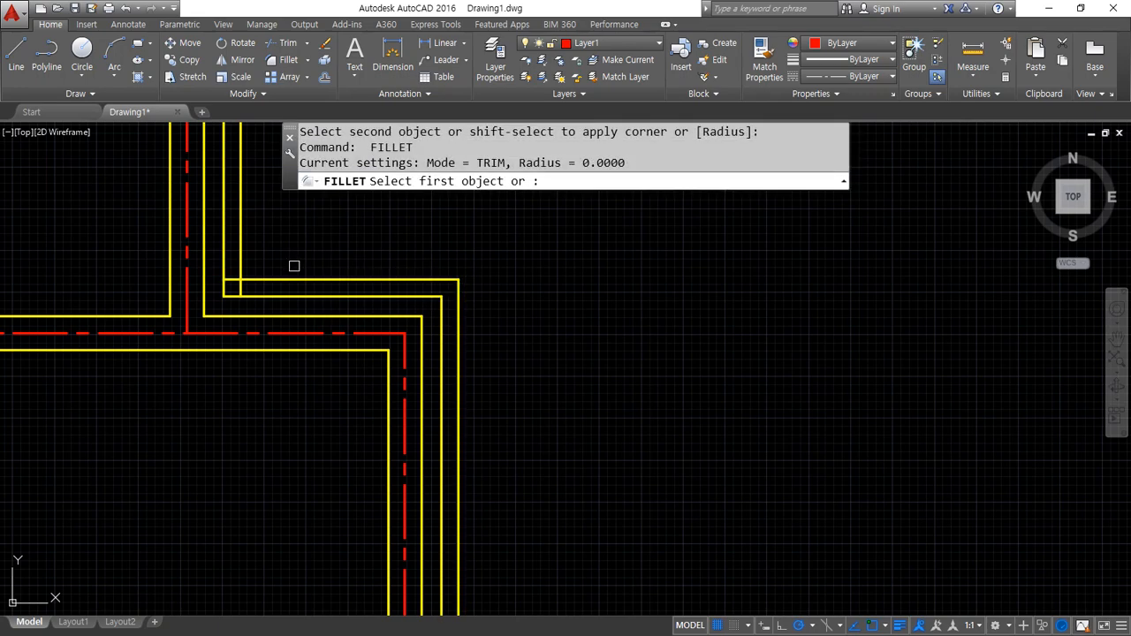
pyautogui.click(264, 278)
pyautogui.click(241, 250)
# - Examine the spacing between the centreline and the yellow wall lines along the building's top wall
pyautogui.scroll(-5, 248, 248)
pyautogui.moveTo(250, 256); pyautogui.dragTo(661, 324, button='middle')
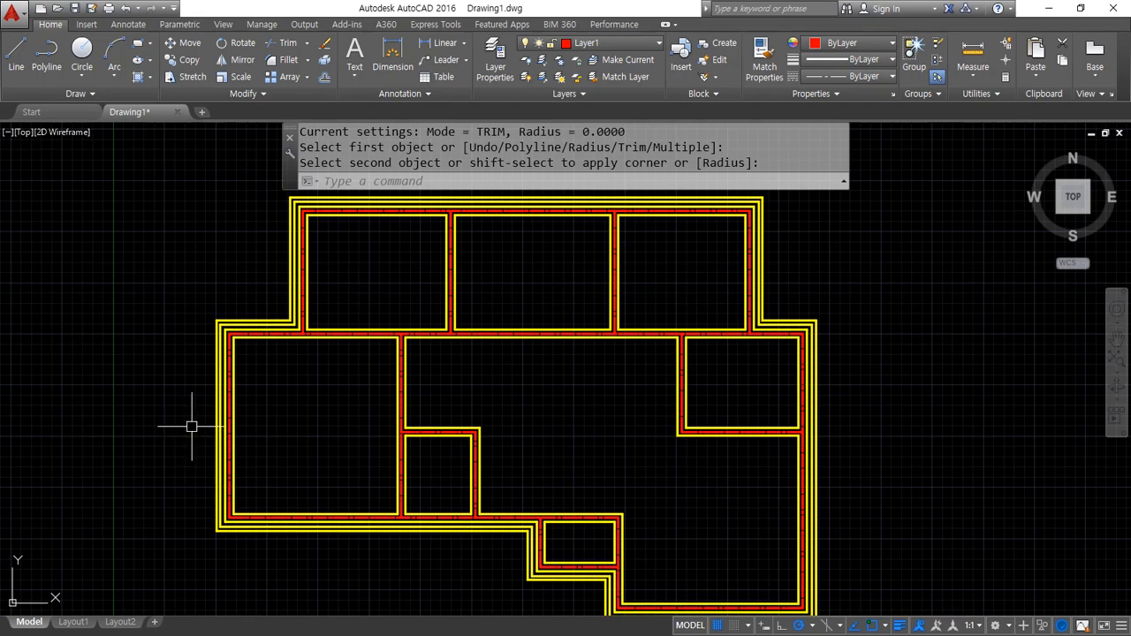
pyautogui.scroll(5, 265, 205)
pyautogui.scroll(2, 506, 227)
pyautogui.moveTo(482, 254); pyautogui.dragTo(455, 476, button='middle')
pyautogui.scroll(2, 531, 452)
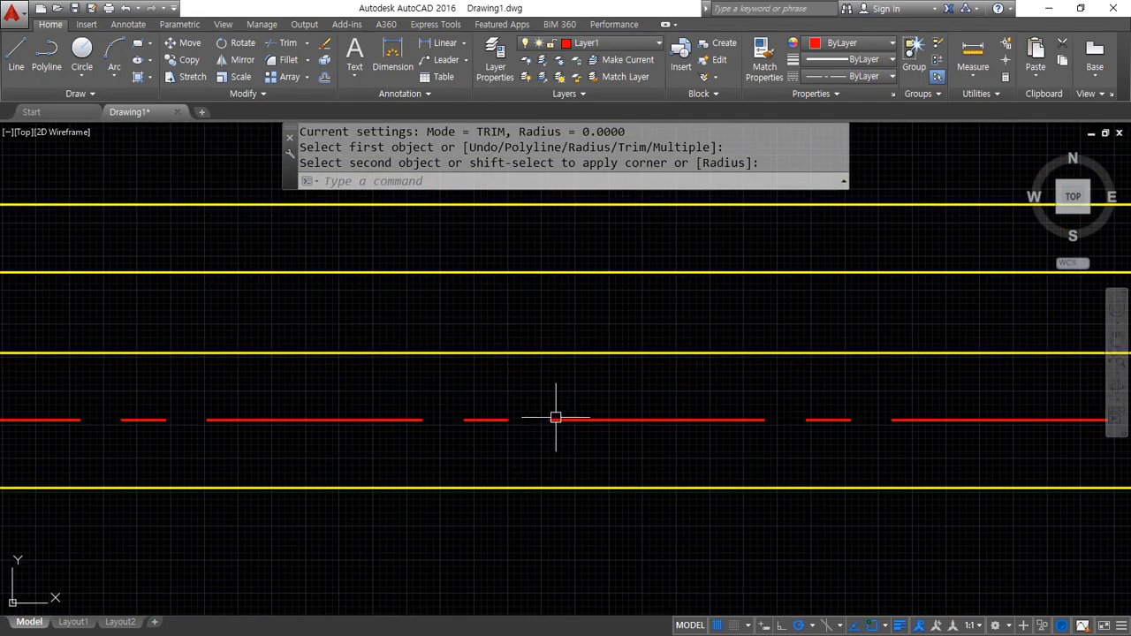
pyautogui.moveTo(556, 417); pyautogui.dragTo(679, 423)
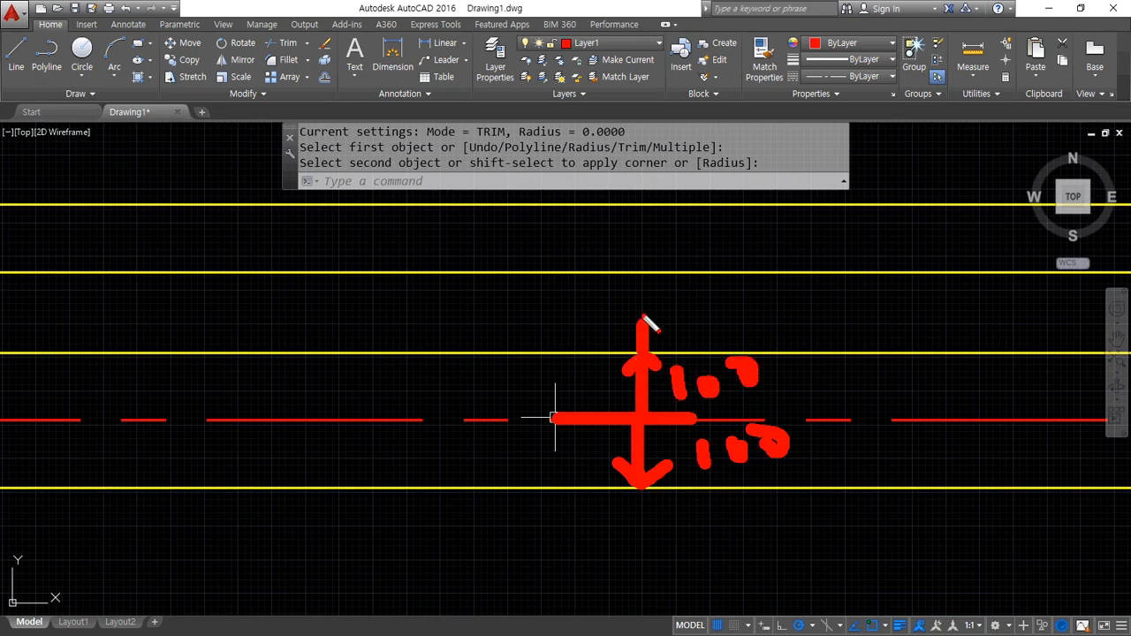
pyautogui.moveTo(692, 332)
pyautogui.mouseDown()
pyautogui.moveTo(775, 328)
pyautogui.moveTo(781, 311)
pyautogui.mouseUp()
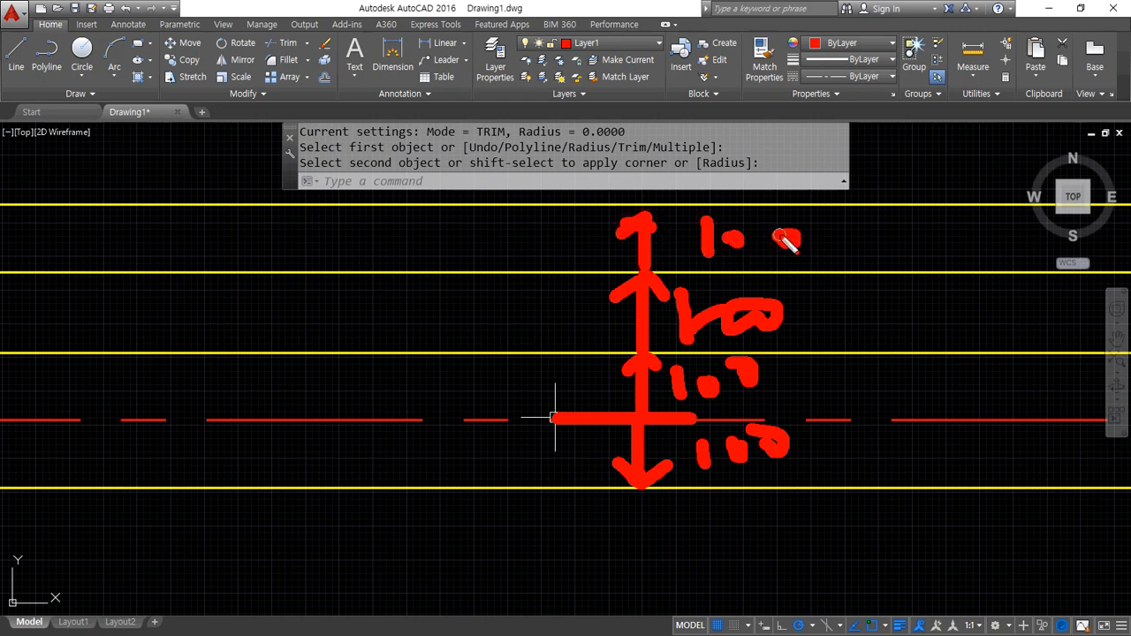
pyautogui.press('Escape')
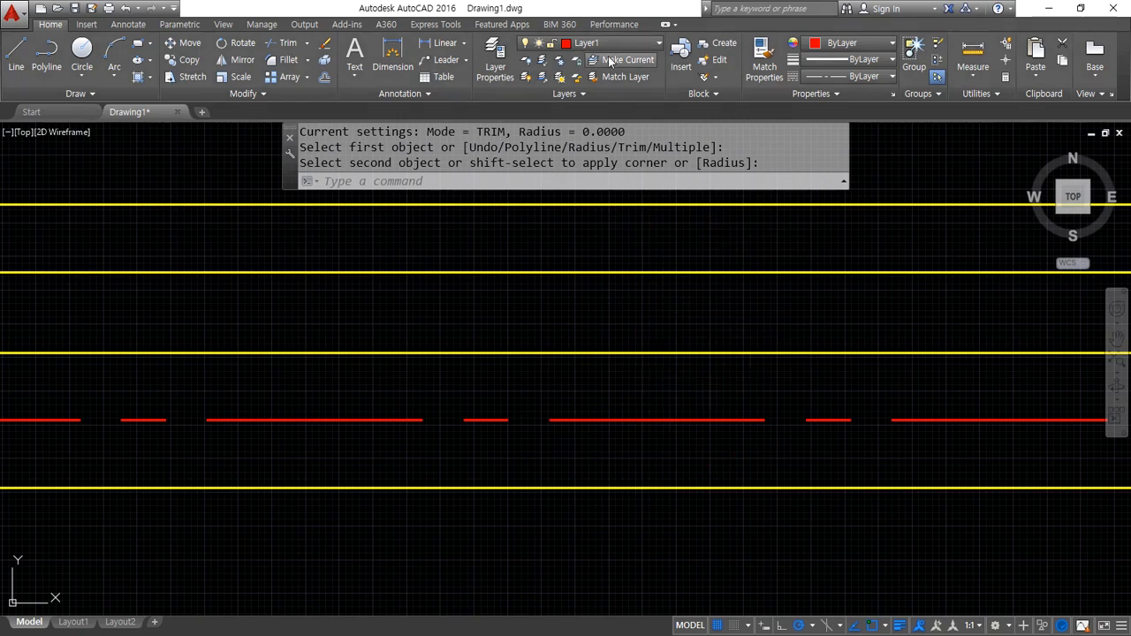
pyautogui.press('Escape')
# - Lock Layer1 and erase all the yellow wall lines of the floor plan
pyautogui.click(585, 43)
pyautogui.click(556, 77)
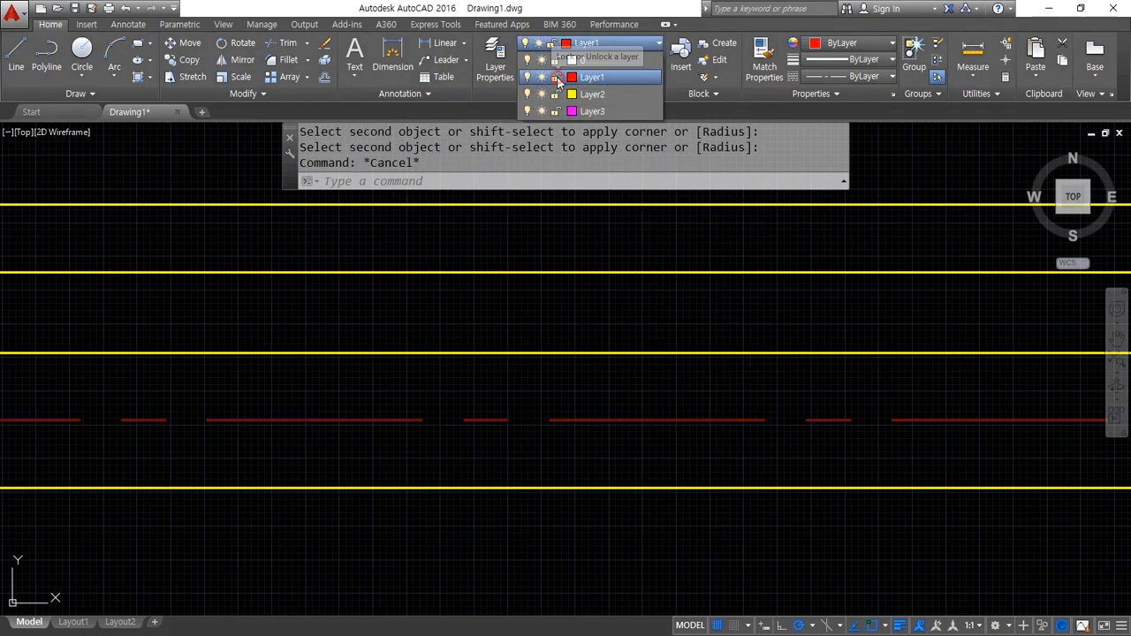
pyautogui.scroll(-3, 664, 321)
pyautogui.scroll(-2, 707, 347)
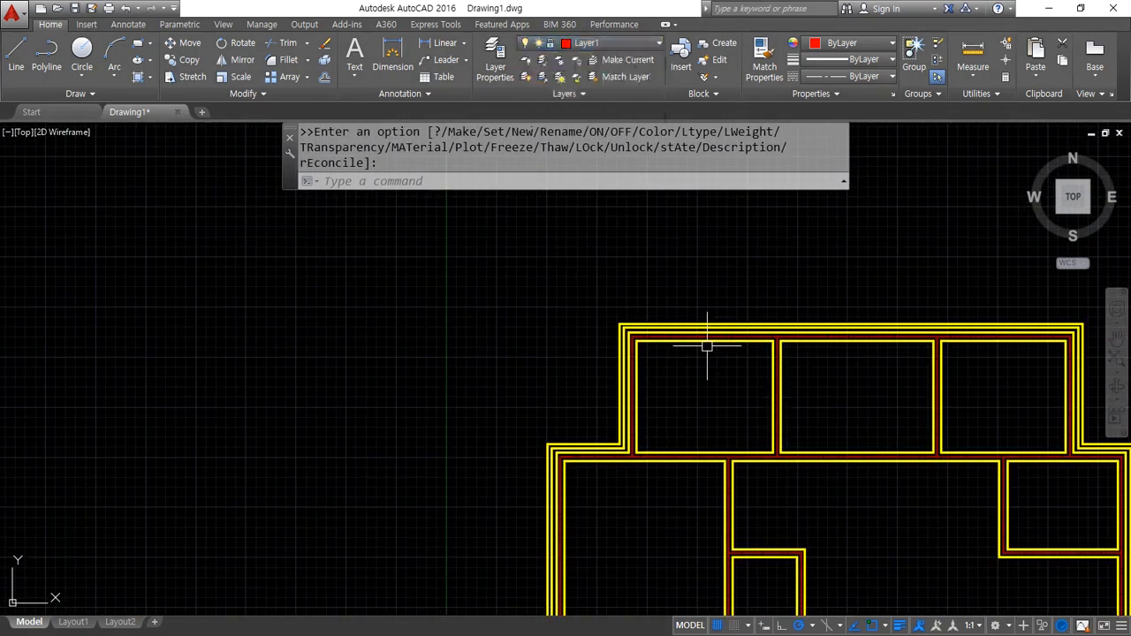
pyautogui.moveTo(702, 375); pyautogui.dragTo(322, 243, button='middle')
pyautogui.scroll(-2, 319, 252)
pyautogui.click(128, 175)
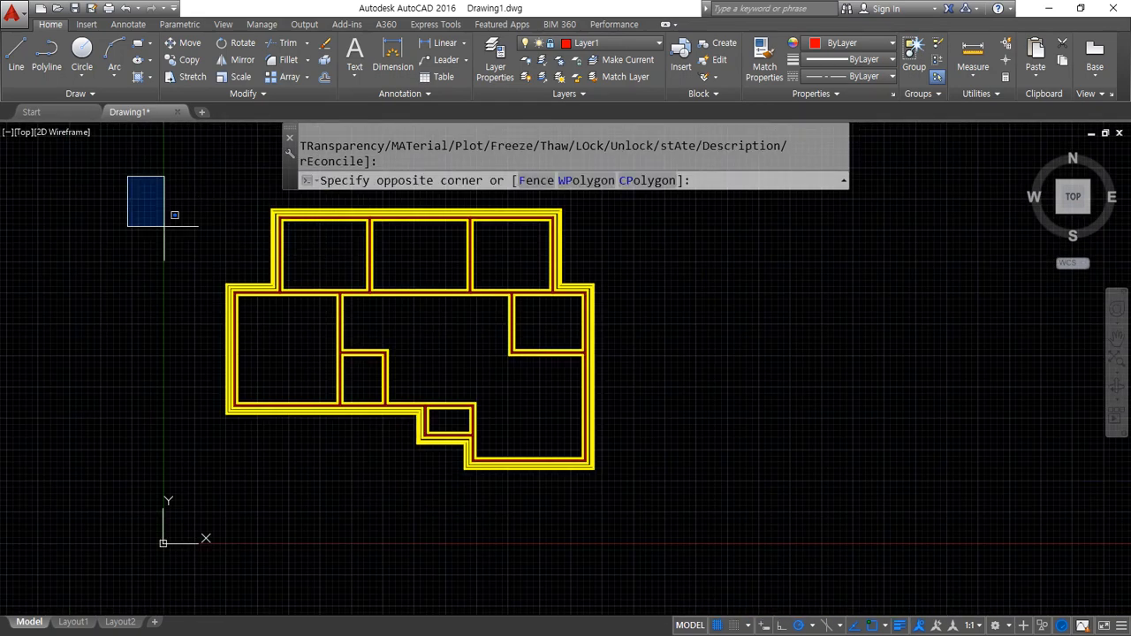
pyautogui.click(782, 517)
pyautogui.press('Delete')
pyautogui.scroll(3, 500, 416)
pyautogui.scroll(-1, 612, 481)
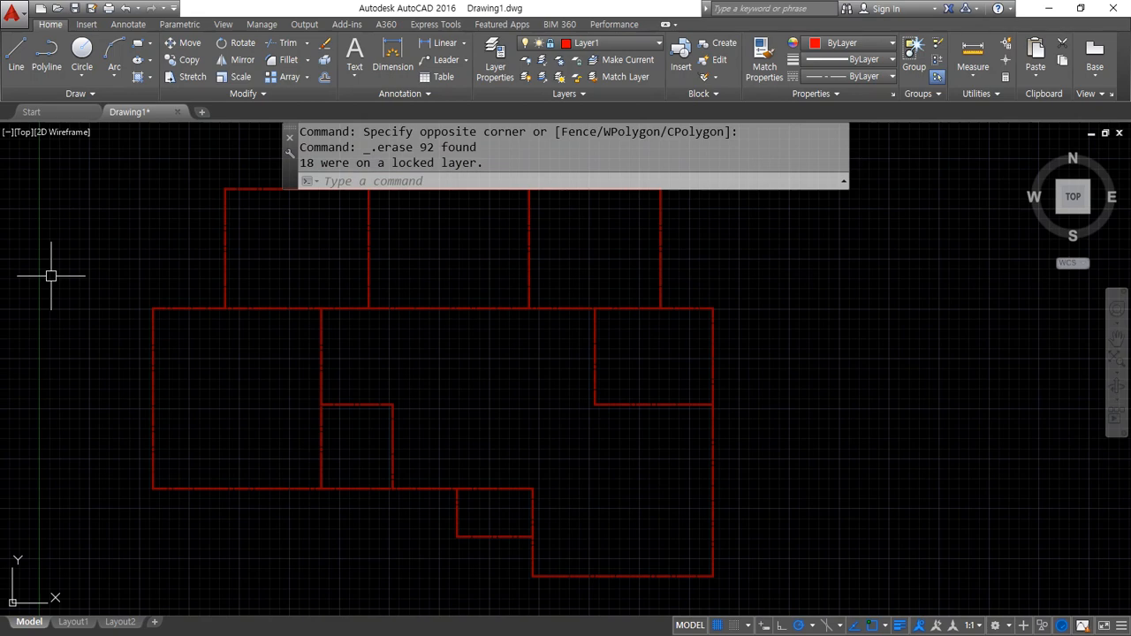
# - Unlock Layer1 and open the multiline style settings with MLSTYLE
pyautogui.click(638, 44)
pyautogui.click(555, 83)
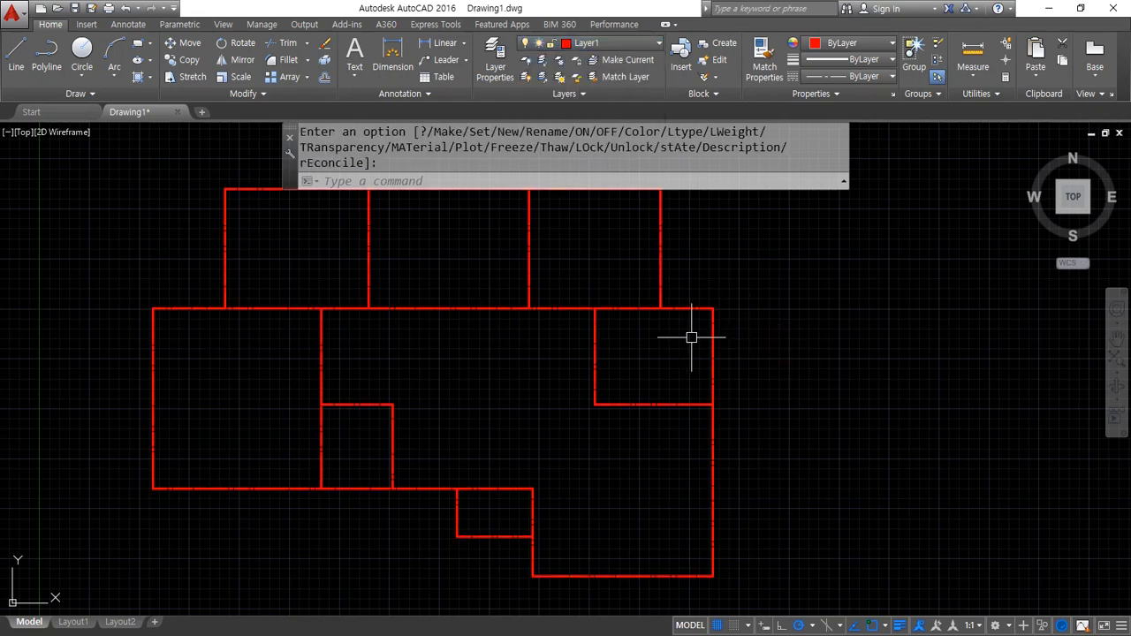
pyautogui.write('mlstyl')
pyautogui.press('Return')
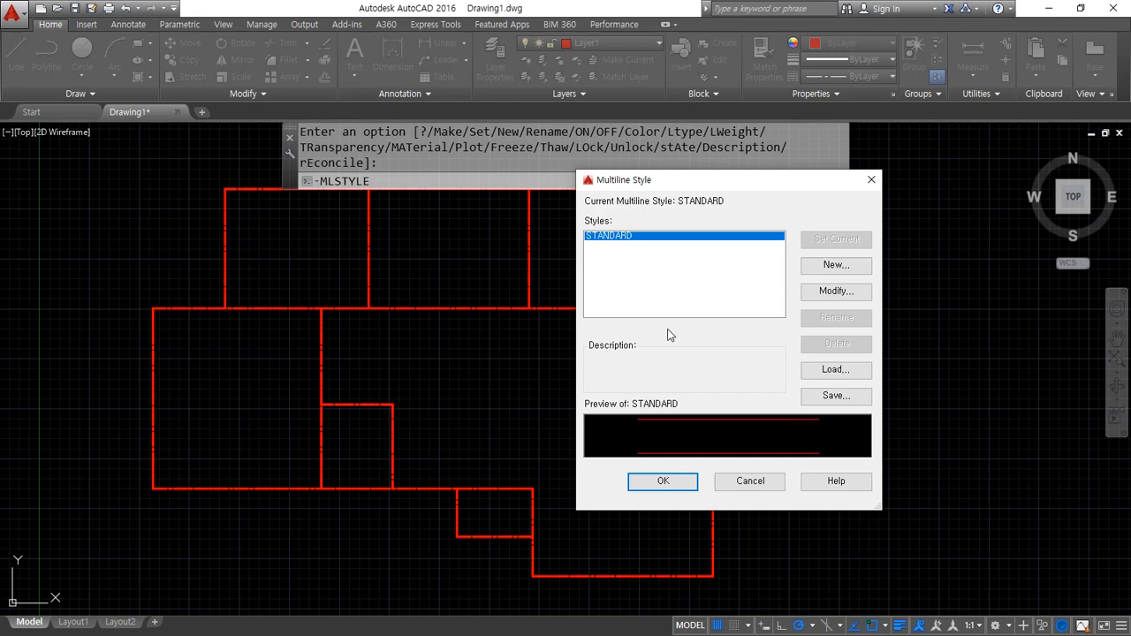
pyautogui.press('Escape')
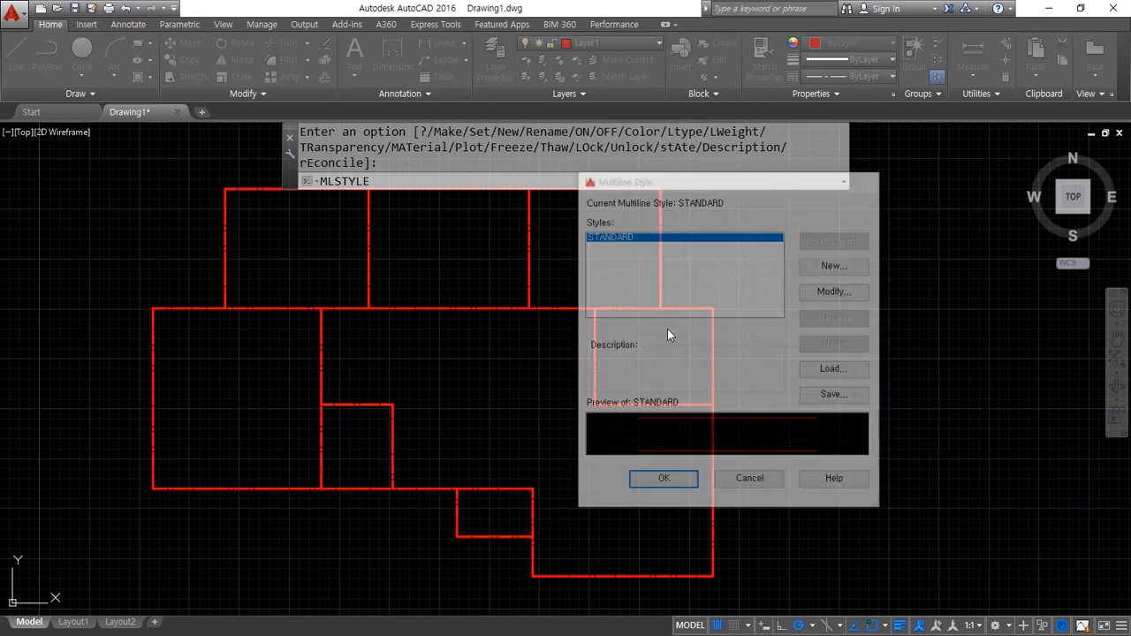
# - Undo the layer and erase changes back through the last corner fillet, and try to redo the fillet
pyautogui.hotkey('ctrl', 'z')
pyautogui.hotkey('ctrl', 'z')
pyautogui.hotkey('ctrl', 'z')
pyautogui.hotkey('ctrl', 'z')
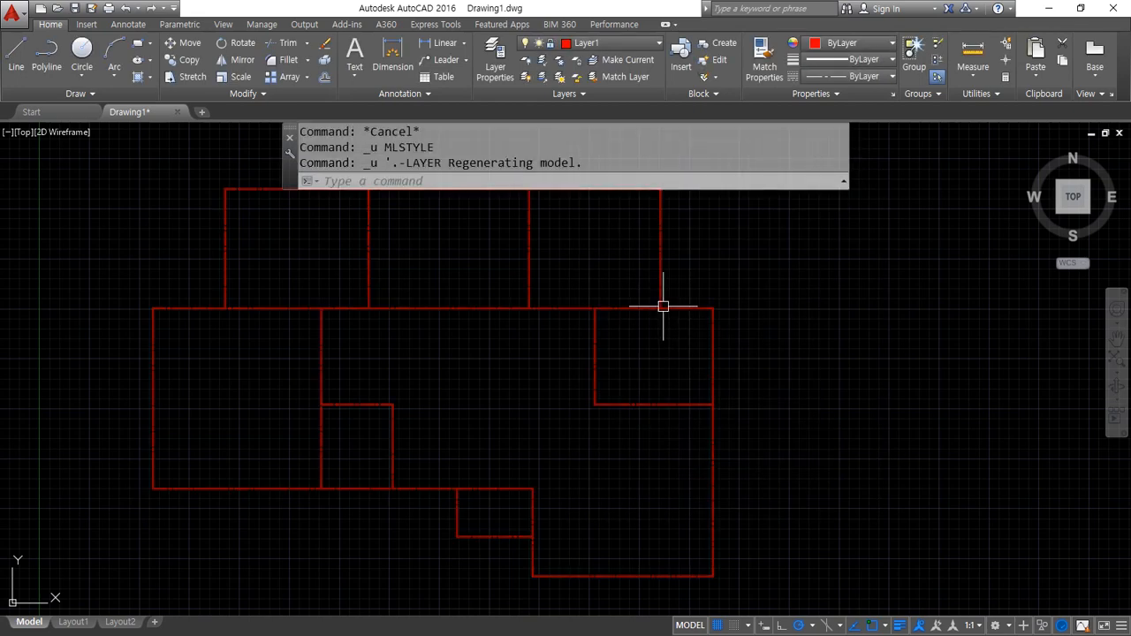
pyautogui.scroll(3, 297, 281)
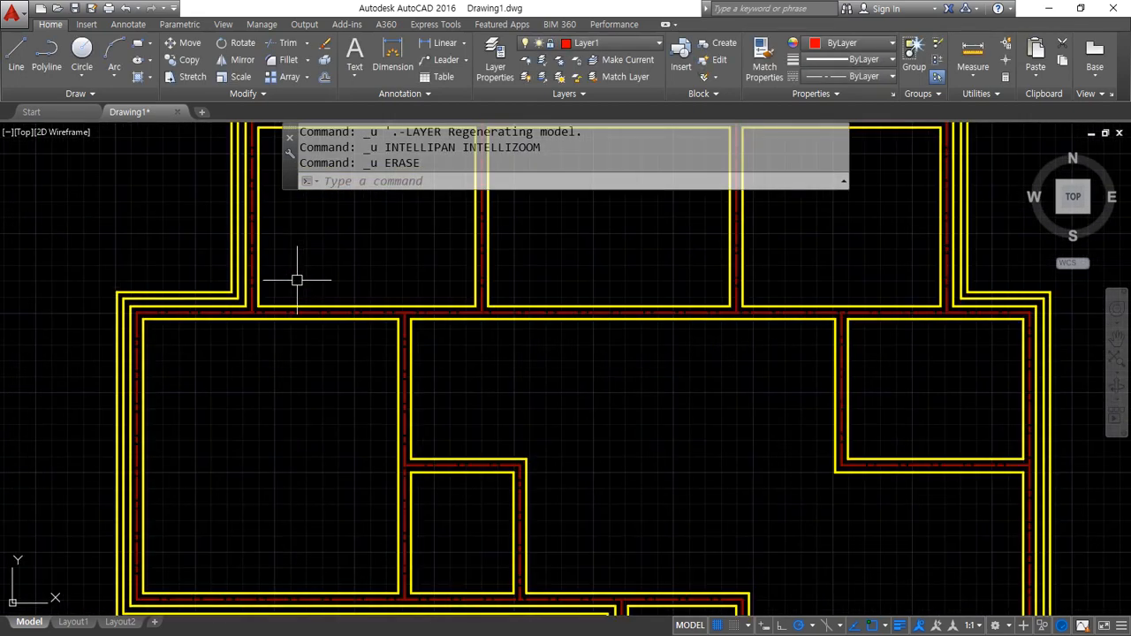
pyautogui.scroll(2, 300, 280)
pyautogui.hotkey('ctrl', 'z')
pyautogui.hotkey('ctrl', 'z')
pyautogui.hotkey('ctrl', 'z')
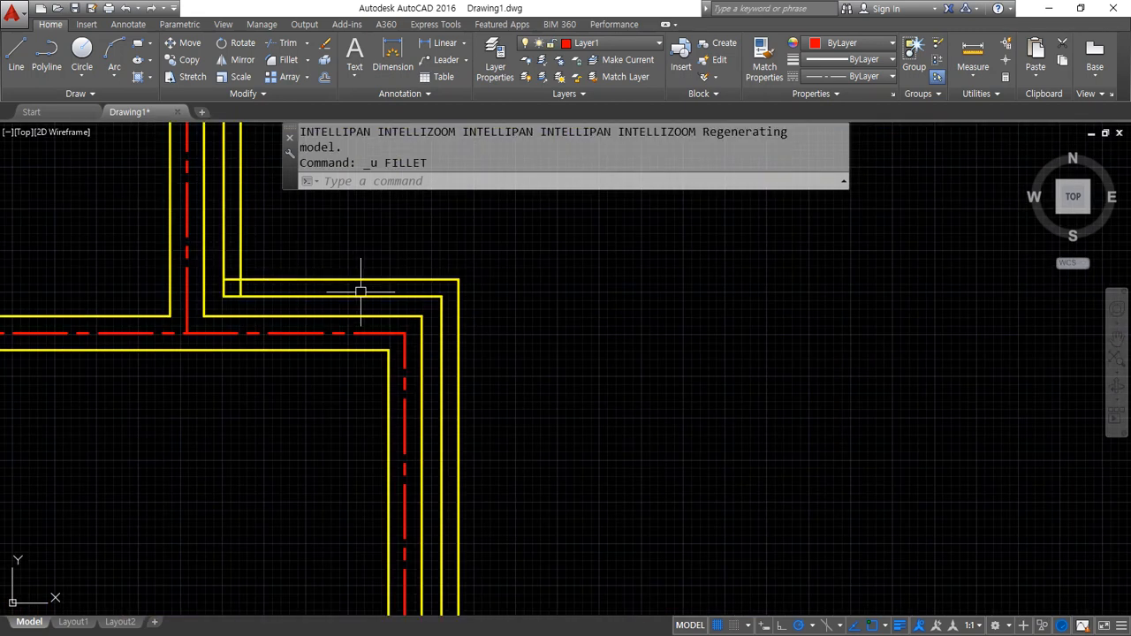
pyautogui.hotkey('ctrl', 't')
pyautogui.hotkey('ctrl', 'y')
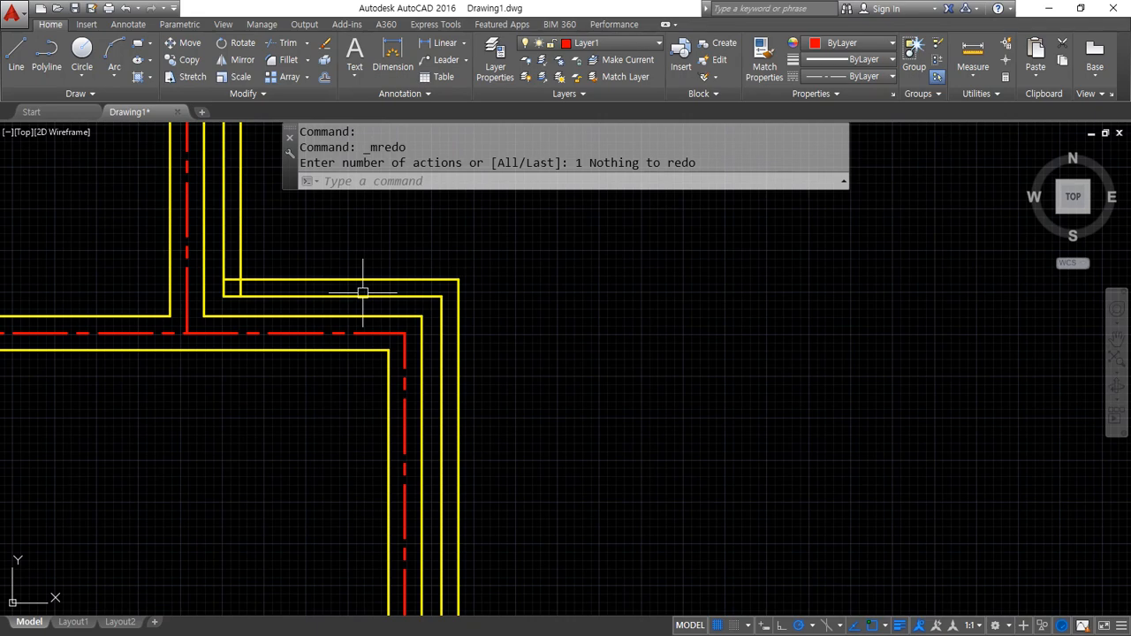
pyautogui.scroll(-5, 242, 328)
pyautogui.moveTo(193, 351); pyautogui.dragTo(677, 317, button='middle')
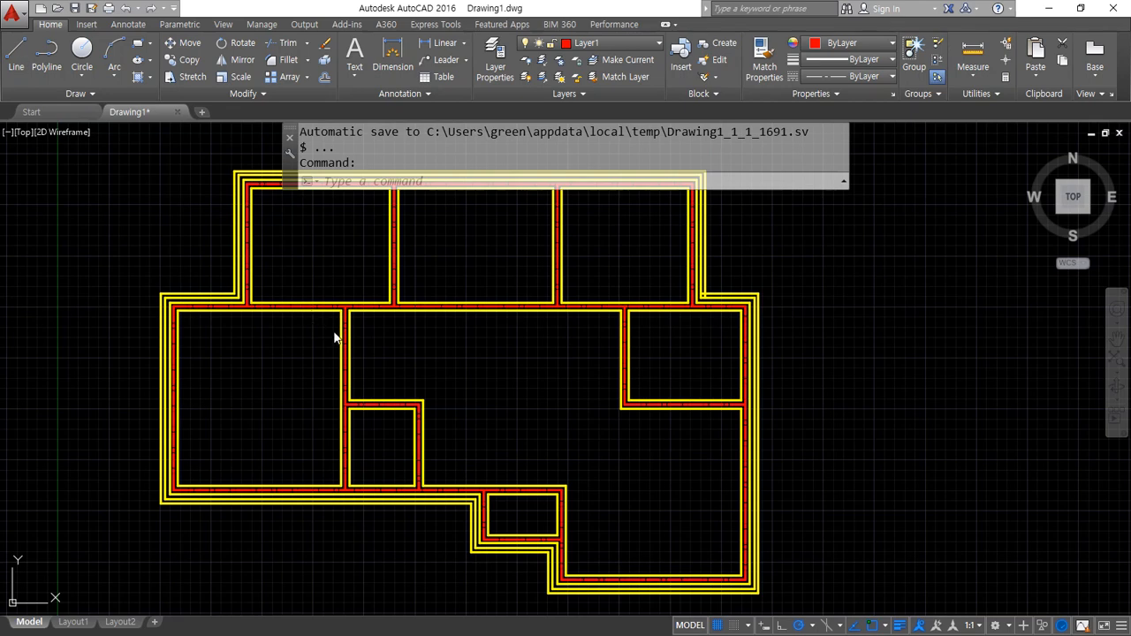
pyautogui.scroll(6, 358, 340)
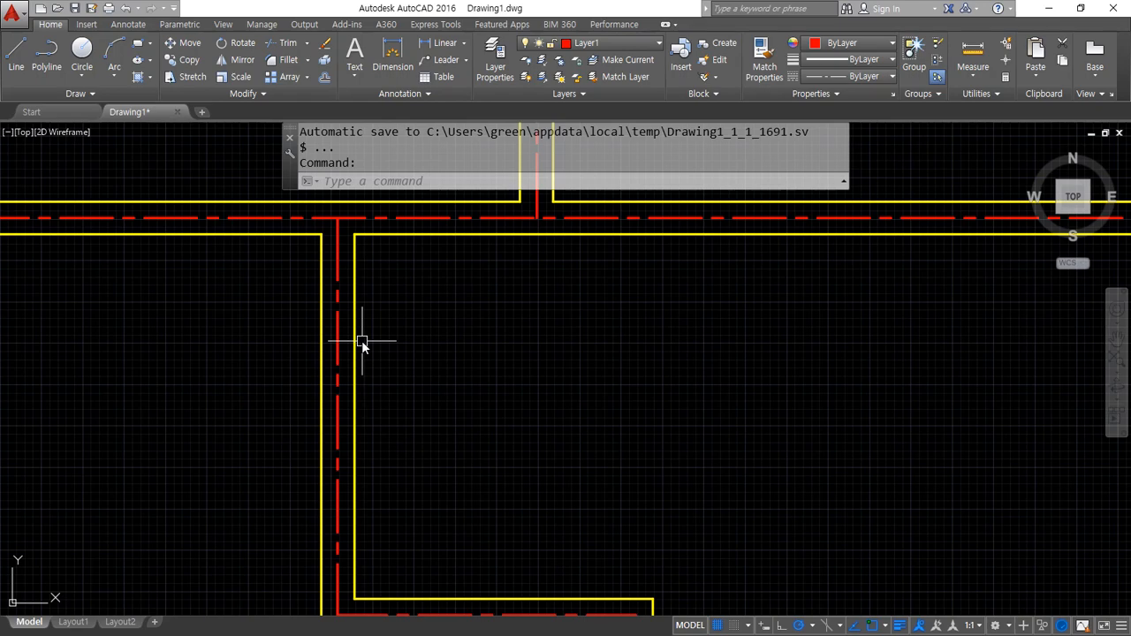
pyautogui.scroll(-2, 363, 342)
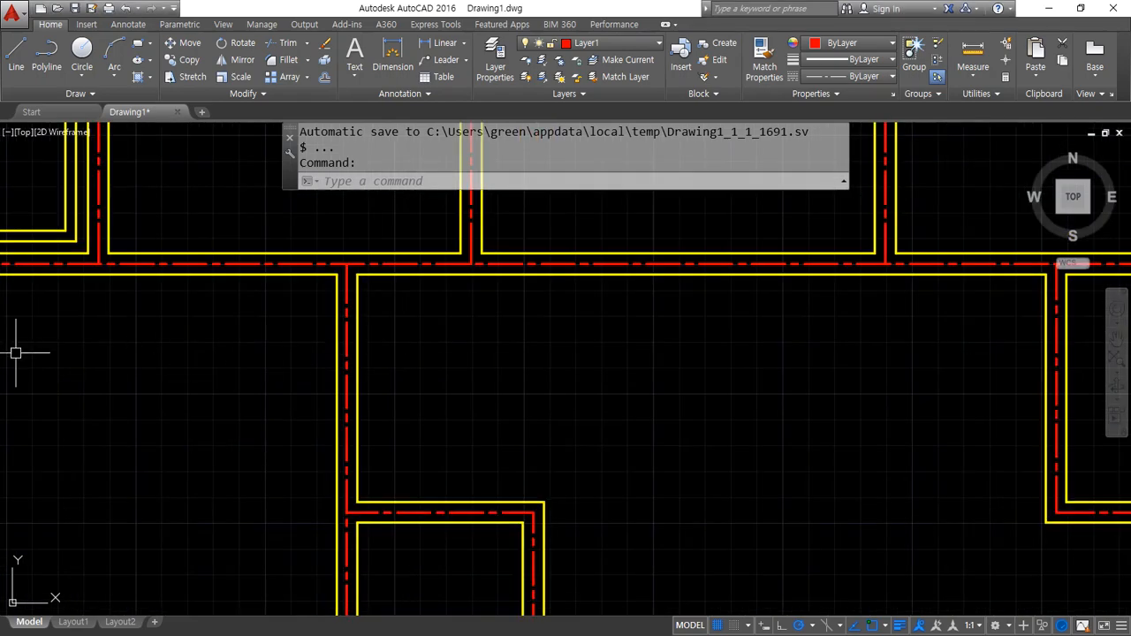
pyautogui.scroll(3, 89, 239)
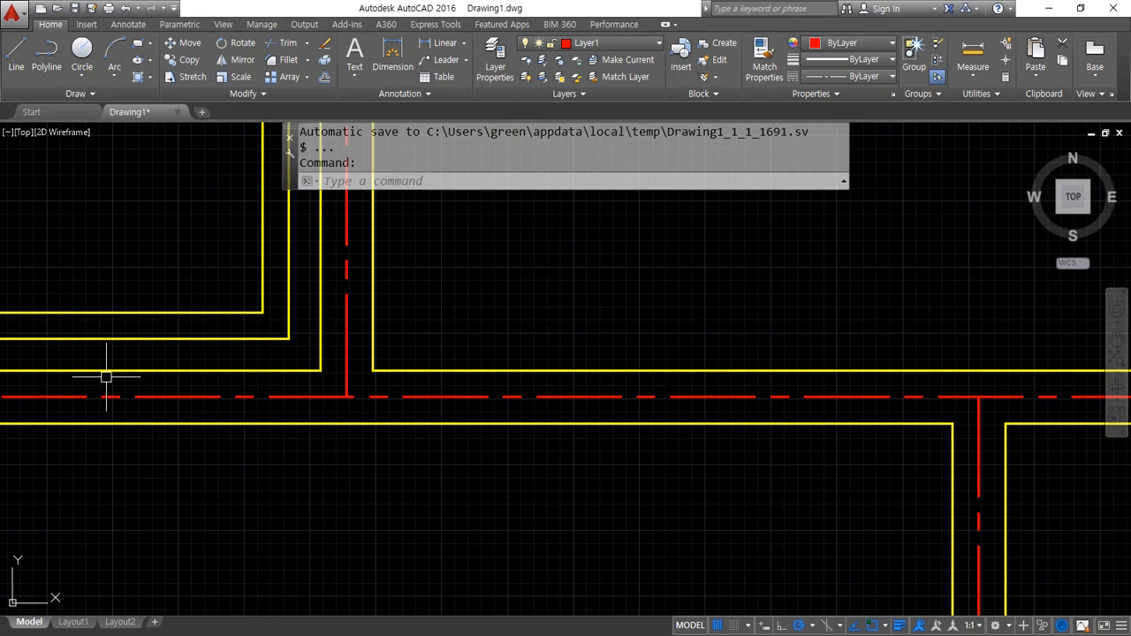
# - Offset the second-outermost top line of the upper rooms inward by 60
pyautogui.scroll(-2, 355, 275)
pyautogui.moveTo(333, 295); pyautogui.dragTo(346, 439, button='middle')
pyautogui.moveTo(274, 306); pyautogui.dragTo(232, 560, button='middle')
pyautogui.scroll(2, 311, 277)
pyautogui.scroll(2, 331, 354)
pyautogui.write('o')
pyautogui.press('Return')
pyautogui.write('60')
pyautogui.press('Return')
pyautogui.click(261, 305)
pyautogui.click(328, 326)
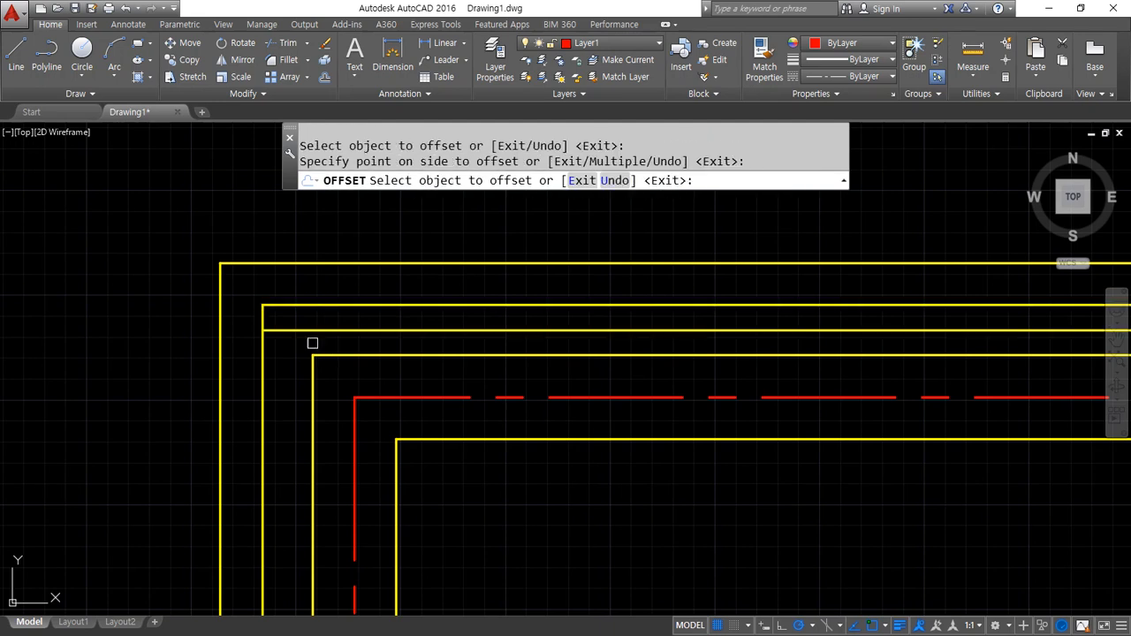
# - Offset the second-outermost left vertical wall line inward by 60
pyautogui.click(261, 369)
pyautogui.click(292, 346)
pyautogui.press('Return')
# - Fillet the two new middle lines into a corner at the upper left and join them into one polyline
pyautogui.write('f')
pyautogui.press('Return')
pyautogui.click(295, 330)
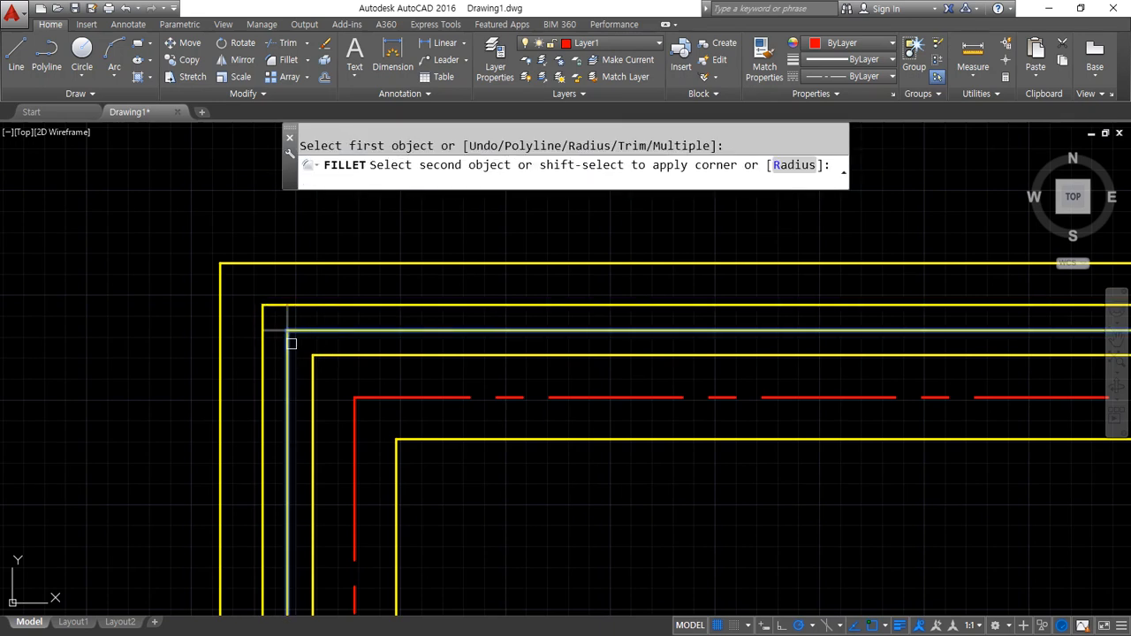
pyautogui.click(289, 343)
pyautogui.write('j')
pyautogui.press('Return')
pyautogui.click(297, 359)
pyautogui.click(285, 326)
pyautogui.press('Return')
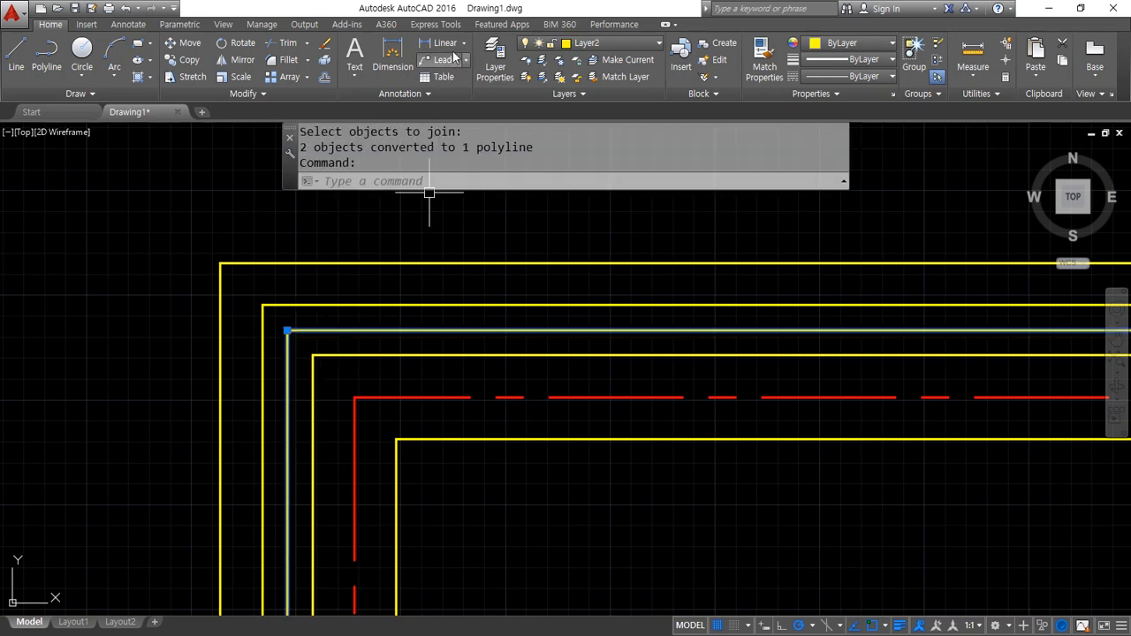
# - Move the joined middle polyline to Layer3 and set its linetype scale to 0.5
pyautogui.click(610, 42)
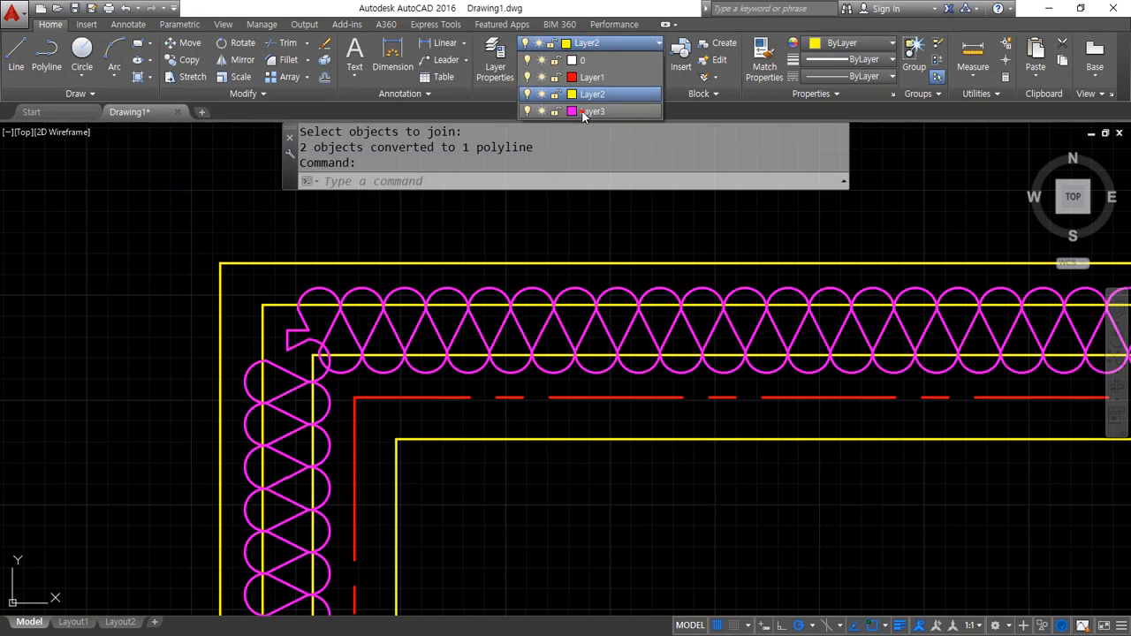
pyautogui.click(590, 111)
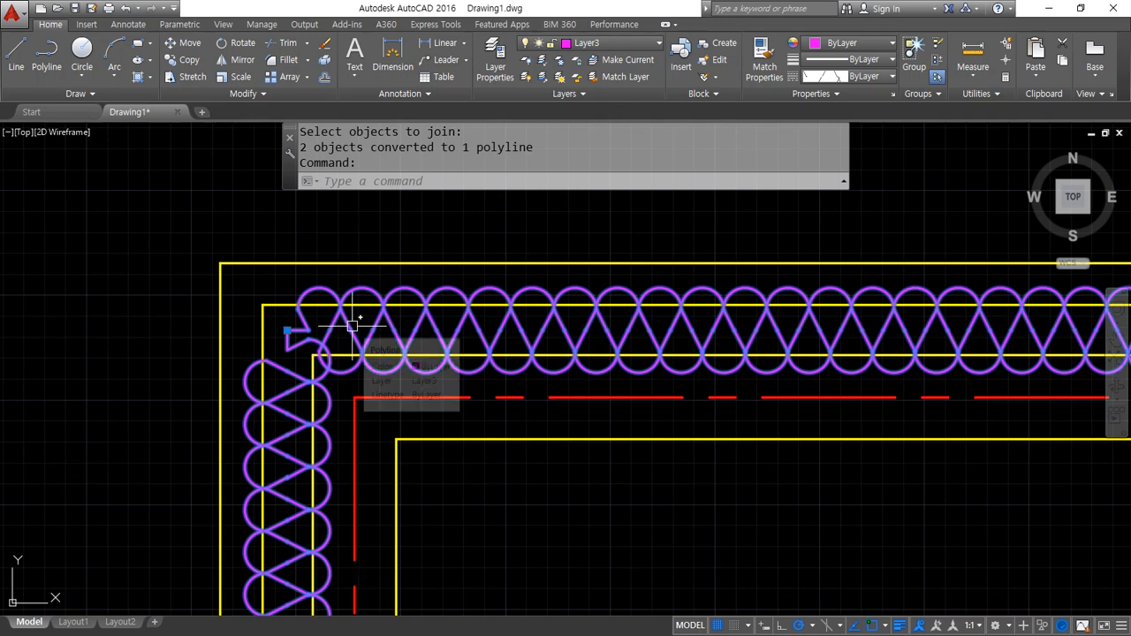
pyautogui.hotkey('ctrl', '1')
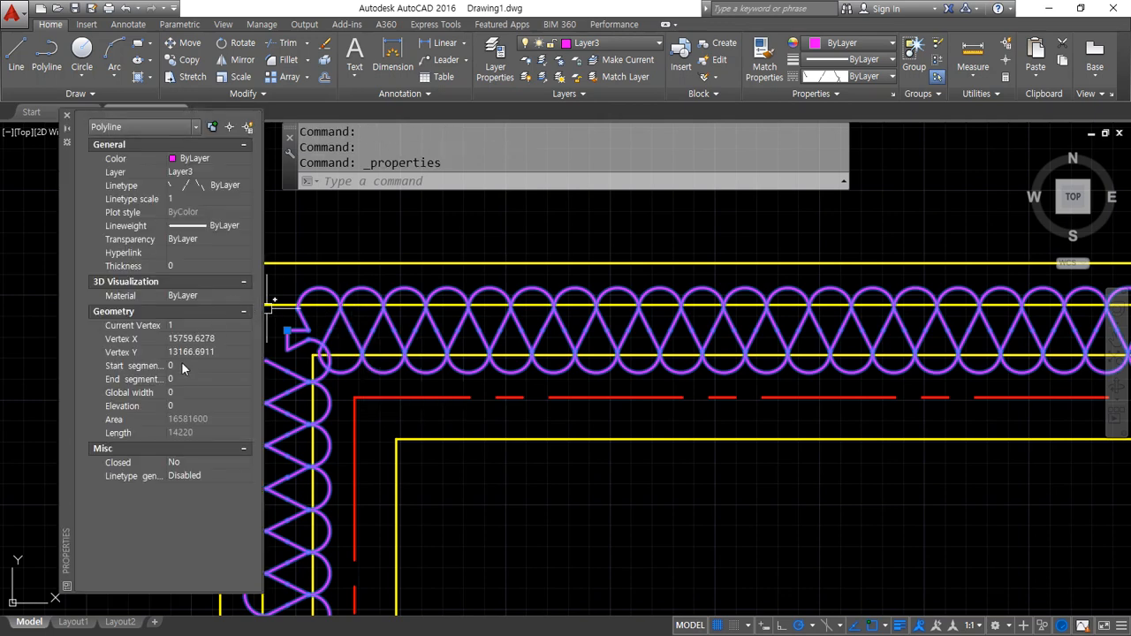
pyautogui.click(189, 199)
pyautogui.write('0.5')
pyautogui.press('Return')
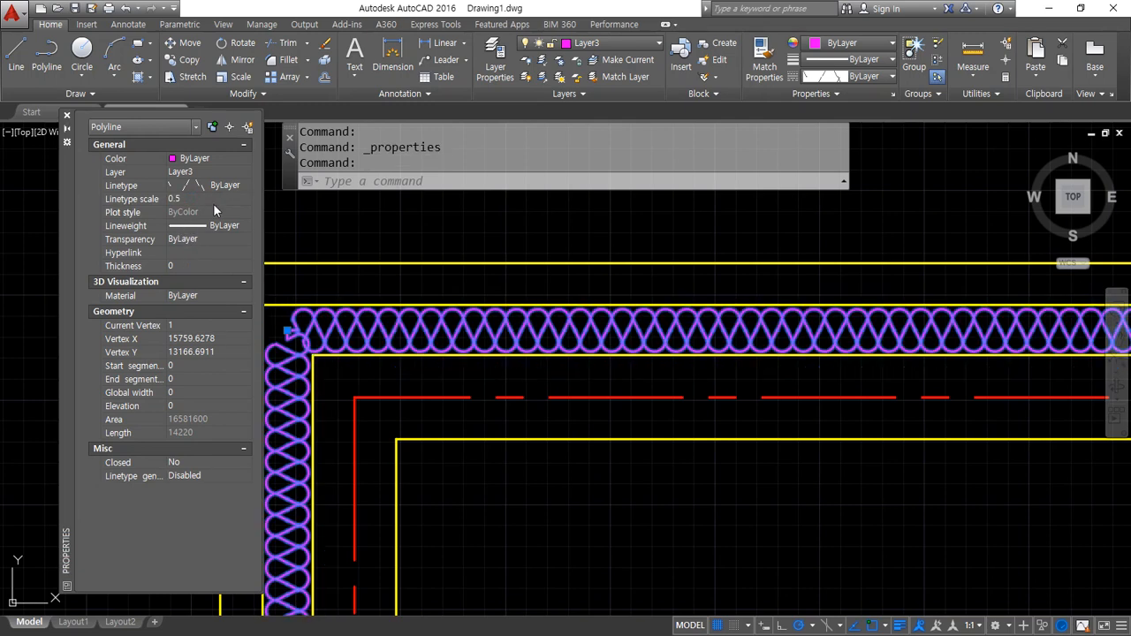
pyautogui.click(66, 115)
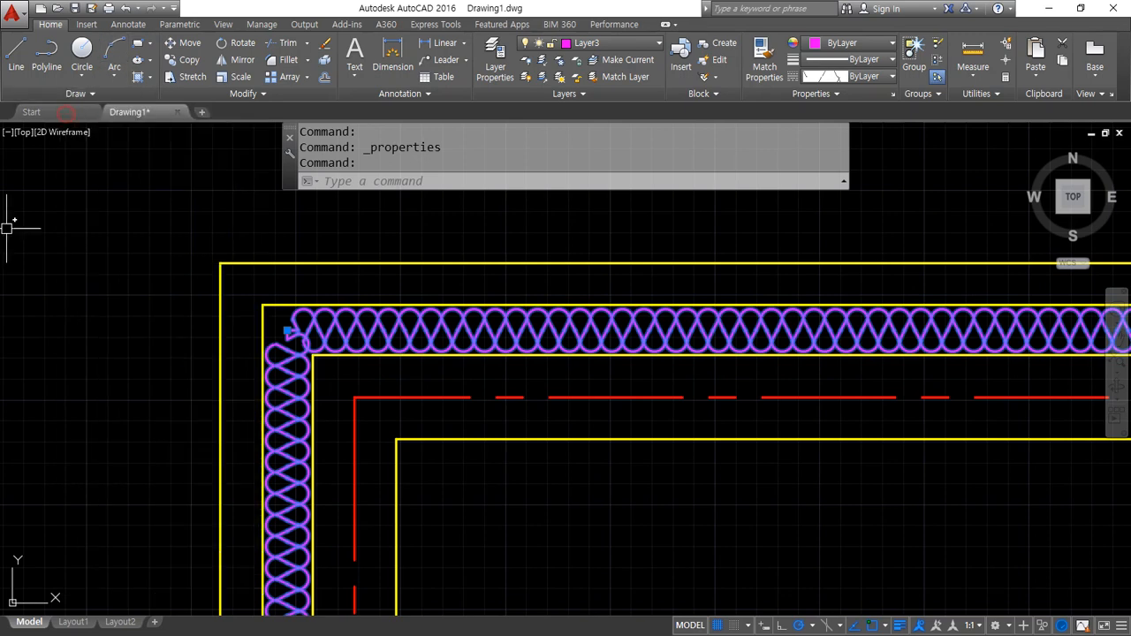
pyautogui.press('Escape')
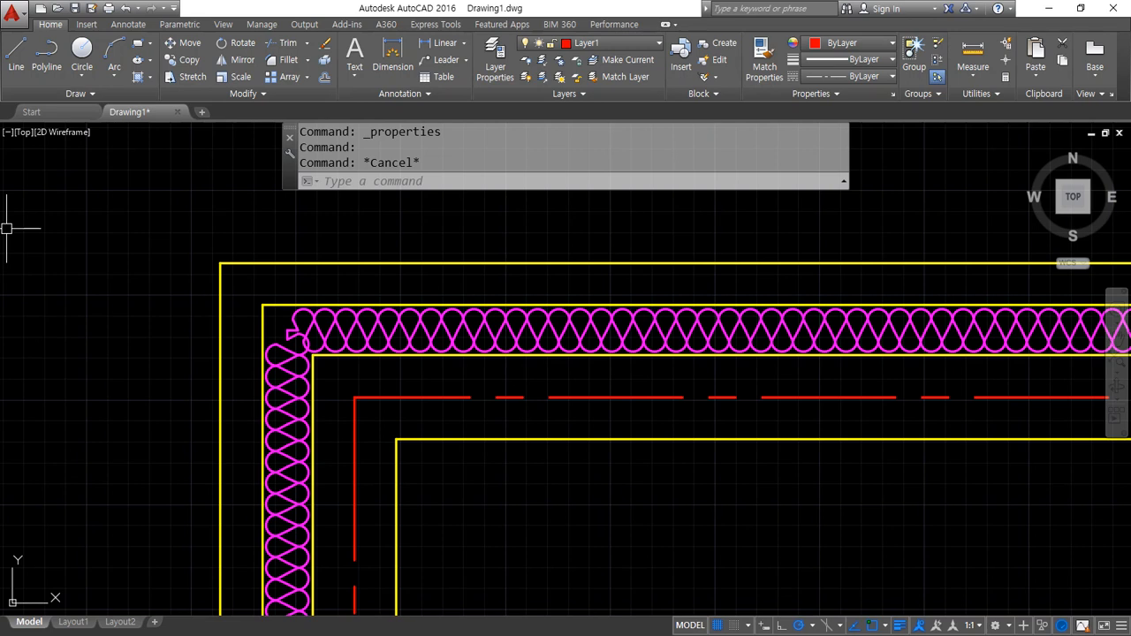
pyautogui.hotkey('ctrl', '1')
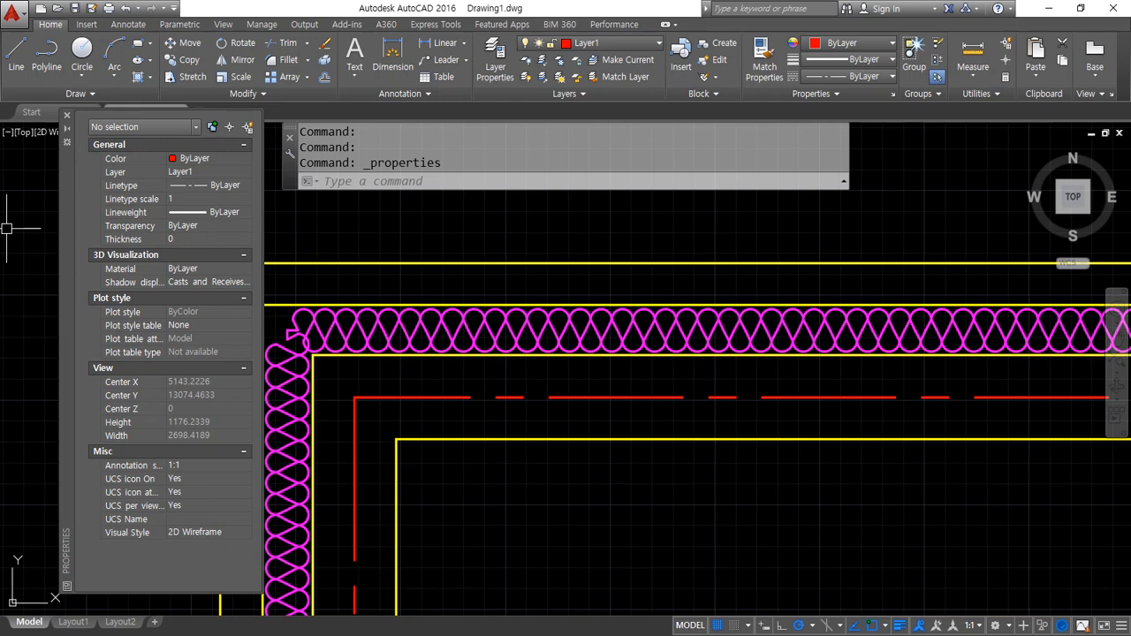
pyautogui.hotkey('ctrl', '1')
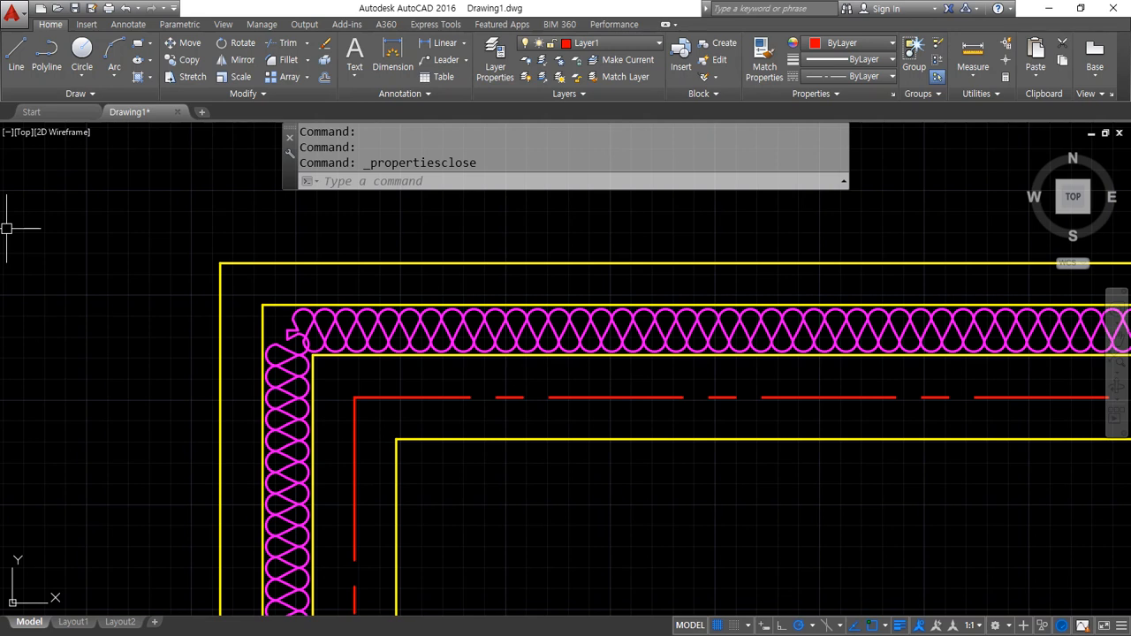
pyautogui.press('Escape')
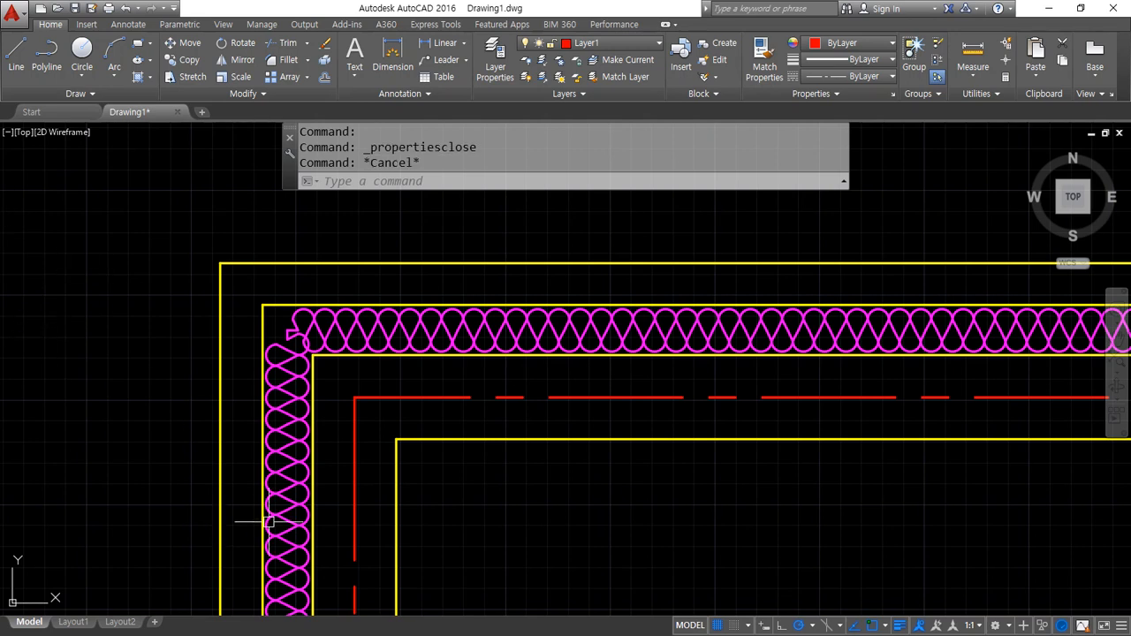
pyautogui.click(384, 427)
pyautogui.click(331, 377)
pyautogui.click(409, 424)
pyautogui.press('Escape')
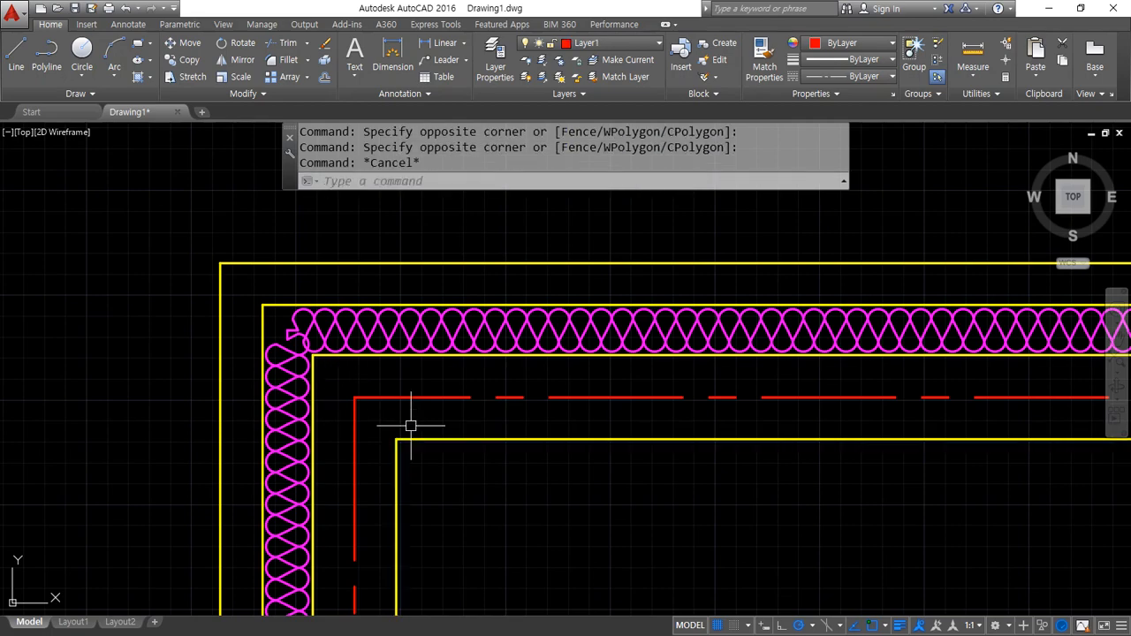
# - Lock Layer1 and erase the yellow wall lines and magenta insulation of the whole floor plan, keeping the red centerlines
pyautogui.scroll(-5, 410, 425)
pyautogui.scroll(-1, 539, 481)
pyautogui.moveTo(552, 487); pyautogui.dragTo(368, 277, button='middle')
pyautogui.scroll(-2, 369, 277)
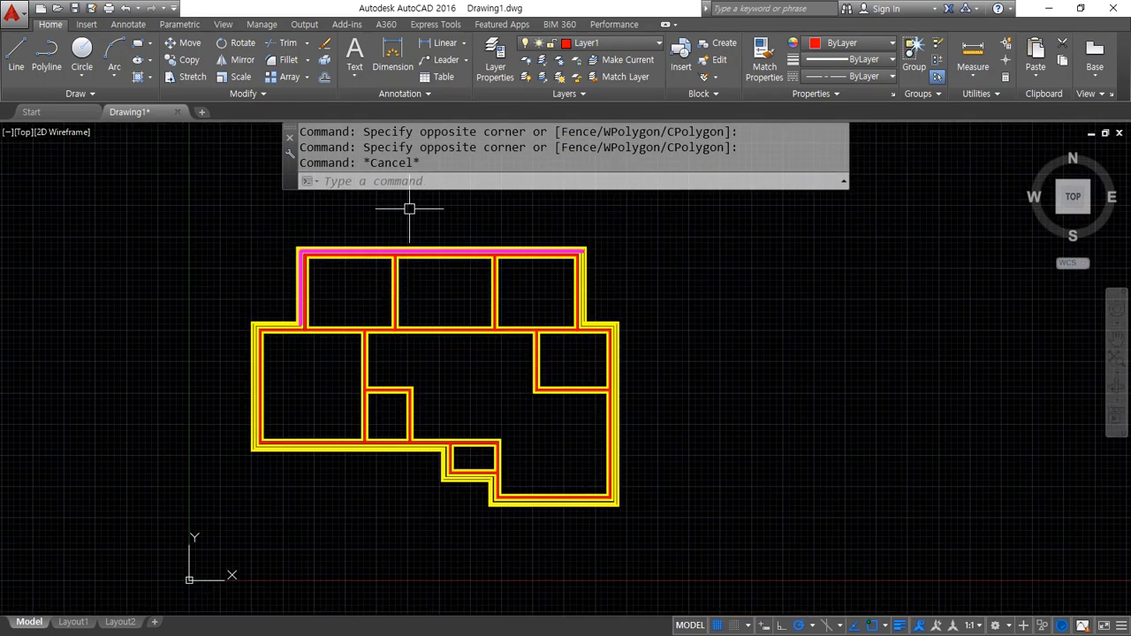
pyautogui.click(619, 47)
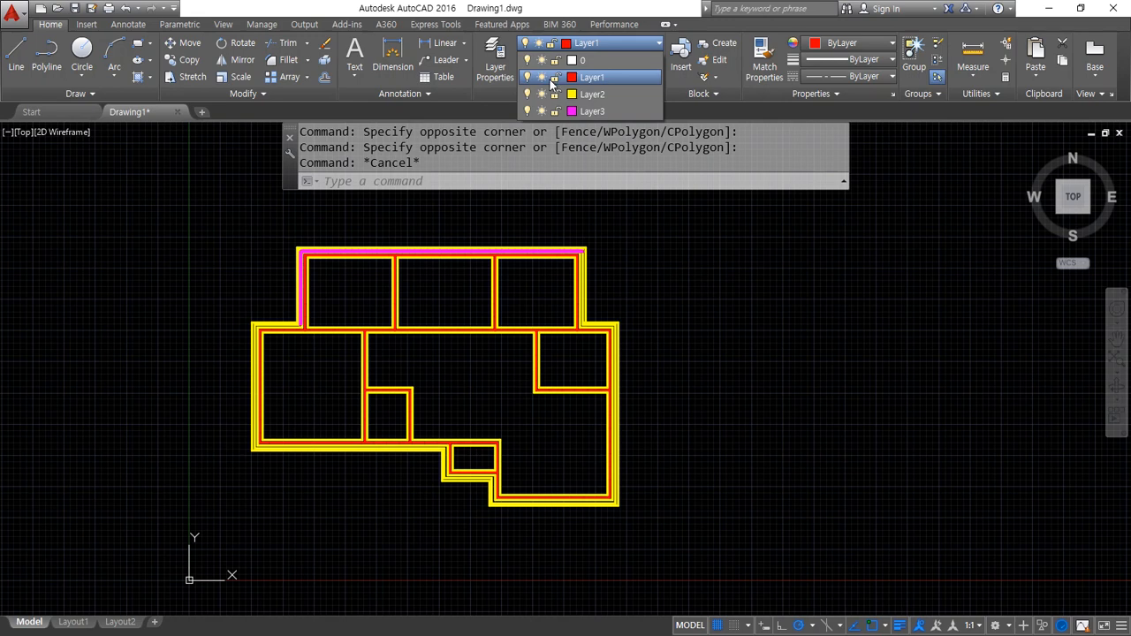
pyautogui.click(156, 239)
pyautogui.click(97, 180)
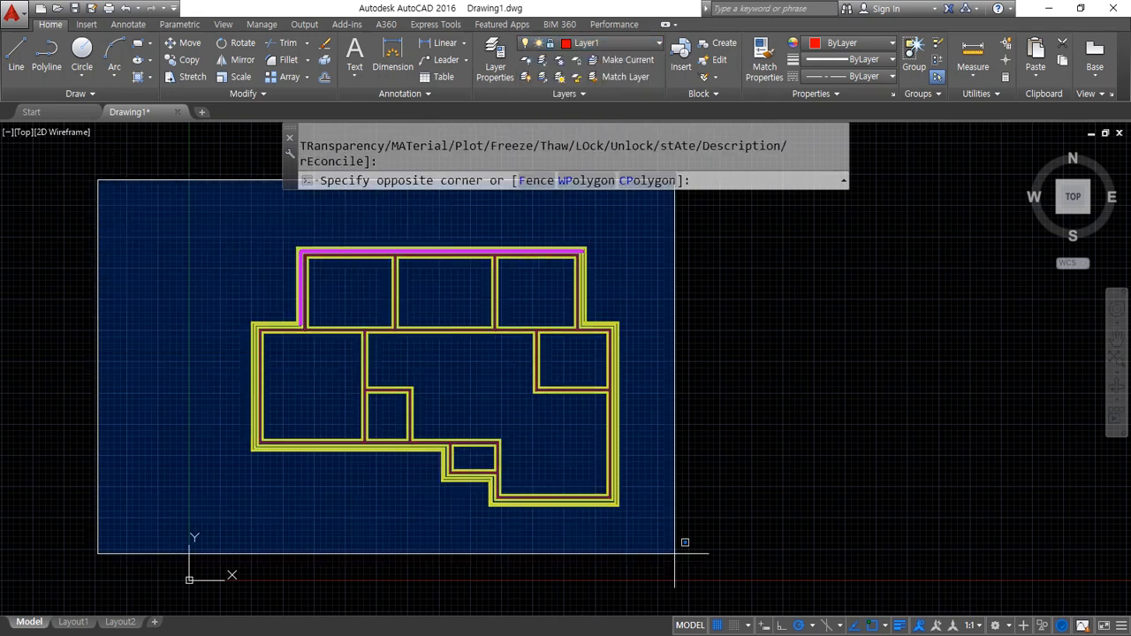
pyautogui.click(645, 530)
pyautogui.press('Delete')
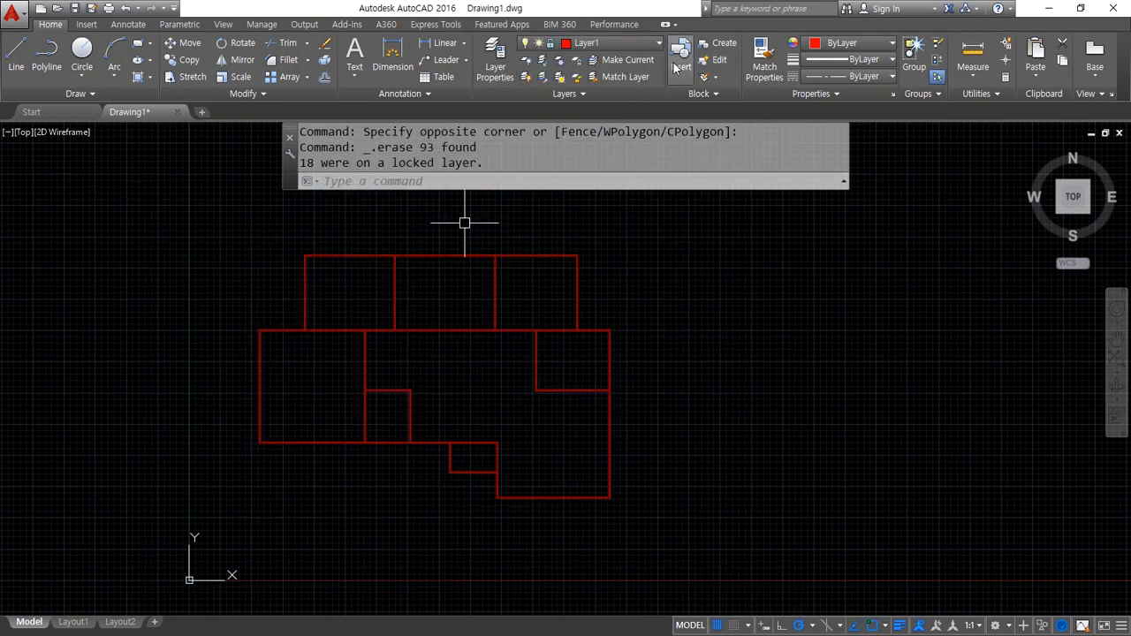
# - Unlock Layer1 so the red centerlines are editable
pyautogui.click(584, 43)
pyautogui.click(555, 77)
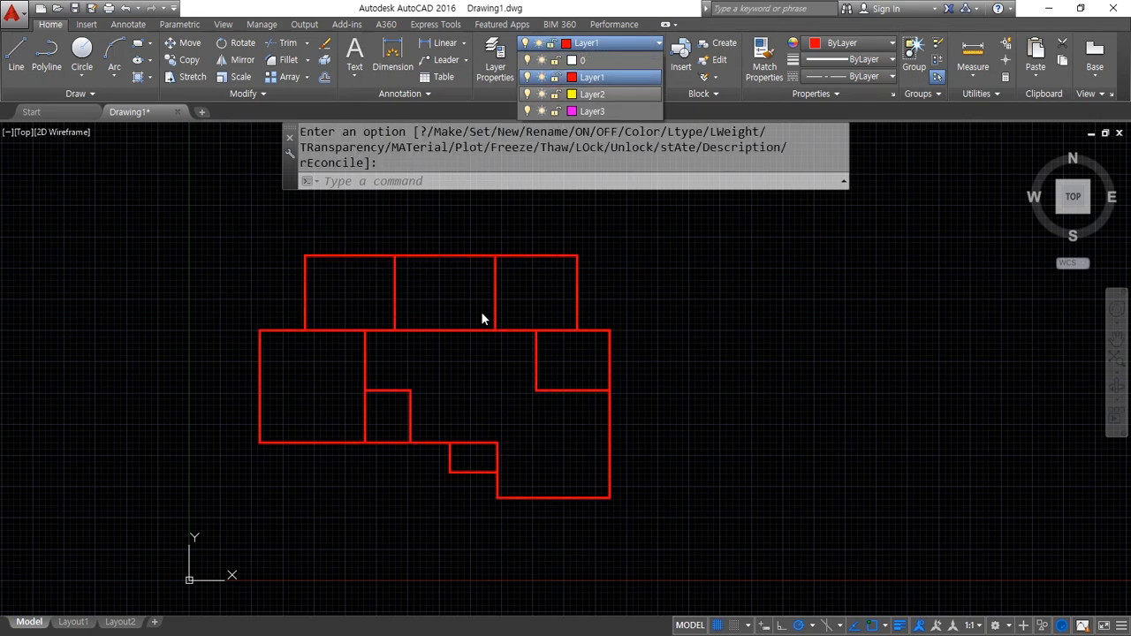
pyautogui.click(115, 324)
# - Switch to the Notepad notes and highlight the MLSTyle command name in the multiline entry
pyautogui.hotkey('alt', 'Tab')
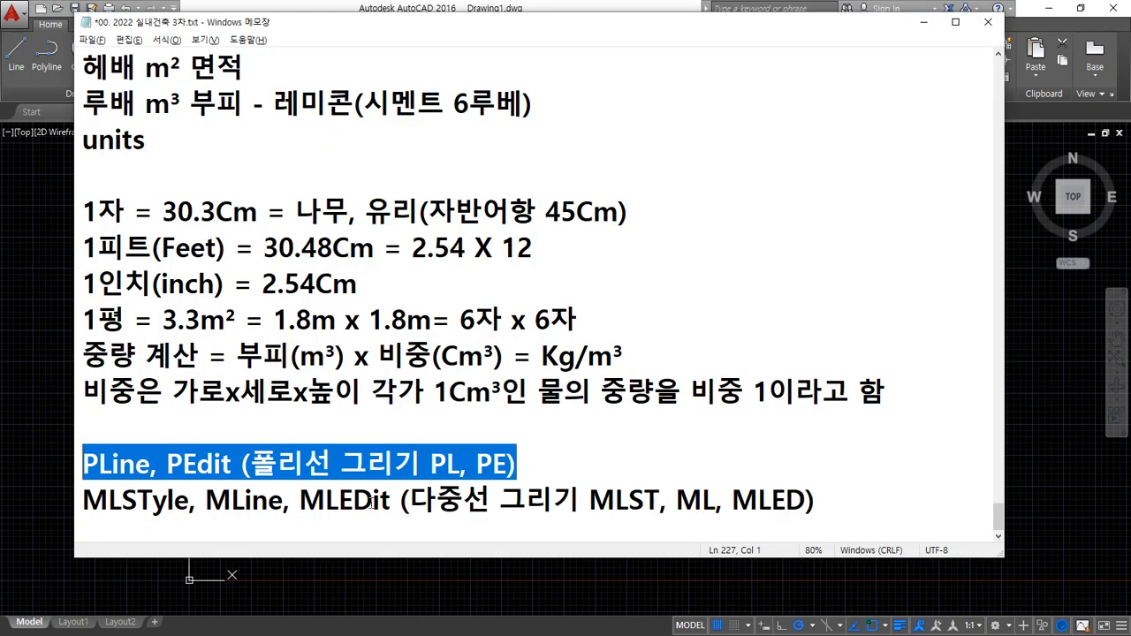
pyautogui.click(143, 501)
pyautogui.moveTo(187, 501); pyautogui.dragTo(40, 504)
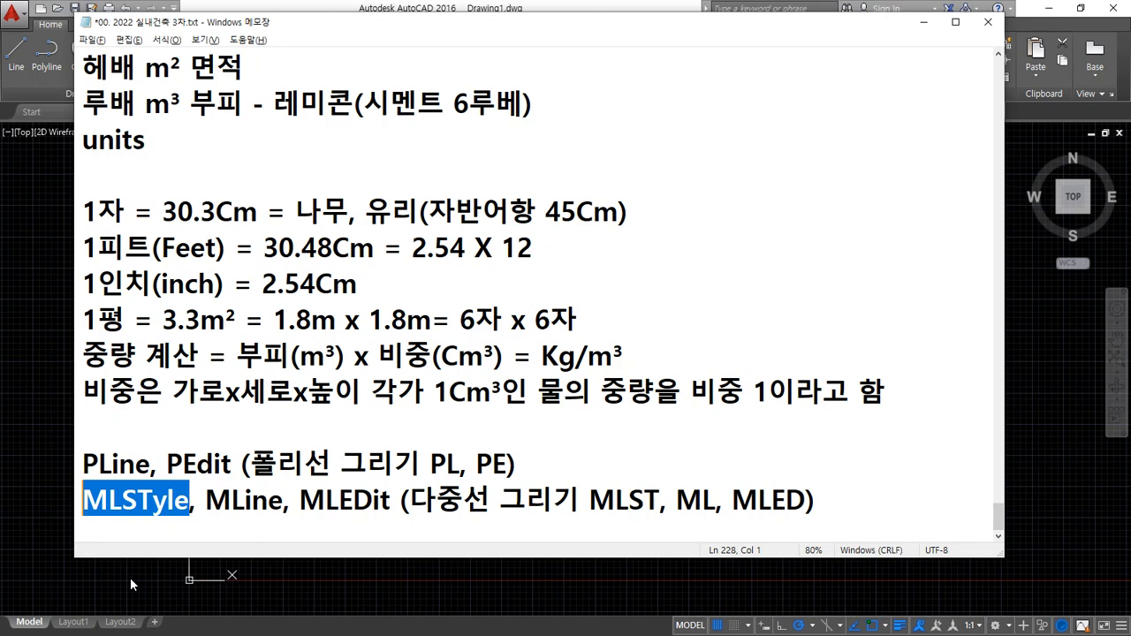
# - Return to AutoCAD and open the Multiline Style manager with the MLSTYLE command
pyautogui.click(47, 398)
pyautogui.write('mlstyle')
pyautogui.press('Return')
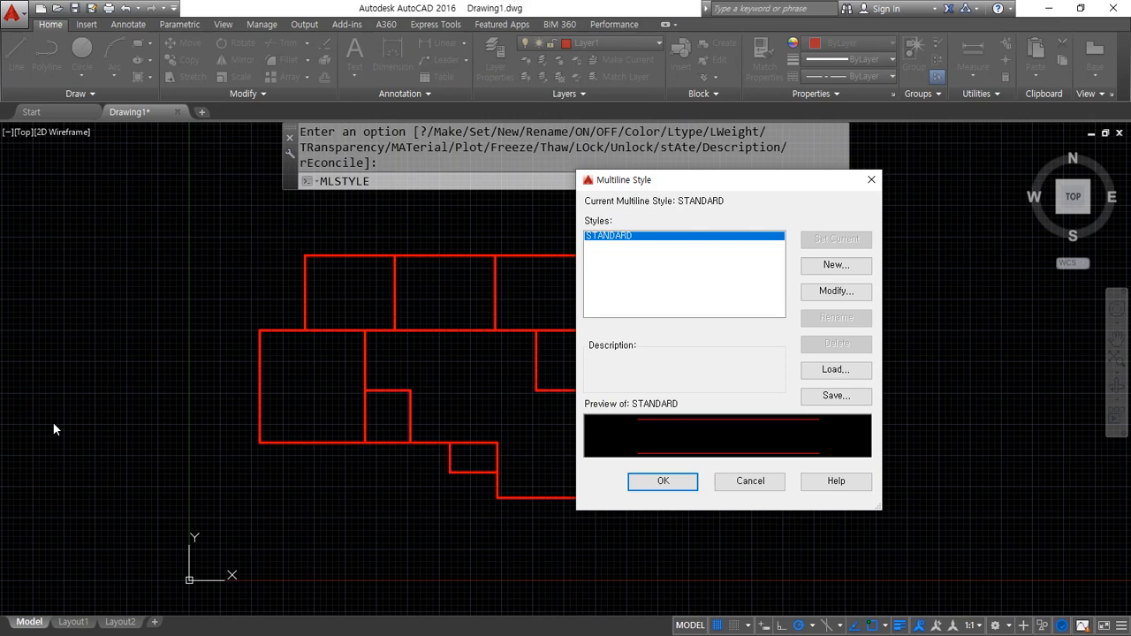
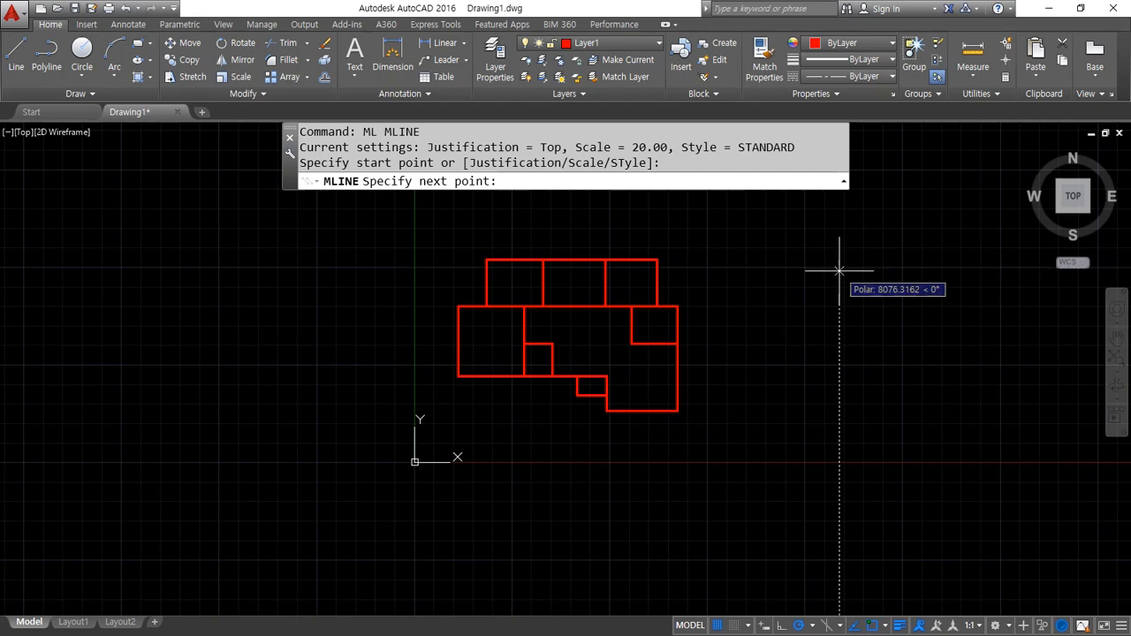
# - Finish the two-segment multiline beside the floor plan with a downward segment
pyautogui.click(831, 385)
pyautogui.press('Return')
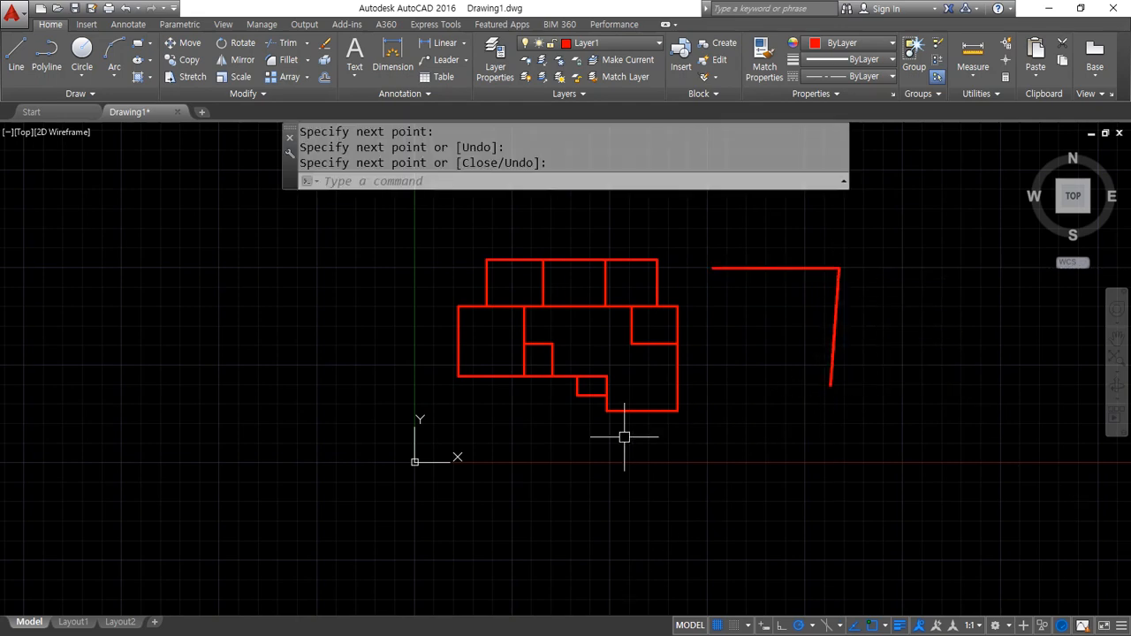
# - Examine the spacing of the two parallel lines in the multiline drawn beside the floor plan
pyautogui.scroll(-10, 624, 437)
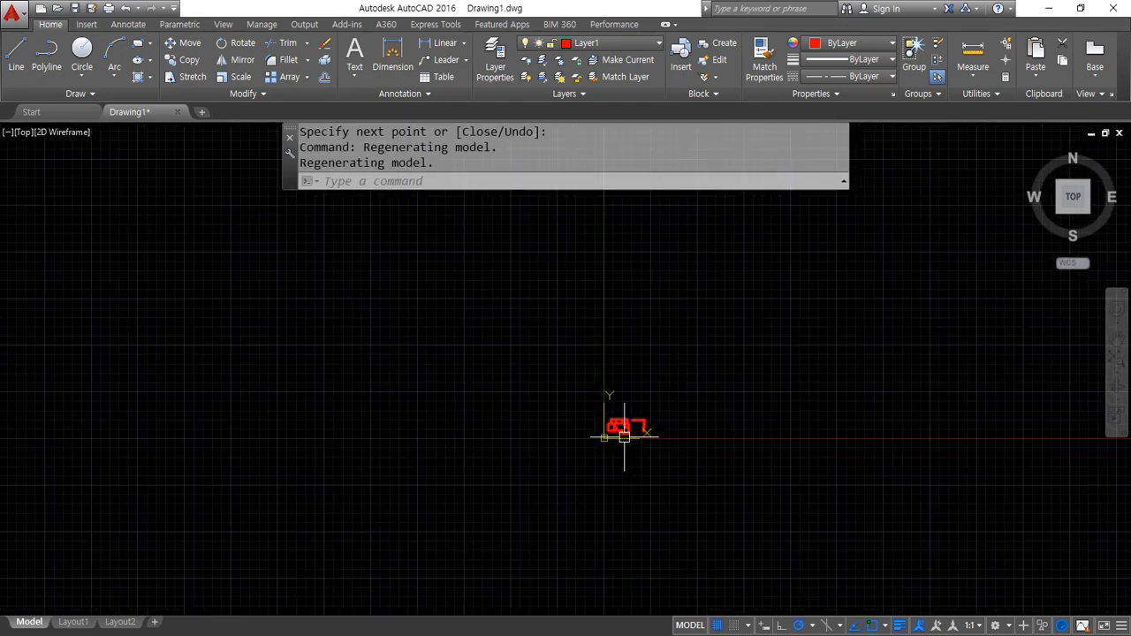
pyautogui.scroll(-3, 702, 411)
pyautogui.write('z')
pyautogui.press('Return')
pyautogui.write('a')
pyautogui.press('Return')
pyautogui.scroll(5, 752, 391)
pyautogui.moveTo(314, 178); pyautogui.dragTo(327, 337, button='middle')
pyautogui.scroll(5, 323, 336)
pyautogui.scroll(2, 272, 525)
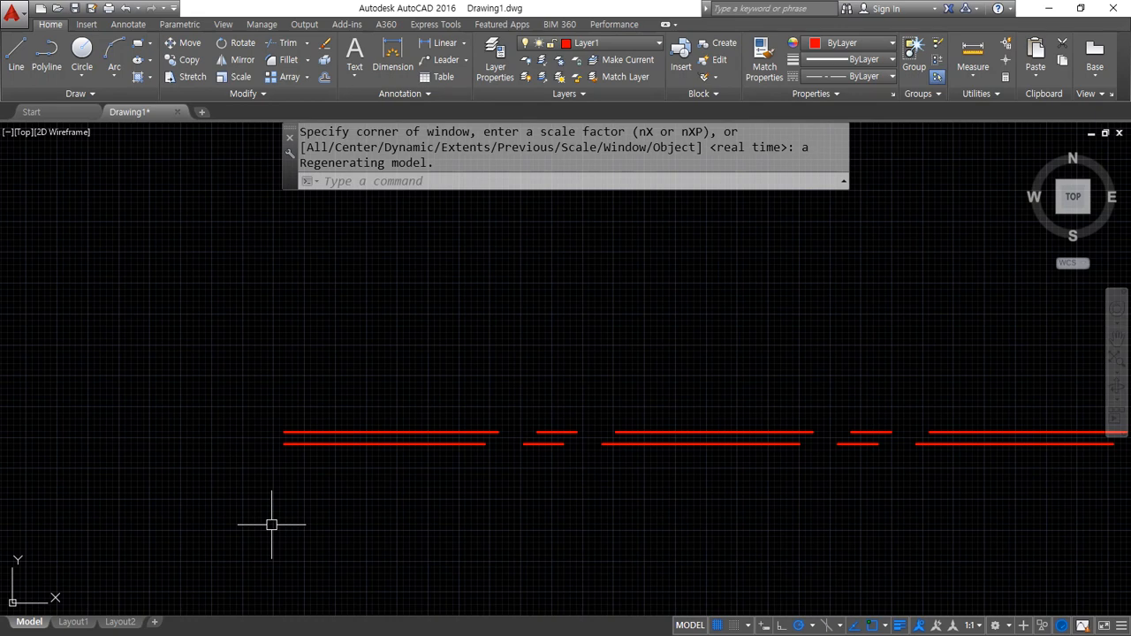
# - Erase the test multiline beside the floor plan
pyautogui.click(386, 492)
pyautogui.click(316, 397)
pyautogui.write('e')
pyautogui.press('Return')
# - Set the MLINE command's scale to 0
pyautogui.press('Return')
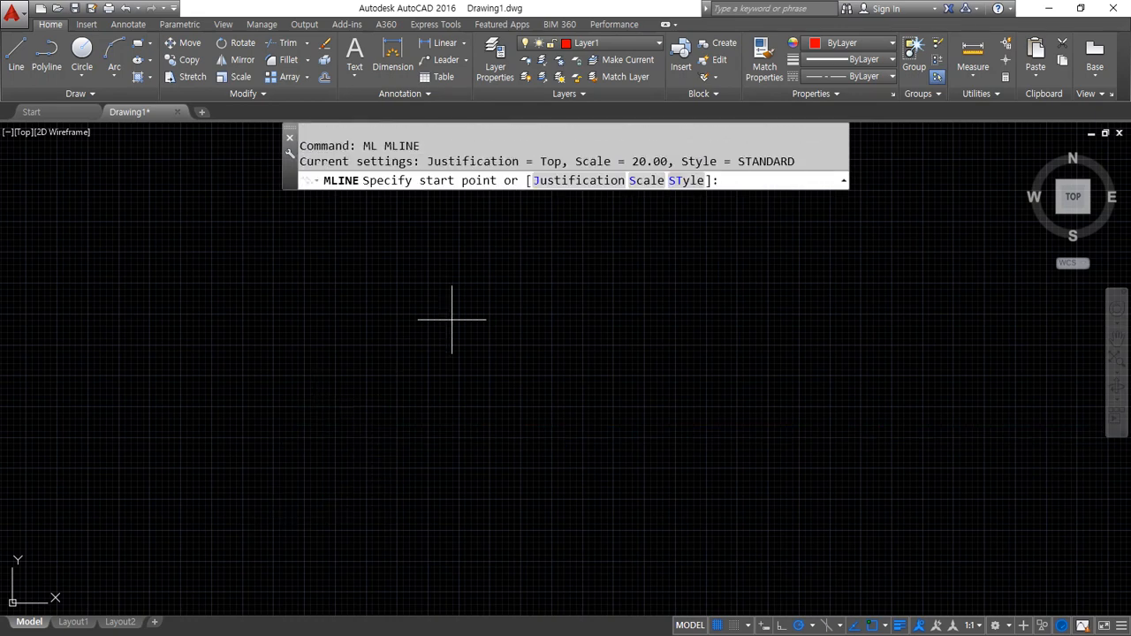
pyautogui.click(647, 181)
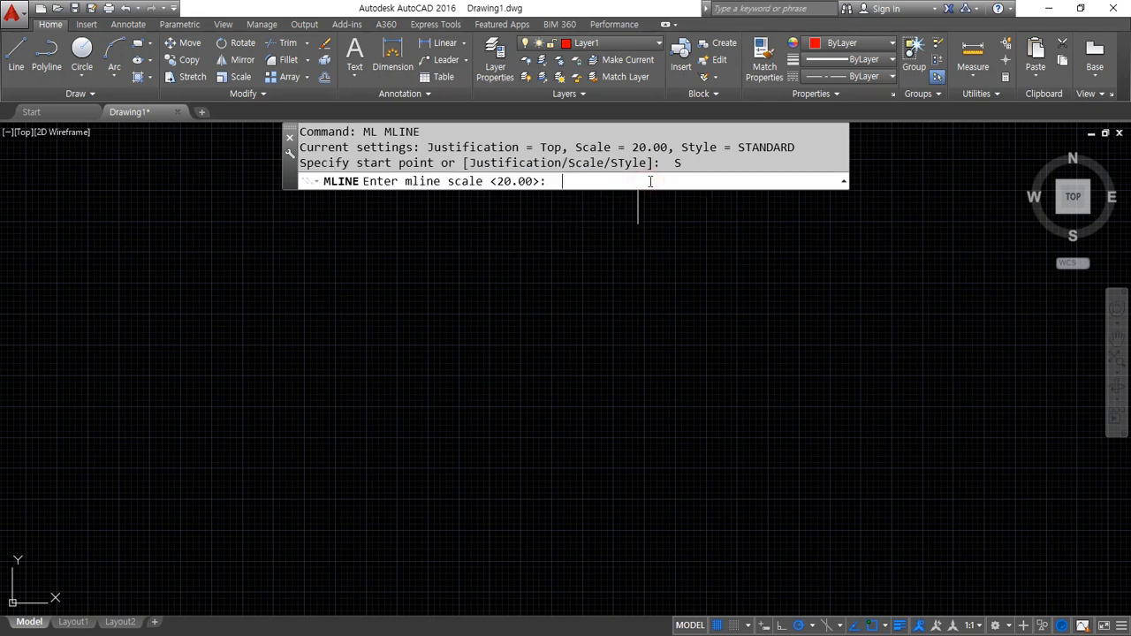
pyautogui.write('0')
pyautogui.press('Return')
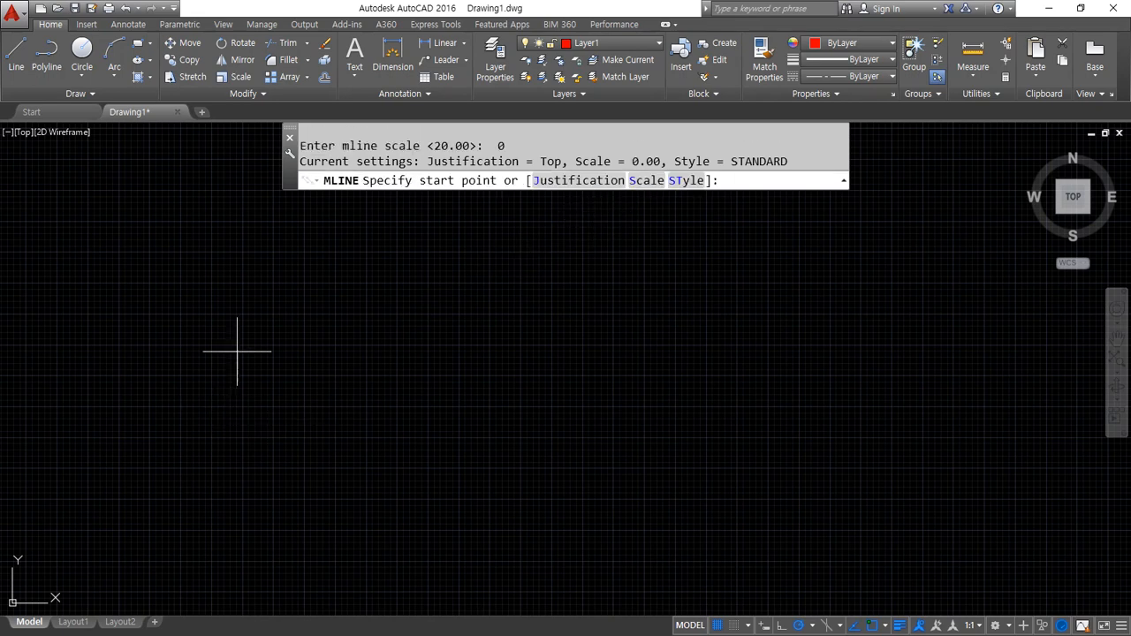
# - Draw a two-segment multiline in the empty area, roughly horizontal and turning downward, and check its line spacing up close
pyautogui.click(236, 351)
pyautogui.click(731, 342)
pyautogui.click(712, 543)
pyautogui.press('Return')
pyautogui.scroll(3, 435, 511)
pyautogui.scroll(-5, 383, 522)
pyautogui.scroll(6, 384, 522)
pyautogui.scroll(-4, 386, 527)
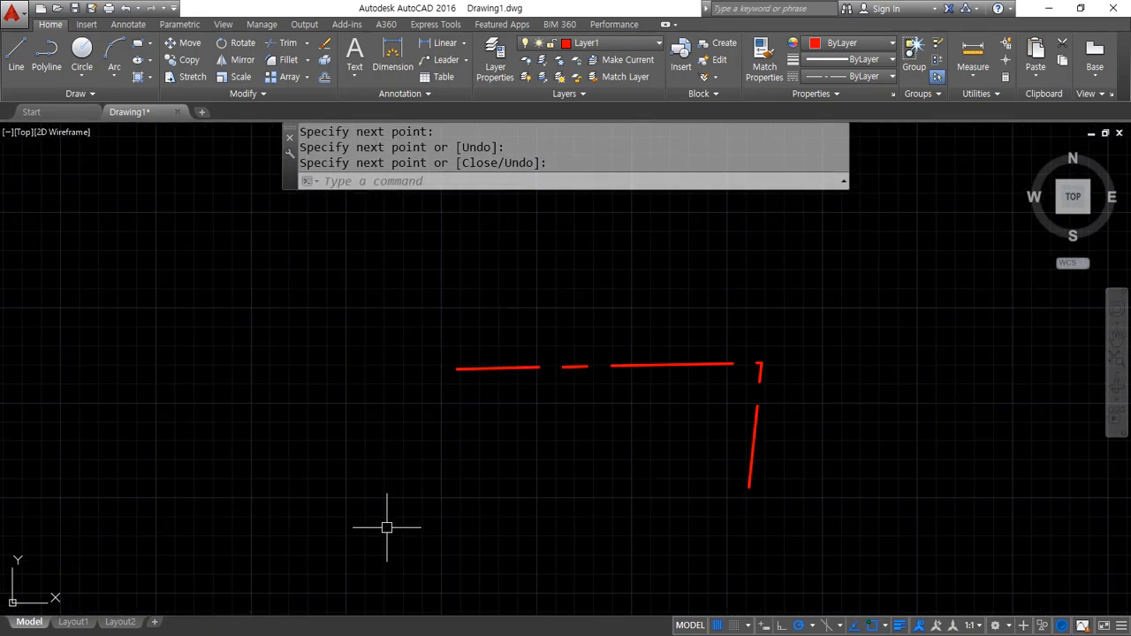
# - Erase the two-segment multiline drawn at scale 0
pyautogui.click(904, 312)
pyautogui.click(560, 480)
pyautogui.write('e')
pyautogui.press('Return')
# - Try to set the MLINE command's style to W420 without loading a style file
pyautogui.write('ml')
pyautogui.press('Return')
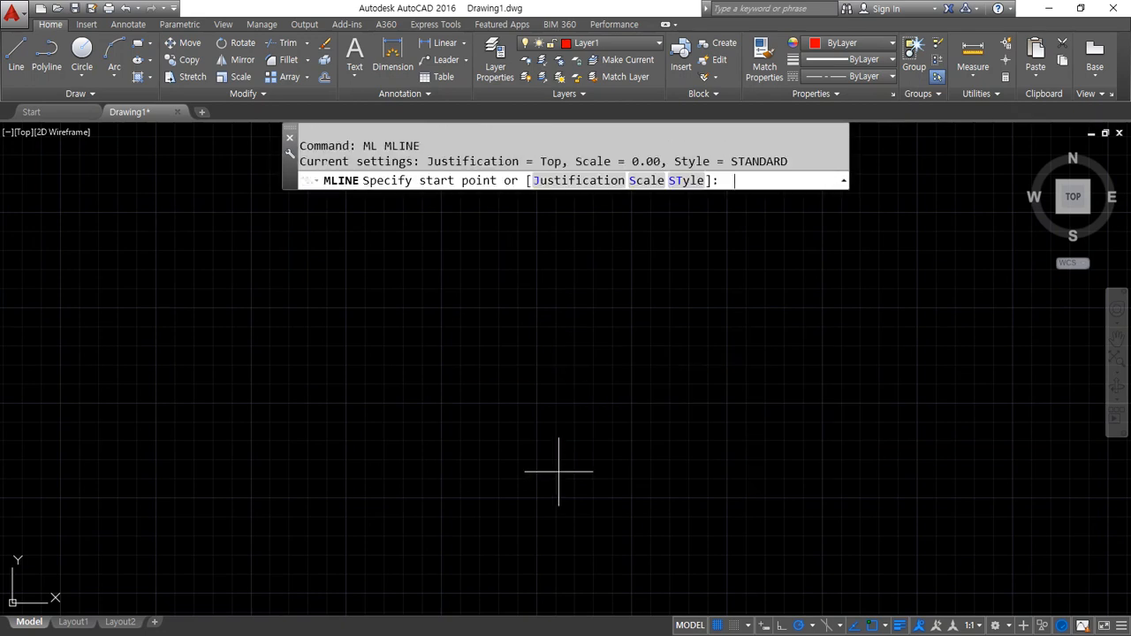
pyautogui.click(686, 180)
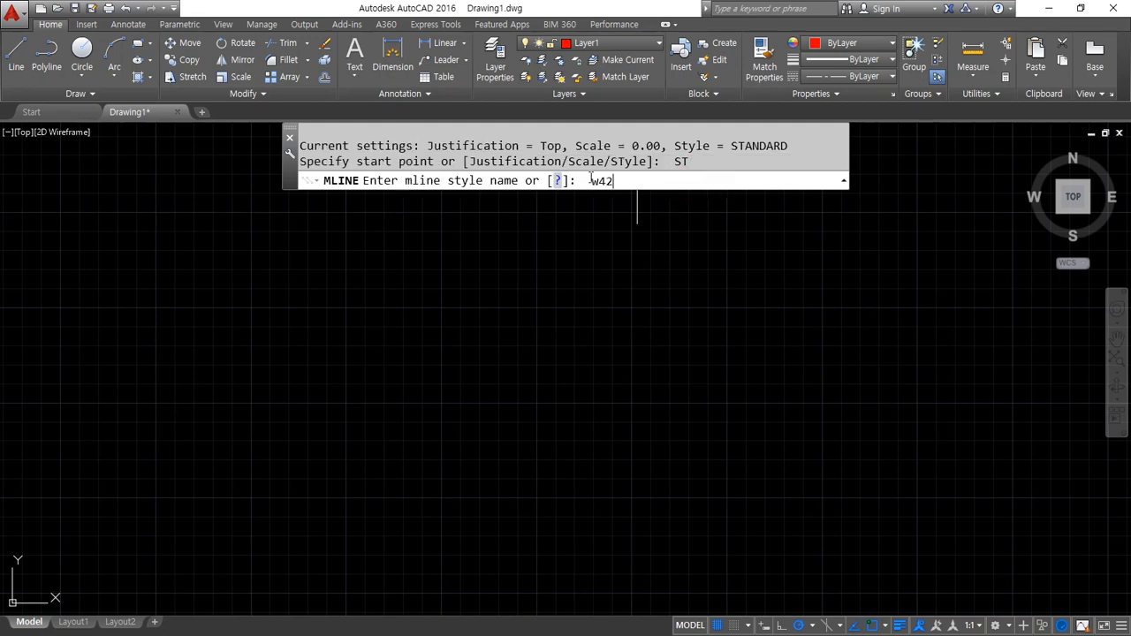
pyautogui.write('w420')
pyautogui.press('Return')
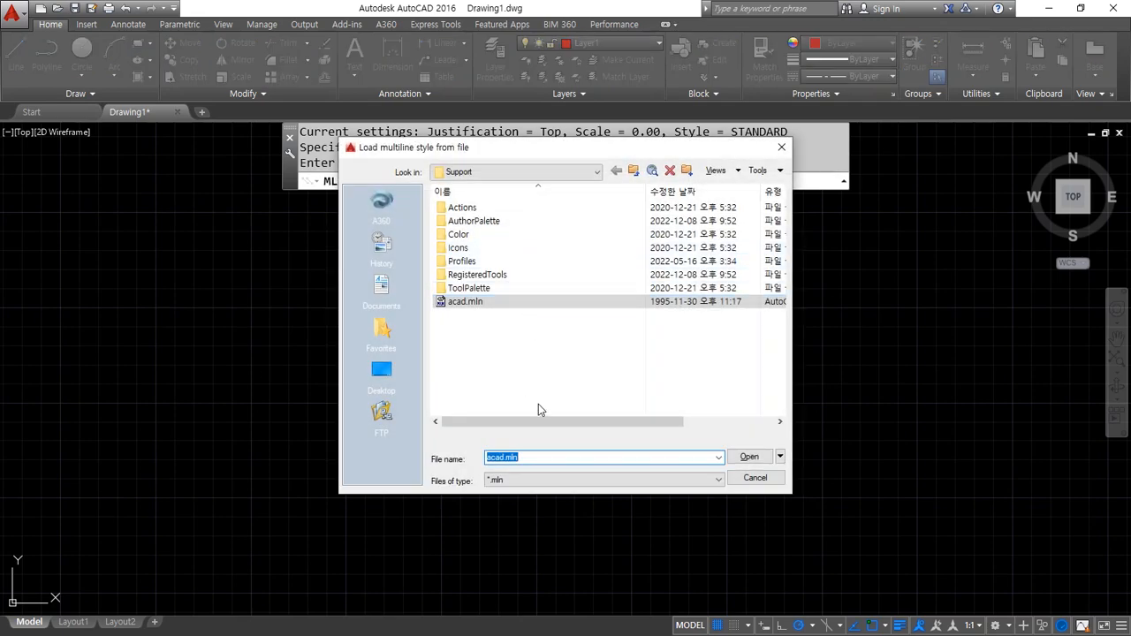
pyautogui.press('Escape')
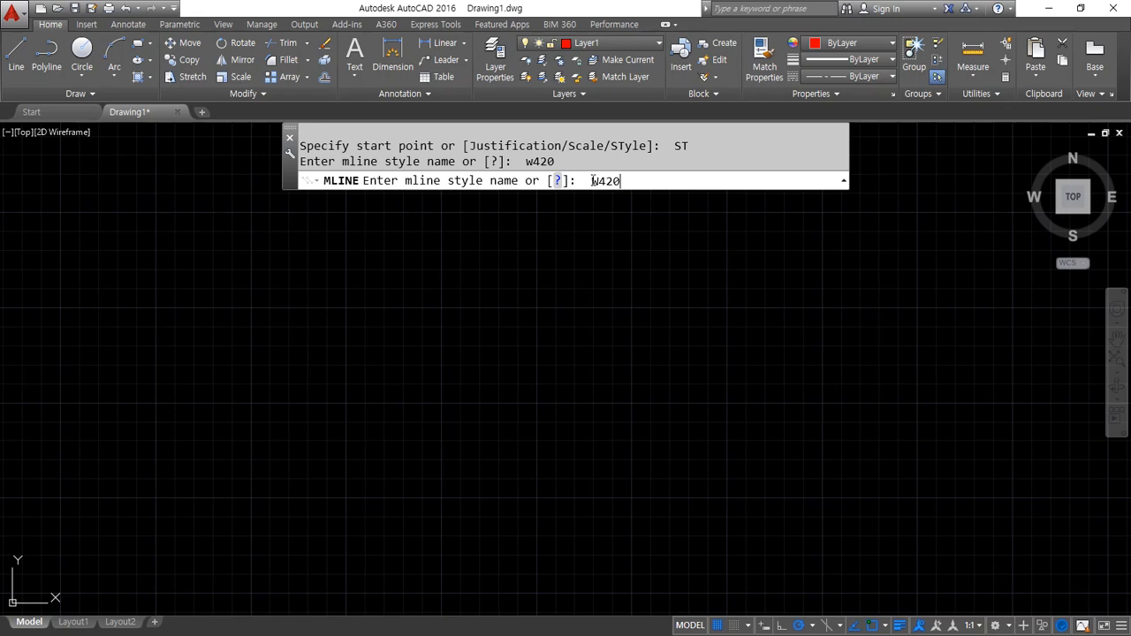
pyautogui.write('w420')
pyautogui.press('Return')
pyautogui.press('Escape')
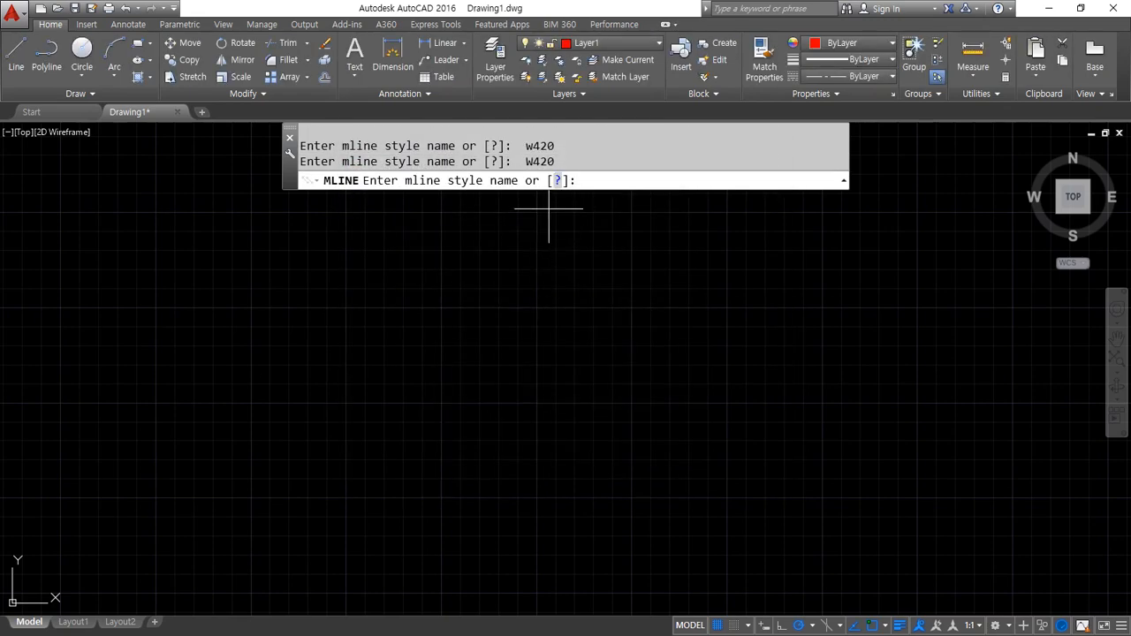
pyautogui.press('Escape')
pyautogui.press('Escape')
# - Create a new multiline style named W200 based on STANDARD
pyautogui.write('mlstyle')
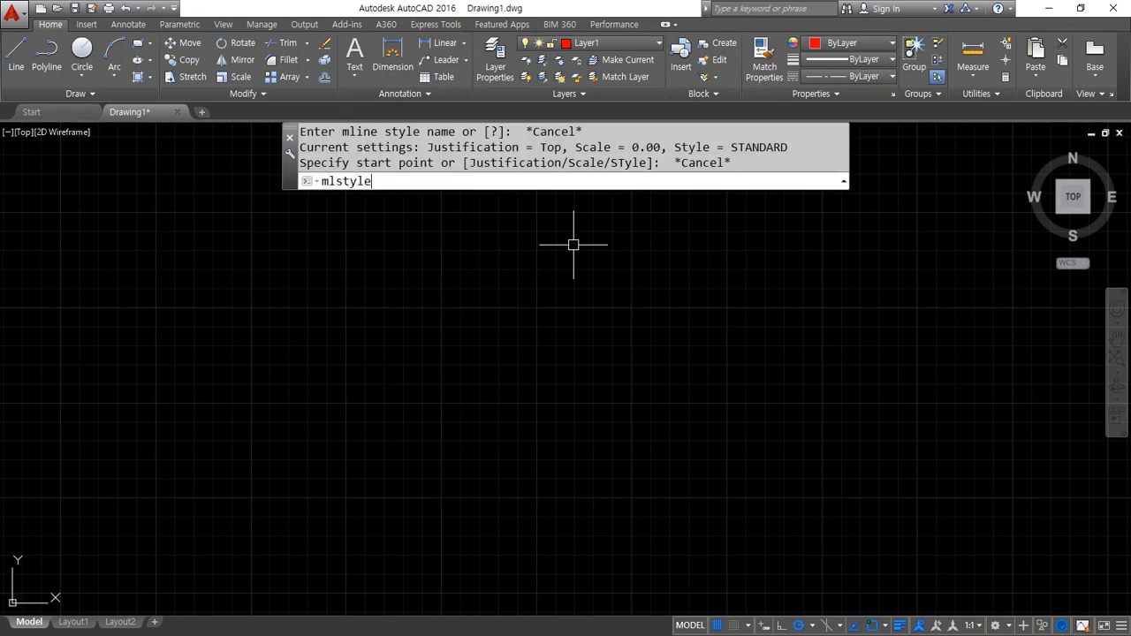
pyautogui.press('Return')
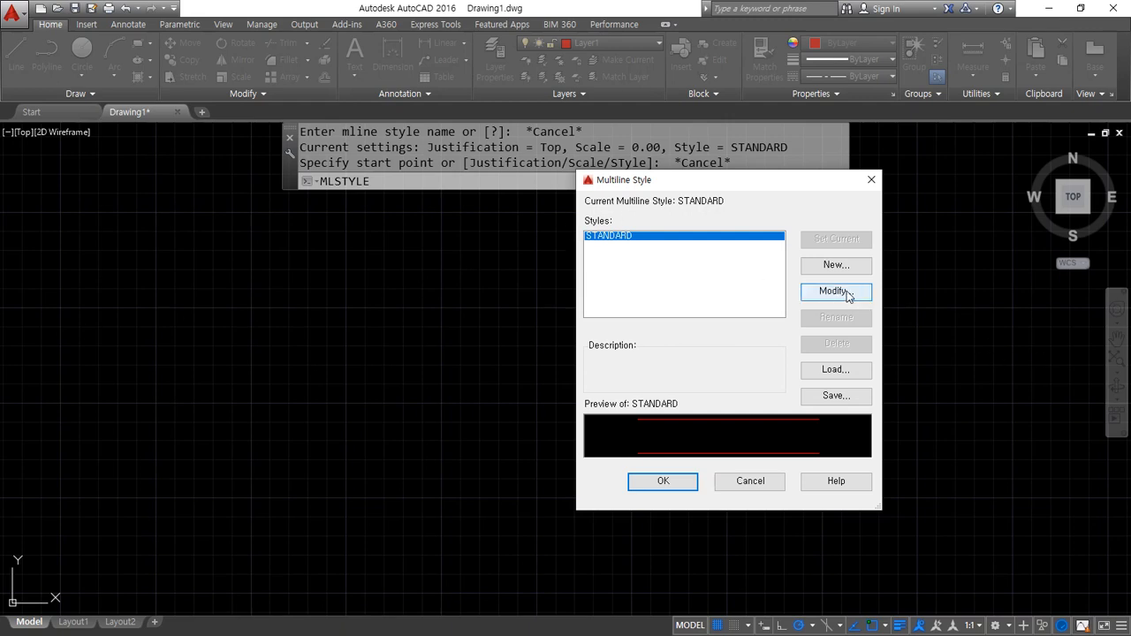
pyautogui.click(822, 264)
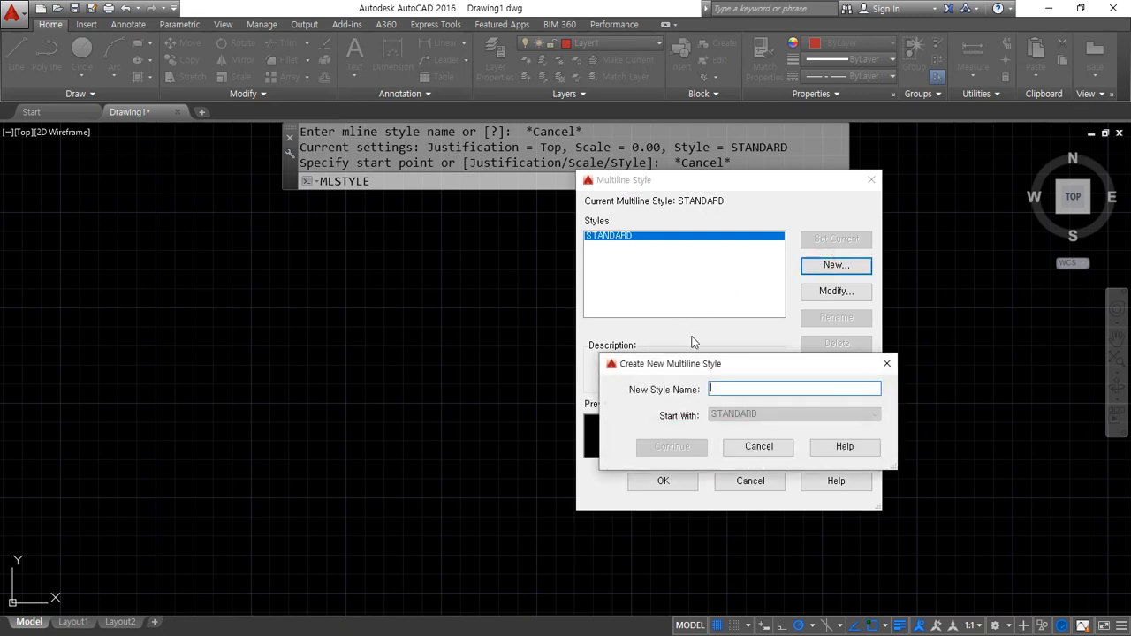
pyautogui.write('W200')
pyautogui.press('Return')
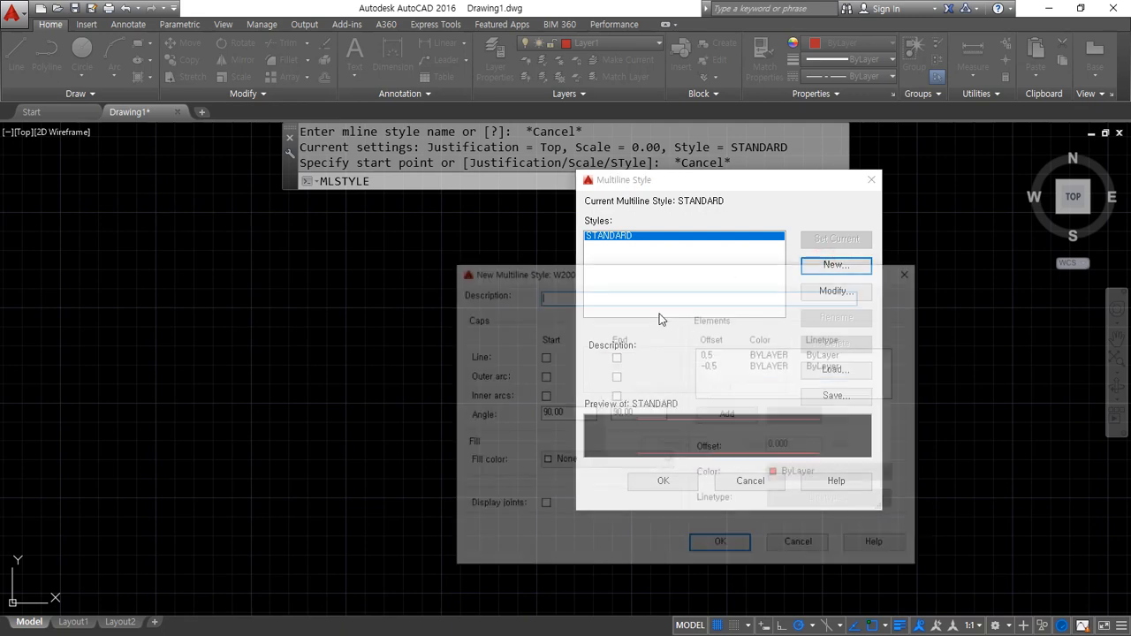
# - Set the W200 style's two element offsets to 100 and -100 and save the style
pyautogui.click(709, 355)
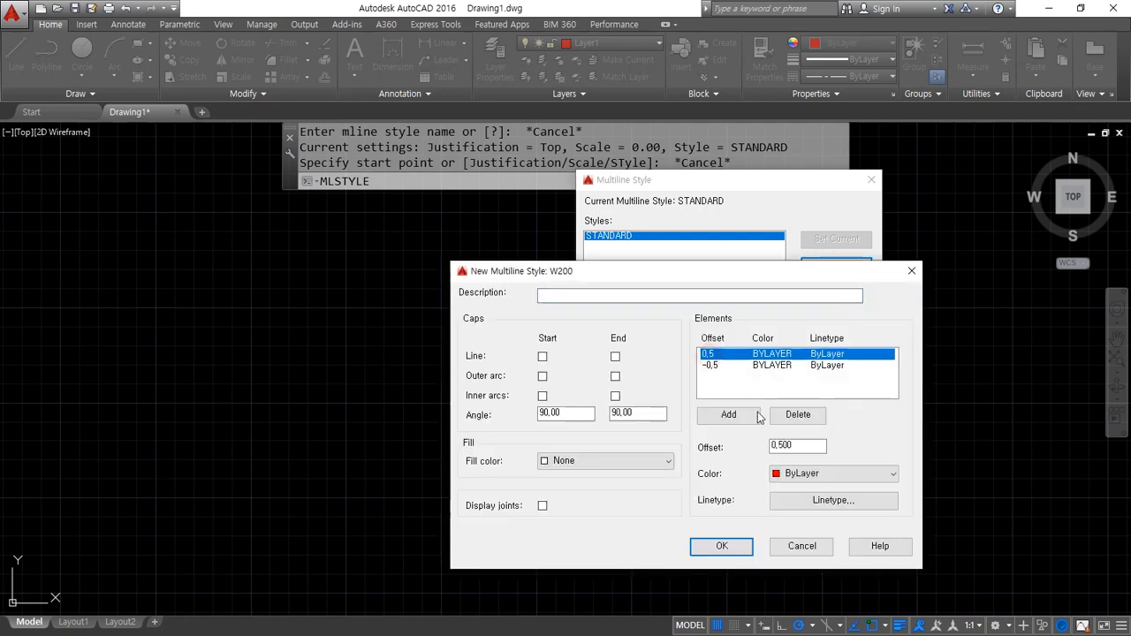
pyautogui.moveTo(799, 445); pyautogui.dragTo(696, 445)
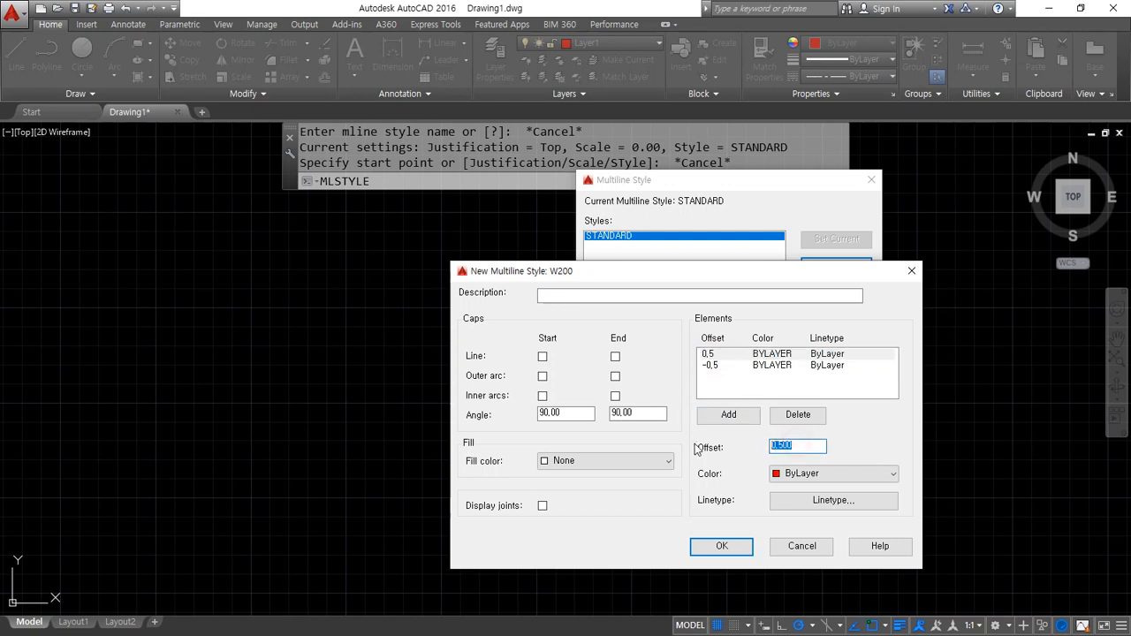
pyautogui.click(717, 366)
pyautogui.moveTo(799, 444); pyautogui.dragTo(681, 444)
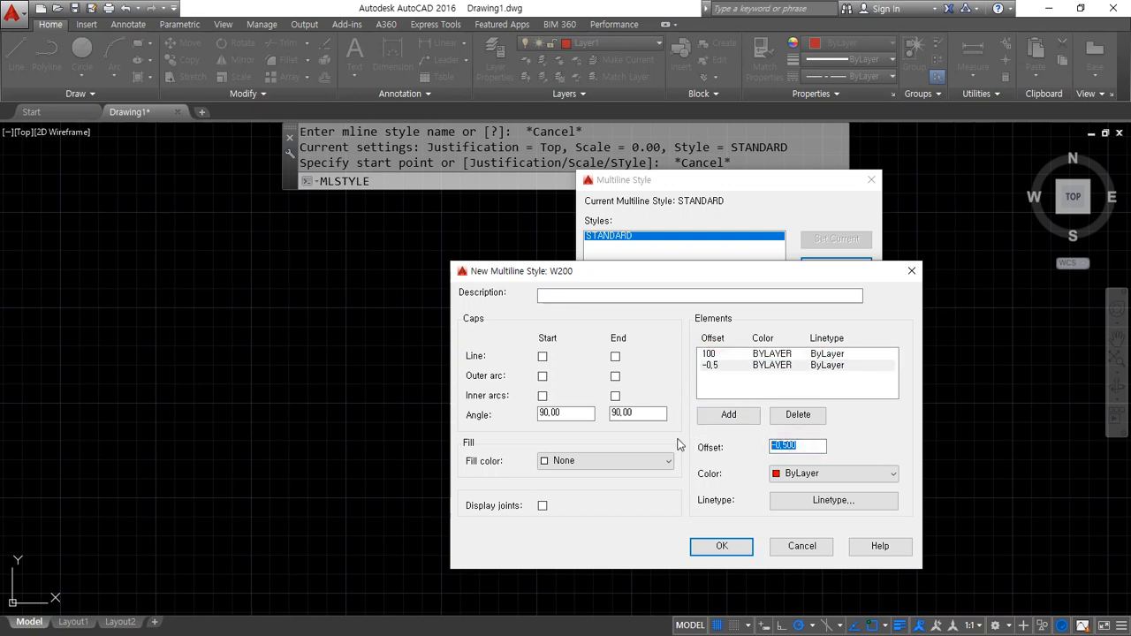
pyautogui.click(711, 548)
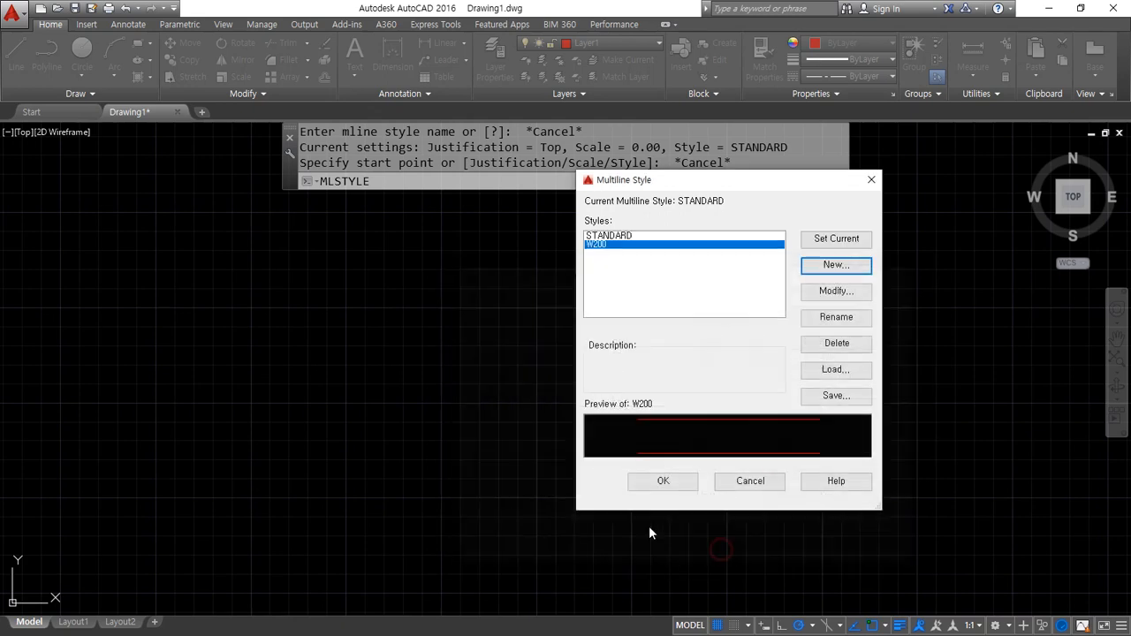
# - Create a new multiline style named W420 based on W200
pyautogui.click(823, 263)
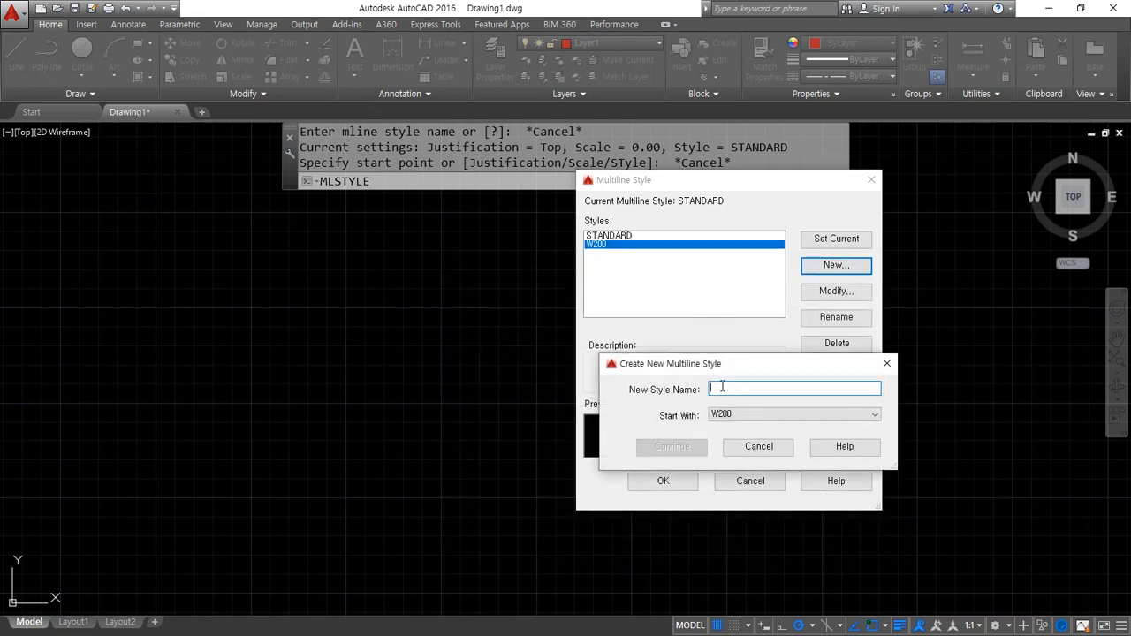
pyautogui.write('W420')
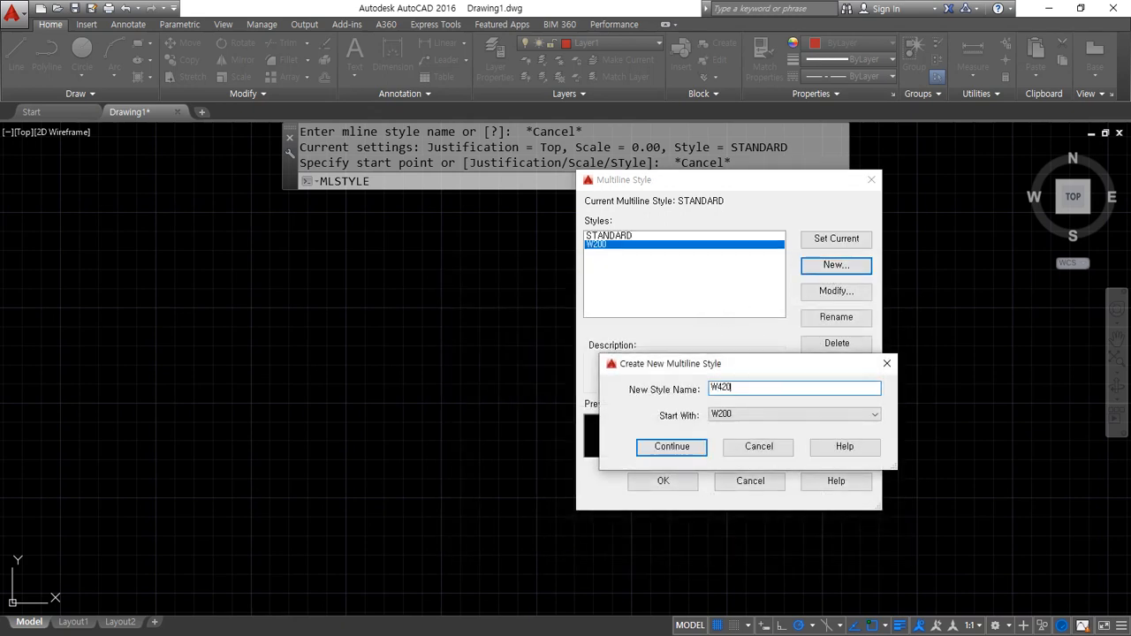
pyautogui.click(688, 448)
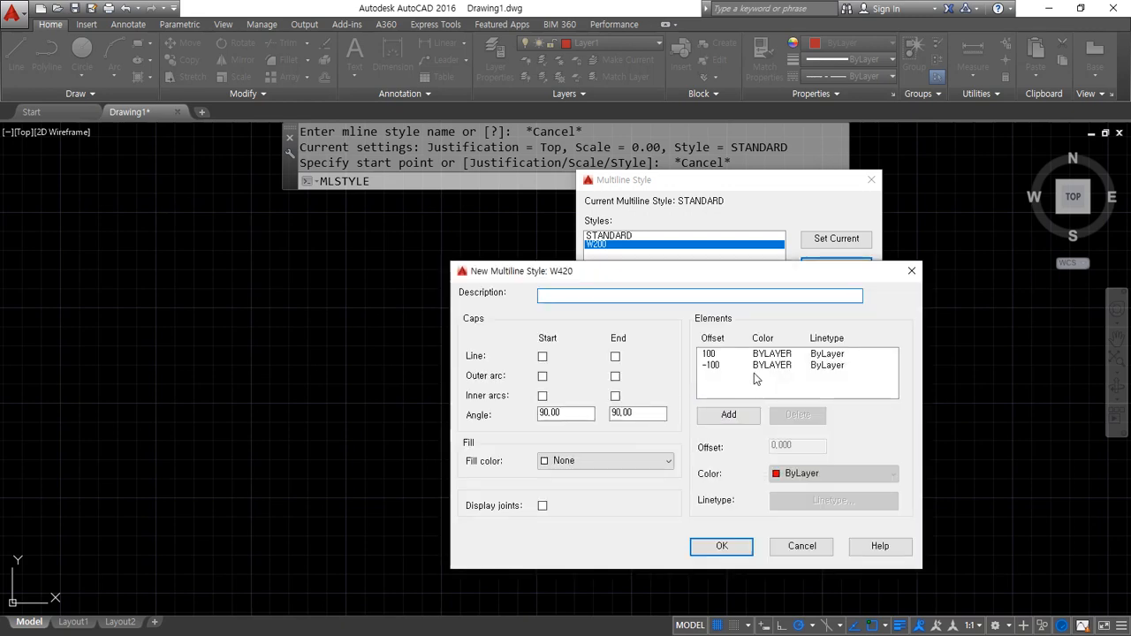
# - Add two elements with offsets 220 and 320 to the W420 style and save the style
pyautogui.click(729, 414)
pyautogui.click(729, 414)
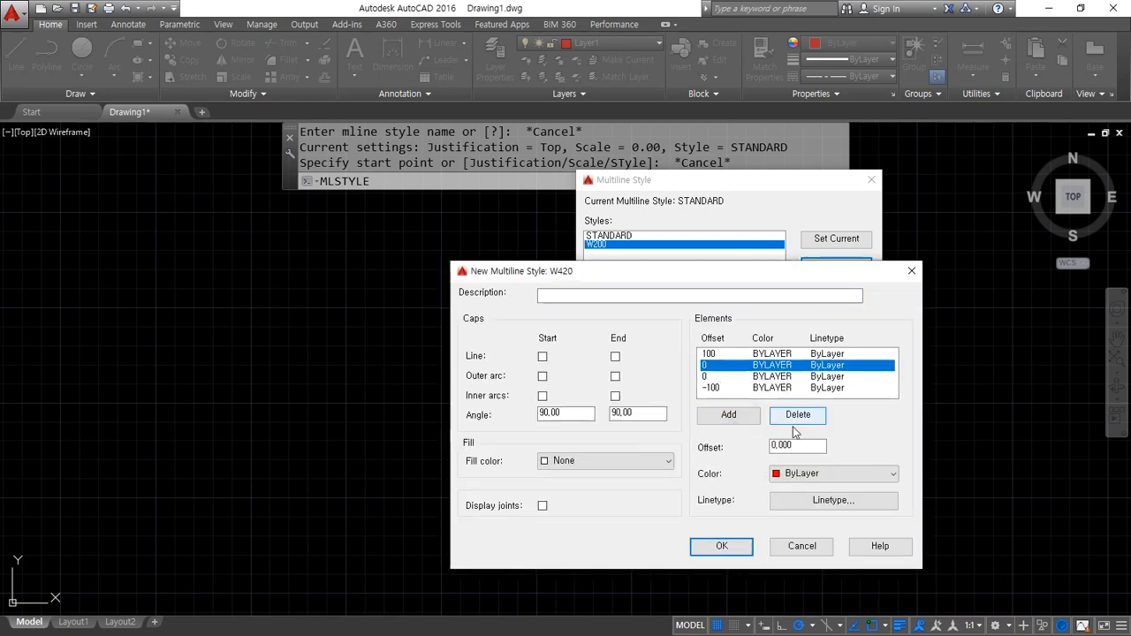
pyautogui.click(789, 446)
pyautogui.doubleClick(789, 446)
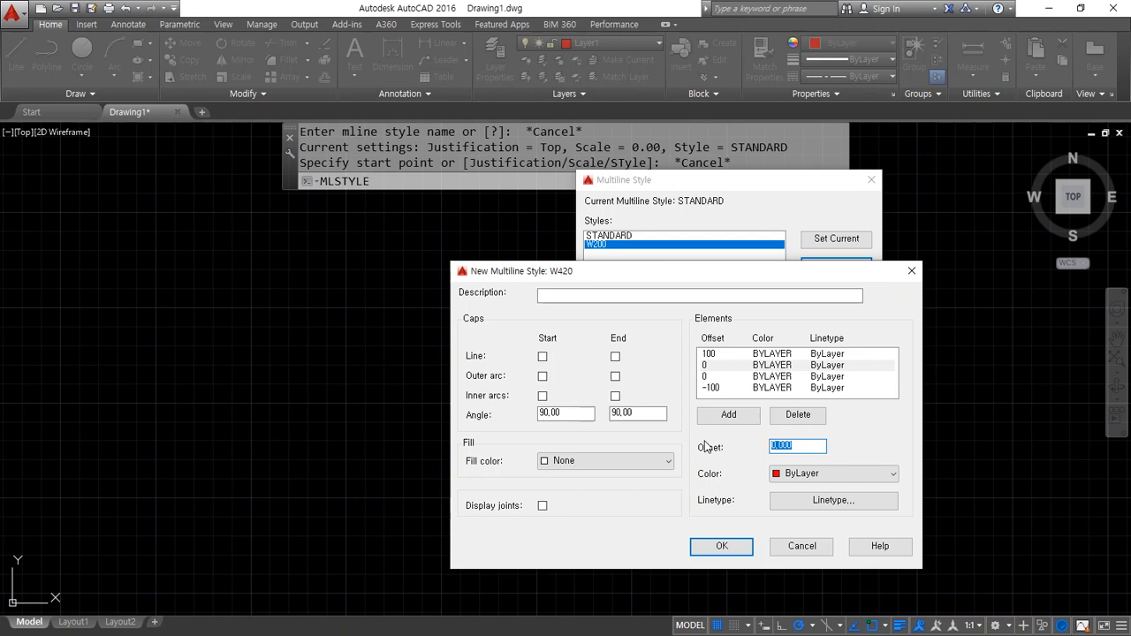
pyautogui.click(704, 367)
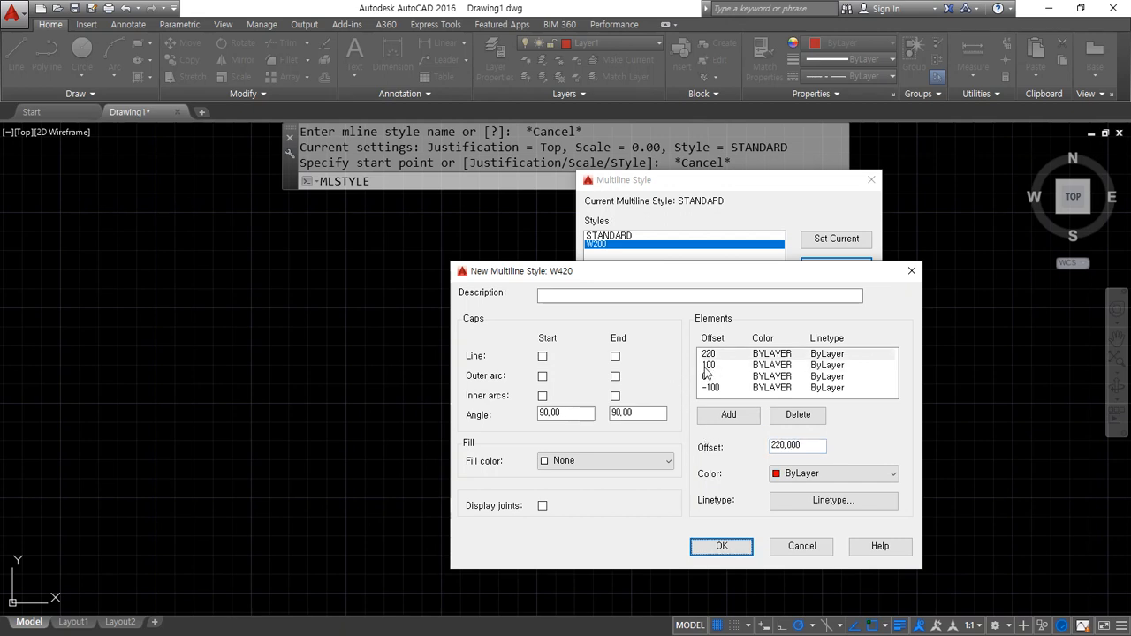
pyautogui.click(711, 377)
pyautogui.doubleClick(789, 446)
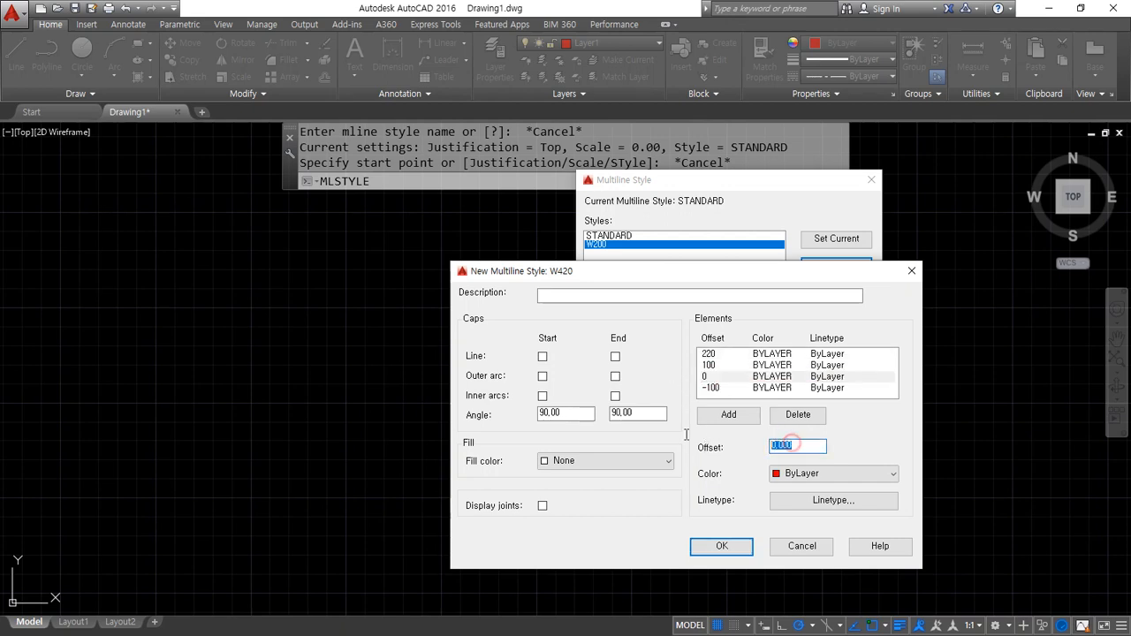
pyautogui.write('320')
pyautogui.press('Tab')
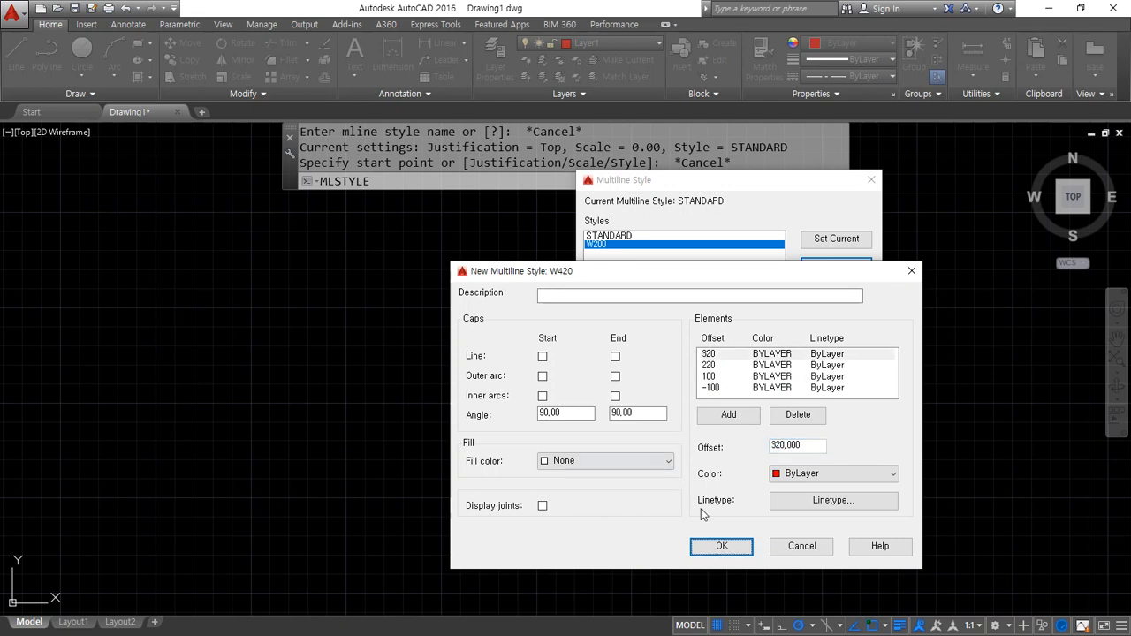
pyautogui.click(721, 546)
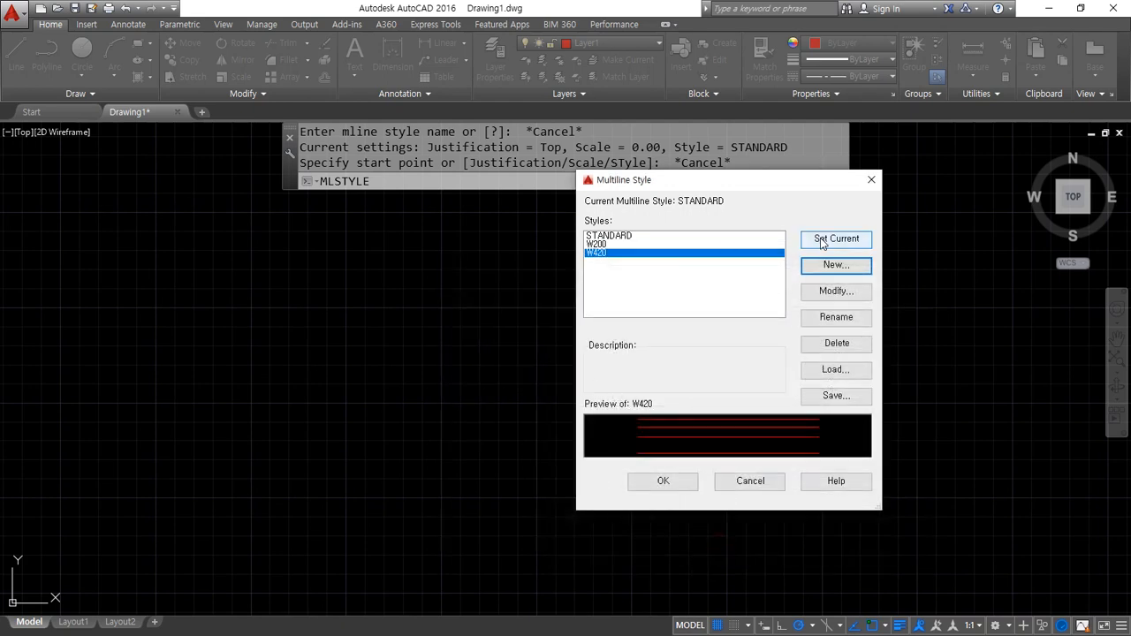
# - Make W420 the current multiline style and accept the style settings
pyautogui.click(821, 243)
pyautogui.click(658, 479)
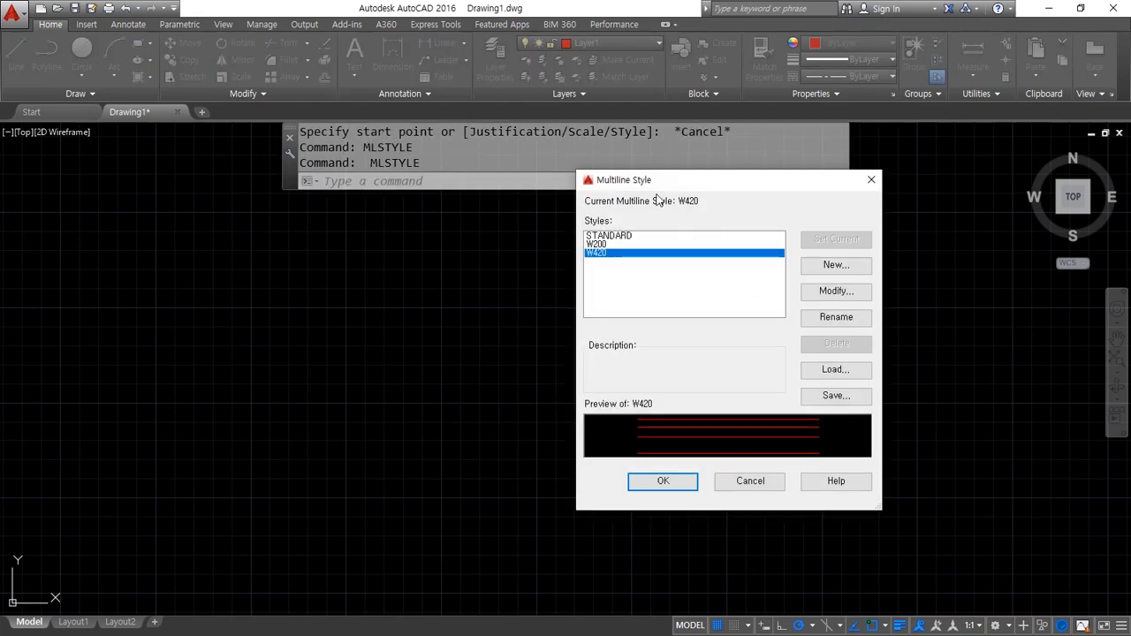
pyautogui.click(652, 485)
# - Draw a trial W420 multiline at scale 20 in the empty space outside the floor plan
pyautogui.scroll(-5, 404, 452)
pyautogui.scroll(2, 375, 449)
pyautogui.write('ml')
pyautogui.press('Return')
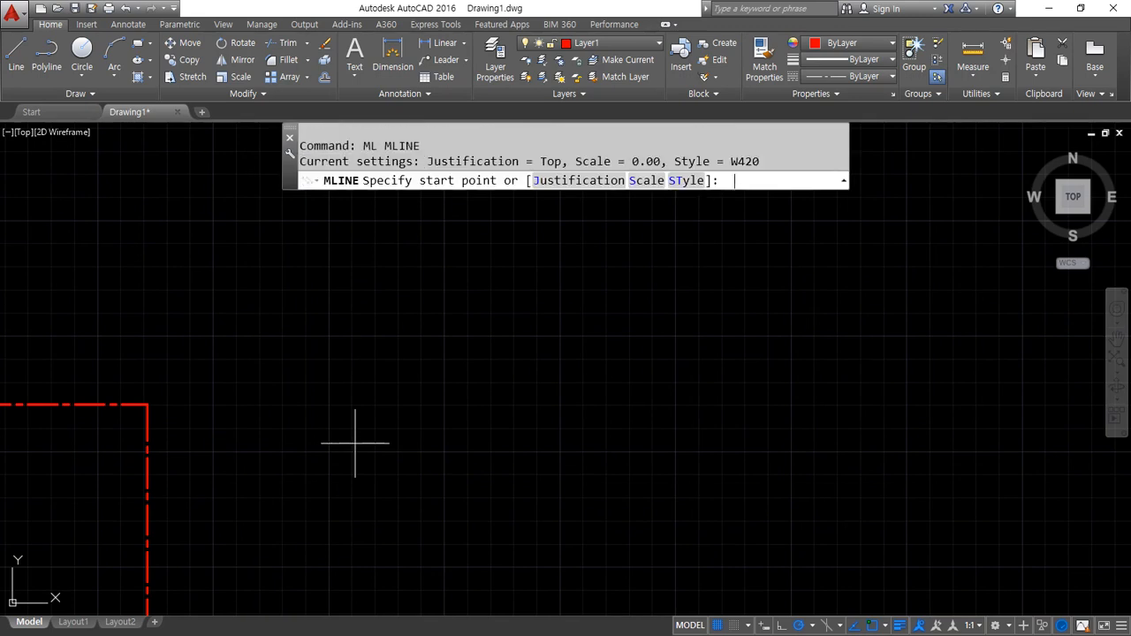
pyautogui.click(645, 181)
pyautogui.write('20')
pyautogui.press('Return')
pyautogui.click(468, 329)
pyautogui.scroll(-5, 856, 355)
pyautogui.scroll(-3, 857, 355)
pyautogui.moveTo(871, 361); pyautogui.dragTo(695, 329, button='middle')
pyautogui.click(834, 325)
pyautogui.click(832, 265)
pyautogui.click(686, 265)
pyautogui.press('Return')
# - Erase the trial multiline drawn at scale 20
pyautogui.click(997, 492)
pyautogui.click(733, 275)
pyautogui.write('e')
pyautogui.press('Return')
# - Draw a two-segment W420 multiline at scale 0 beside the floor plan and inspect its line spacing up close
pyautogui.write('ml')
pyautogui.press('Return')
pyautogui.click(646, 180)
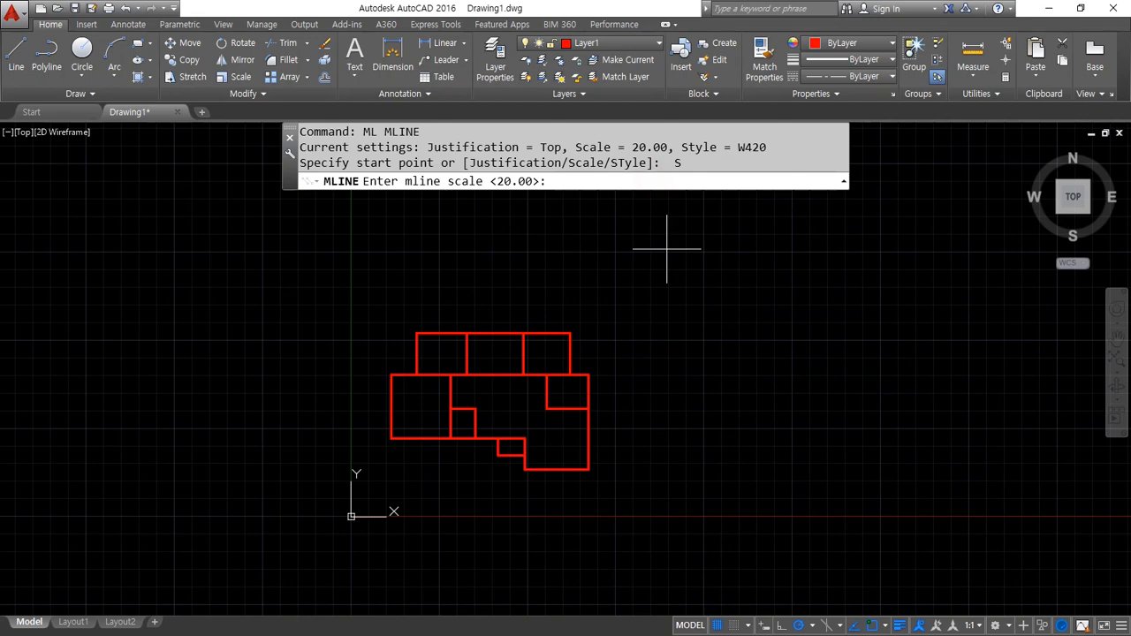
pyautogui.write('0')
pyautogui.press('Return')
pyautogui.click(667, 320)
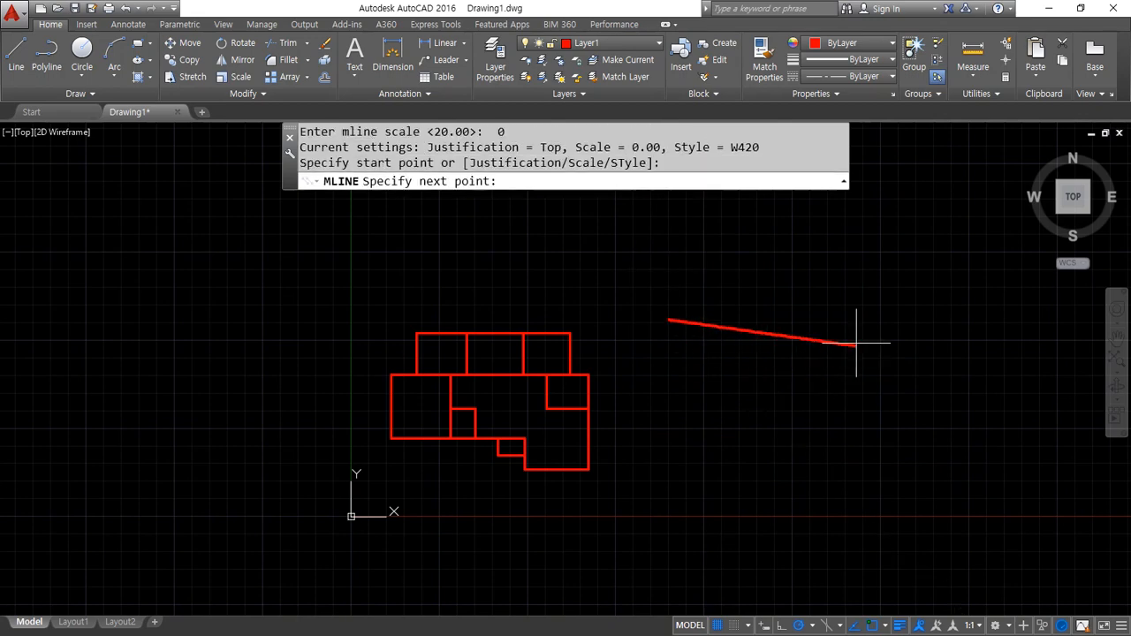
pyautogui.click(859, 320)
pyautogui.click(857, 402)
pyautogui.press('Return')
pyautogui.scroll(15, 671, 298)
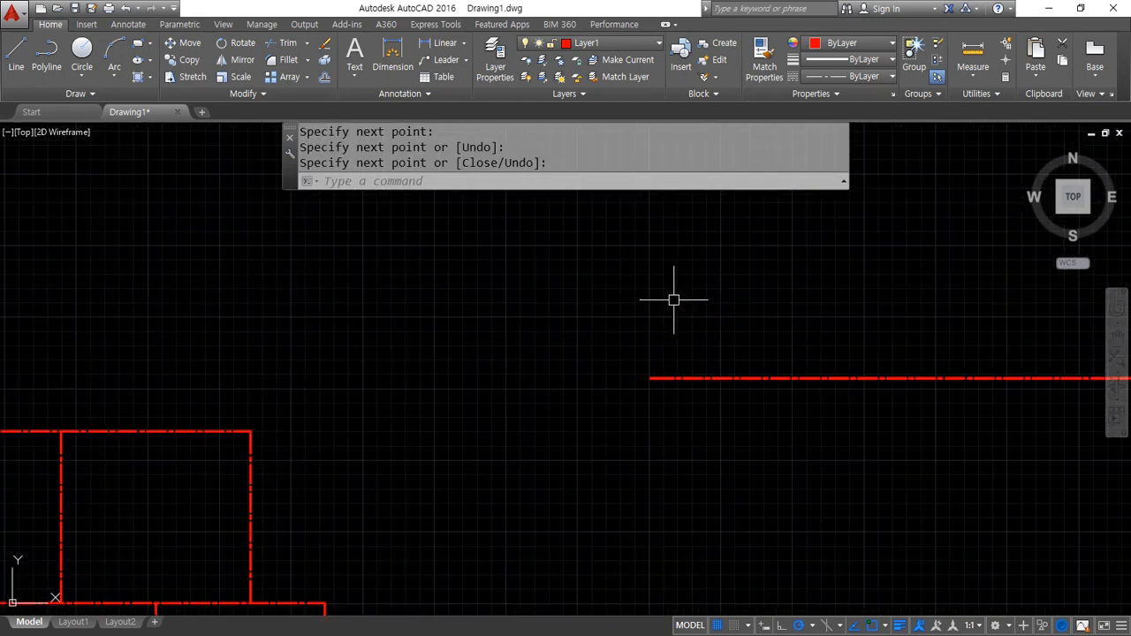
pyautogui.scroll(10, 497, 575)
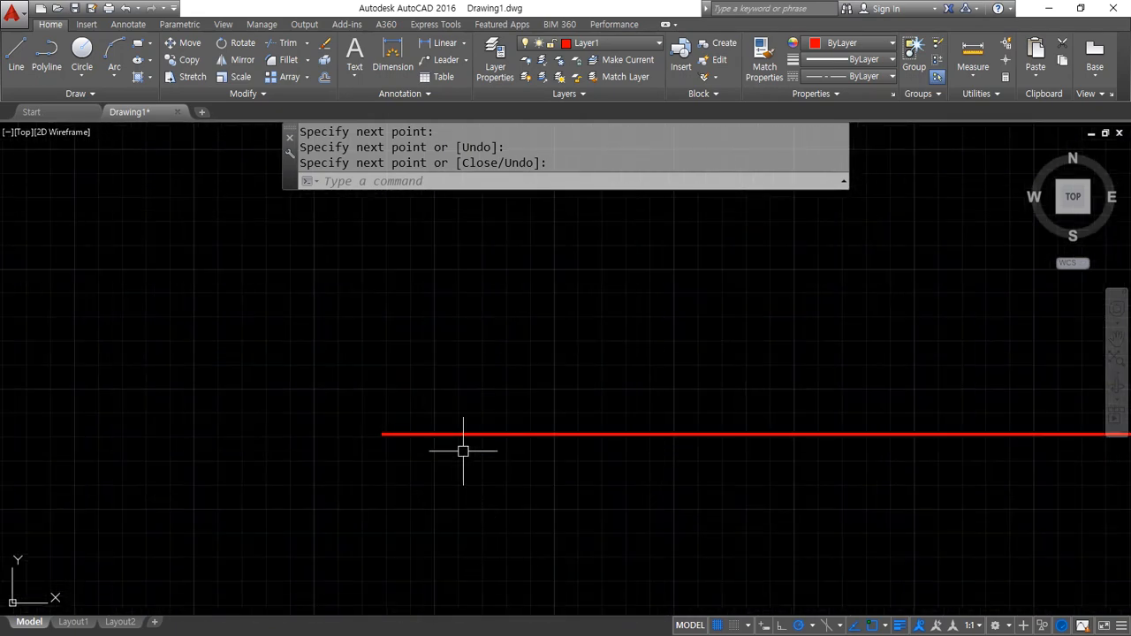
pyautogui.scroll(-6, 427, 460)
pyautogui.scroll(3, 437, 464)
# - Erase the two-segment W420 multiline drawn at scale 0
pyautogui.click(866, 409)
pyautogui.click(762, 515)
pyautogui.write('e')
pyautogui.press('Return')
# - Set the multiline scale to 1 and draw a single horizontal W420 segment beside the floor plan
pyautogui.write('ml')
pyautogui.press('Return')
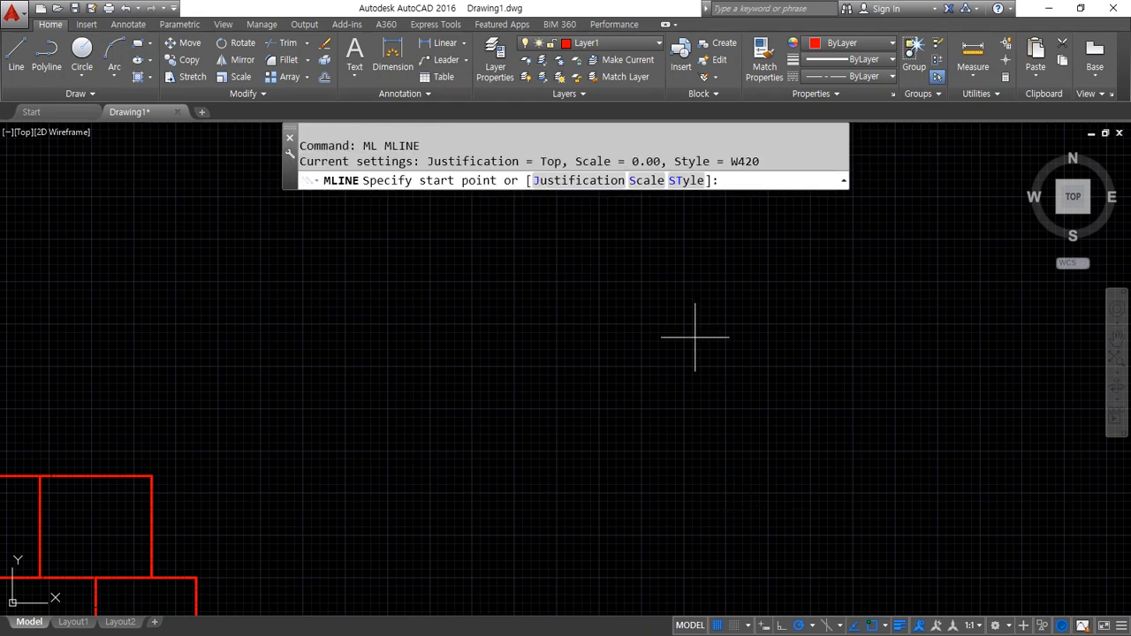
pyautogui.write('s')
pyautogui.press('Return')
pyautogui.write('1')
pyautogui.press('Return')
pyautogui.click(396, 442)
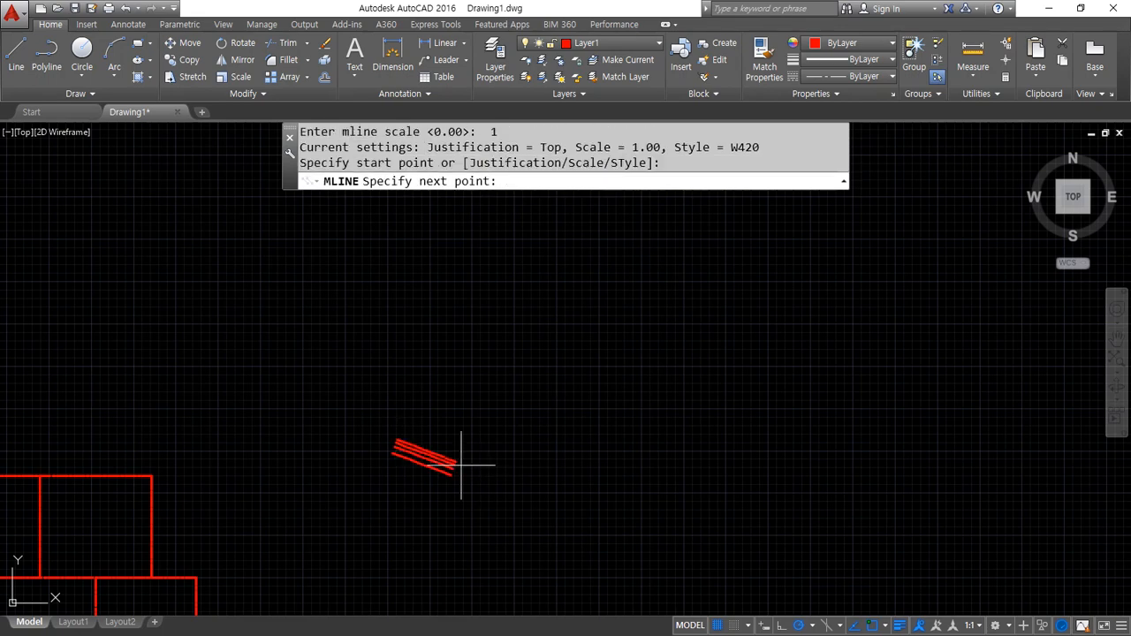
pyautogui.click(557, 444)
pyautogui.press('Return')
pyautogui.scroll(4, 450, 465)
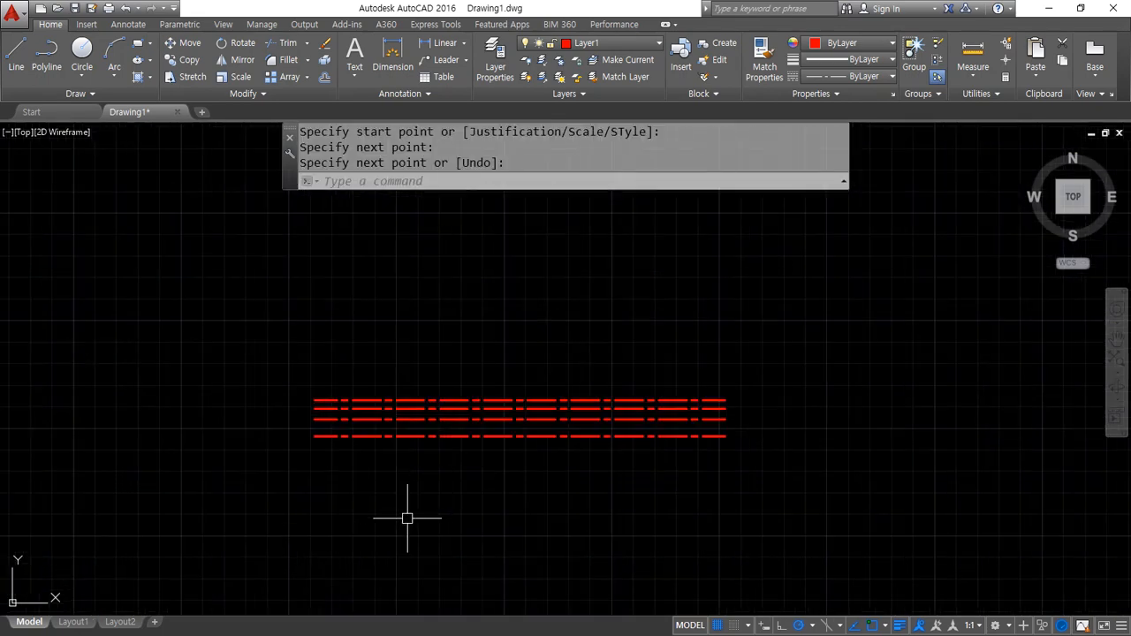
# - Erase the horizontal W420 test segment drawn at scale 1
pyautogui.click(481, 489)
pyautogui.click(268, 345)
pyautogui.write('e')
pyautogui.press('Return')
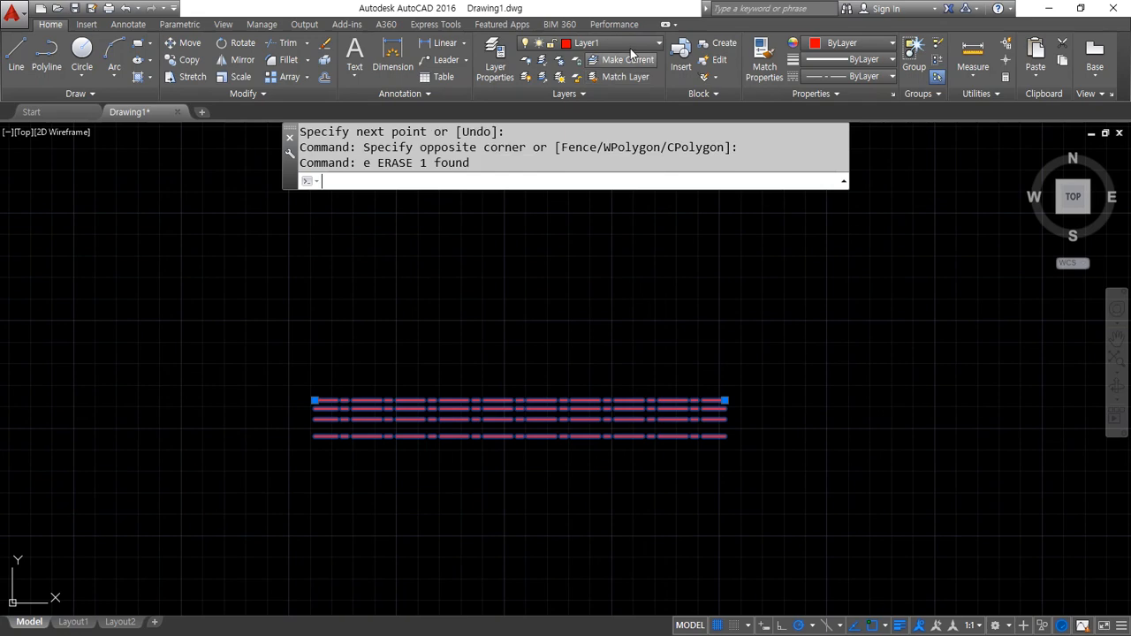
# - Make Layer2 the current layer
pyautogui.click(626, 42)
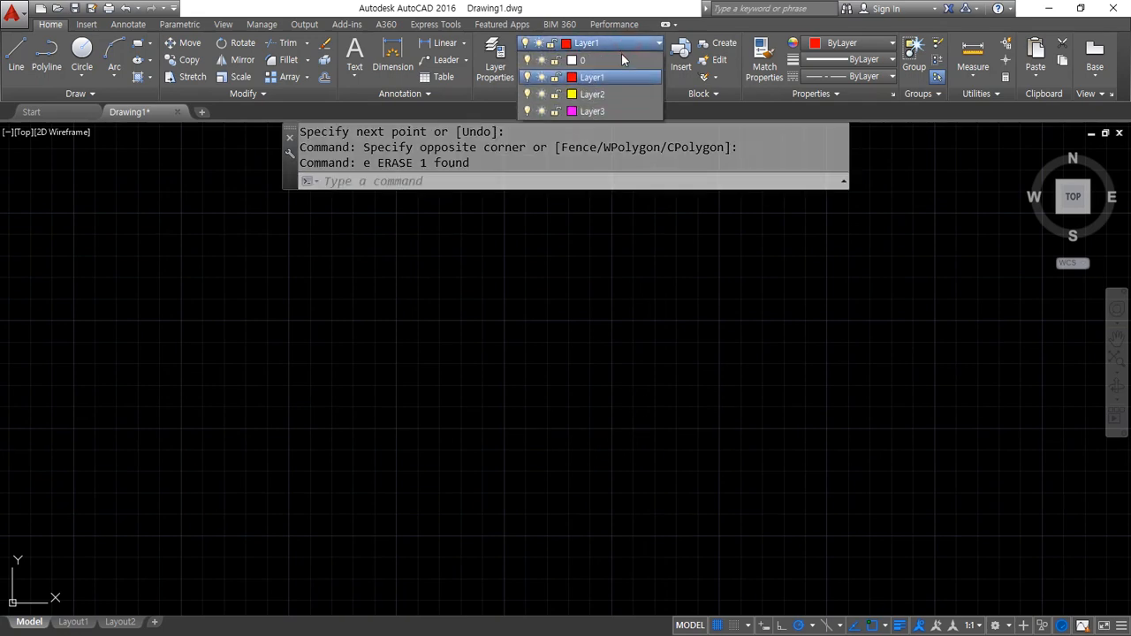
pyautogui.click(605, 95)
pyautogui.scroll(-5, 531, 424)
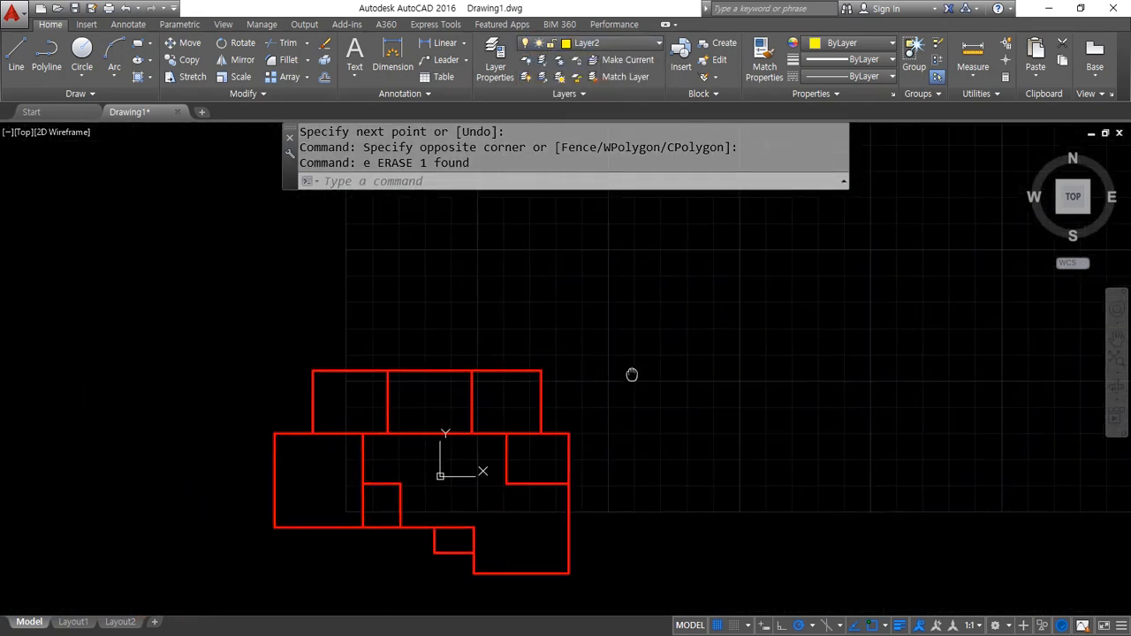
pyautogui.scroll(4, 295, 397)
# - Draw a sample W420 multiline with Top justification in the empty space beside the floor plan
pyautogui.write('ml')
pyautogui.press('Return')
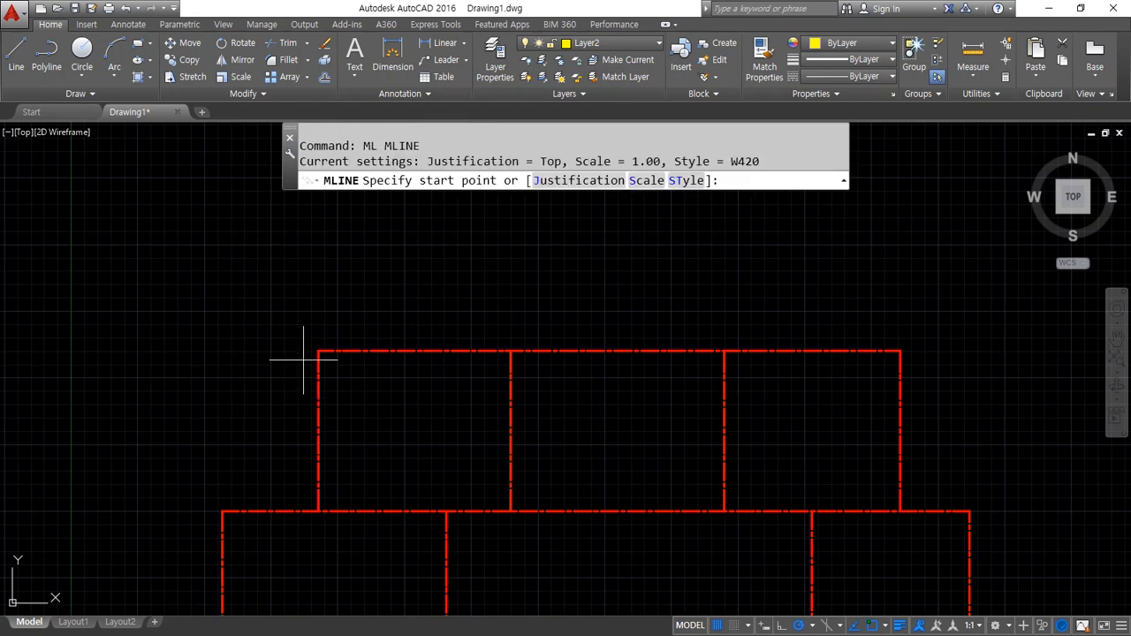
pyautogui.click(576, 181)
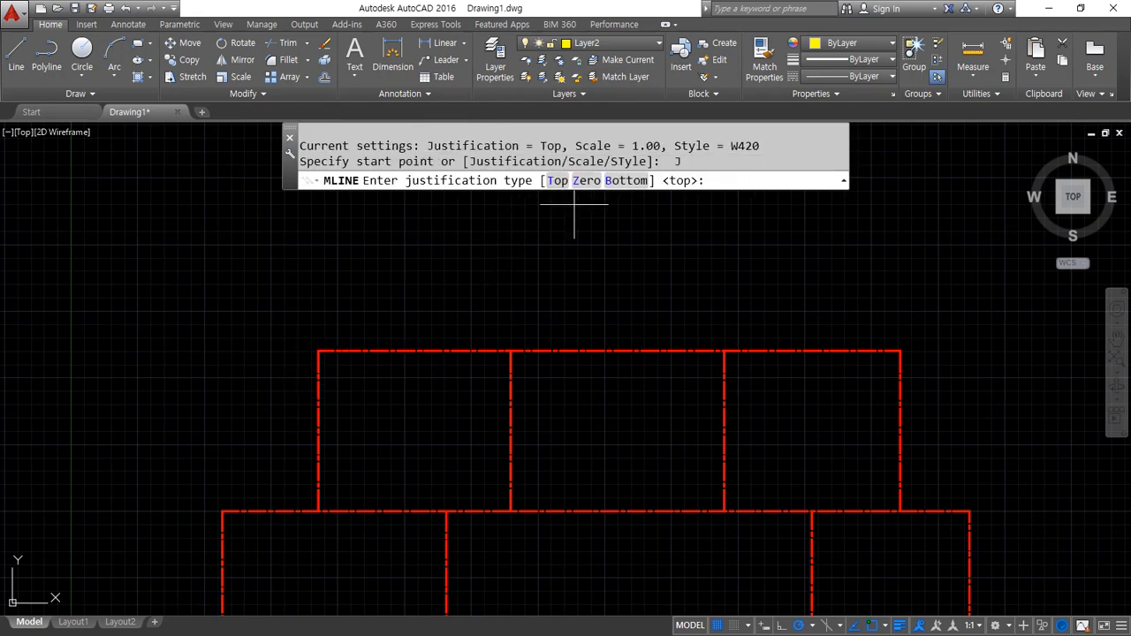
pyautogui.click(558, 184)
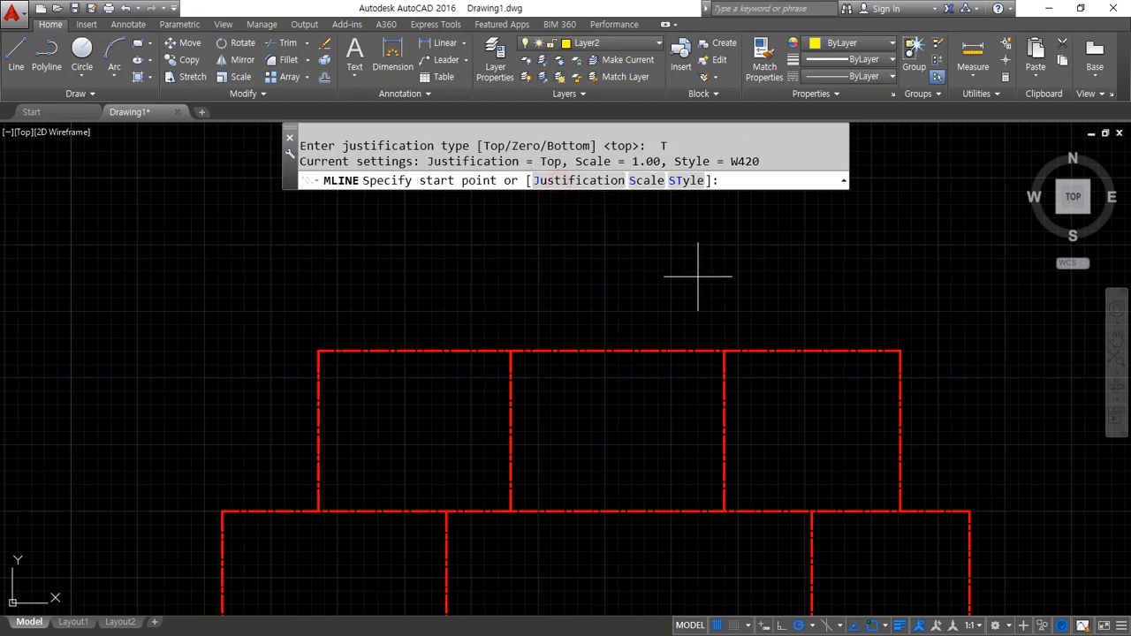
pyautogui.scroll(-2, 806, 280)
pyautogui.moveTo(806, 280); pyautogui.dragTo(290, 280, button='middle')
pyautogui.click(539, 287)
pyautogui.scroll(4, 646, 290)
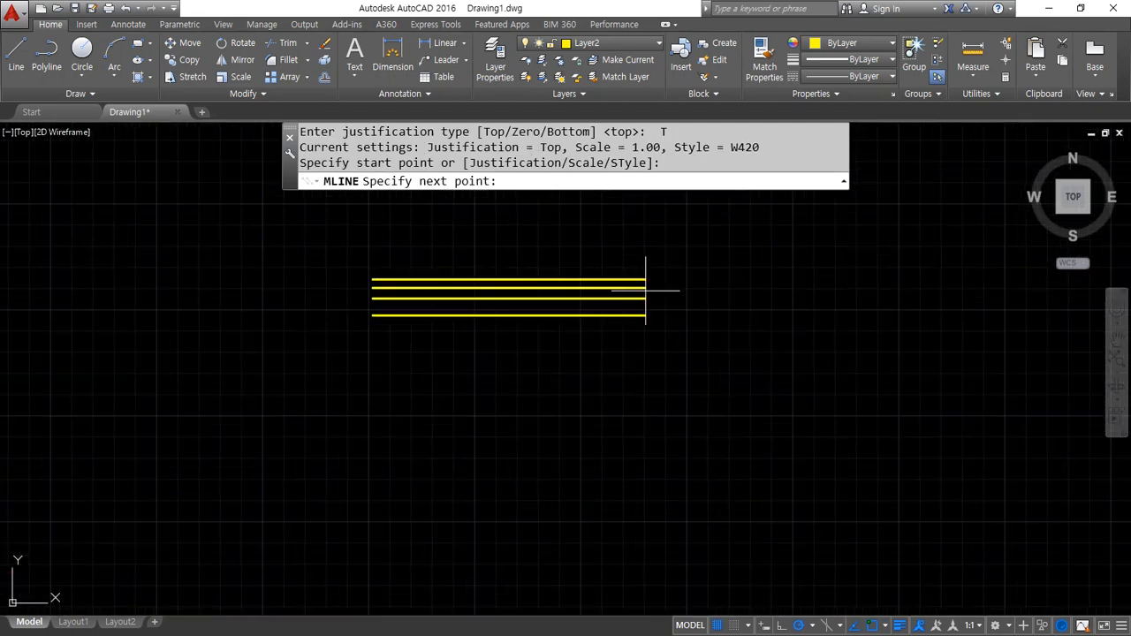
pyautogui.click(696, 240)
pyautogui.press('Return')
pyautogui.scroll(-3, 561, 356)
# - Draw a second, horizontal sample multiline below the first with Bottom justification
pyautogui.press('Return')
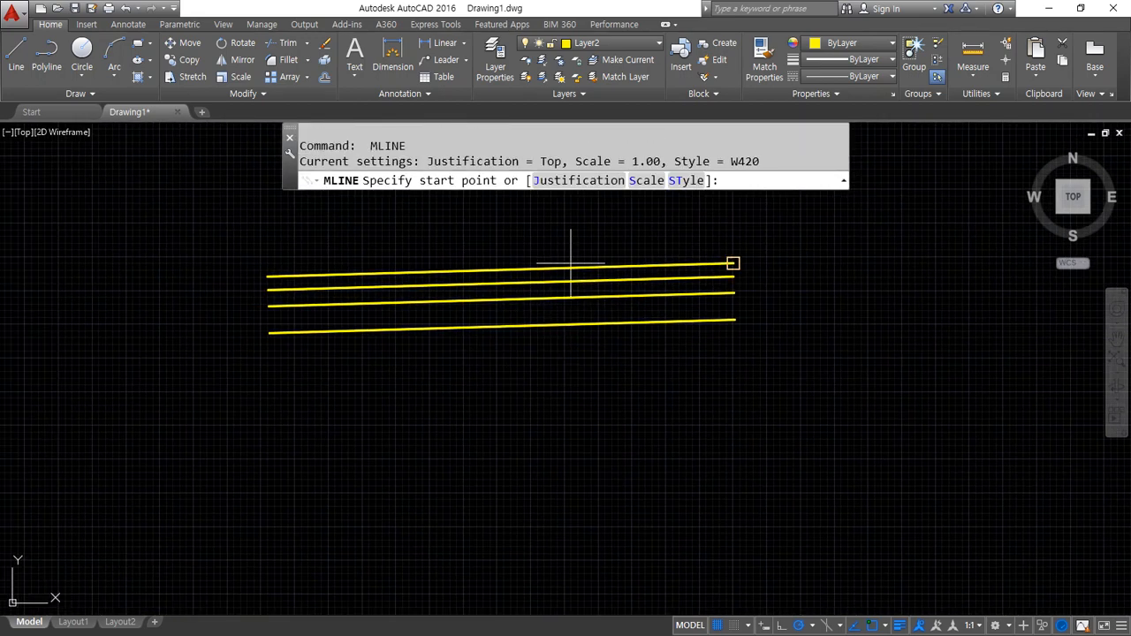
pyautogui.click(606, 182)
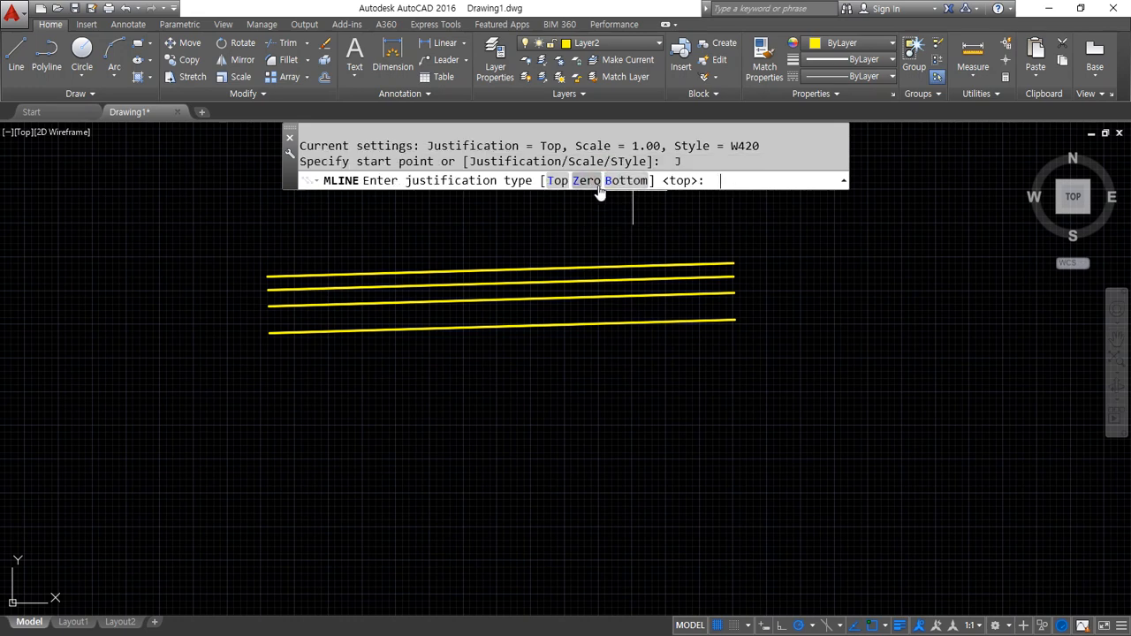
pyautogui.write('B')
pyautogui.press('Return')
pyautogui.click(276, 441)
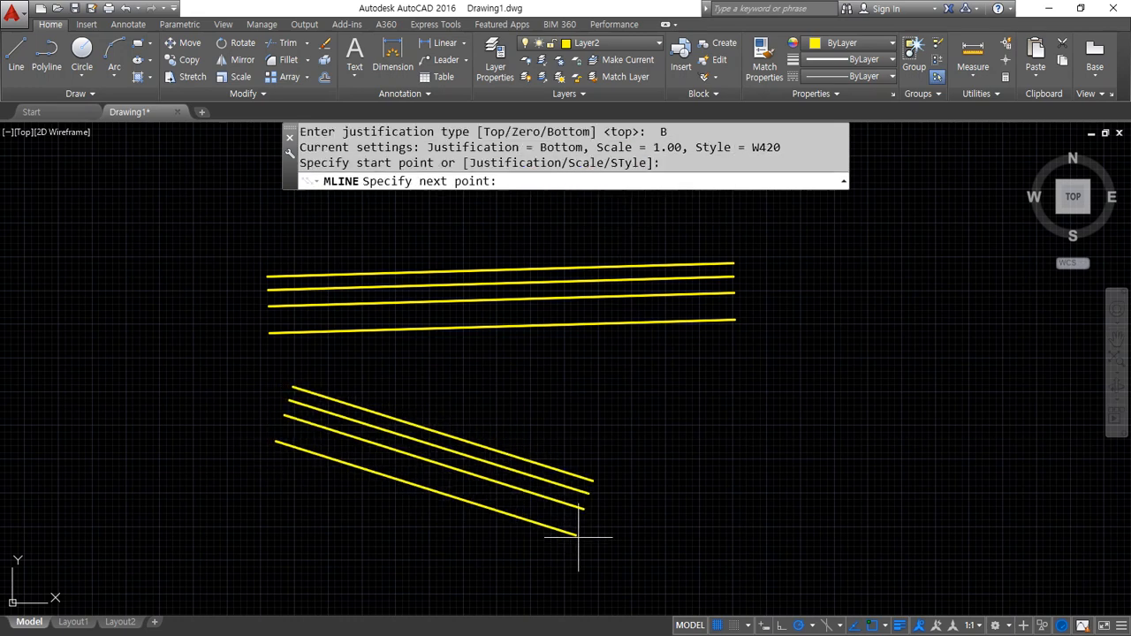
pyautogui.click(739, 440)
pyautogui.press('Return')
# - Set the multiline justification to Zero and draw a third horizontal sample below the other two
pyautogui.press('Return')
pyautogui.click(568, 182)
pyautogui.click(555, 182)
pyautogui.click(295, 532)
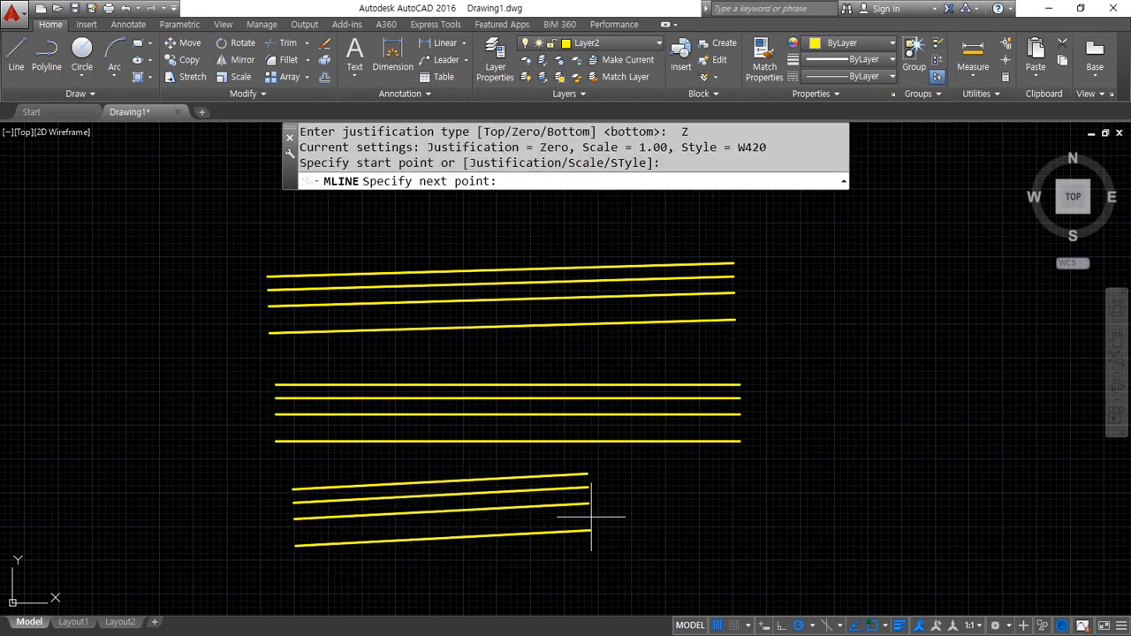
pyautogui.click(741, 532)
pyautogui.press('Return')
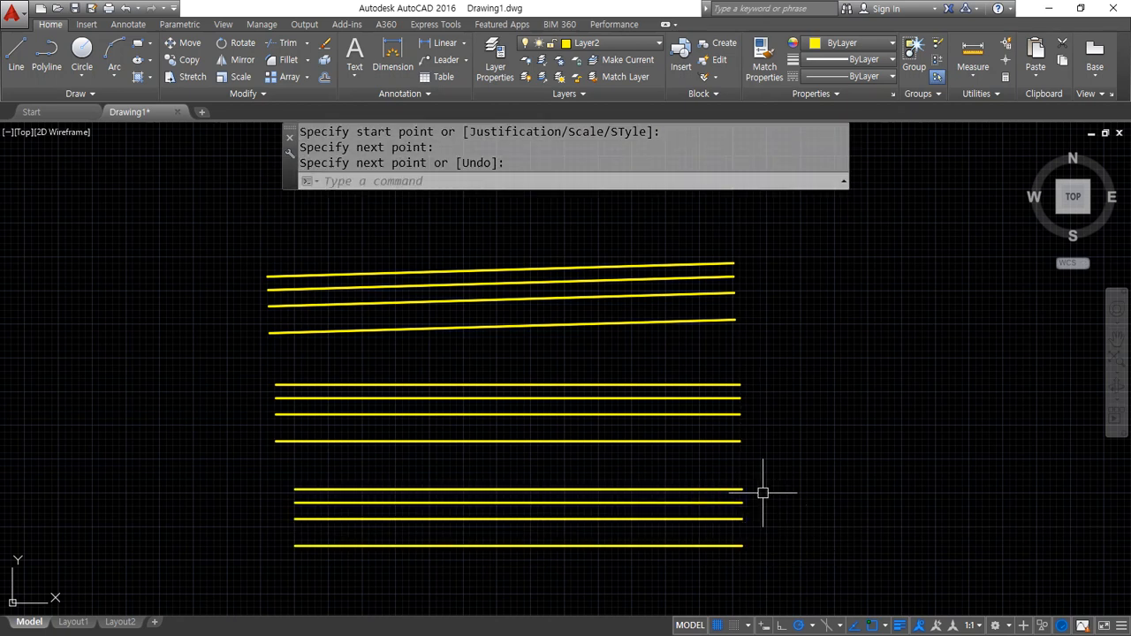
pyautogui.press('Return')
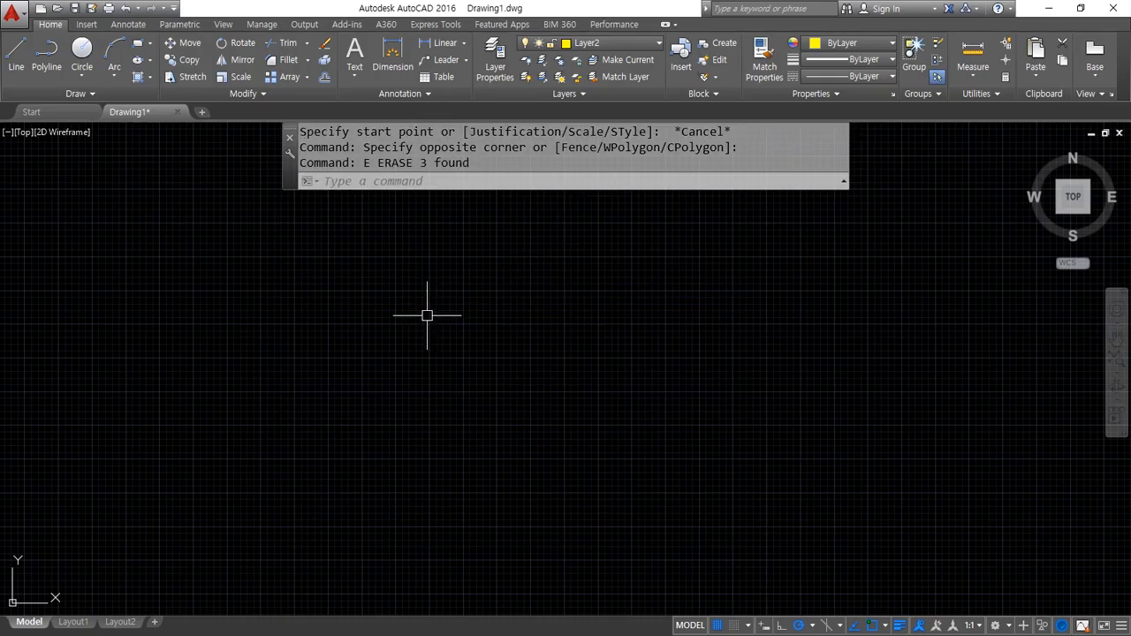
# - Start a W420 multiline at the upper-left corner and trace the top wall, the upper right-hand wall and the outward step
pyautogui.moveTo(429, 315)
pyautogui.mouseDown(button='middle')
pyautogui.moveTo(265, 366)
pyautogui.moveTo(671, 303)
pyautogui.moveTo(487, 274)
pyautogui.mouseUp(button='middle')
pyautogui.write('ml')
pyautogui.press('Return')
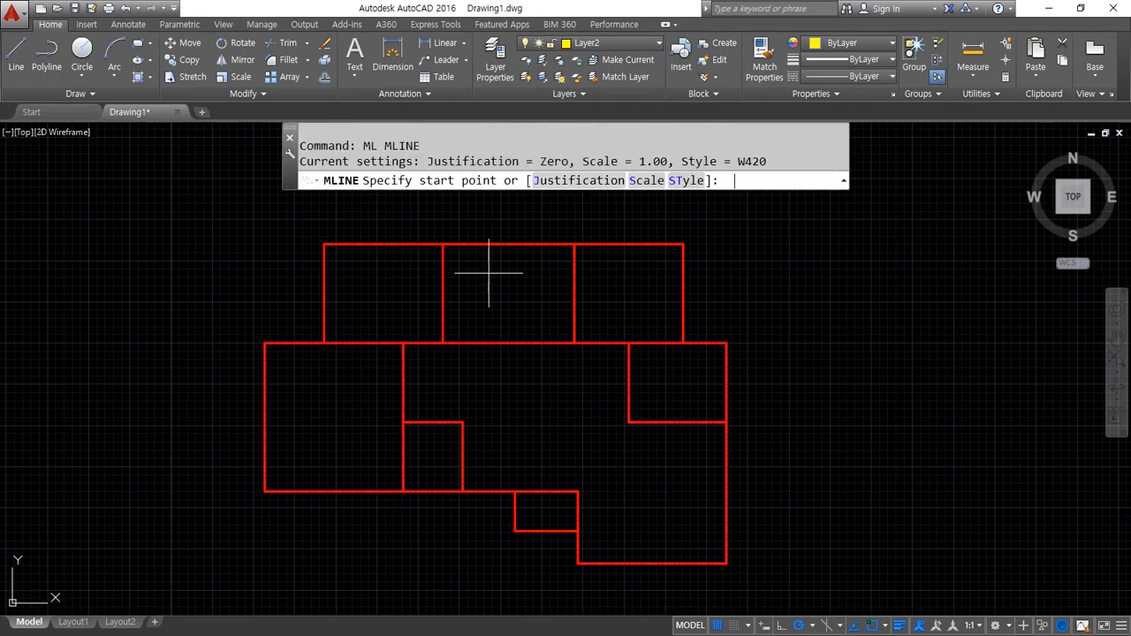
pyautogui.hotkey('ctrl', '2')
pyautogui.moveTo(335, 220)
pyautogui.mouseDown()
pyautogui.moveTo(749, 367)
pyautogui.moveTo(489, 588)
pyautogui.moveTo(239, 235)
pyautogui.moveTo(217, 250)
pyautogui.mouseUp()
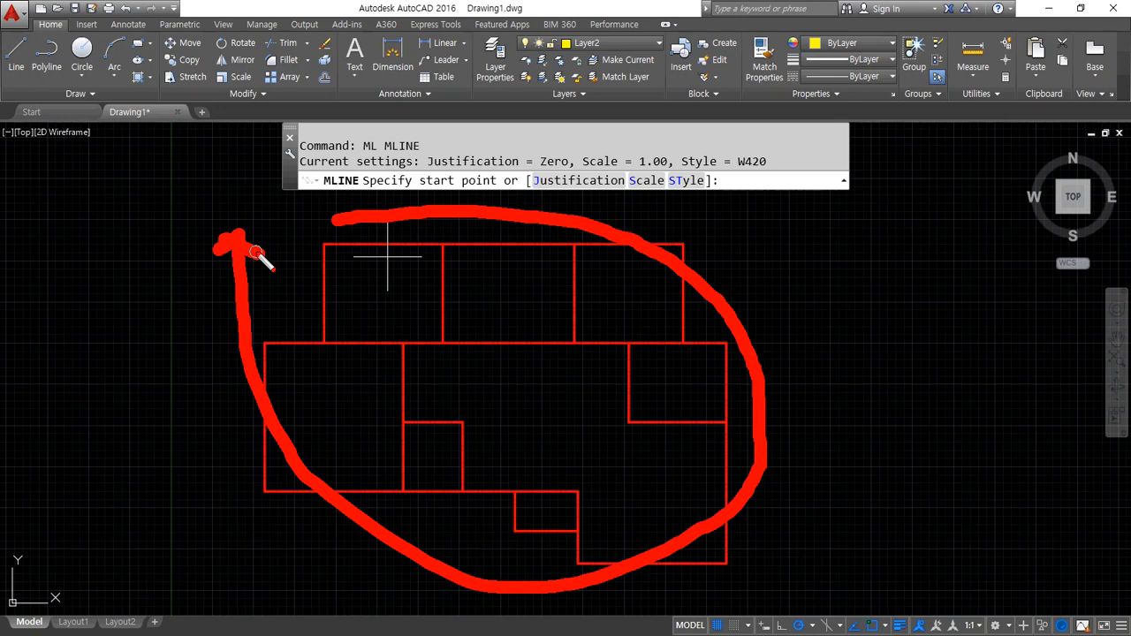
pyautogui.press('Escape')
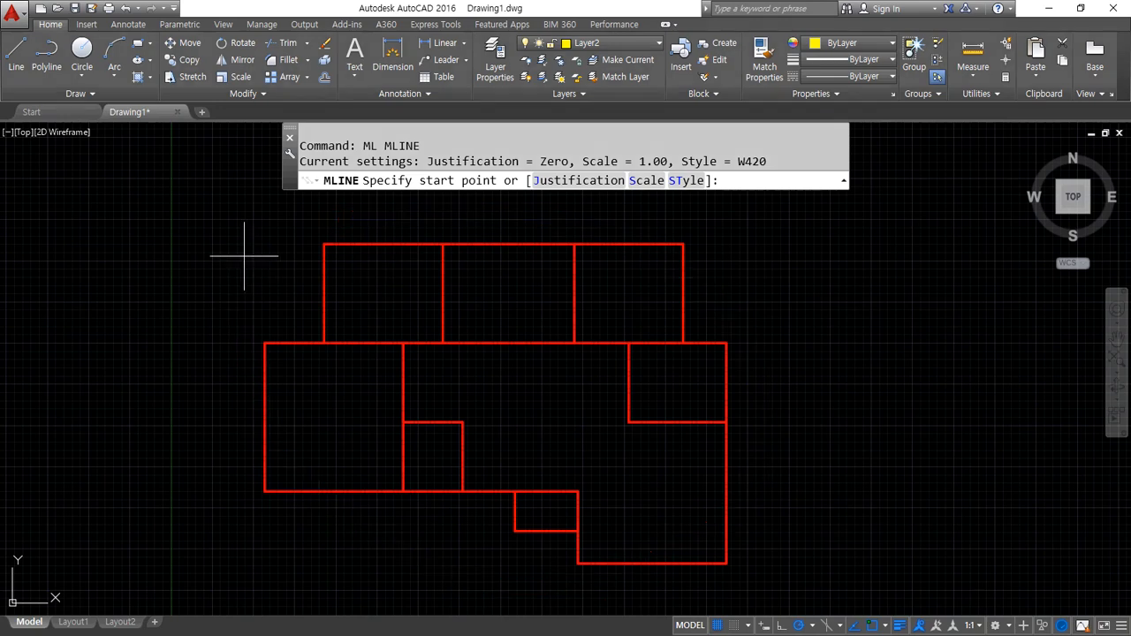
pyautogui.click(324, 244)
pyautogui.scroll(5, 404, 248)
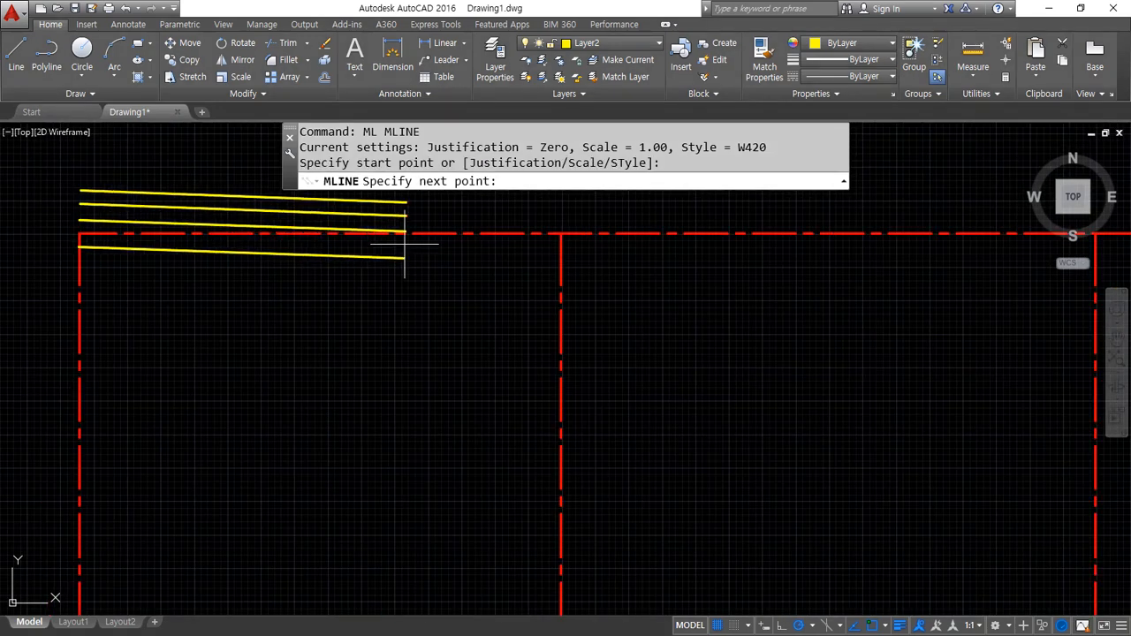
pyautogui.moveTo(412, 234); pyautogui.dragTo(491, 320, button='middle')
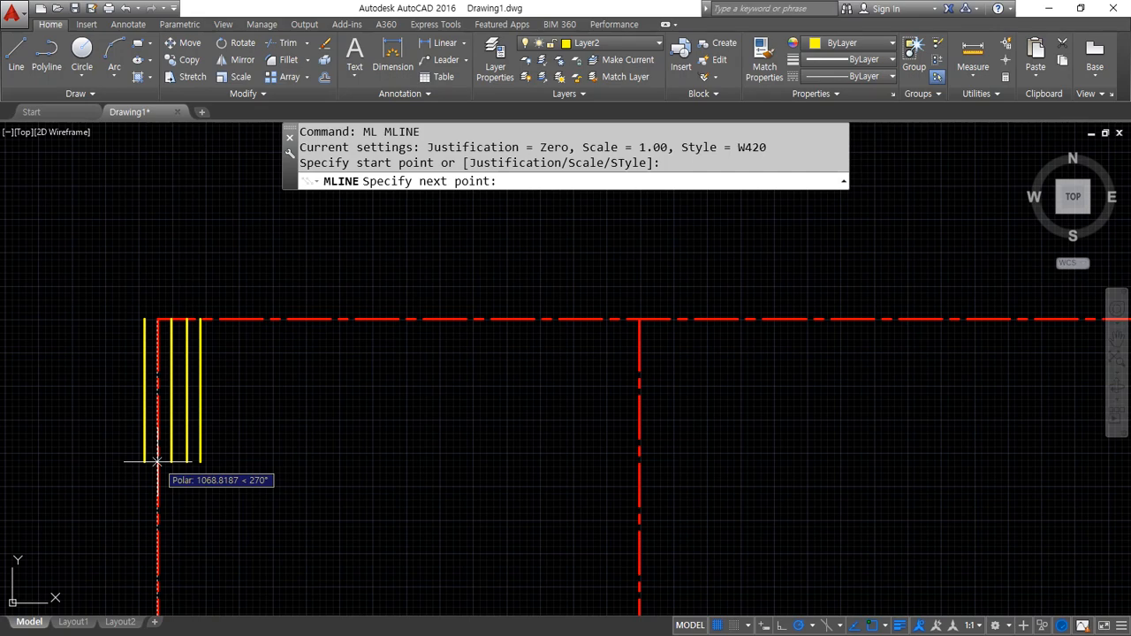
pyautogui.scroll(-3, 664, 298)
pyautogui.moveTo(663, 298); pyautogui.dragTo(324, 285, button='middle')
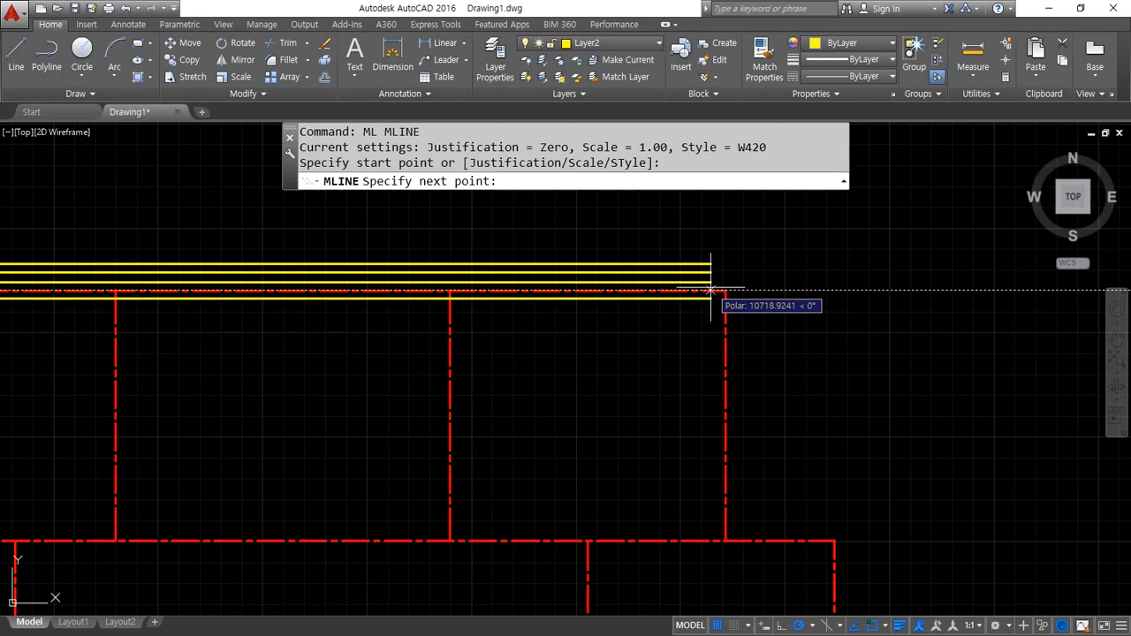
pyautogui.click(724, 540)
pyautogui.click(834, 540)
# - Continue the multiline down the right outer wall and along the lowest wall to its left-hand corner
pyautogui.moveTo(786, 541); pyautogui.dragTo(720, 227, button='middle')
pyautogui.scroll(-2, 769, 483)
pyautogui.moveTo(769, 500); pyautogui.dragTo(763, 266, button='middle')
pyautogui.scroll(1, 765, 356)
pyautogui.scroll(3, 765, 382)
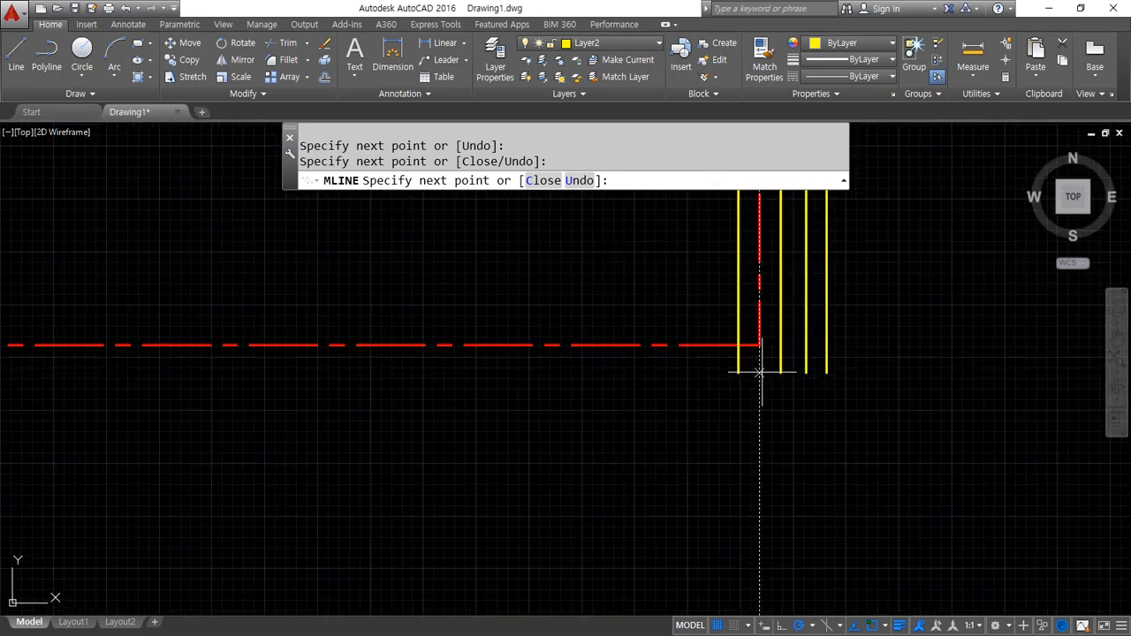
pyautogui.click(759, 344)
pyautogui.moveTo(243, 349); pyautogui.dragTo(858, 437, button='middle')
pyautogui.click(417, 433)
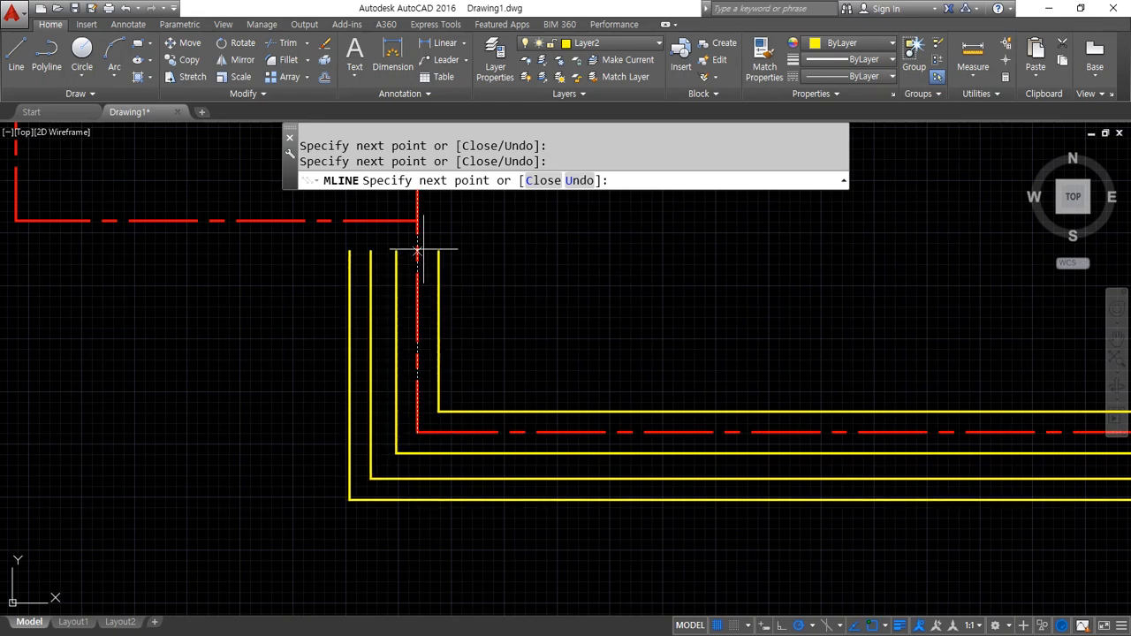
# - Continue the multiline around the left and bottom sides of the small lower room to the plan's lower-left corner
pyautogui.moveTo(228, 276); pyautogui.dragTo(587, 434, button='middle')
pyautogui.click(375, 379)
pyautogui.moveTo(372, 219); pyautogui.dragTo(445, 437, button='middle')
pyautogui.click(438, 345)
pyautogui.scroll(-4, 218, 362)
pyautogui.moveTo(217, 362); pyautogui.dragTo(727, 454, button='middle')
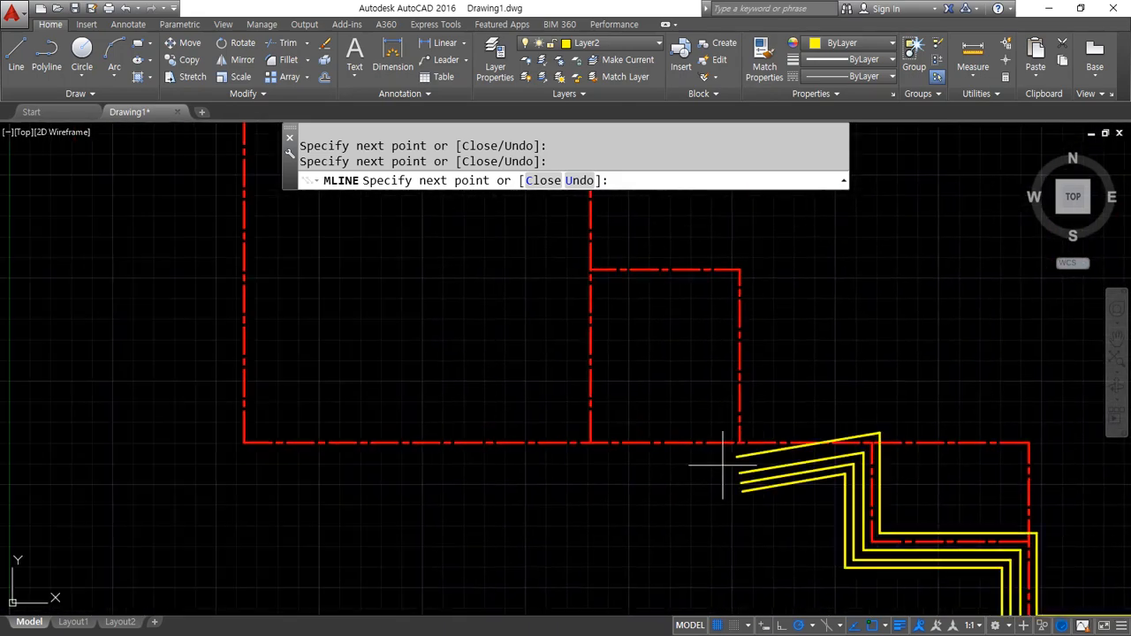
pyautogui.click(244, 443)
# - Trace the left outer wall and its inward step, and close the multiline at the upper-left corner
pyautogui.scroll(-4, 245, 413)
pyautogui.moveTo(276, 305); pyautogui.dragTo(250, 507, button='middle')
pyautogui.click(218, 466)
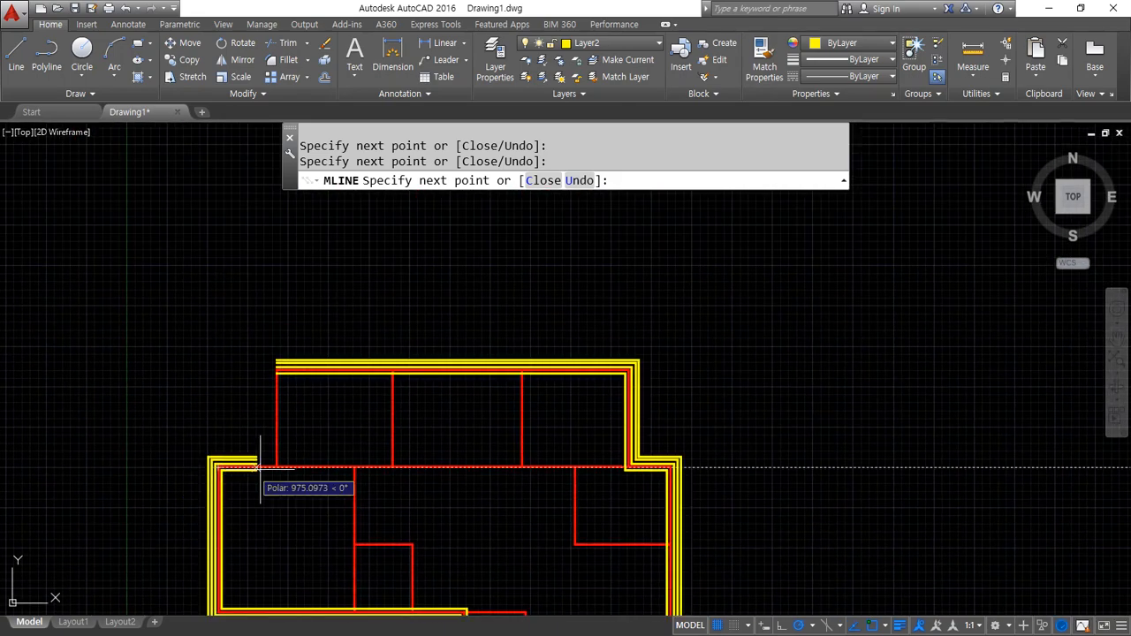
pyautogui.click(276, 466)
pyautogui.write('c')
pyautogui.press('Return')
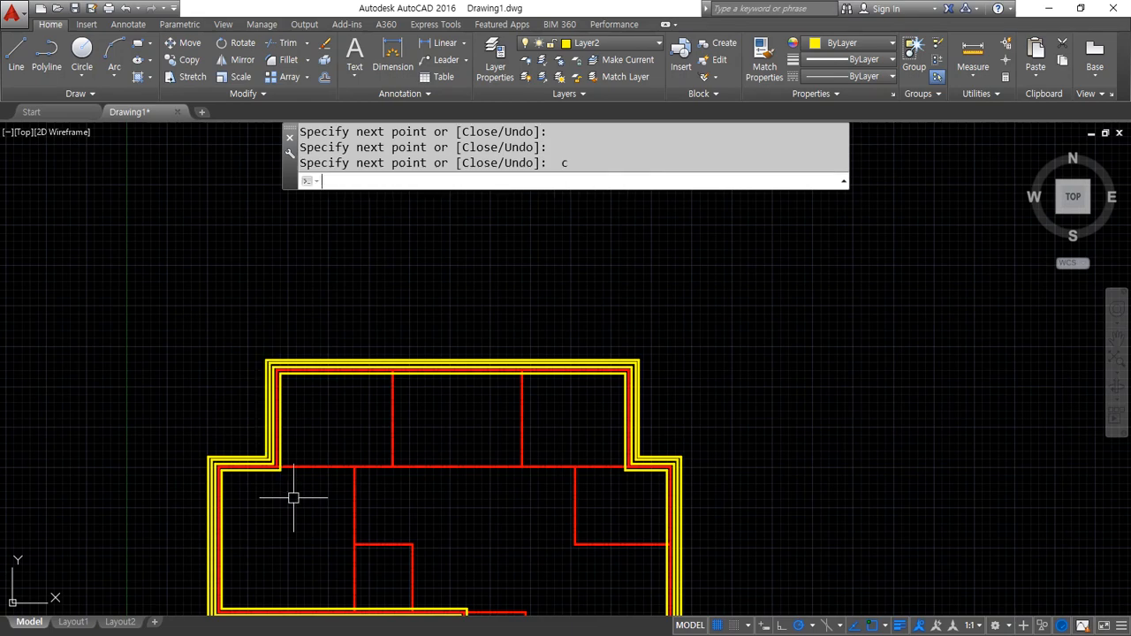
# - Draw a W200 multiline with Zero justification along the long horizontal axis between the upper and lower rooms
pyautogui.scroll(4, 237, 366)
pyautogui.scroll(4, 440, 426)
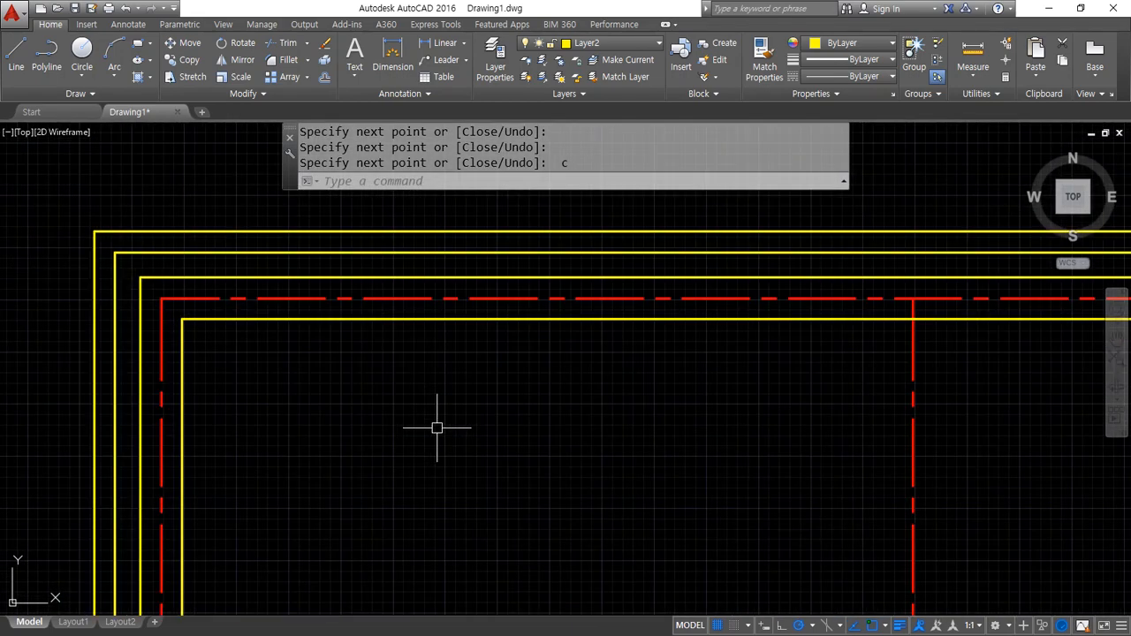
pyautogui.scroll(-6, 465, 411)
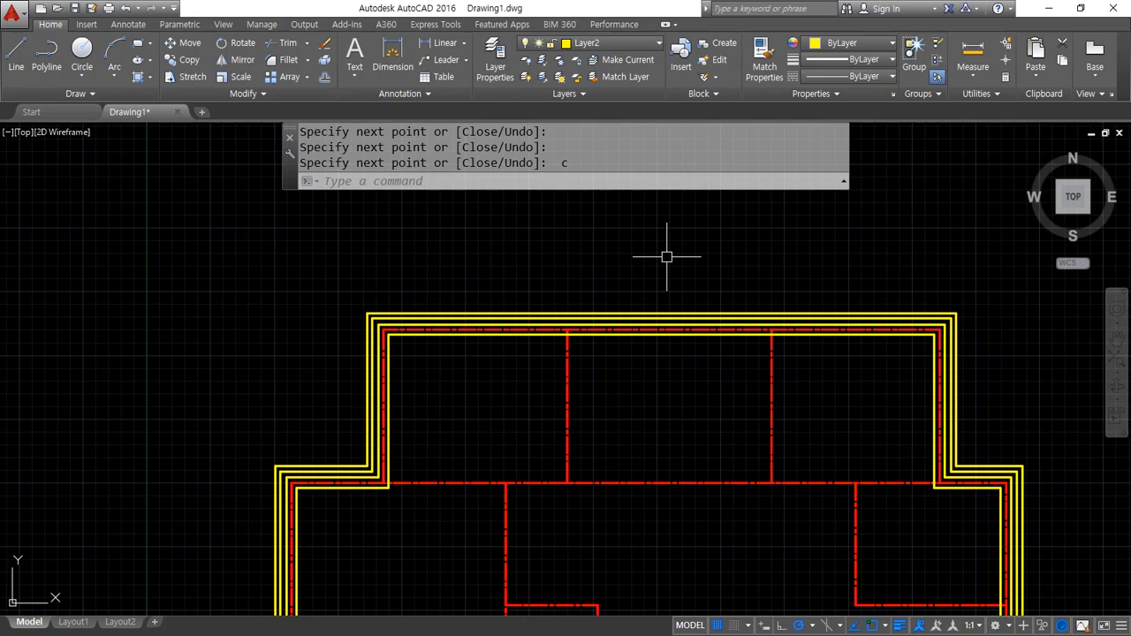
pyautogui.scroll(-3, 502, 255)
pyautogui.scroll(3, 477, 251)
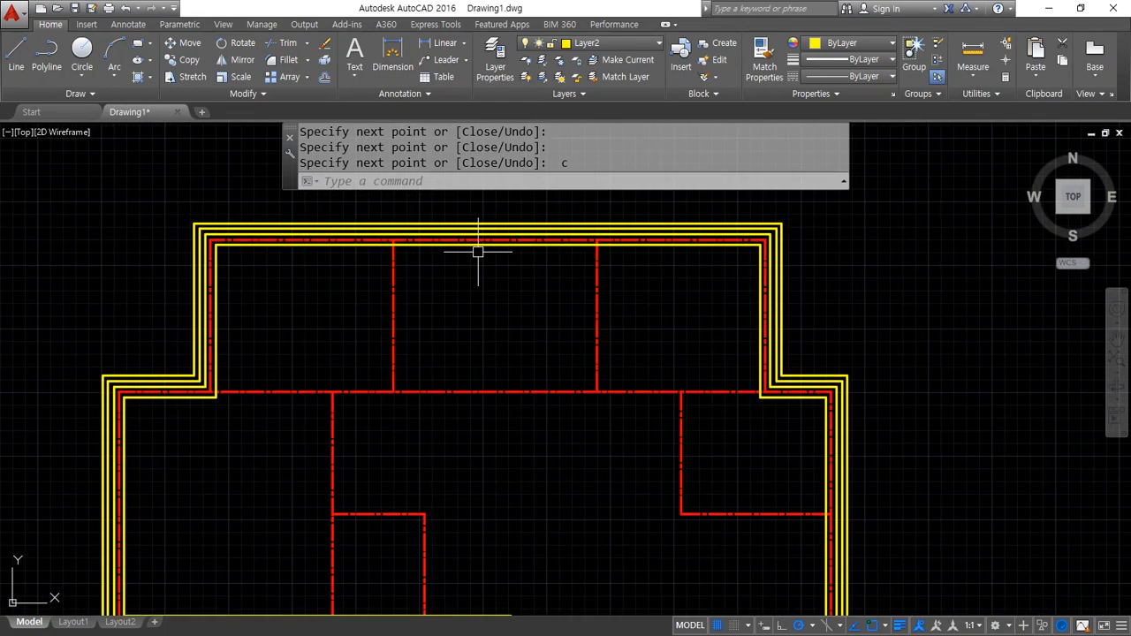
pyautogui.write('ml')
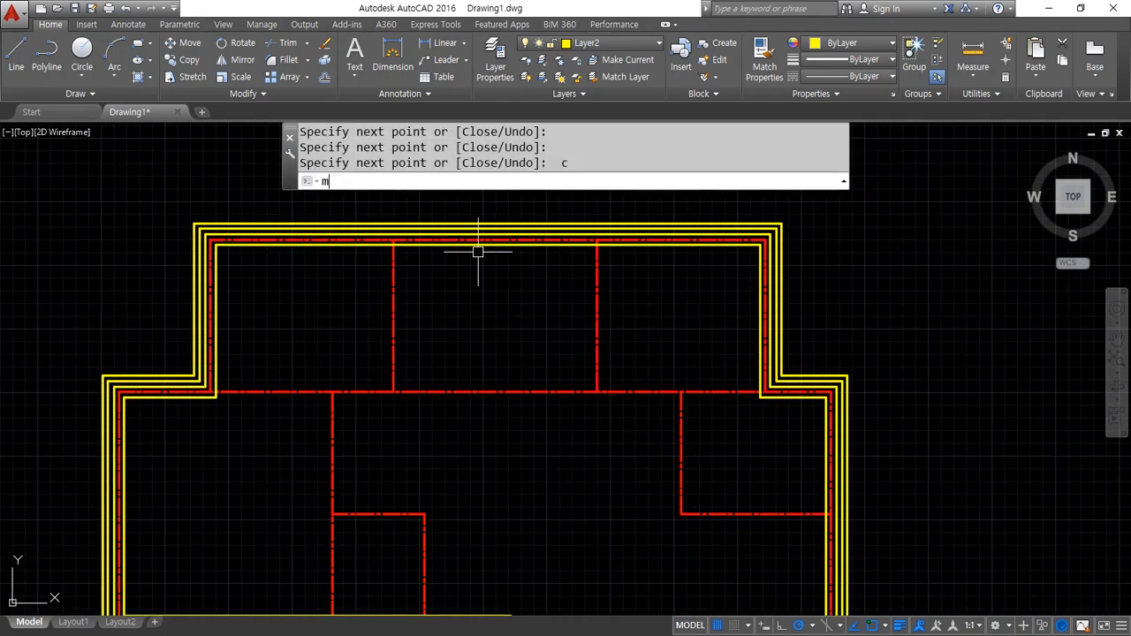
pyautogui.press('Return')
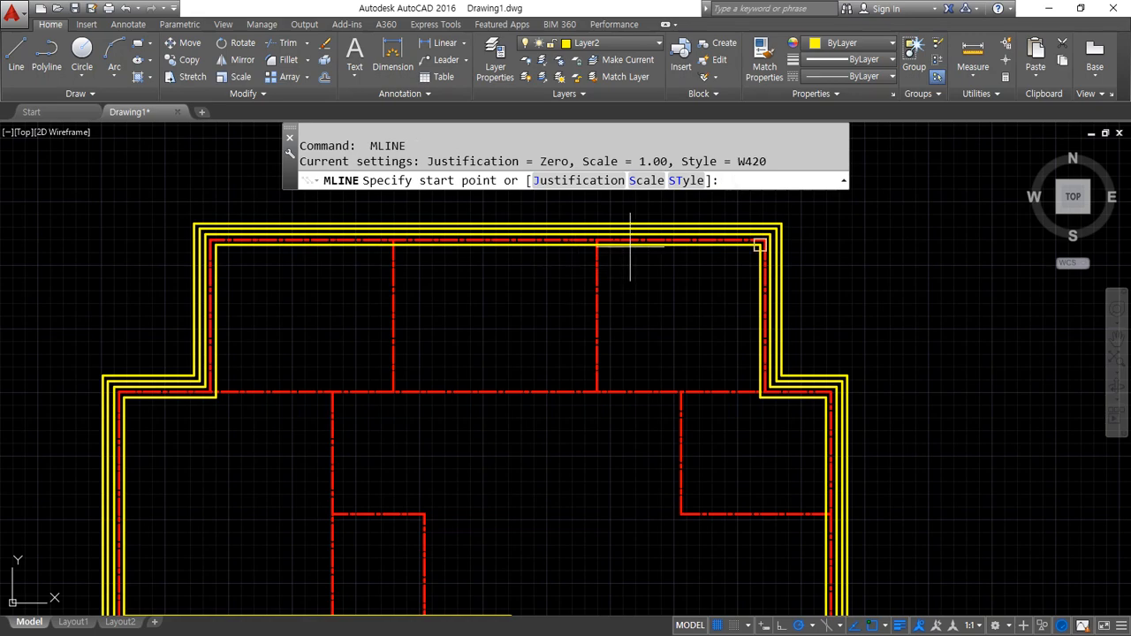
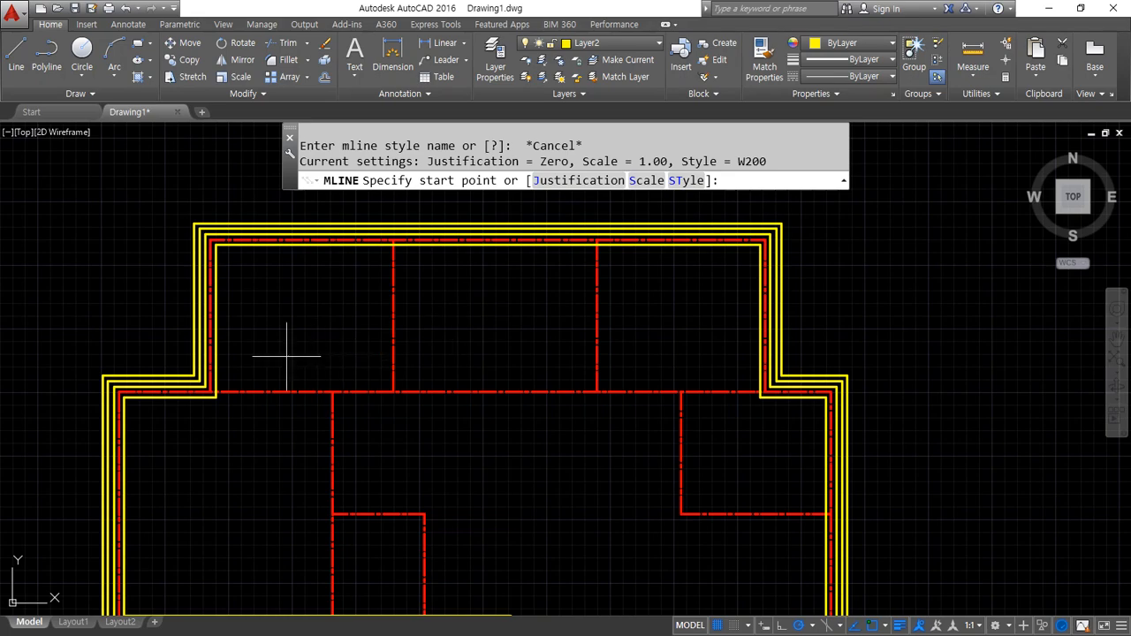
pyautogui.click(133, 403)
pyautogui.scroll(-4, 406, 408)
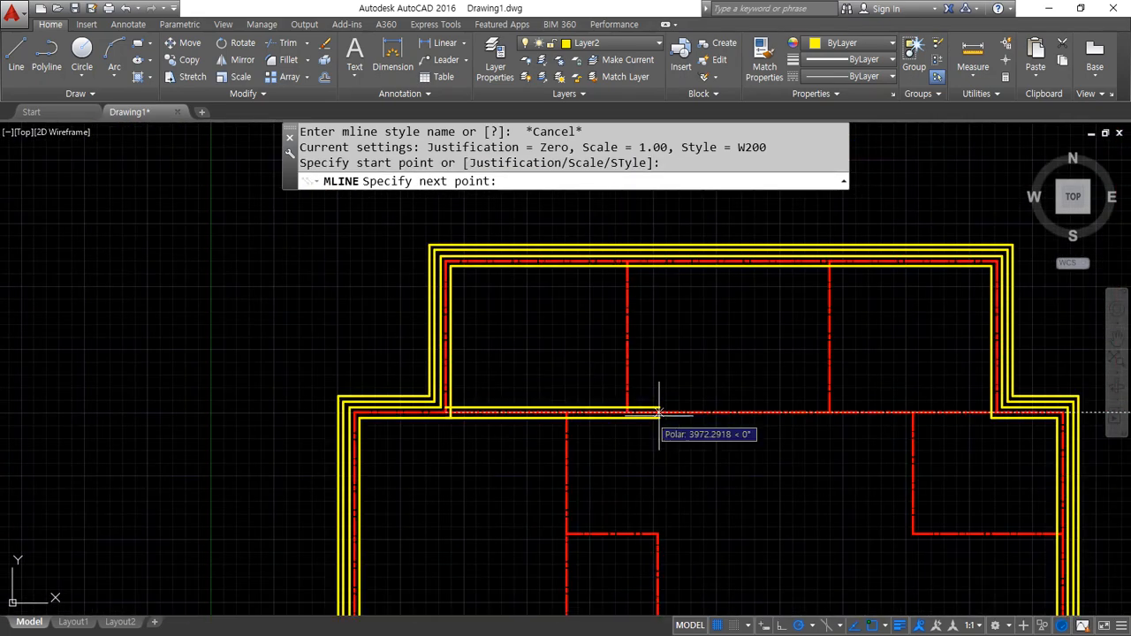
pyautogui.scroll(4, 954, 412)
pyautogui.scroll(3, 1060, 421)
pyautogui.moveTo(1060, 421); pyautogui.dragTo(651, 383, button='middle')
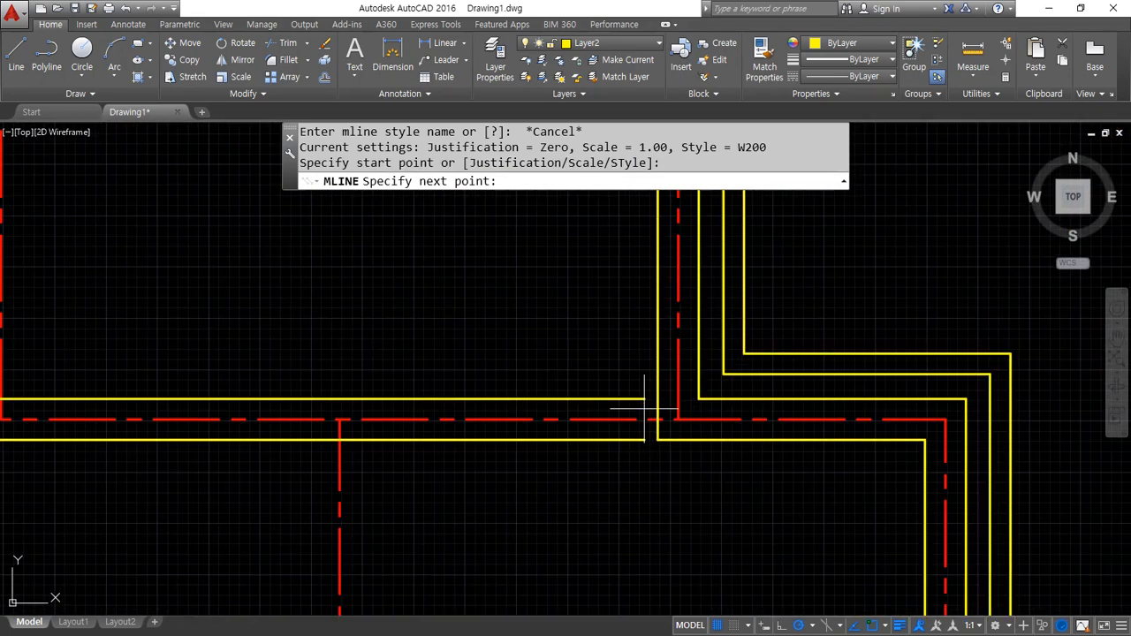
pyautogui.click(698, 425)
pyautogui.press('Return')
# - Draw a vertical W200 multiline on the left partition between the upper rooms, from the top wall to the horizontal partition
pyautogui.scroll(-3, 375, 423)
pyautogui.scroll(4, 252, 374)
pyautogui.moveTo(253, 374); pyautogui.dragTo(293, 265, button='middle')
pyautogui.press('Return')
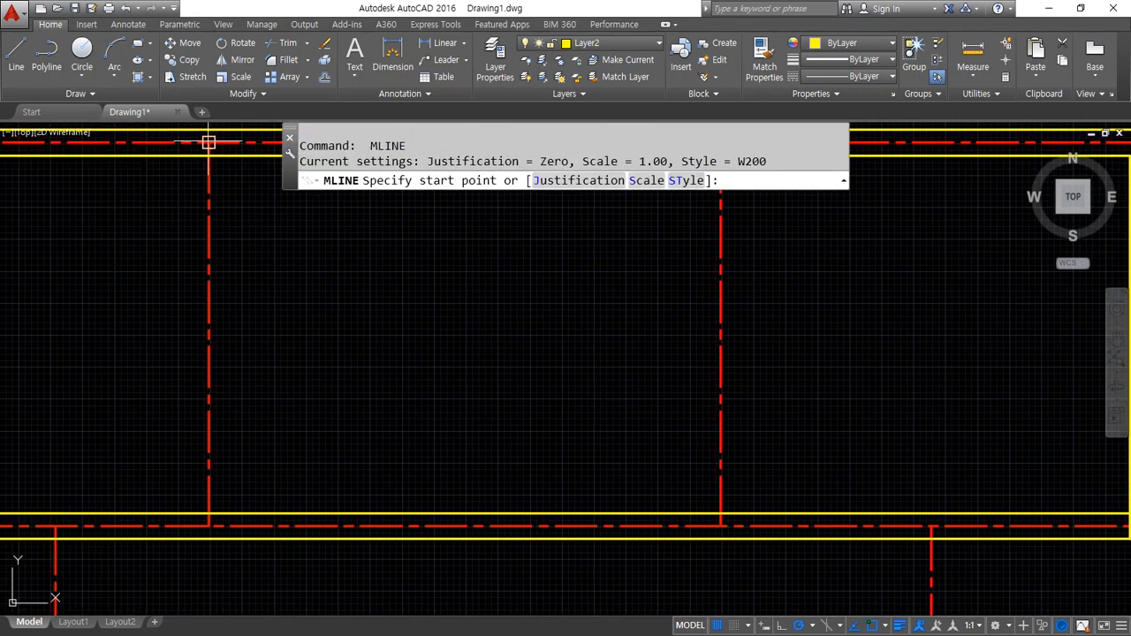
pyautogui.click(208, 143)
pyautogui.click(209, 526)
pyautogui.press('Return')
# - Draw a vertical W200 multiline on the right partition between the upper rooms, ending at the horizontal partition
pyautogui.scroll(-3, 61, 503)
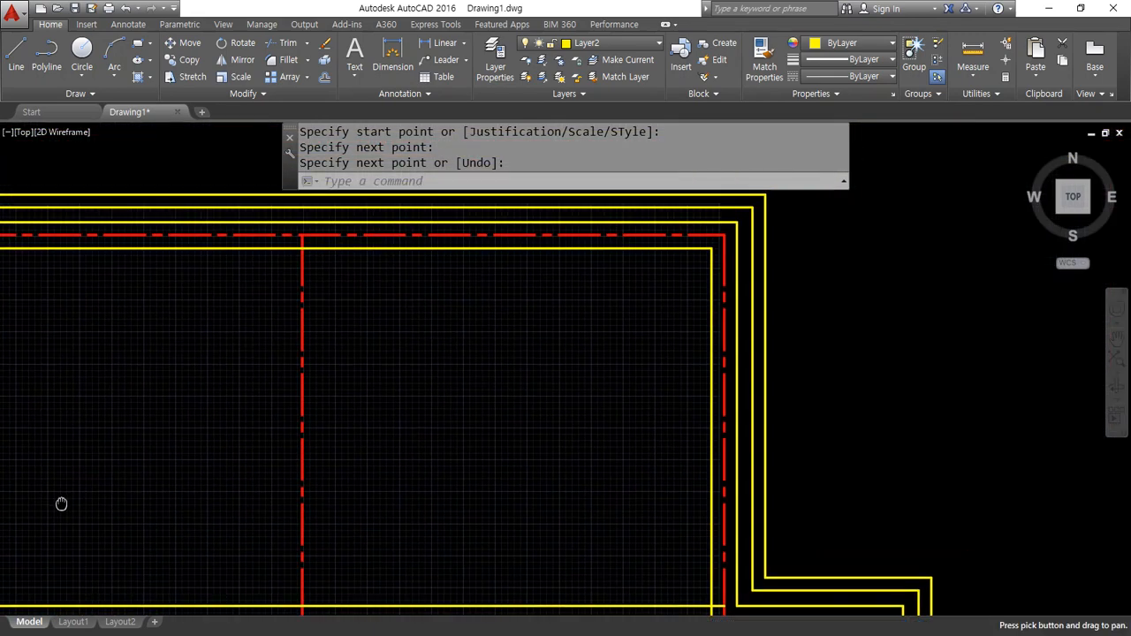
pyautogui.press('Return')
pyautogui.click(300, 187)
pyautogui.scroll(3, 305, 265)
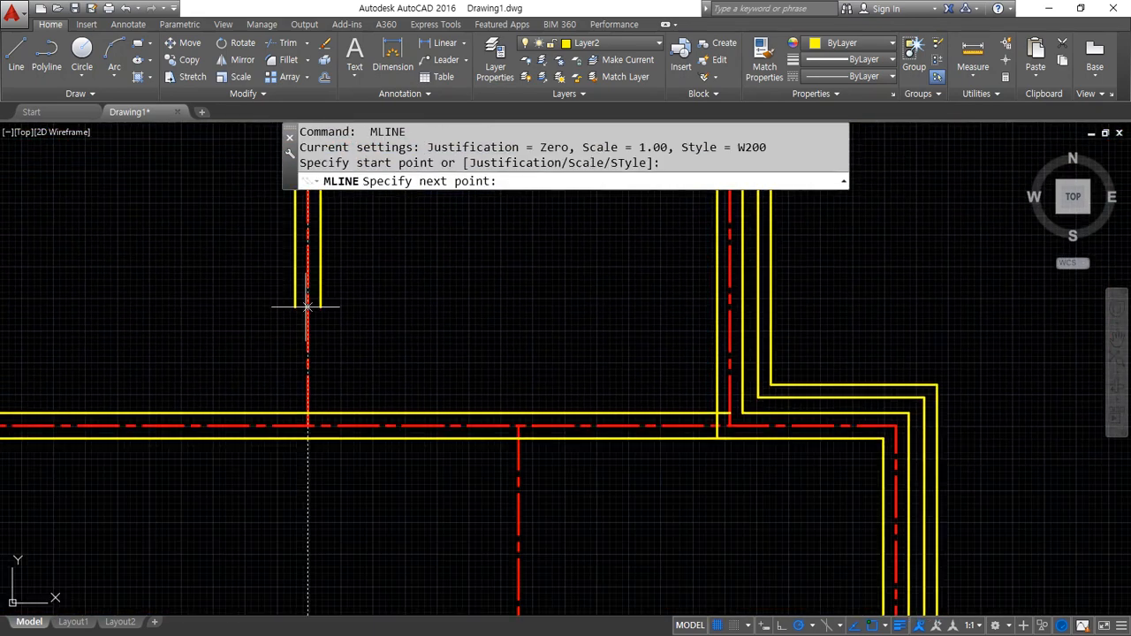
pyautogui.click(307, 424)
pyautogui.press('Return')
# - Draw an L-shaped W200 multiline along the left and bottom sides of the room at the right outer wall
pyautogui.press('Return')
pyautogui.click(518, 426)
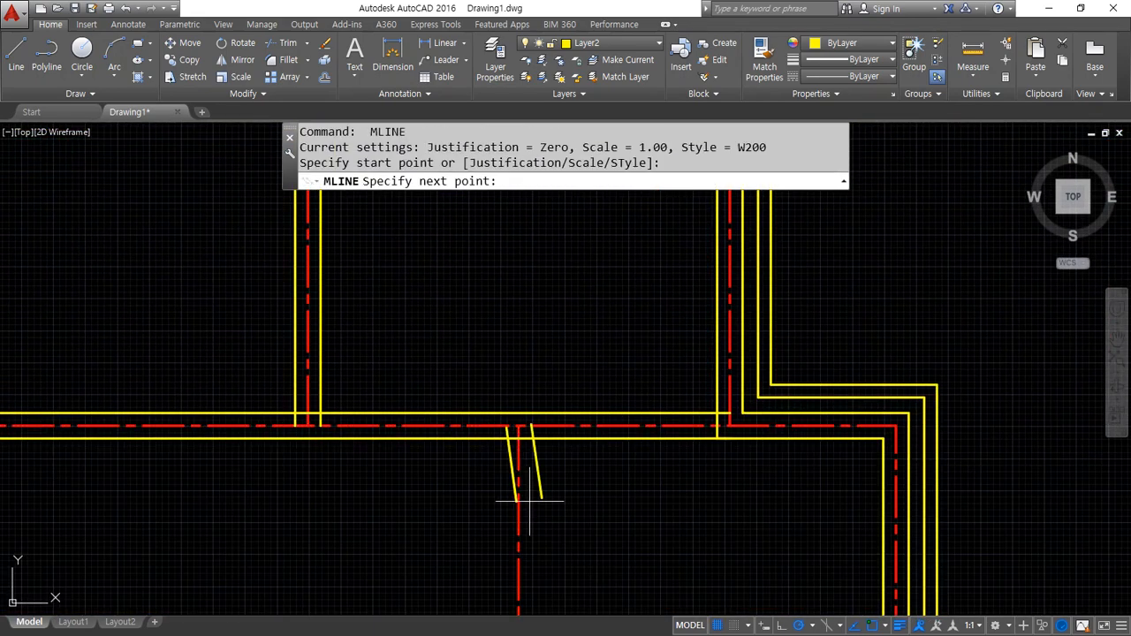
pyautogui.moveTo(535, 511); pyautogui.dragTo(442, 221, button='middle')
pyautogui.click(424, 448)
pyautogui.click(801, 449)
pyautogui.press('Return')
# - Draw a vertical W200 multiline on the lower-left partition, from the horizontal partition down to the bottom wall
pyautogui.scroll(-3, 397, 449)
pyautogui.moveTo(397, 448); pyautogui.dragTo(555, 359, button='middle')
pyautogui.scroll(2, 234, 247)
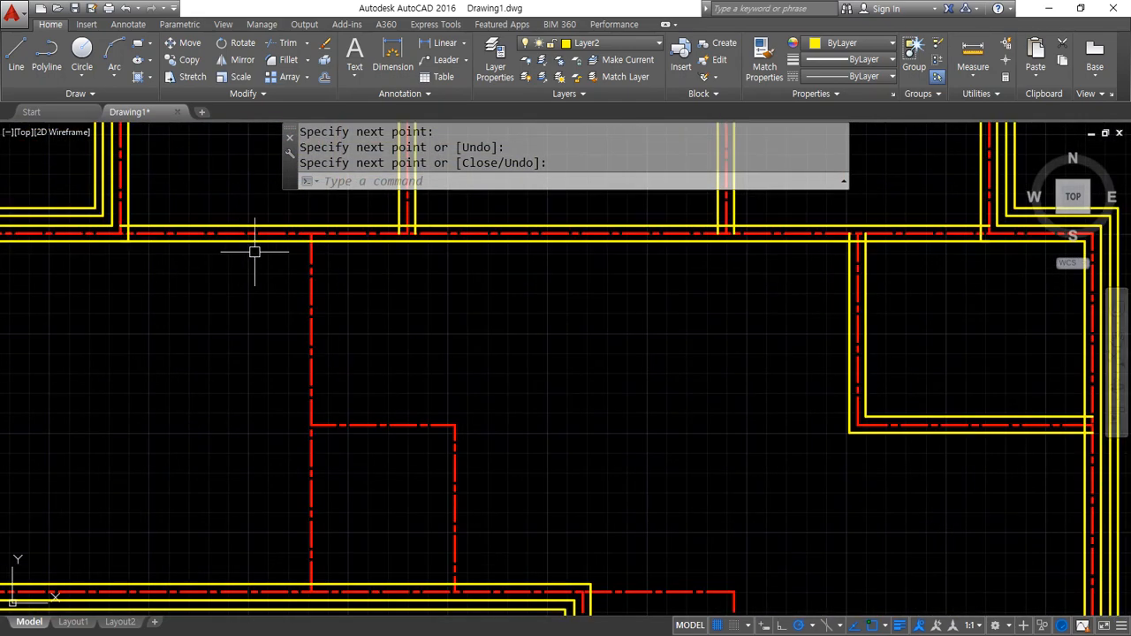
pyautogui.press('Return')
pyautogui.click(311, 234)
pyautogui.click(311, 586)
pyautogui.press('Return')
# - Draw an L-shaped W200 multiline along the top and right sides of the small room beside the lower-left partition
pyautogui.press('Return')
pyautogui.click(311, 425)
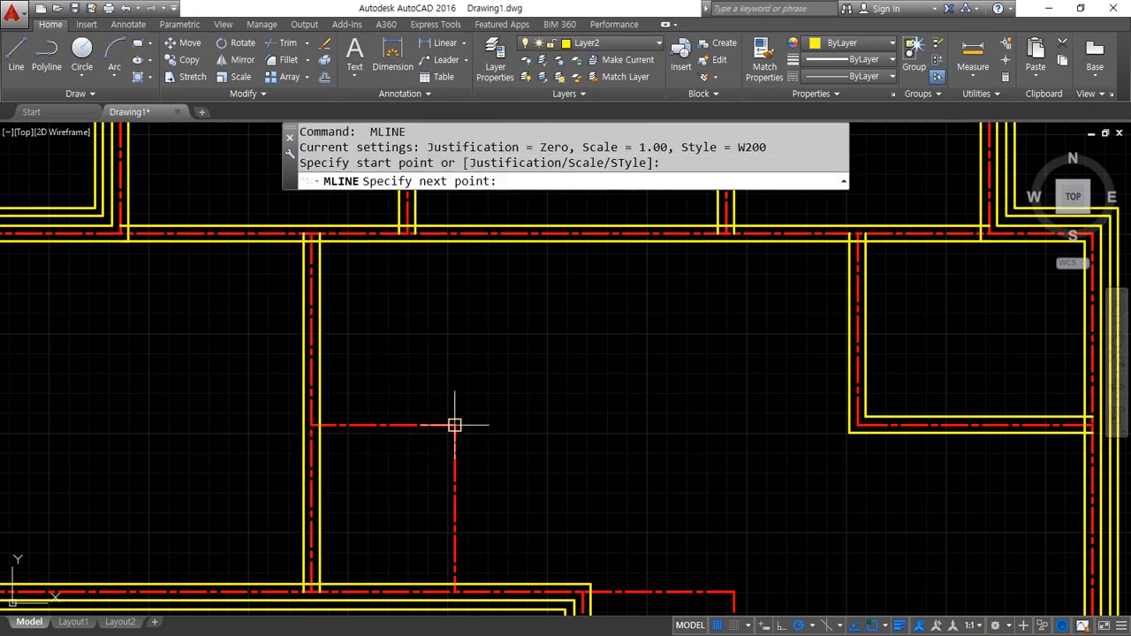
pyautogui.click(455, 425)
pyautogui.click(454, 588)
pyautogui.press('Return')
# - Draw an L-shaped W200 multiline along the top and right sides of the small room at the bottom wall
pyautogui.moveTo(644, 502); pyautogui.dragTo(275, 244, button='middle')
pyautogui.press('Return')
pyautogui.click(213, 333)
pyautogui.click(364, 334)
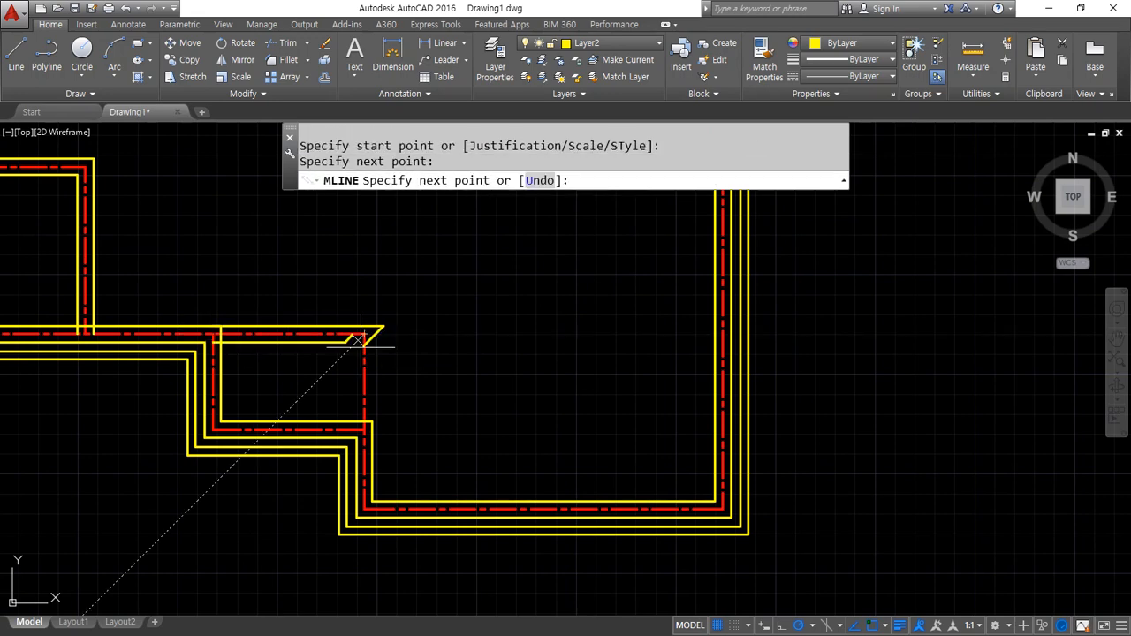
pyautogui.click(364, 430)
pyautogui.press('Return')
# - Examine the drawn walls and the T-junction where the left upper partition meets the top outer wall
pyautogui.scroll(4, 345, 451)
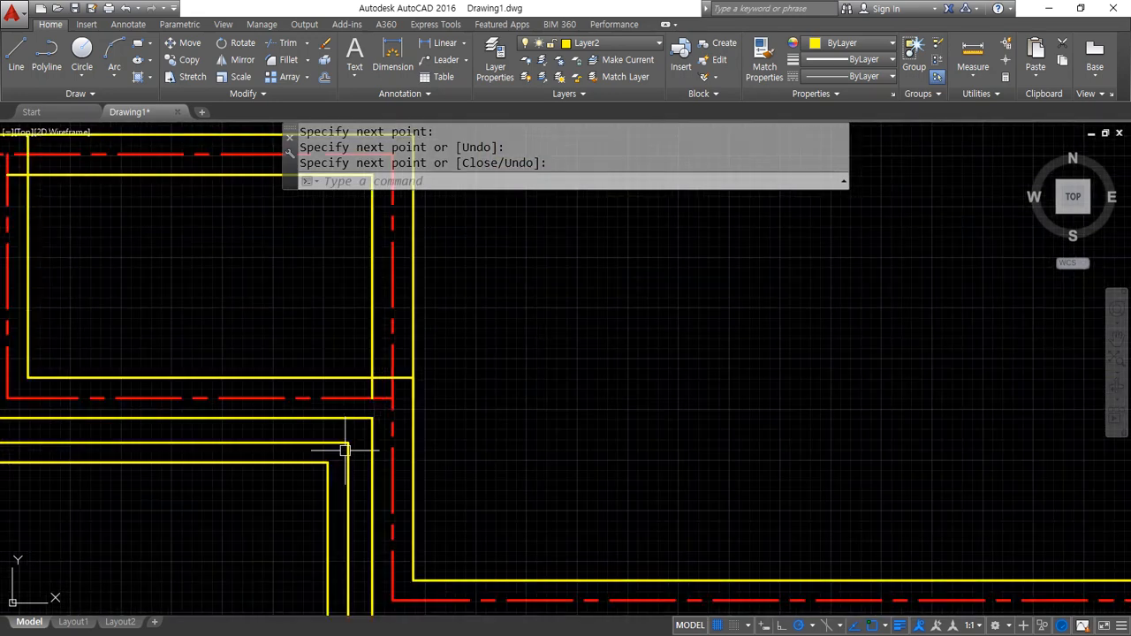
pyautogui.scroll(-5, 345, 451)
pyautogui.moveTo(303, 366); pyautogui.dragTo(379, 454, button='middle')
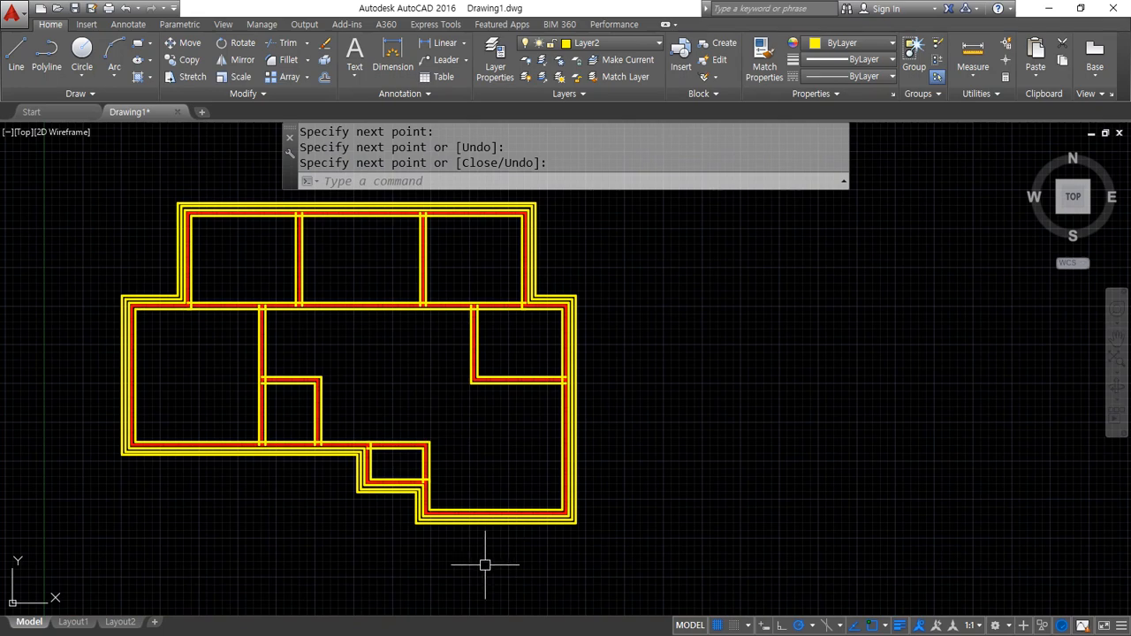
pyautogui.moveTo(237, 332); pyautogui.dragTo(295, 361, button='middle')
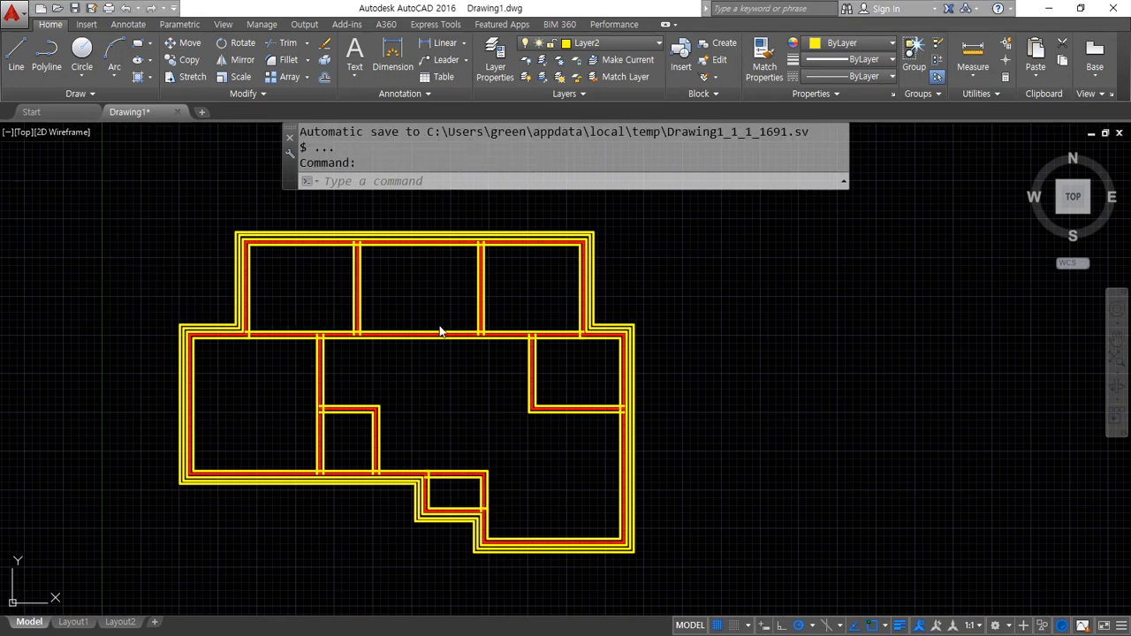
pyautogui.scroll(4, 355, 269)
pyautogui.moveTo(462, 361); pyautogui.dragTo(521, 369, button='middle')
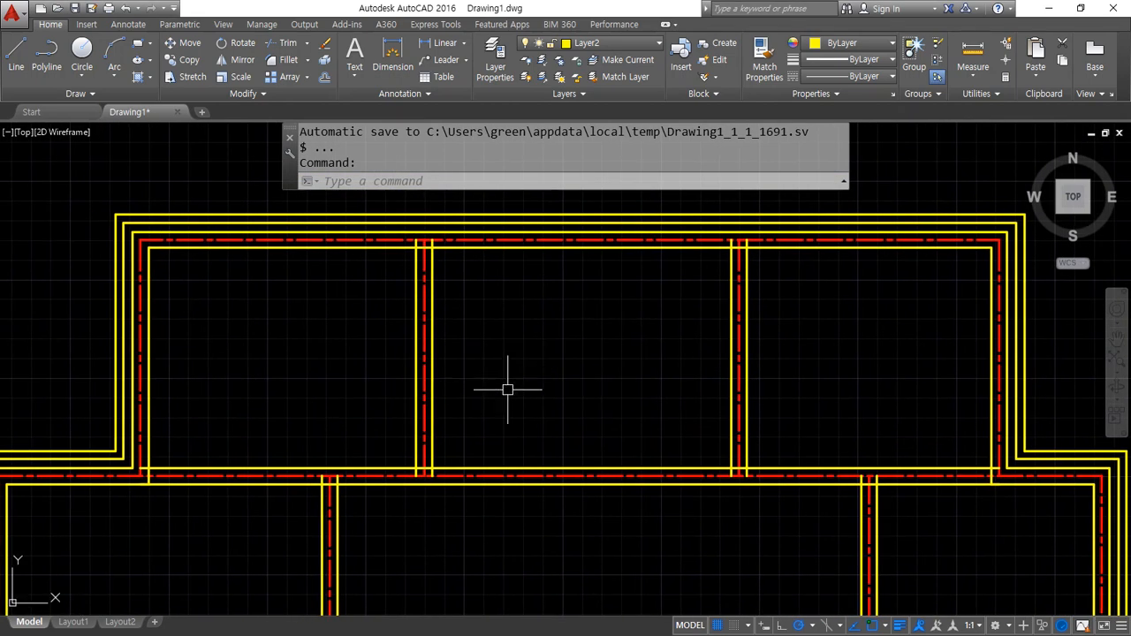
pyautogui.scroll(4, 416, 246)
pyautogui.moveTo(491, 274)
pyautogui.mouseDown()
pyautogui.moveTo(400, 281)
pyautogui.moveTo(497, 263)
pyautogui.moveTo(489, 293)
pyautogui.mouseUp()
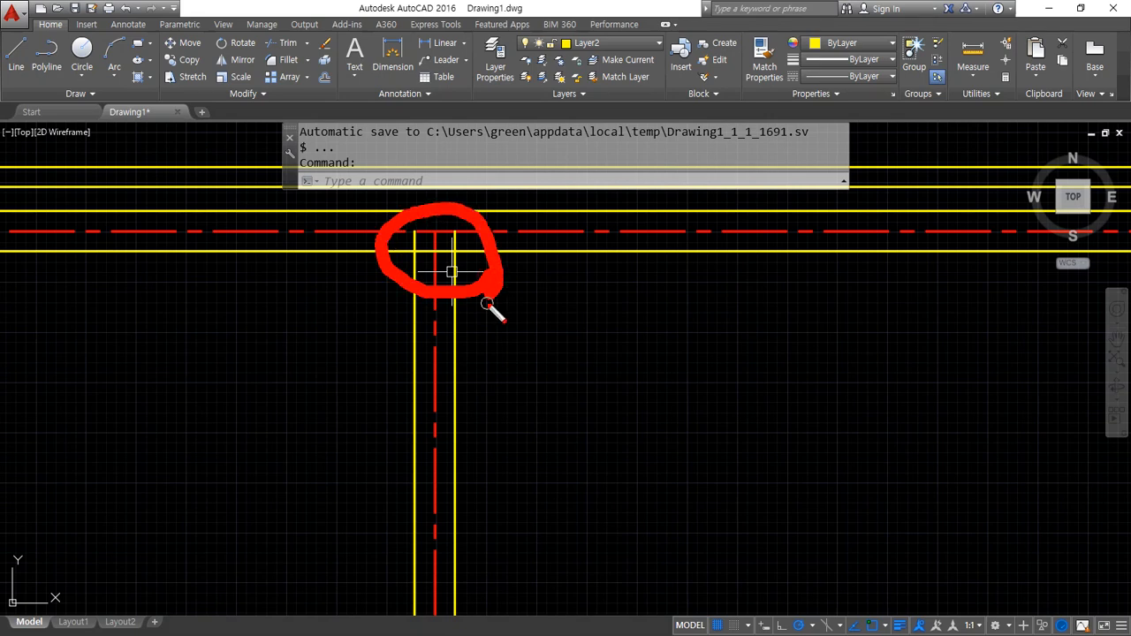
# - Try to trim the lines at the T-junction of the left upper partition and the top wall, and undo the trim
pyautogui.write('tr')
pyautogui.press('space')
pyautogui.press('space')
pyautogui.click(464, 243)
pyautogui.click(406, 238)
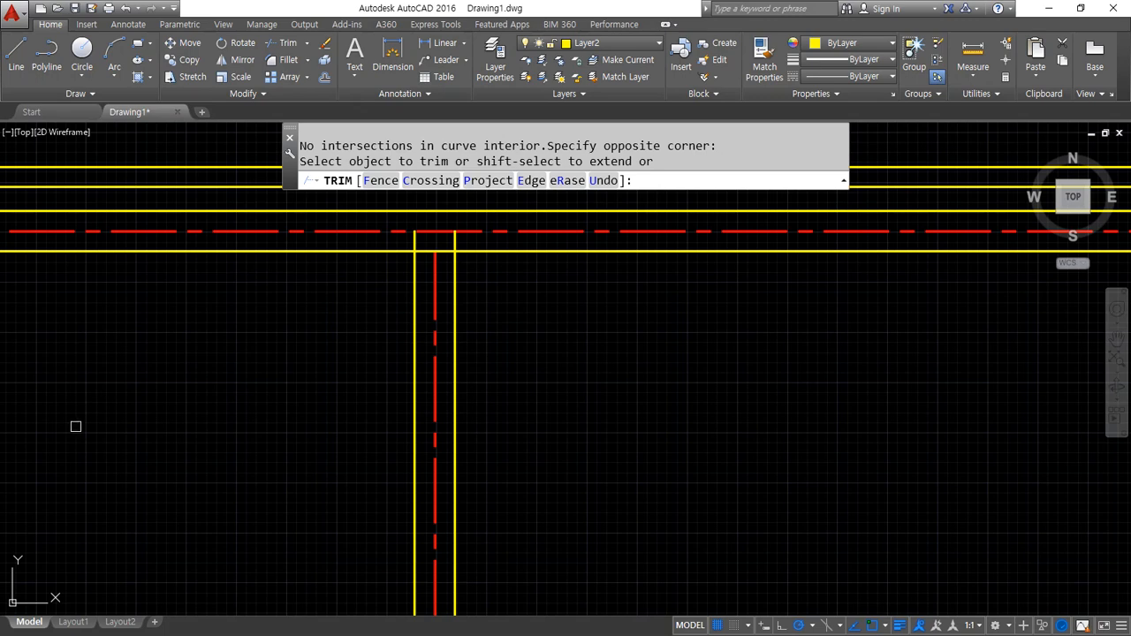
pyautogui.press('Escape')
pyautogui.hotkey('ctrl', 'z')
# - Open the Multilines Edit Tools dialog with MLEDIT and move it over the floor plan
pyautogui.scroll(-3, 373, 422)
pyautogui.moveTo(267, 473); pyautogui.dragTo(311, 341, button='middle')
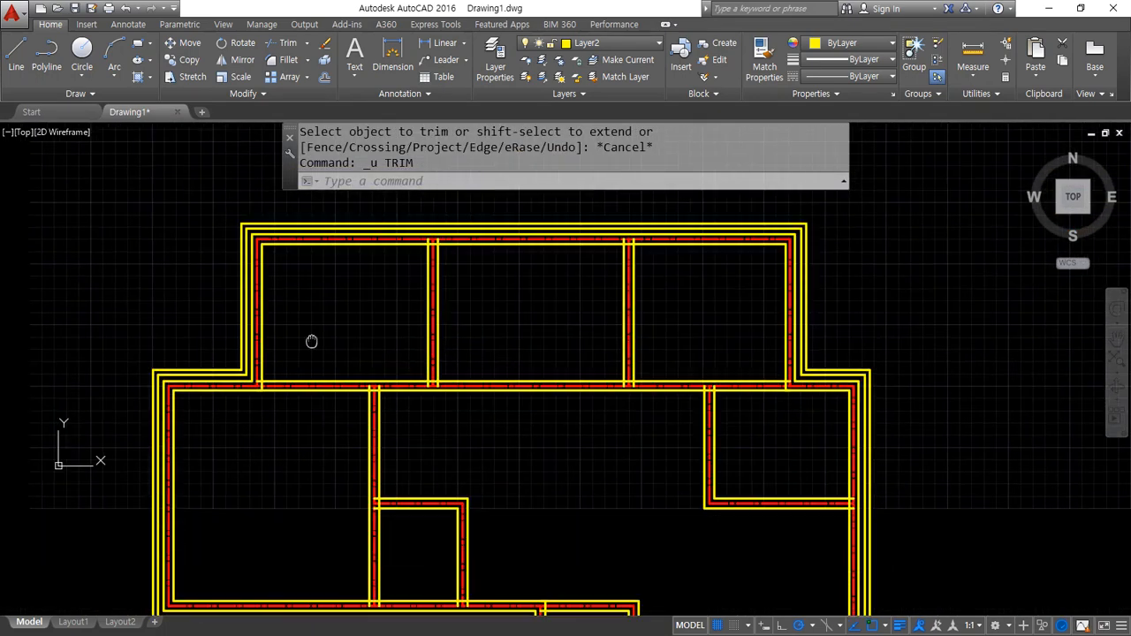
pyautogui.scroll(2, 282, 366)
pyautogui.write('mledit')
pyautogui.press('Return')
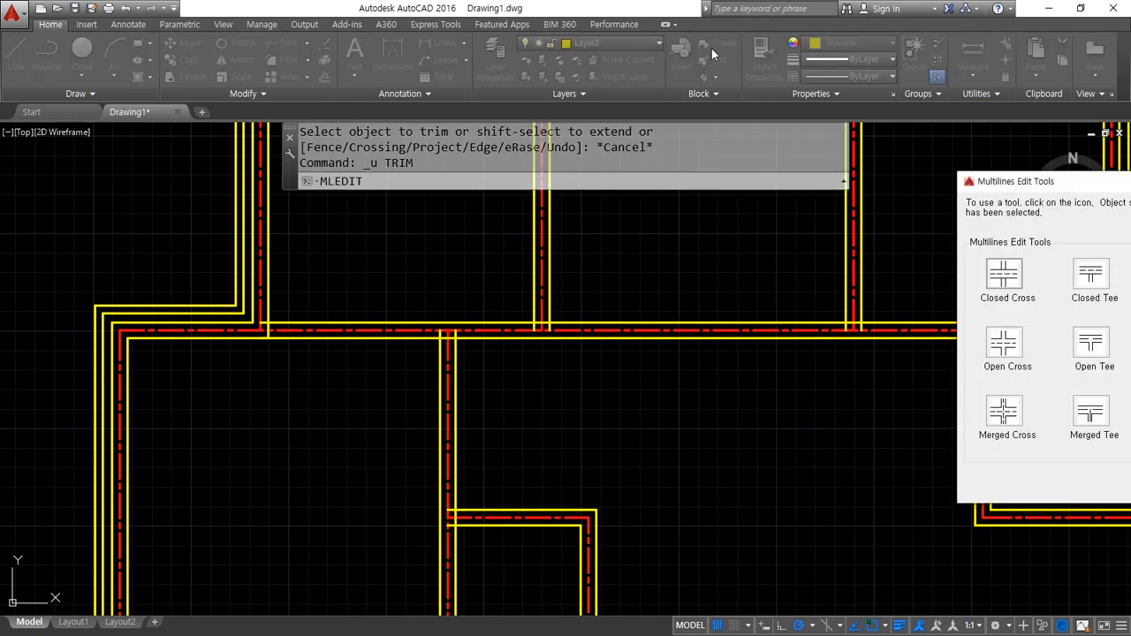
pyautogui.moveTo(1040, 183); pyautogui.dragTo(475, 155)
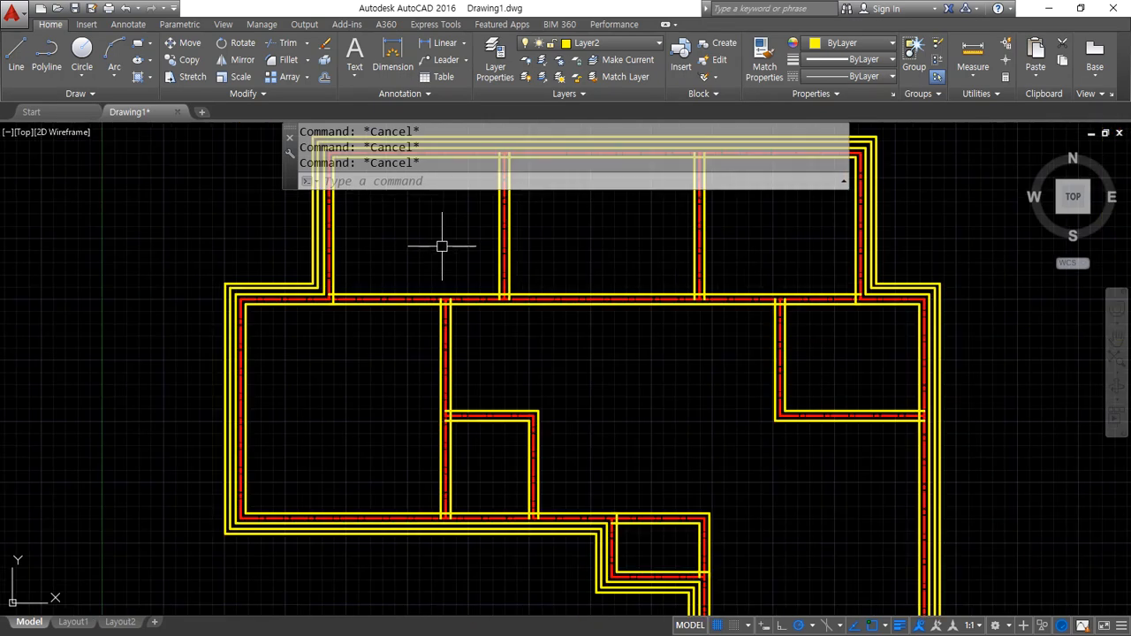
# - Switch the multiline style to W420 and draw a horizontal multiline in the empty area outside the floor plan's upper-left corner
pyautogui.scroll(-2, 348, 320)
pyautogui.moveTo(348, 321); pyautogui.dragTo(373, 328, button='middle')
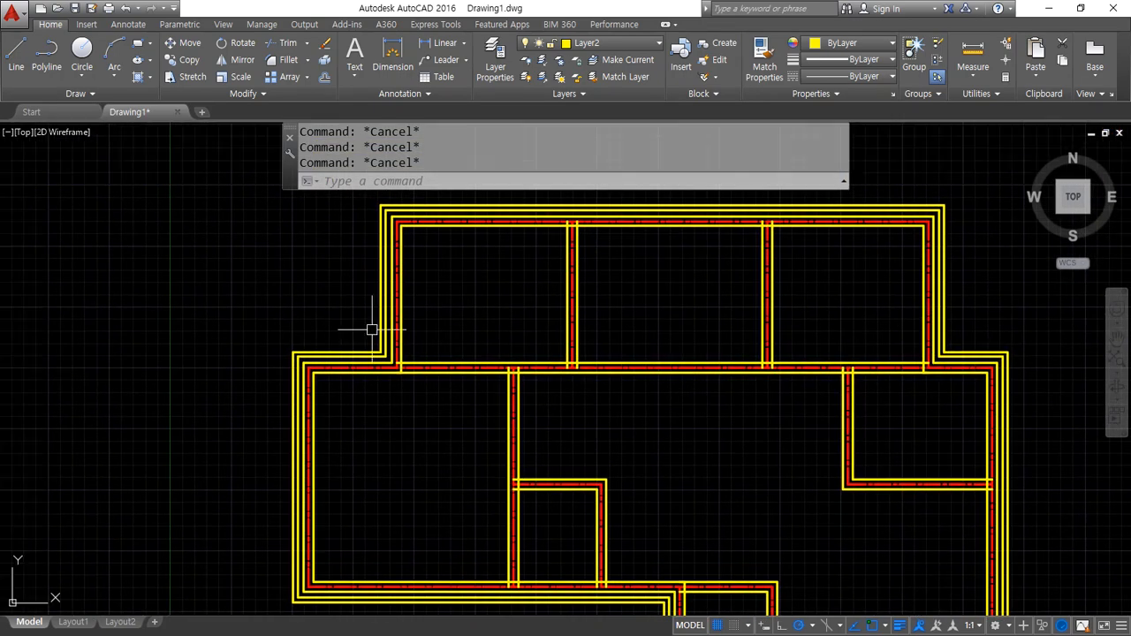
pyautogui.press('Return')
pyautogui.write('st')
pyautogui.press('Return')
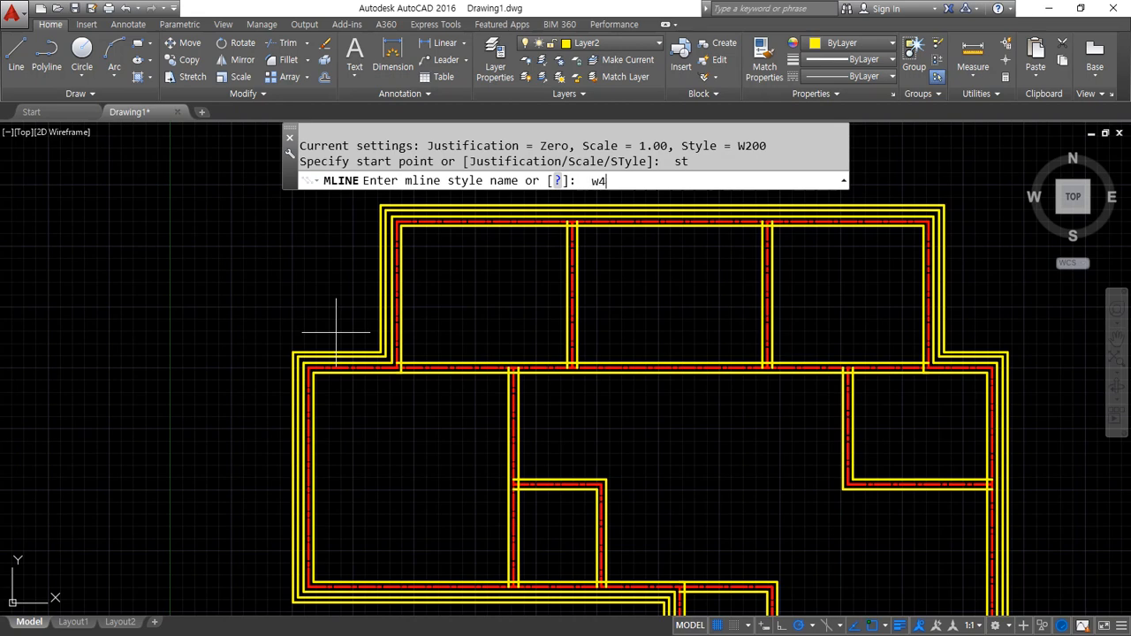
pyautogui.write('w420')
pyautogui.press('Return')
pyautogui.moveTo(127, 344); pyautogui.dragTo(265, 345, button='middle')
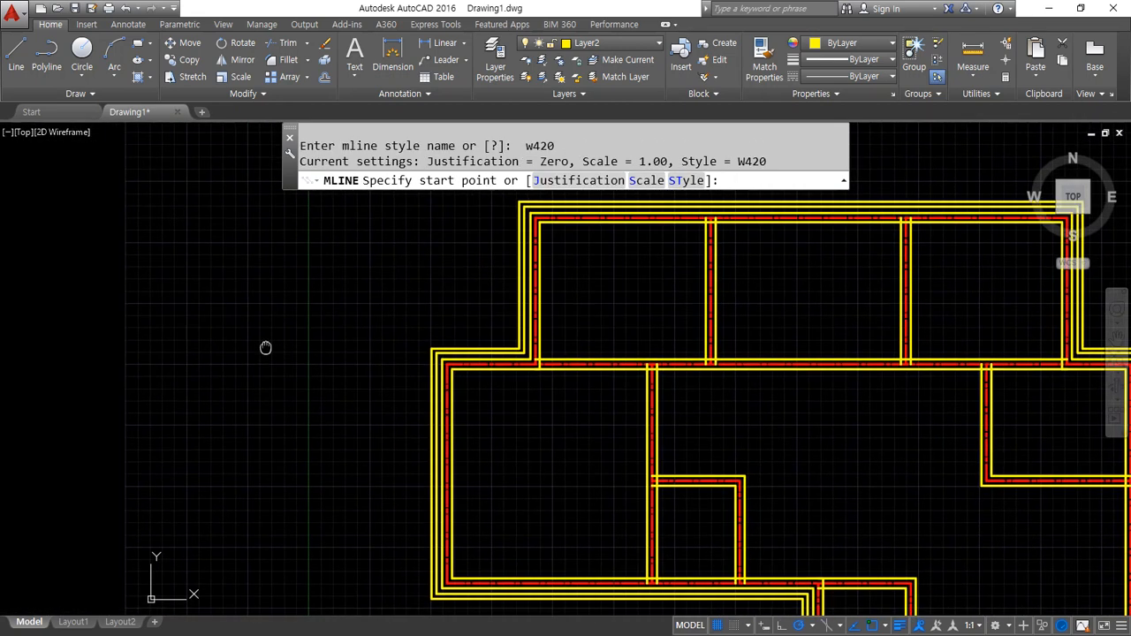
pyautogui.click(168, 337)
pyautogui.click(348, 335)
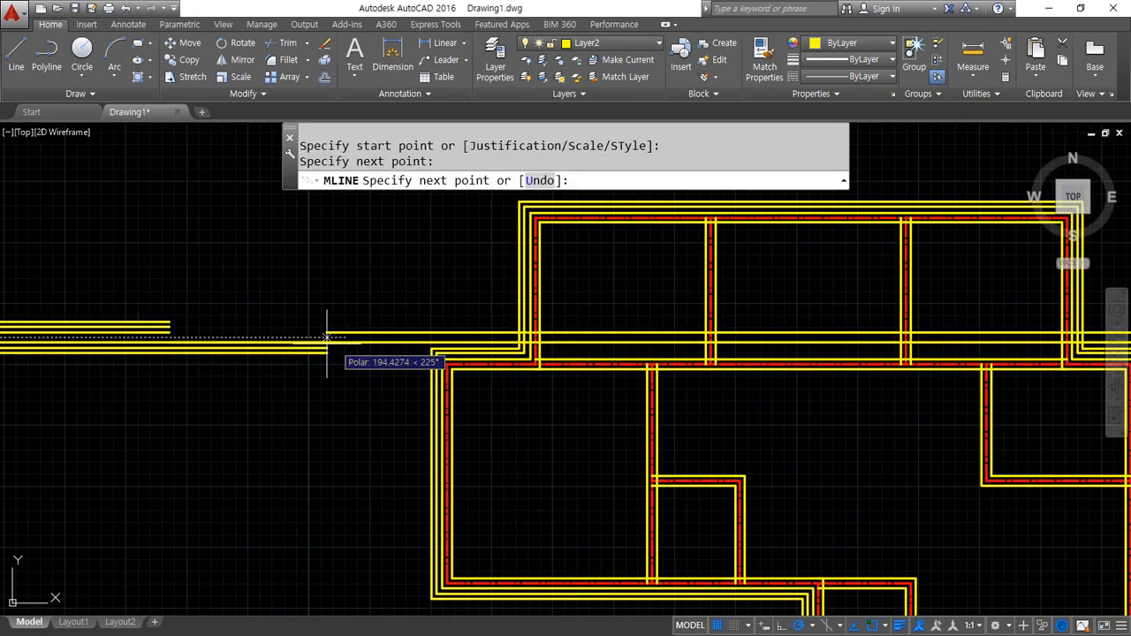
pyautogui.press('Return')
# - Draw a vertical W420 multiline crossing the left part of the horizontal practice multiline
pyautogui.scroll(2, 251, 333)
pyautogui.scroll(2, 251, 333)
pyautogui.press('Return')
pyautogui.click(170, 227)
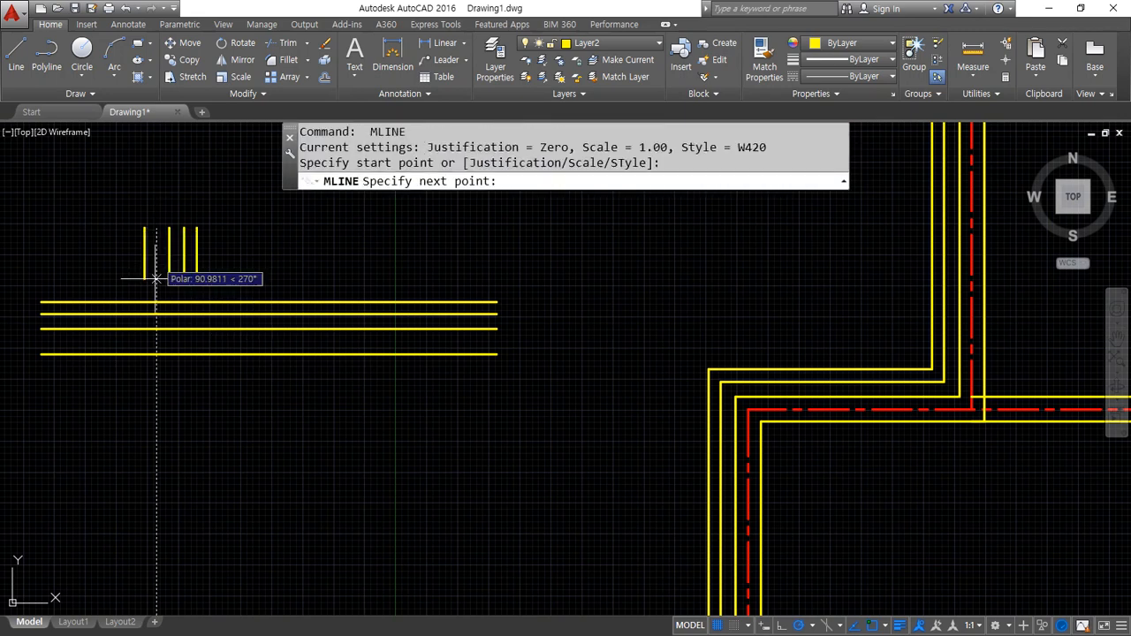
pyautogui.click(157, 441)
pyautogui.press('Return')
# - Draw two more vertical W420 multilines crossing the middle and right parts of the horizontal practice multiline
pyautogui.press('Return')
pyautogui.click(303, 233)
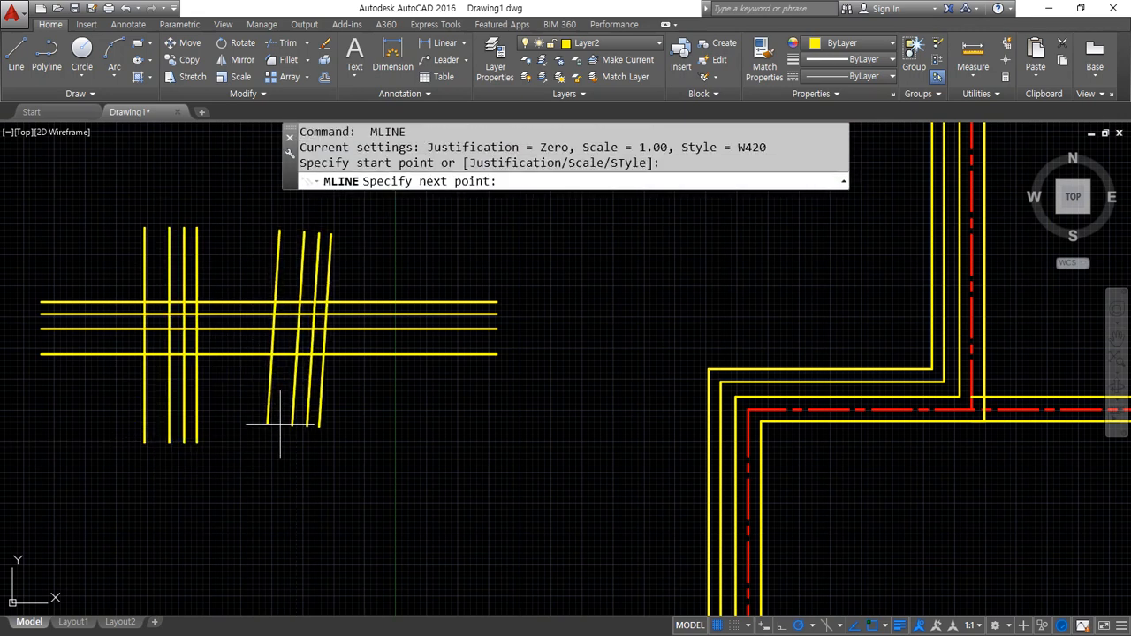
pyautogui.click(291, 434)
pyautogui.press('Return')
pyautogui.press('Return')
pyautogui.click(409, 238)
pyautogui.click(406, 455)
pyautogui.press('Return')
pyautogui.scroll(2, 259, 329)
pyautogui.moveTo(258, 329)
pyautogui.mouseDown(button='middle')
pyautogui.moveTo(421, 406)
pyautogui.moveTo(500, 419)
pyautogui.mouseUp(button='middle')
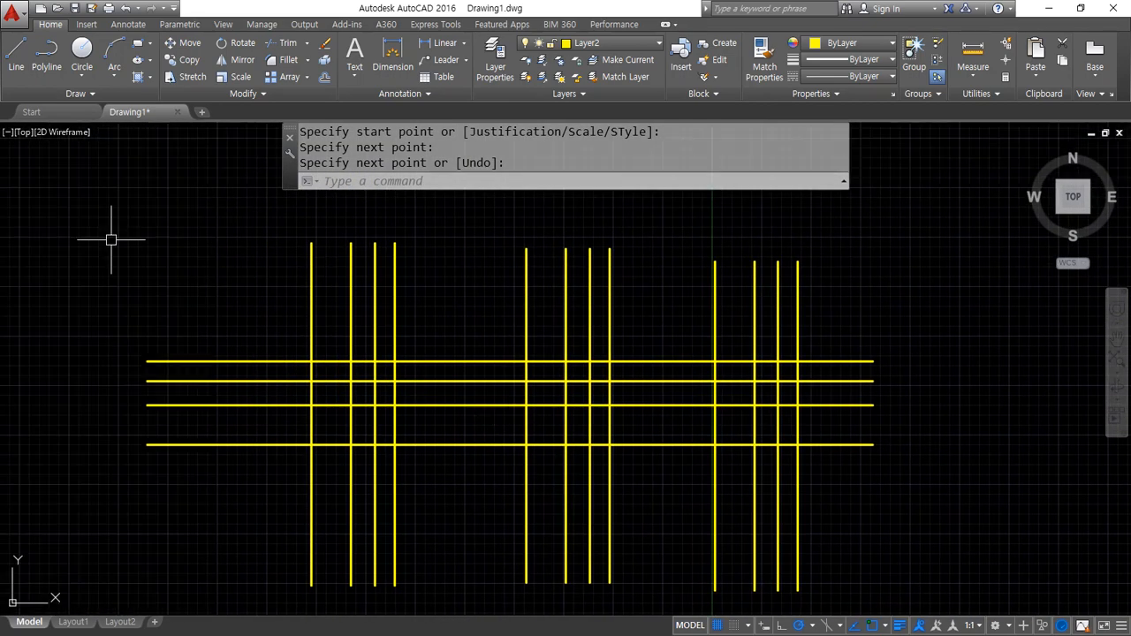
# - Apply the Closed Cross multiline edit to the left crossing, picking the vertical multiline first and the horizontal one second
pyautogui.write('mledi')
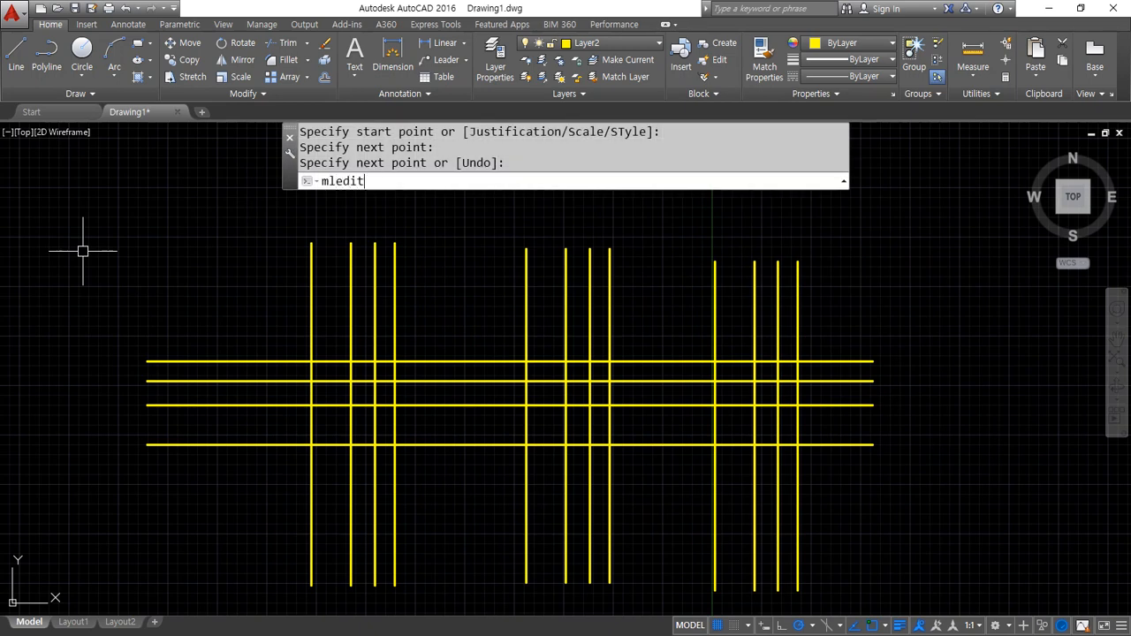
pyautogui.write('t')
pyautogui.press('Return')
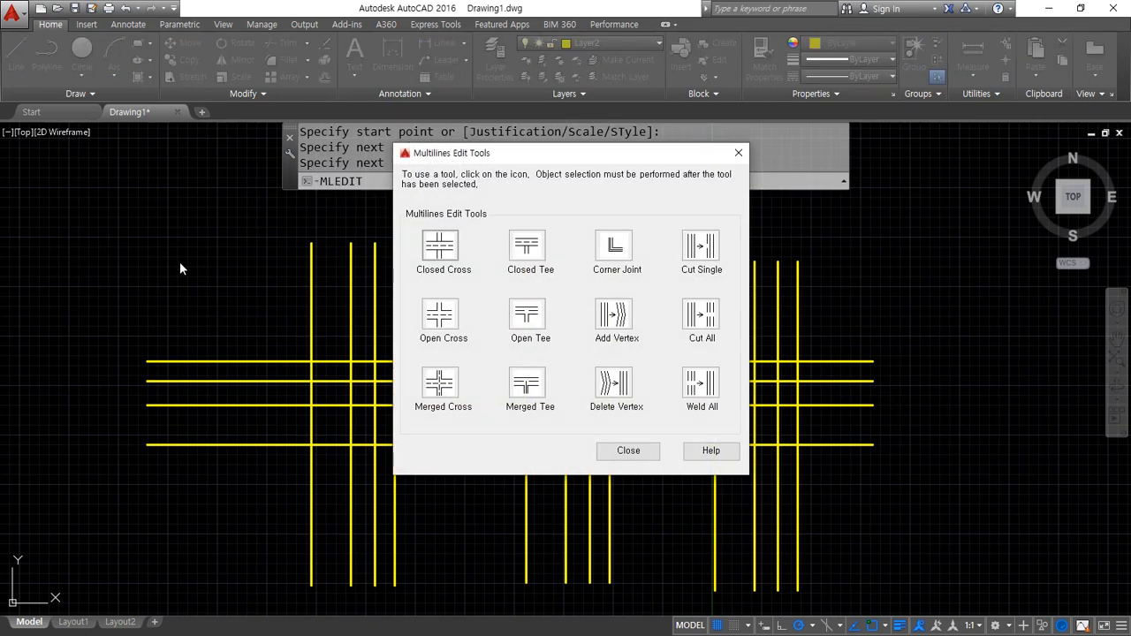
pyautogui.click(435, 246)
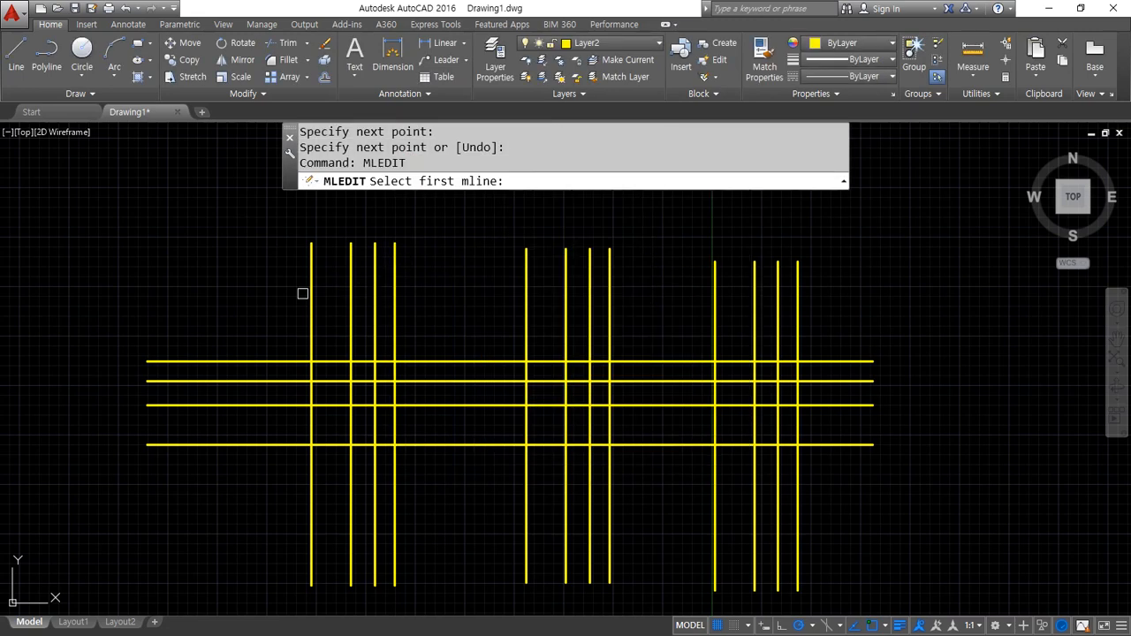
pyautogui.scroll(2, 306, 330)
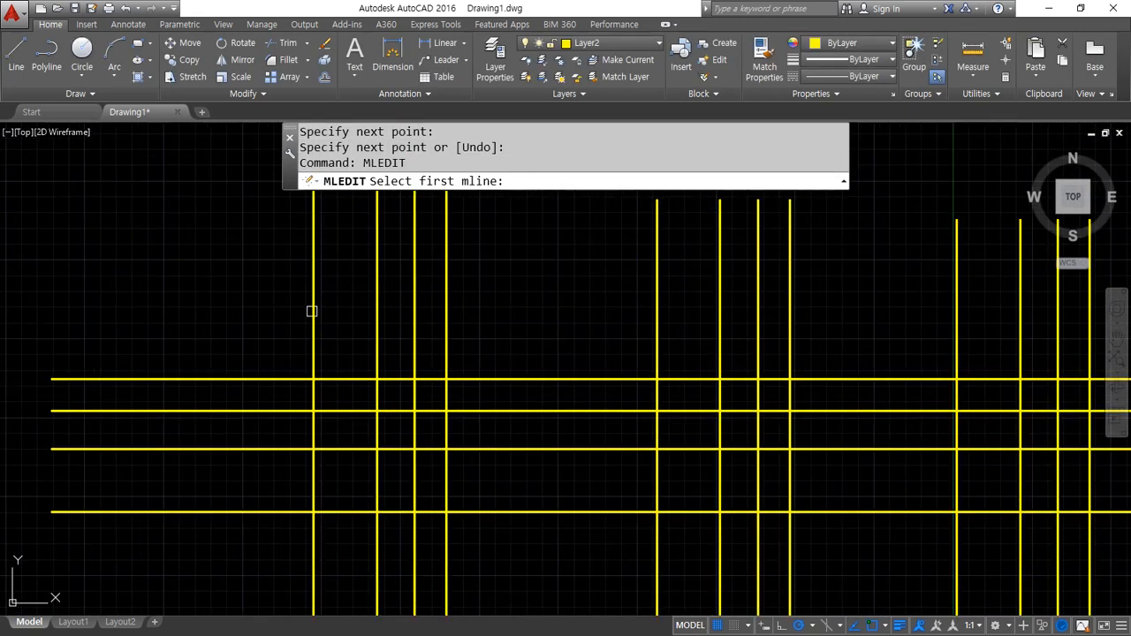
pyautogui.click(312, 311)
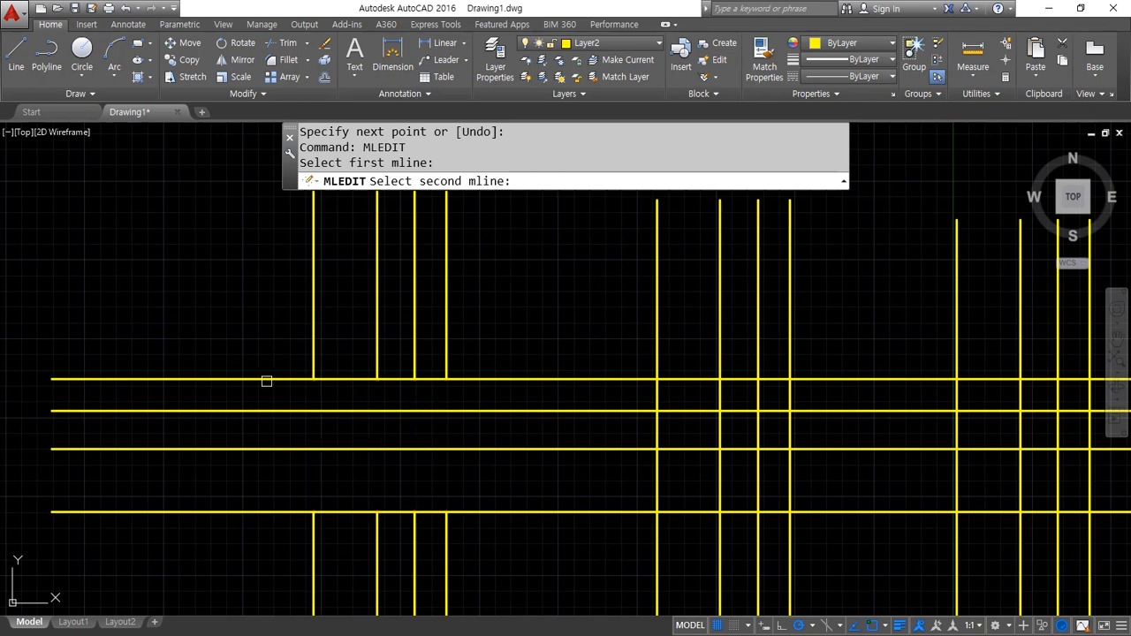
pyautogui.click(266, 381)
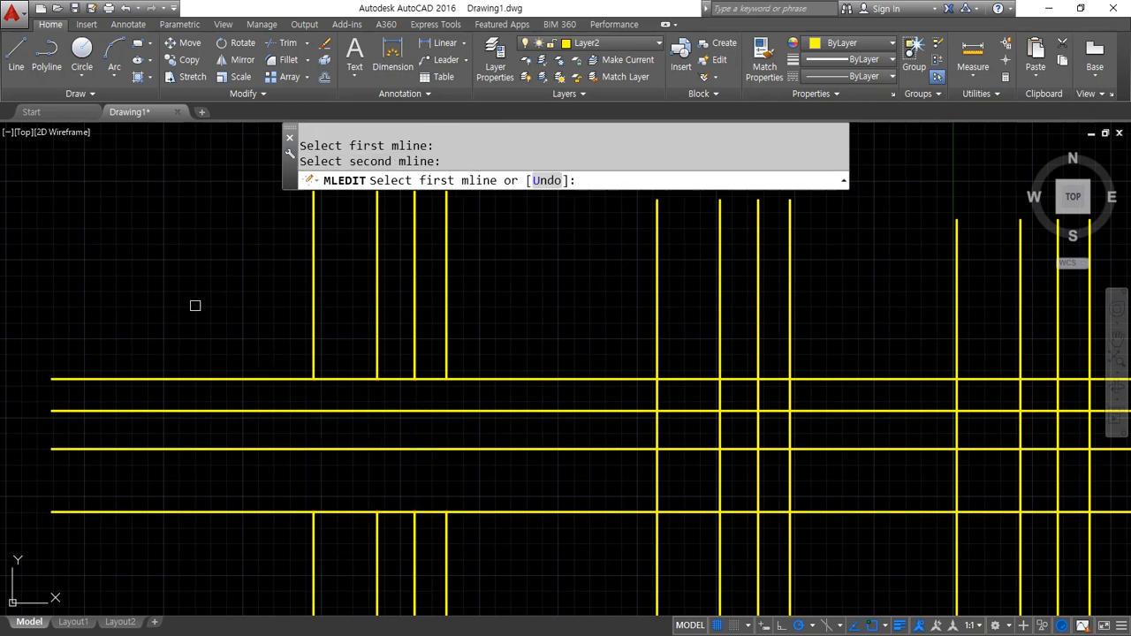
pyautogui.moveTo(121, 434)
pyautogui.mouseDown()
pyautogui.moveTo(537, 452)
pyautogui.moveTo(533, 475)
pyautogui.mouseUp()
pyautogui.moveTo(399, 402)
pyautogui.mouseDown()
pyautogui.moveTo(387, 409)
pyautogui.moveTo(371, 341)
pyautogui.moveTo(442, 399)
pyautogui.mouseUp()
pyautogui.moveTo(469, 525); pyautogui.dragTo(305, 491)
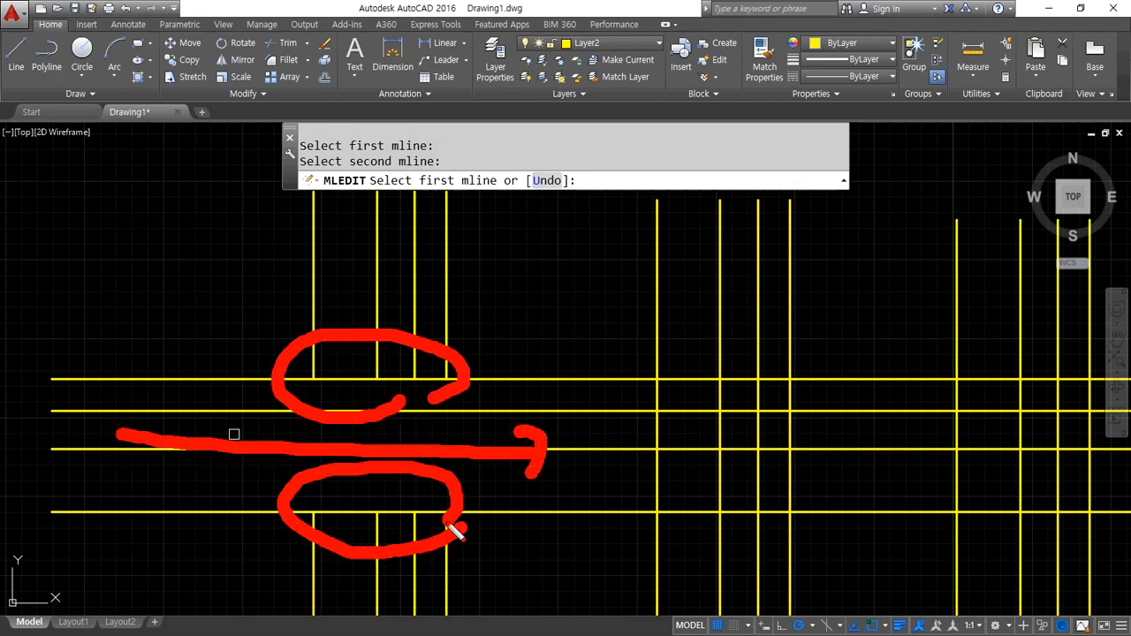
pyautogui.press('Escape')
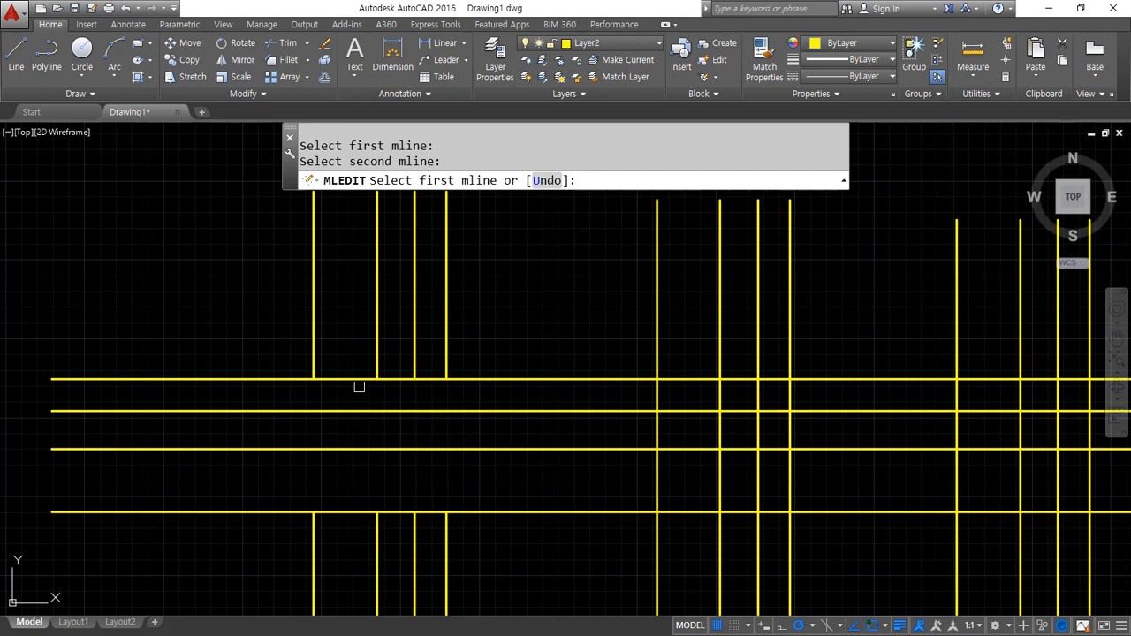
# - Apply the Open Cross multiline edit to the middle crossing, picking the vertical multiline first and the horizontal one second
pyautogui.press('Escape')
pyautogui.press('Return')
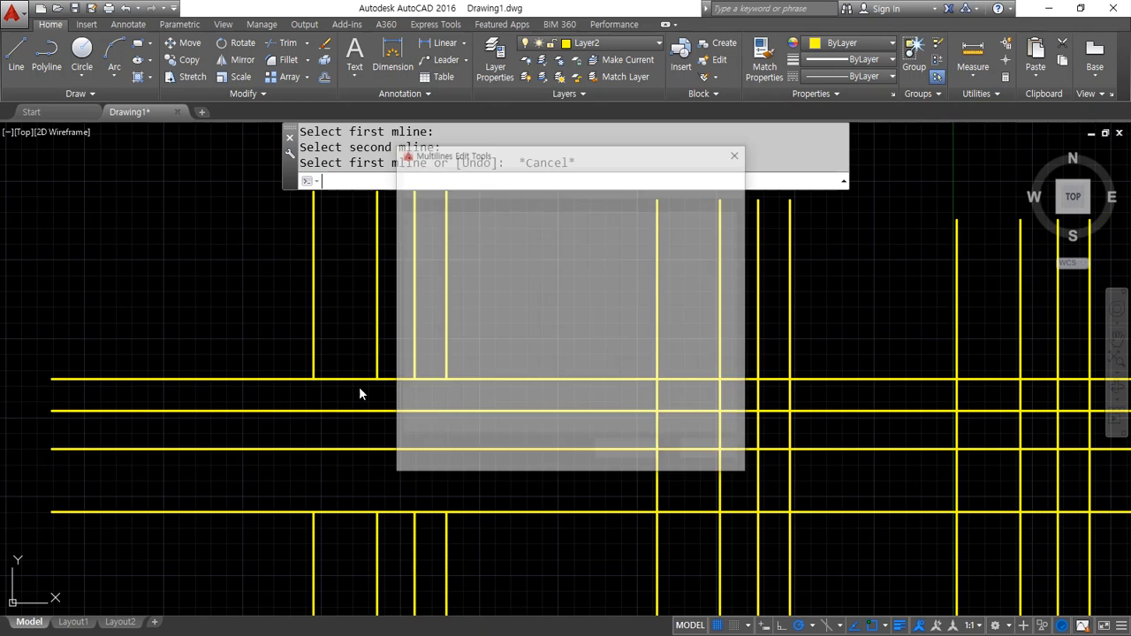
pyautogui.click(439, 315)
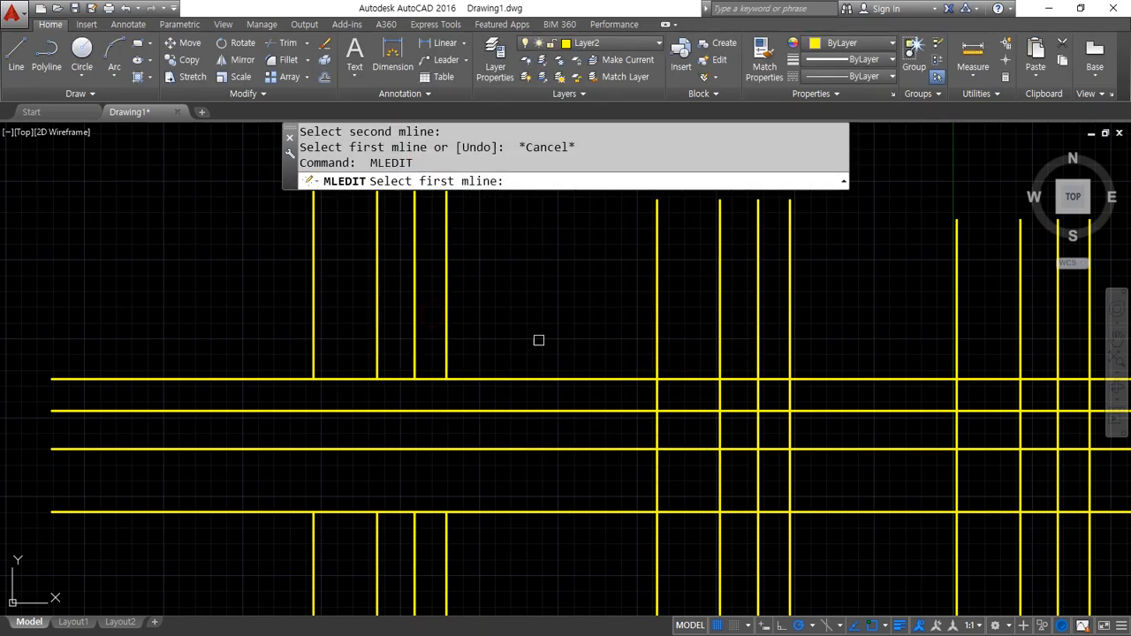
pyautogui.click(658, 334)
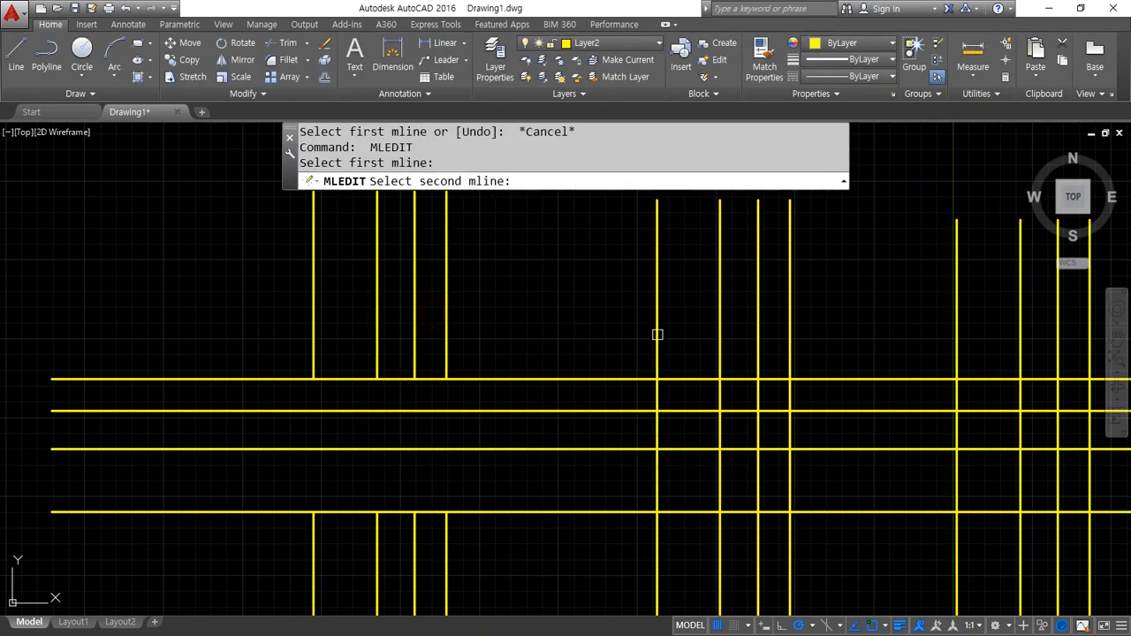
pyautogui.click(621, 378)
pyautogui.moveTo(618, 379); pyautogui.dragTo(396, 366, button='middle')
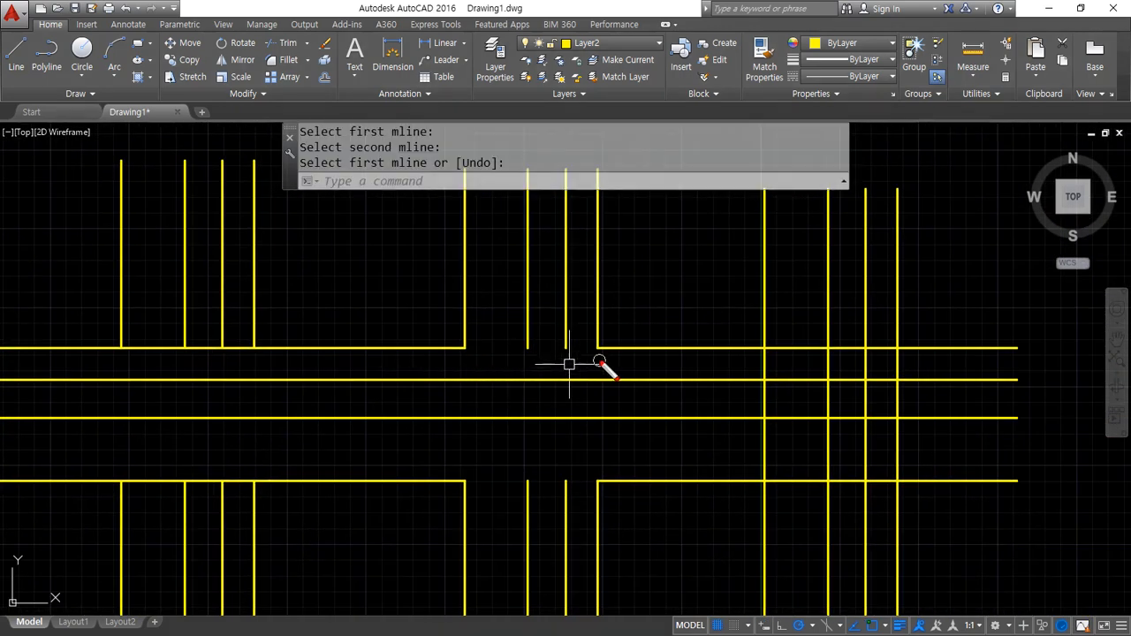
pyautogui.moveTo(606, 374)
pyautogui.mouseDown()
pyautogui.moveTo(428, 361)
pyautogui.moveTo(598, 329)
pyautogui.moveTo(609, 357)
pyautogui.mouseUp()
pyautogui.moveTo(588, 513)
pyautogui.mouseDown()
pyautogui.moveTo(479, 512)
pyautogui.moveTo(613, 492)
pyautogui.mouseUp()
pyautogui.press('Escape')
# - Apply the Merged Cross multiline edit to the right crossing, picking the vertical multiline first and the horizontal one second
pyautogui.press('Return')
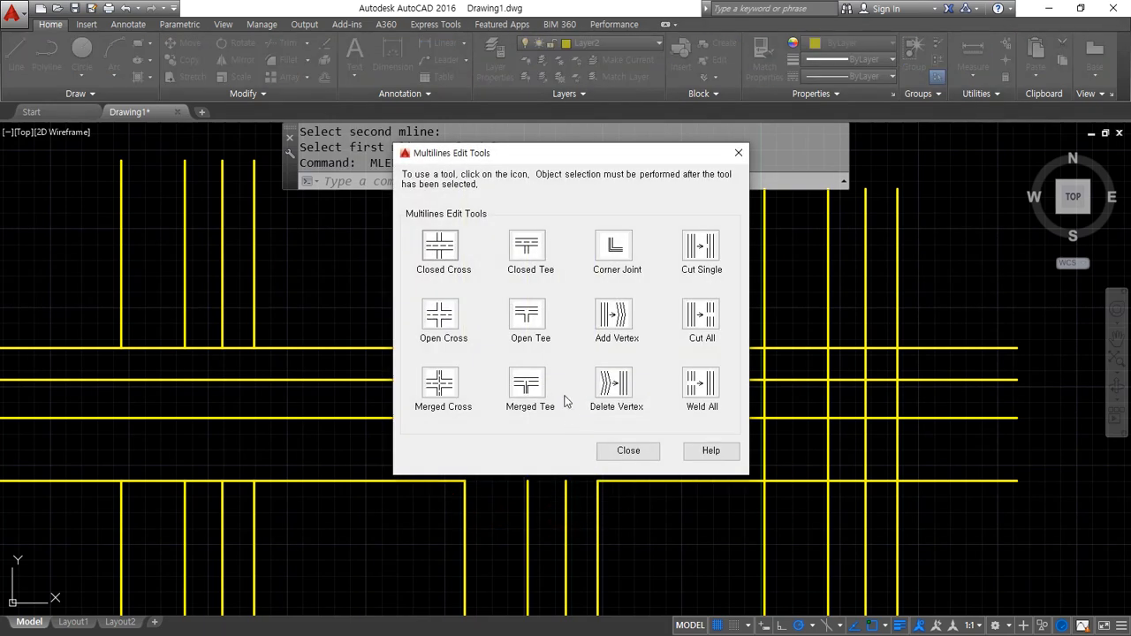
pyautogui.click(439, 383)
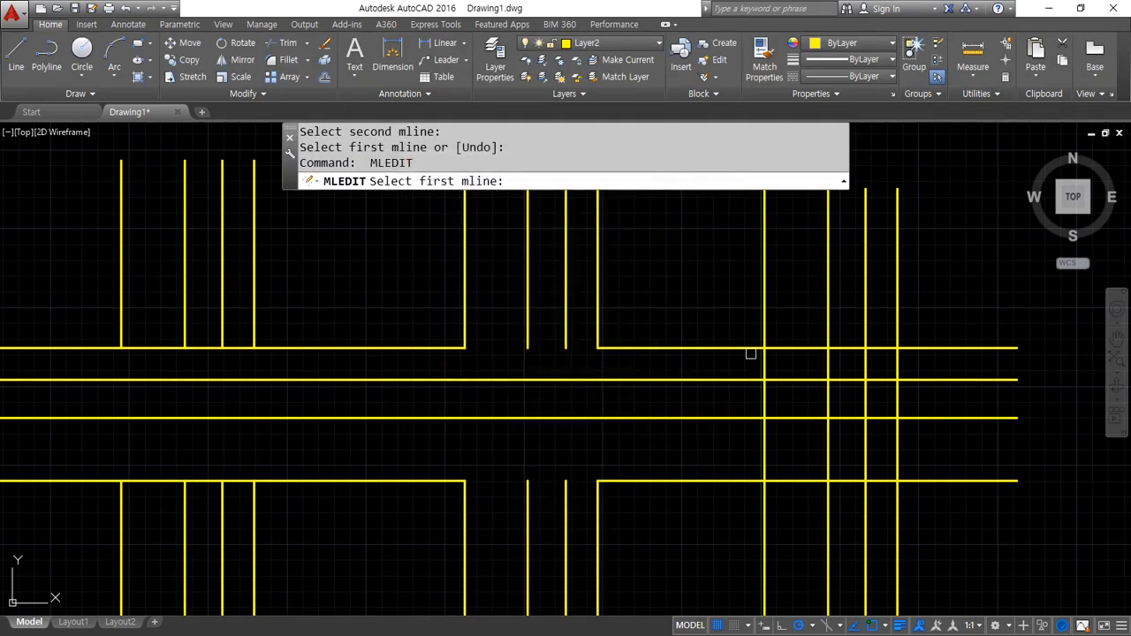
pyautogui.click(764, 329)
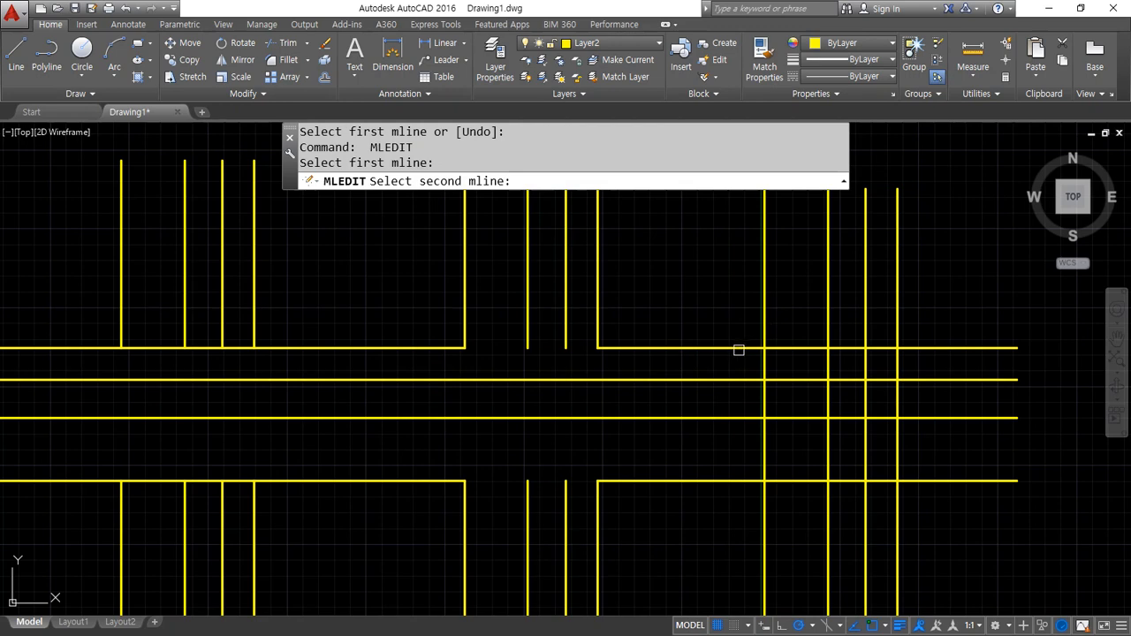
pyautogui.click(739, 350)
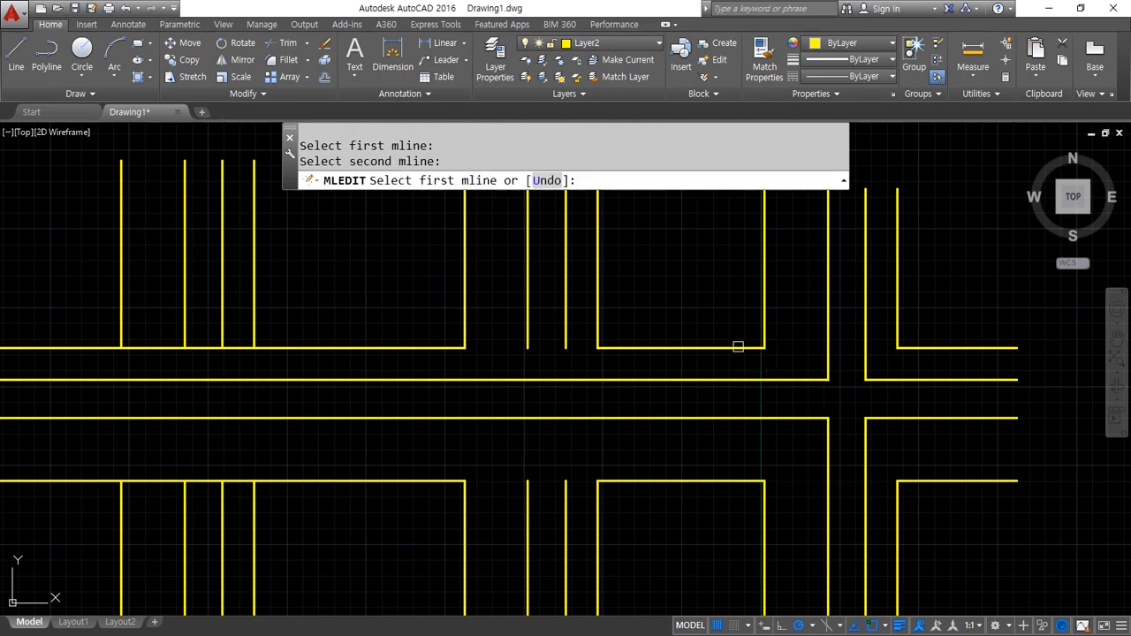
pyautogui.moveTo(745, 375); pyautogui.dragTo(771, 374, button='middle')
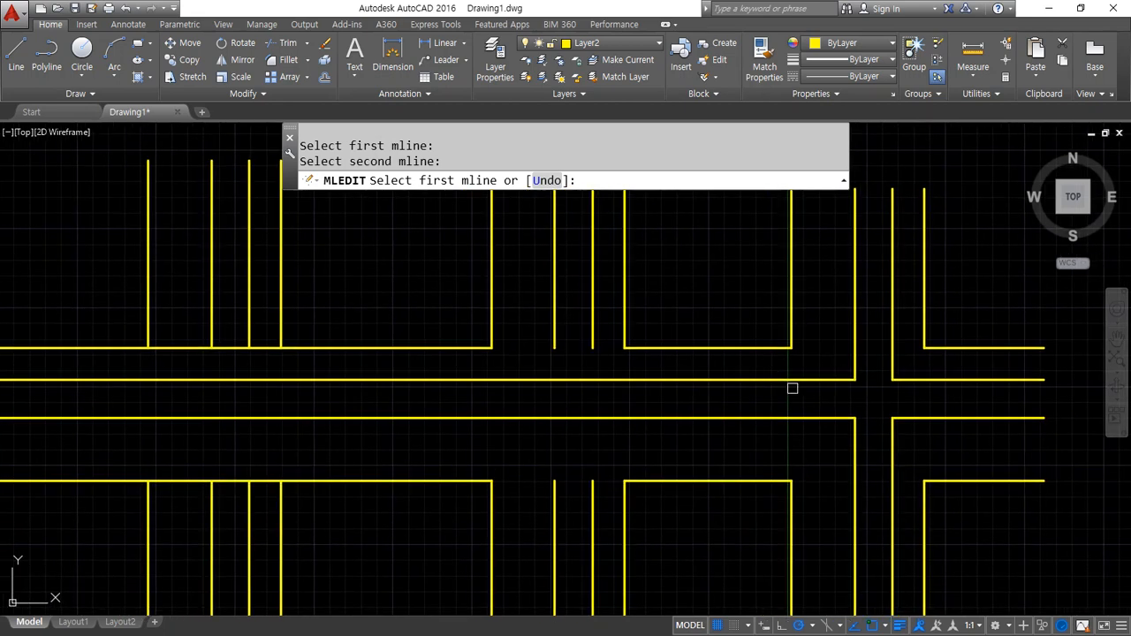
pyautogui.moveTo(909, 452)
pyautogui.mouseDown()
pyautogui.moveTo(830, 367)
pyautogui.moveTo(912, 449)
pyautogui.mouseUp()
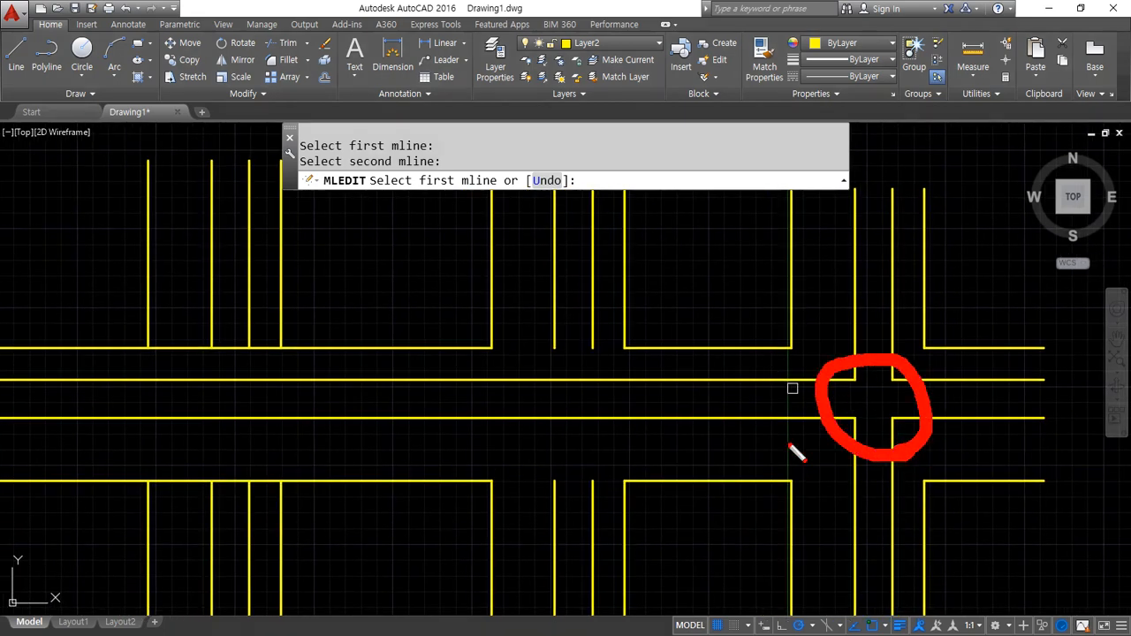
pyautogui.press('Escape')
pyautogui.moveTo(269, 400)
pyautogui.mouseDown()
pyautogui.moveTo(147, 330)
pyautogui.moveTo(308, 394)
pyautogui.moveTo(290, 409)
pyautogui.mouseUp()
pyautogui.moveTo(617, 388)
pyautogui.mouseDown()
pyautogui.moveTo(473, 310)
pyautogui.moveTo(622, 385)
pyautogui.mouseUp()
pyautogui.moveTo(923, 466)
pyautogui.mouseDown()
pyautogui.moveTo(782, 497)
pyautogui.moveTo(979, 372)
pyautogui.moveTo(883, 470)
pyautogui.mouseUp()
pyautogui.press('Escape')
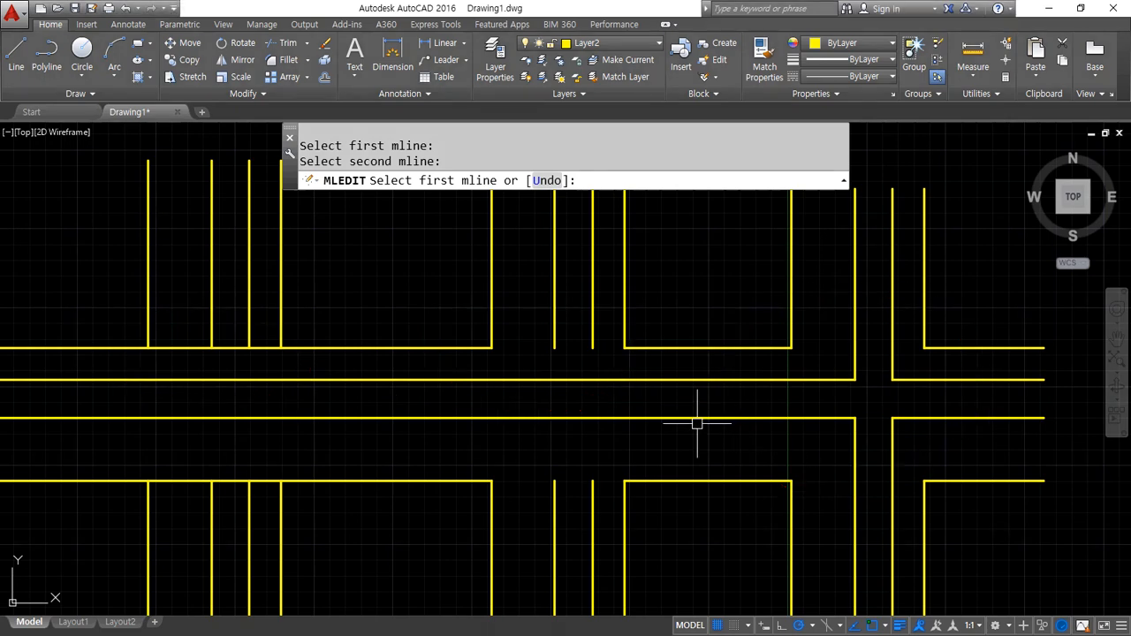
# - Leave the multiline edit and undo the Closed Cross, Open Cross and Merged Cross edits on the three crossings
pyautogui.press('Escape')
pyautogui.press('Escape')
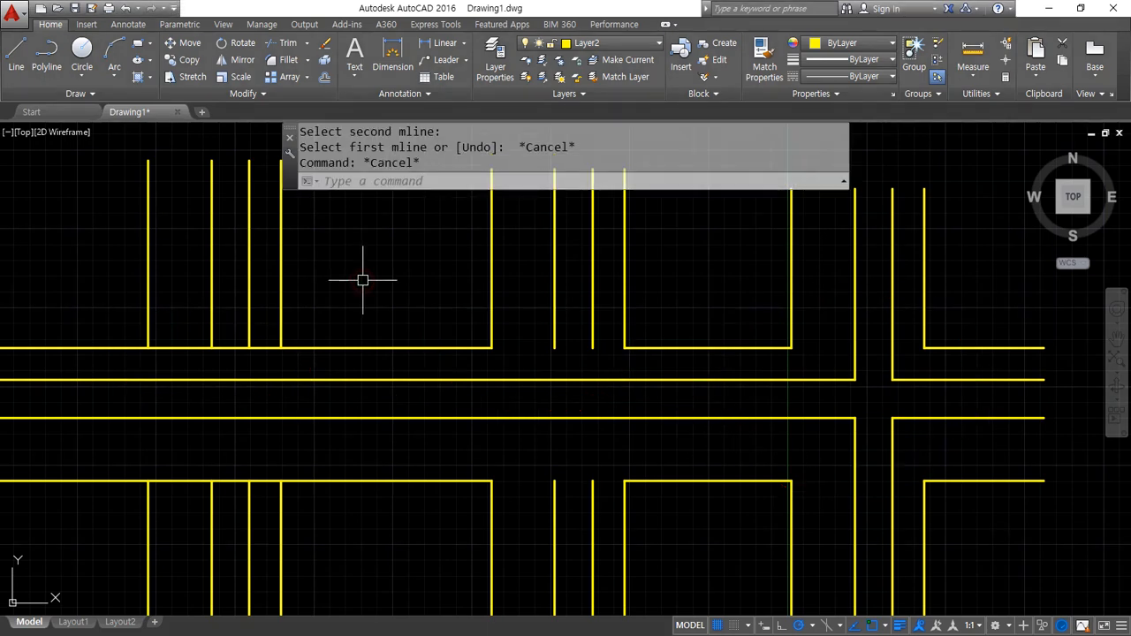
pyautogui.hotkey('ctrl', 'z')
pyautogui.hotkey('ctrl', 'z')
pyautogui.hotkey('ctrl', 'z')
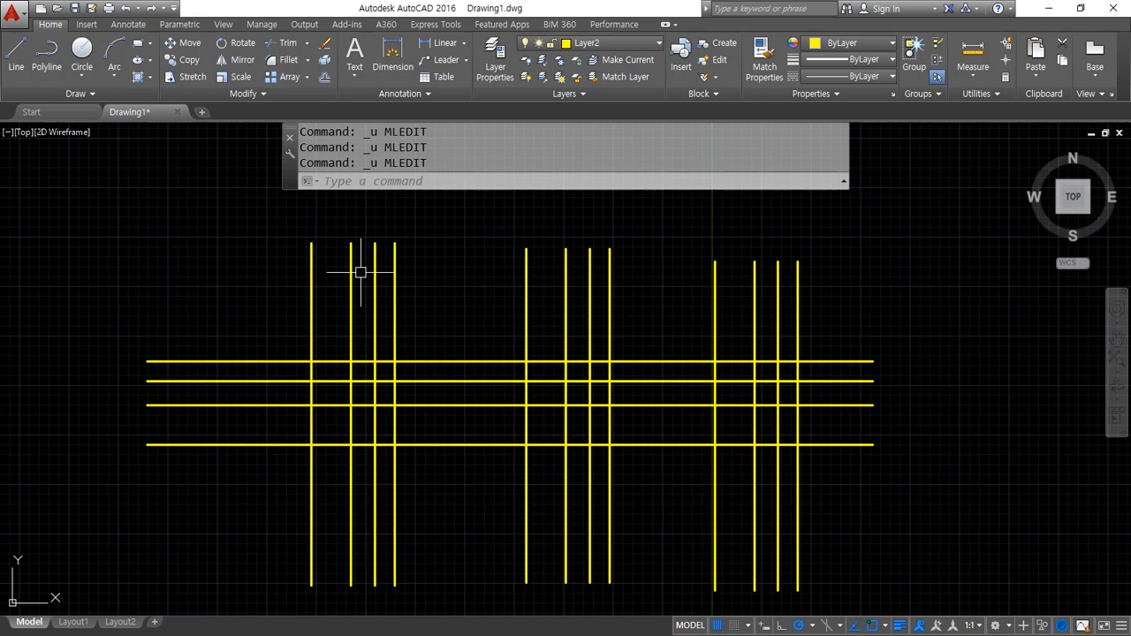
pyautogui.write('mlstyle')
pyautogui.press('Return')
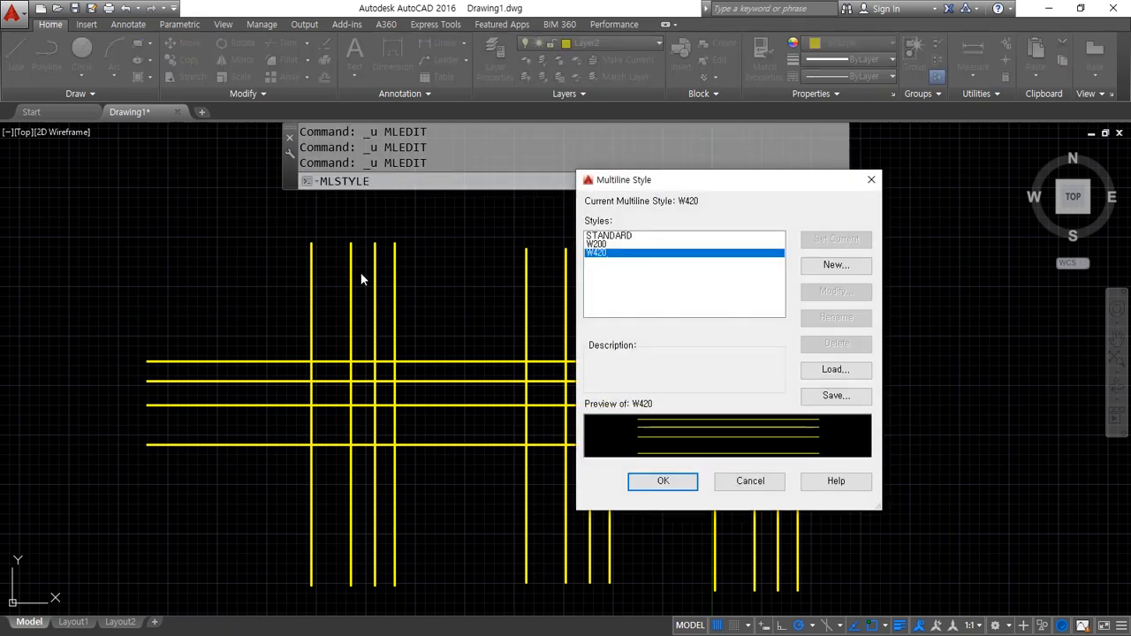
pyautogui.press('Escape')
pyautogui.press('Escape')
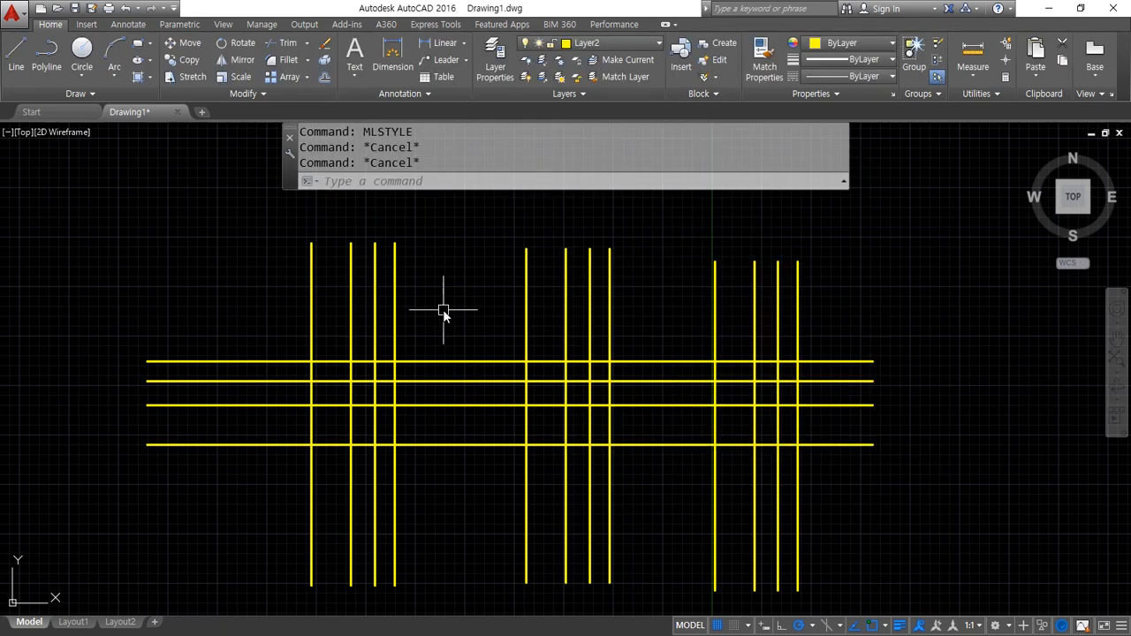
# - Start the Closed Tee multiline edit with MLEDIT
pyautogui.write('mledit')
pyautogui.press('Return')
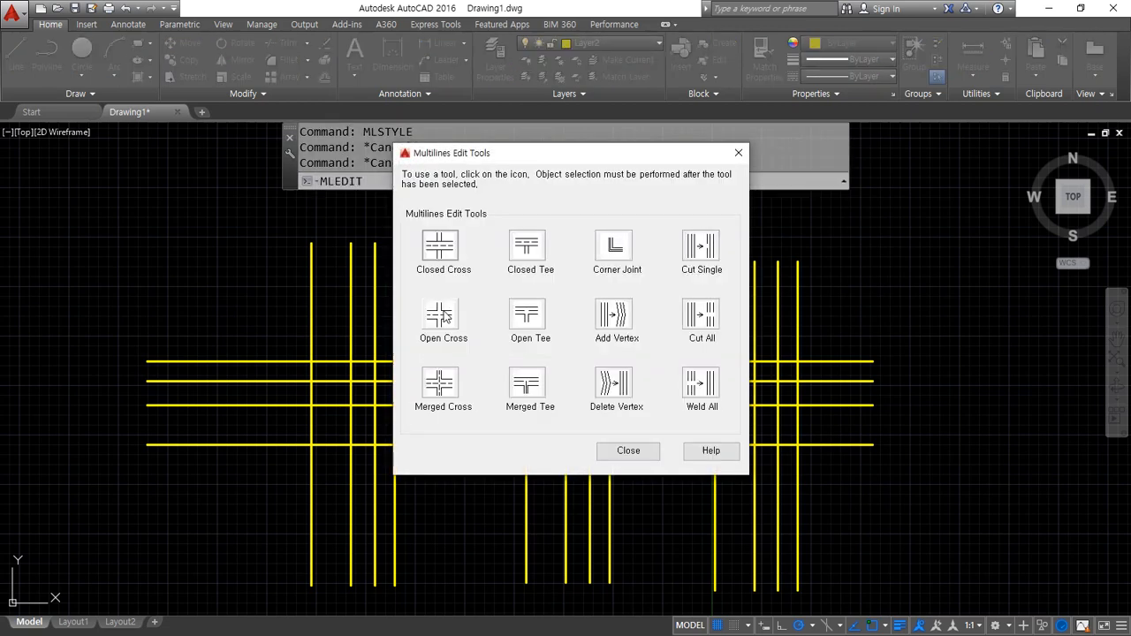
pyautogui.click(526, 248)
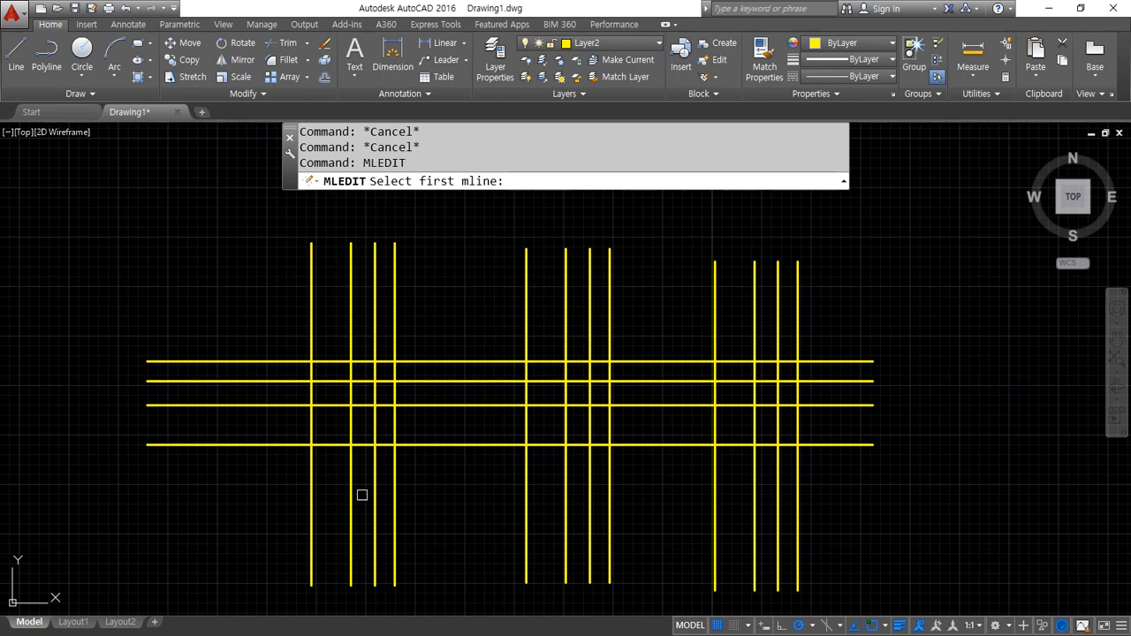
pyautogui.moveTo(177, 388); pyautogui.dragTo(493, 389)
pyautogui.moveTo(348, 390); pyautogui.dragTo(347, 633)
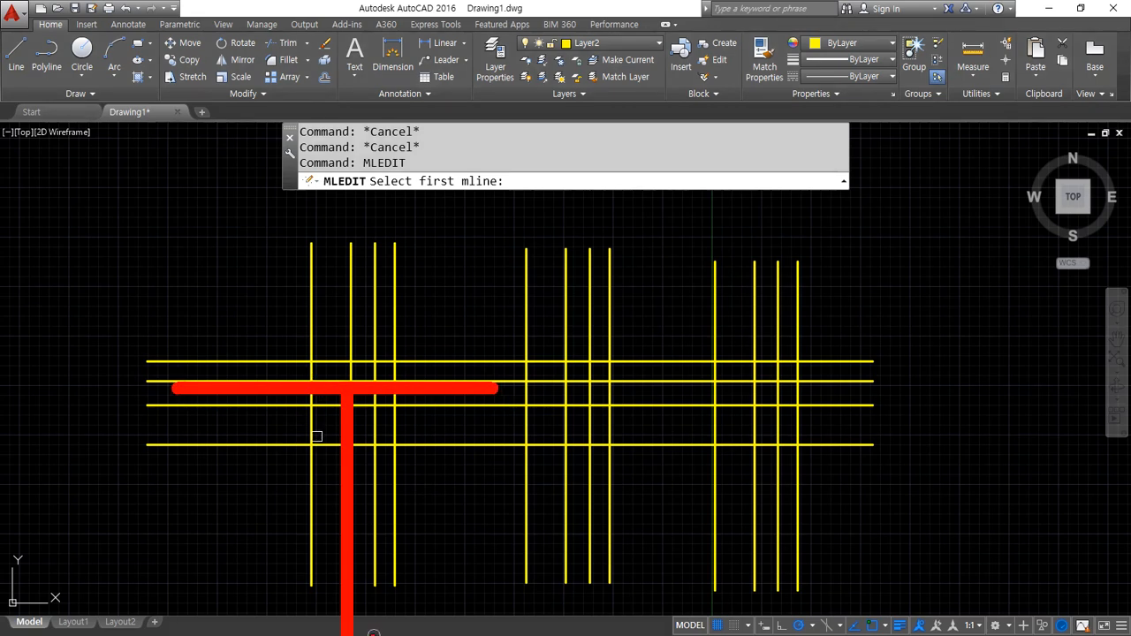
pyautogui.moveTo(354, 574)
pyautogui.mouseDown()
pyautogui.moveTo(373, 535)
pyautogui.moveTo(352, 563)
pyautogui.mouseUp()
pyautogui.press('e')
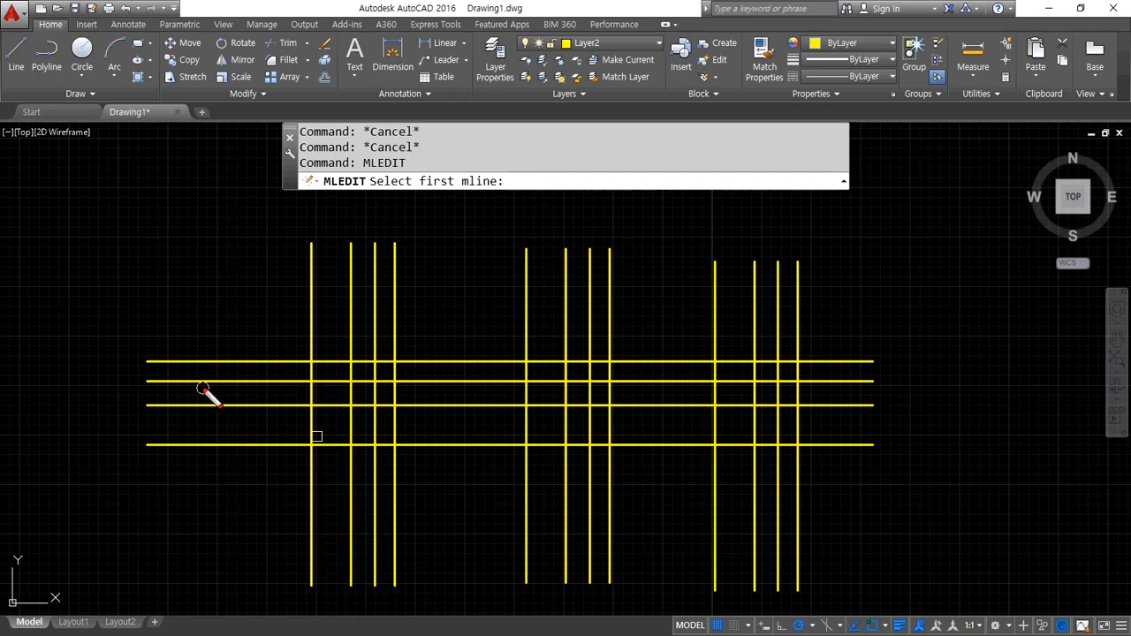
pyautogui.moveTo(354, 228); pyautogui.dragTo(354, 383)
pyautogui.moveTo(151, 393); pyautogui.dragTo(684, 388)
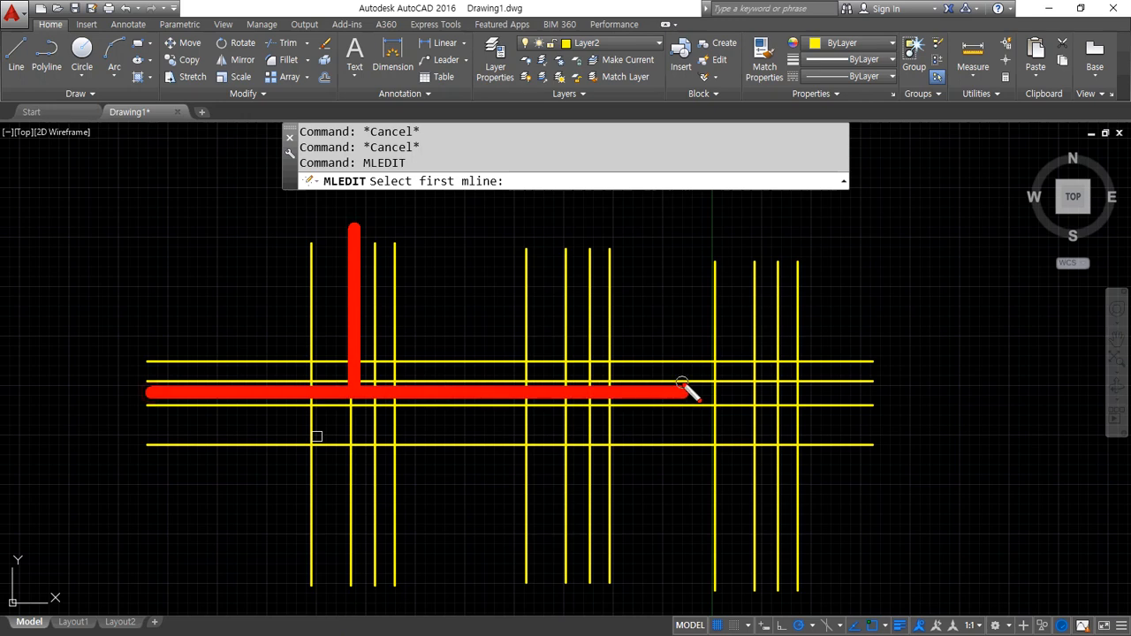
# - Apply Closed Tee to the left crossing, picking the vertical multiline's lower part first and the horizontal multiline second
pyautogui.moveTo(384, 287); pyautogui.dragTo(368, 307)
pyautogui.press('Escape')
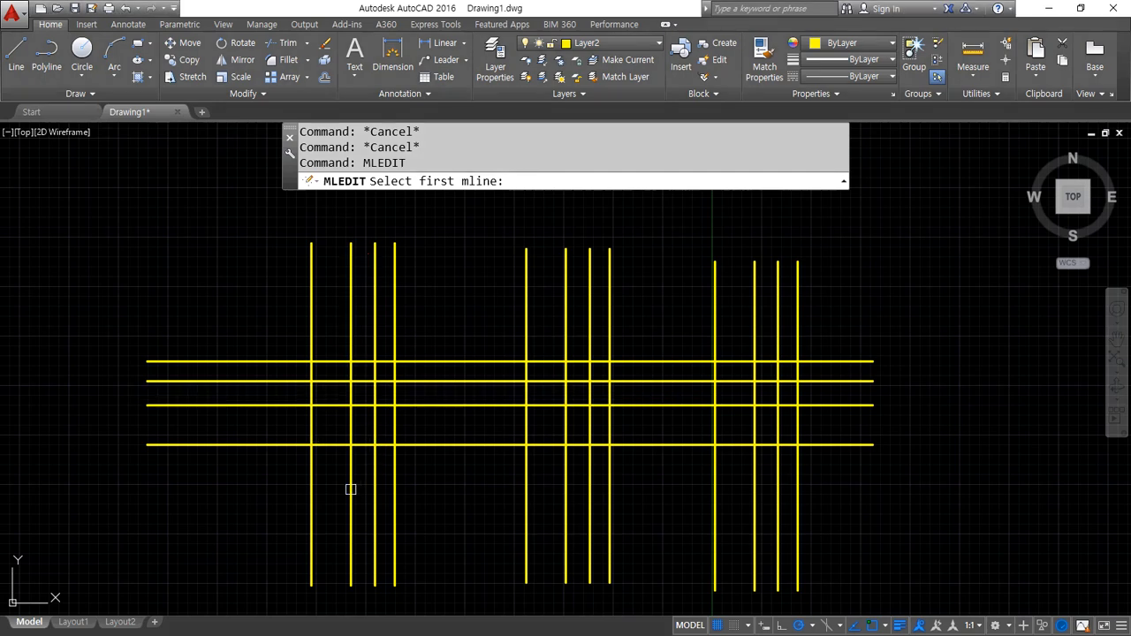
pyautogui.click(351, 488)
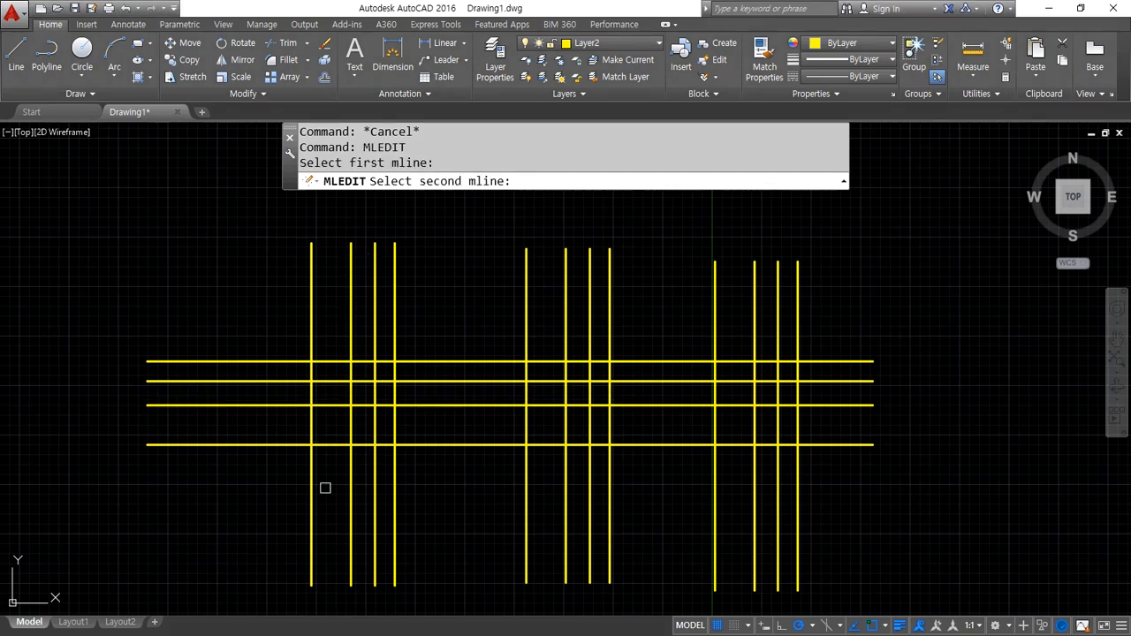
pyautogui.click(265, 443)
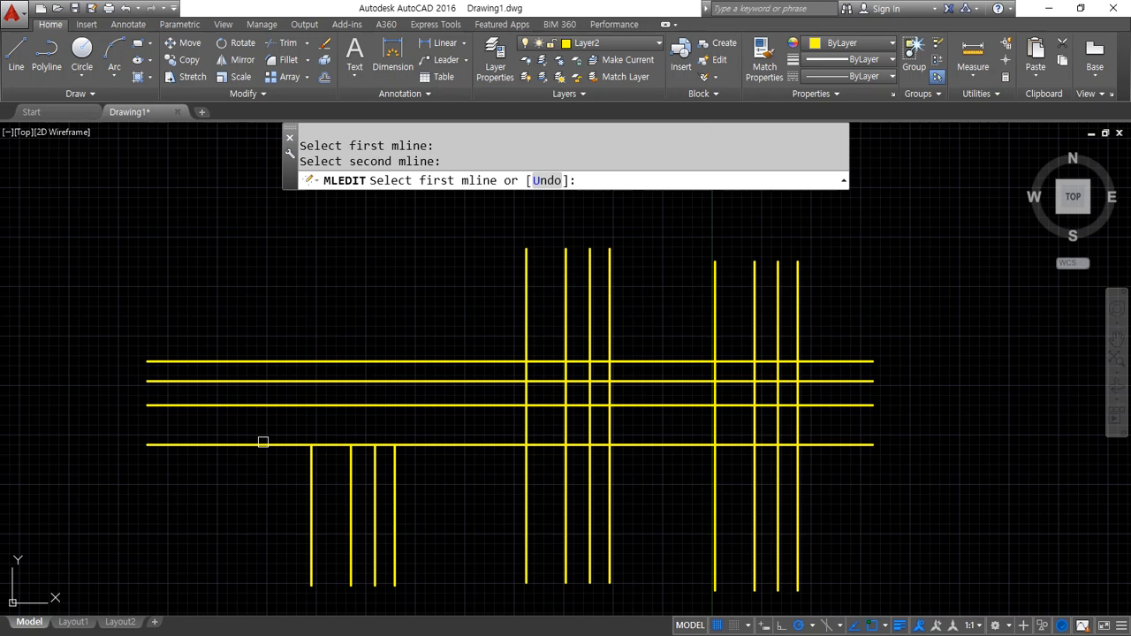
pyautogui.moveTo(376, 522)
pyautogui.mouseDown()
pyautogui.moveTo(373, 512)
pyautogui.moveTo(389, 530)
pyautogui.mouseUp()
pyautogui.moveTo(157, 407)
pyautogui.mouseDown()
pyautogui.moveTo(189, 423)
pyautogui.moveTo(158, 384)
pyautogui.moveTo(191, 433)
pyautogui.mouseUp()
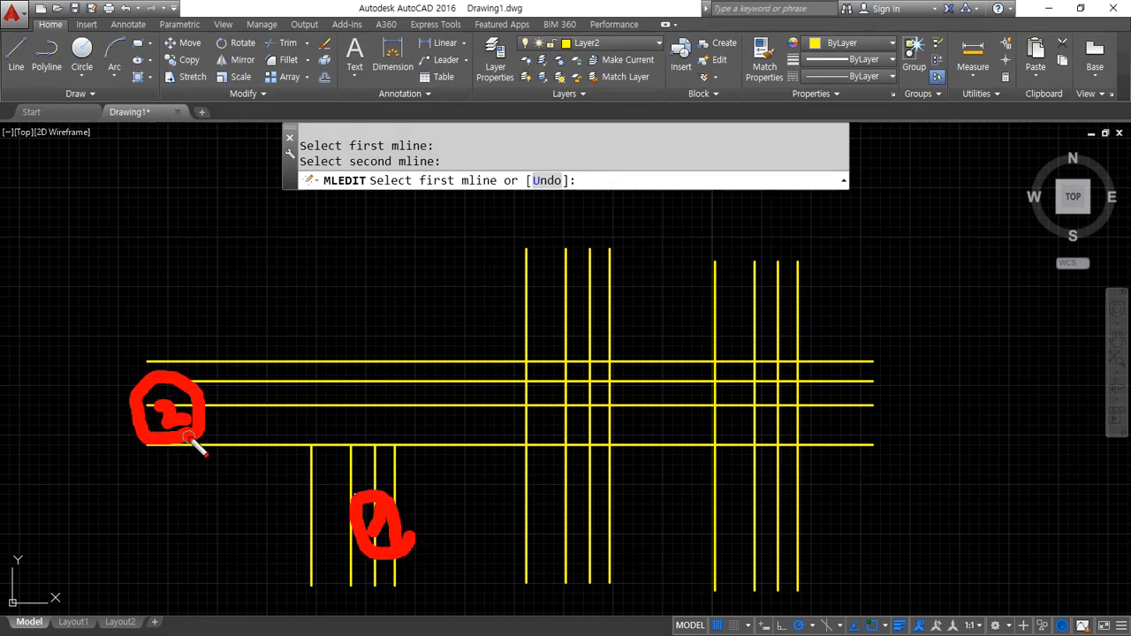
pyautogui.press('e')
pyautogui.moveTo(380, 486)
pyautogui.mouseDown()
pyautogui.moveTo(298, 483)
pyautogui.moveTo(351, 422)
pyautogui.moveTo(416, 462)
pyautogui.moveTo(362, 487)
pyautogui.mouseUp()
pyautogui.press('Escape')
pyautogui.press('Return')
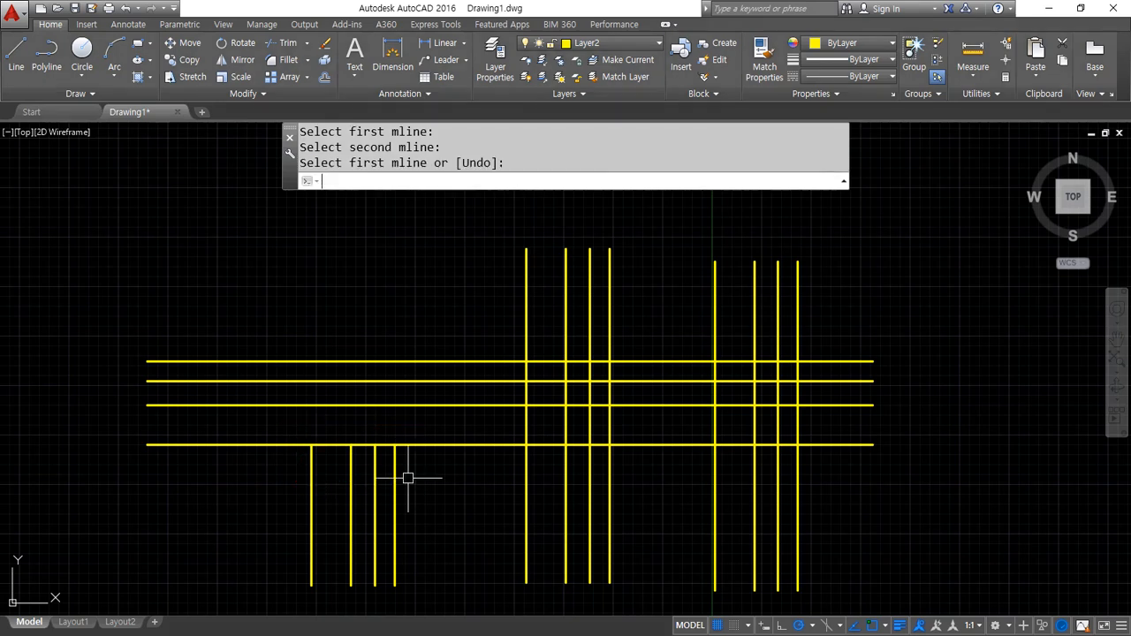
# - Apply Open Tee to the middle crossing, picking the vertical multiline's upper part first and the horizontal multiline second
pyautogui.press('Return')
pyautogui.click(523, 315)
pyautogui.click(526, 305)
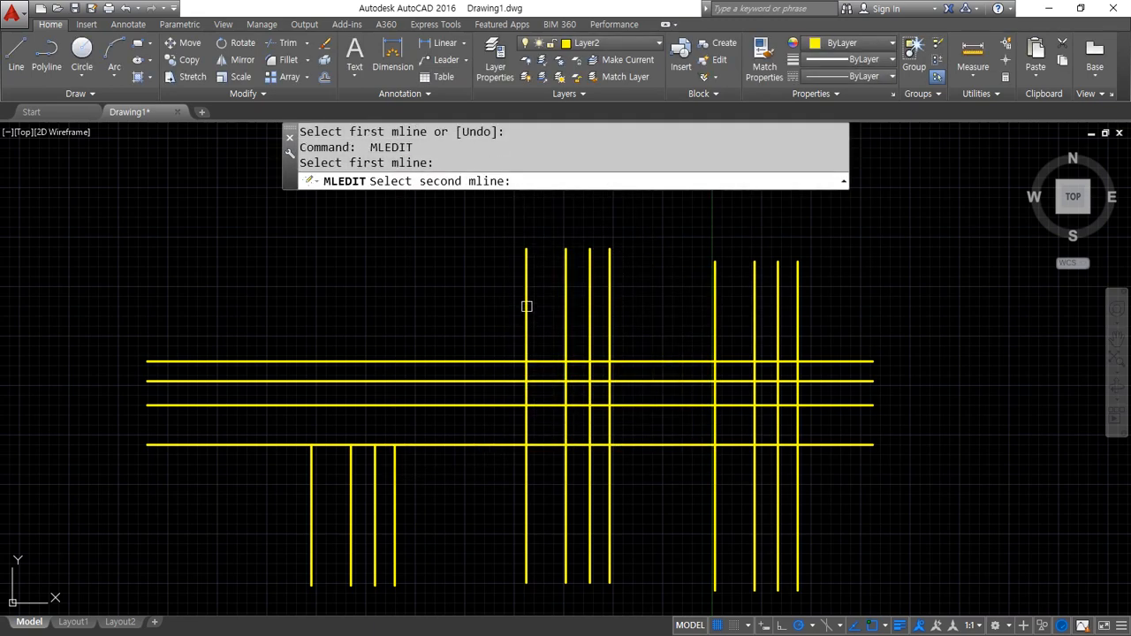
pyautogui.click(477, 406)
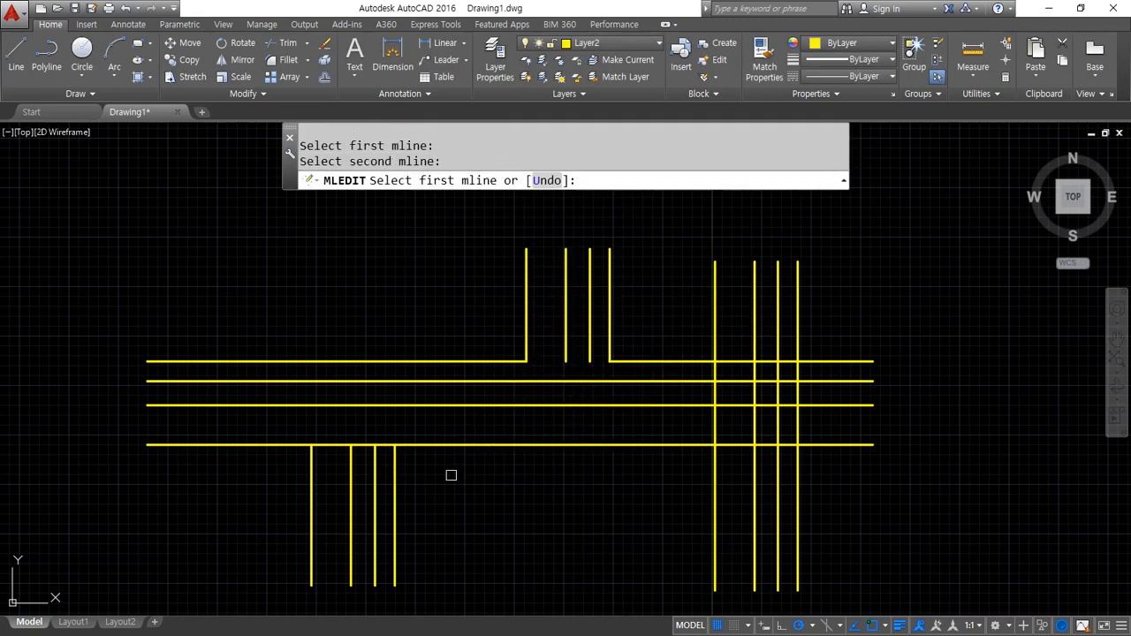
pyautogui.press('Return')
pyautogui.moveTo(600, 311)
pyautogui.mouseDown()
pyautogui.moveTo(575, 328)
pyautogui.moveTo(626, 298)
pyautogui.moveTo(600, 323)
pyautogui.mouseUp()
# - Apply Merged Tee to the right crossing, picking the vertical multiline's lower part first and the horizontal multiline second
pyautogui.press('Return')
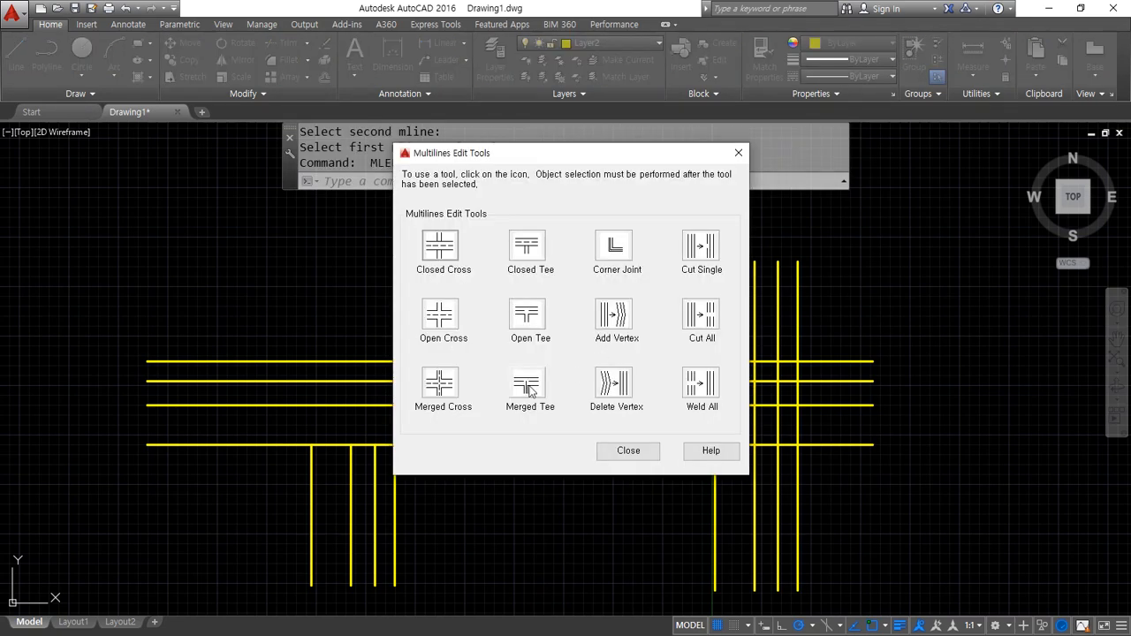
pyautogui.click(526, 382)
pyautogui.click(715, 477)
pyautogui.click(693, 445)
pyautogui.moveTo(807, 476)
pyautogui.mouseDown()
pyautogui.moveTo(729, 500)
pyautogui.moveTo(875, 413)
pyautogui.moveTo(742, 507)
pyautogui.mouseUp()
pyautogui.press('Escape')
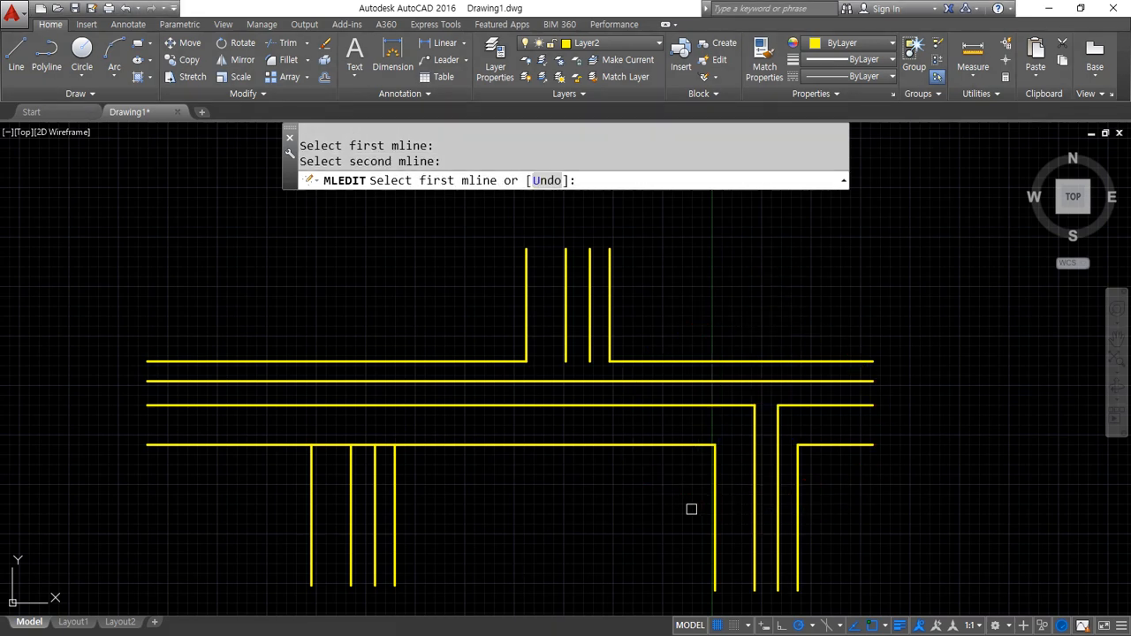
pyautogui.press('Escape')
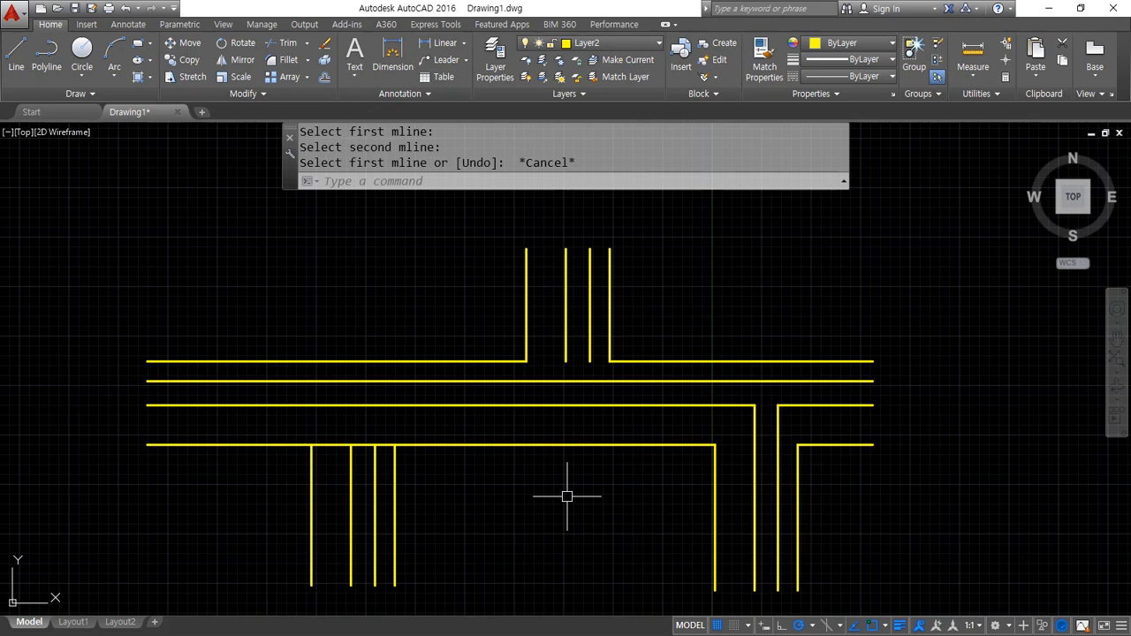
# - Undo the Closed Tee, Open Tee and Merged Tee edits on the three crossings
pyautogui.click(302, 285)
pyautogui.hotkey('ctrl', 'z')
pyautogui.hotkey('ctrl', 'z')
pyautogui.hotkey('ctrl', 'z')
pyautogui.click(972, 583)
pyautogui.click(249, 491)
pyautogui.write('e')
pyautogui.press('Return')
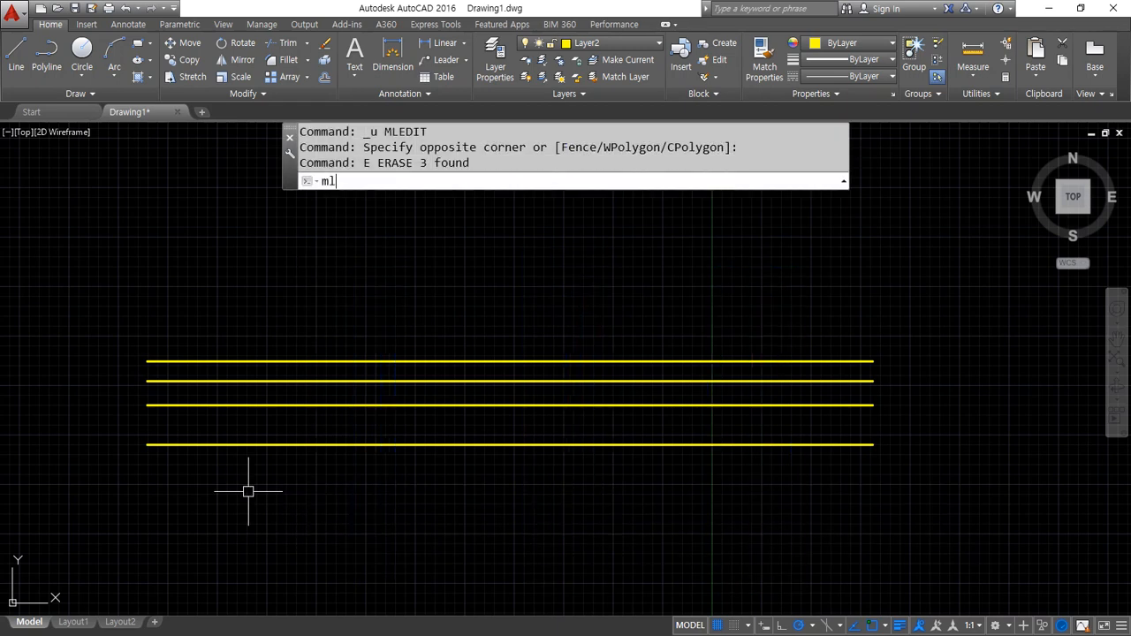
pyautogui.write('mledit')
pyautogui.press('Return')
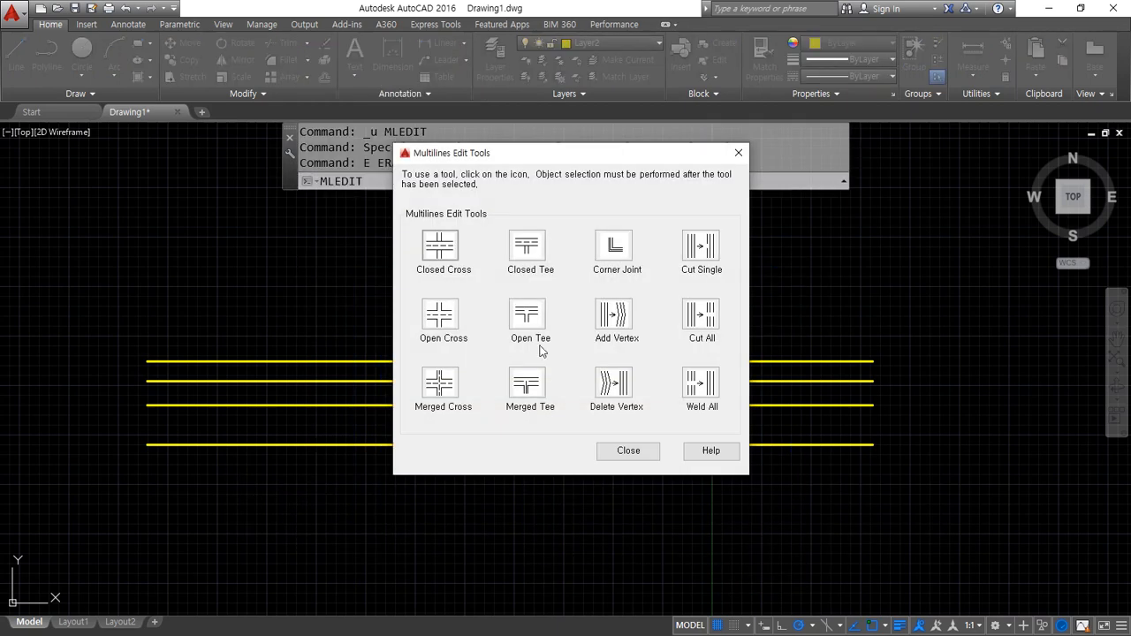
pyautogui.press('Escape')
pyautogui.hotkey('ctrl', 'z')
pyautogui.hotkey('ctrl', 'z')
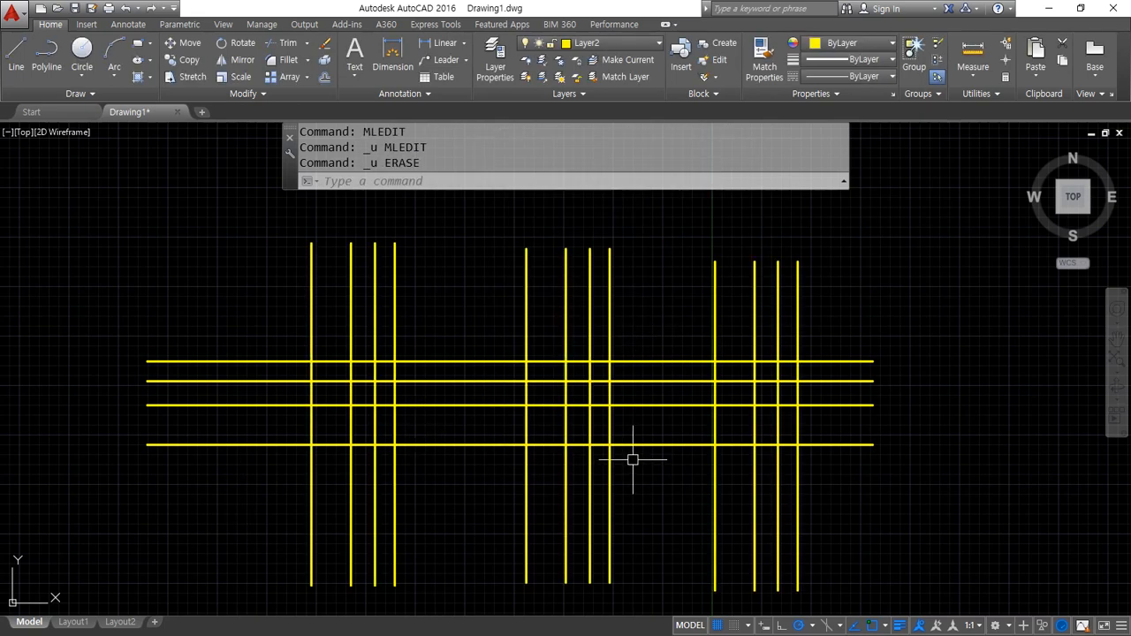
# - Apply Corner Joint to the right and left crossings, picking the horizontal multiline before each vertical's lower part, and undo both joints
pyautogui.write('mled')
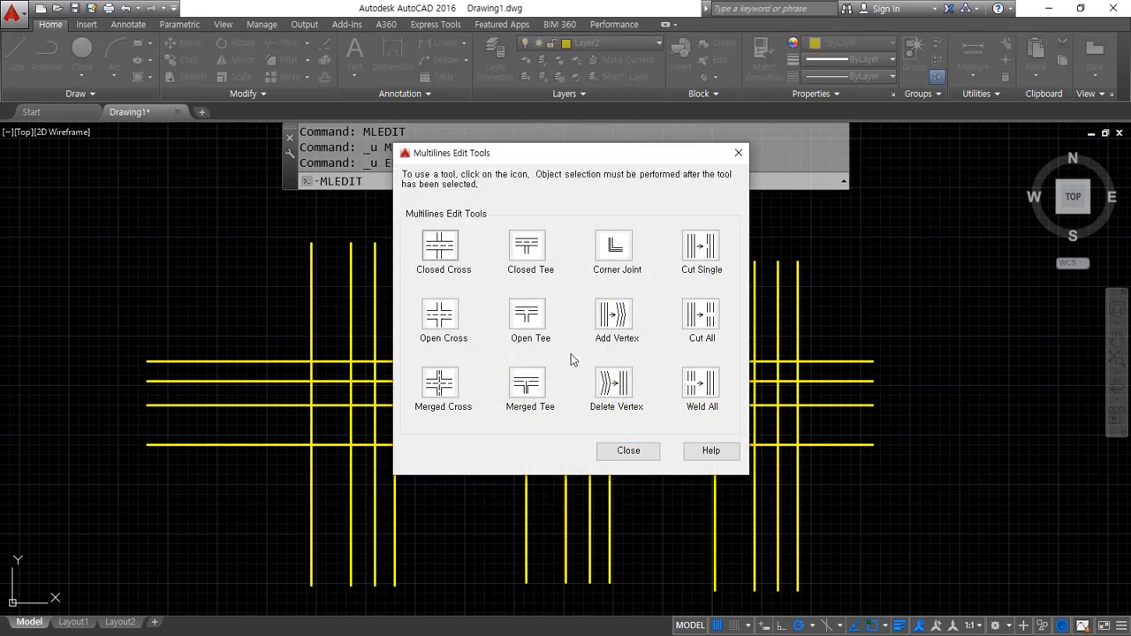
pyautogui.write('it')
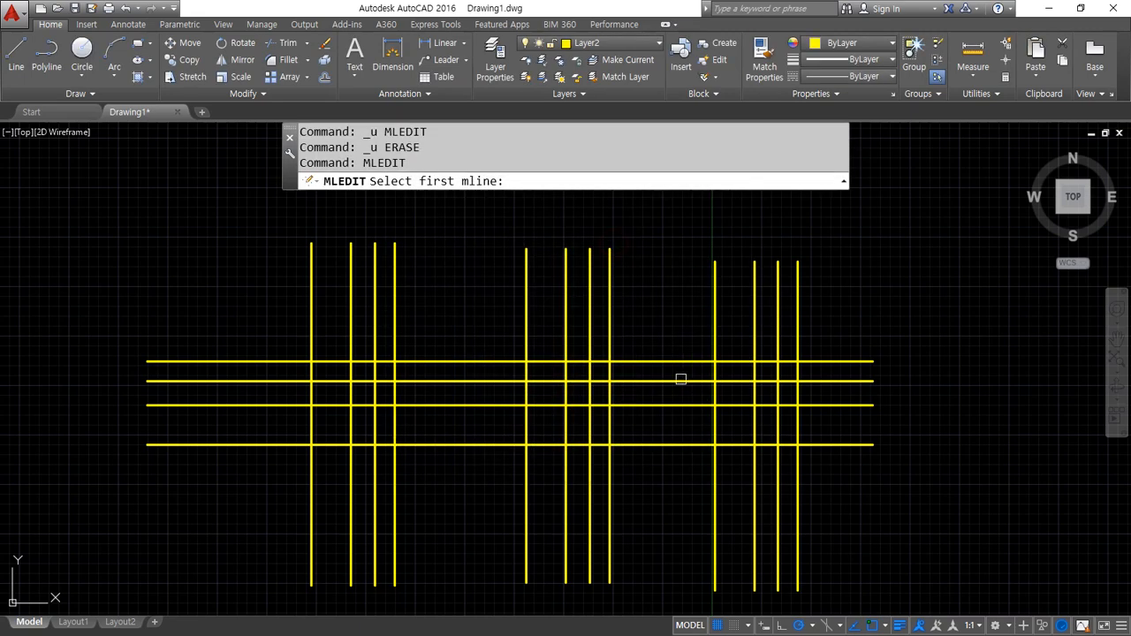
pyautogui.click(678, 385)
pyautogui.click(713, 474)
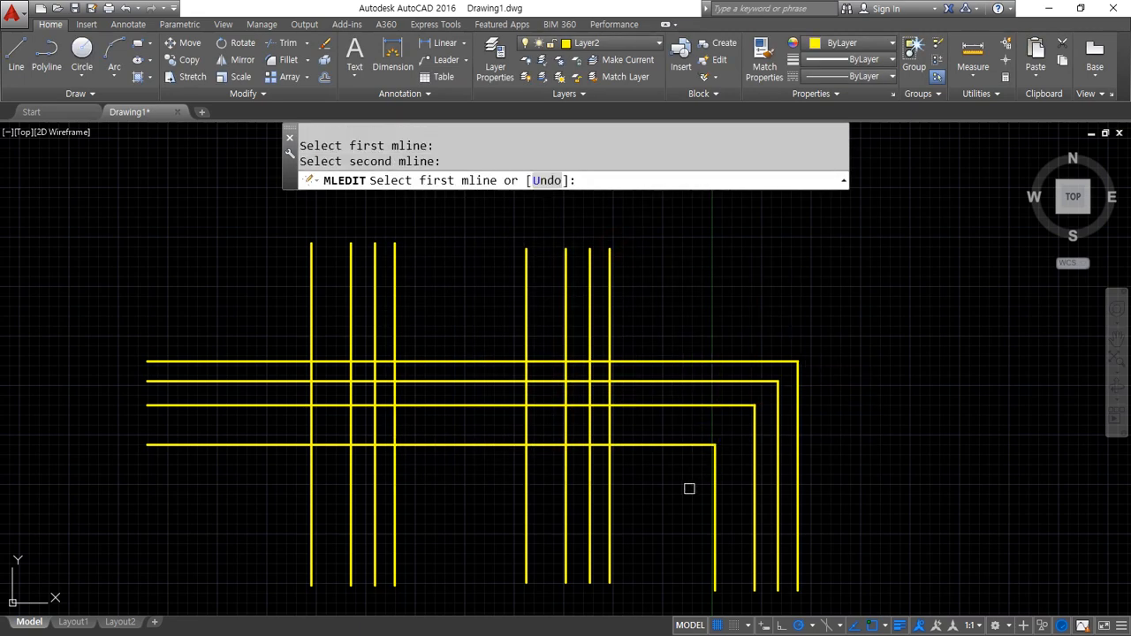
pyautogui.click(430, 401)
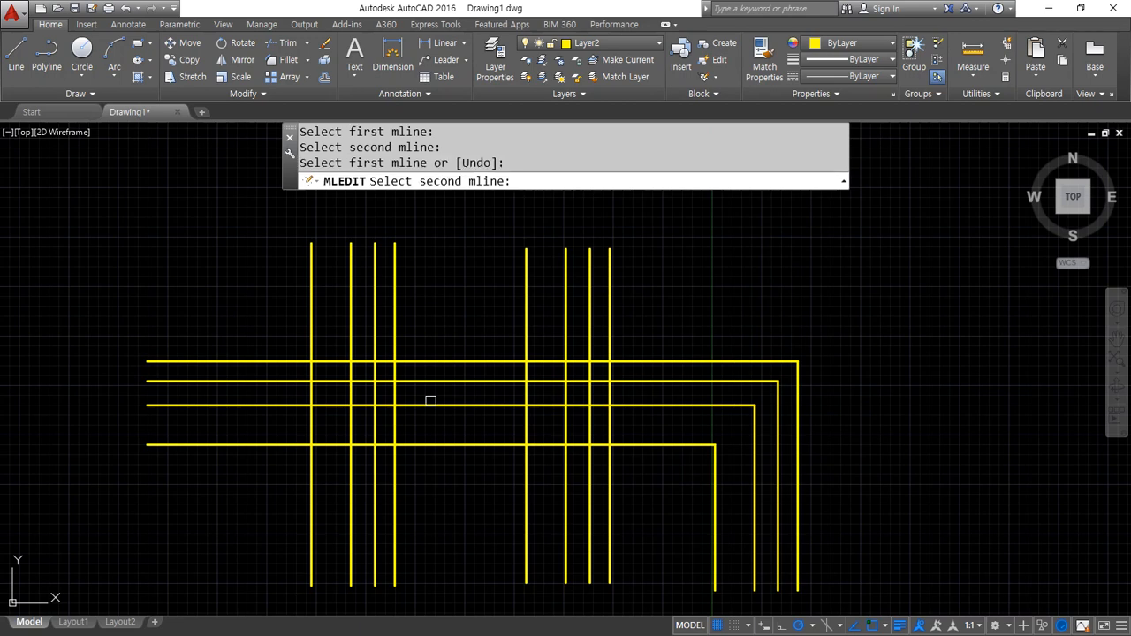
pyautogui.click(396, 474)
pyautogui.press('Return')
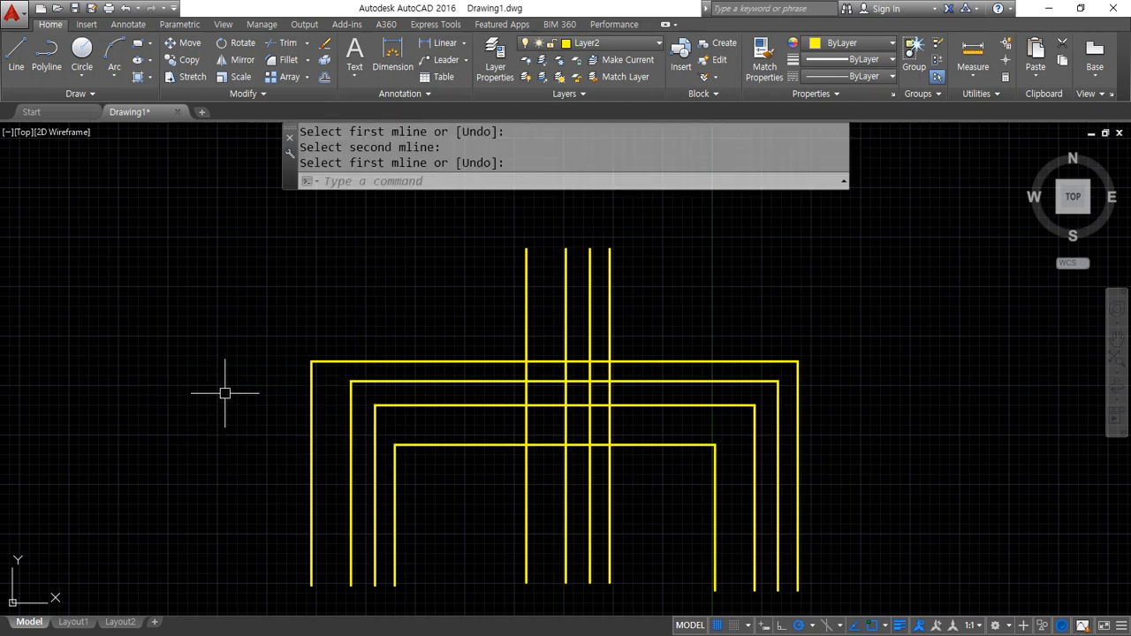
pyautogui.hotkey('ctrl', 'z')
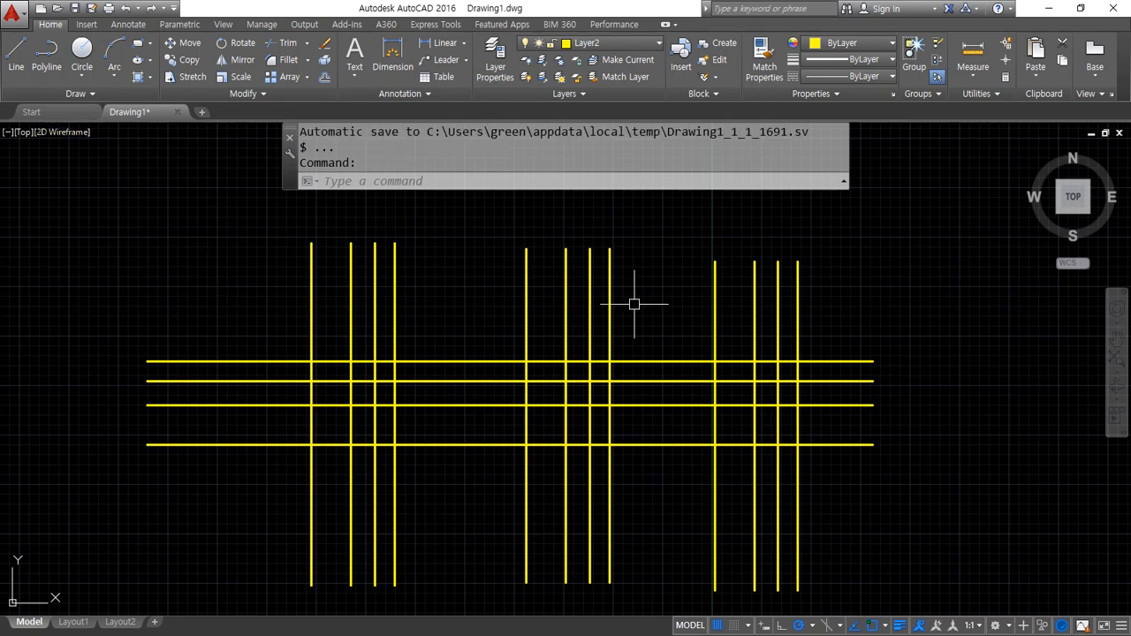
# - Use Cut Single on the horizontal multiline to open gaps in its lowest line before the left crossing and its third line between the left and middle crossings
pyautogui.write('mledit')
pyautogui.press('Return')
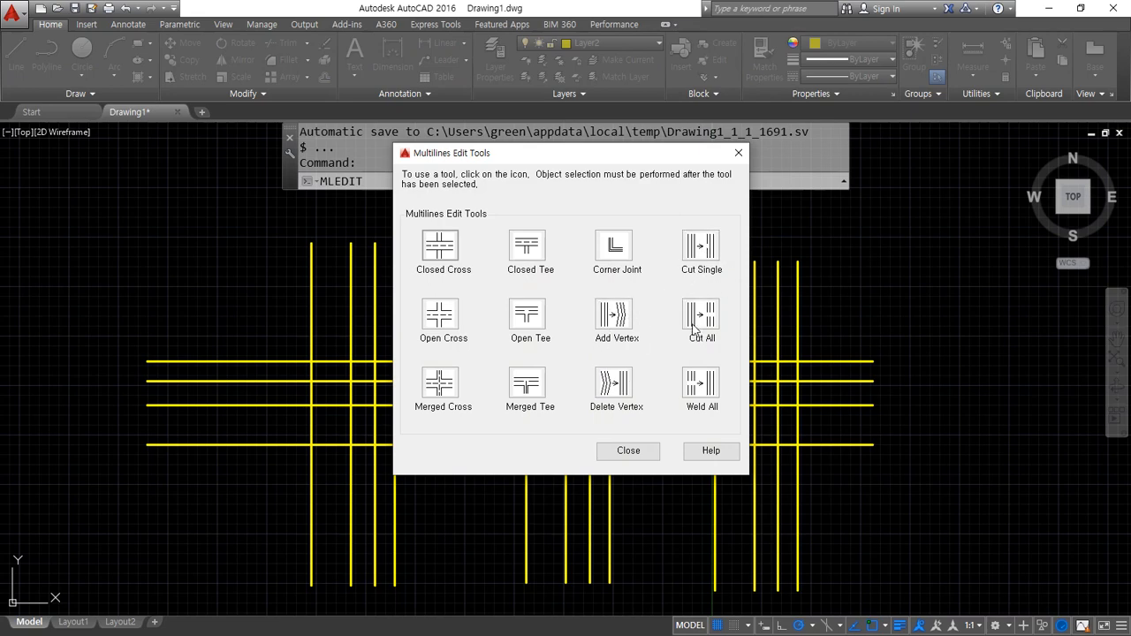
pyautogui.click(702, 247)
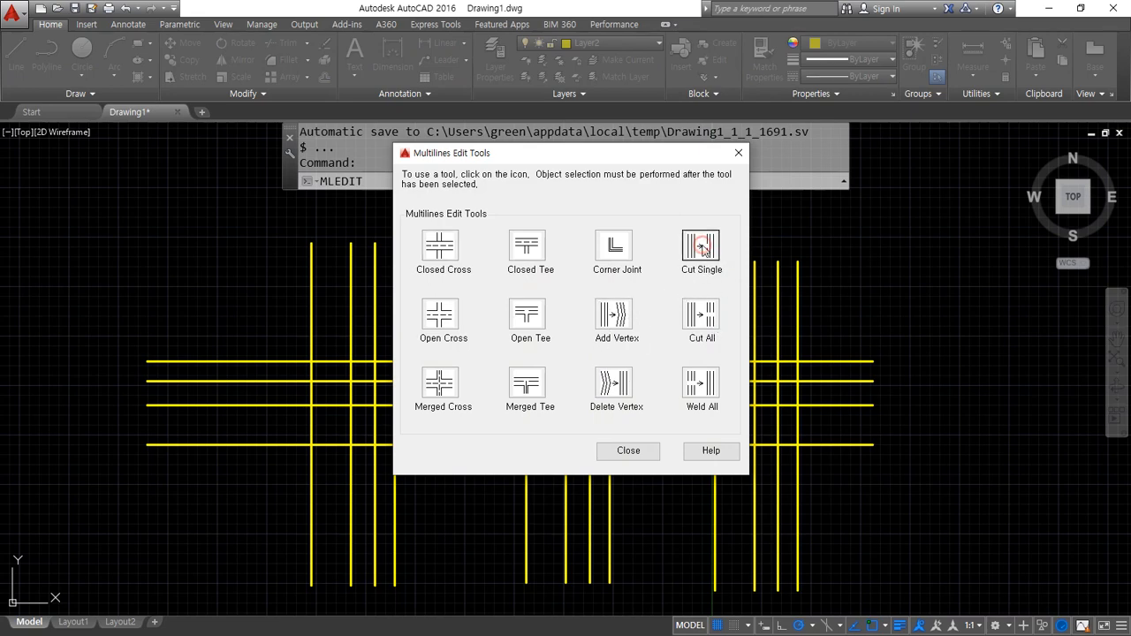
pyautogui.click(185, 445)
pyautogui.click(260, 444)
pyautogui.scroll(2, 207, 474)
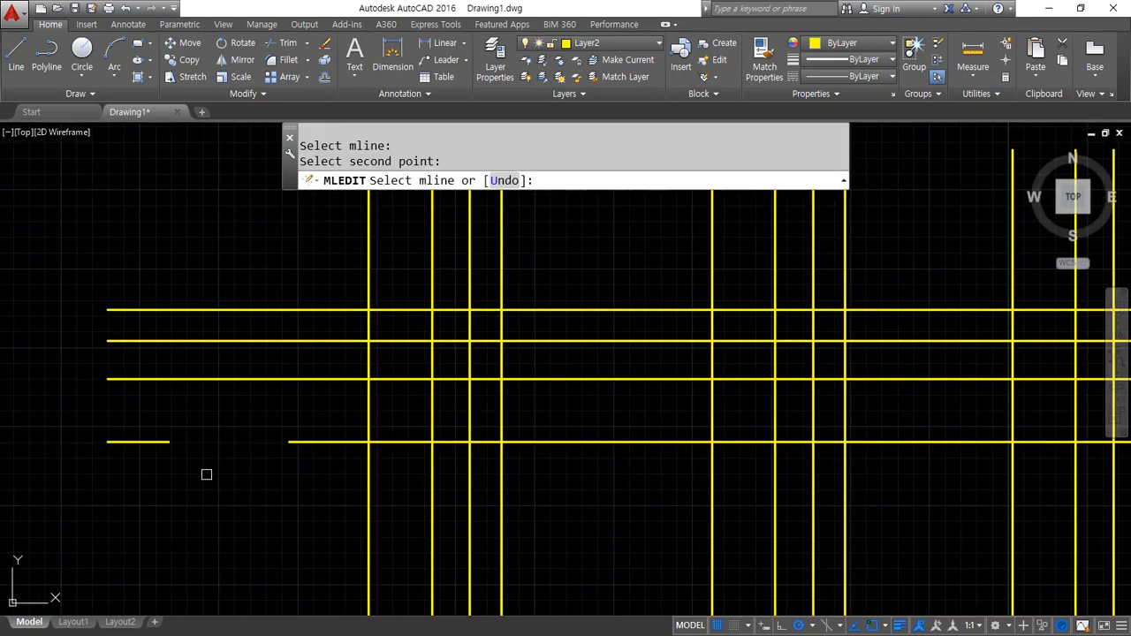
pyautogui.click(605, 378)
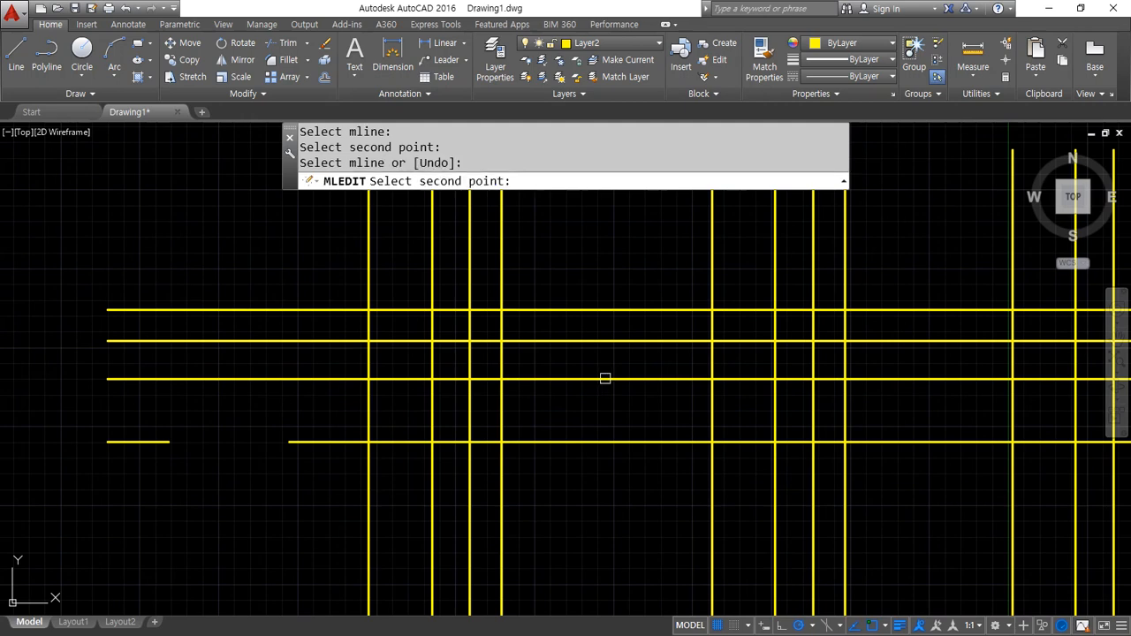
pyautogui.click(691, 378)
pyautogui.scroll(-2, 571, 578)
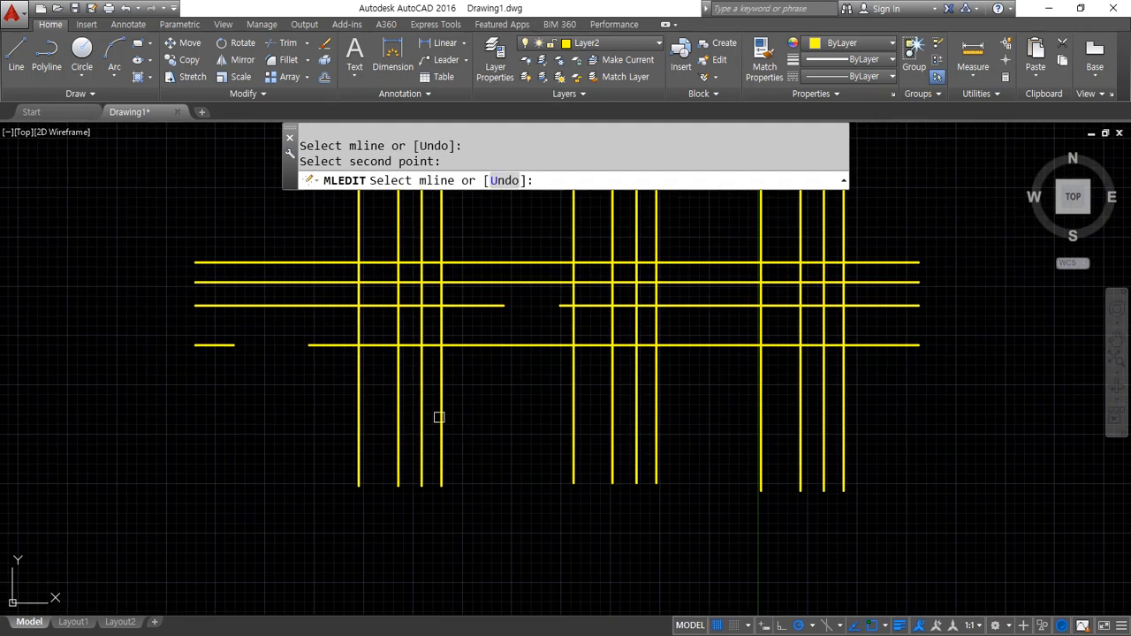
# - Cut a gap in one line of each vertical multiline below its crossing, finishing Cut Single
pyautogui.click(439, 392)
pyautogui.click(440, 467)
pyautogui.click(635, 397)
pyautogui.click(637, 453)
pyautogui.click(799, 393)
pyautogui.click(802, 448)
pyautogui.press('Return')
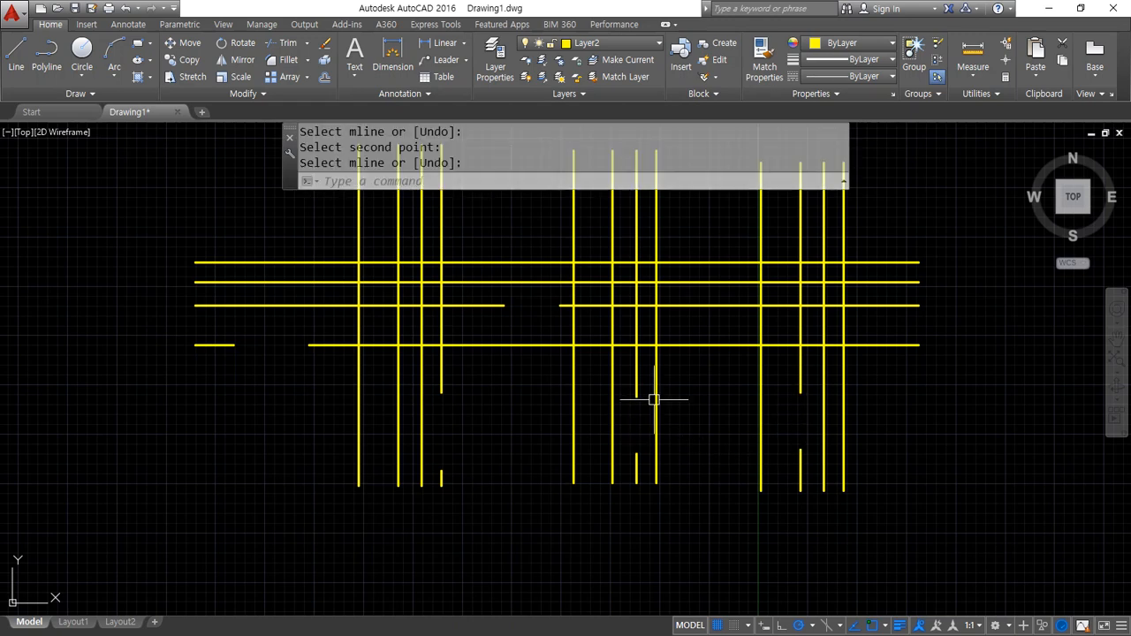
# - Use Cut All to open a gap through the whole horizontal multiline between the middle and right crossings
pyautogui.press('Return')
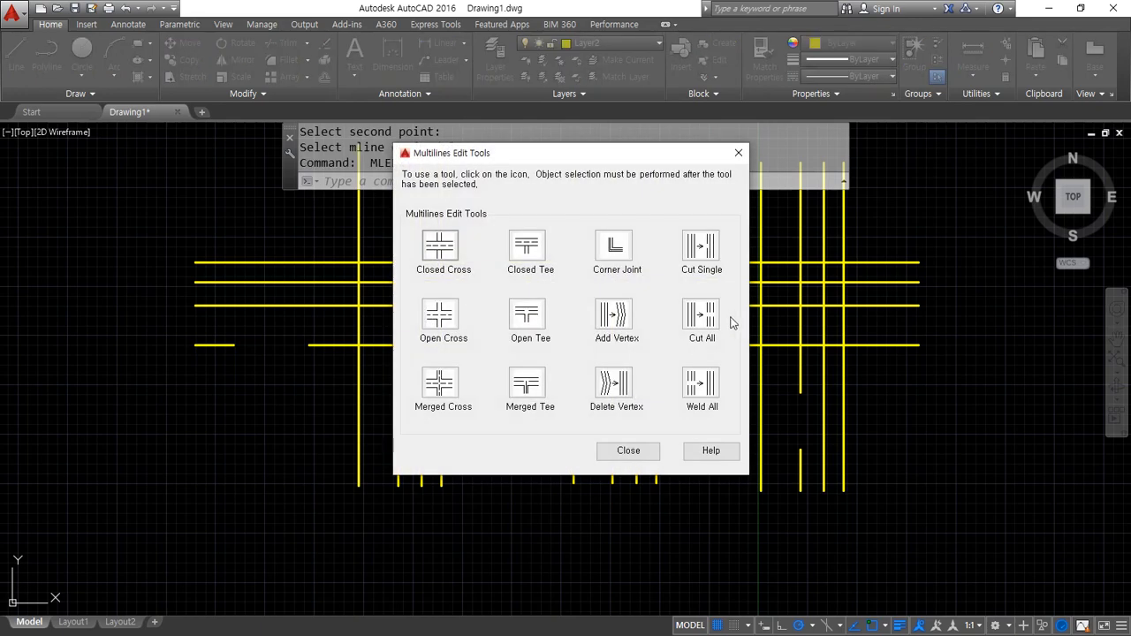
pyautogui.click(712, 318)
pyautogui.click(733, 345)
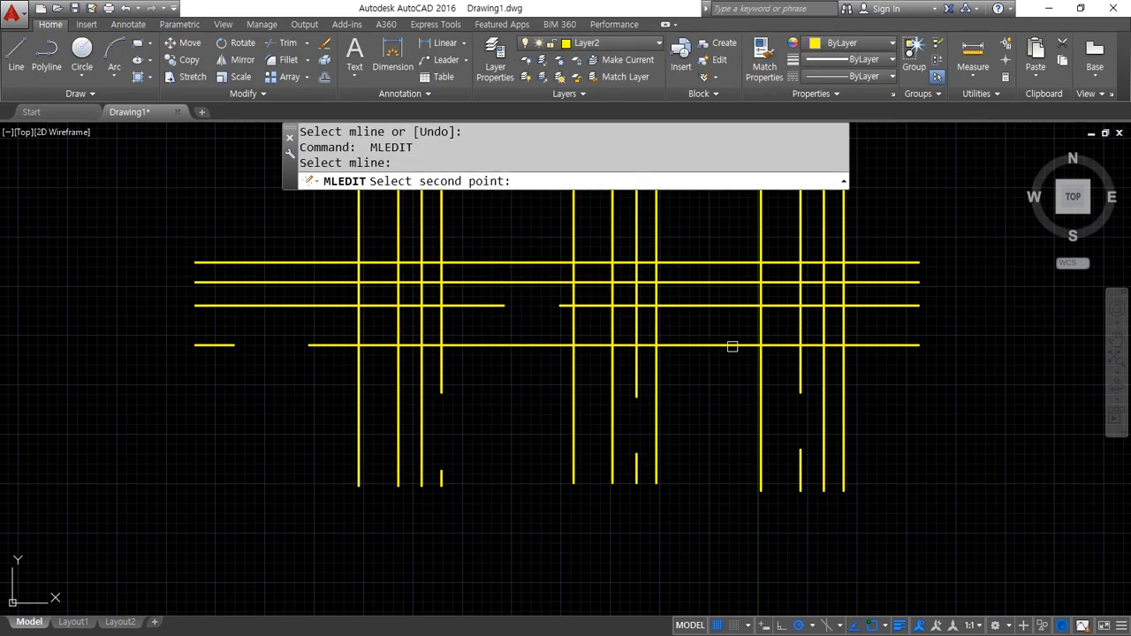
pyautogui.click(689, 347)
pyautogui.moveTo(693, 382); pyautogui.dragTo(693, 448, button='middle')
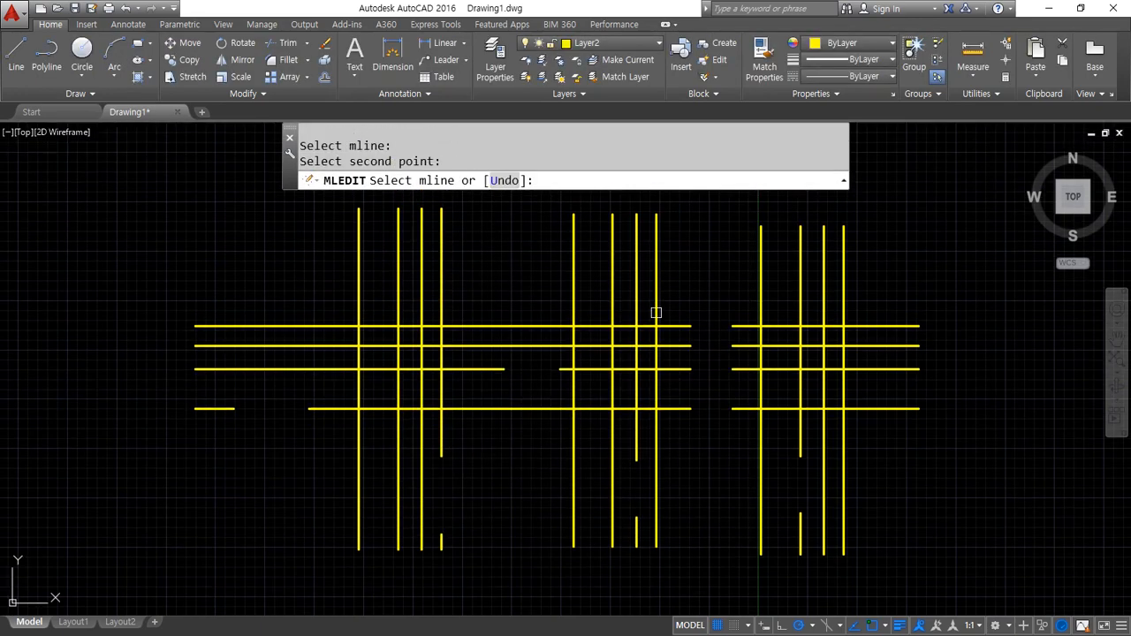
# - Cut all lines of the middle and left vertical multilines above their crossings, and of the right vertical multiline across the horizontal one
pyautogui.click(657, 284)
pyautogui.click(661, 260)
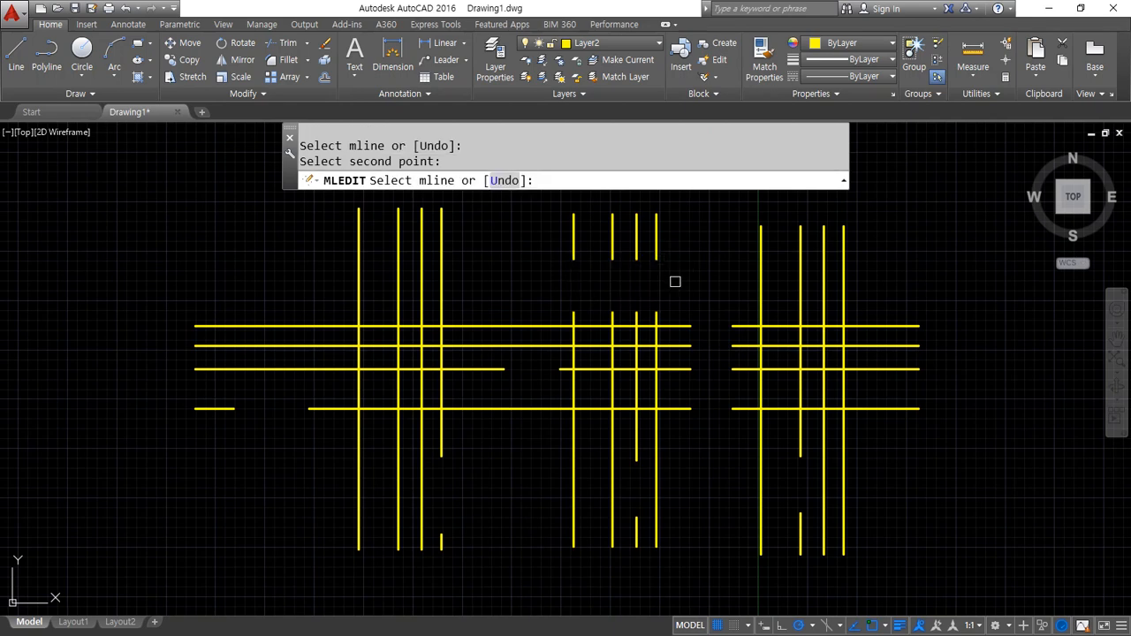
pyautogui.click(442, 302)
pyautogui.click(442, 261)
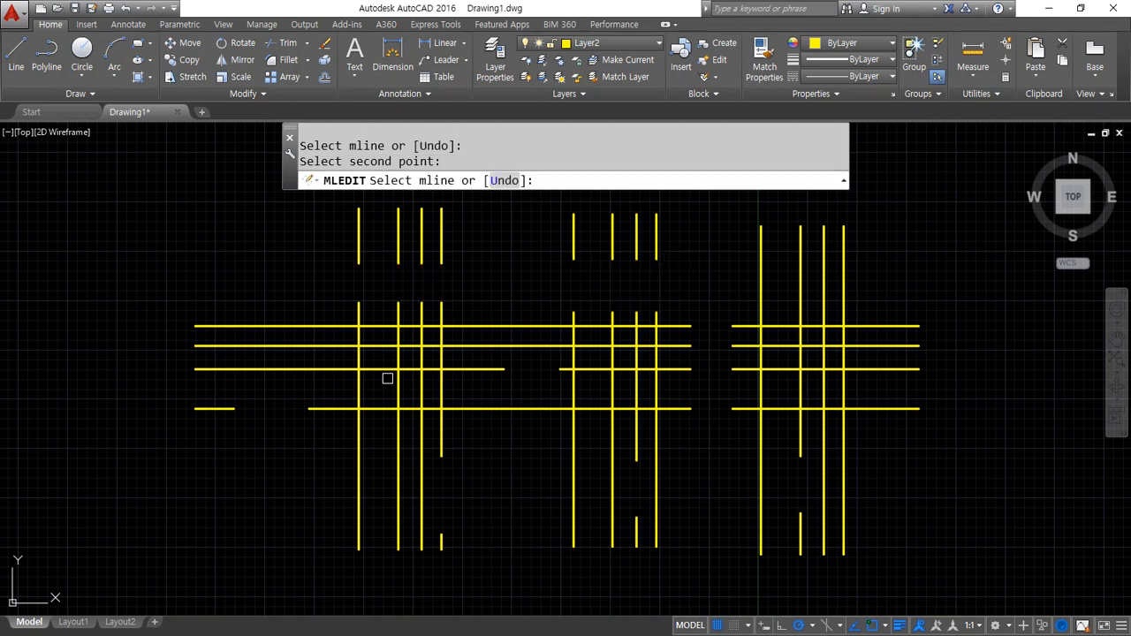
pyautogui.click(754, 348)
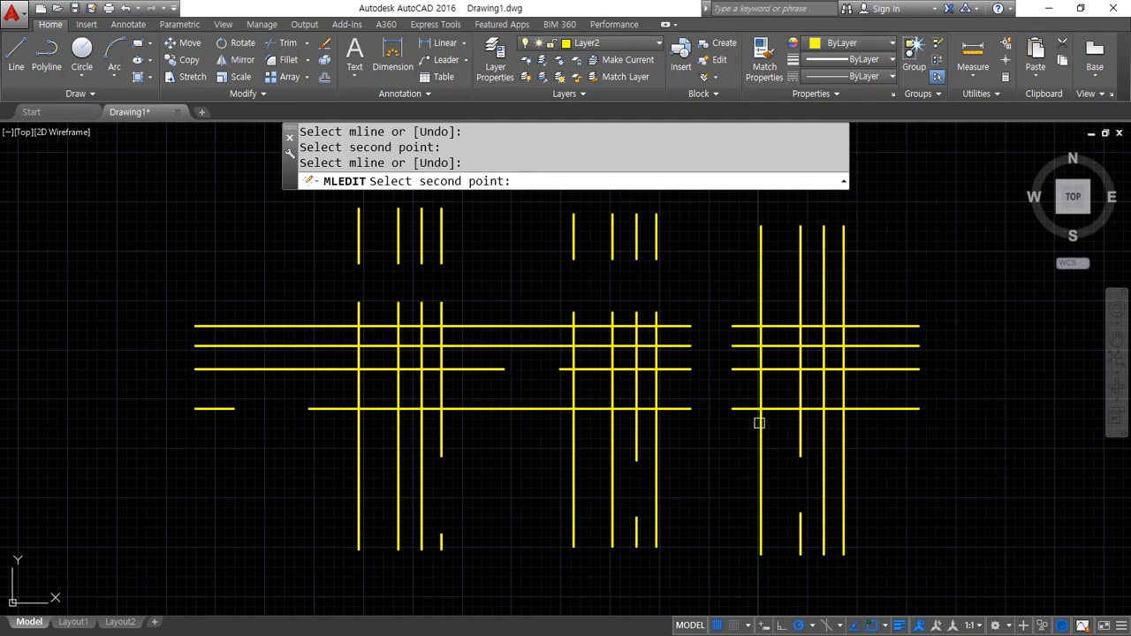
pyautogui.click(759, 423)
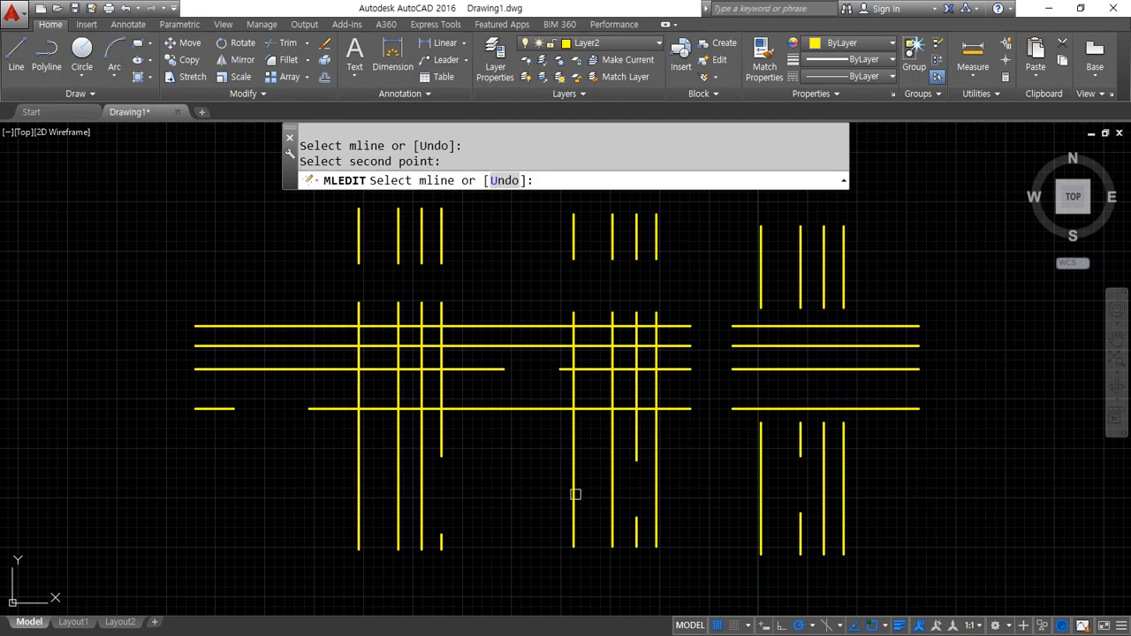
pyautogui.press('Escape')
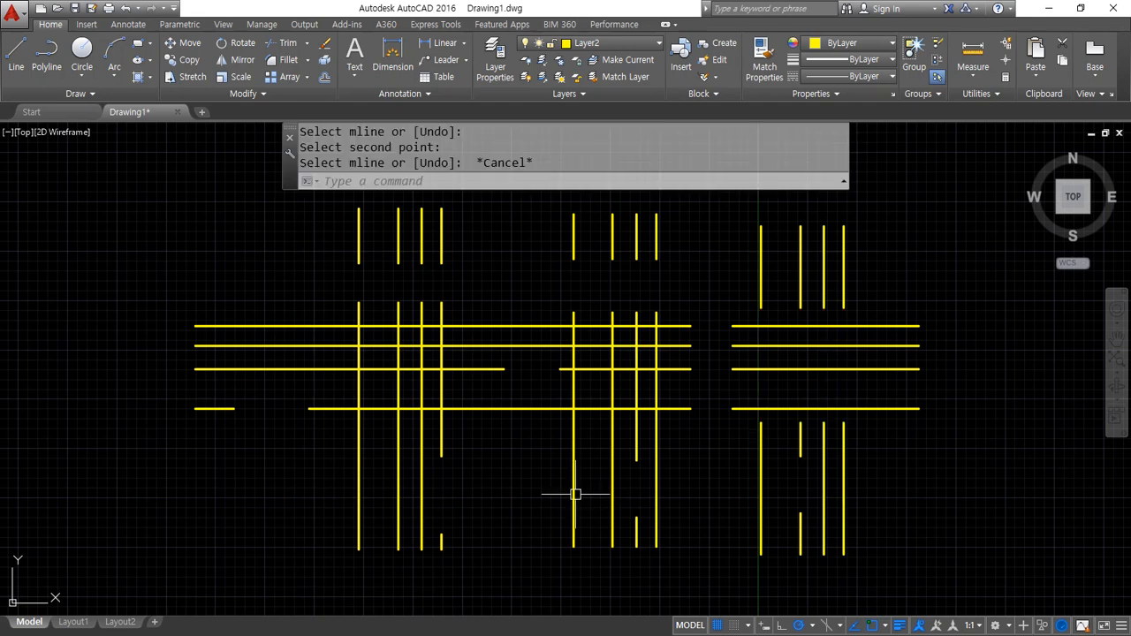
# - Use Weld All to close the single-line gaps below the crossings in the right, middle and left vertical multilines
pyautogui.press('space')
pyautogui.write('mledit')
pyautogui.press('Return')
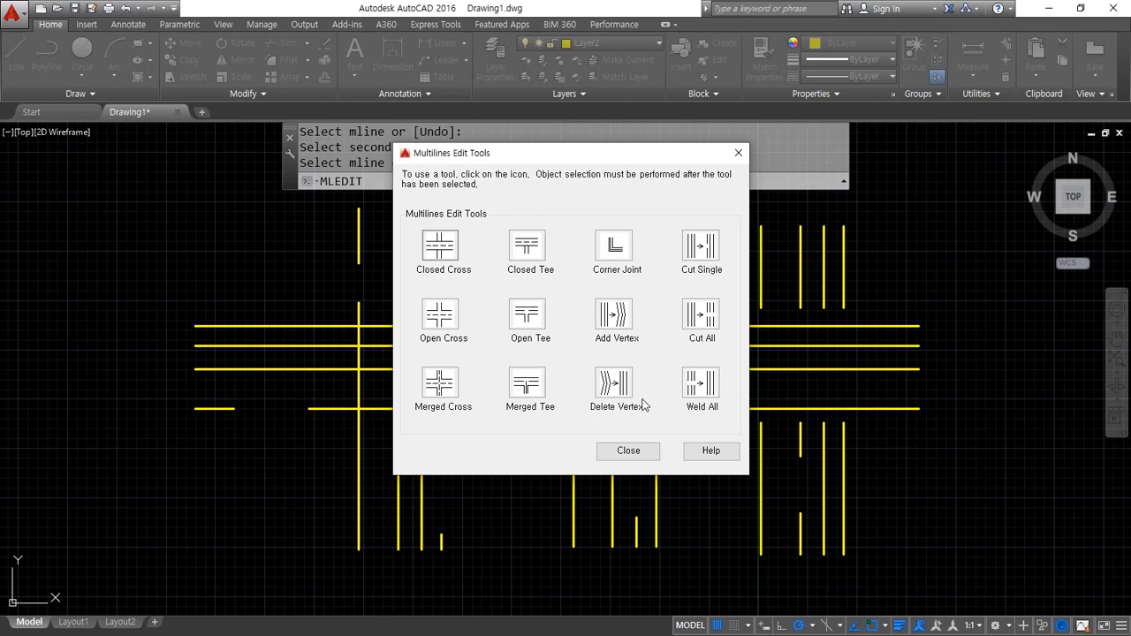
pyautogui.click(707, 381)
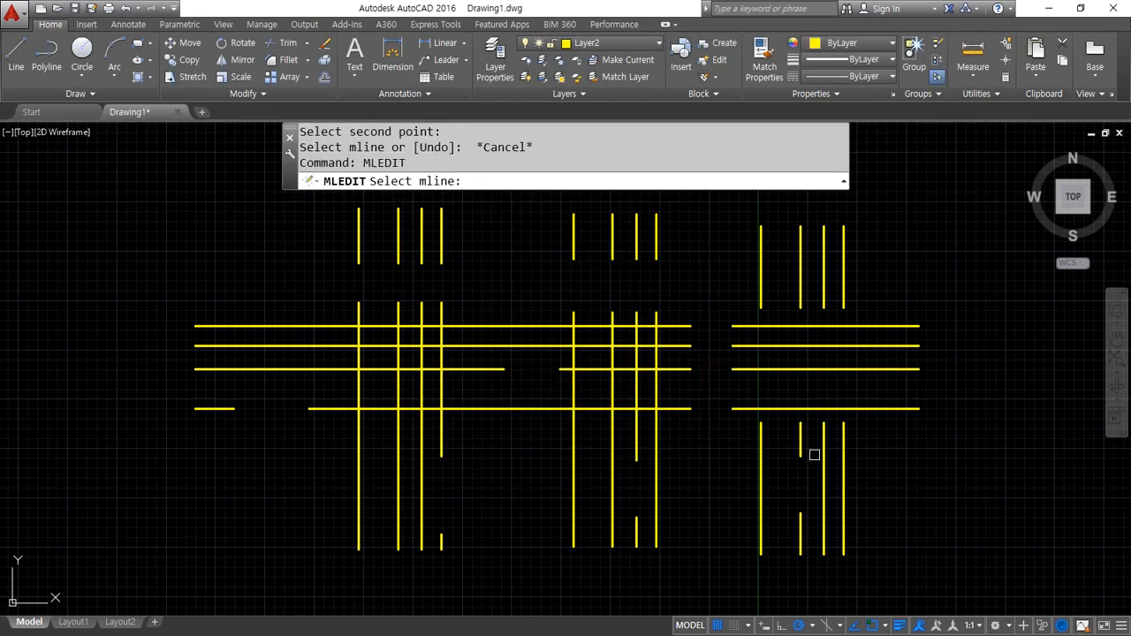
pyautogui.click(801, 446)
pyautogui.click(805, 519)
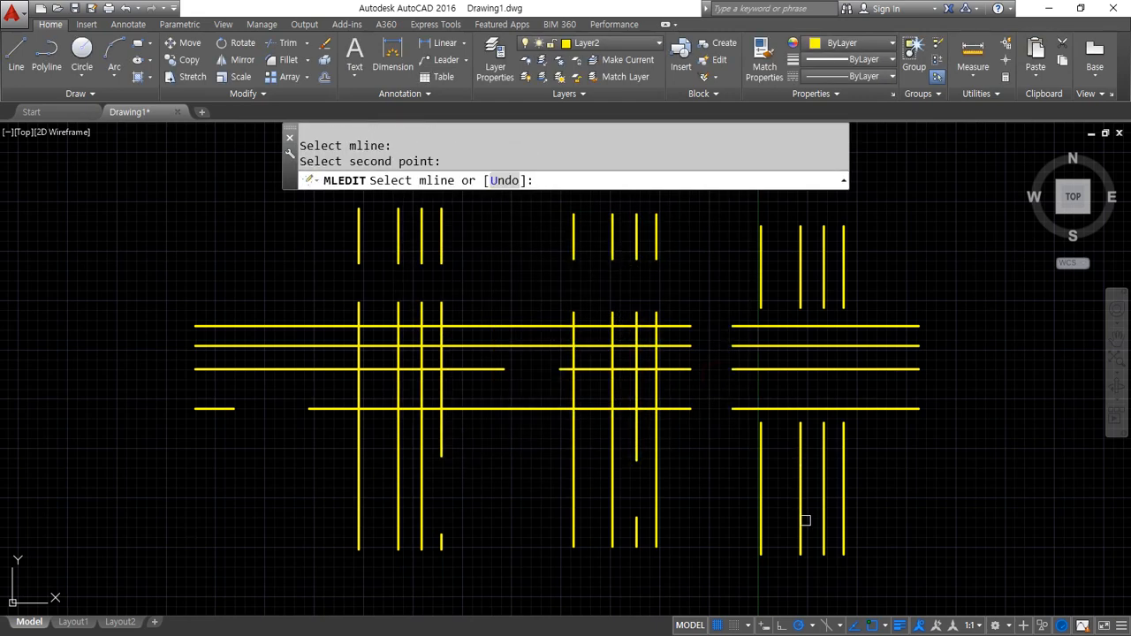
pyautogui.click(637, 453)
pyautogui.click(638, 525)
pyautogui.click(441, 447)
pyautogui.click(437, 542)
# - Weld the horizontal multiline's gaps in its lowest line, its third line and through all lines before the right crossing
pyautogui.click(220, 408)
pyautogui.click(312, 407)
pyautogui.click(501, 368)
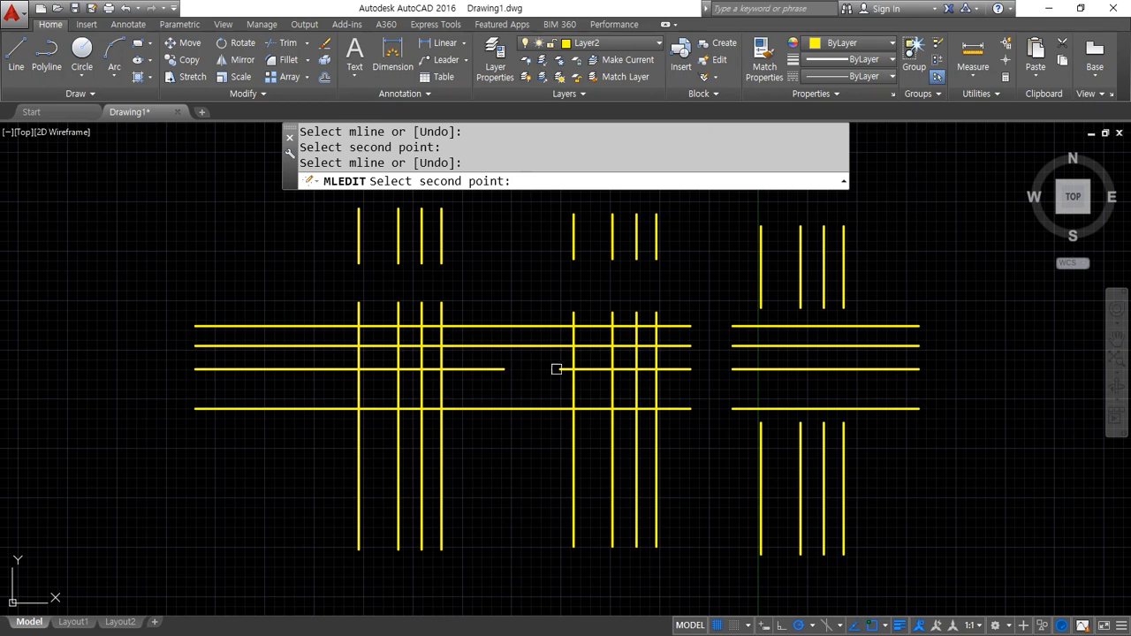
pyautogui.click(575, 368)
pyautogui.click(690, 327)
pyautogui.click(748, 330)
# - Weld the full cuts in the right, middle and left vertical multilines, then finish Weld All
pyautogui.click(760, 306)
pyautogui.click(758, 429)
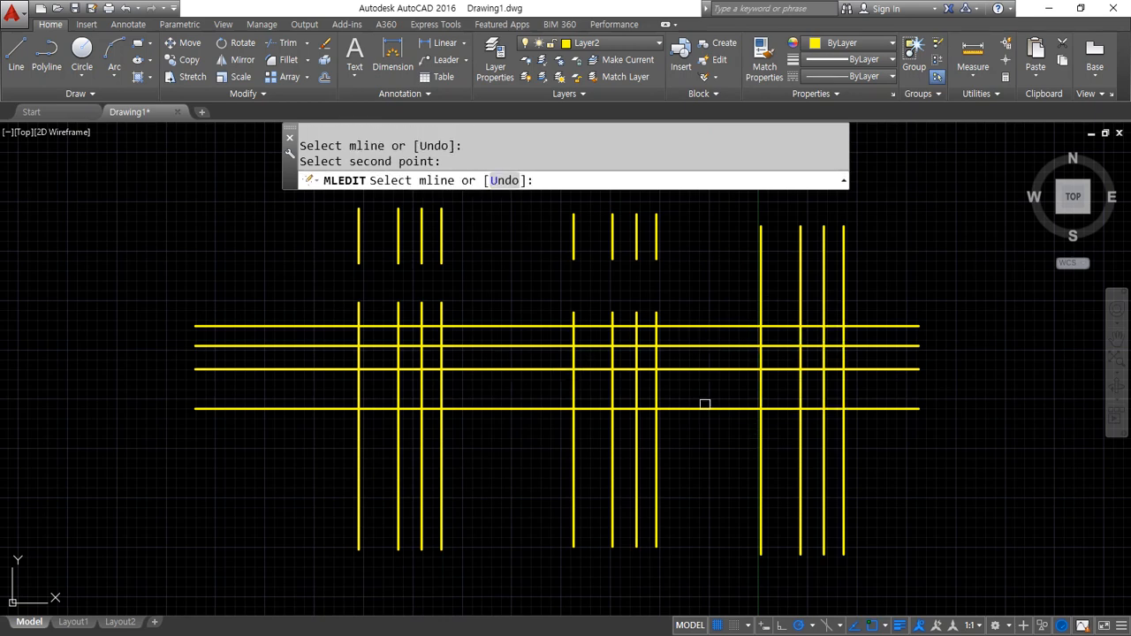
pyautogui.click(657, 314)
pyautogui.click(656, 255)
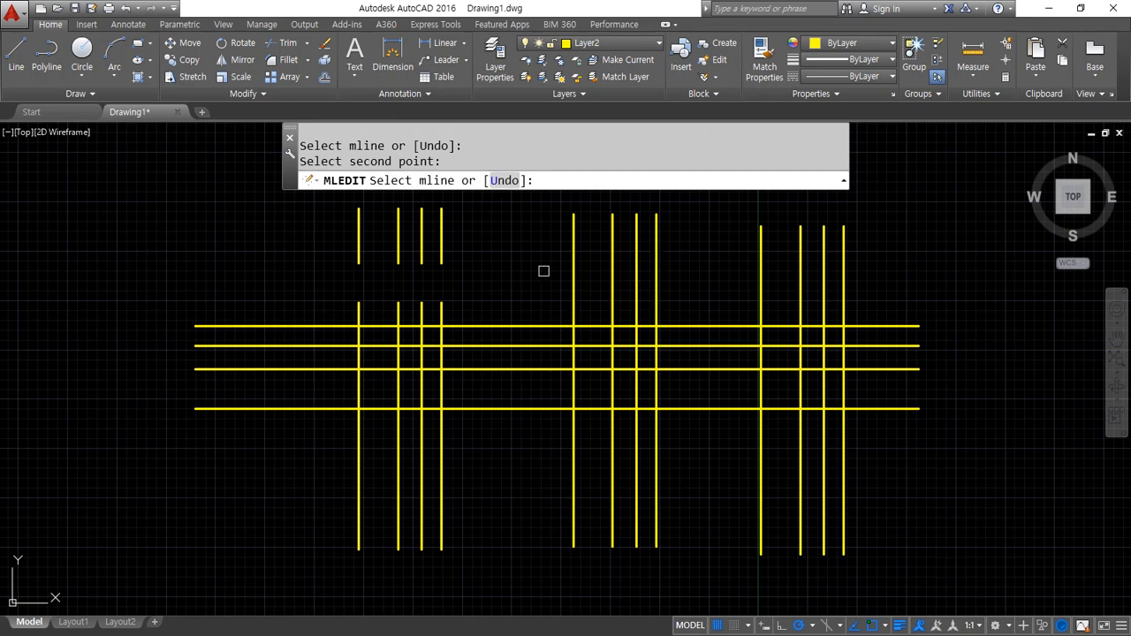
pyautogui.click(438, 251)
pyautogui.click(440, 306)
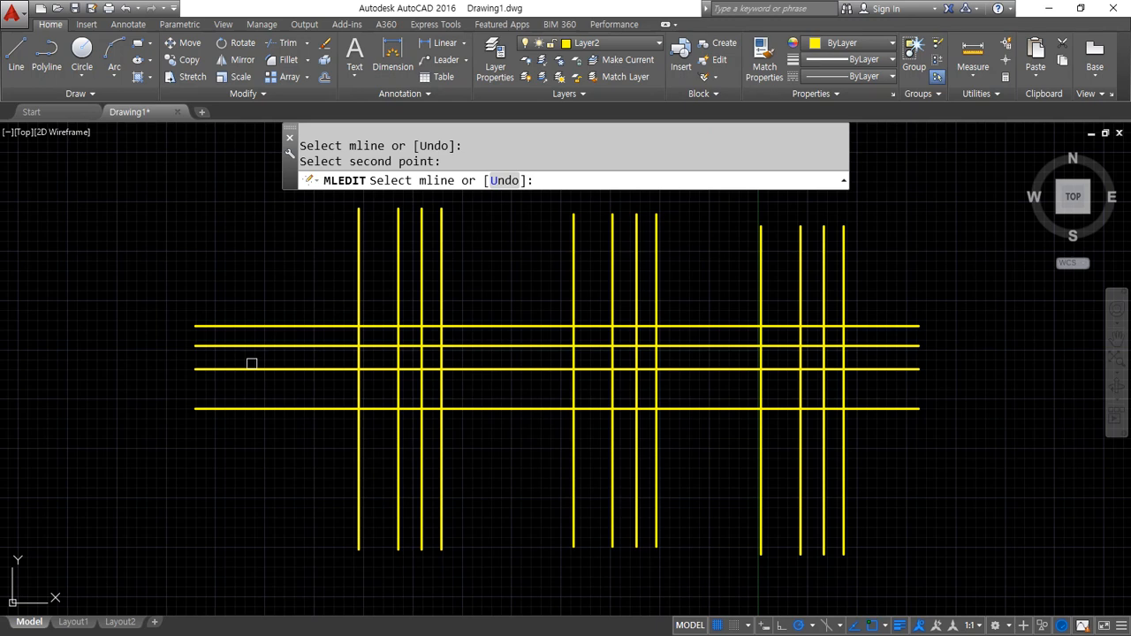
pyautogui.press('Escape')
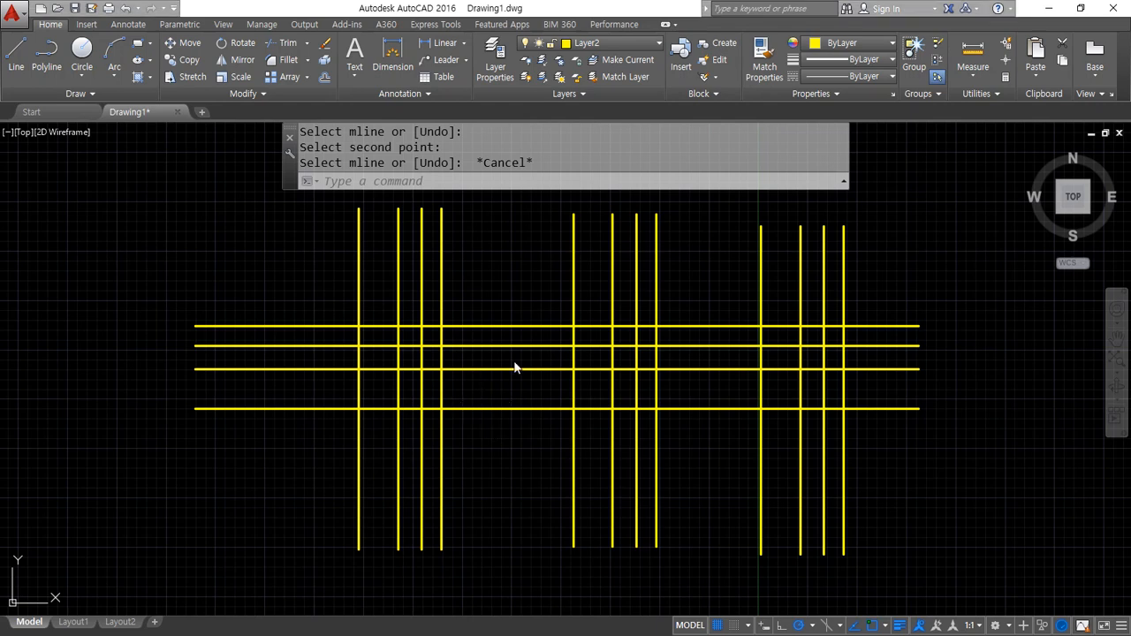
# - Draw a zigzag multiline with seven bends in the empty area beside and below the practice crossings
pyautogui.scroll(-4, 530, 358)
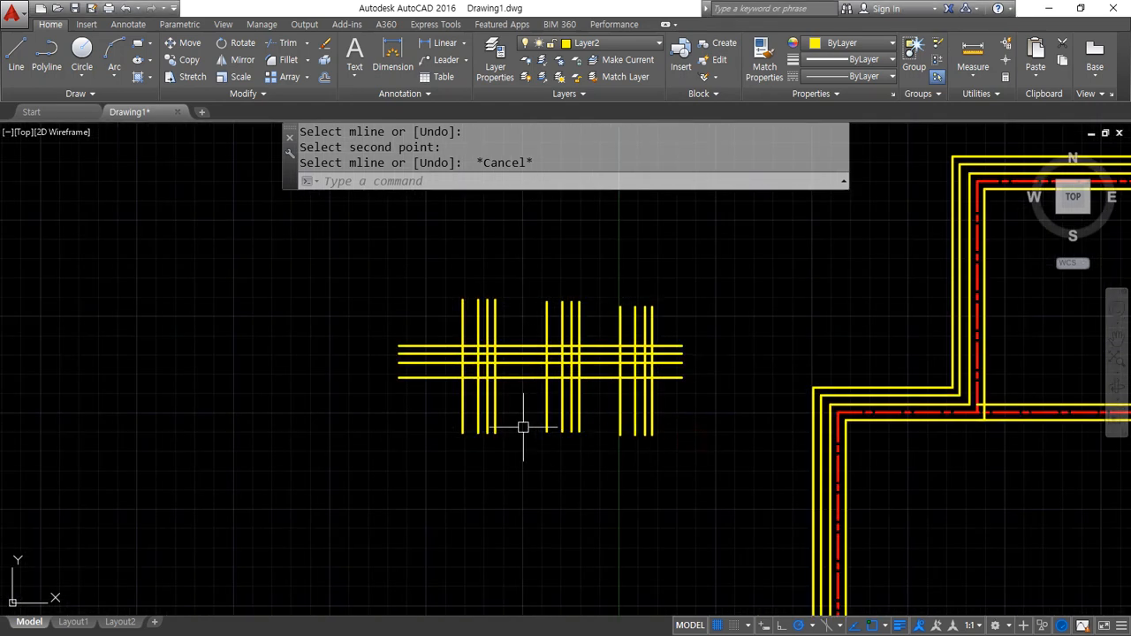
pyautogui.write('ml')
pyautogui.press('Return')
pyautogui.click(126, 161)
pyautogui.click(202, 281)
pyautogui.click(86, 345)
pyautogui.click(192, 433)
pyautogui.click(68, 516)
pyautogui.click(204, 570)
pyautogui.click(301, 486)
pyautogui.click(405, 550)
pyautogui.click(543, 485)
pyautogui.press('Return')
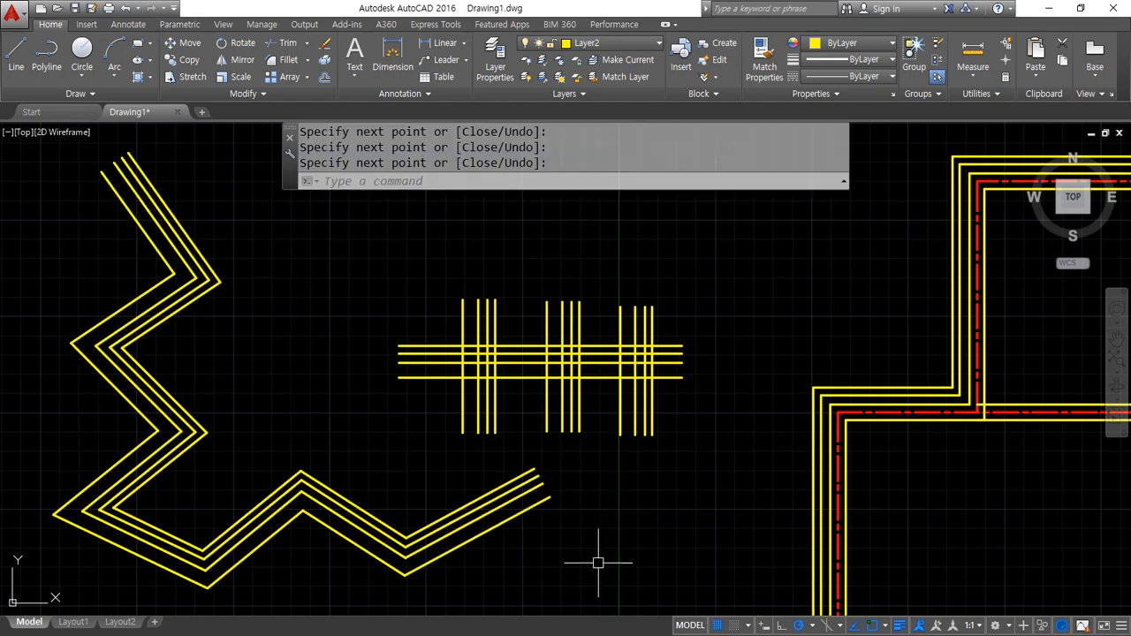
# - Select the zigzag multiline and examine the vertex at each of its bends
pyautogui.click(166, 212)
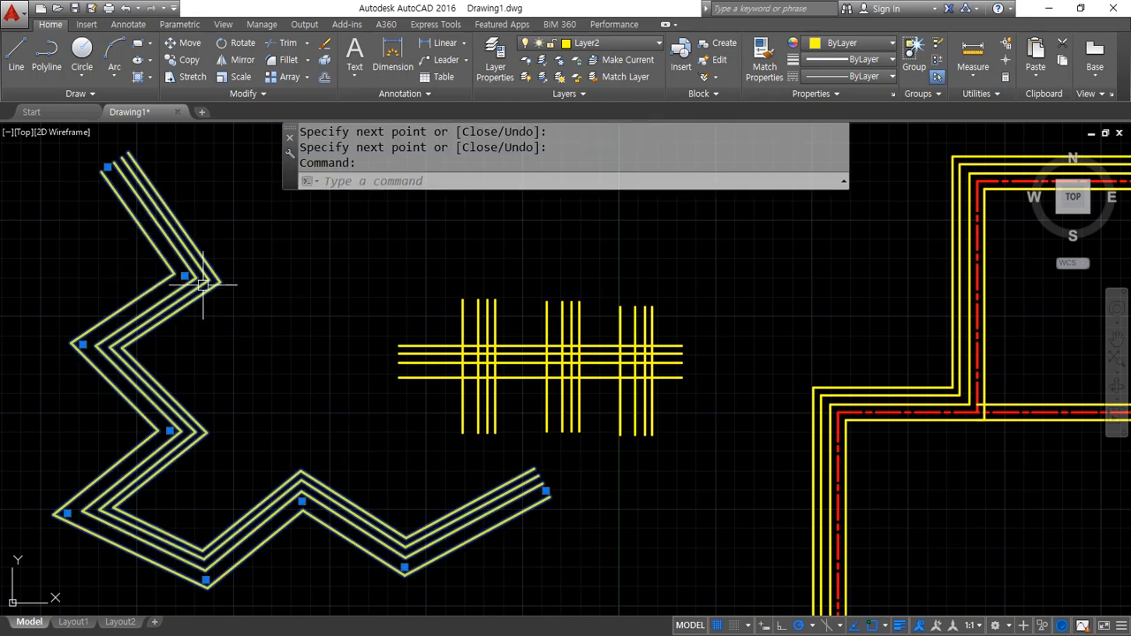
pyautogui.moveTo(198, 297)
pyautogui.mouseDown()
pyautogui.moveTo(173, 263)
pyautogui.moveTo(205, 299)
pyautogui.mouseUp()
pyautogui.moveTo(113, 369)
pyautogui.mouseDown()
pyautogui.moveTo(64, 352)
pyautogui.moveTo(103, 356)
pyautogui.mouseUp()
pyautogui.moveTo(184, 455)
pyautogui.mouseDown()
pyautogui.moveTo(146, 406)
pyautogui.moveTo(181, 452)
pyautogui.mouseUp()
pyautogui.moveTo(89, 543)
pyautogui.mouseDown()
pyautogui.moveTo(46, 508)
pyautogui.moveTo(93, 548)
pyautogui.mouseUp()
pyautogui.moveTo(215, 606)
pyautogui.mouseDown()
pyautogui.moveTo(213, 552)
pyautogui.moveTo(225, 614)
pyautogui.mouseUp()
pyautogui.moveTo(309, 530)
pyautogui.mouseDown()
pyautogui.moveTo(291, 530)
pyautogui.moveTo(331, 477)
pyautogui.moveTo(314, 530)
pyautogui.mouseUp()
pyautogui.moveTo(407, 599)
pyautogui.mouseDown()
pyautogui.moveTo(375, 535)
pyautogui.moveTo(433, 587)
pyautogui.moveTo(407, 597)
pyautogui.mouseUp()
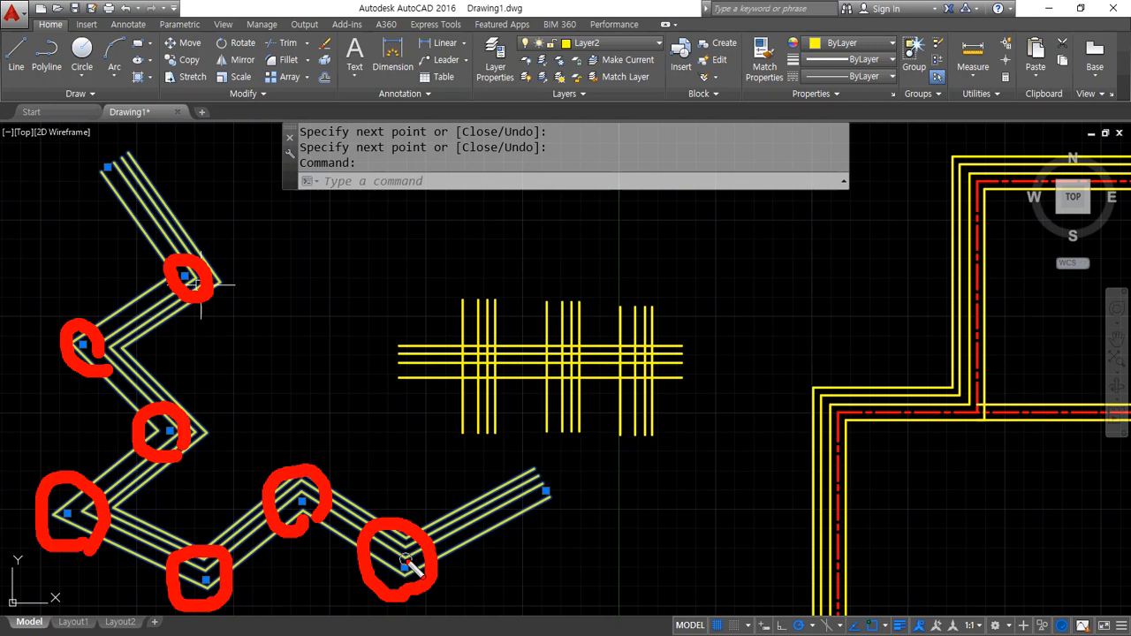
pyautogui.press('Escape')
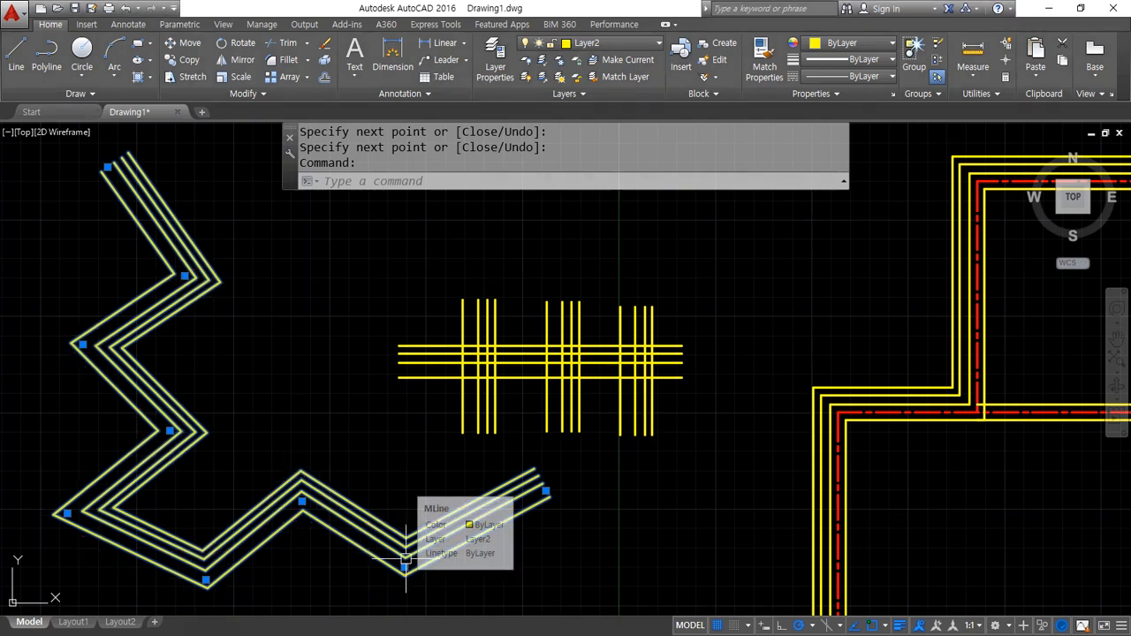
# - Use Delete Vertex to remove every bend from the zigzag multiline, straightening it between its two ends
pyautogui.write('mledit')
pyautogui.press('Return')
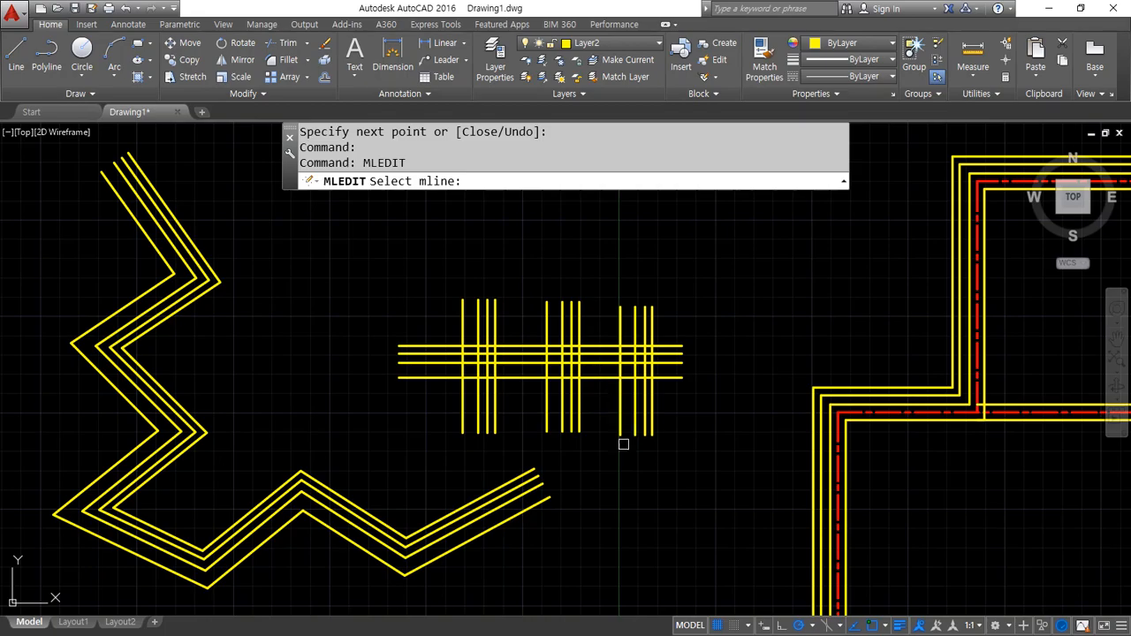
pyautogui.click(408, 538)
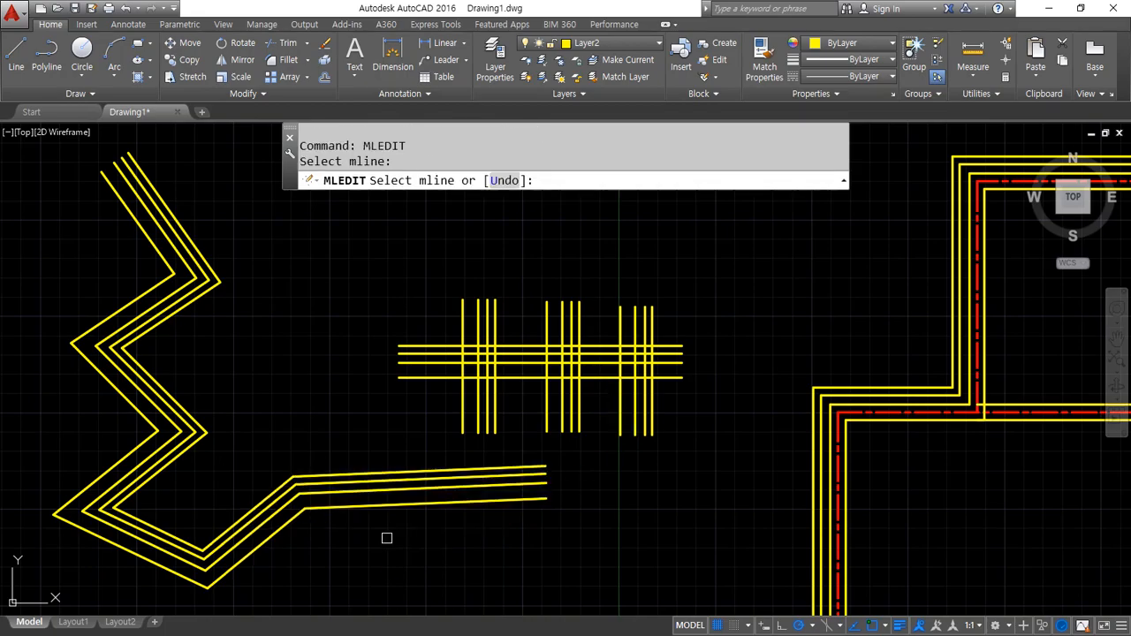
pyautogui.click(307, 514)
pyautogui.click(206, 583)
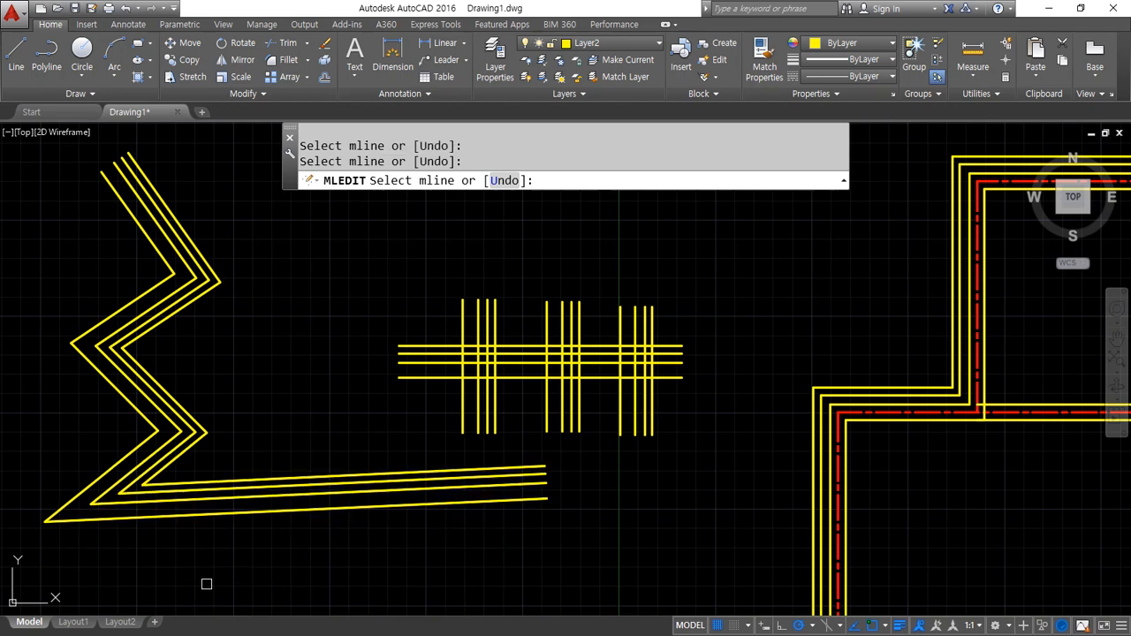
pyautogui.click(50, 521)
pyautogui.click(148, 393)
pyautogui.click(68, 342)
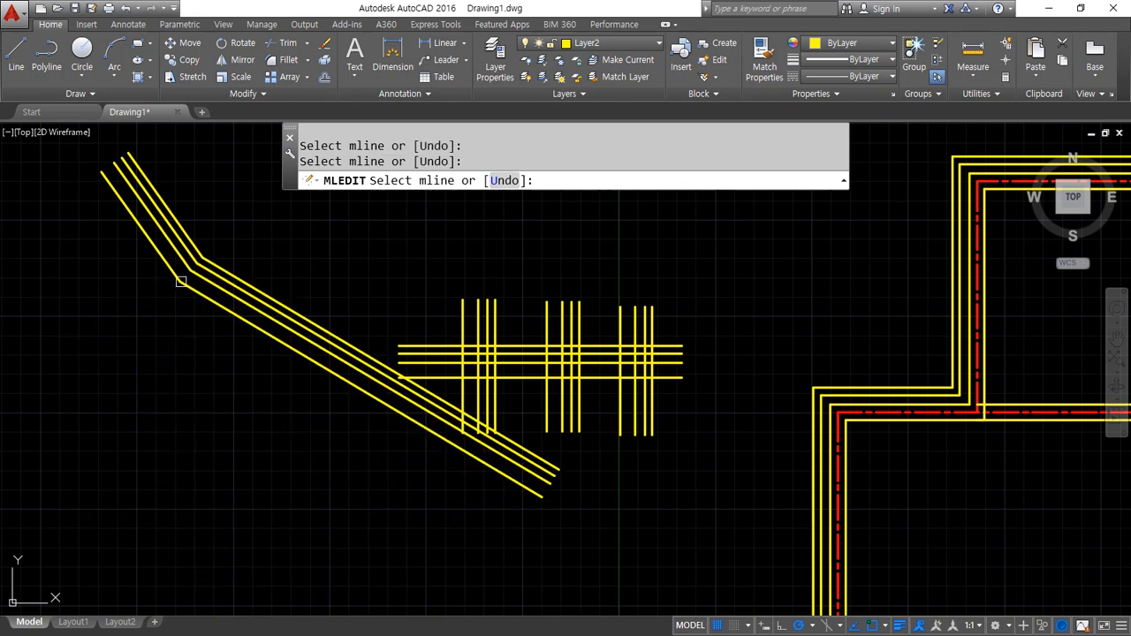
pyautogui.click(181, 282)
pyautogui.press('Return')
pyautogui.click(249, 292)
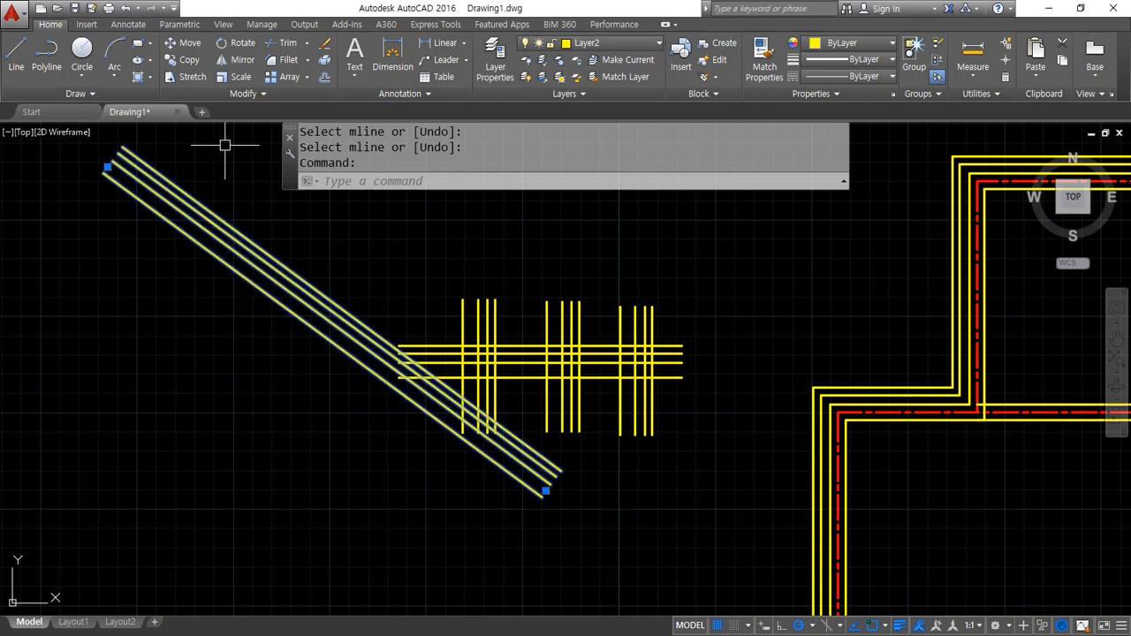
pyautogui.press('Escape')
# - Use Add Vertex to place six new vertices along the straight diagonal multiline
pyautogui.press('Return')
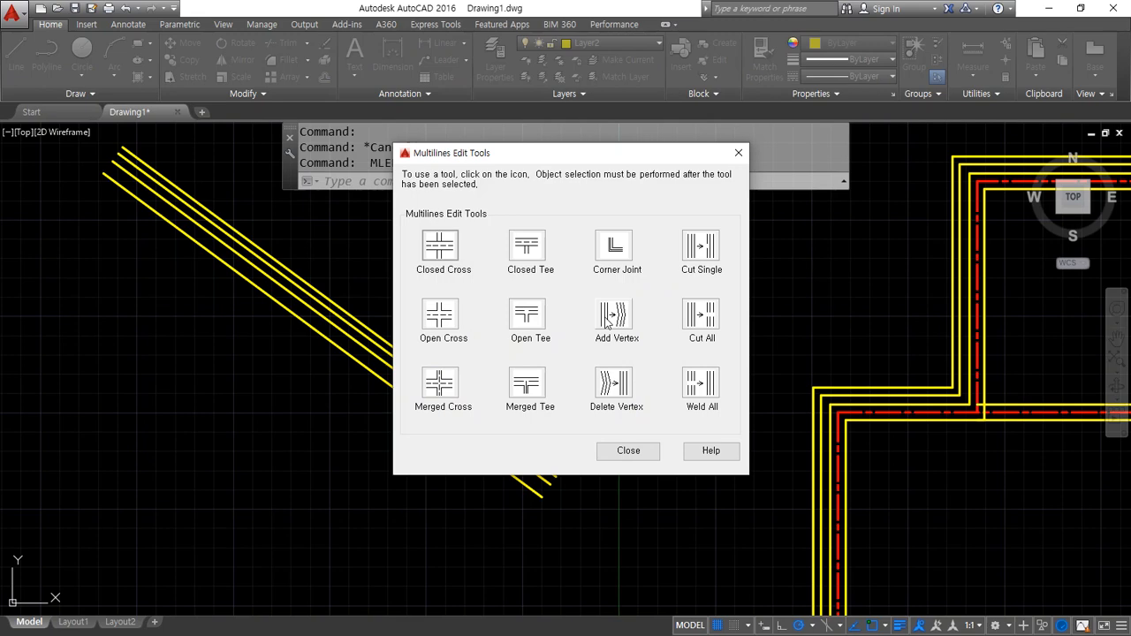
pyautogui.click(608, 318)
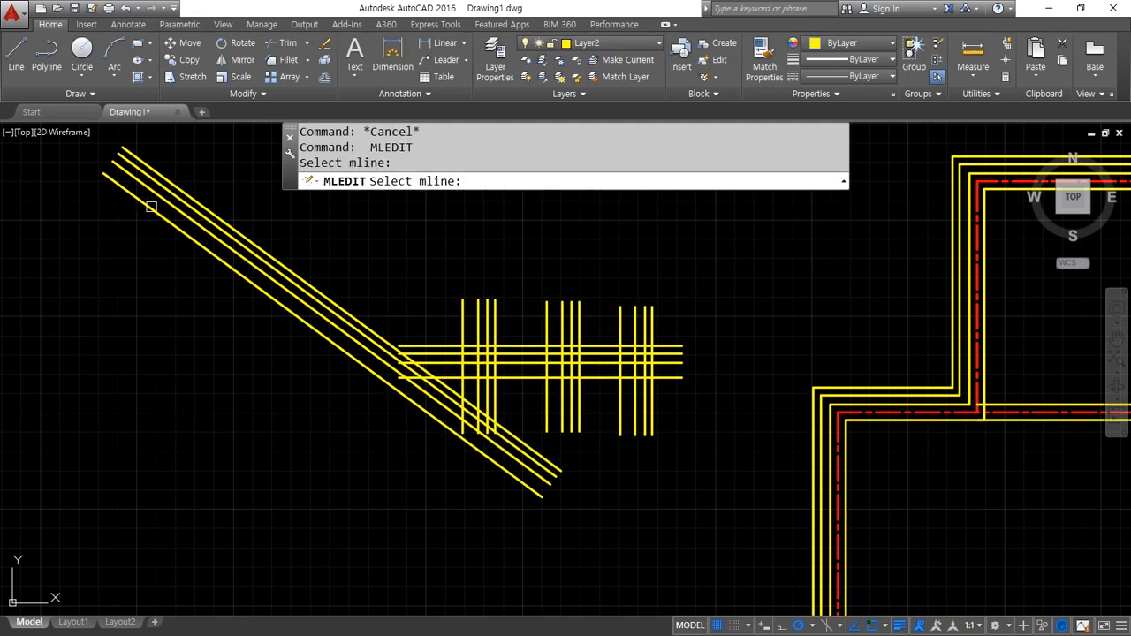
pyautogui.click(205, 250)
pyautogui.click(230, 264)
pyautogui.click(298, 315)
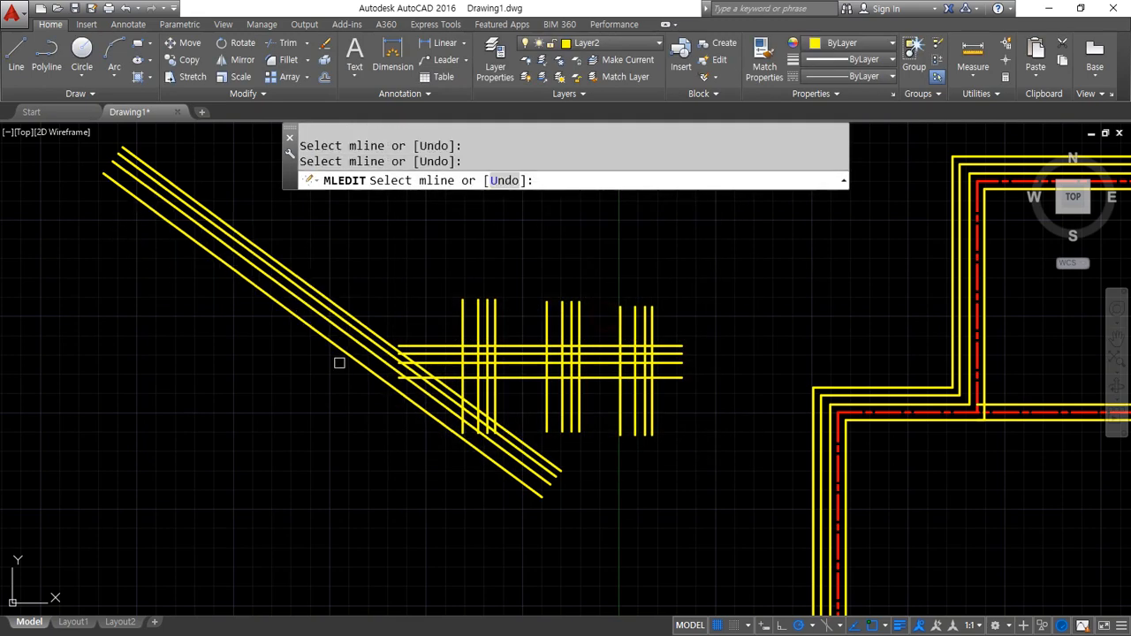
pyautogui.press('Return')
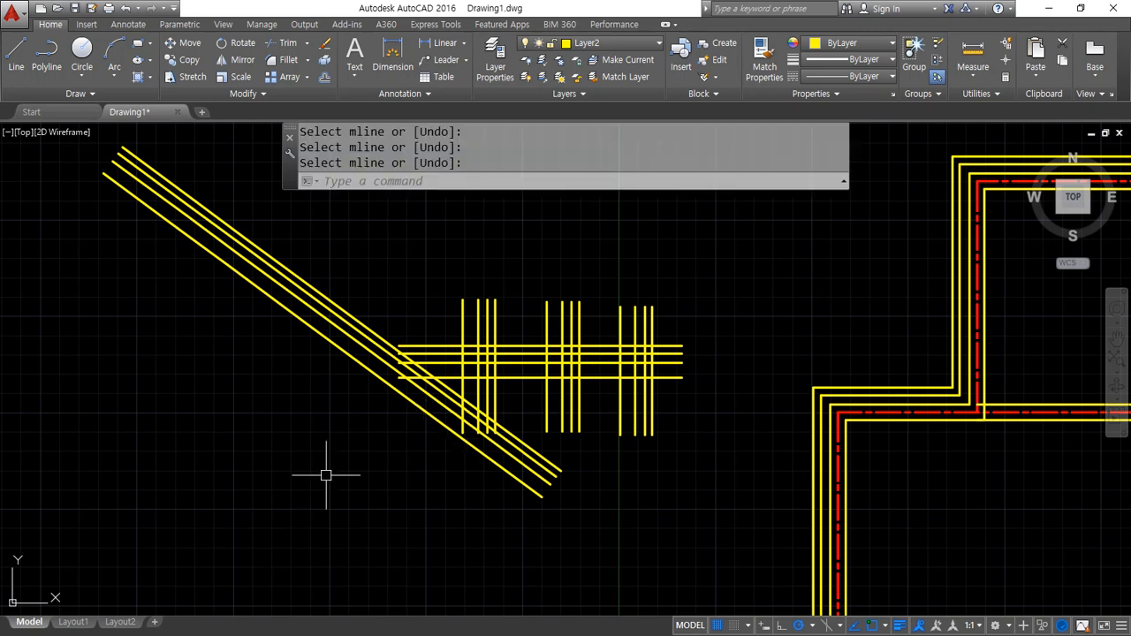
# - Stretch the first four added vertices of the diagonal multiline away from its line to form alternating bends
pyautogui.click(320, 300)
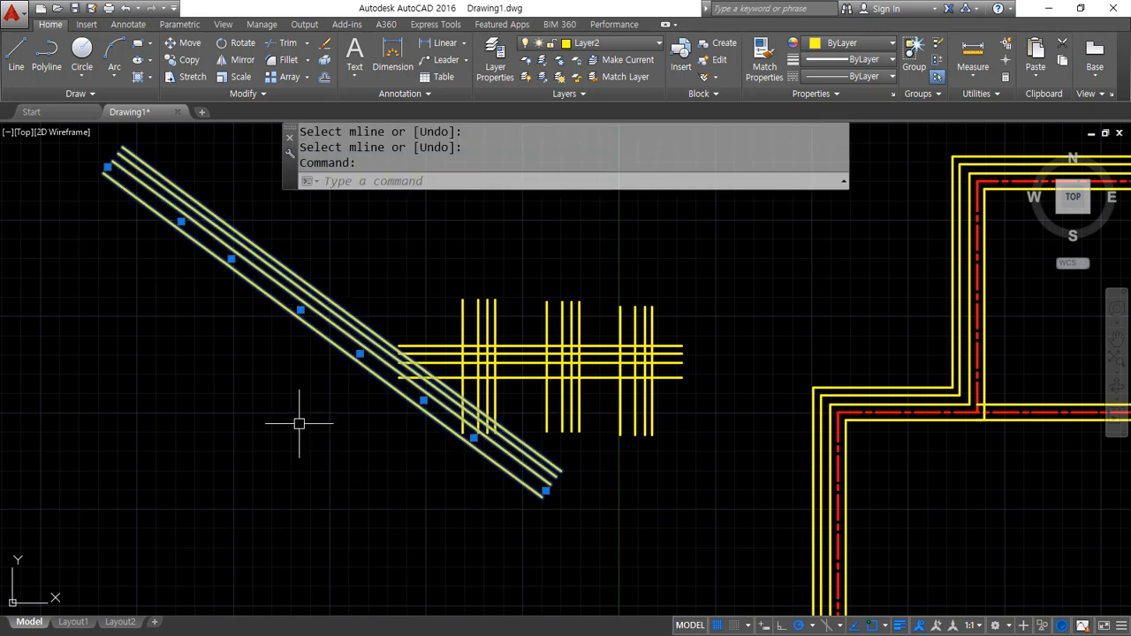
pyautogui.click(181, 220)
pyautogui.click(115, 263)
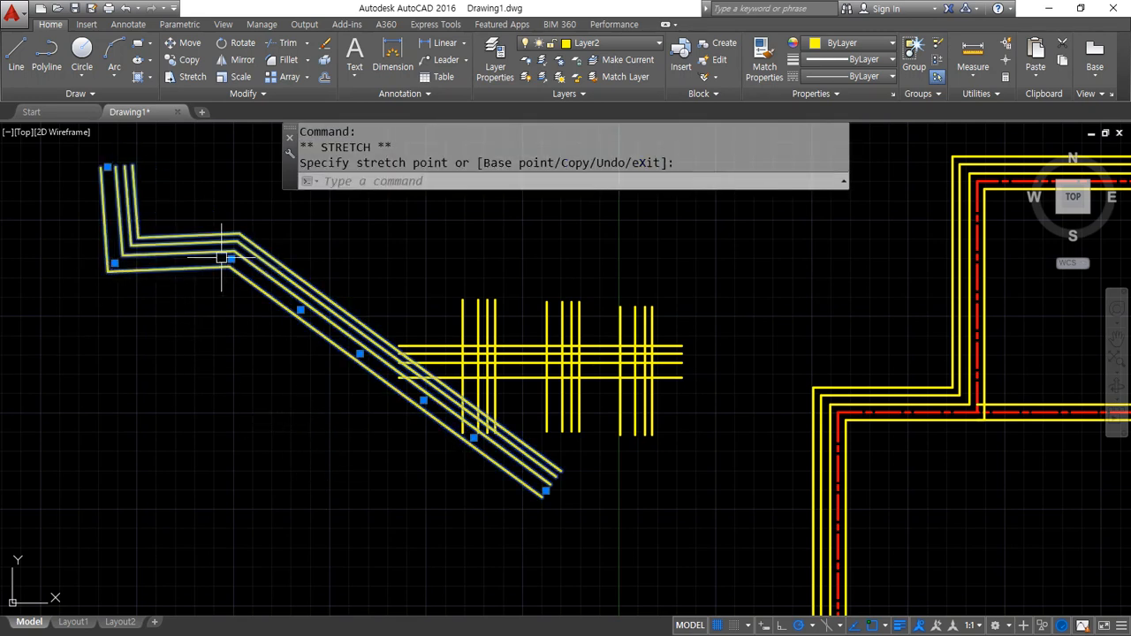
pyautogui.click(301, 309)
pyautogui.click(359, 353)
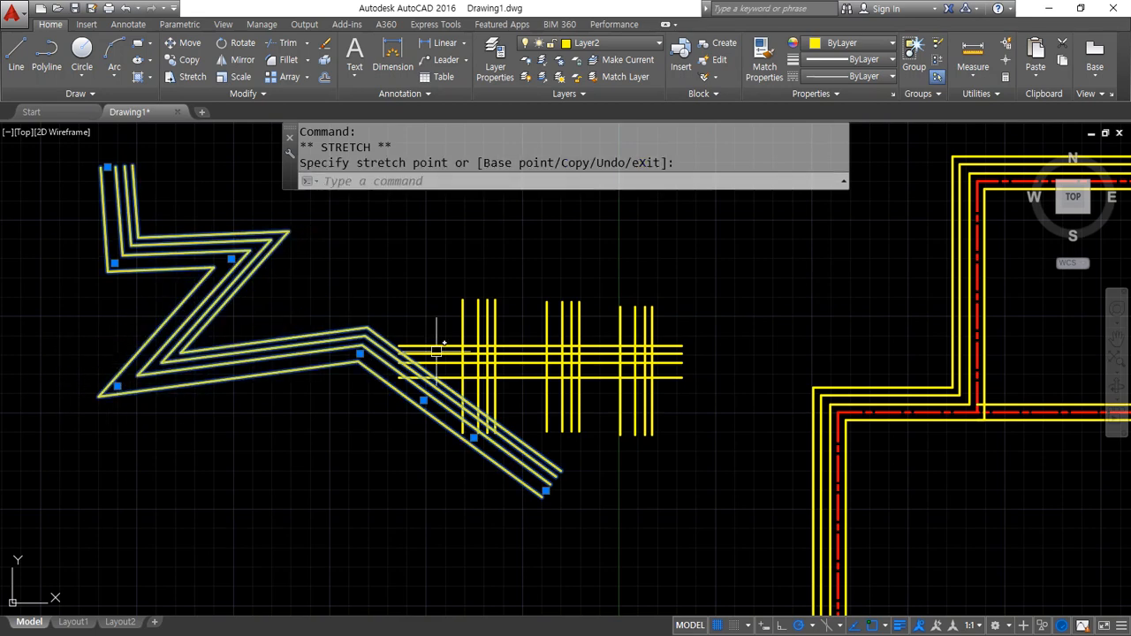
pyautogui.click(359, 353)
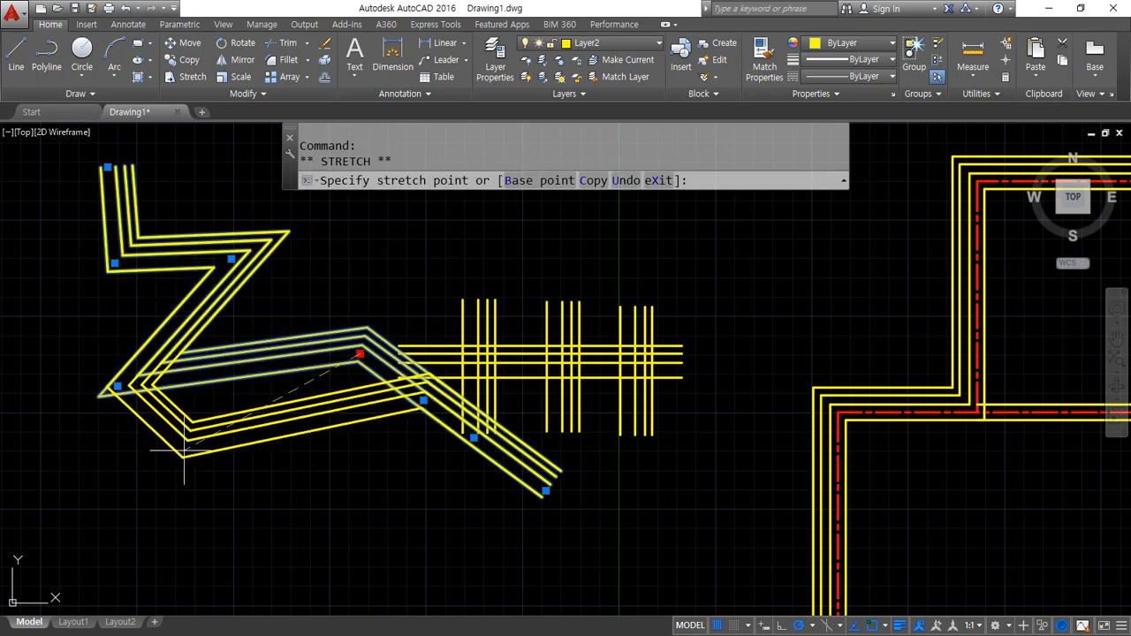
pyautogui.click(220, 409)
pyautogui.click(184, 306)
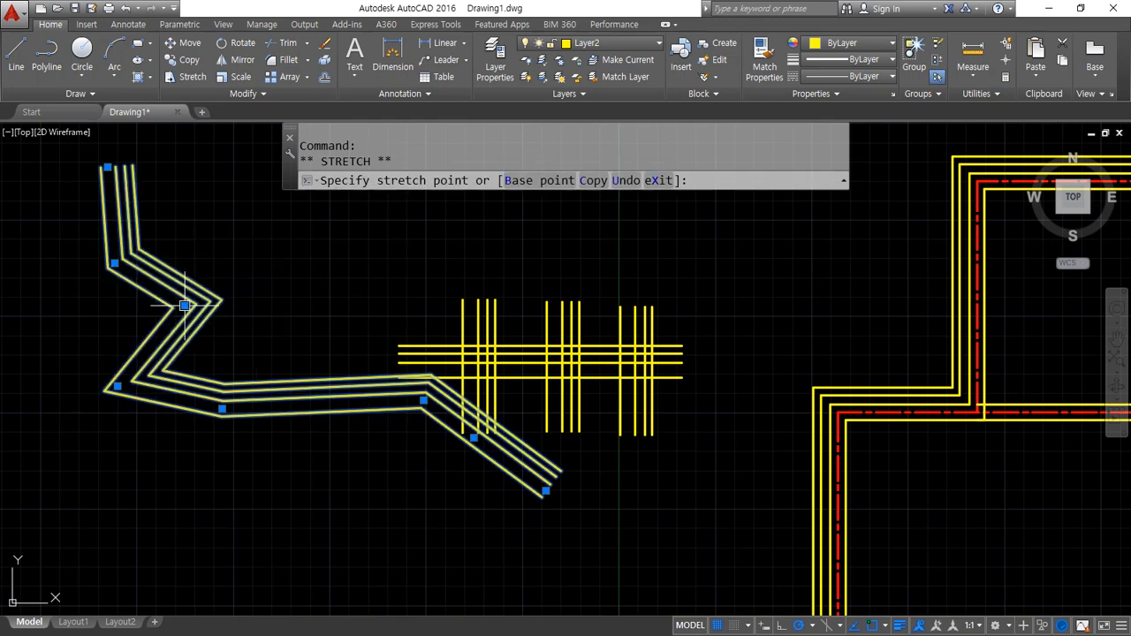
# - Stretch the multiline's last two added vertices down to the lower left to complete the zigzag
pyautogui.click(423, 400)
pyautogui.click(472, 433)
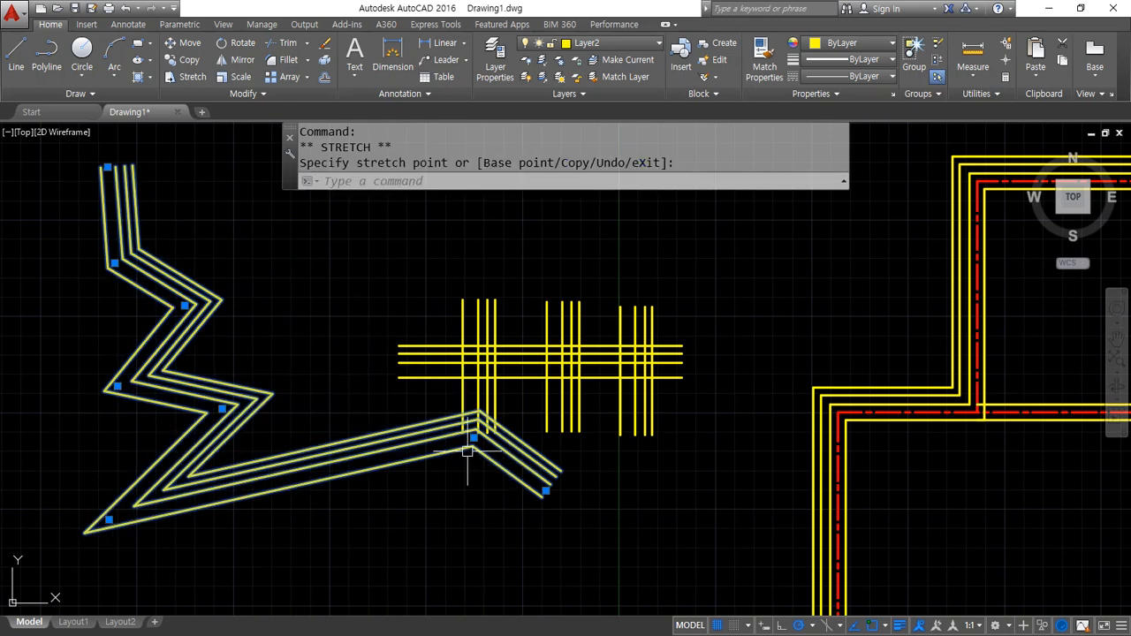
pyautogui.click(474, 436)
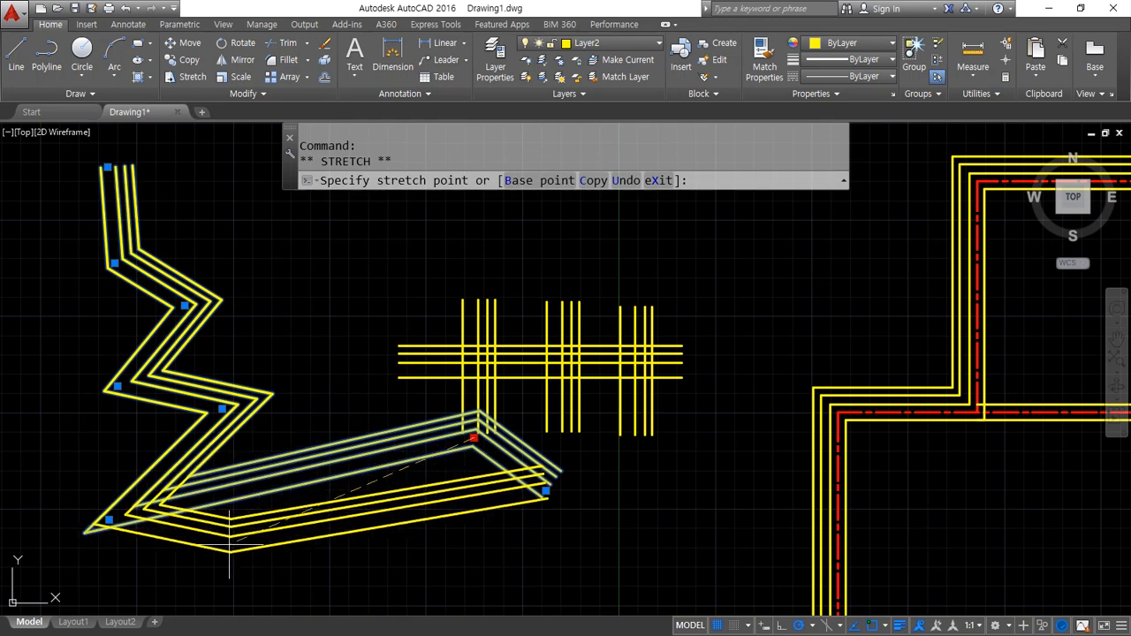
pyautogui.click(230, 544)
# - Add three vertices along the zigzag multiline's long final segment with Add Vertex
pyautogui.write('MLEDIT')
pyautogui.press('Return')
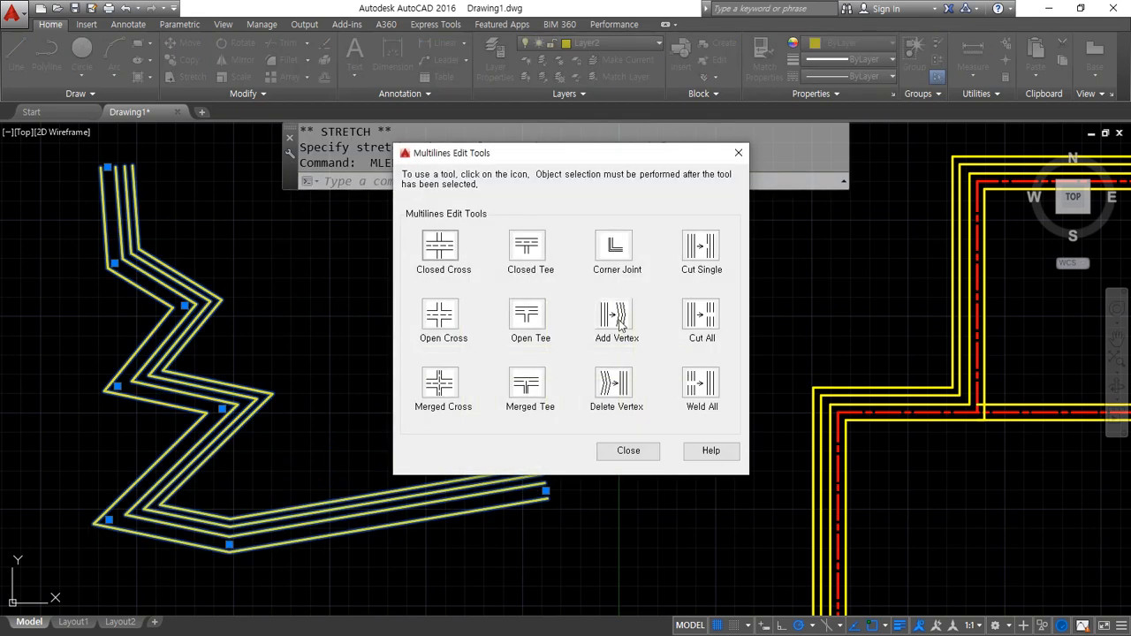
pyautogui.click(613, 315)
pyautogui.click(309, 514)
pyautogui.click(383, 497)
pyautogui.click(473, 501)
pyautogui.press('Return')
# - Stretch the first and third new vertices of the final segment upward to form two peaks
pyautogui.click(383, 506)
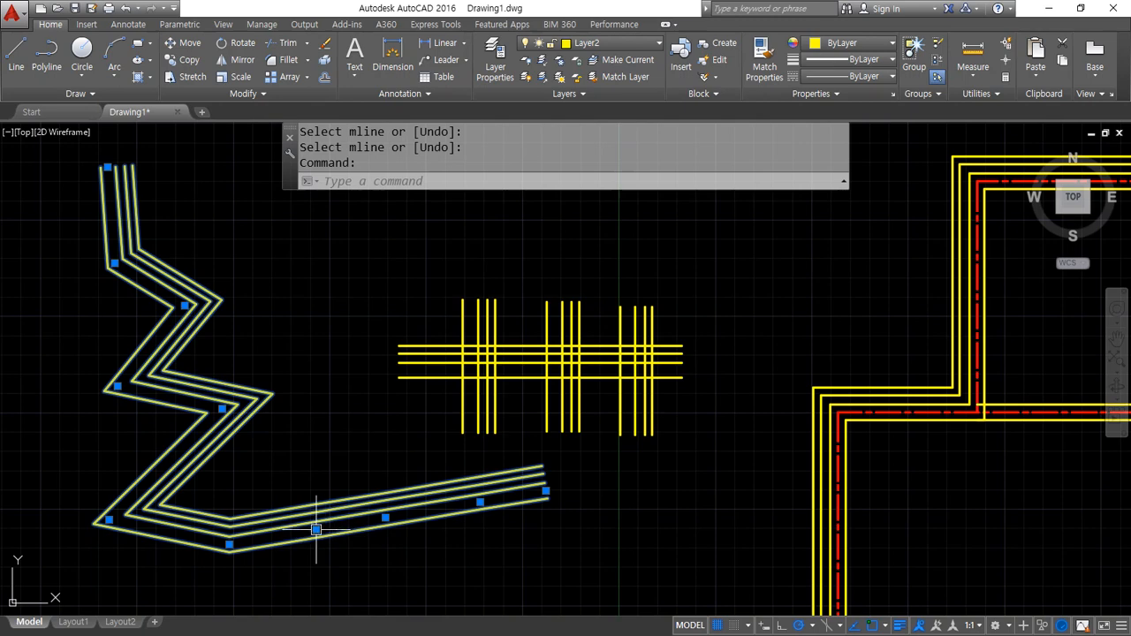
pyautogui.click(315, 528)
pyautogui.click(306, 493)
pyautogui.click(480, 502)
pyautogui.click(465, 463)
pyautogui.moveTo(327, 434); pyautogui.dragTo(370, 454, button='middle')
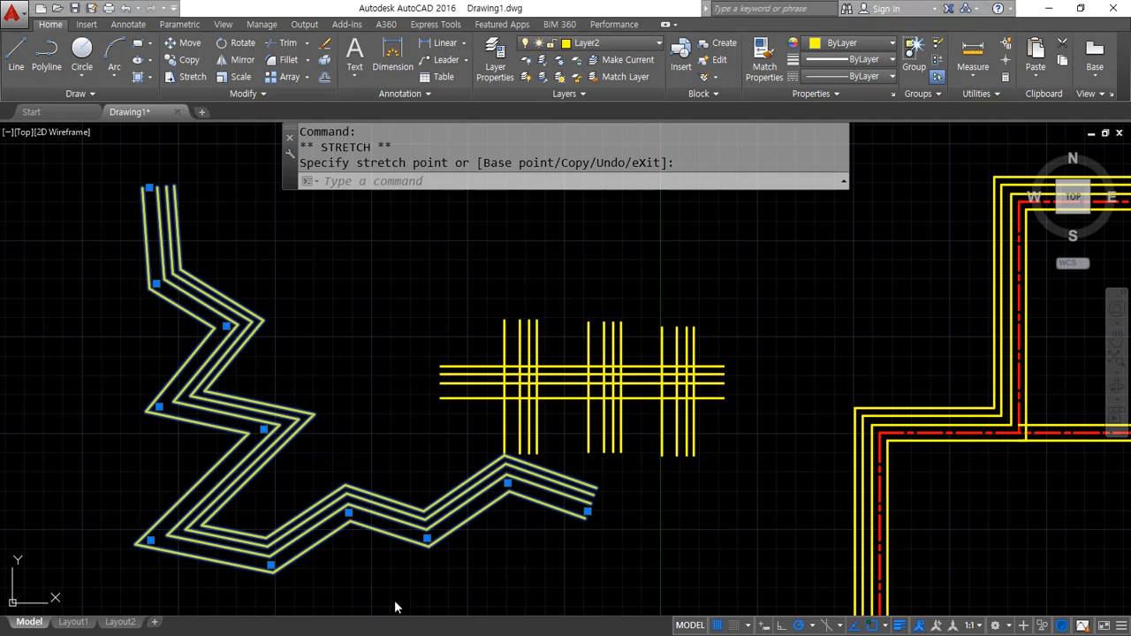
# - Erase all the practice multilines, both the crossing set and the zigzag
pyautogui.click(714, 553)
pyautogui.click(265, 312)
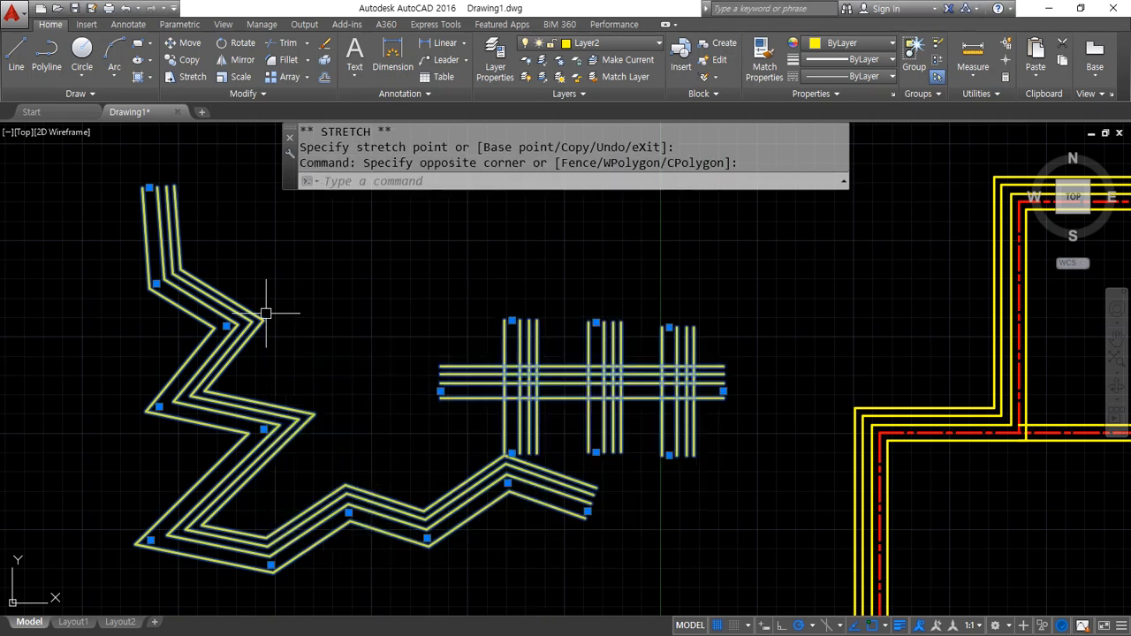
pyautogui.write('e')
pyautogui.press('space')
# - Merge the upper ends of the two top-row partition walls into the top exterior wall with Merged Tee
pyautogui.scroll(-2, 371, 374)
pyautogui.moveTo(618, 417); pyautogui.dragTo(118, 280, button='middle')
pyautogui.moveTo(418, 244); pyautogui.dragTo(353, 342, button='middle')
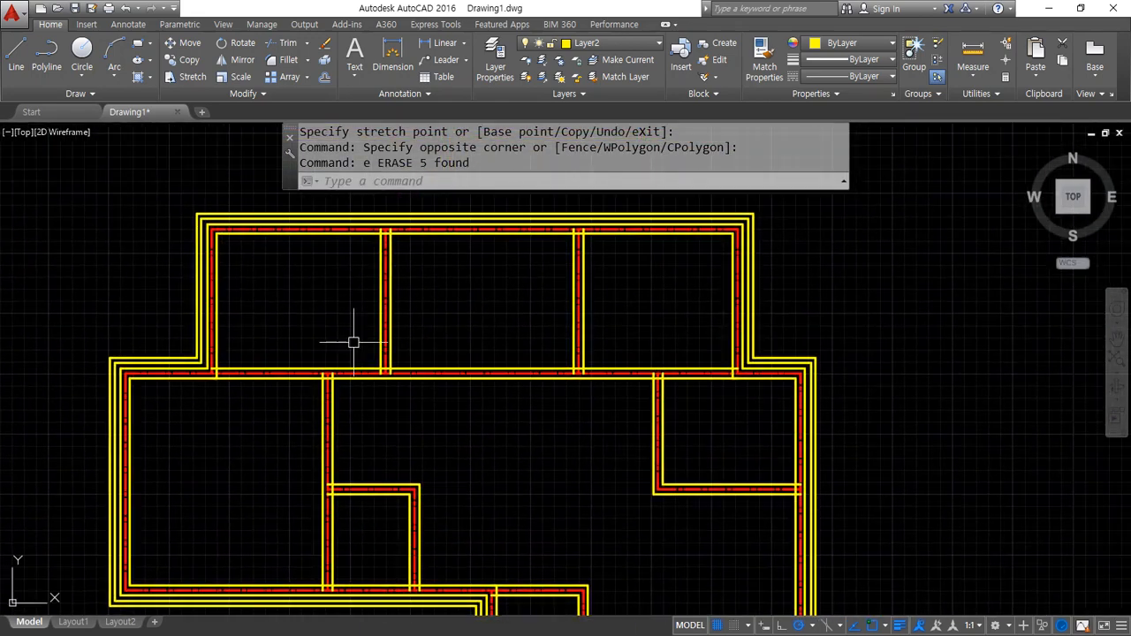
pyautogui.scroll(4, 374, 222)
pyautogui.scroll(-2, 459, 275)
pyautogui.write('mledit')
pyautogui.press('Return')
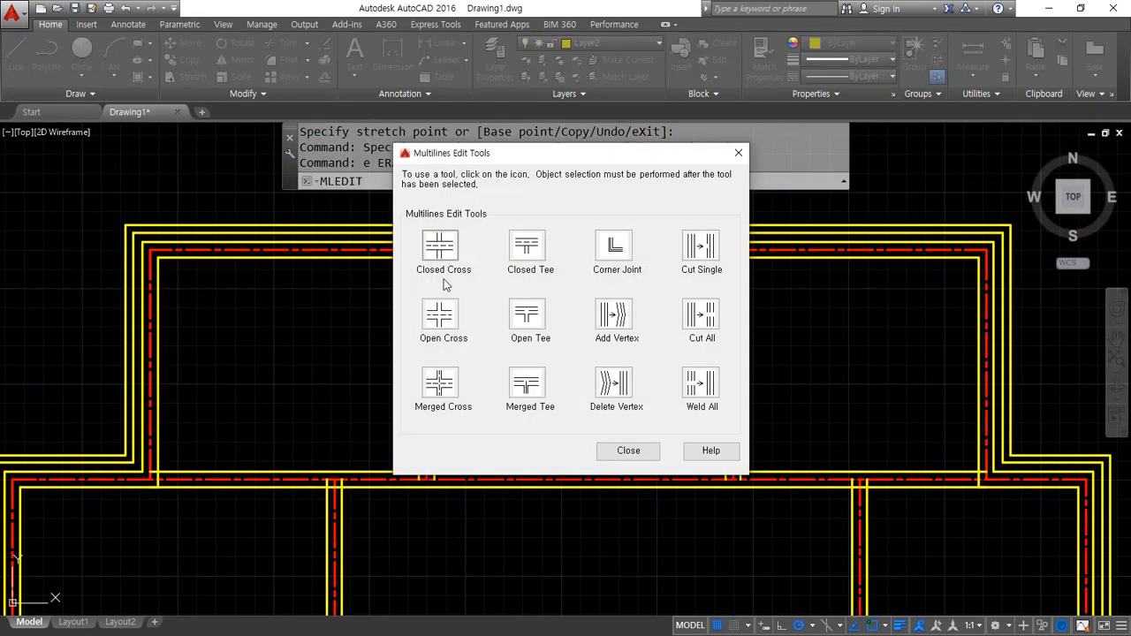
pyautogui.click(527, 384)
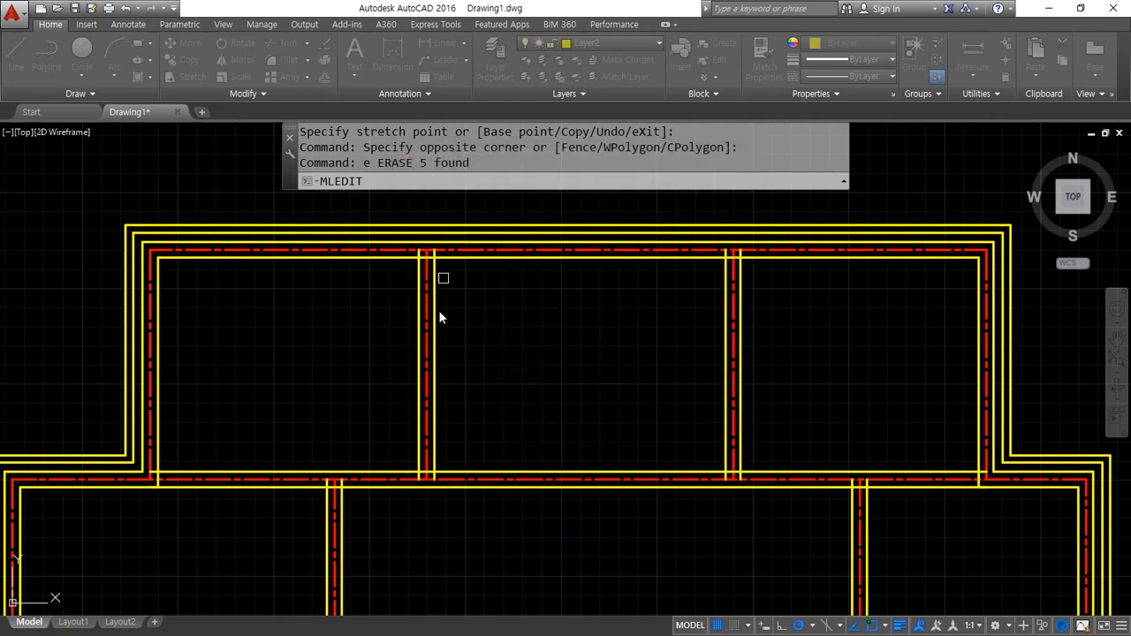
pyautogui.scroll(3, 462, 328)
pyautogui.click(423, 305)
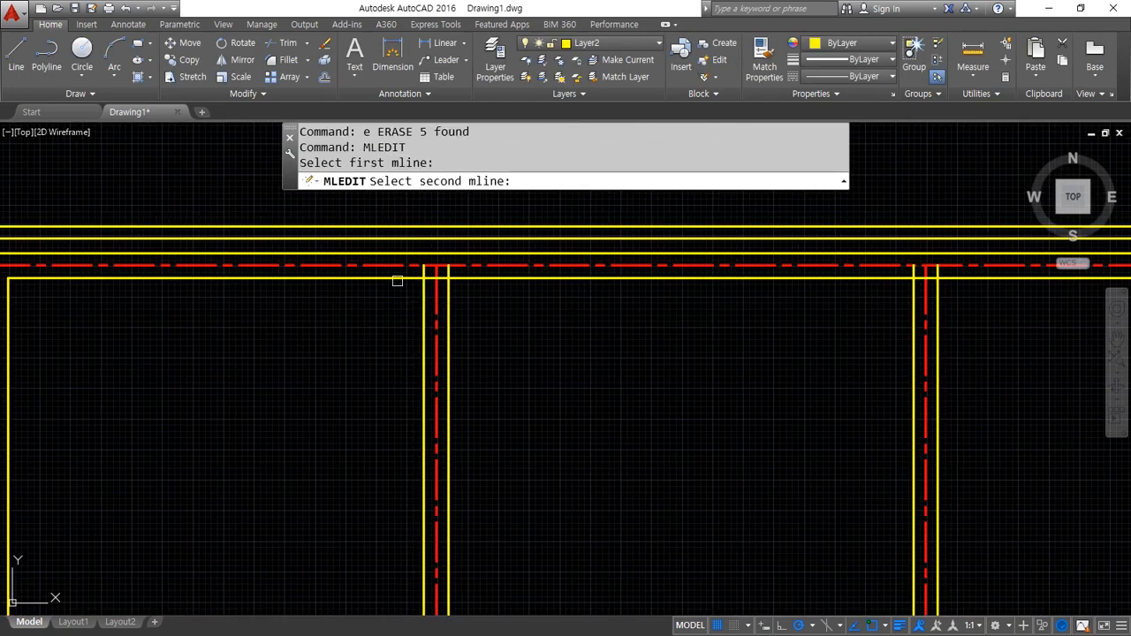
pyautogui.click(395, 277)
pyautogui.moveTo(753, 312); pyautogui.dragTo(462, 310, button='middle')
pyautogui.click(612, 303)
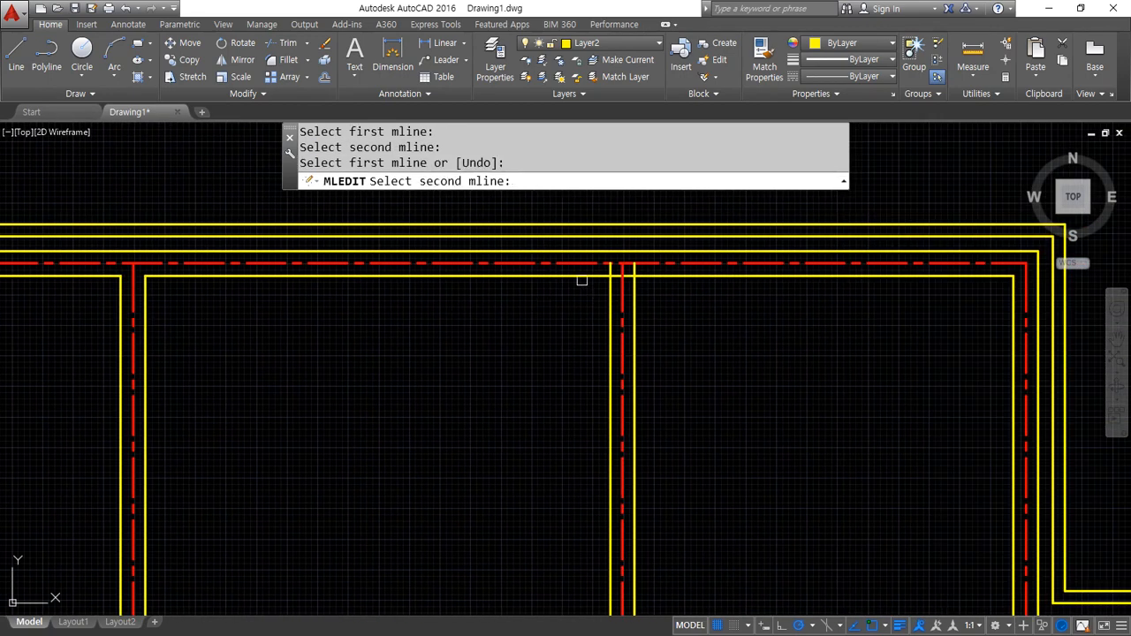
pyautogui.click(583, 275)
# - Merge the first upper partition and the left lower partition into the middle horizontal wall
pyautogui.scroll(-2, 507, 386)
pyautogui.moveTo(471, 444); pyautogui.dragTo(631, 295, button='middle')
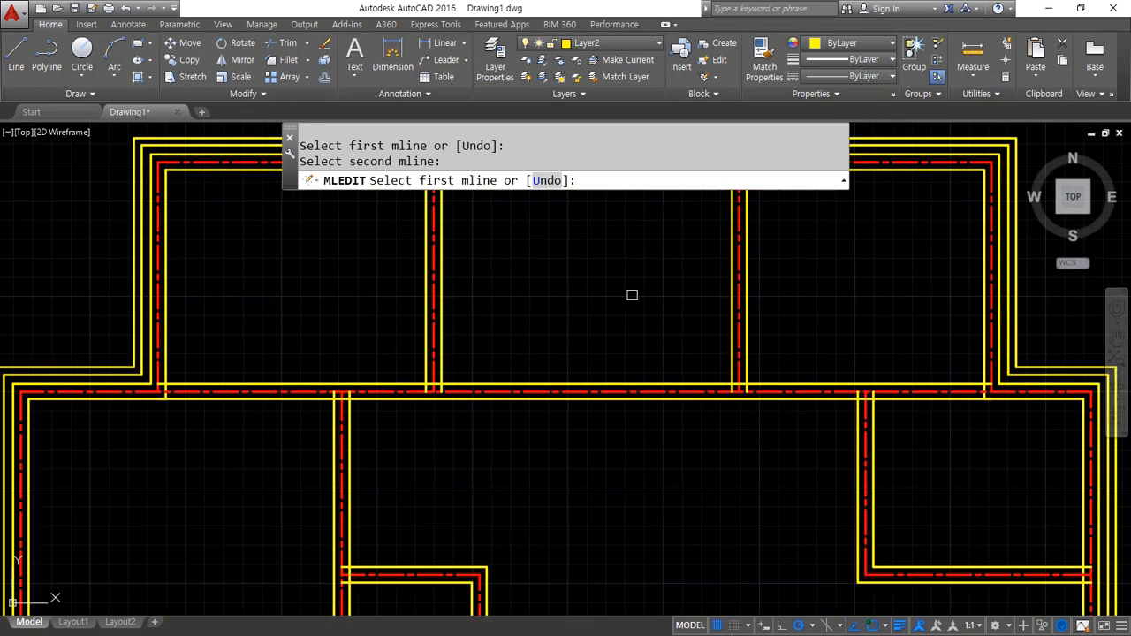
pyautogui.scroll(2, 424, 387)
pyautogui.click(423, 360)
pyautogui.click(397, 382)
pyautogui.click(304, 432)
pyautogui.click(324, 405)
# - Merge the second upper partition and the right lower partition into the middle horizontal wall
pyautogui.moveTo(836, 409); pyautogui.dragTo(293, 406, button='middle')
pyautogui.click(374, 354)
pyautogui.click(351, 374)
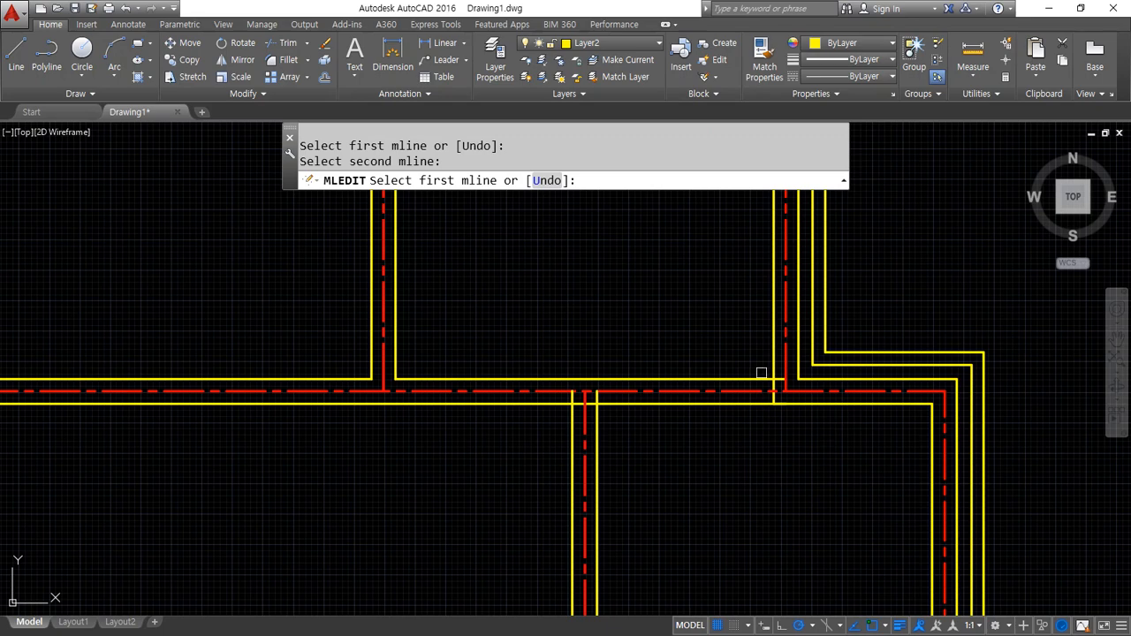
pyautogui.click(598, 423)
pyautogui.click(615, 403)
# - Merge the horizontal wall of the right-hand room into the right exterior wall
pyautogui.scroll(-5, 513, 468)
pyautogui.moveTo(482, 474); pyautogui.dragTo(412, 326, button='middle')
pyautogui.scroll(6, 675, 421)
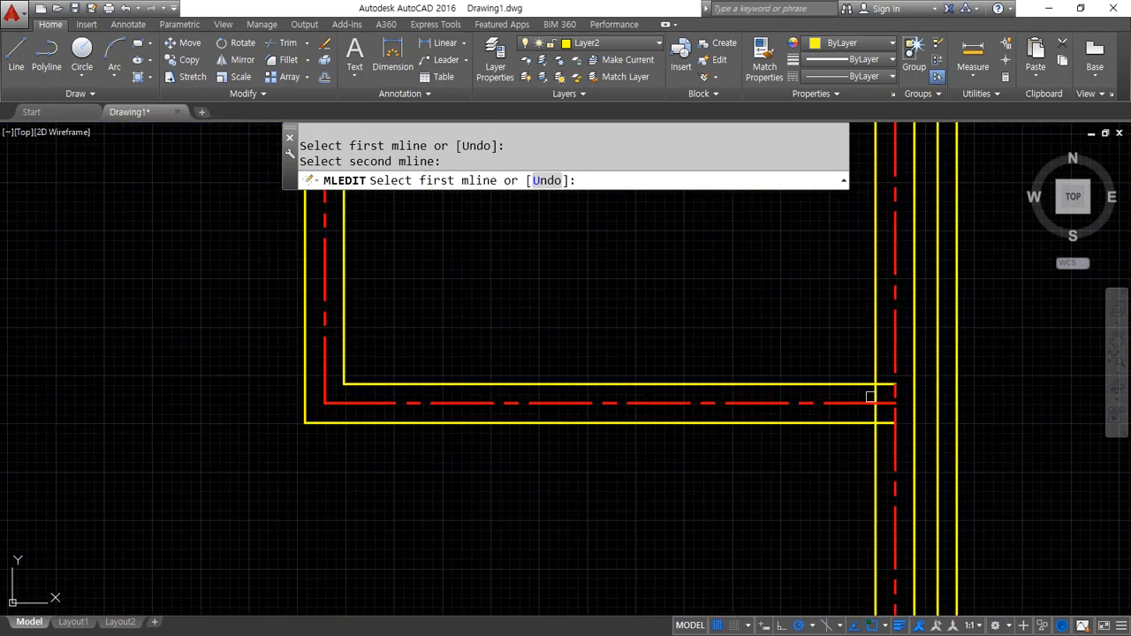
pyautogui.click(861, 386)
pyautogui.click(875, 363)
# - Merge the top wall of the small inner room into the long left partition
pyautogui.scroll(-5, 874, 363)
pyautogui.moveTo(215, 365); pyautogui.dragTo(467, 397, button='middle')
pyautogui.scroll(6, 359, 430)
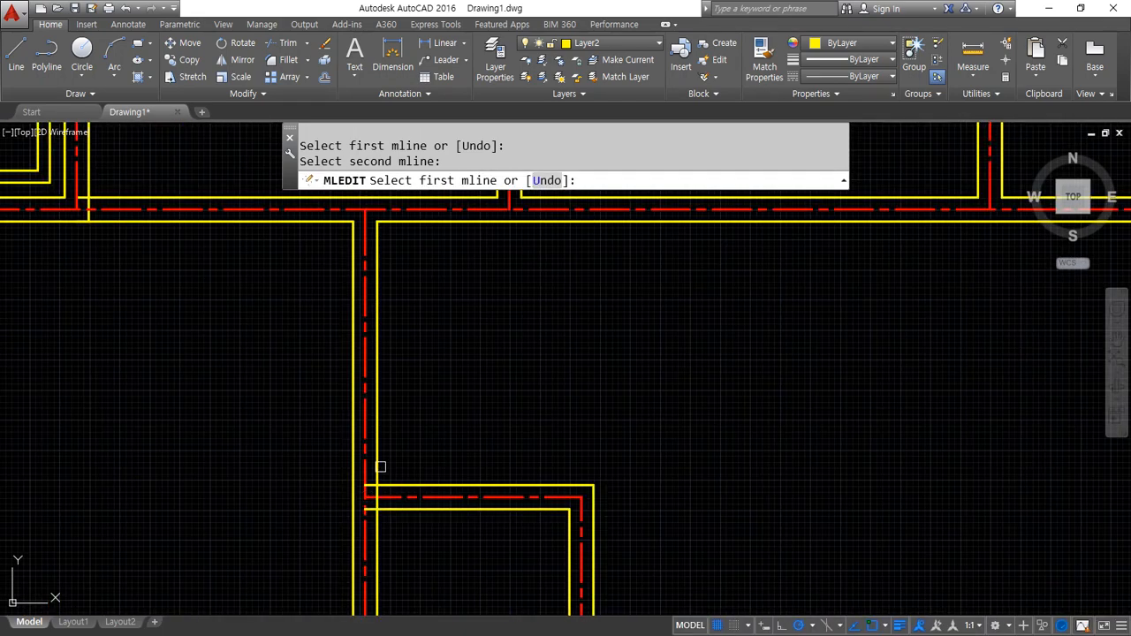
pyautogui.click(392, 485)
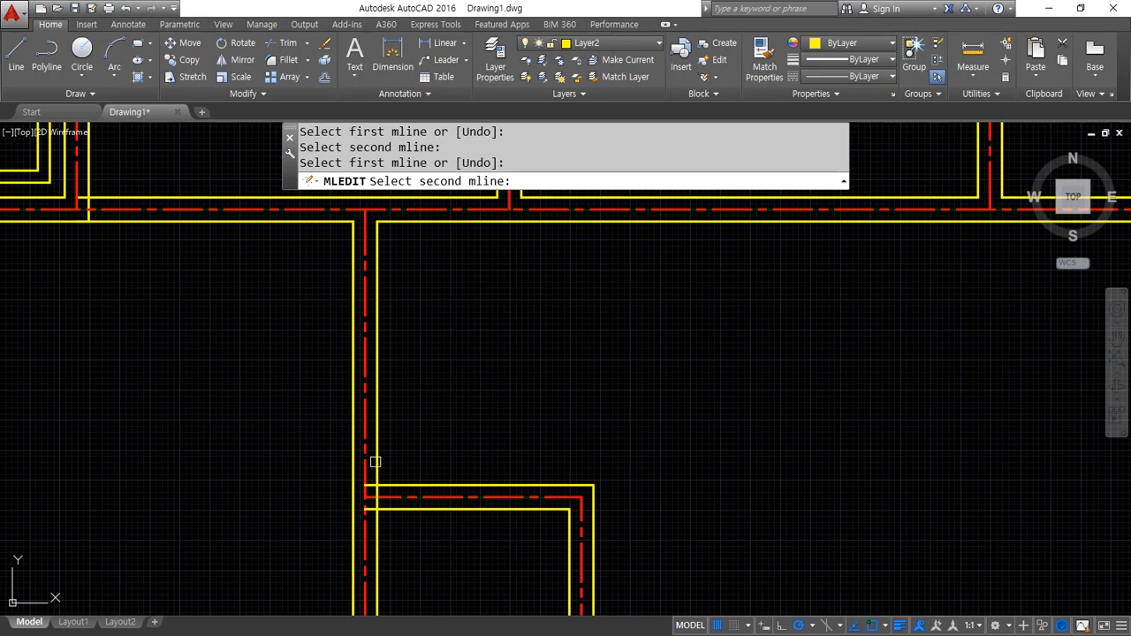
pyautogui.click(374, 462)
# - Merge the lower ends of the small inner room's two side walls into the lower exterior wall
pyautogui.scroll(-5, 374, 462)
pyautogui.moveTo(262, 510); pyautogui.dragTo(225, 331, button='middle')
pyautogui.scroll(5, 273, 439)
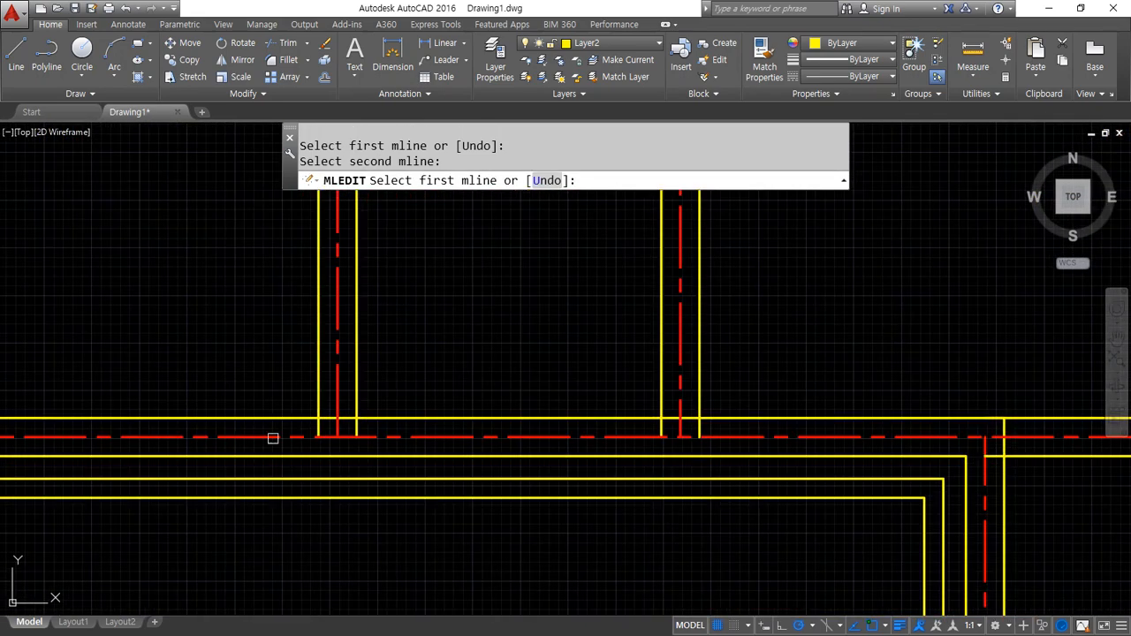
pyautogui.click(319, 383)
pyautogui.click(310, 423)
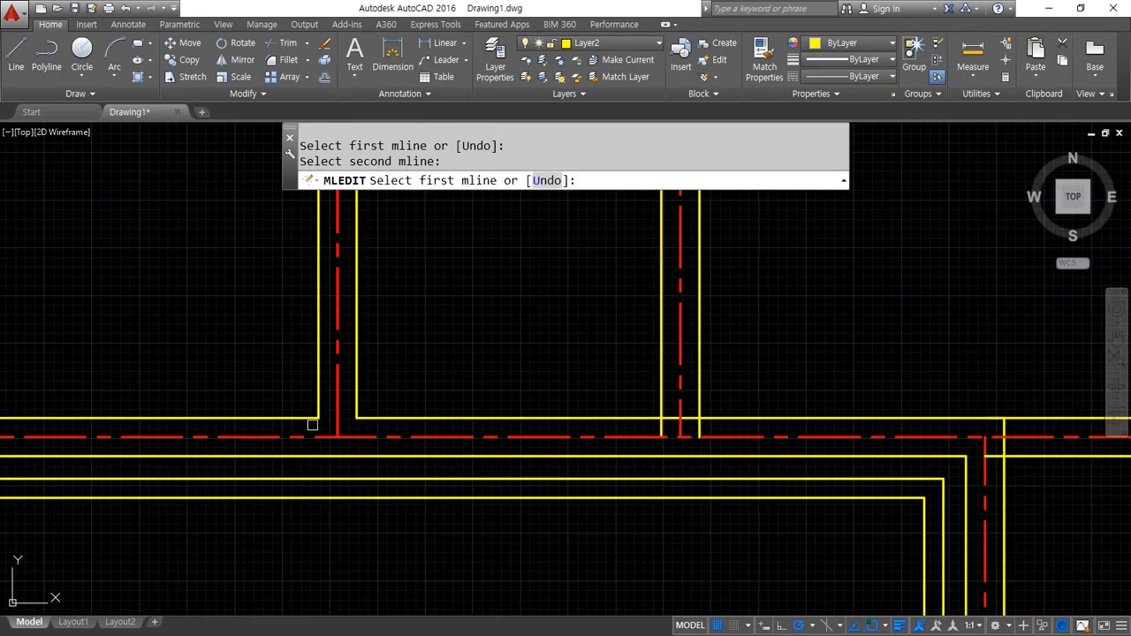
pyautogui.click(654, 409)
pyautogui.click(636, 418)
# - Merge the left end of the middle horizontal wall into the stepped left exterior wall
pyautogui.scroll(-5, 713, 400)
pyautogui.moveTo(812, 399); pyautogui.dragTo(430, 514, button='middle')
pyautogui.moveTo(336, 399); pyautogui.dragTo(677, 529, button='middle')
pyautogui.scroll(6, 322, 342)
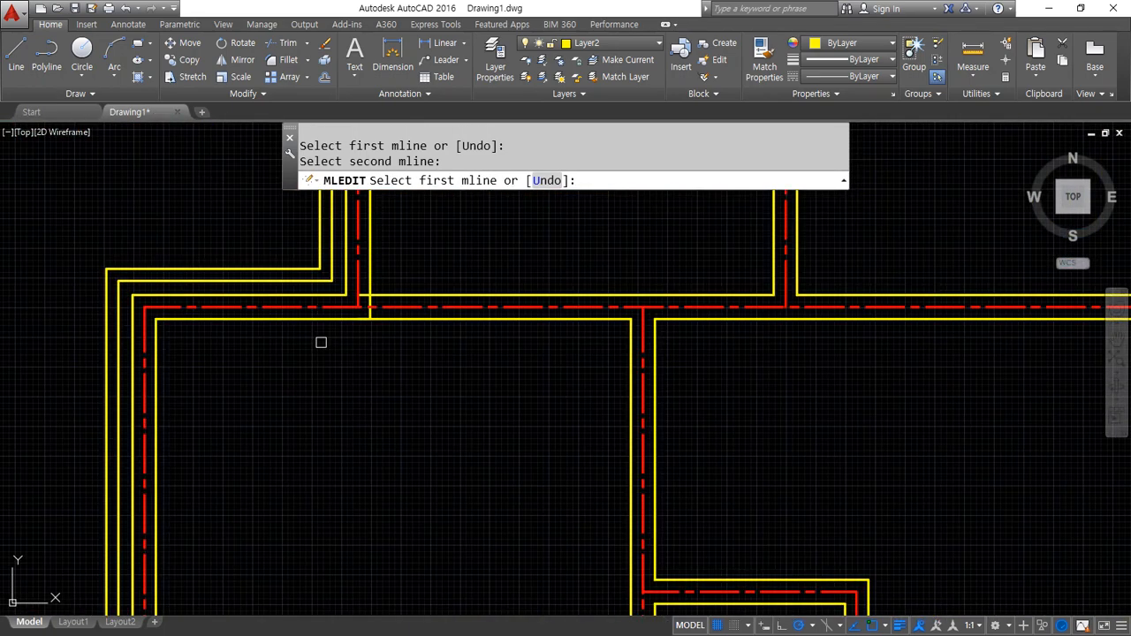
pyautogui.moveTo(461, 290); pyautogui.dragTo(487, 444, button='middle')
pyautogui.hotkey('ctrl', '2')
pyautogui.moveTo(629, 462)
pyautogui.mouseDown()
pyautogui.moveTo(558, 343)
pyautogui.moveTo(610, 460)
pyautogui.mouseUp()
pyautogui.moveTo(436, 267)
pyautogui.mouseDown()
pyautogui.moveTo(437, 282)
pyautogui.moveTo(321, 396)
pyautogui.moveTo(325, 422)
pyautogui.mouseUp()
pyautogui.press('Escape')
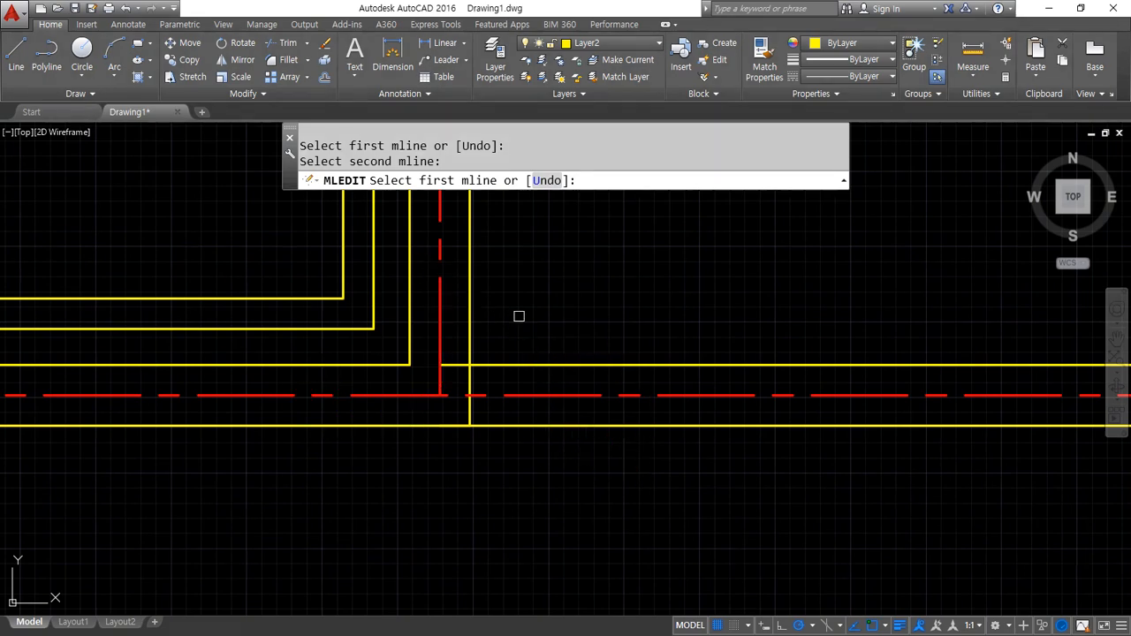
pyautogui.click(537, 362)
pyautogui.click(469, 335)
# - Merge the right end of the middle horizontal wall into the stepped right exterior wall
pyautogui.scroll(-6, 631, 384)
pyautogui.moveTo(631, 383); pyautogui.dragTo(364, 376, button='middle')
pyautogui.scroll(6, 364, 375)
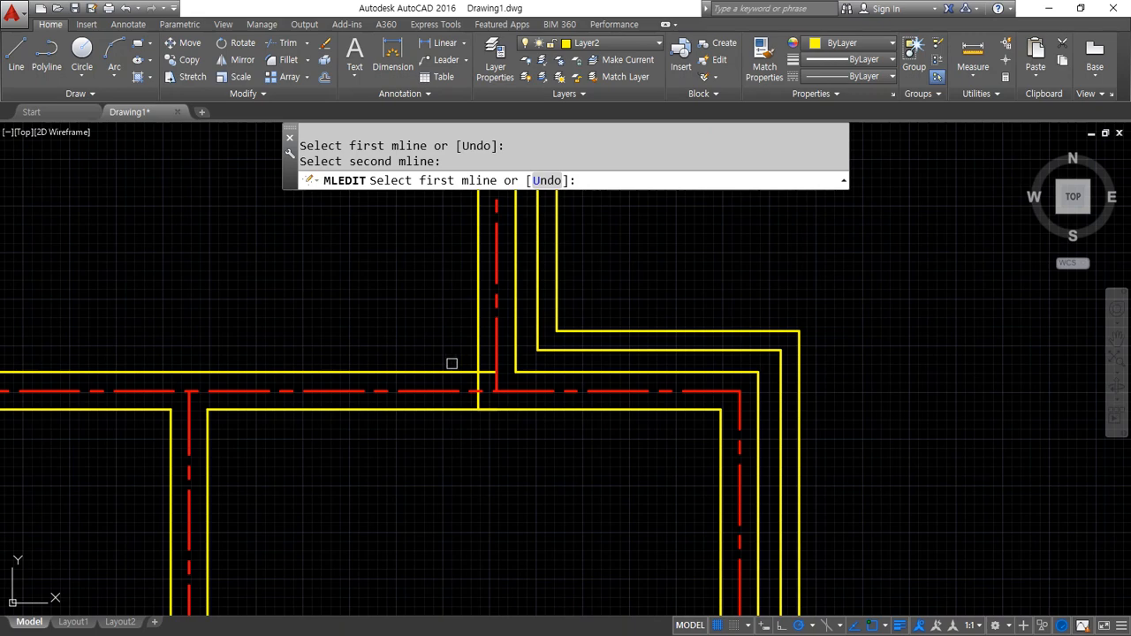
pyautogui.click(443, 372)
pyautogui.click(477, 342)
# - Merge the lower-right and upper-left wall junctions of the small room at the stepped lower exterior wall
pyautogui.scroll(-3, 487, 409)
pyautogui.moveTo(487, 409); pyautogui.dragTo(366, 162, button='middle')
pyautogui.scroll(4, 310, 407)
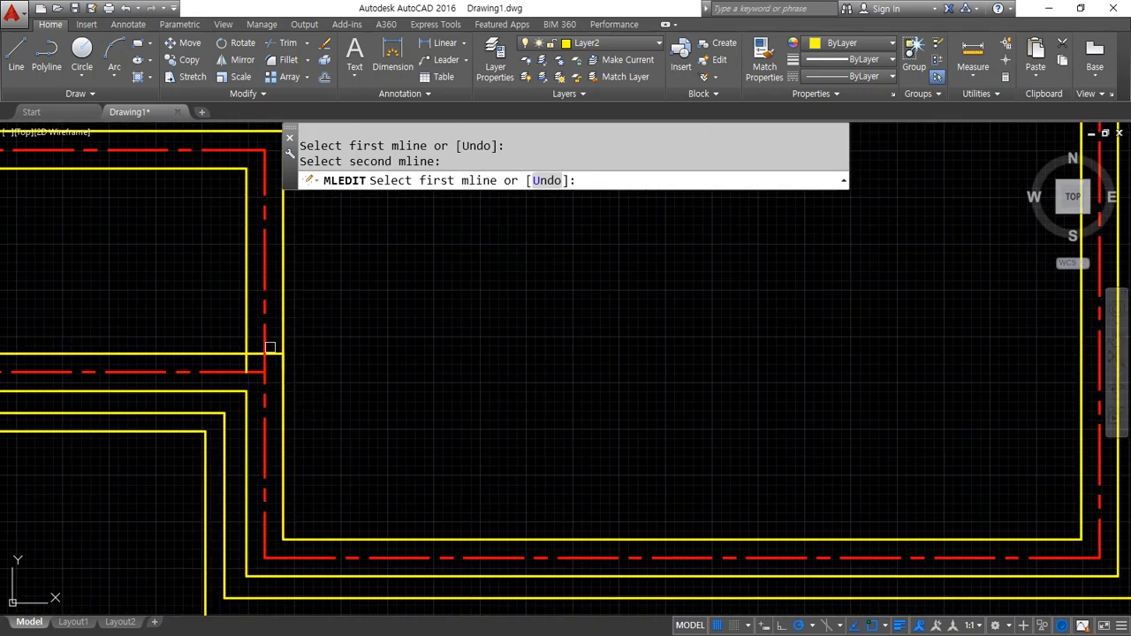
pyautogui.moveTo(266, 353); pyautogui.dragTo(381, 385, button='middle')
pyautogui.click(398, 333)
pyautogui.click(333, 382)
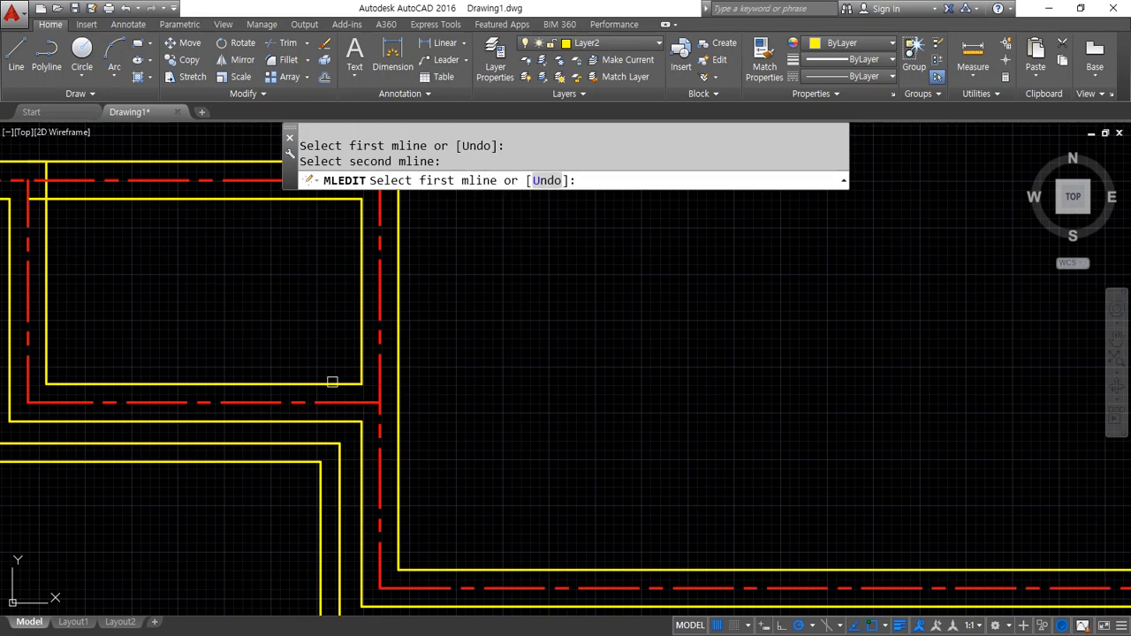
pyautogui.moveTo(90, 241); pyautogui.dragTo(357, 354, button='middle')
pyautogui.click(334, 313)
pyautogui.click(306, 338)
# - Examine the two merged junctions around the small lower room and finish the multiline editing
pyautogui.scroll(-2, 304, 358)
pyautogui.scroll(-3, 305, 358)
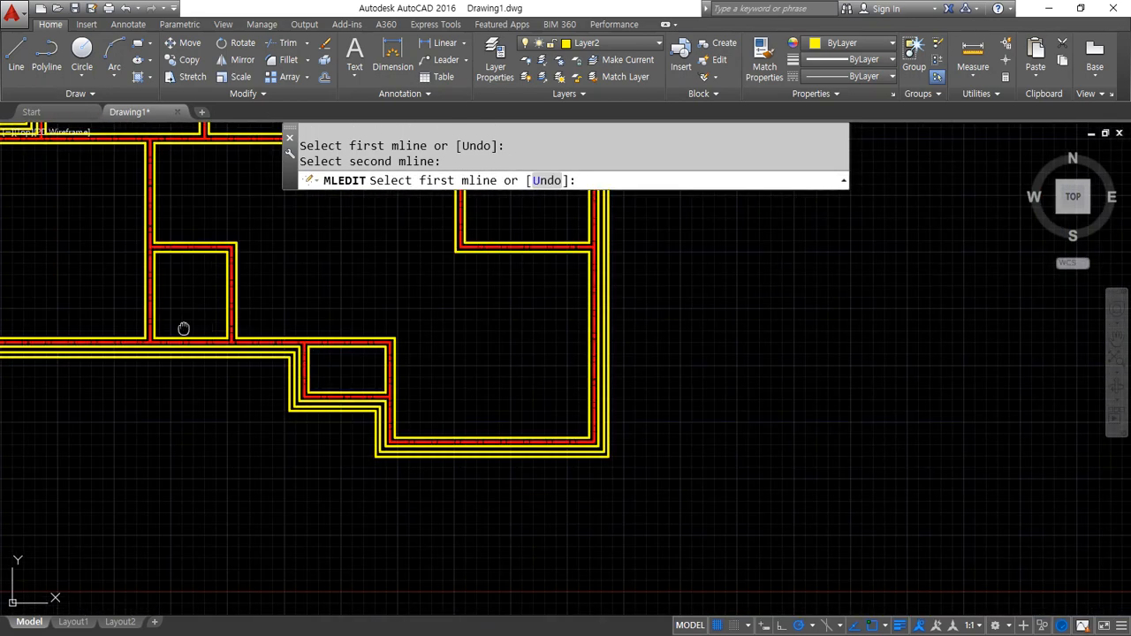
pyautogui.moveTo(182, 328); pyautogui.dragTo(328, 426, button='middle')
pyautogui.moveTo(483, 389); pyautogui.dragTo(449, 424, button='middle')
pyautogui.scroll(4, 445, 486)
pyautogui.moveTo(501, 522); pyautogui.dragTo(452, 389, button='middle')
pyautogui.moveTo(581, 488)
pyautogui.mouseDown()
pyautogui.moveTo(491, 422)
pyautogui.moveTo(574, 535)
pyautogui.moveTo(585, 500)
pyautogui.mouseUp()
pyautogui.moveTo(345, 380)
pyautogui.mouseDown()
pyautogui.moveTo(397, 326)
pyautogui.moveTo(354, 394)
pyautogui.mouseUp()
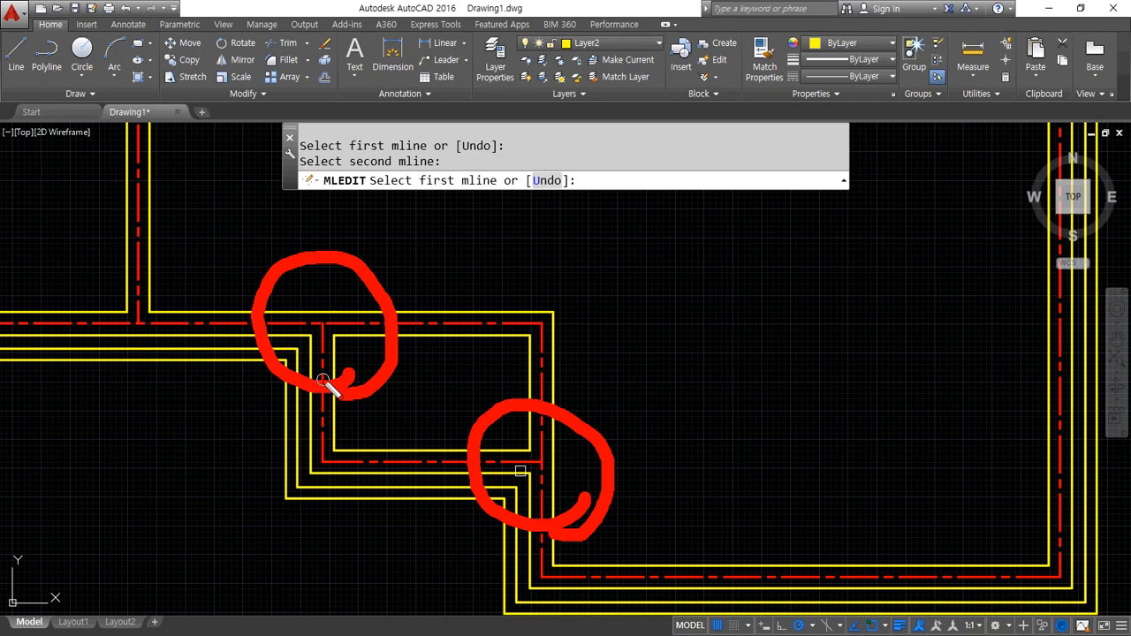
pyautogui.press('Escape')
# - Preview the W200 multiline style among the defined multiline styles
pyautogui.press('Return')
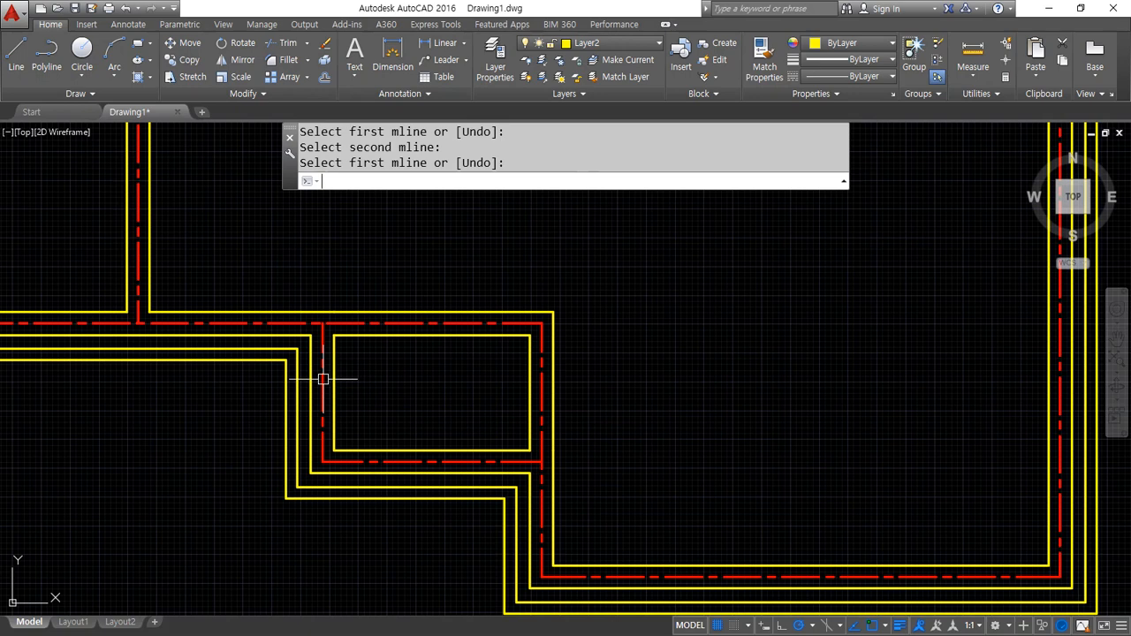
pyautogui.write('mlstyle')
pyautogui.press('Return')
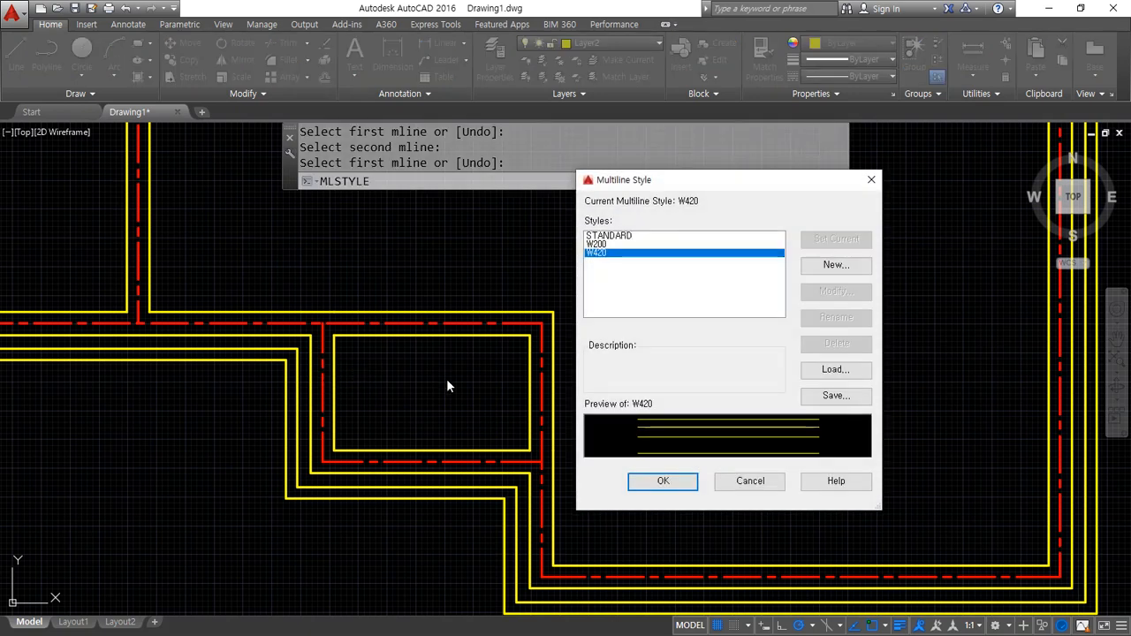
pyautogui.moveTo(875, 362)
pyautogui.mouseDown()
pyautogui.moveTo(799, 359)
pyautogui.moveTo(858, 296)
pyautogui.moveTo(859, 382)
pyautogui.moveTo(765, 336)
pyautogui.moveTo(879, 358)
pyautogui.moveTo(857, 330)
pyautogui.mouseUp()
pyautogui.click(609, 244)
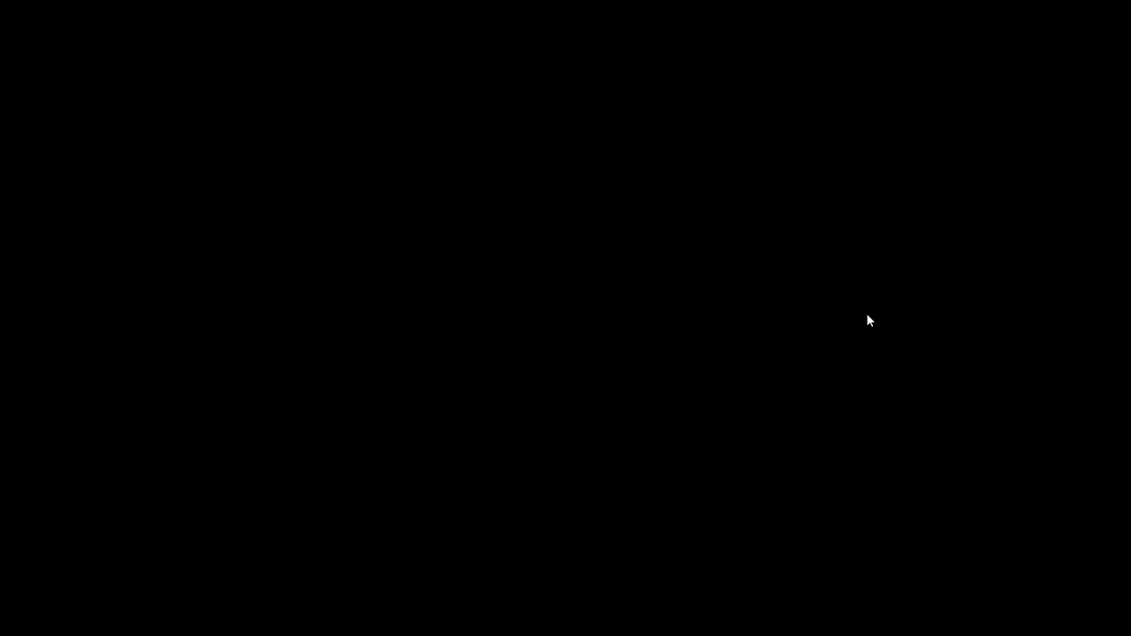
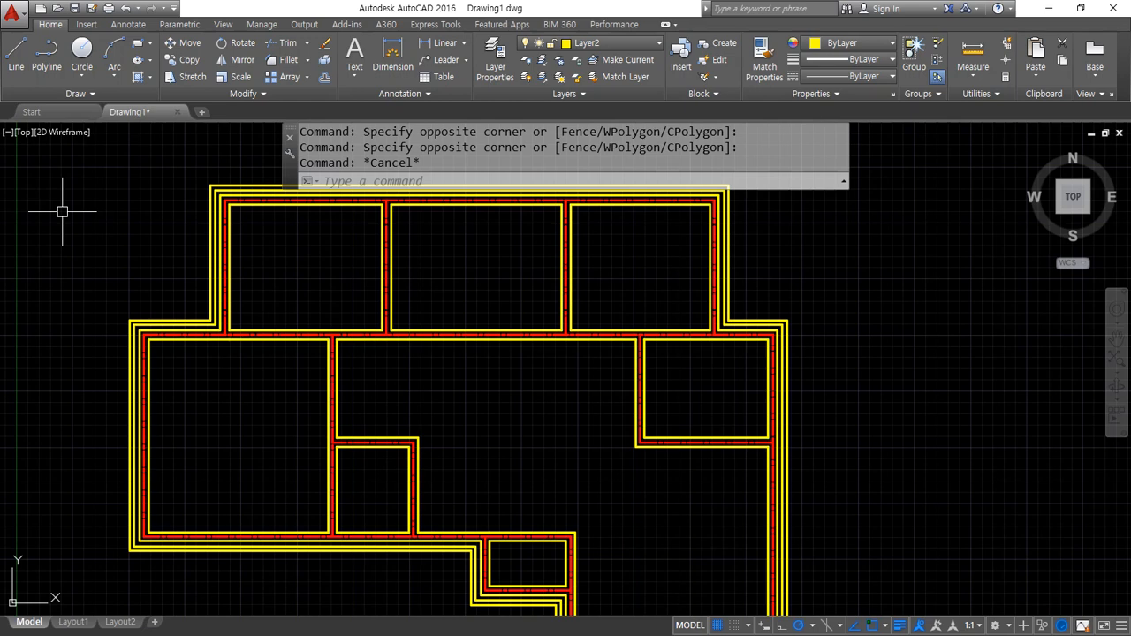
# - Explode the entire floor plan so its wall multilines become individual lines
pyautogui.press('Return')
pyautogui.scroll(-2, 62, 211)
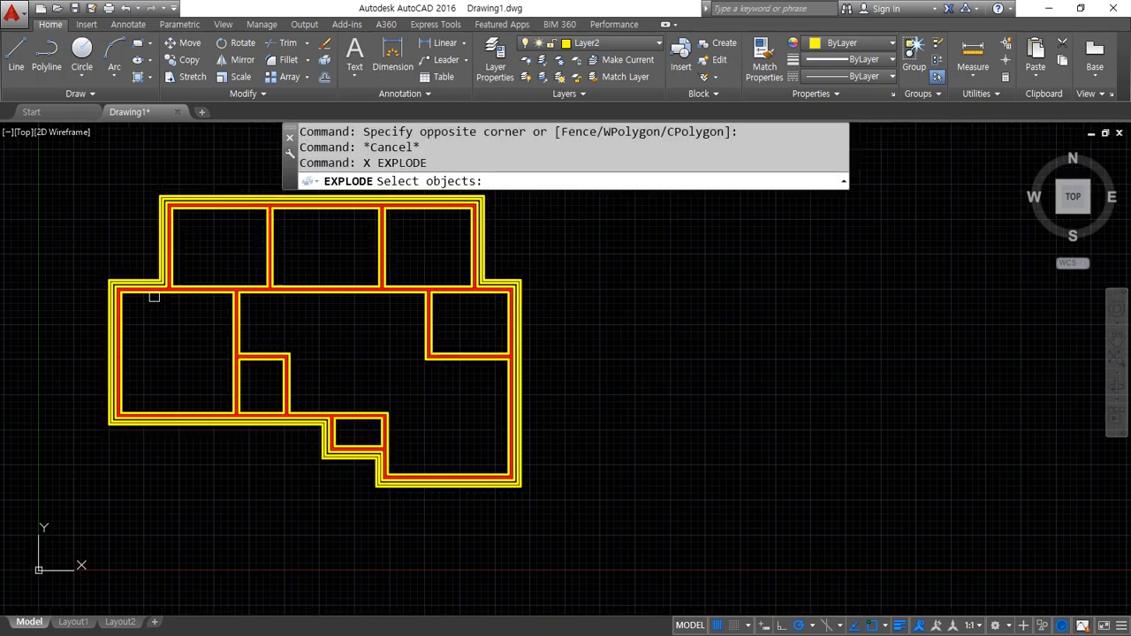
pyautogui.click(550, 549)
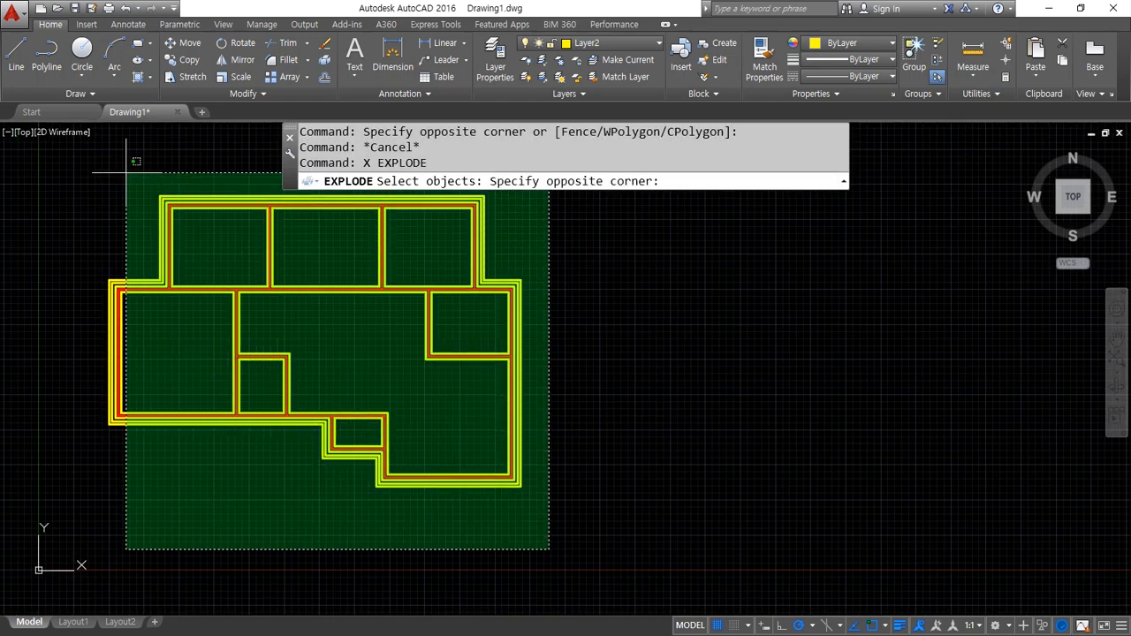
pyautogui.click(69, 185)
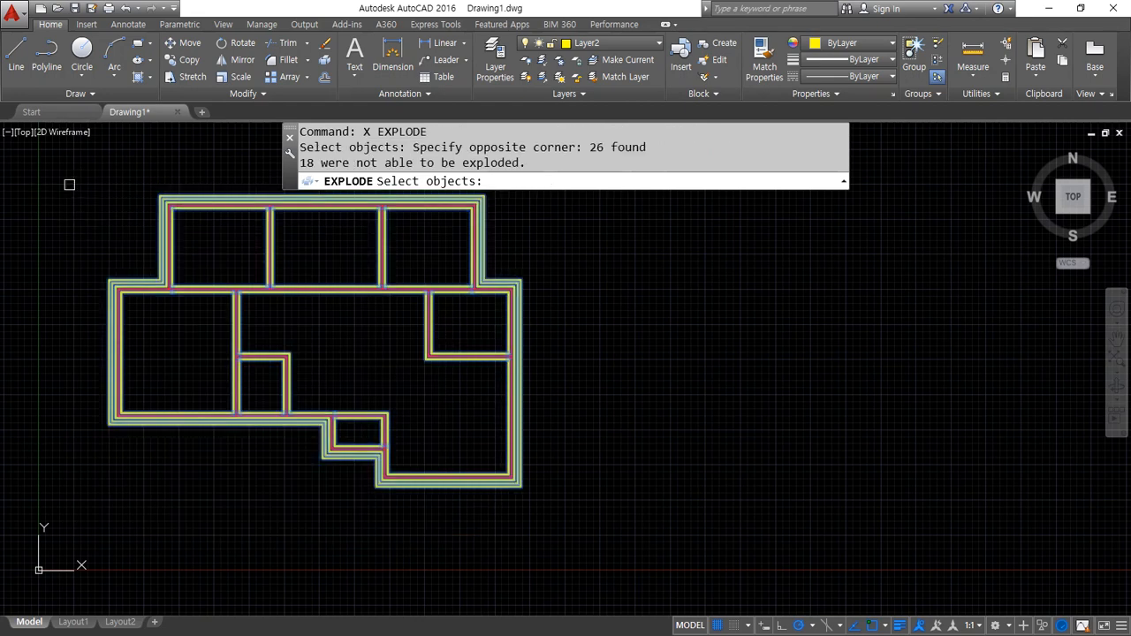
pyautogui.press('Return')
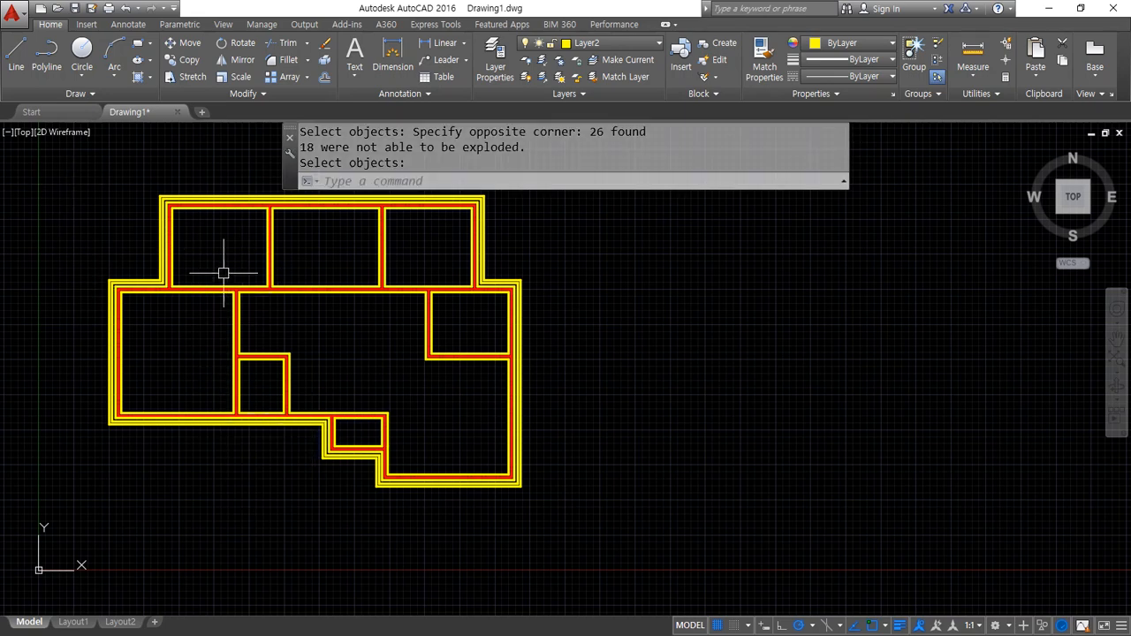
# - Draw a line across the top opening of the left lower partition, between its two inner wall corners
pyautogui.scroll(4, 227, 273)
pyautogui.scroll(2, 220, 359)
pyautogui.moveTo(212, 366); pyautogui.dragTo(382, 410, button='middle')
pyautogui.scroll(4, 421, 402)
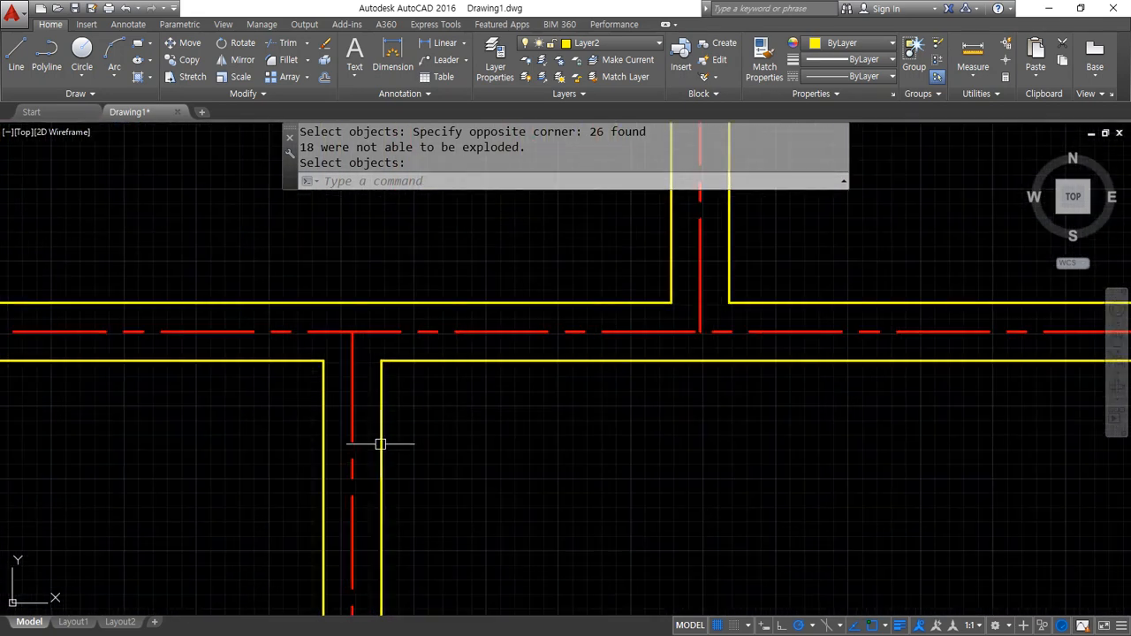
pyautogui.write('l')
pyautogui.press('Return')
pyautogui.click(381, 361)
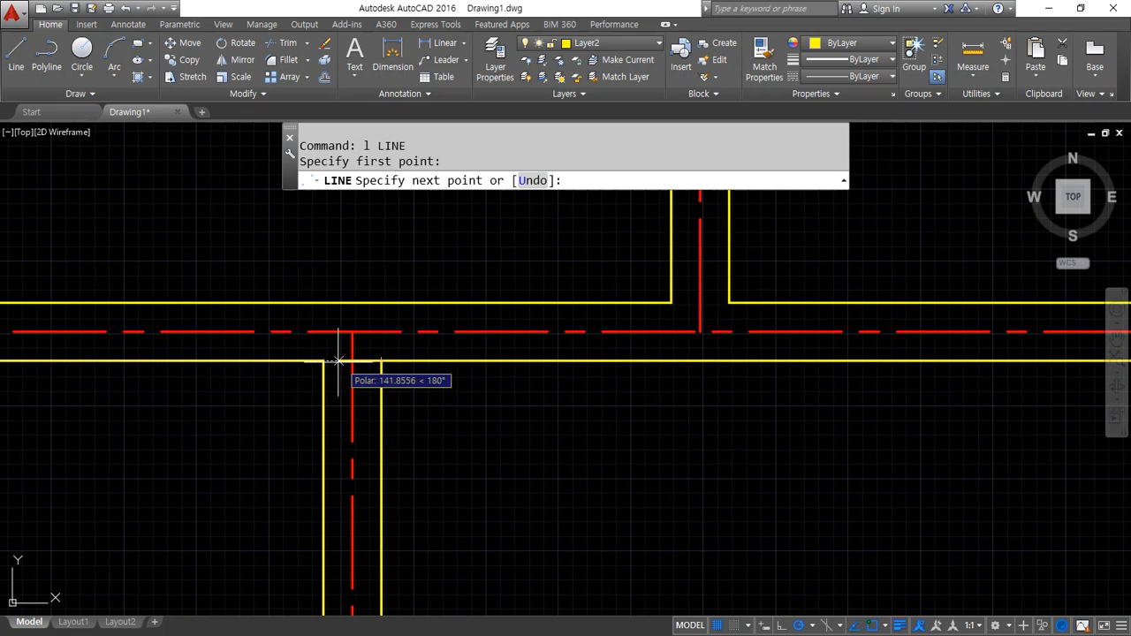
pyautogui.click(324, 361)
pyautogui.press('Return')
# - Offset the line across the partition's top downward by 100
pyautogui.write('o')
pyautogui.press('Return')
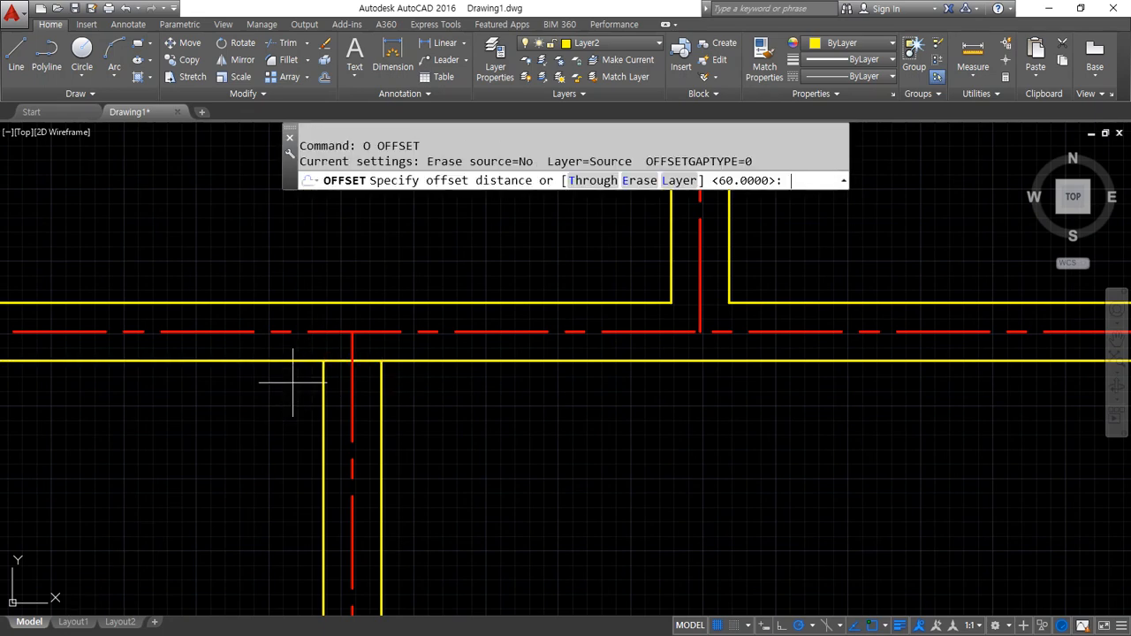
pyautogui.press('Return')
pyautogui.click(328, 363)
pyautogui.click(333, 394)
pyautogui.press('Return')
# - Offset the new line across the partition downward by 900 to mark the door width
pyautogui.press('Return')
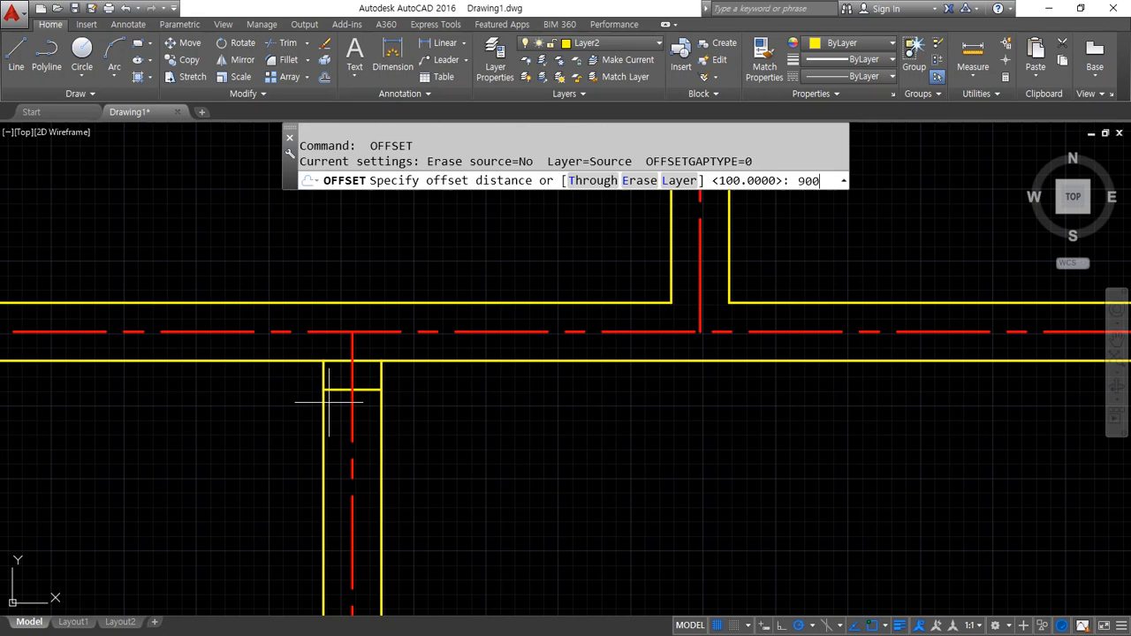
pyautogui.press('Return')
pyautogui.click(339, 390)
pyautogui.click(262, 497)
pyautogui.moveTo(263, 497); pyautogui.dragTo(275, 431, button='middle')
pyautogui.press('Return')
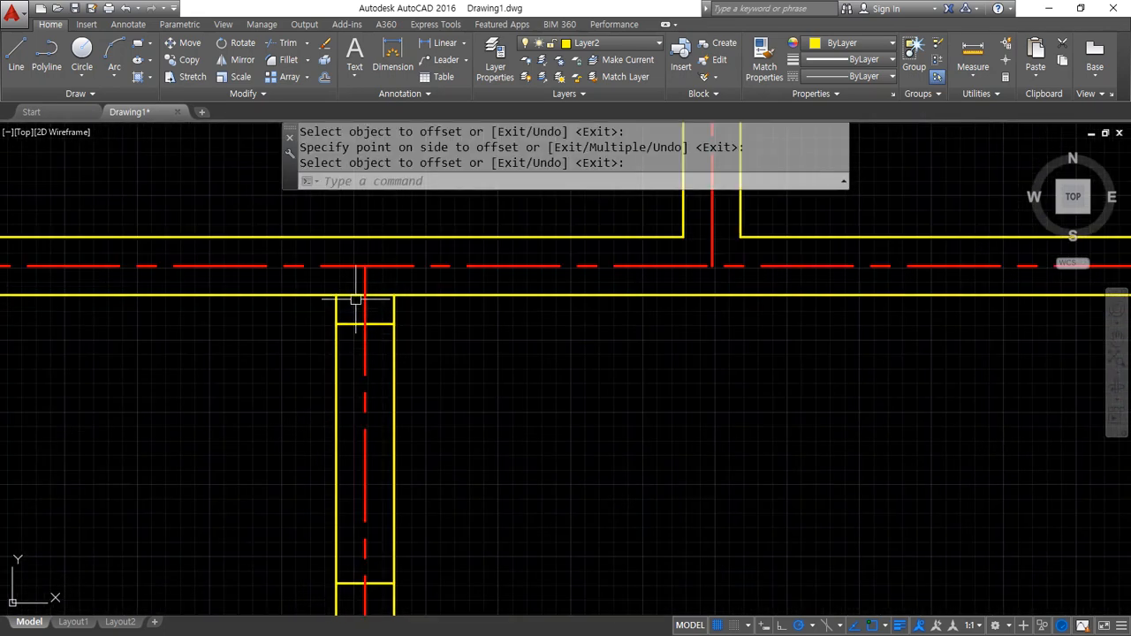
# - Erase the original line across the top of the partition at the wall junction
pyautogui.click(355, 294)
pyautogui.write('e')
pyautogui.press('Return')
# - Trim both partition wall lines between the two cross lines to open the doorway
pyautogui.write('tr')
pyautogui.press('Return')
pyautogui.press('Return')
pyautogui.click(393, 409)
pyautogui.click(335, 425)
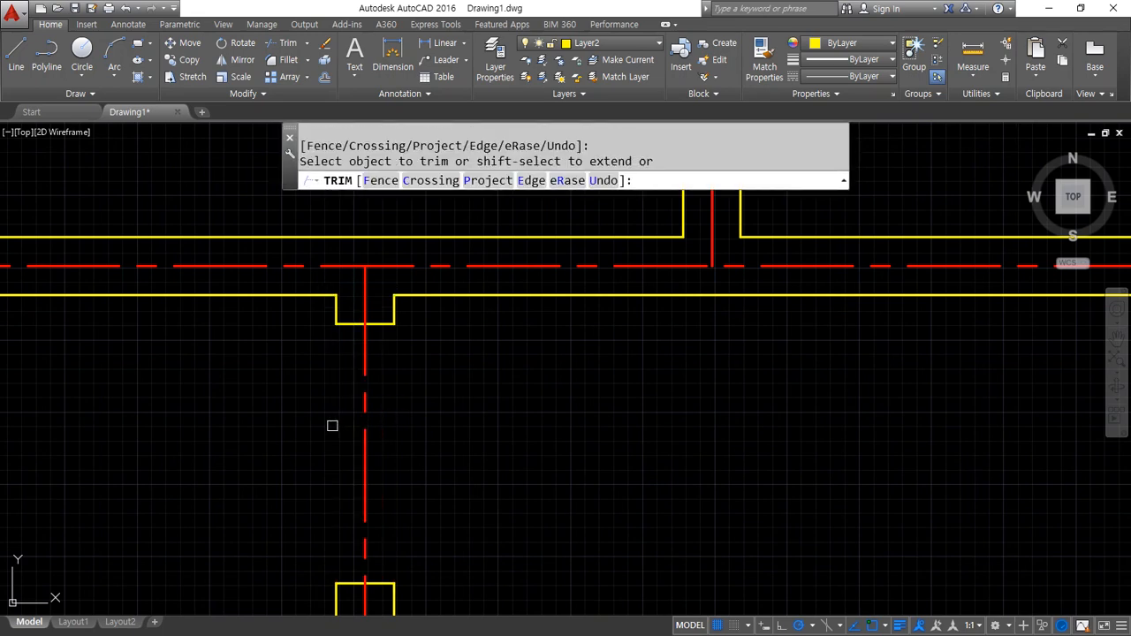
pyautogui.press('Return')
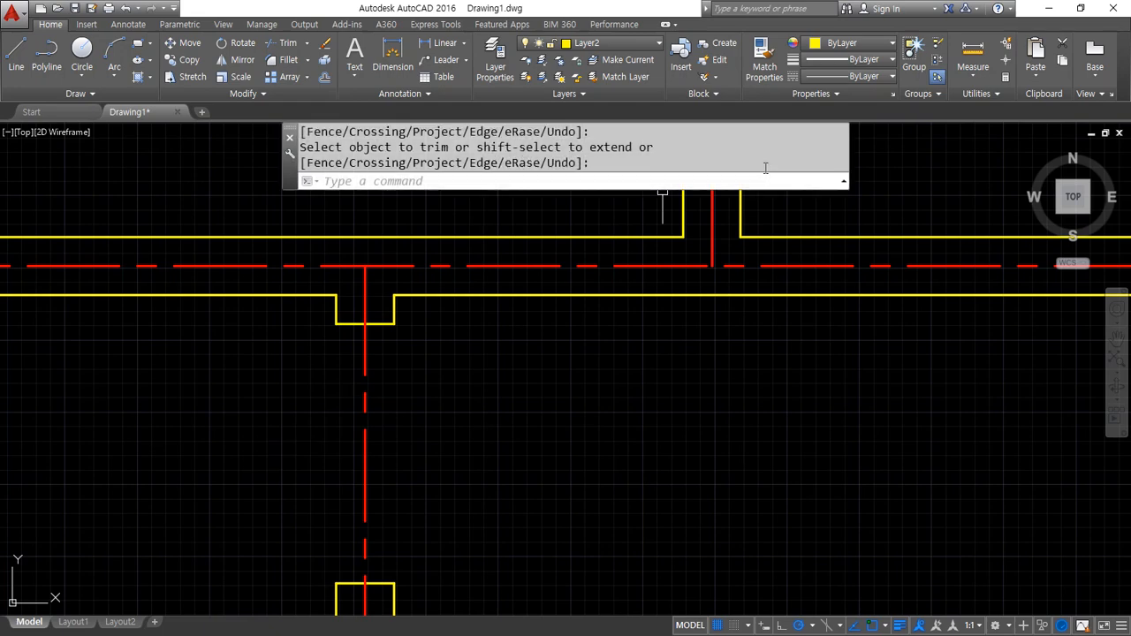
pyautogui.moveTo(474, 457); pyautogui.dragTo(489, 424, button='middle')
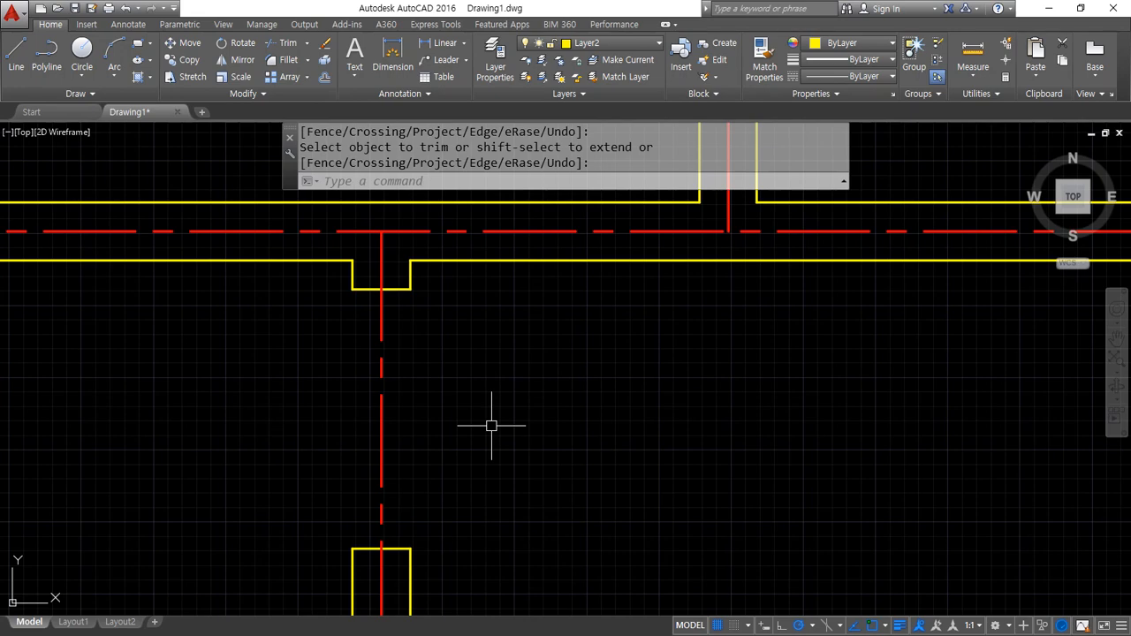
# - Examine the short wall stub above the partition's doorway and the neighbouring wall junction
pyautogui.scroll(4, 407, 318)
pyautogui.moveTo(308, 203); pyautogui.dragTo(315, 344, button='middle')
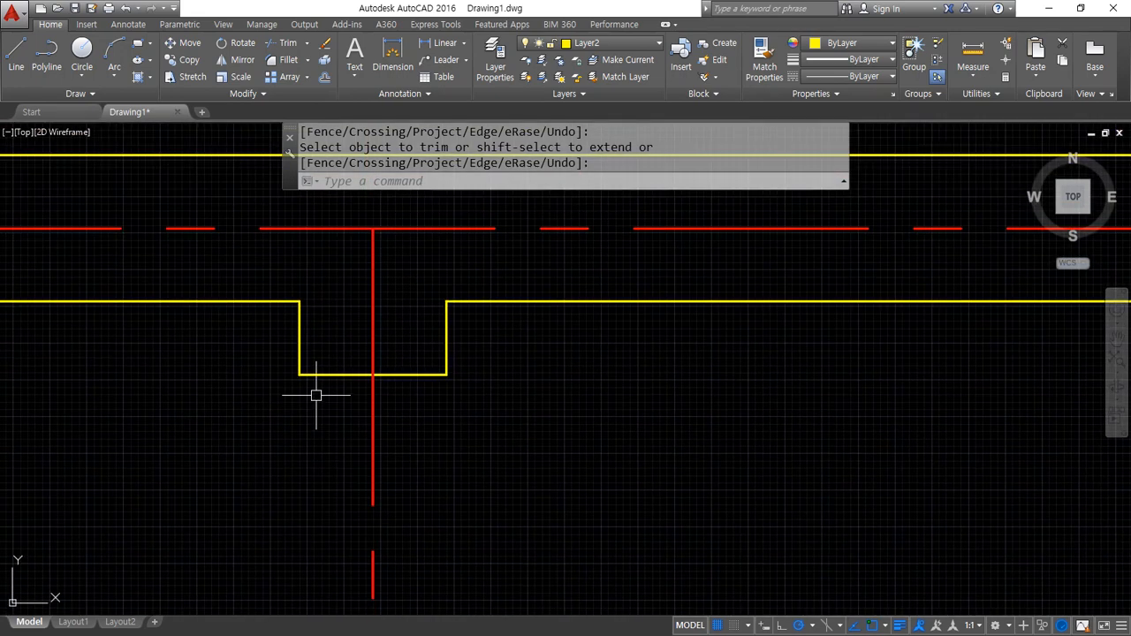
pyautogui.moveTo(311, 359); pyautogui.dragTo(287, 392)
pyautogui.moveTo(439, 358); pyautogui.dragTo(428, 404)
pyautogui.moveTo(323, 444)
pyautogui.mouseDown()
pyautogui.moveTo(430, 449)
pyautogui.moveTo(406, 429)
pyautogui.mouseUp()
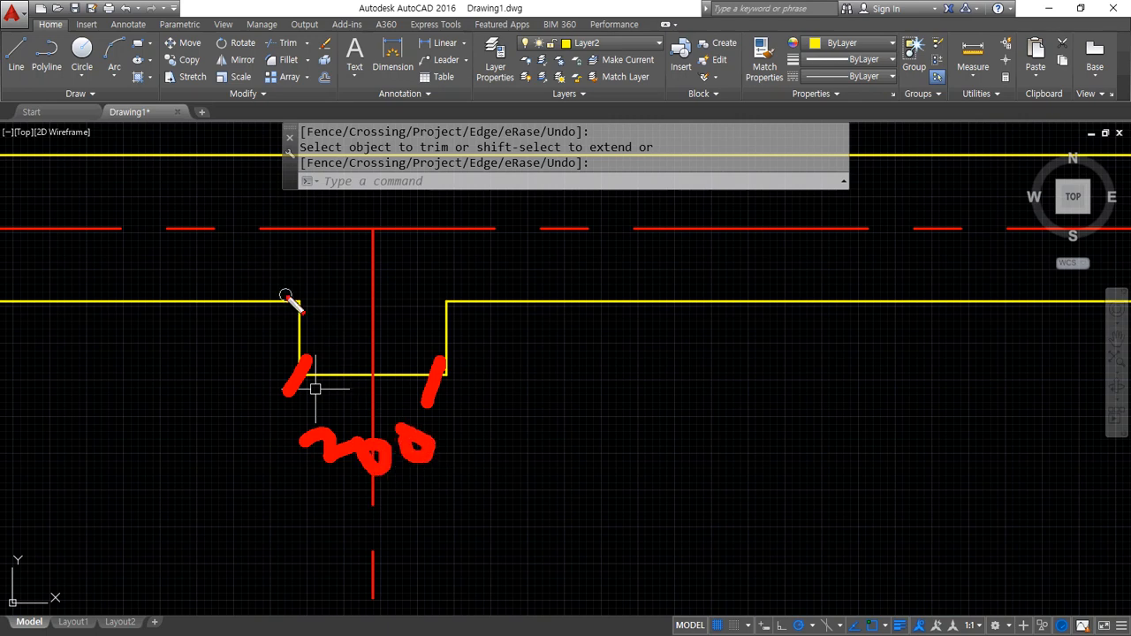
pyautogui.moveTo(285, 294)
pyautogui.mouseDown()
pyautogui.moveTo(298, 310)
pyautogui.moveTo(236, 356)
pyautogui.mouseUp()
pyautogui.moveTo(251, 339); pyautogui.dragTo(266, 343)
pyautogui.press('Delete')
pyautogui.moveTo(299, 305)
pyautogui.mouseDown()
pyautogui.moveTo(448, 307)
pyautogui.moveTo(443, 372)
pyautogui.moveTo(305, 370)
pyautogui.moveTo(302, 307)
pyautogui.mouseUp()
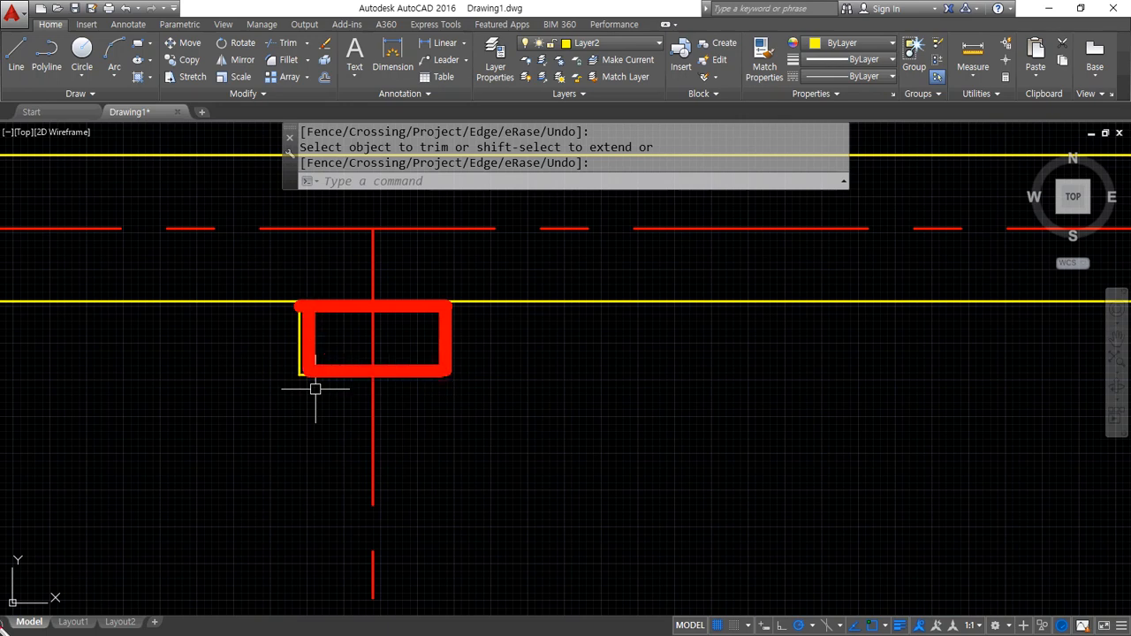
pyautogui.press('Escape')
pyautogui.scroll(-6, 404, 455)
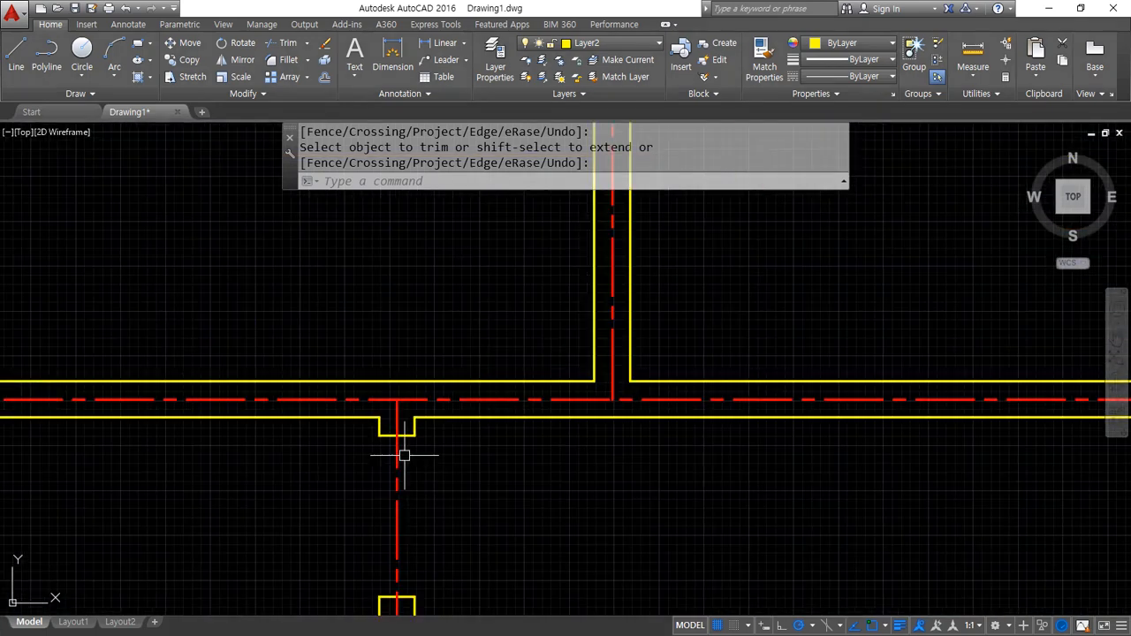
pyautogui.moveTo(410, 528); pyautogui.dragTo(394, 454, button='middle')
pyautogui.scroll(5, 486, 291)
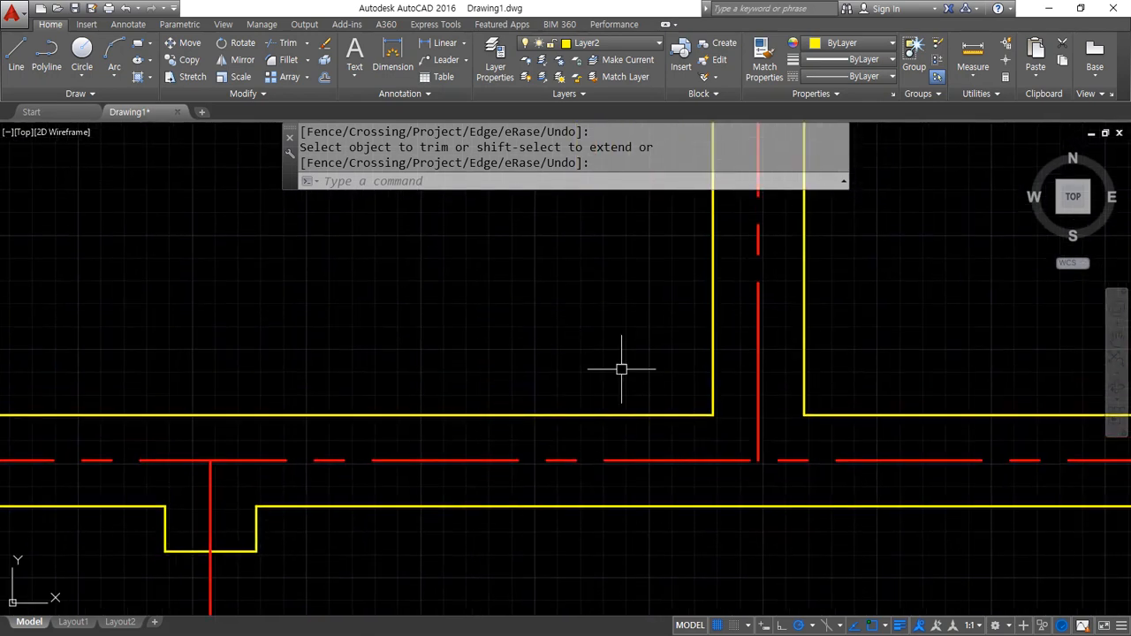
pyautogui.write('o')
pyautogui.press('Return')
pyautogui.press('Escape')
# - Draw a line across the horizontal wall, continuing the left face of the upper partition
pyautogui.write('l')
pyautogui.press('Return')
pyautogui.click(712, 414)
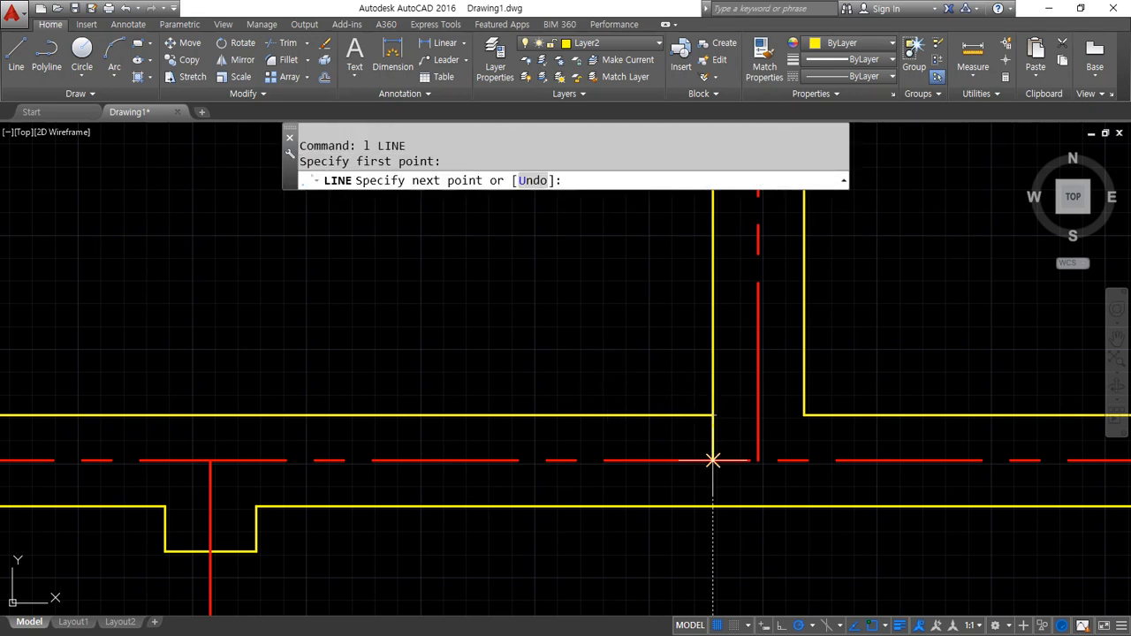
pyautogui.click(712, 505)
pyautogui.press('Return')
# - Offset the new line across the horizontal wall 100 to the left
pyautogui.write('o')
pyautogui.press('Return')
pyautogui.write('100')
pyautogui.press('Return')
pyautogui.click(712, 500)
pyautogui.click(669, 492)
pyautogui.press('Return')
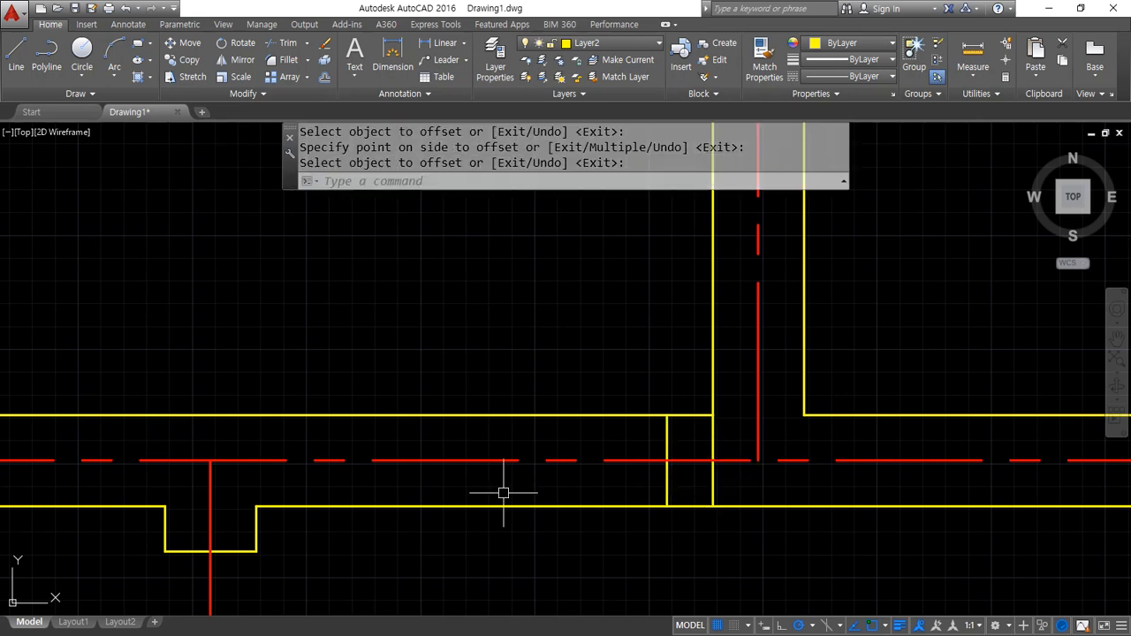
# - Offset the shifted cross line 900 to the left to mark the door width
pyautogui.write('o')
pyautogui.press('Return')
pyautogui.write('900')
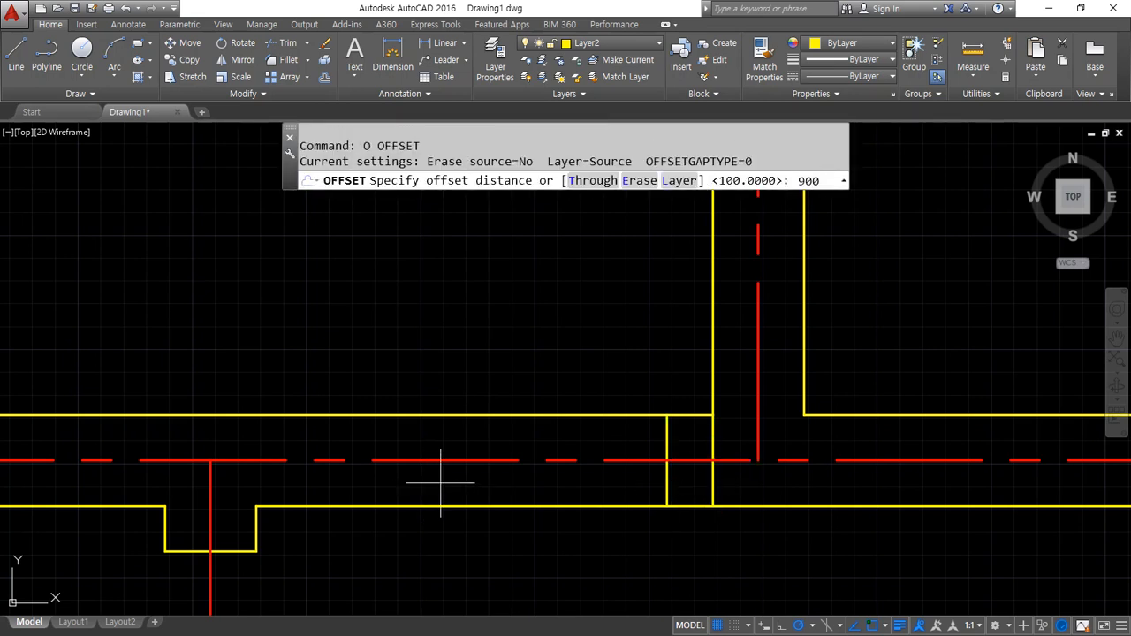
pyautogui.press('Return')
pyautogui.click(667, 492)
pyautogui.click(542, 513)
pyautogui.press('Return')
# - Trim both horizontal wall lines between the door marks to open the doorway left of the upper partition
pyautogui.write('tr')
pyautogui.press('Return')
pyautogui.press('Return')
pyautogui.click(506, 496)
pyautogui.click(527, 432)
pyautogui.click(519, 408)
pyautogui.press('Return')
# - Erase the original construction line across the wall below the upper partition's left face
pyautogui.click(711, 473)
pyautogui.write('e')
pyautogui.press('Return')
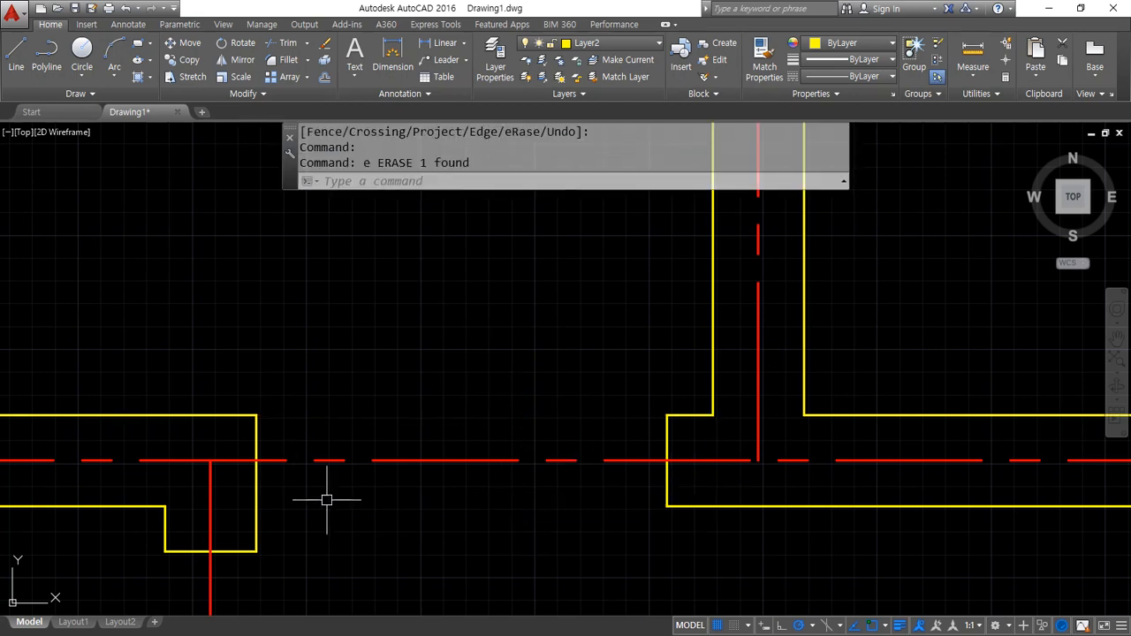
# - Draw a line across the horizontal wall, continuing the right face of the next upper partition to the right
pyautogui.scroll(-2, 325, 508)
pyautogui.scroll(-2, 454, 490)
pyautogui.moveTo(739, 424); pyautogui.dragTo(114, 393, button='middle')
pyautogui.scroll(4, 556, 477)
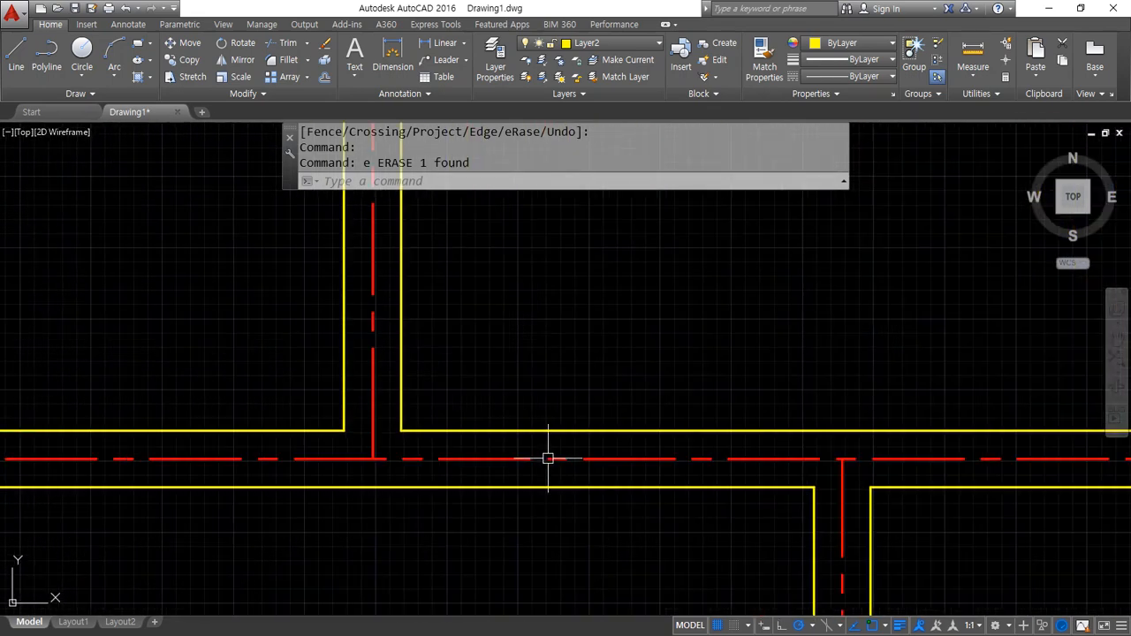
pyautogui.write('l LINE')
pyautogui.press('Return')
pyautogui.click(402, 431)
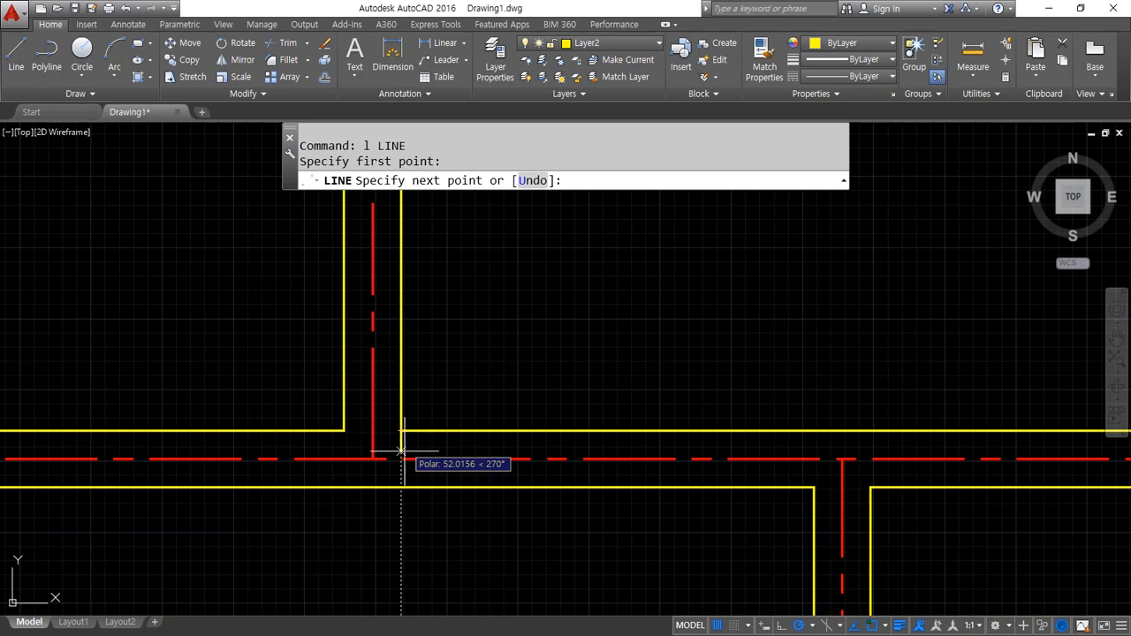
pyautogui.click(402, 485)
pyautogui.press('Return')
# - Offset the line below the partition's right face 100 to the right
pyautogui.write('o')
pyautogui.press('Return')
pyautogui.write('1')
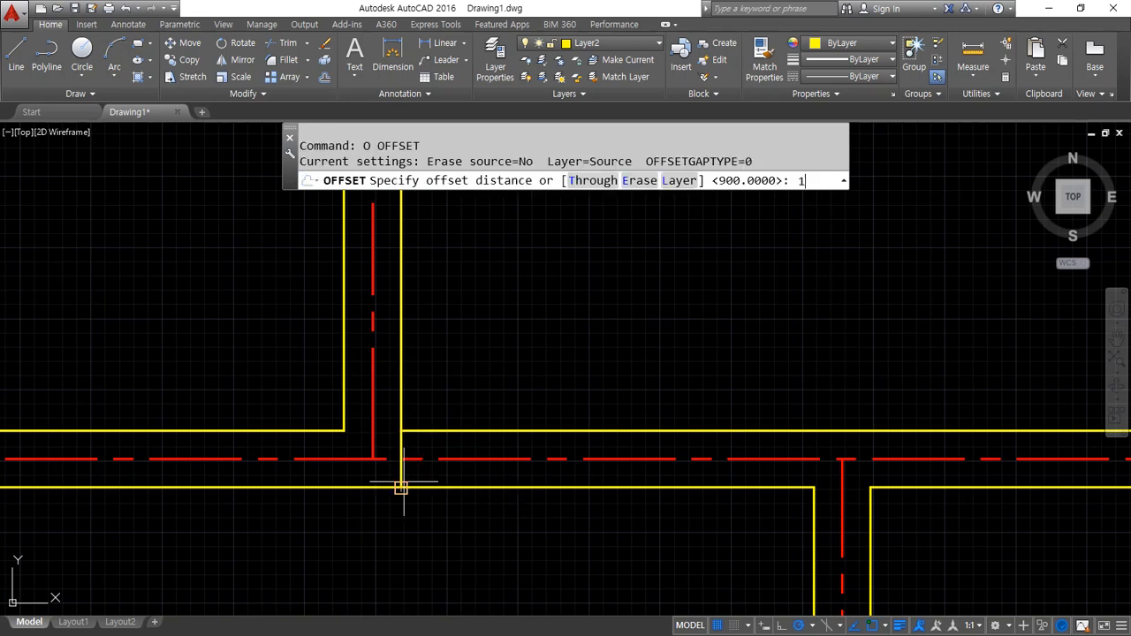
pyautogui.write('00')
pyautogui.press('Return')
pyautogui.click(403, 468)
pyautogui.click(433, 474)
pyautogui.press('Return')
# - Offset the new cross line 900 to the right for the door width and erase the original line at the partition
pyautogui.press('Return')
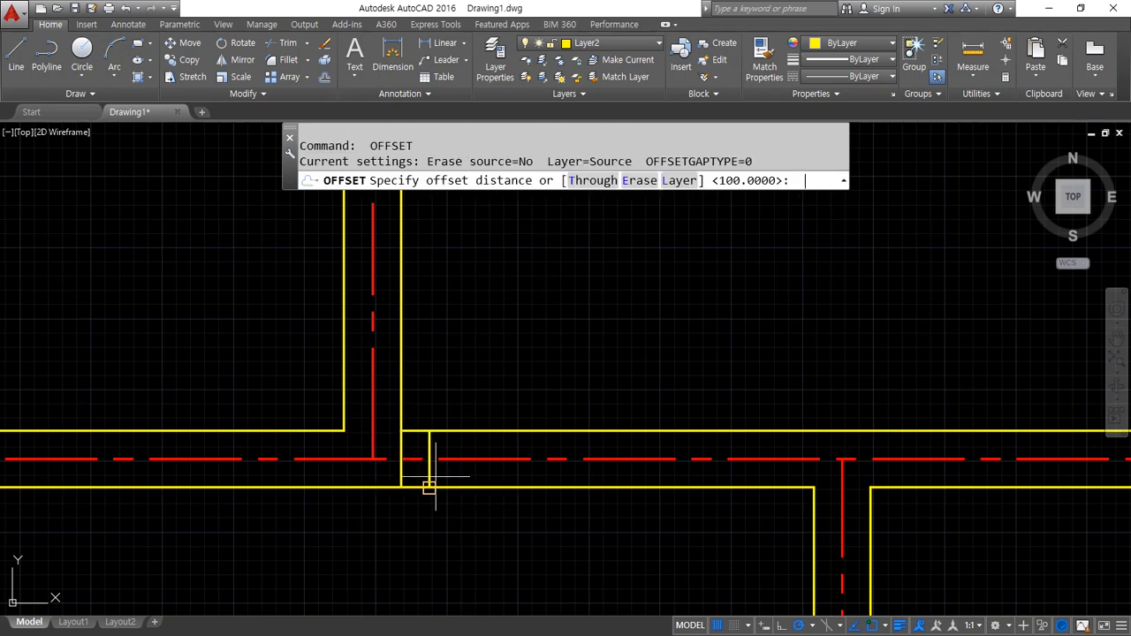
pyautogui.press('Return')
pyautogui.click(429, 471)
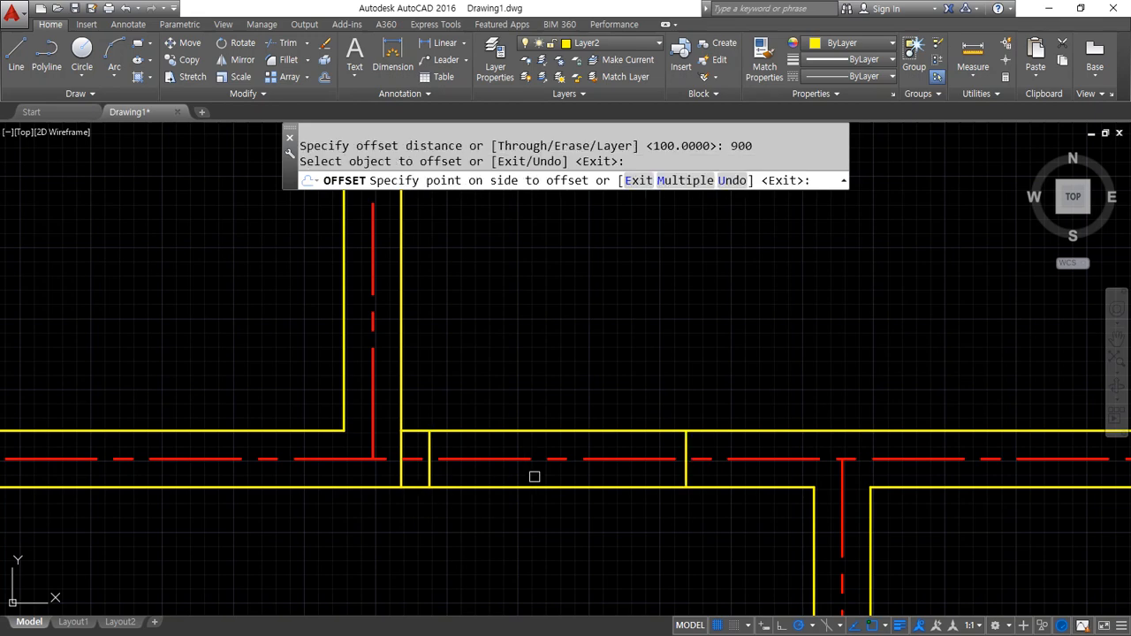
pyautogui.click(535, 474)
pyautogui.press('Return')
# - Trim both horizontal wall lines between the two cross lines with a fence selection to open the second doorway
pyautogui.write('tr')
pyautogui.press('Return')
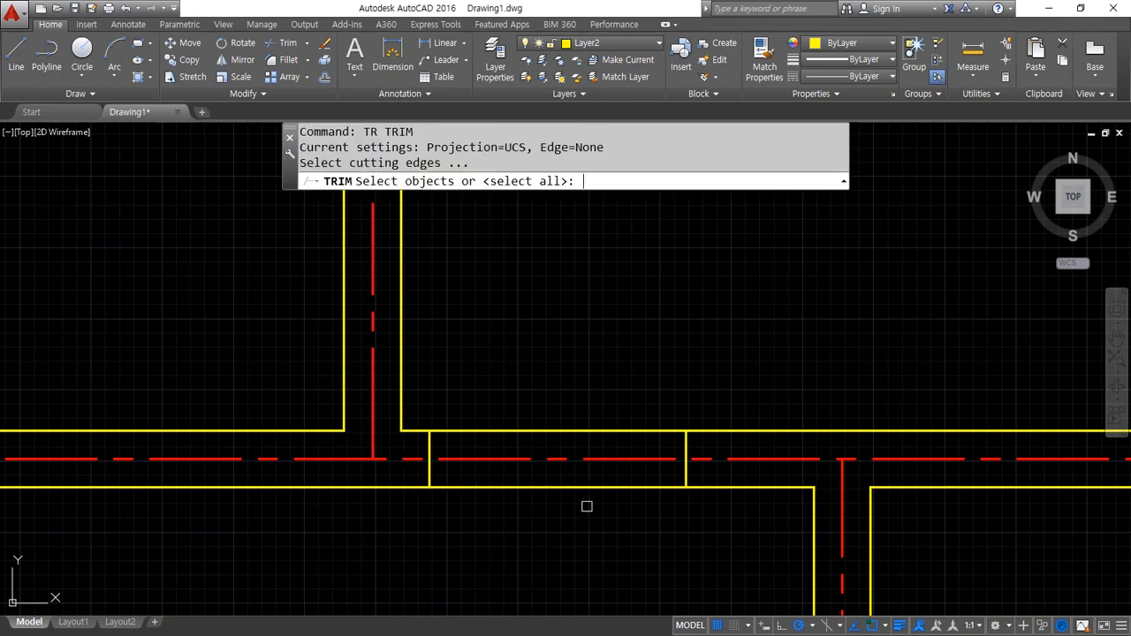
pyautogui.press('Return')
pyautogui.write('f')
pyautogui.press('Return')
pyautogui.click(576, 518)
pyautogui.click(578, 400)
pyautogui.press('Return')
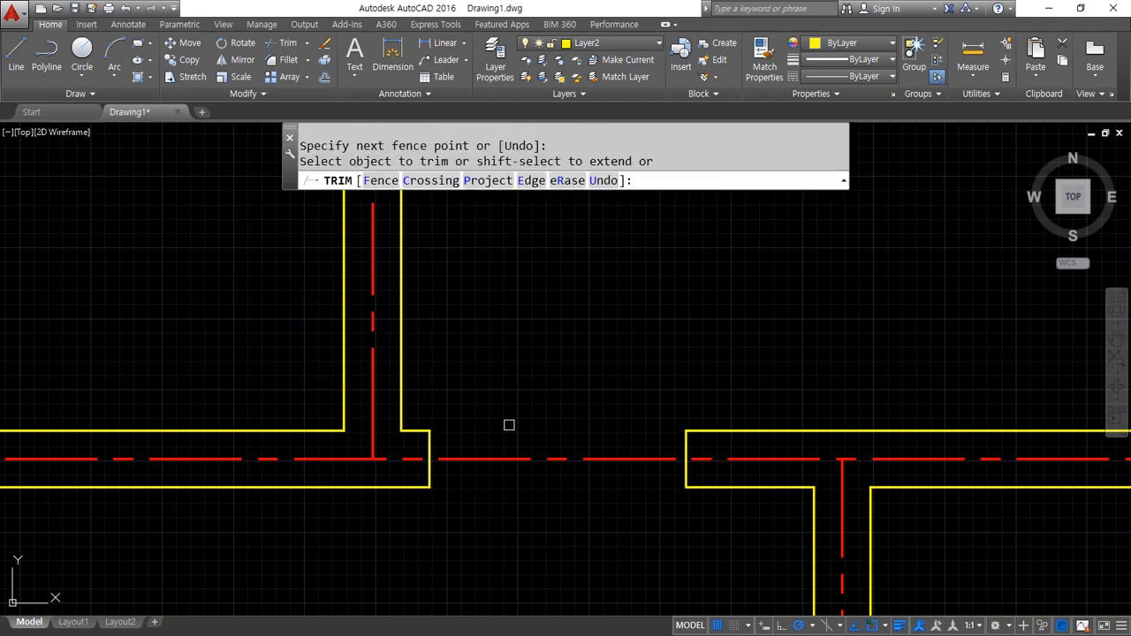
pyautogui.press('Return')
# - Draw a line across the right-hand room's left wall at its lower inner corner
pyautogui.scroll(-4, 609, 495)
pyautogui.moveTo(621, 497); pyautogui.dragTo(563, 225, button='middle')
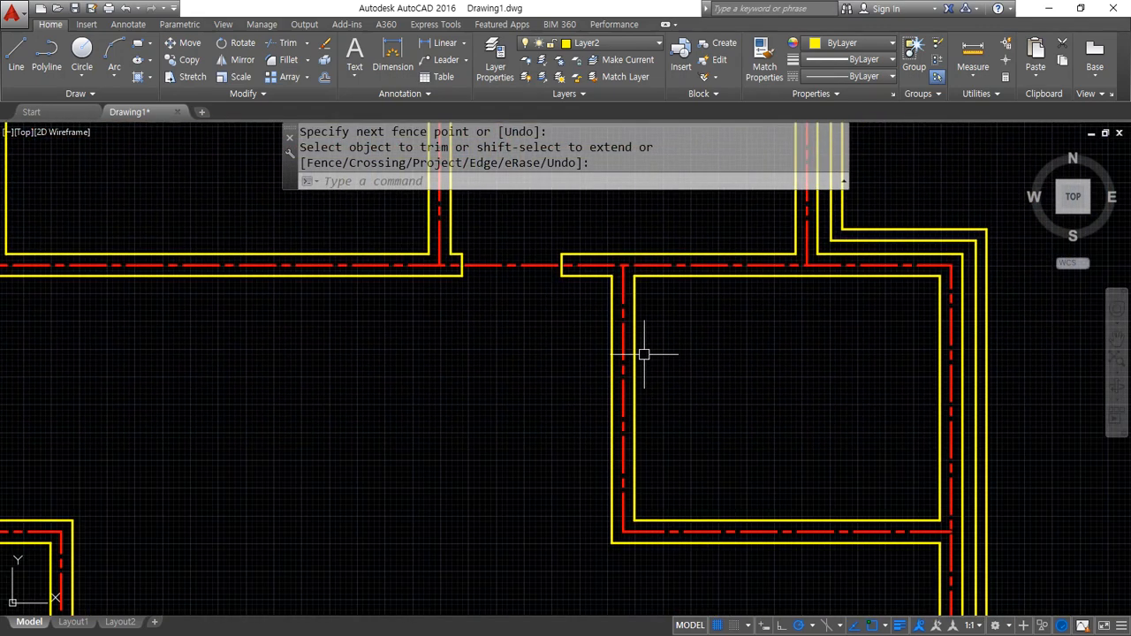
pyautogui.scroll(5, 576, 504)
pyautogui.write('l')
pyautogui.press('Return')
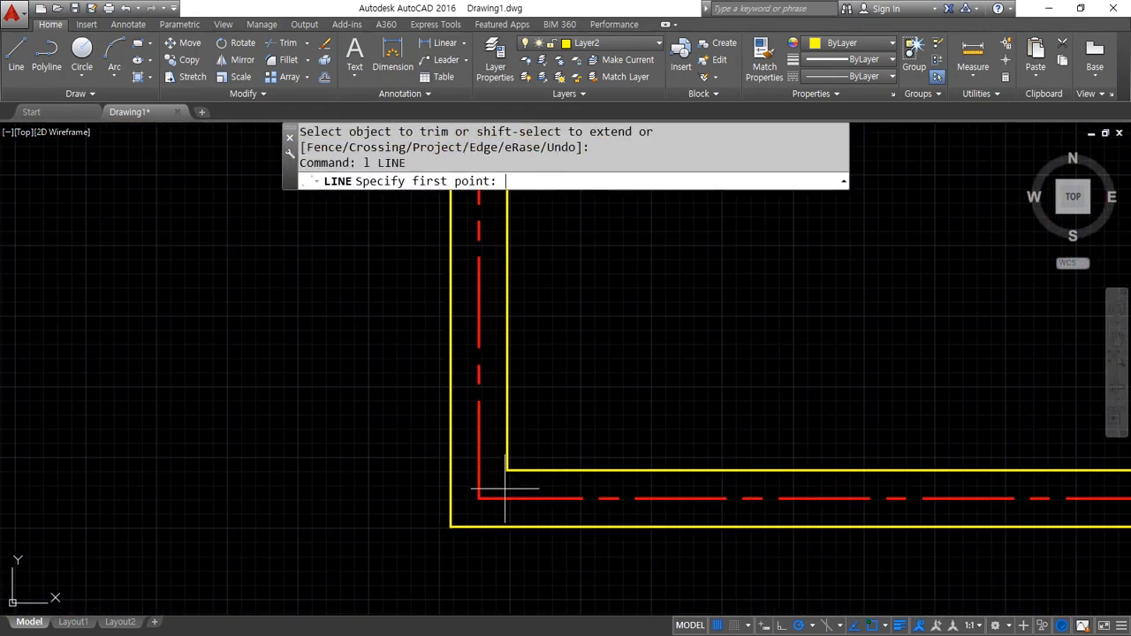
pyautogui.click(506, 469)
pyautogui.click(449, 469)
pyautogui.press('Return')
# - Offset the line at the right-hand room's lower corner upward by 100
pyautogui.write('o')
pyautogui.press('Return')
pyautogui.write('100')
pyautogui.press('Return')
pyautogui.click(450, 470)
pyautogui.click(455, 442)
pyautogui.press('Return')
# - Offset the new line across the right-hand room's left wall upward by 900
pyautogui.press('Return')
pyautogui.write('900')
pyautogui.press('Return')
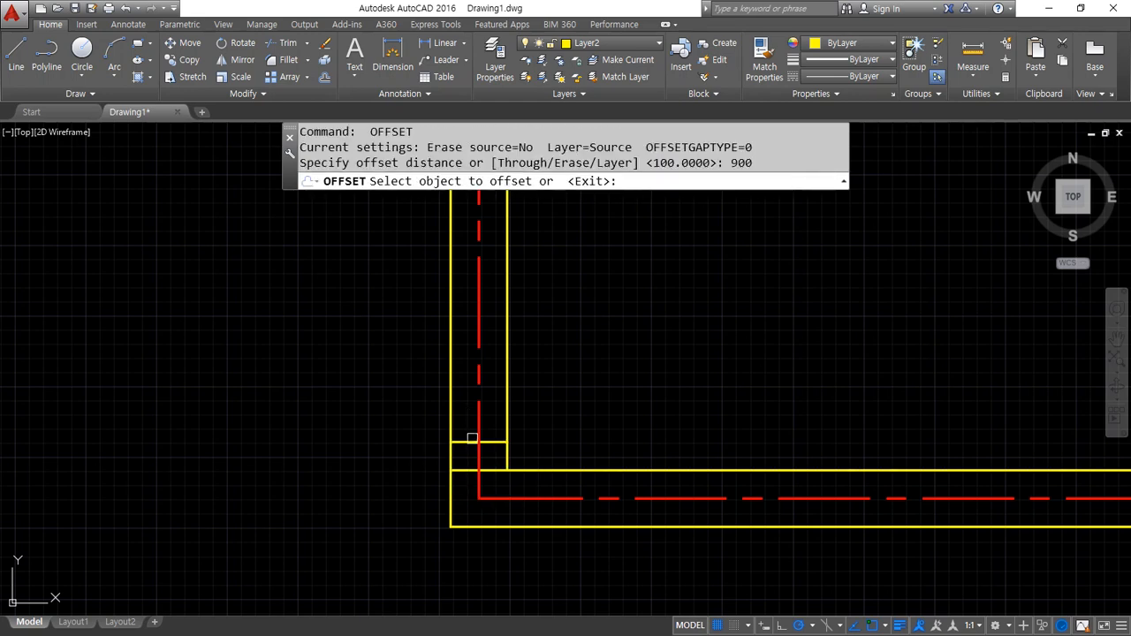
pyautogui.click(468, 441)
pyautogui.click(467, 375)
pyautogui.scroll(-2, 431, 387)
pyautogui.scroll(3, 433, 412)
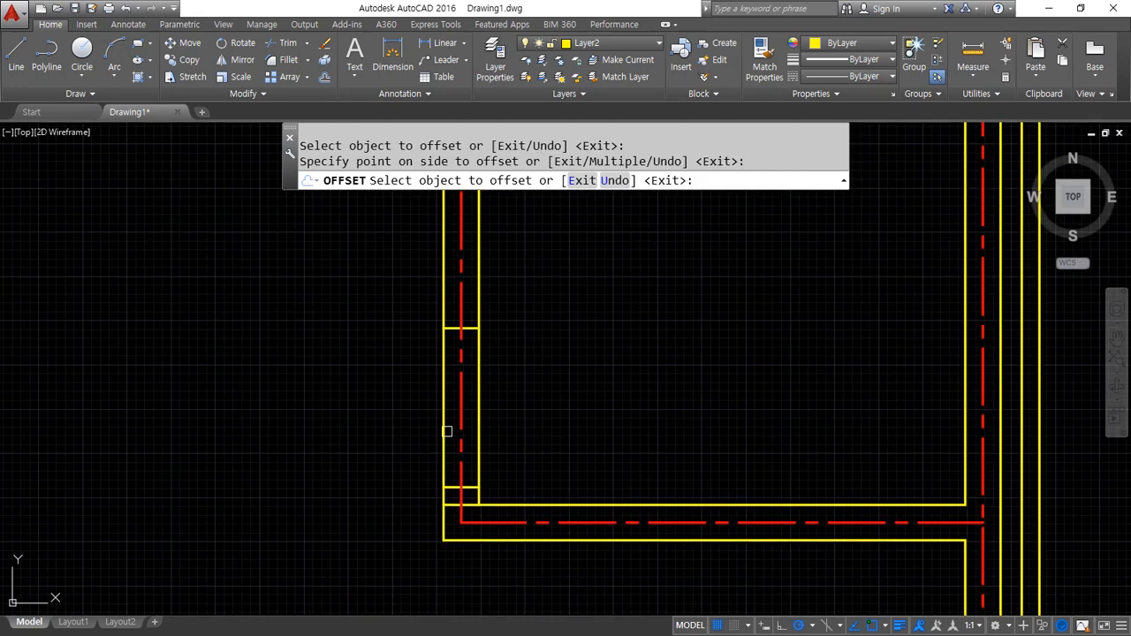
pyautogui.press('Return')
# - Trim both lines of the right-hand room's left wall between the door marks using a fence selection
pyautogui.write('tr')
pyautogui.press('Return')
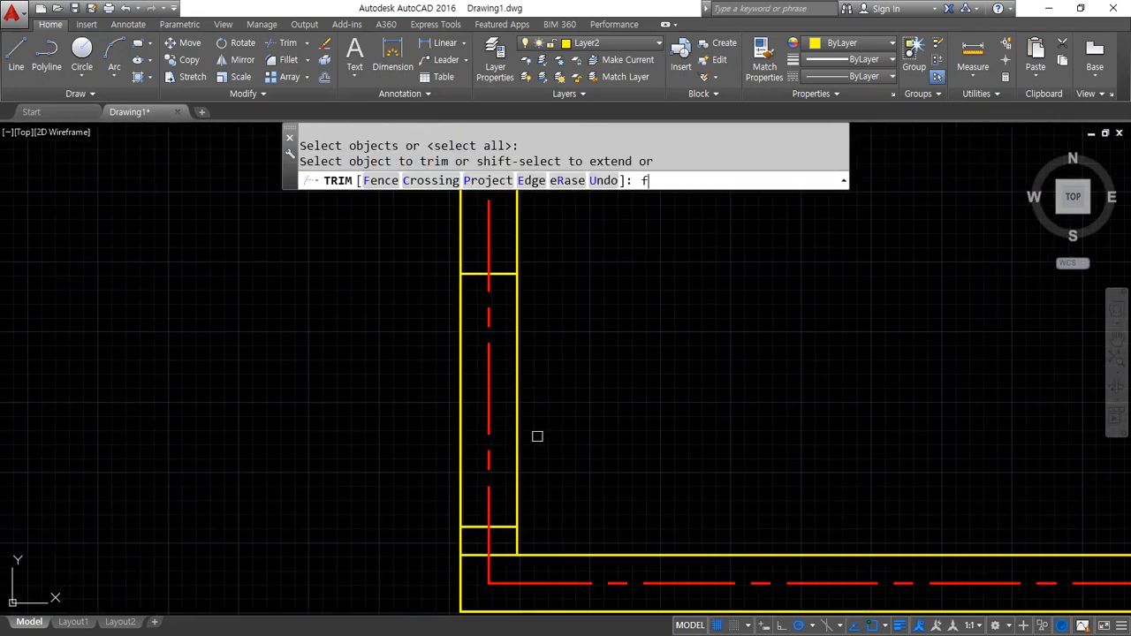
pyautogui.write('f')
pyautogui.press('Return')
pyautogui.click(537, 436)
pyautogui.click(444, 430)
pyautogui.press('Return')
pyautogui.press('Return')
# - Erase the original line across the wall at the right-hand room's lower inner corner
pyautogui.click(460, 553)
pyautogui.write('e')
pyautogui.press('Return')
# - Draw a line across the foot of the partition between the large left room and the small room beside it
pyautogui.scroll(-4, 383, 548)
pyautogui.moveTo(328, 562); pyautogui.dragTo(552, 362, button='middle')
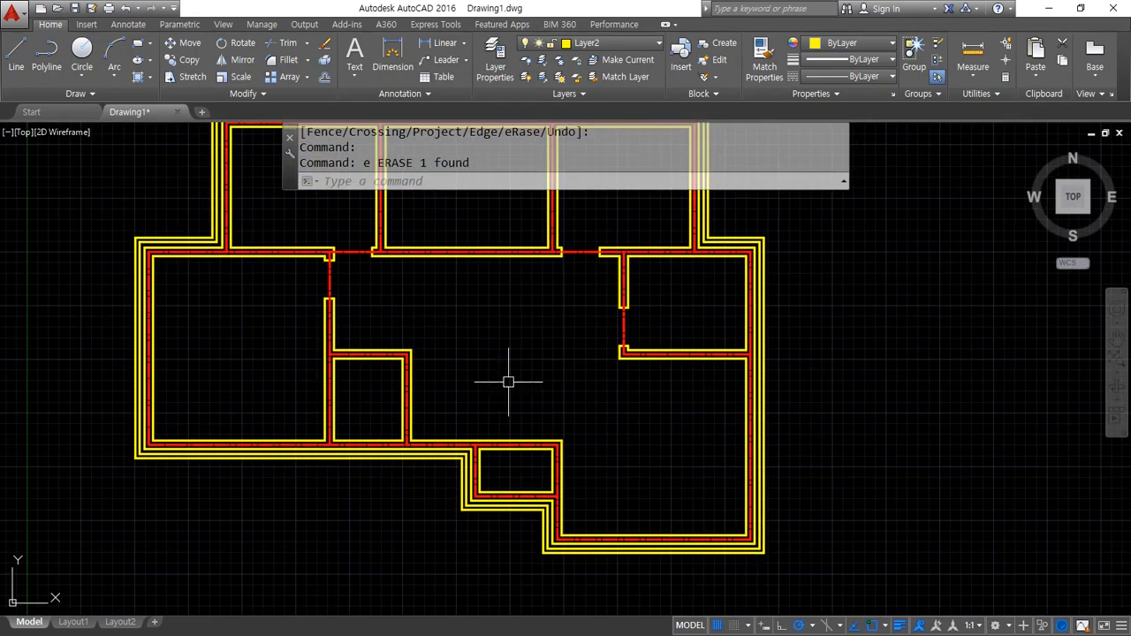
pyautogui.scroll(3, 506, 472)
pyautogui.moveTo(242, 381); pyautogui.dragTo(328, 404, button='middle')
pyautogui.scroll(5, 283, 455)
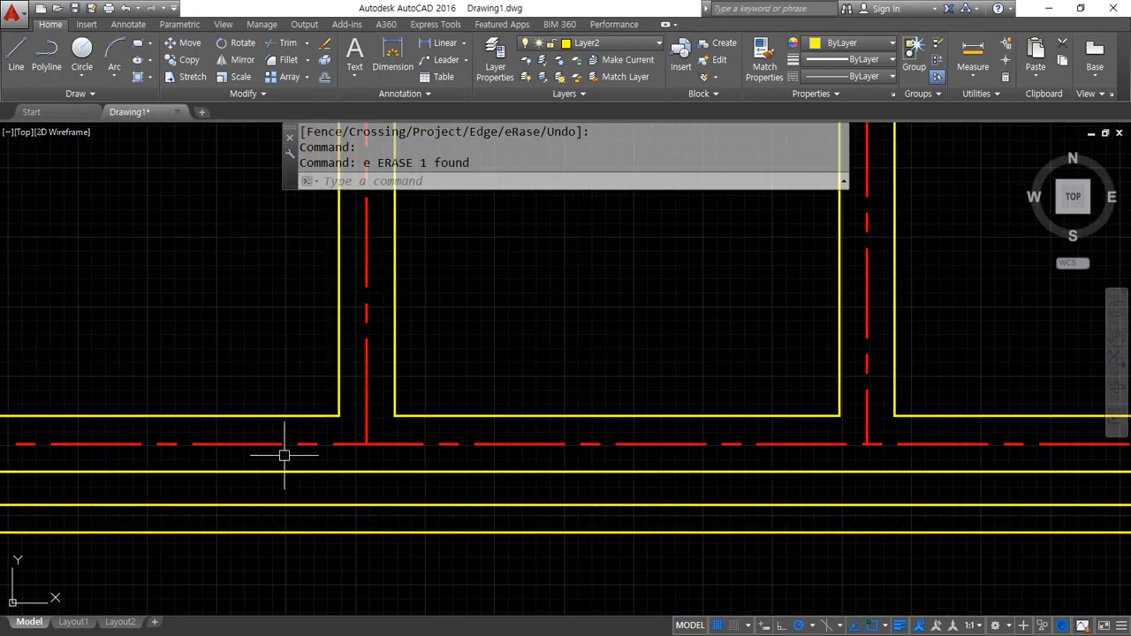
pyautogui.write('l')
pyautogui.press('Return')
pyautogui.click(338, 415)
pyautogui.click(394, 416)
pyautogui.press('Return')
# - Offset the line across the partition's foot upward by 100
pyautogui.write('o')
pyautogui.press('Return')
pyautogui.write('1')
pyautogui.press('Return')
pyautogui.click(374, 414)
pyautogui.click(465, 363)
pyautogui.press('Return')
# - Offset the new line near the partition's foot upward by 900 to mark the door width
pyautogui.press('Return')
pyautogui.write('9')
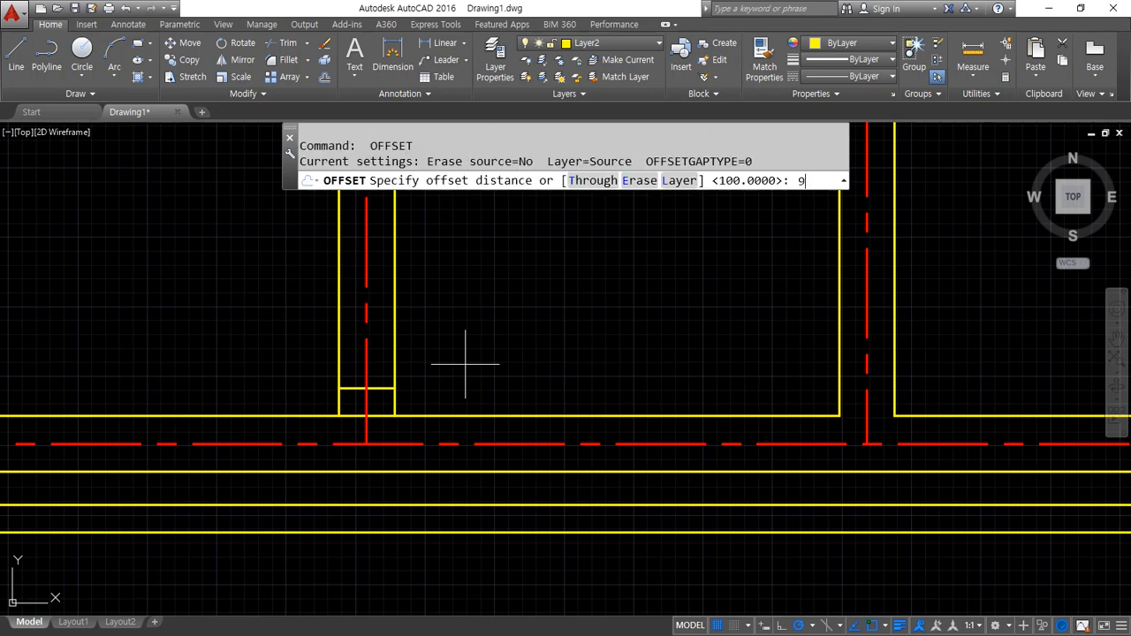
pyautogui.press('Return')
pyautogui.moveTo(381, 365); pyautogui.dragTo(376, 489, button='middle')
pyautogui.click(386, 512)
pyautogui.click(480, 399)
pyautogui.press('Return')
# - Trim both partition lines between the two door marks with a fence selection to open the lower doorway
pyautogui.write('tr')
pyautogui.press('Return')
pyautogui.press('Return')
pyautogui.write('f')
pyautogui.press('Return')
pyautogui.click(415, 417)
pyautogui.click(303, 408)
pyautogui.press('Return')
pyautogui.press('Return')
# - Erase the original line across the foot of the partition
pyautogui.click(348, 539)
pyautogui.write('e')
pyautogui.press('Return')
# - Measure the inner width of the small room at the plan's lower stepped corner along its bottom wall
pyautogui.scroll(-2, 570, 469)
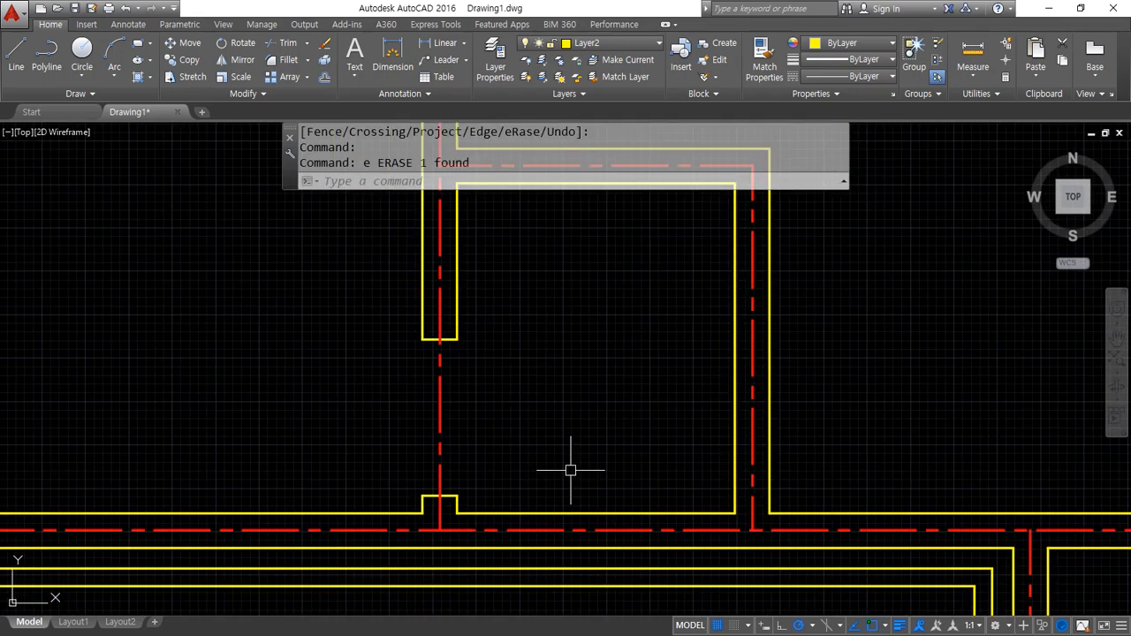
pyautogui.moveTo(704, 470)
pyautogui.mouseDown(button='middle')
pyautogui.moveTo(601, 433)
pyautogui.moveTo(462, 573)
pyautogui.moveTo(480, 541)
pyautogui.mouseUp(button='middle')
pyautogui.scroll(-2, 604, 446)
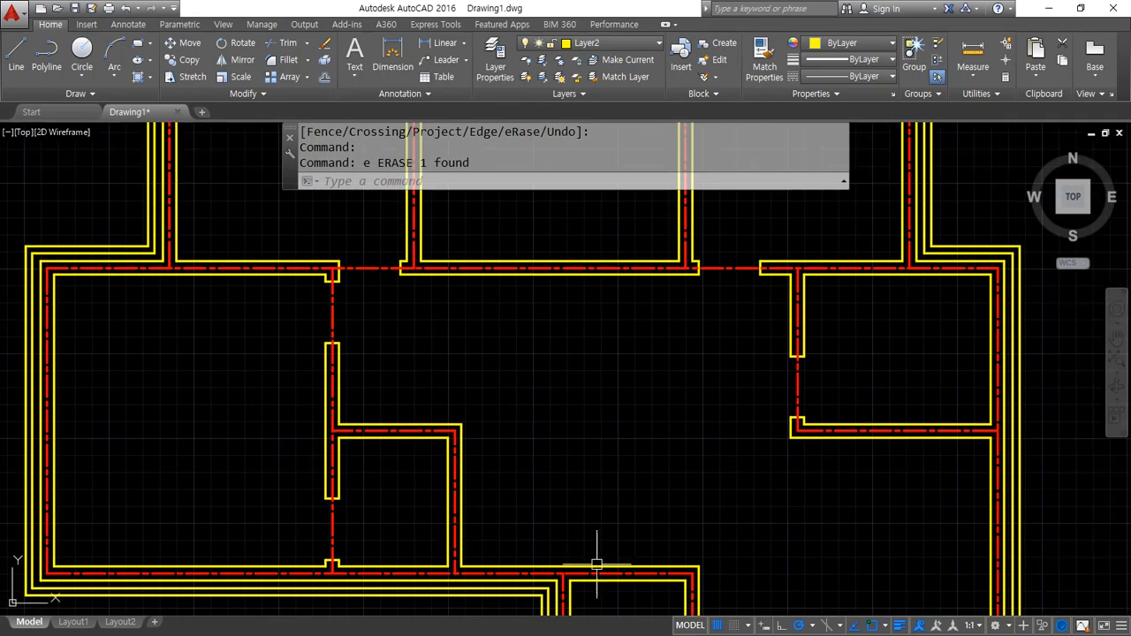
pyautogui.moveTo(612, 596)
pyautogui.mouseDown(button='middle')
pyautogui.moveTo(562, 409)
pyautogui.moveTo(454, 471)
pyautogui.mouseUp(button='middle')
pyautogui.scroll(4, 561, 421)
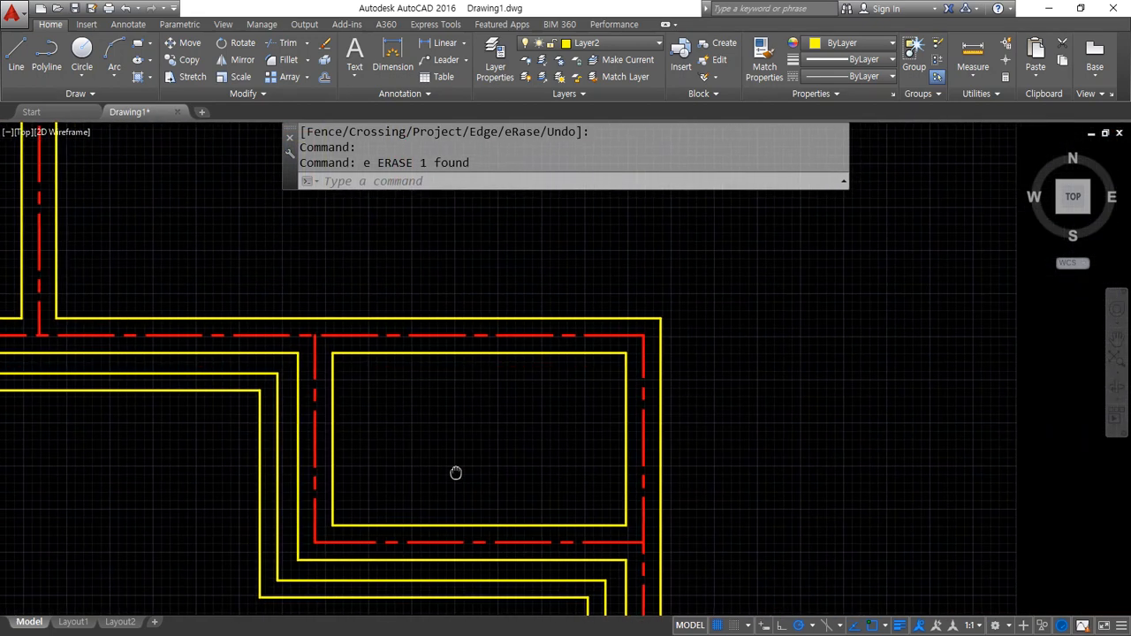
pyautogui.scroll(2, 491, 495)
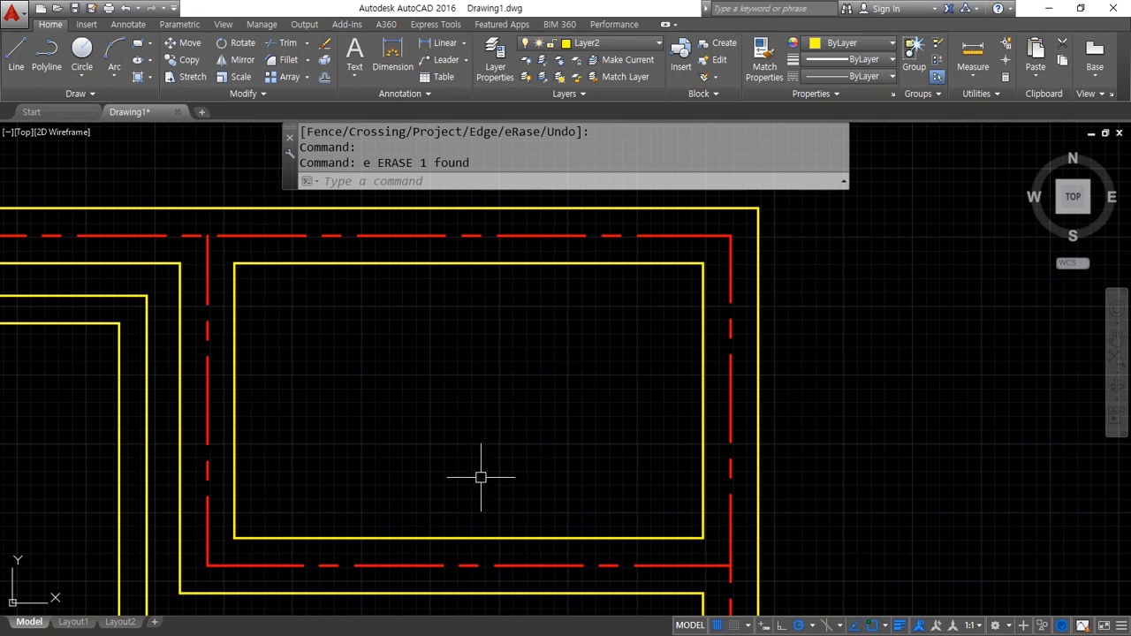
pyautogui.write('di')
pyautogui.press('Return')
pyautogui.click(234, 538)
pyautogui.click(700, 536)
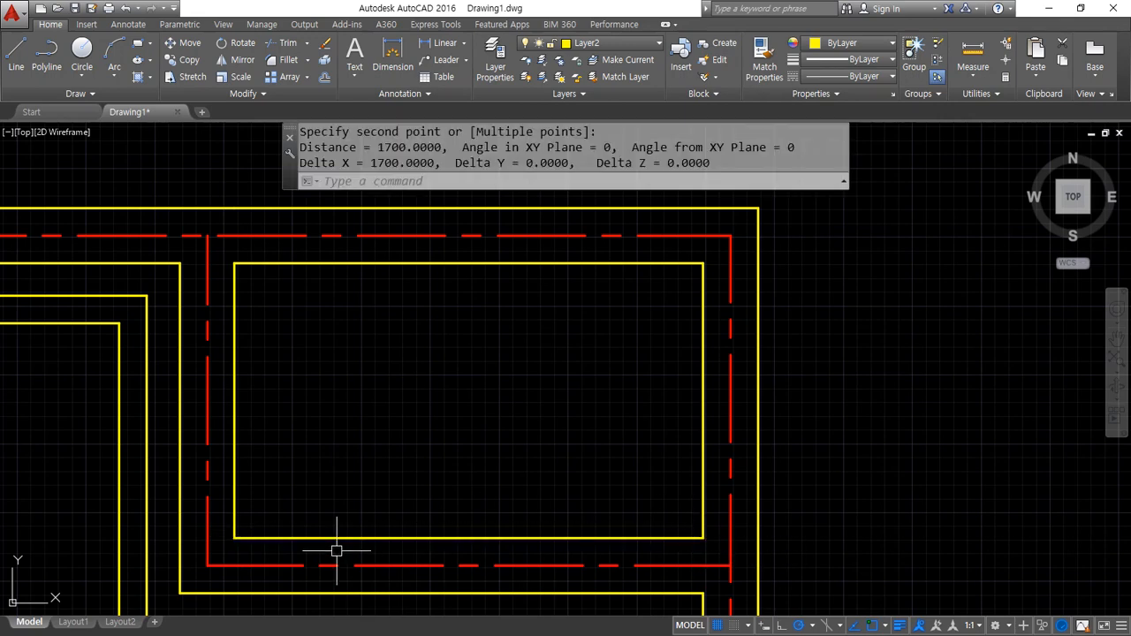
pyautogui.press('Escape')
pyautogui.press('Escape')
# - Offset the small entrance room's two side wall lines inward by 300
pyautogui.write('o')
pyautogui.press('Return')
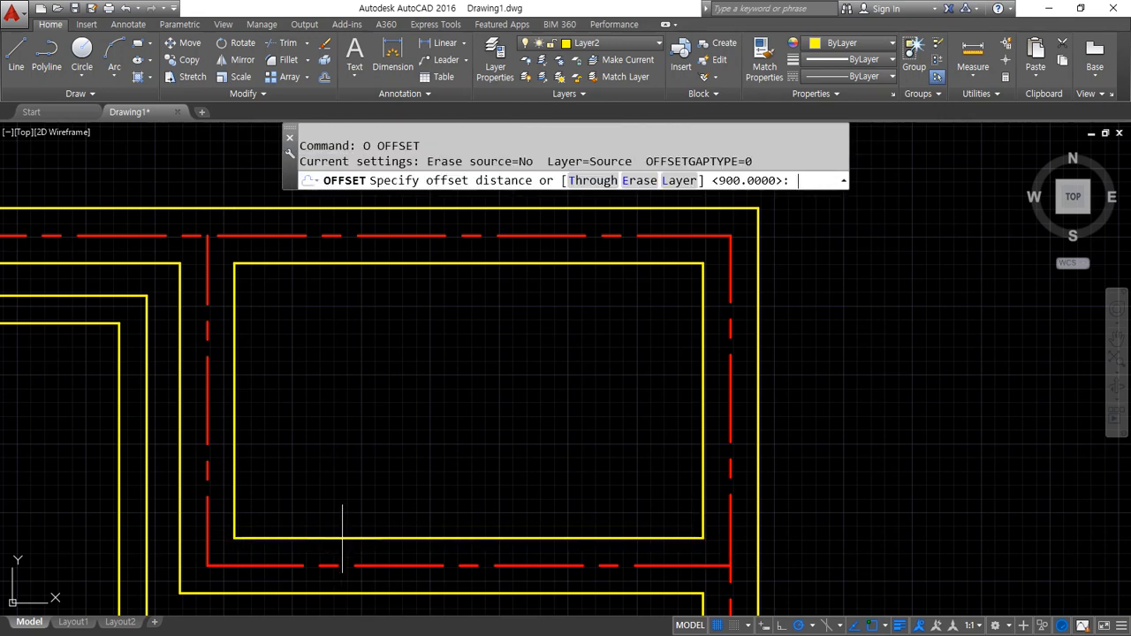
pyautogui.write('350')
pyautogui.press('Return')
pyautogui.press('Escape')
pyautogui.press('Return')
pyautogui.write('300')
pyautogui.press('Return')
pyautogui.click(234, 469)
pyautogui.click(435, 452)
pyautogui.click(704, 403)
pyautogui.click(595, 394)
pyautogui.press('Return')
# - Measure the distance between the two offset lines along the entrance room's top wall
pyautogui.write('di')
pyautogui.press('Return')
pyautogui.click(320, 265)
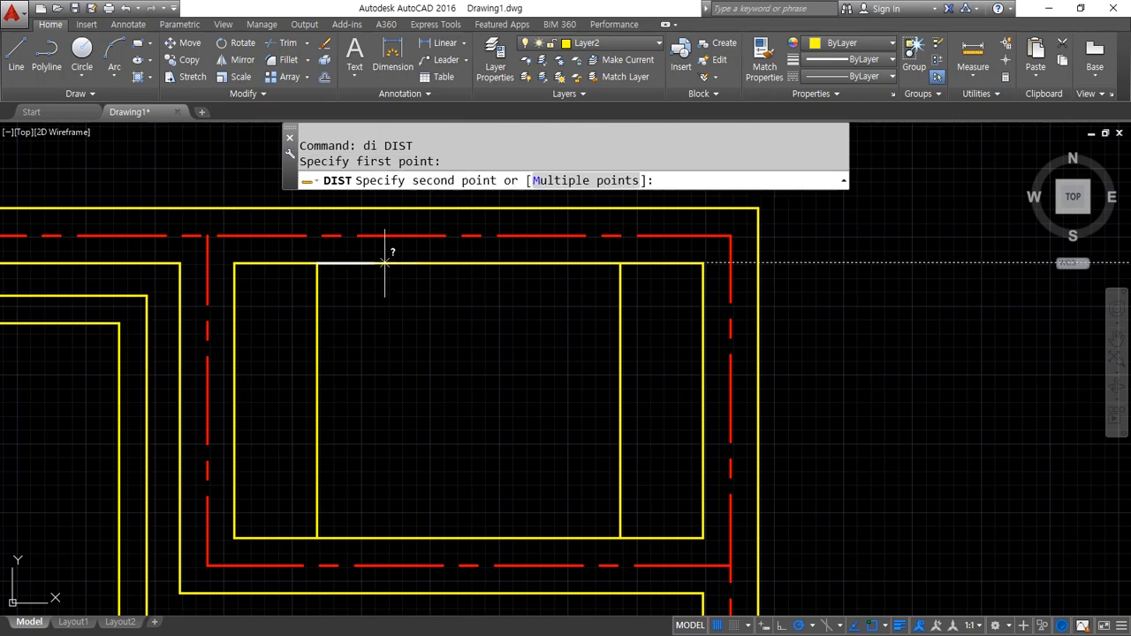
pyautogui.click(618, 261)
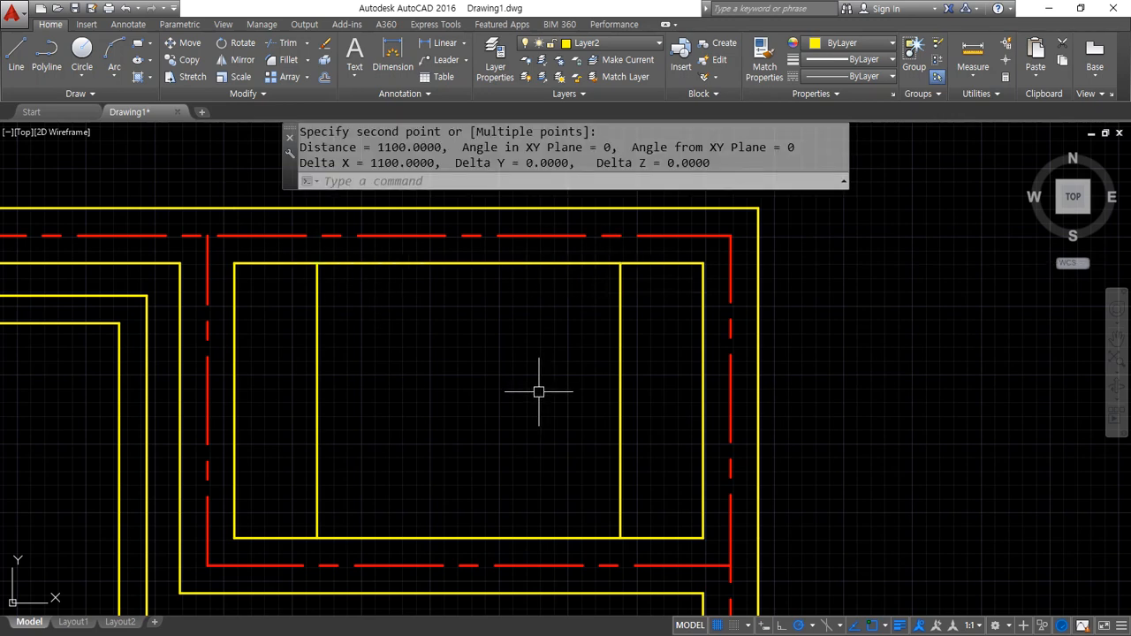
# - Erase the two lines offset inside the entrance room
pyautogui.click(634, 397)
pyautogui.click(267, 428)
pyautogui.press('Delete')
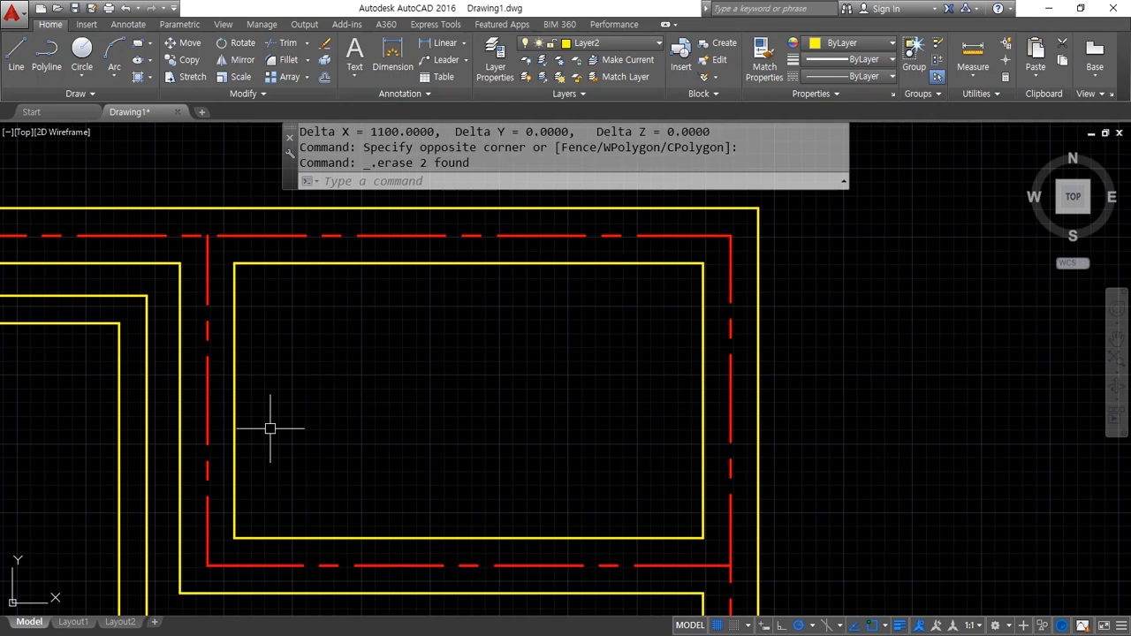
# - Try offsetting the entrance room's two side wall lines inward by 450 instead
pyautogui.write('o')
pyautogui.press('Return')
pyautogui.write('450')
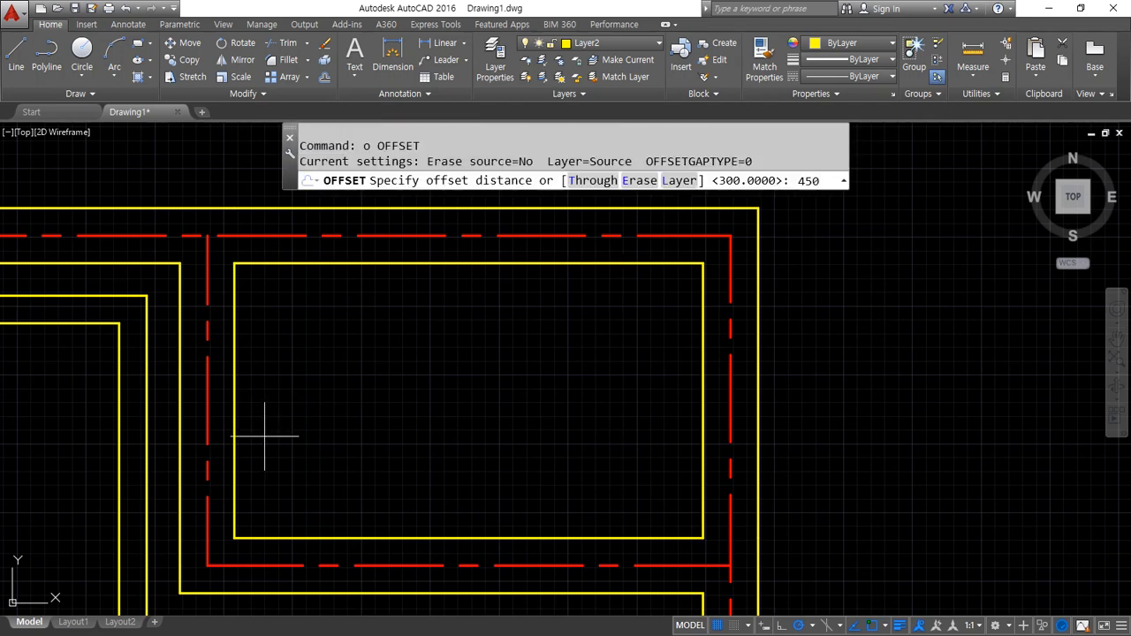
pyautogui.press('Return')
pyautogui.click(235, 424)
pyautogui.click(654, 420)
pyautogui.click(702, 406)
pyautogui.click(491, 412)
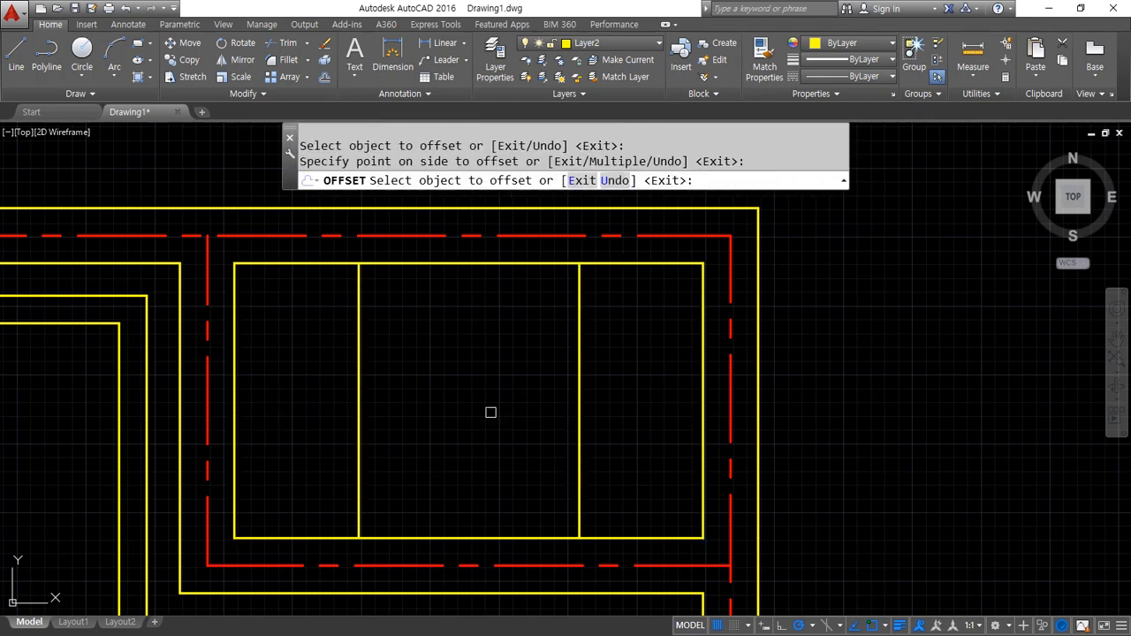
pyautogui.press('Return')
# - Measure the gap between the two 450 offset lines along the top wall
pyautogui.write('di')
pyautogui.press('Return')
pyautogui.click(360, 266)
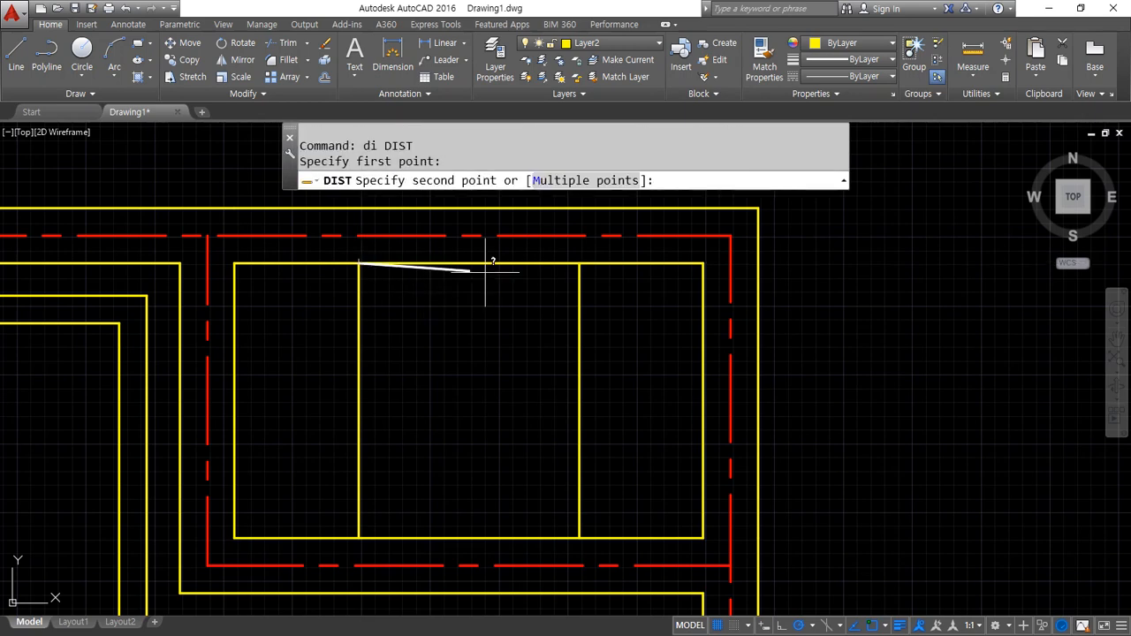
pyautogui.click(580, 258)
pyautogui.press('Escape')
# - Erase both 450 offset lines, keeping the entrance room's side walls
pyautogui.click(600, 348)
pyautogui.click(232, 429)
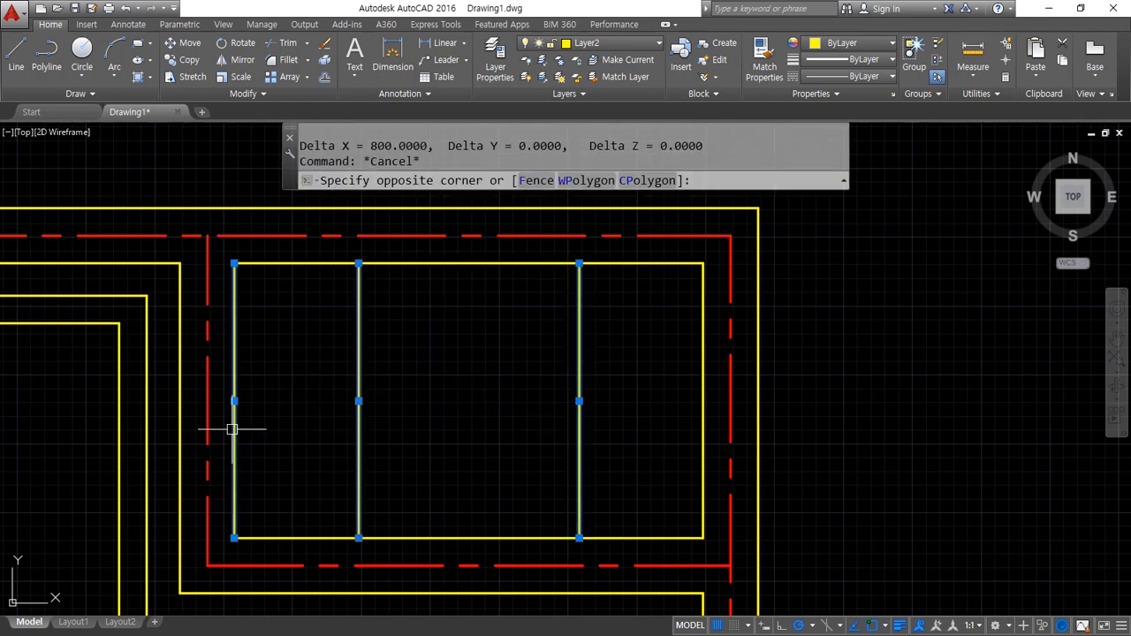
pyautogui.press('Escape')
pyautogui.click(588, 397)
pyautogui.click(337, 449)
pyautogui.write('e')
pyautogui.press('Return')
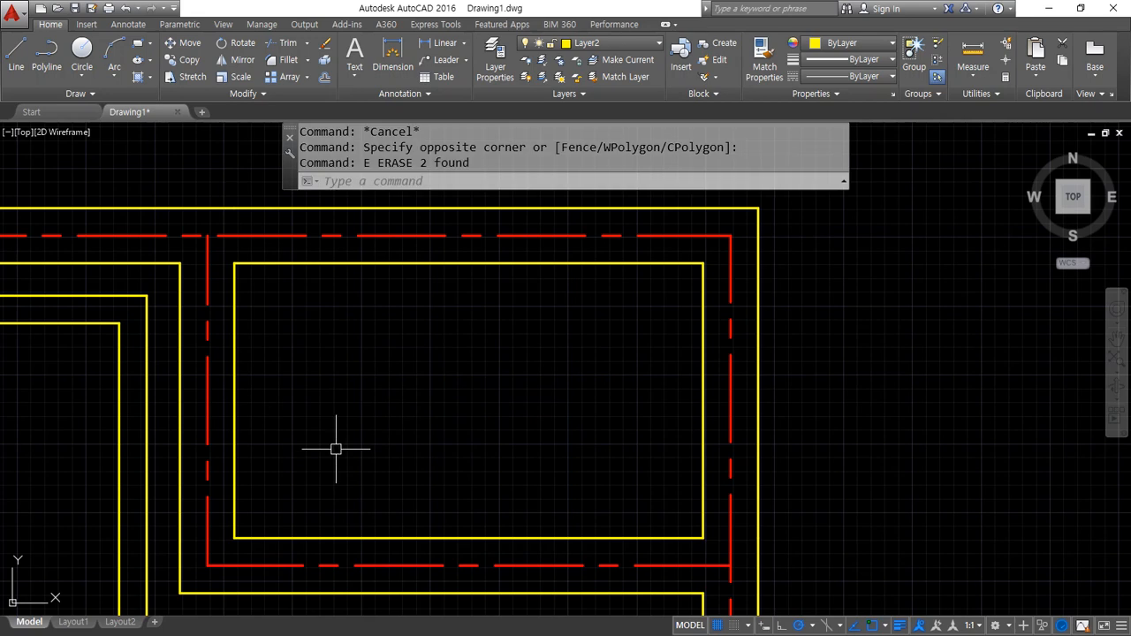
# - Offset the entrance room's left and right wall lines inward by 300 to mark the door opening
pyautogui.write('o')
pyautogui.press('Return')
pyautogui.write('300')
pyautogui.press('Return')
pyautogui.click(234, 445)
pyautogui.click(302, 439)
pyautogui.click(703, 439)
pyautogui.click(566, 439)
pyautogui.press('Return')
# - Draw lines from the upper ends of both opening marks straight up across the entrance room's top wall
pyautogui.moveTo(389, 363); pyautogui.dragTo(376, 457, button='middle')
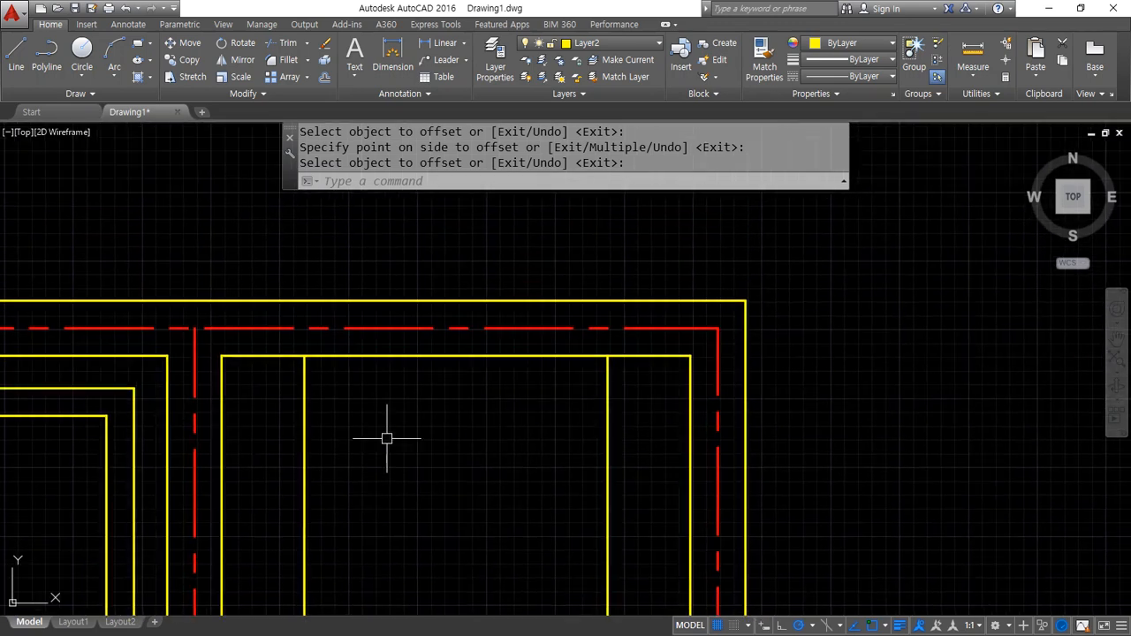
pyautogui.write('l')
pyautogui.press('Return')
pyautogui.click(303, 355)
pyautogui.click(303, 301)
pyautogui.press('Return')
pyautogui.press('Return')
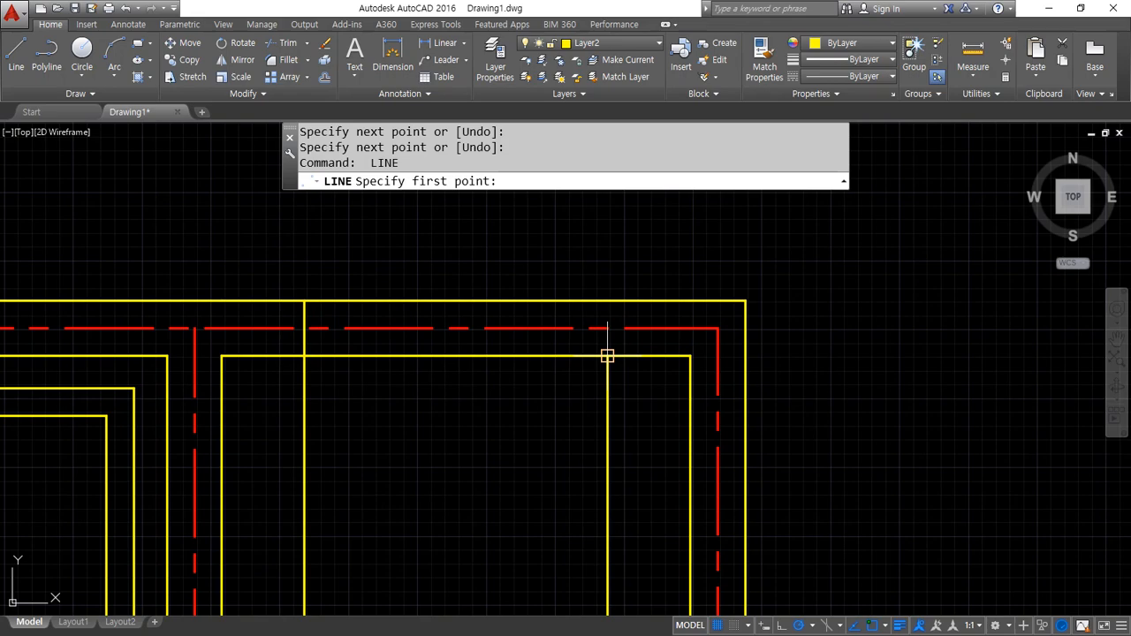
pyautogui.click(607, 356)
pyautogui.click(607, 301)
pyautogui.press('Return')
# - Draw lines from the lower ends of both opening marks down through the bottom wall to its outermost line
pyautogui.scroll(-5, 410, 421)
pyautogui.scroll(5, 382, 462)
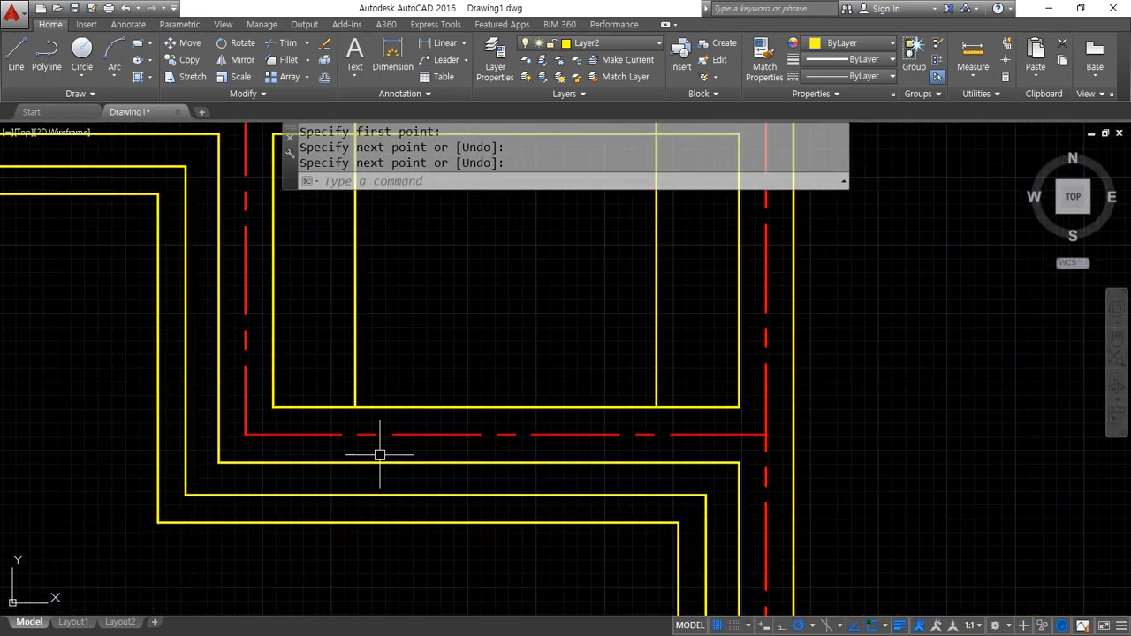
pyautogui.press('Return')
pyautogui.click(355, 408)
pyautogui.click(355, 521)
pyautogui.press('Return')
pyautogui.press('Return')
pyautogui.click(657, 407)
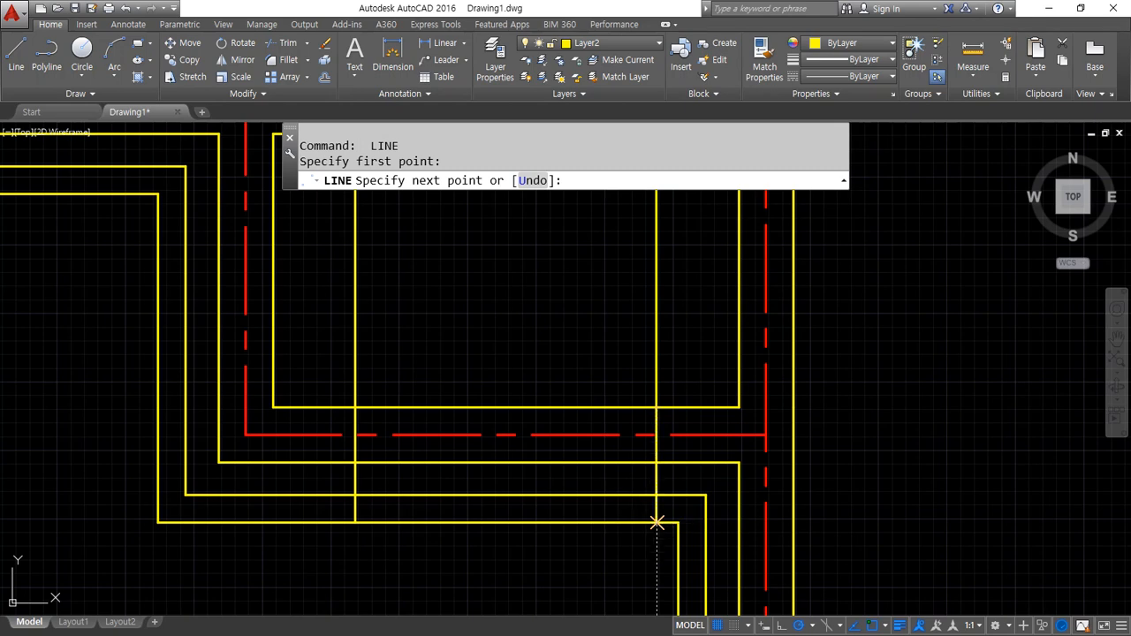
pyautogui.click(657, 522)
pyautogui.press('Return')
# - Measure the distance from the outer wall corner to the right opening mark along the outermost line
pyautogui.scroll(4, 681, 557)
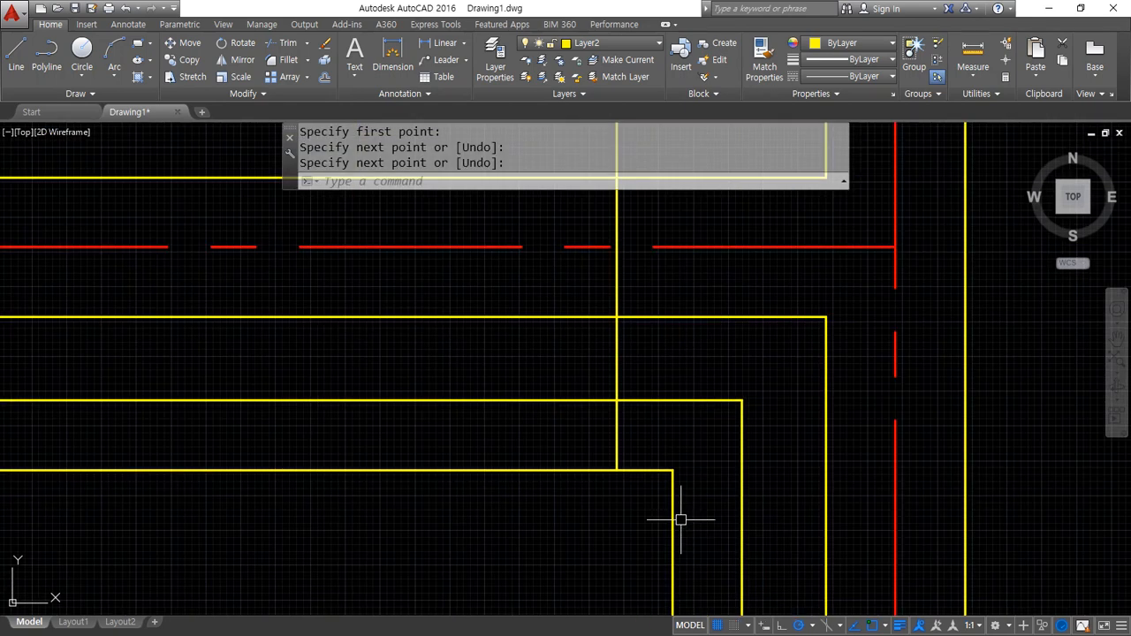
pyautogui.moveTo(737, 463); pyautogui.dragTo(742, 507, button='middle')
pyautogui.write('di')
pyautogui.press('Return')
pyautogui.click(648, 517)
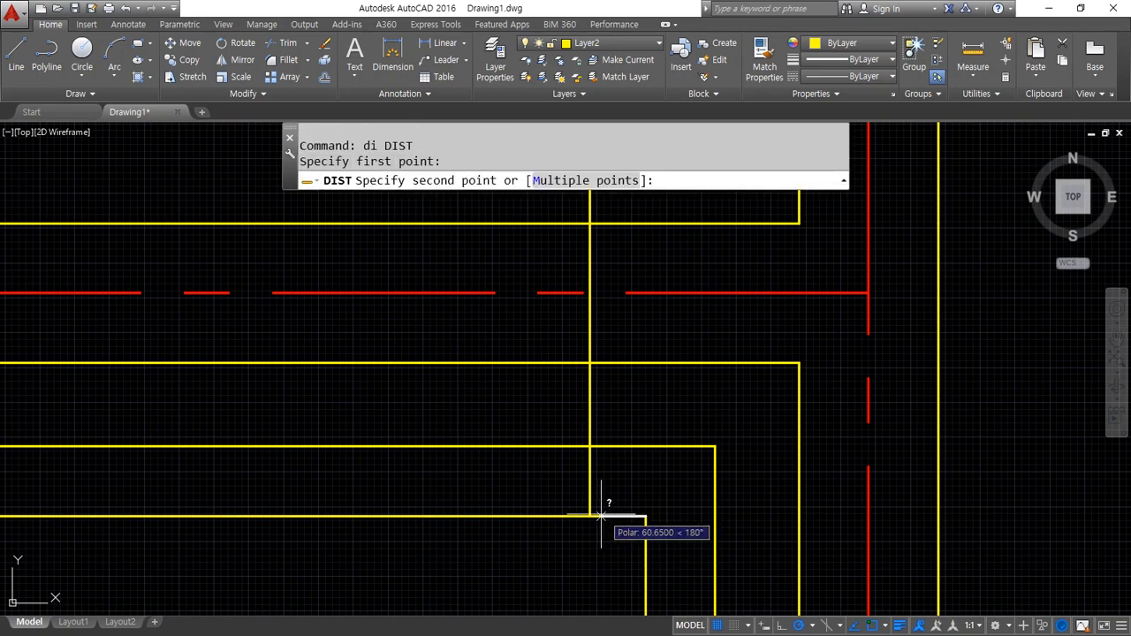
pyautogui.click(586, 516)
# - Trim all bottom wall lines between the two opening marks with a fence selection to open the entrance
pyautogui.scroll(-2, 382, 542)
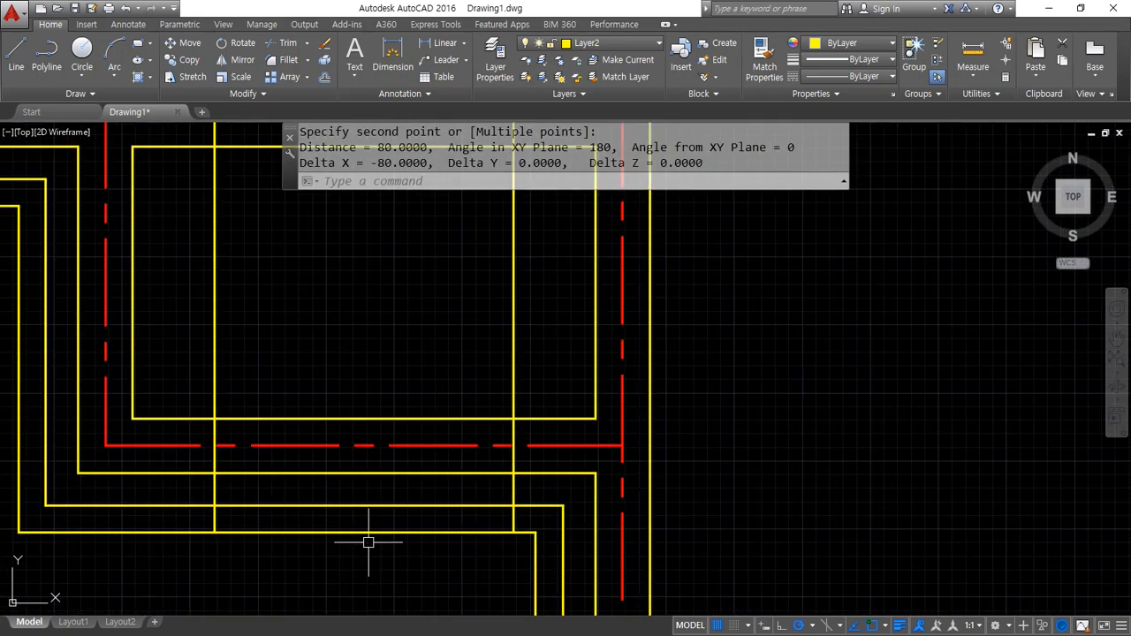
pyautogui.moveTo(381, 542); pyautogui.dragTo(465, 536, button='middle')
pyautogui.press('Escape')
pyautogui.write('tr')
pyautogui.press('Return')
pyautogui.write('f')
pyautogui.press('Return')
pyautogui.click(464, 551)
pyautogui.click(479, 383)
pyautogui.click(475, 366)
pyautogui.press('Return')
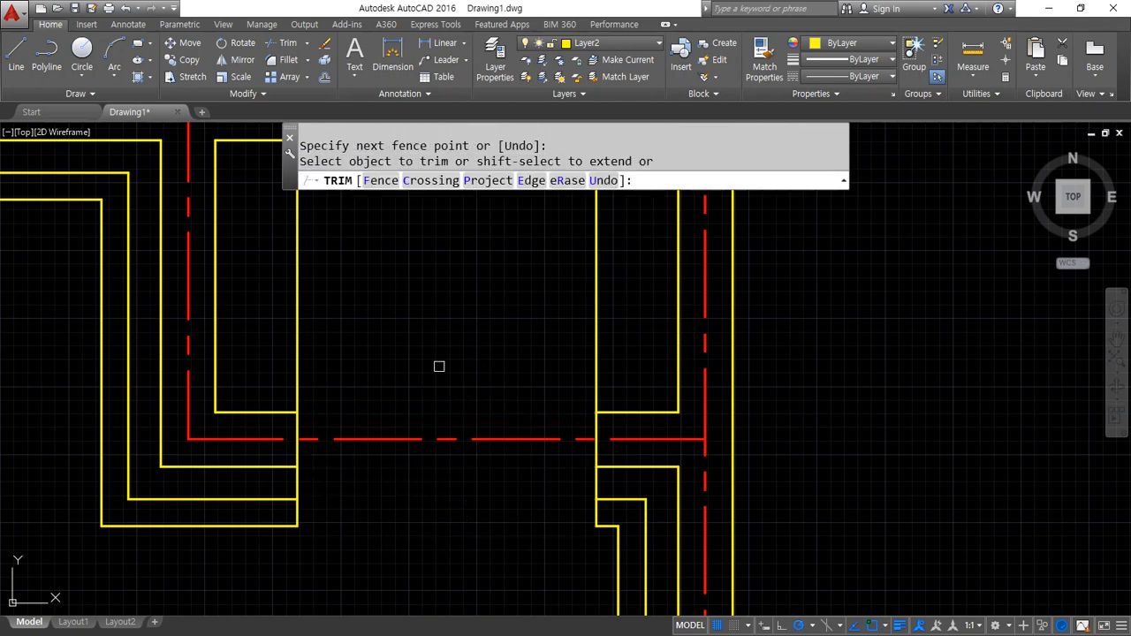
# - Trim the entrance room's top wall lines between the two marks with a fence selection
pyautogui.moveTo(439, 366); pyautogui.dragTo(425, 550, button='middle')
pyautogui.write('f')
pyautogui.press('Return')
pyautogui.click(454, 375)
pyautogui.click(455, 256)
pyautogui.press('Return')
pyautogui.scroll(-2, 475, 399)
pyautogui.moveTo(473, 439); pyautogui.dragTo(471, 344, button='middle')
pyautogui.press('Escape')
pyautogui.press('Escape')
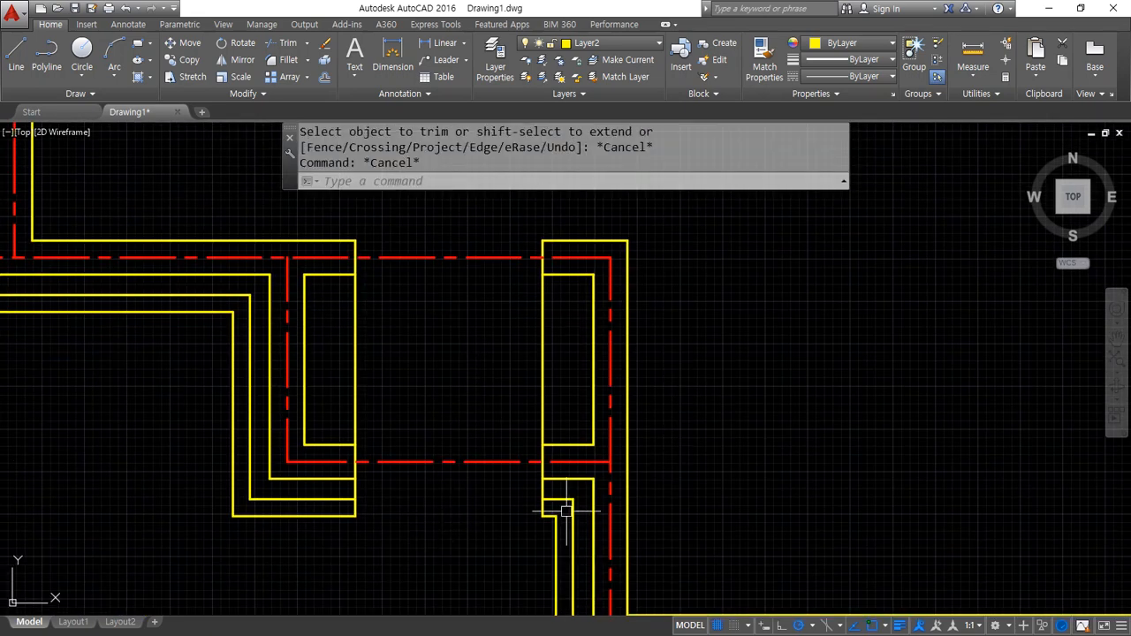
# - Offset the lower opening's left end line by 100 to the left, into the wall
pyautogui.scroll(-2, 464, 439)
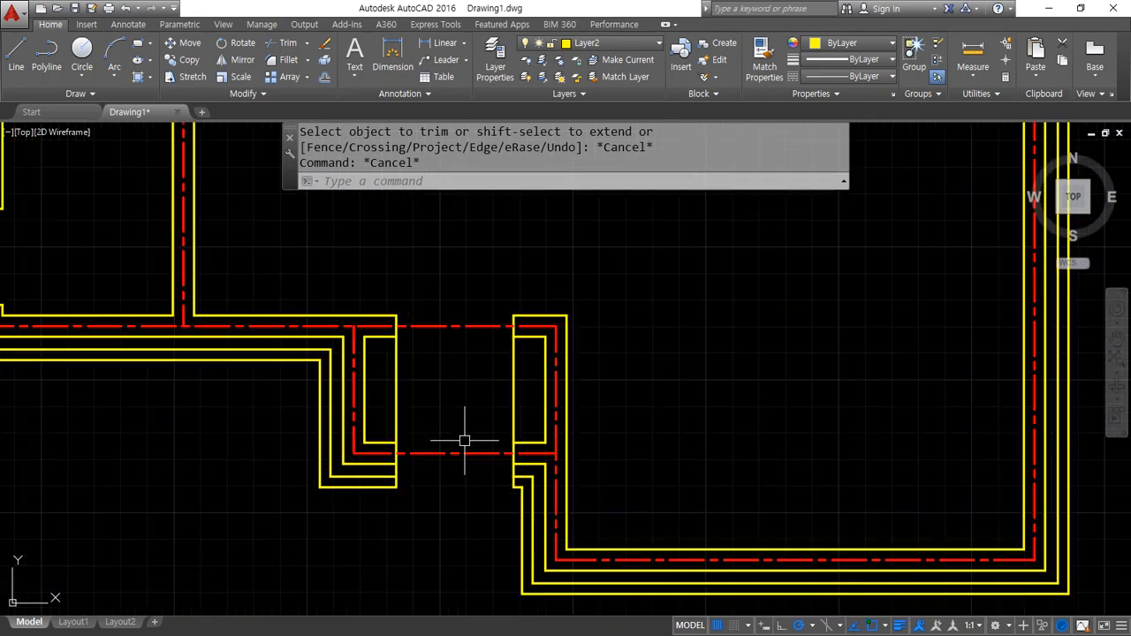
pyautogui.scroll(-2, 463, 439)
pyautogui.scroll(-2, 464, 419)
pyautogui.moveTo(464, 418)
pyautogui.mouseDown(button='middle')
pyautogui.moveTo(504, 522)
pyautogui.moveTo(548, 565)
pyautogui.moveTo(540, 550)
pyautogui.mouseUp(button='middle')
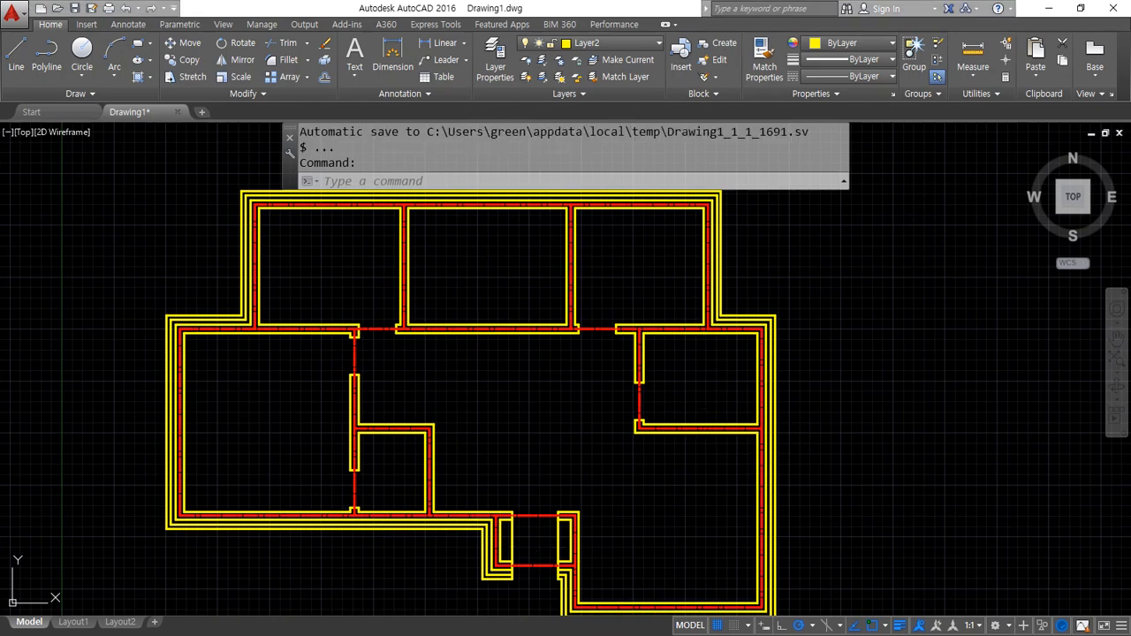
pyautogui.scroll(8, 506, 603)
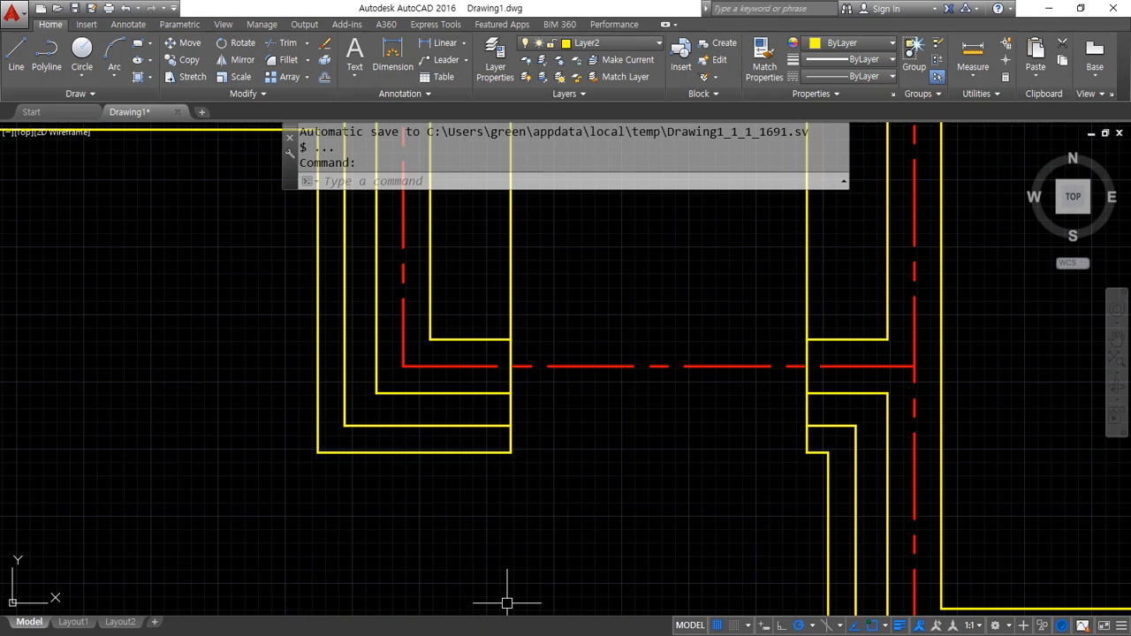
pyautogui.scroll(2, 497, 430)
pyautogui.write('o')
pyautogui.press('Return')
pyautogui.write('100')
pyautogui.press('Return')
pyautogui.click(516, 415)
pyautogui.click(456, 407)
pyautogui.press('Return')
# - Fillet the left outer wall layer's inner line with the 100 offset line and trim the excess above the cavity
pyautogui.write('f')
pyautogui.press('Return')
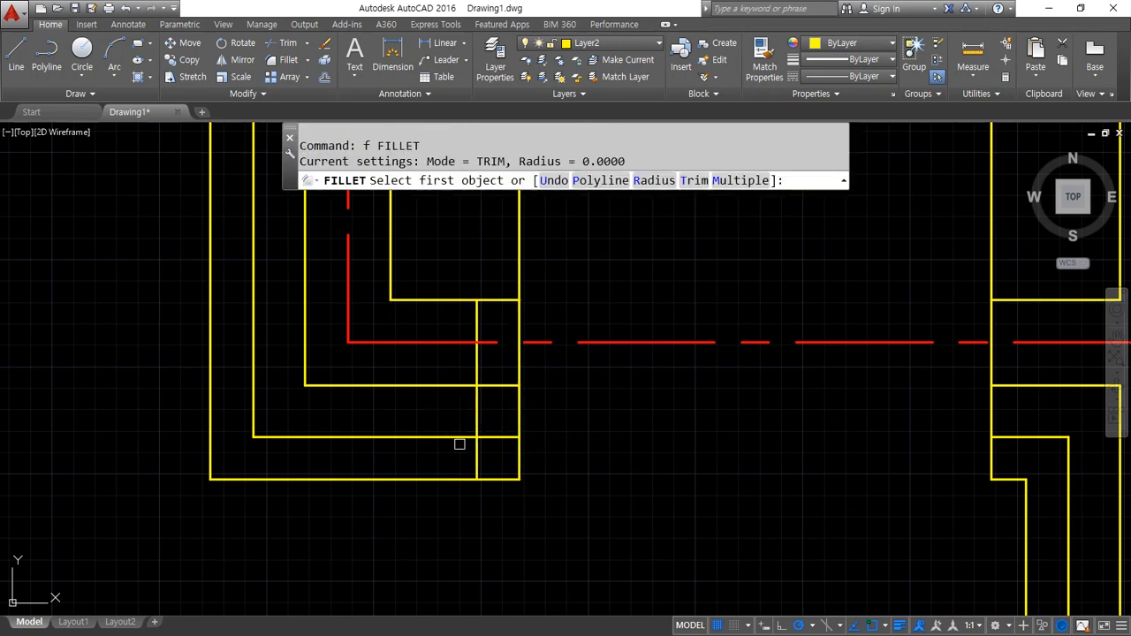
pyautogui.click(460, 436)
pyautogui.click(477, 368)
pyautogui.write('tr')
pyautogui.press('Return')
pyautogui.press('Return')
pyautogui.press('Return')
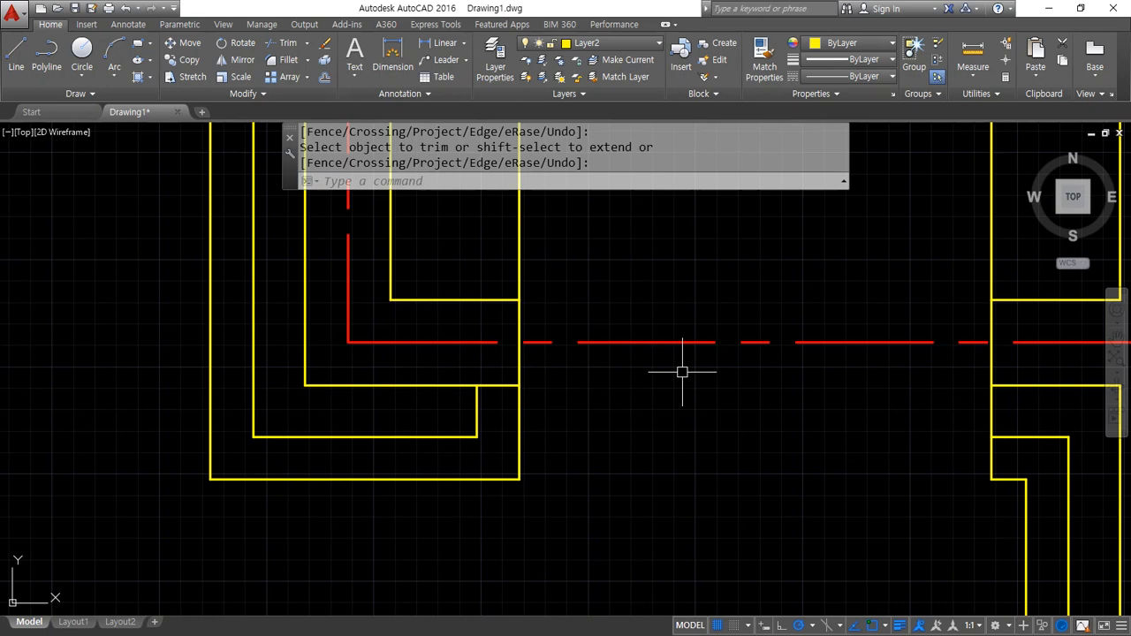
# - Offset the lower opening's right end line by 100 to the right, into the wall
pyautogui.moveTo(757, 382); pyautogui.dragTo(451, 324, button='middle')
pyautogui.moveTo(808, 368); pyautogui.dragTo(645, 354, button='middle')
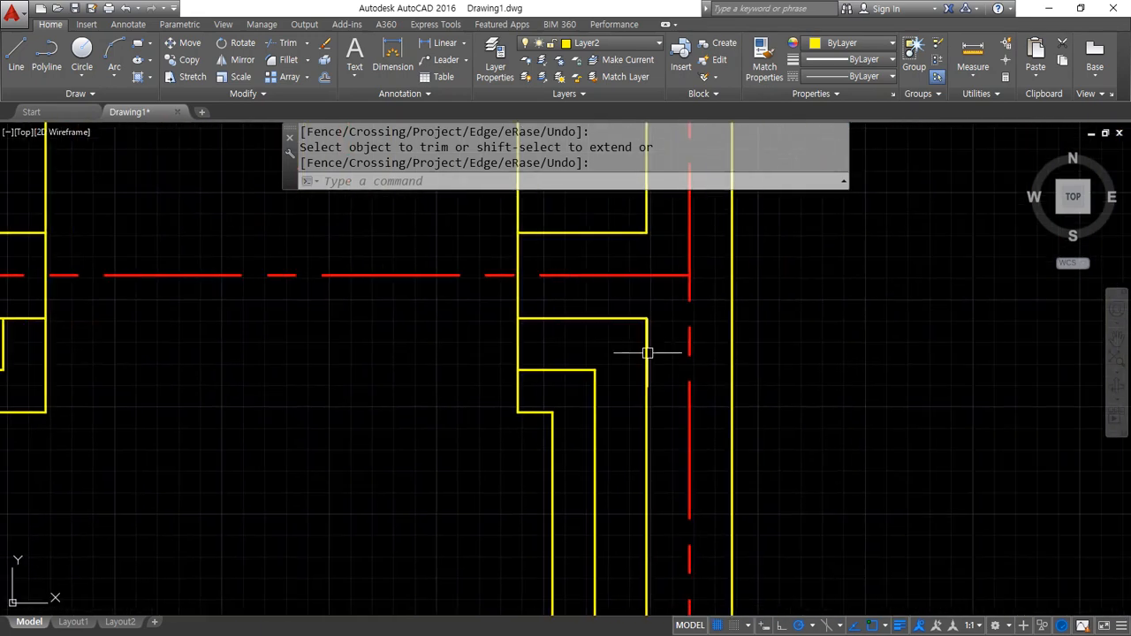
pyautogui.write('o')
pyautogui.press('Return')
pyautogui.write('100')
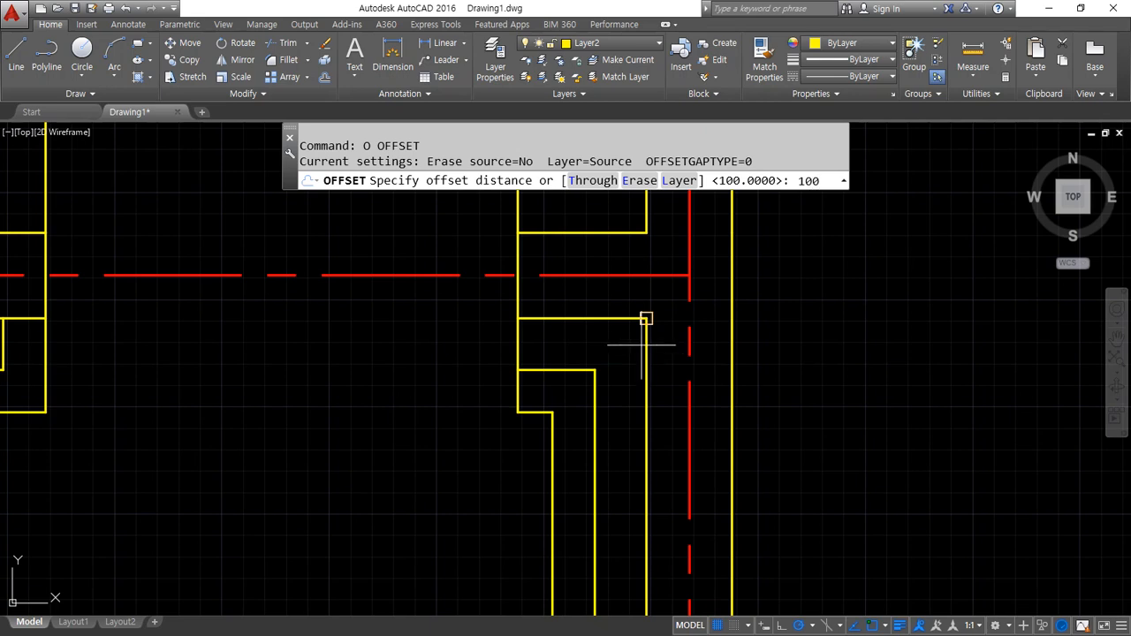
pyautogui.press('Return')
pyautogui.click(518, 335)
pyautogui.click(595, 362)
pyautogui.press('Return')
# - Fillet the right outer wall layer's inner line with the new offset line and trim the excess above the cavity
pyautogui.write('f')
pyautogui.press('Return')
pyautogui.click(581, 371)
pyautogui.click(563, 355)
pyautogui.write('tr')
pyautogui.press('Return')
pyautogui.press('Return')
pyautogui.click(561, 256)
pyautogui.press('Return')
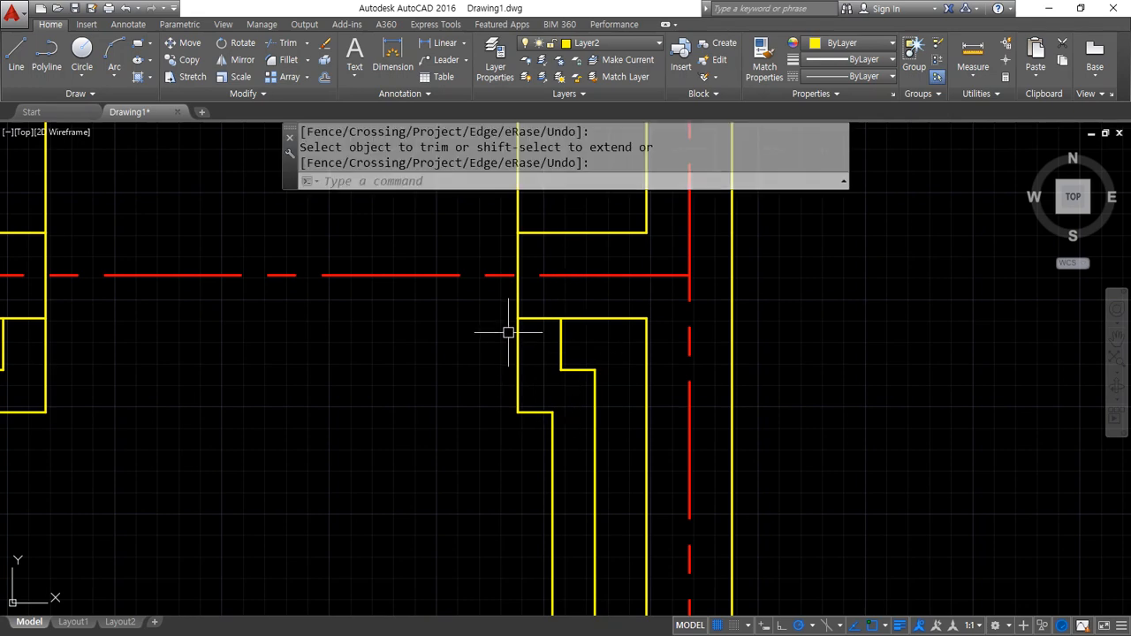
# - Examine the finished entrance opening and the plan's lower walls, ending at the lower-left room's bottom wall
pyautogui.scroll(-2, 631, 369)
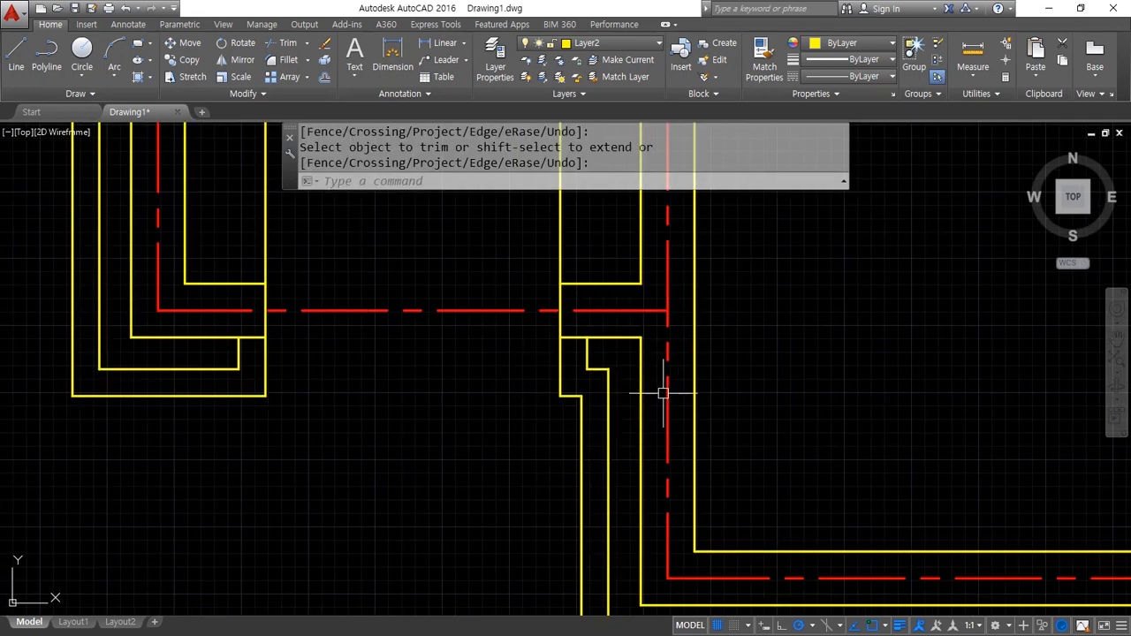
pyautogui.scroll(-2, 663, 393)
pyautogui.moveTo(702, 425); pyautogui.dragTo(677, 464, button='middle')
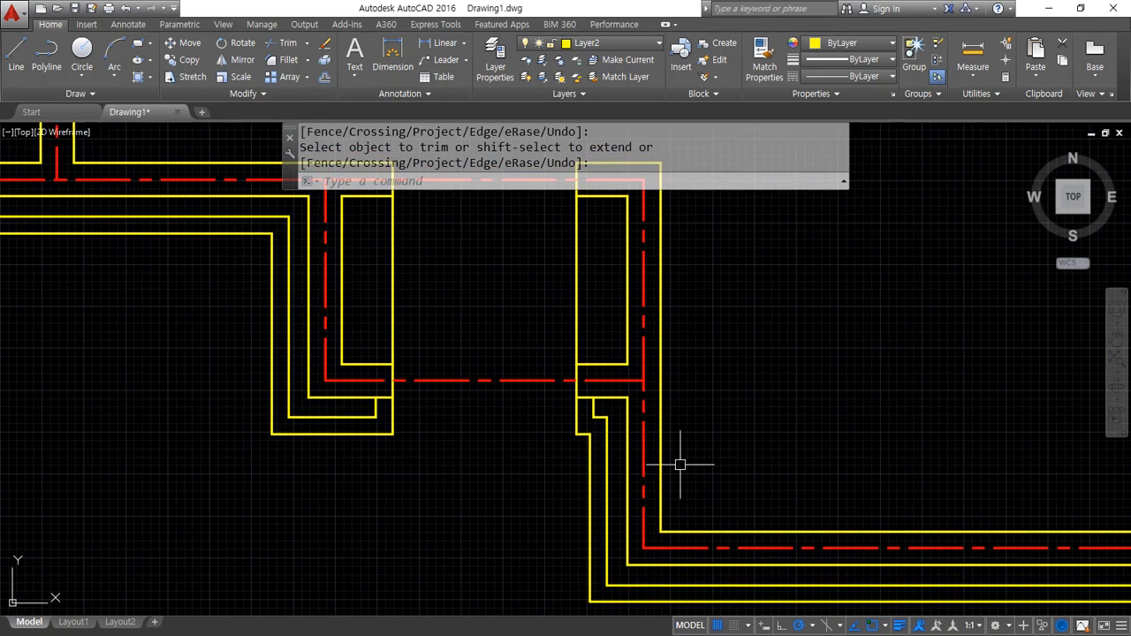
pyautogui.scroll(-4, 680, 464)
pyautogui.moveTo(212, 351); pyautogui.dragTo(448, 578, button='middle')
pyautogui.moveTo(398, 333)
pyautogui.mouseDown(button='middle')
pyautogui.moveTo(399, 442)
pyautogui.moveTo(351, 551)
pyautogui.moveTo(405, 478)
pyautogui.moveTo(374, 240)
pyautogui.mouseUp(button='middle')
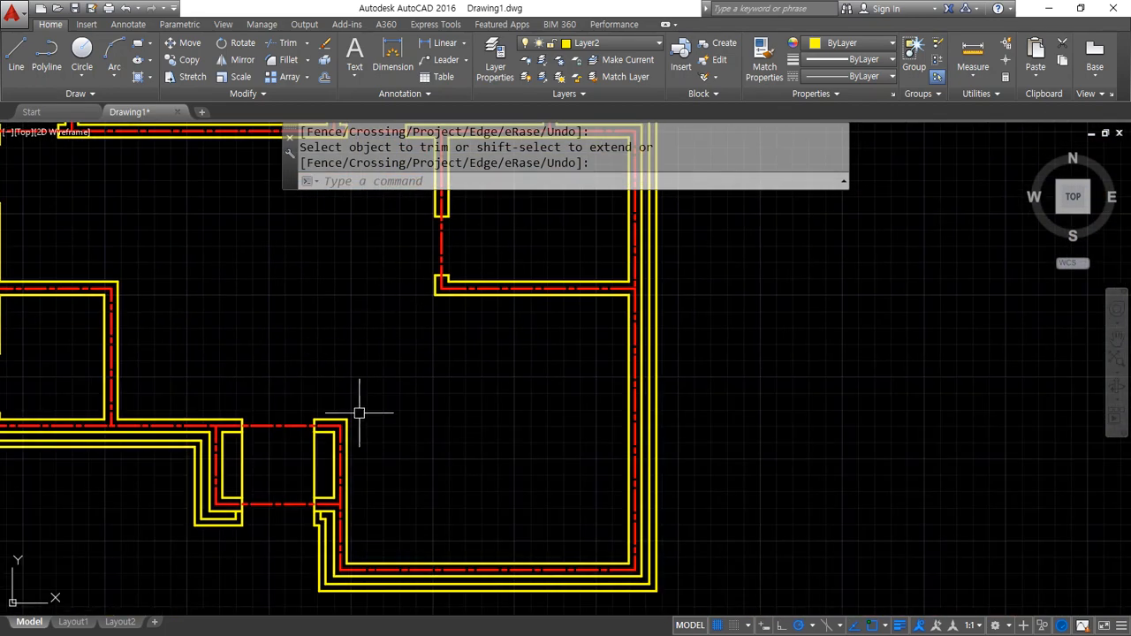
pyautogui.moveTo(361, 384); pyautogui.dragTo(786, 472, button='middle')
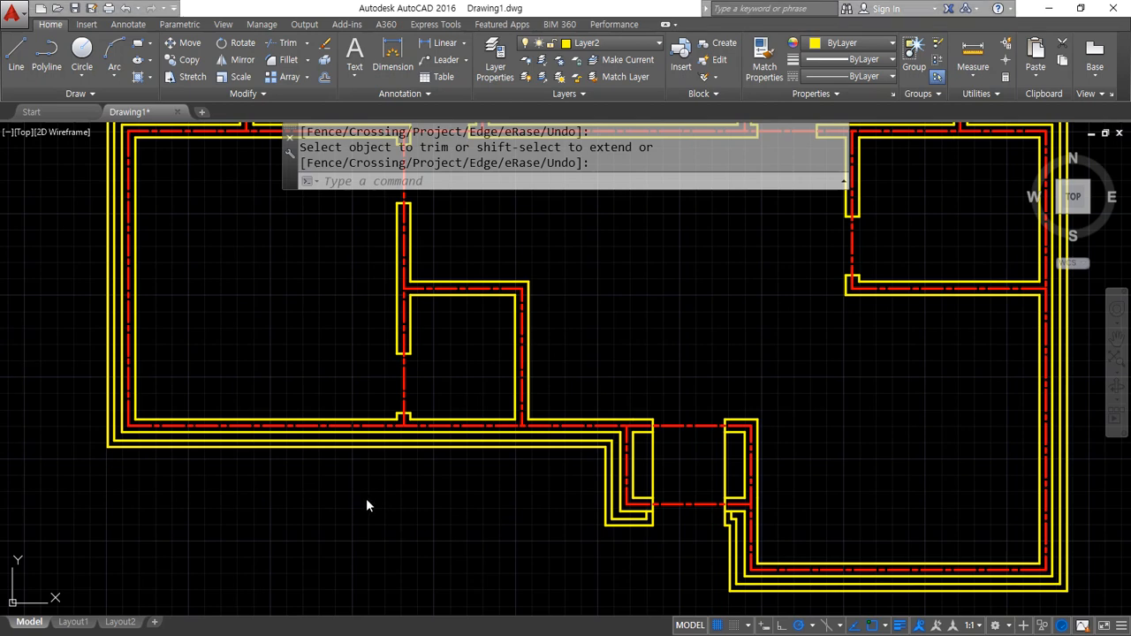
pyautogui.scroll(4, 239, 450)
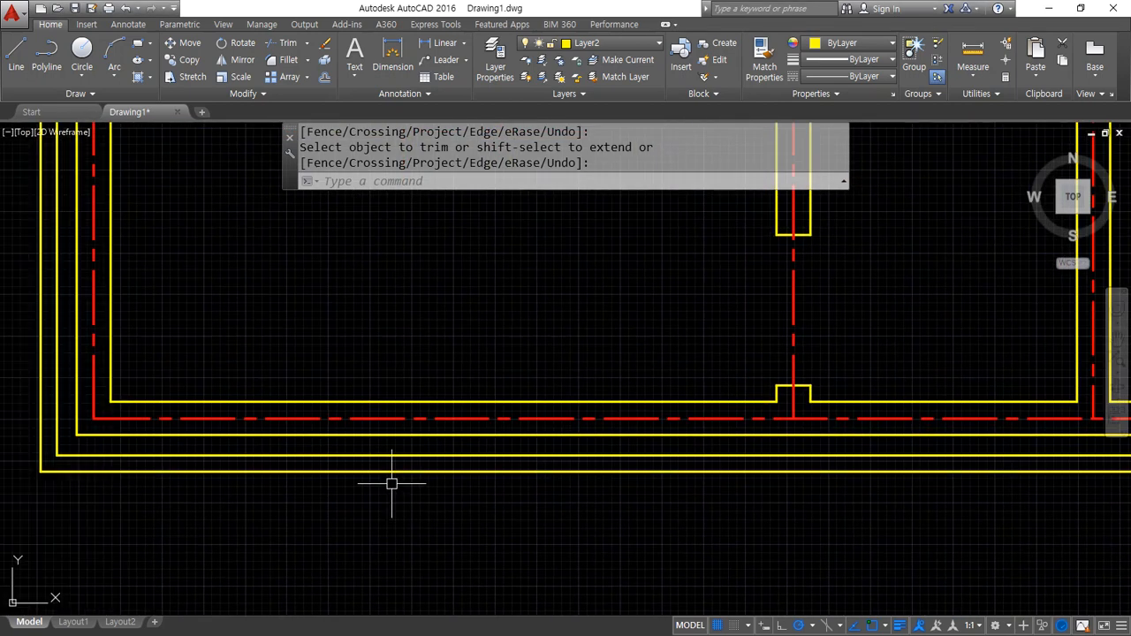
# - Switch to the reference floor plan in the browser, examine the lower-left bedroom's bottom window, and return to AutoCAD
pyautogui.hotkey('alt', 'Tab')
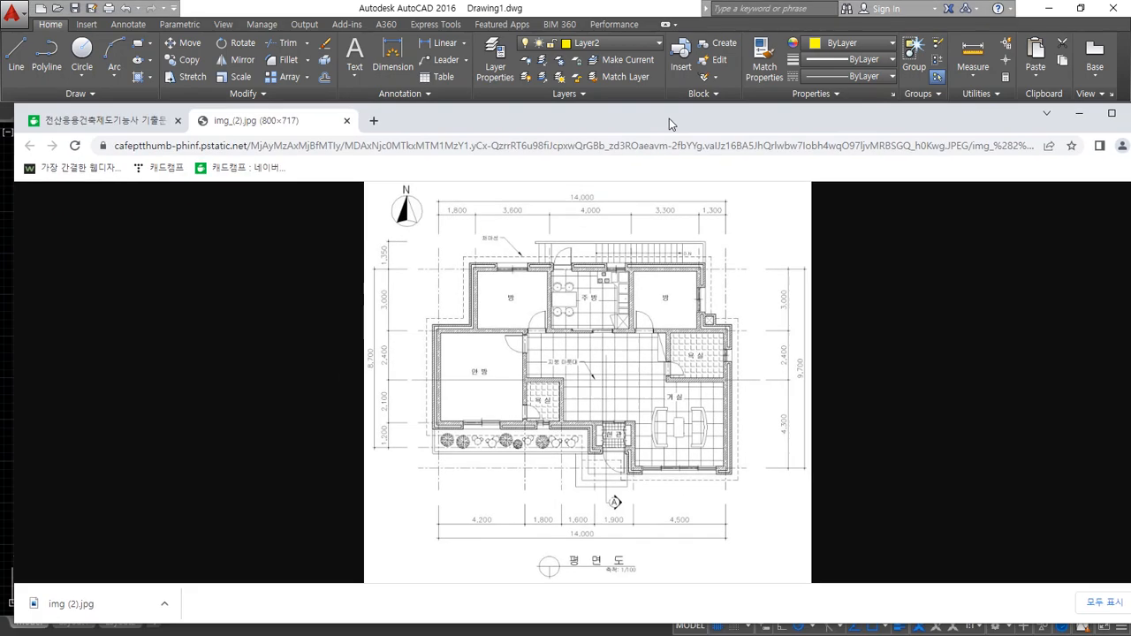
pyautogui.click(502, 447)
pyautogui.moveTo(459, 414)
pyautogui.mouseDown()
pyautogui.moveTo(433, 414)
pyautogui.moveTo(441, 353)
pyautogui.moveTo(500, 398)
pyautogui.moveTo(470, 415)
pyautogui.mouseUp()
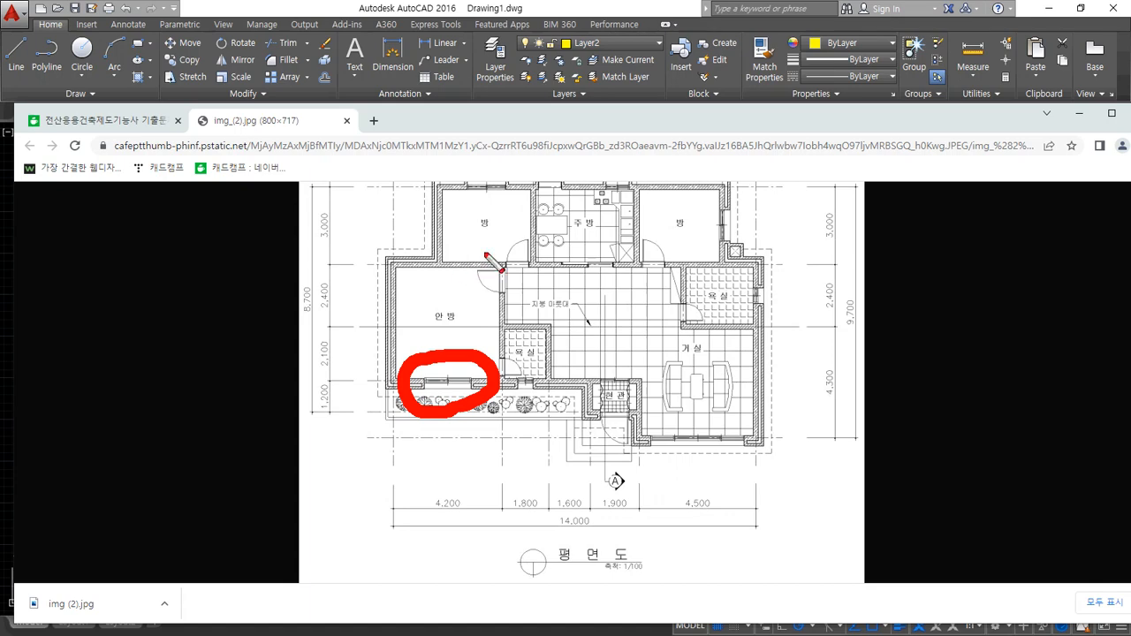
pyautogui.press('Escape')
pyautogui.hotkey('alt', 'Tab')
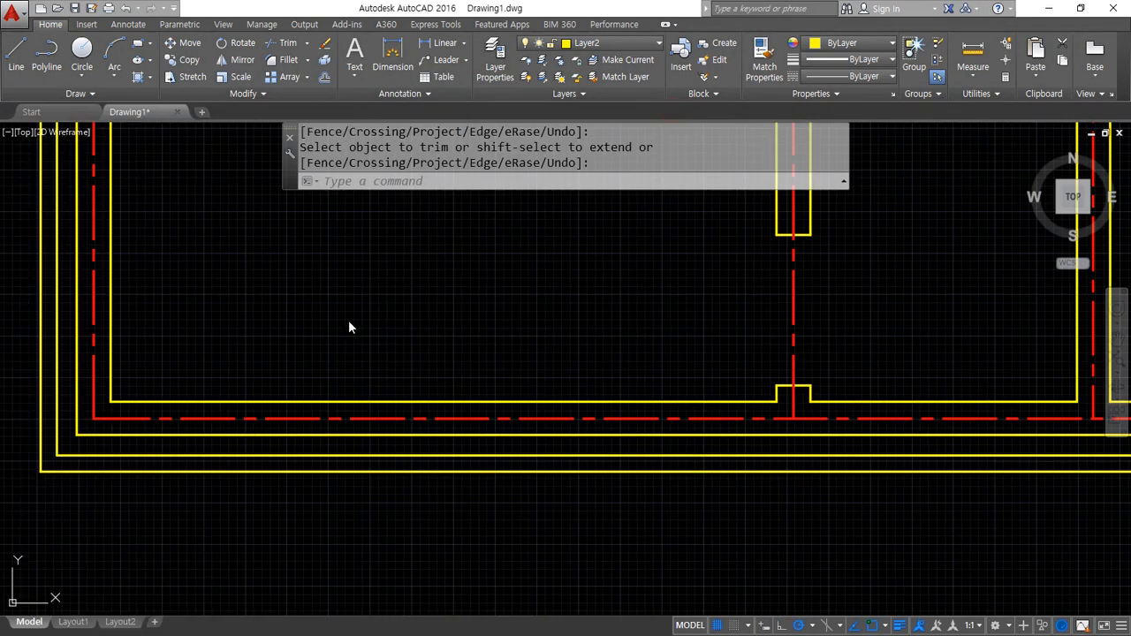
# - Draw a vertical line across the lower-left room's bottom wall, from the midpoint of its inner line to the outermost line
pyautogui.write('l')
pyautogui.press('Return')
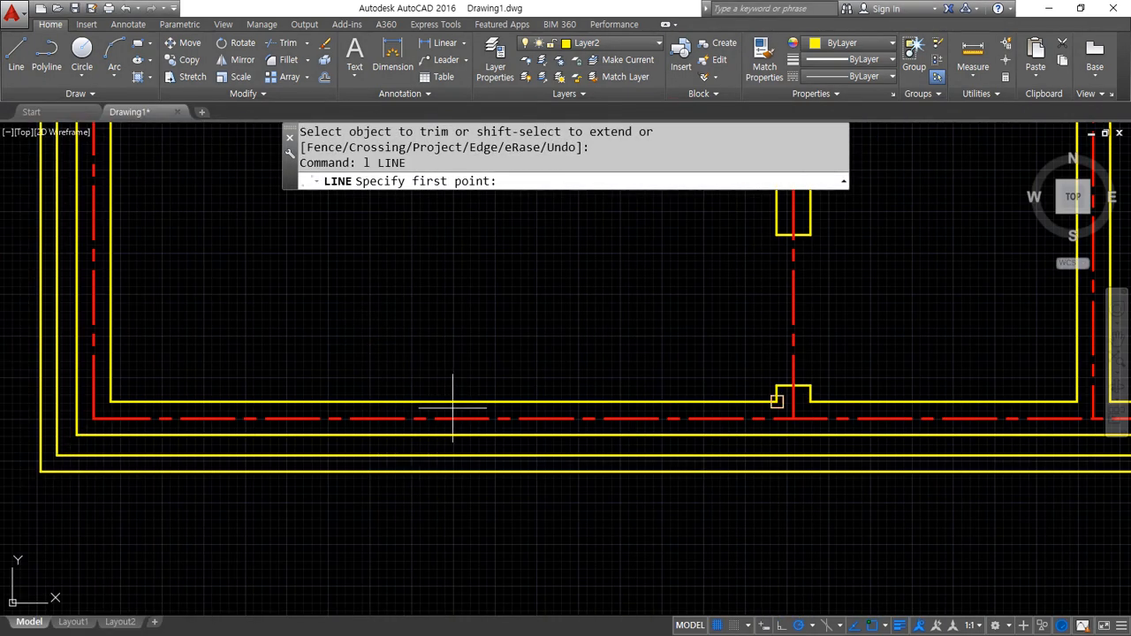
pyautogui.click(886, 626)
pyautogui.click(918, 382)
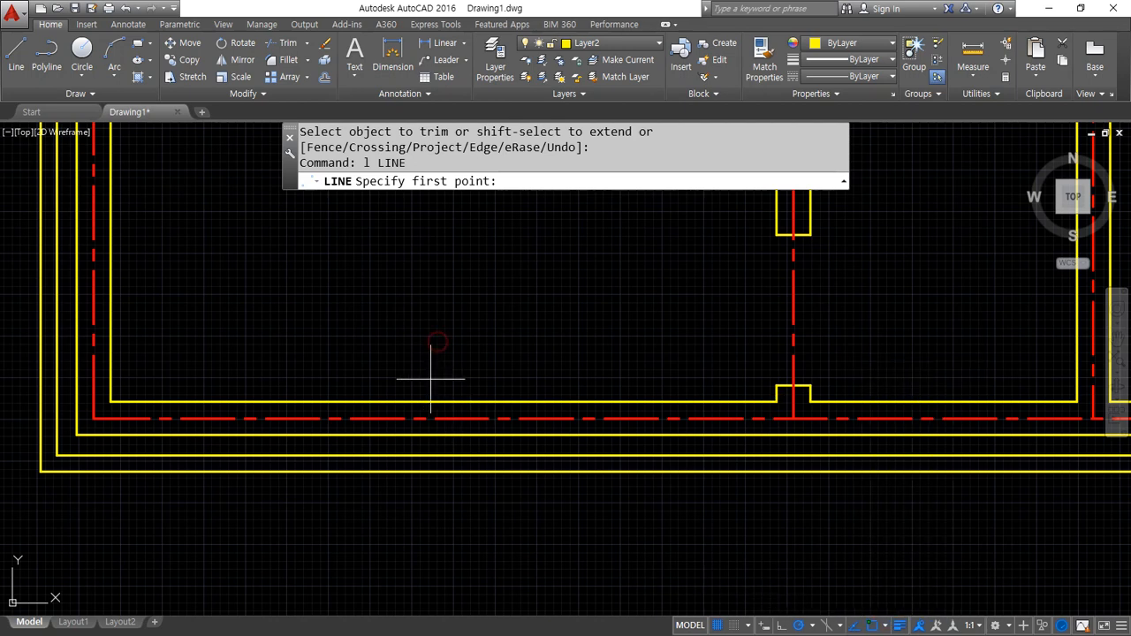
pyautogui.click(444, 406)
pyautogui.click(443, 471)
pyautogui.press('Return')
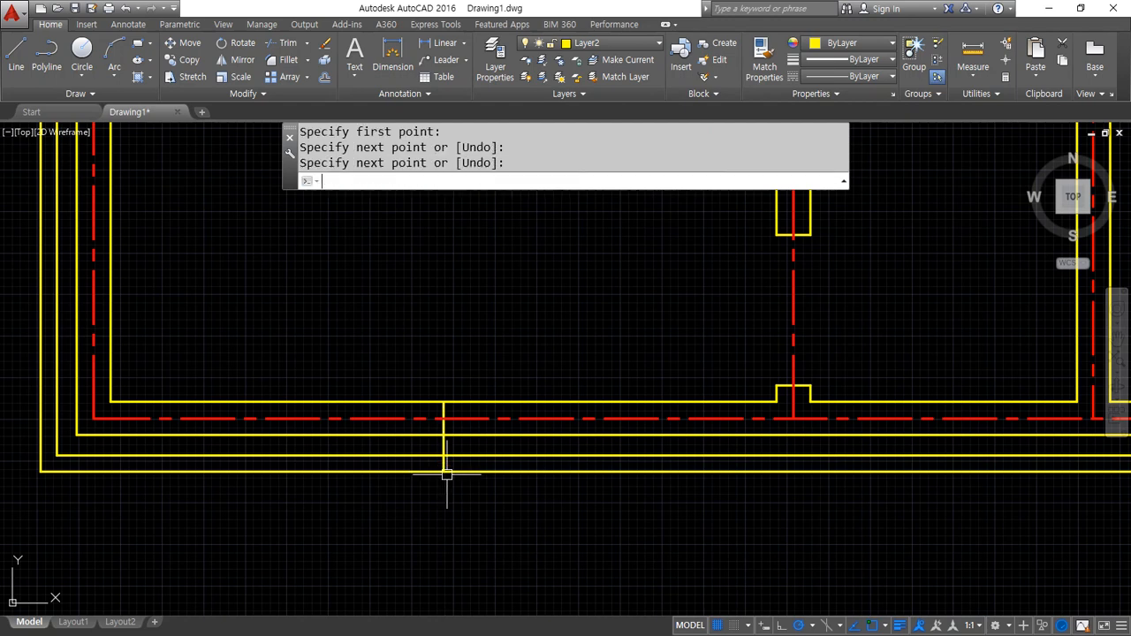
# - Offset the new crossing line by 600 to both sides to mark the window's ends
pyautogui.write('o')
pyautogui.press('Return')
pyautogui.write('600')
pyautogui.press('Return')
pyautogui.click(443, 441)
pyautogui.click(481, 446)
pyautogui.click(443, 420)
pyautogui.click(351, 312)
pyautogui.press('Return')
# - Erase the middle crossing line and fence-trim the wall lines between the two offset lines to open the lower-left room's window
pyautogui.click(445, 426)
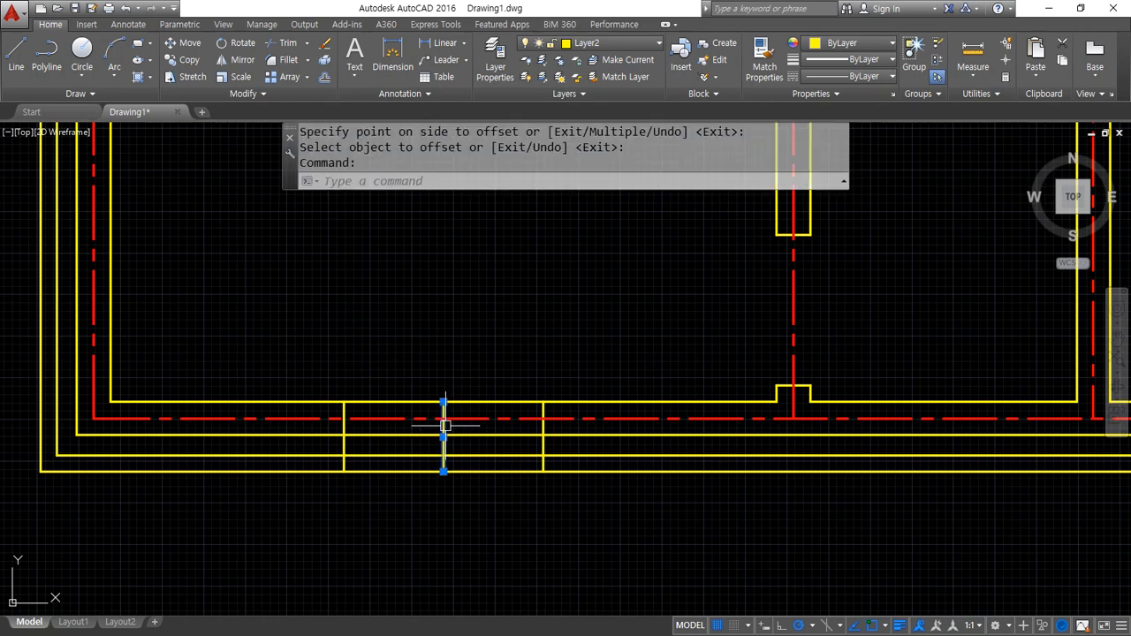
pyautogui.write('e')
pyautogui.press('Return')
pyautogui.write('tr')
pyautogui.press('Return')
pyautogui.press('Return')
pyautogui.write('f')
pyautogui.press('Return')
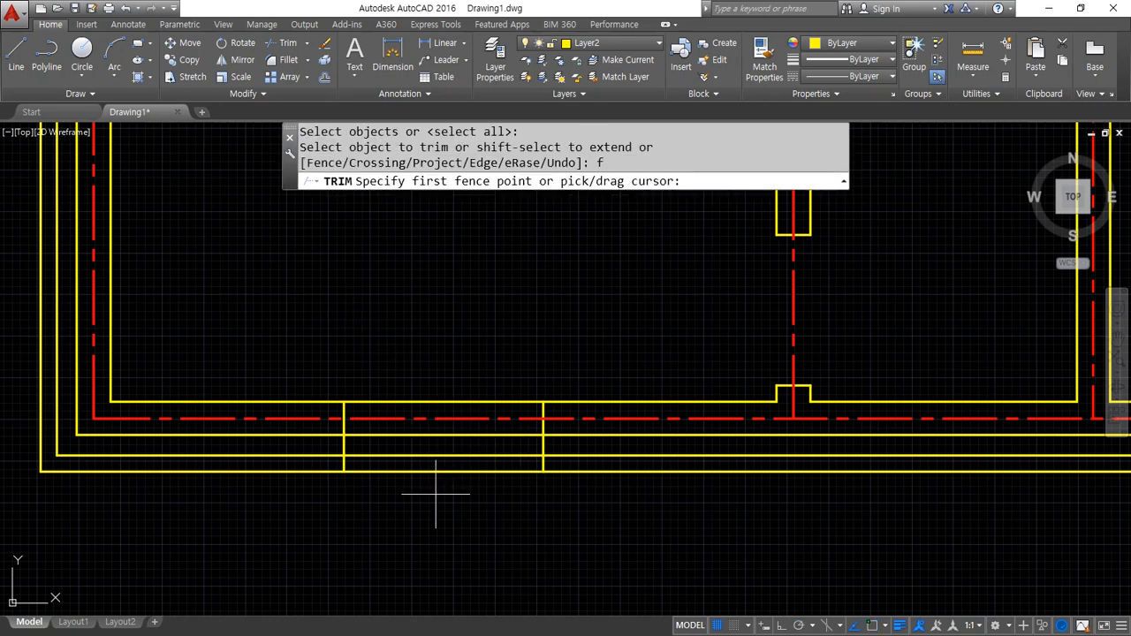
pyautogui.click(435, 494)
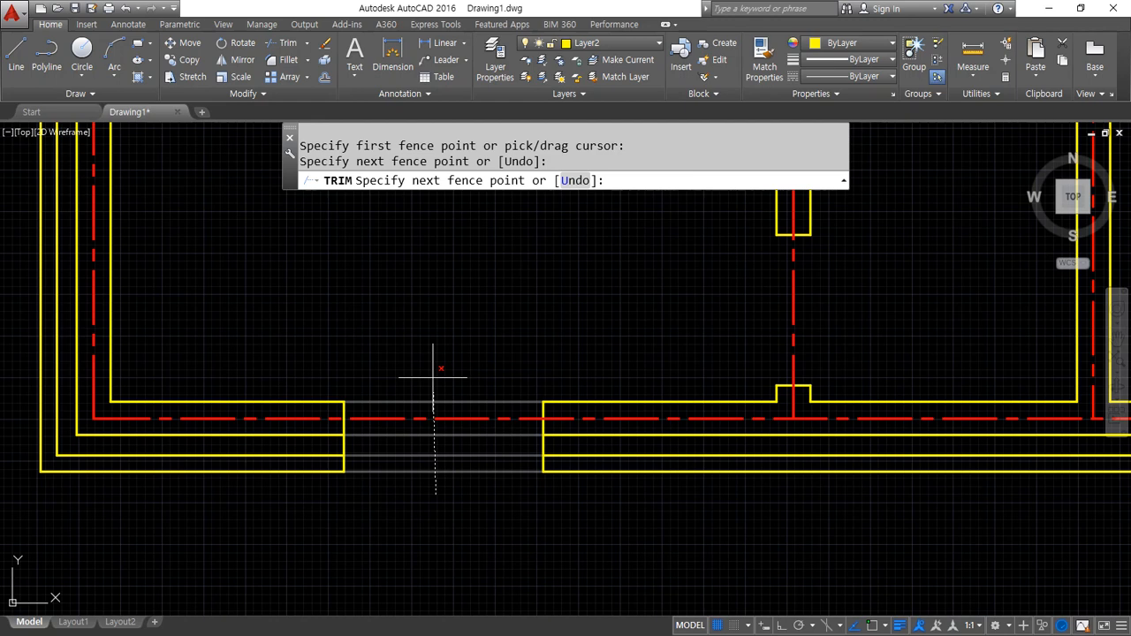
pyautogui.click(433, 376)
pyautogui.press('Return')
pyautogui.press('Return')
# - Offset both end lines of the lower-left room's window opening by 100 into the wall
pyautogui.write('o')
pyautogui.press('Return')
pyautogui.write('100')
pyautogui.press('Return')
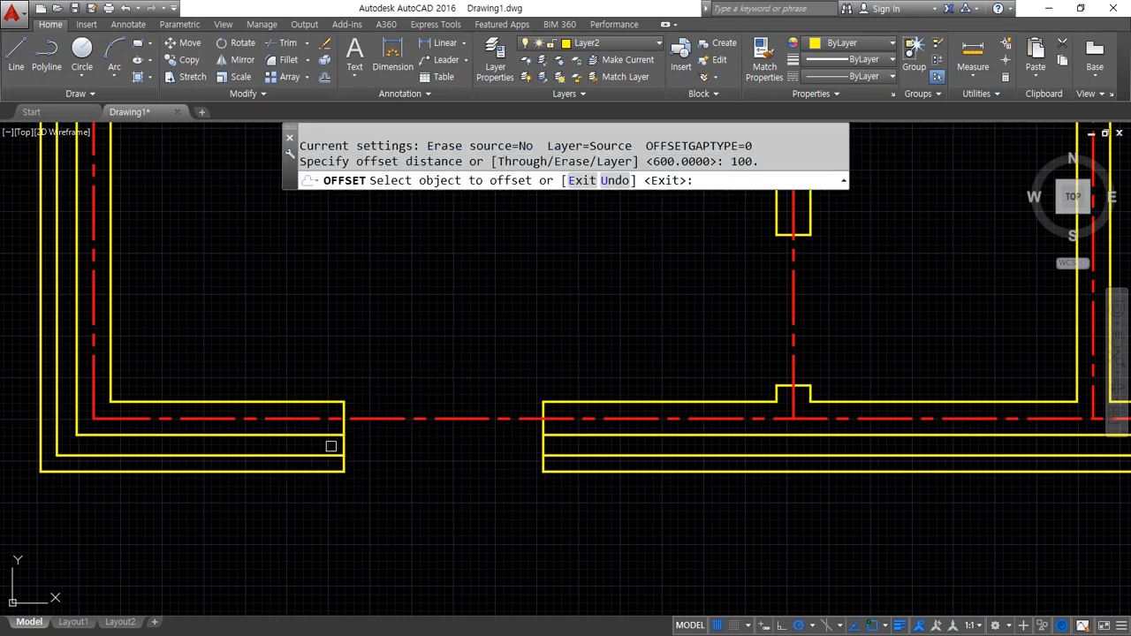
pyautogui.scroll(5, 336, 446)
pyautogui.click(872, 444)
pyautogui.click(927, 444)
pyautogui.press('Return')
# - Fillet the outer wall layer's inner line with the offset line right of the window opening and trim the excess above the cavity
pyautogui.write('f')
pyautogui.press('Return')
pyautogui.click(927, 471)
pyautogui.click(914, 447)
pyautogui.write('tr')
pyautogui.press('Return')
pyautogui.press('Return')
pyautogui.click(918, 369)
pyautogui.click(914, 433)
pyautogui.press('Return')
# - Trim the offset line left of the window opening above the cavity and fillet it with the outer wall layer's inner line
pyautogui.write('tr')
pyautogui.press('Return')
pyautogui.press('Return')
pyautogui.click(319, 354)
pyautogui.click(319, 397)
pyautogui.press('Return')
pyautogui.write('f')
pyautogui.press('Return')
pyautogui.click(319, 442)
pyautogui.click(300, 470)
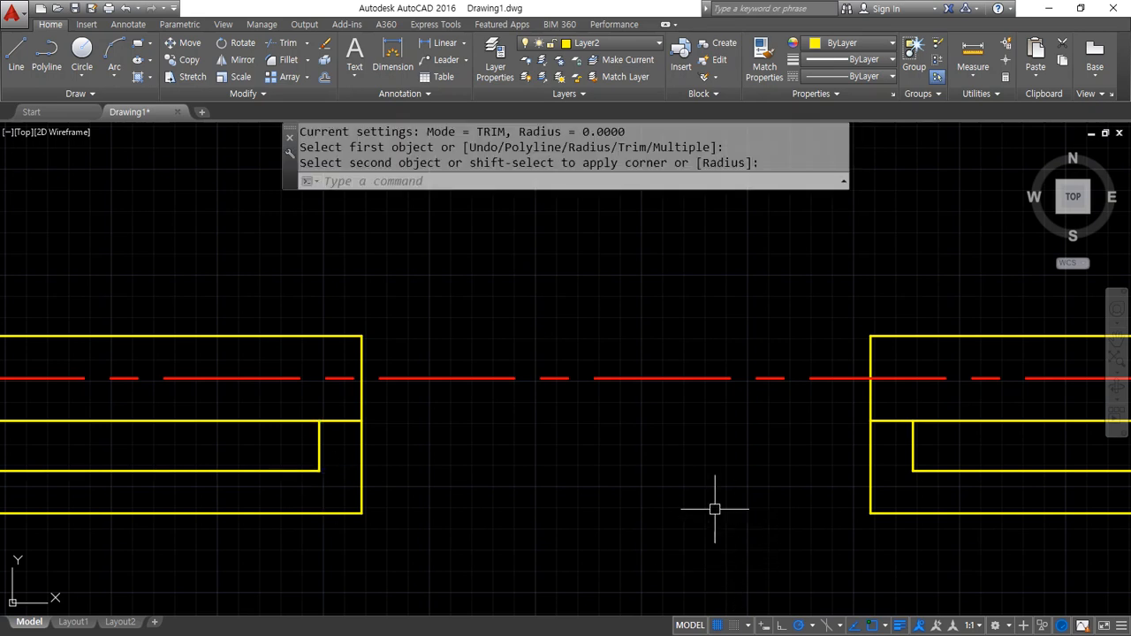
# - Draw a vertical line across the neighbouring small room's bottom wall, from the midpoint of its inner line to the outermost line
pyautogui.scroll(-2, 674, 365)
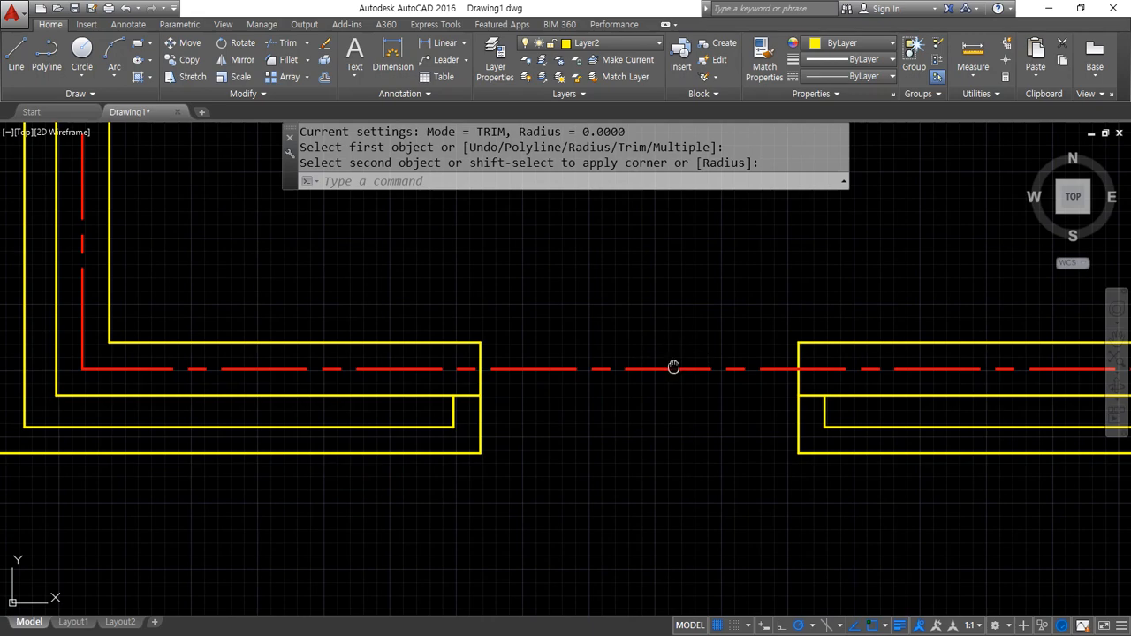
pyautogui.moveTo(581, 345)
pyautogui.mouseDown(button='middle')
pyautogui.moveTo(205, 383)
pyautogui.moveTo(263, 379)
pyautogui.mouseUp(button='middle')
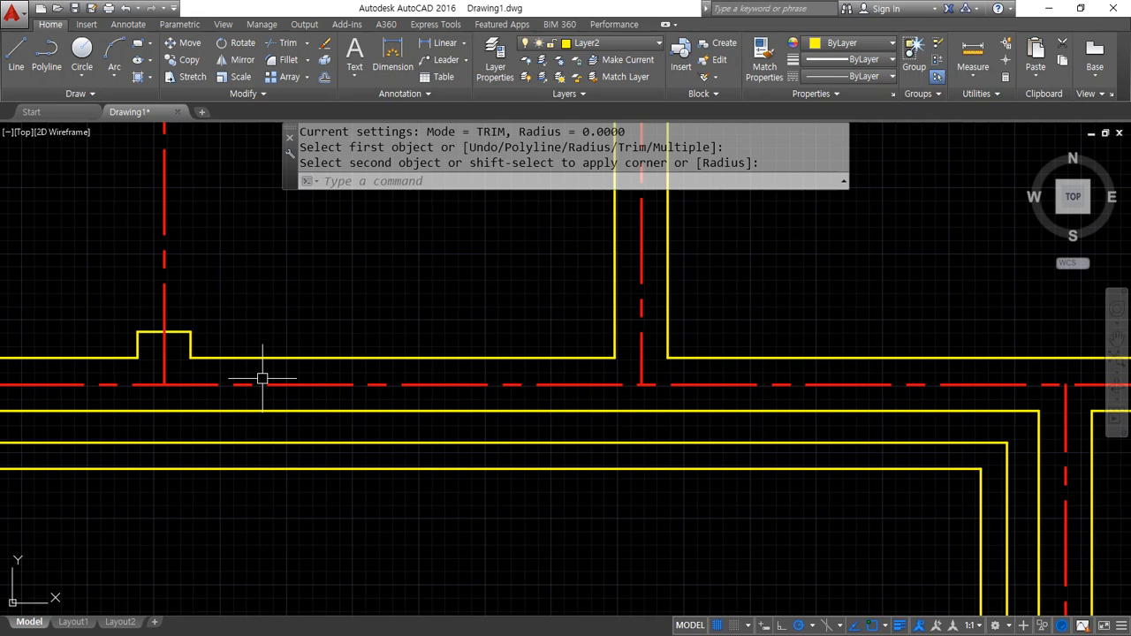
pyautogui.write('LINE')
pyautogui.press('Return')
pyautogui.click(402, 358)
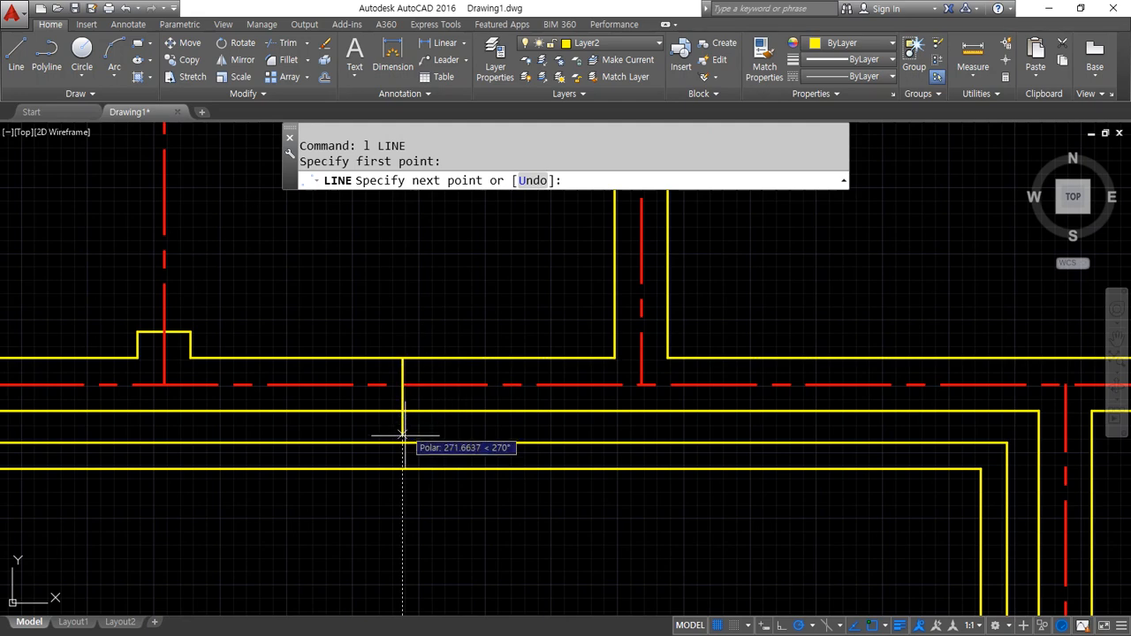
pyautogui.click(402, 469)
pyautogui.press('Return')
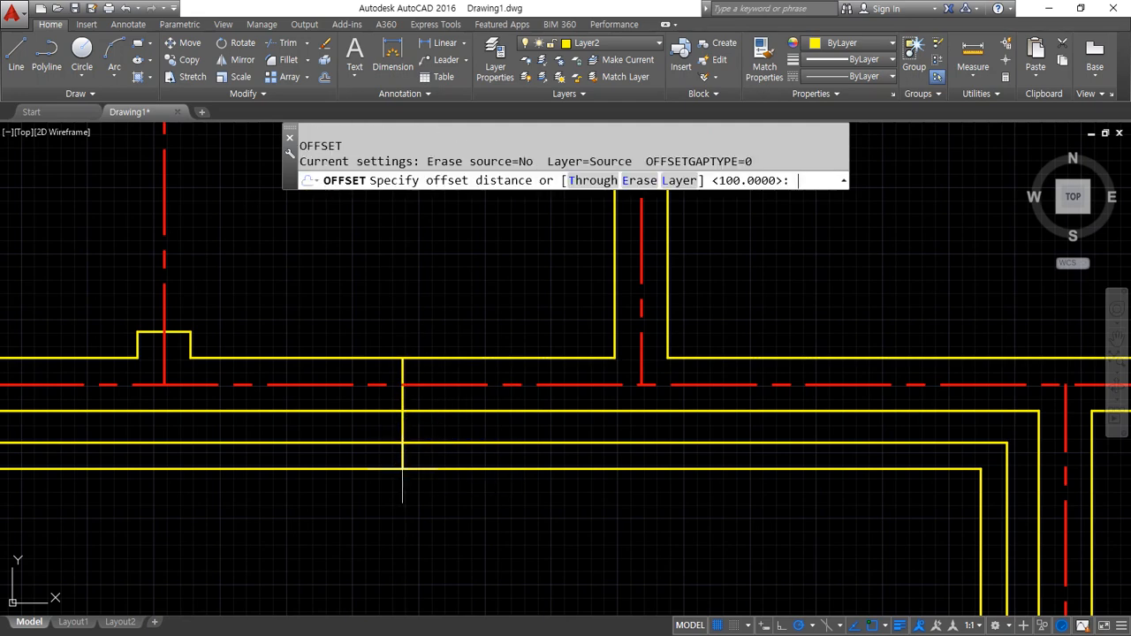
# - Offset the small room's crossing line by 300 to both sides
pyautogui.press('Return')
pyautogui.click(398, 426)
pyautogui.click(421, 430)
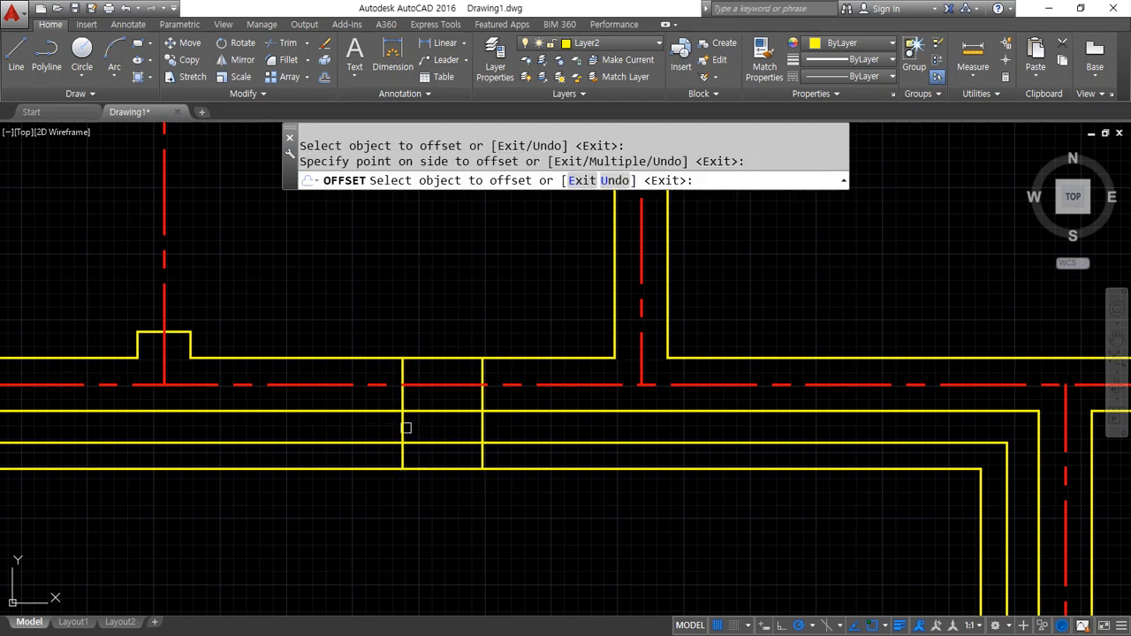
pyautogui.click(399, 426)
pyautogui.click(394, 426)
pyautogui.press('Return')
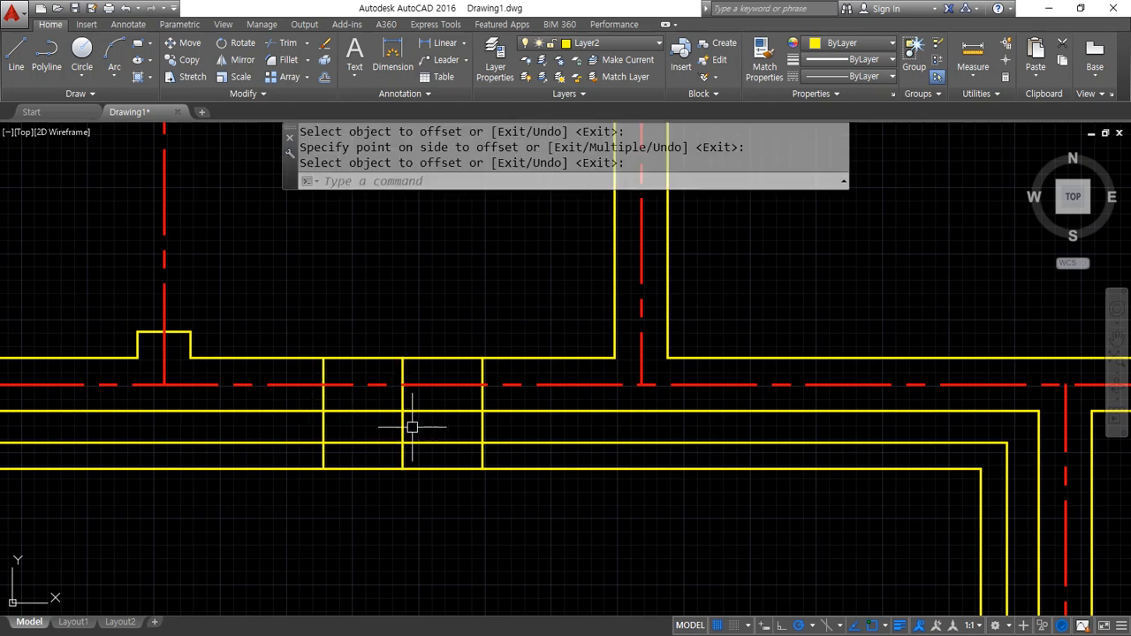
# - Erase the small room's middle crossing line and trim the wall lines between the offset lines to open its window
pyautogui.click(397, 426)
pyautogui.click(405, 429)
pyautogui.write('e')
pyautogui.press('Return')
pyautogui.write('tr')
pyautogui.press('Return')
pyautogui.press('Return')
pyautogui.moveTo(391, 360)
pyautogui.mouseDown()
pyautogui.moveTo(396, 495)
pyautogui.moveTo(357, 535)
pyautogui.mouseUp()
pyautogui.press('Return')
pyautogui.press('Return')
# - Offset both end lines of the small room's window opening by 100 into the wall
pyautogui.write('o')
pyautogui.press('Return')
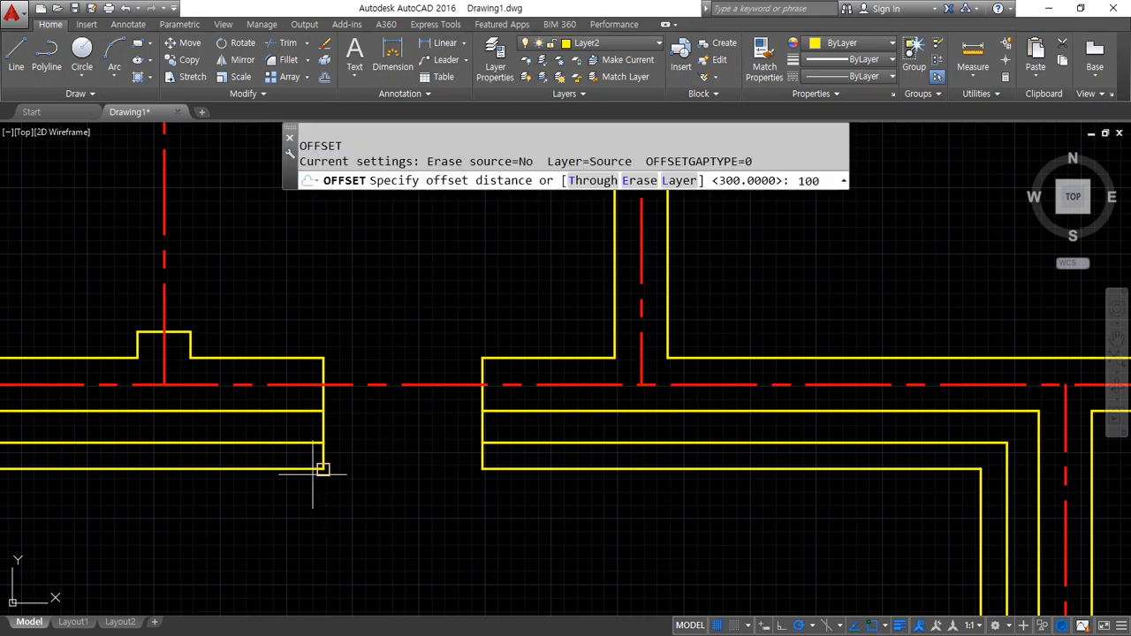
pyautogui.press('Return')
pyautogui.click(327, 426)
pyautogui.click(303, 426)
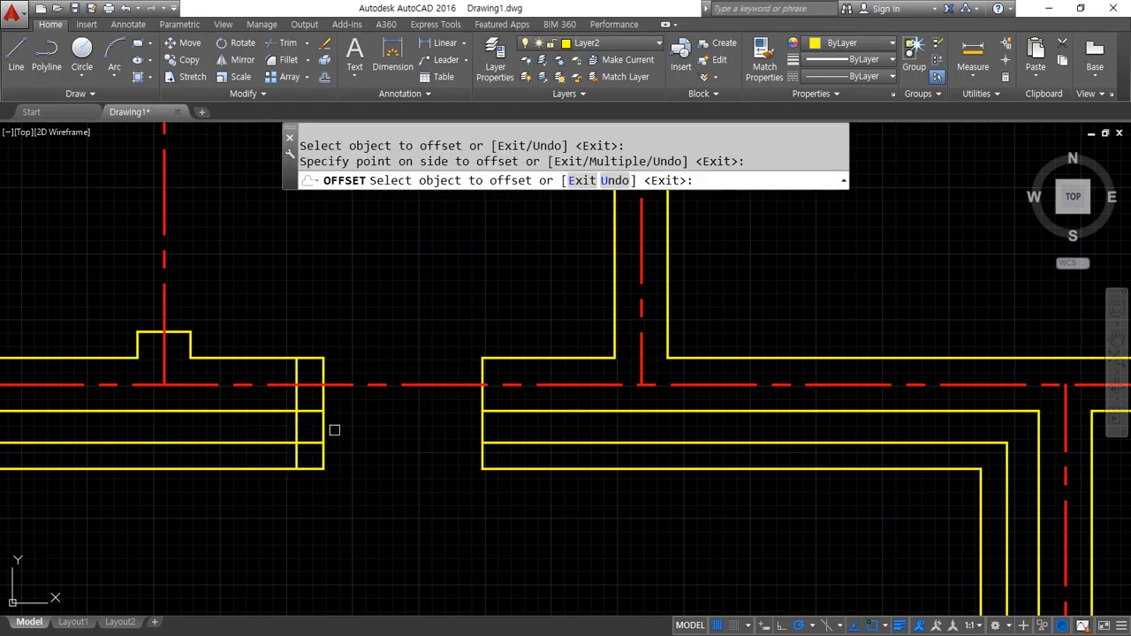
pyautogui.click(484, 426)
pyautogui.click(563, 429)
pyautogui.press('Return')
# - Fillet the outer wall layer's inner lines with the offset lines on both sides of the small room's window opening
pyautogui.write('f')
pyautogui.press('Return')
pyautogui.click(518, 443)
pyautogui.click(509, 431)
pyautogui.press('Return')
pyautogui.click(270, 443)
pyautogui.click(296, 424)
# - Trim the excess of the offset lines above the cavity on both sides of the small room's window
pyautogui.write('tr')
pyautogui.press('Return')
pyautogui.press('Return')
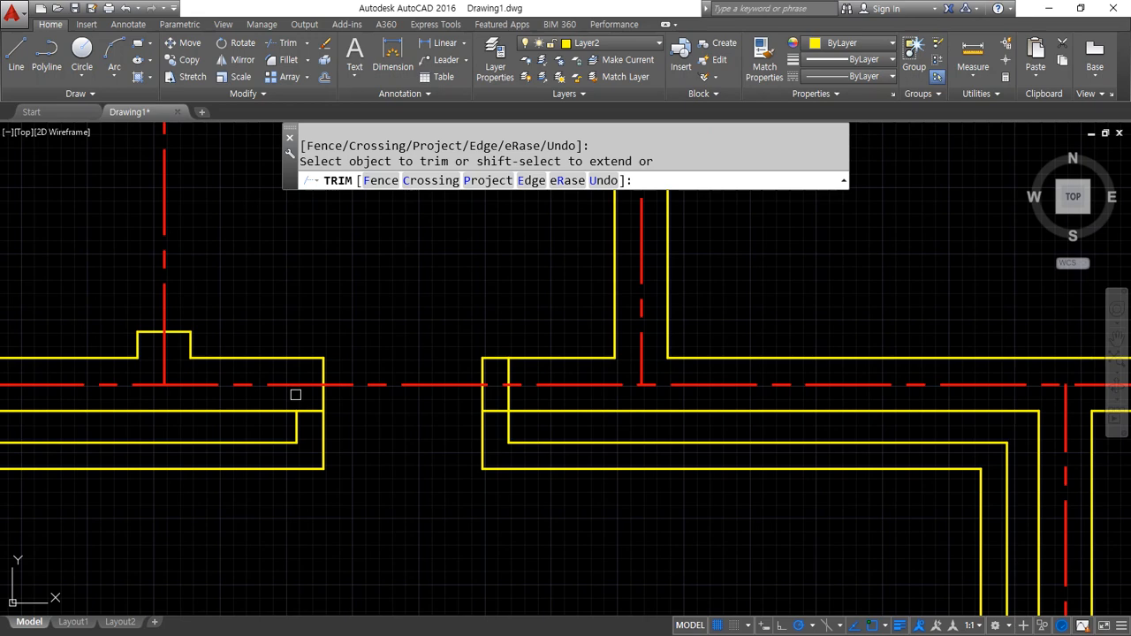
pyautogui.click(515, 373)
pyautogui.click(492, 378)
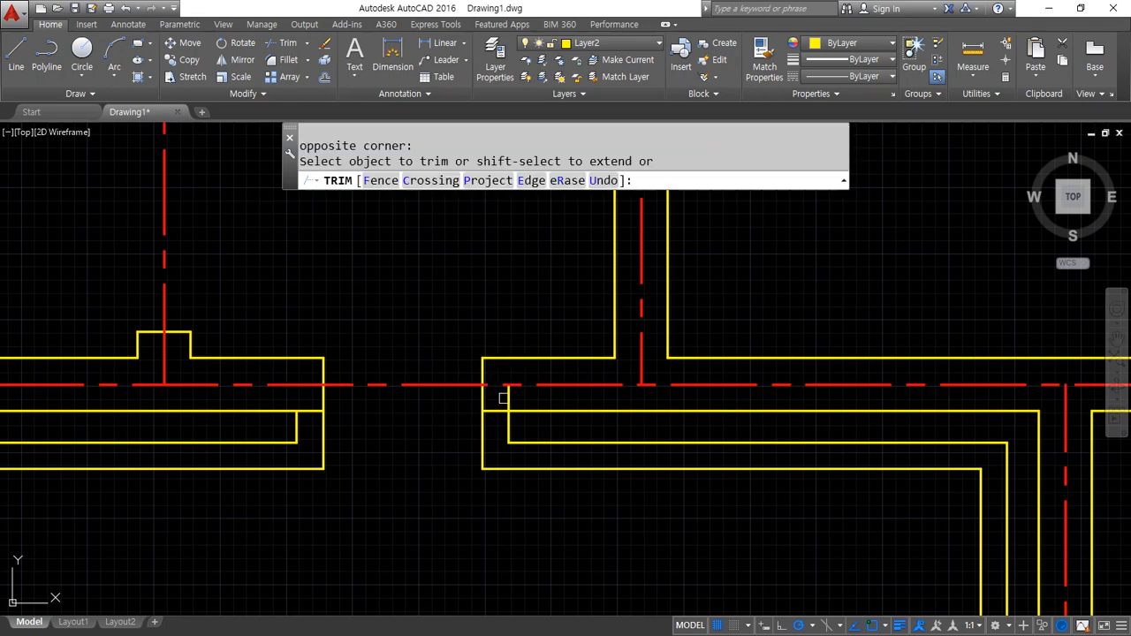
pyautogui.press('Return')
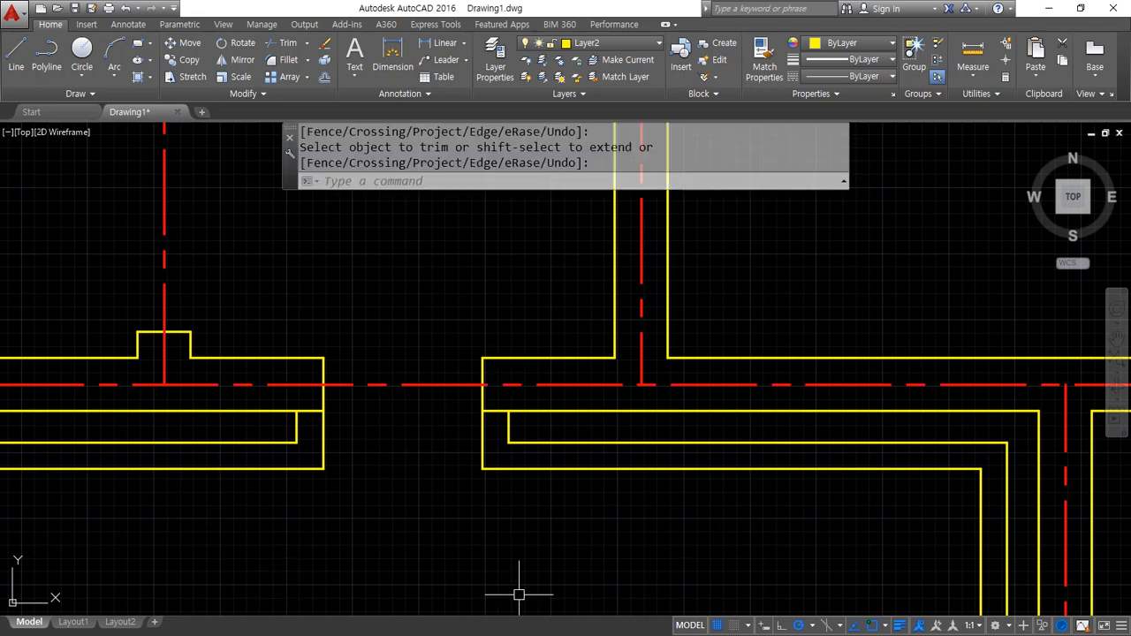
# - Draw a vertical line across the lower-right room's bottom wall, from the midpoint of its inner line to the outermost line
pyautogui.scroll(-5, 512, 563)
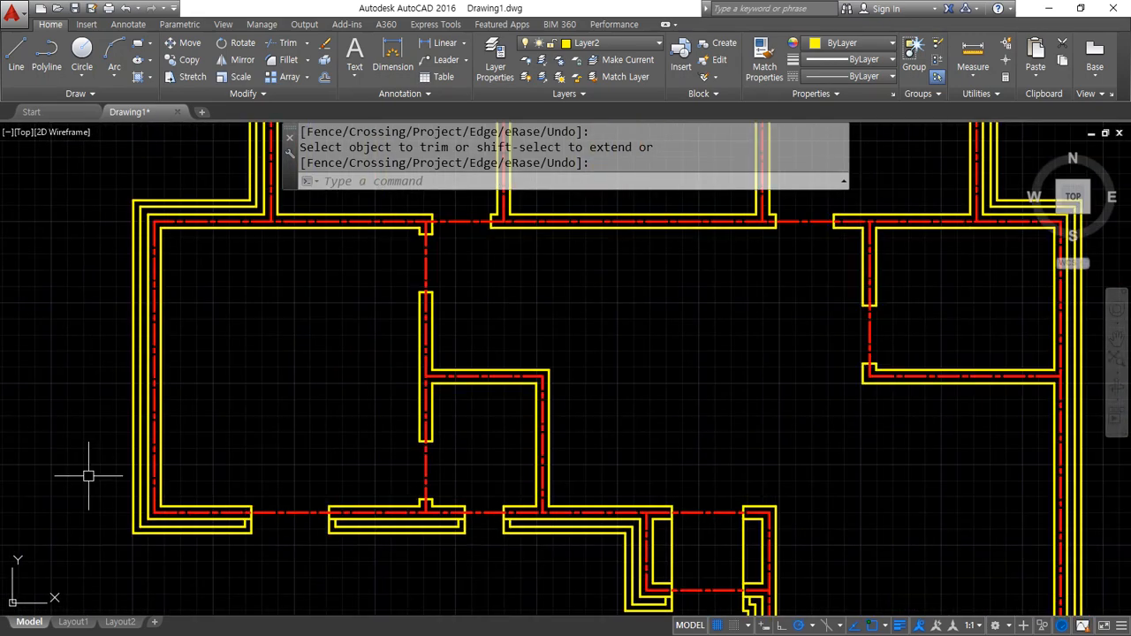
pyautogui.moveTo(766, 453); pyautogui.dragTo(585, 333, button='middle')
pyautogui.scroll(3, 485, 371)
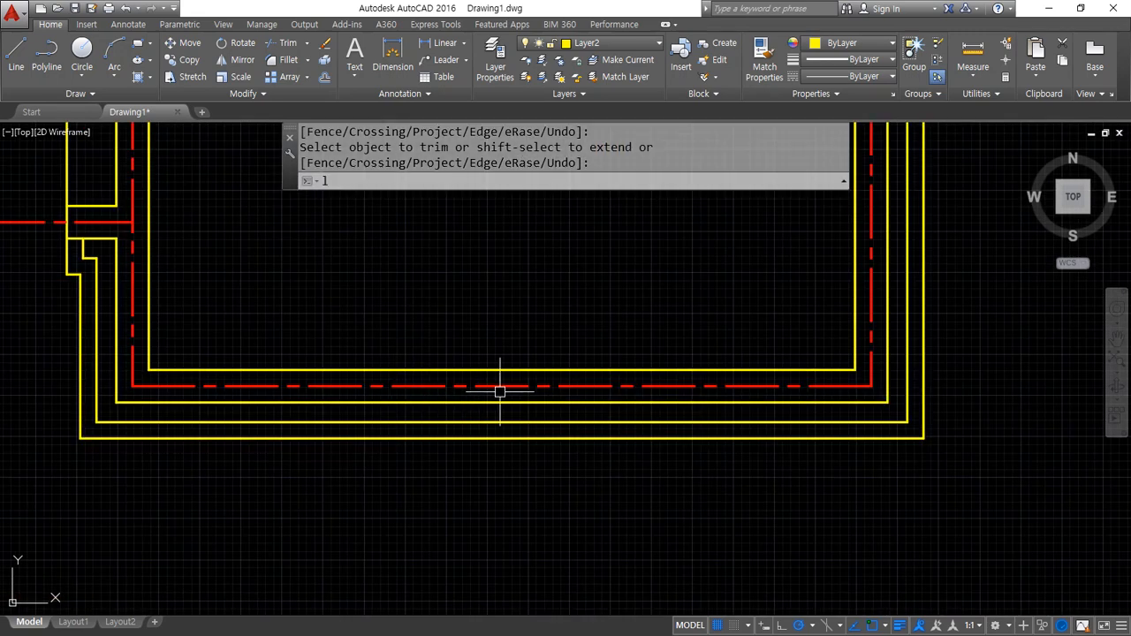
pyautogui.press('Return')
pyautogui.write('l')
pyautogui.press('Return')
pyautogui.click(503, 370)
pyautogui.click(501, 437)
pyautogui.press('Return')
# - Offset the lower-right room's crossing line by 1200 to both sides
pyautogui.write('o')
pyautogui.press('Return')
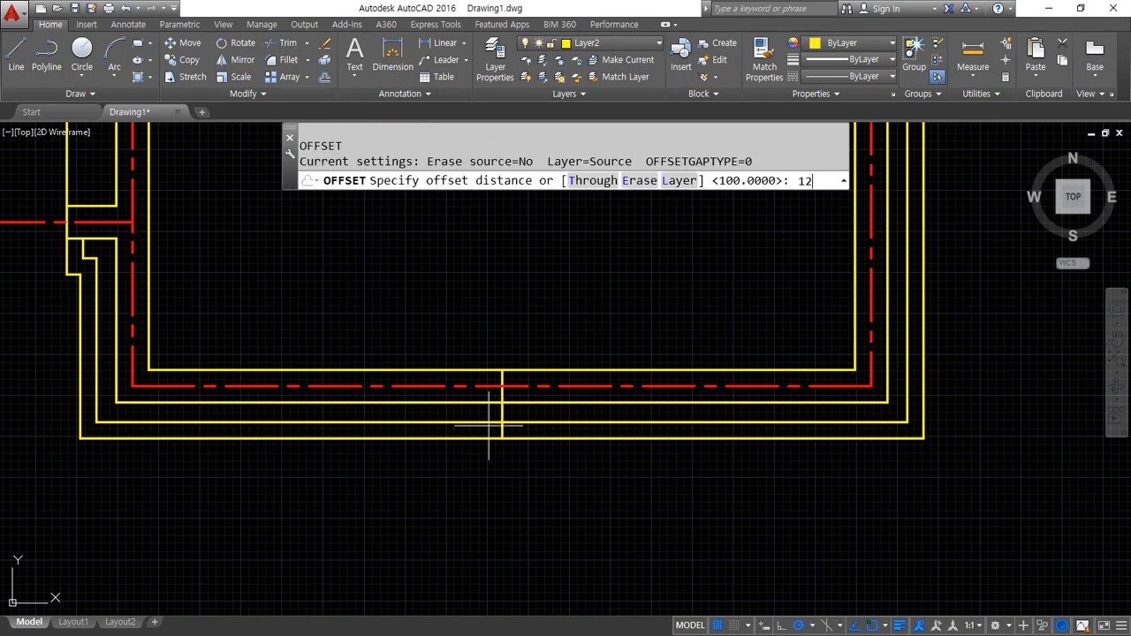
pyautogui.write('1200')
pyautogui.press('Return')
pyautogui.click(504, 411)
pyautogui.click(687, 303)
pyautogui.click(503, 395)
pyautogui.click(303, 267)
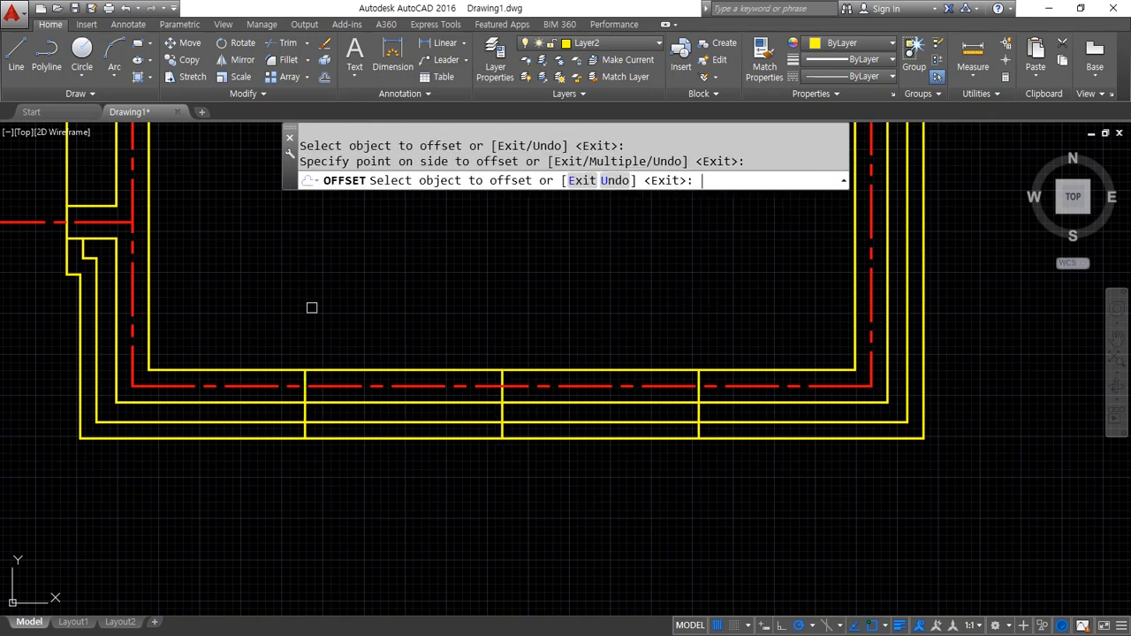
pyautogui.press('Return')
# - Erase the lower-right room's middle crossing line and fence-trim the wall lines between the offset lines to open its window
pyautogui.click(491, 340)
pyautogui.click(505, 472)
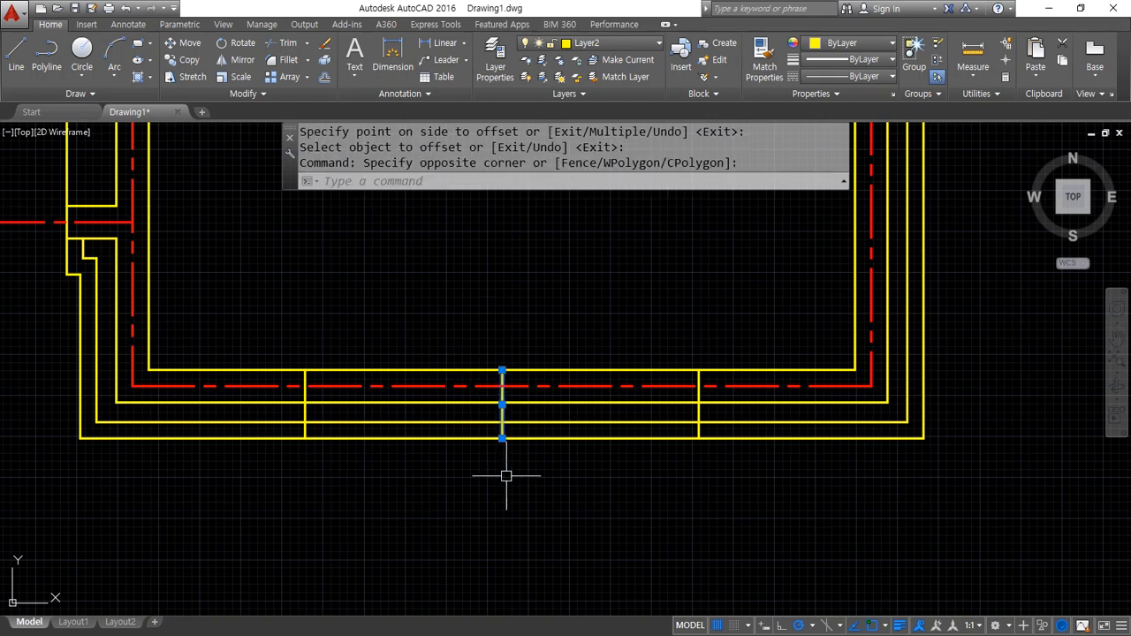
pyautogui.write('e')
pyautogui.press('Return')
pyautogui.write('tr')
pyautogui.press('Return')
pyautogui.press('Return')
pyautogui.write('f')
pyautogui.press('Return')
pyautogui.click(469, 455)
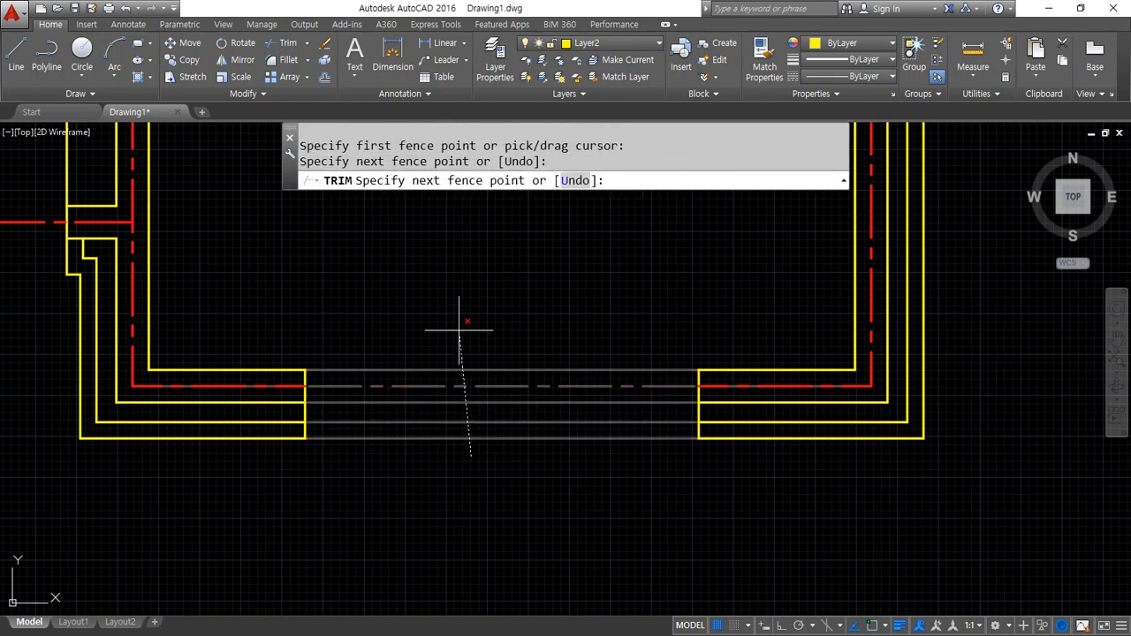
pyautogui.click(464, 309)
pyautogui.press('Return')
pyautogui.press('Return')
# - Offset both end lines of the lower-right room's window opening by 100 into the wall
pyautogui.write('o')
pyautogui.press('Return')
pyautogui.write('100')
pyautogui.press('Return')
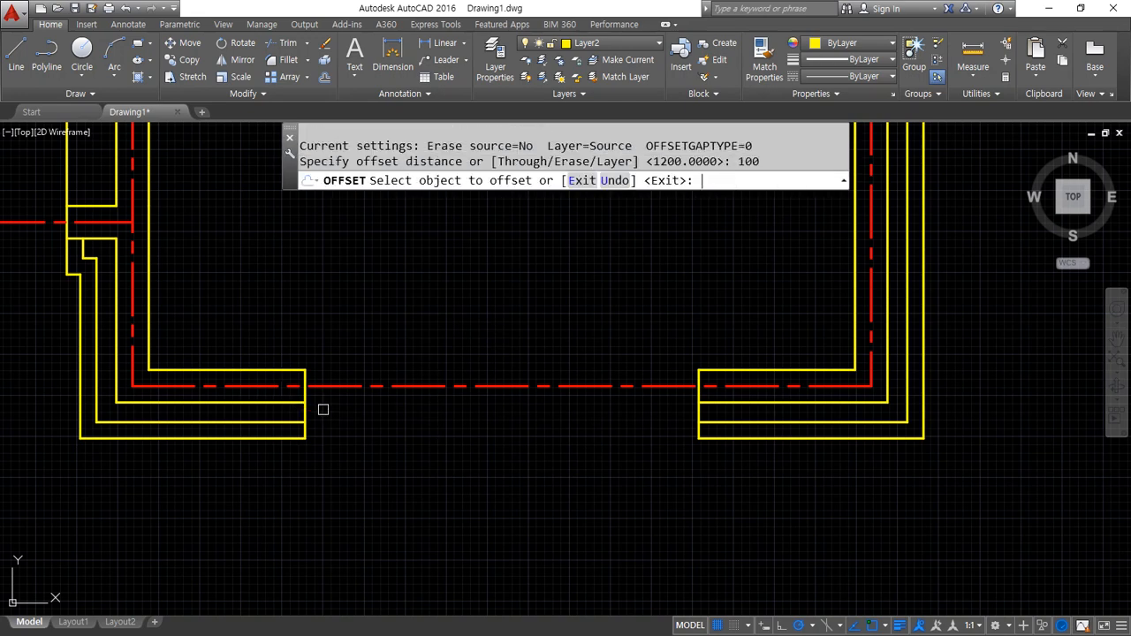
pyautogui.scroll(2, 320, 398)
pyautogui.click(298, 394)
pyautogui.click(284, 397)
pyautogui.click(927, 389)
pyautogui.click(976, 400)
pyautogui.press('Return')
# - Fillet the outer wall layer's inner lines with the offset lines on both sides of the lower-right room's window
pyautogui.write('f')
pyautogui.press('Return')
pyautogui.click(963, 438)
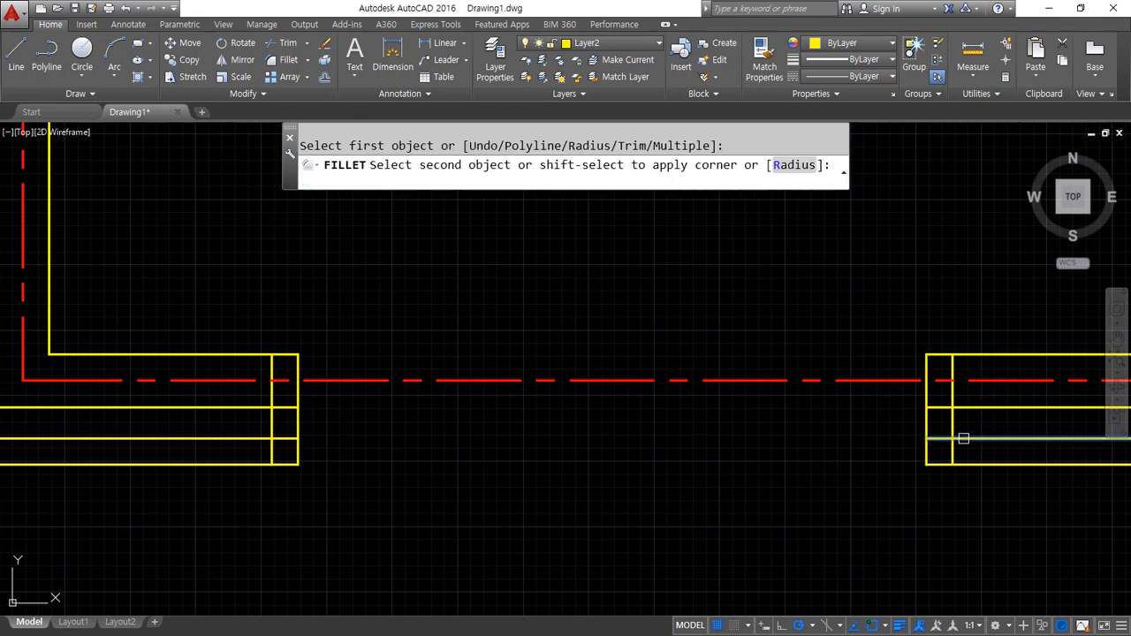
pyautogui.click(952, 422)
pyautogui.press('Return')
pyautogui.click(237, 438)
pyautogui.click(274, 426)
# - Trim the excess of the offset lines above the cavity beside the lower-right room's window opening
pyautogui.write('tr')
pyautogui.press('Return')
pyautogui.press('Return')
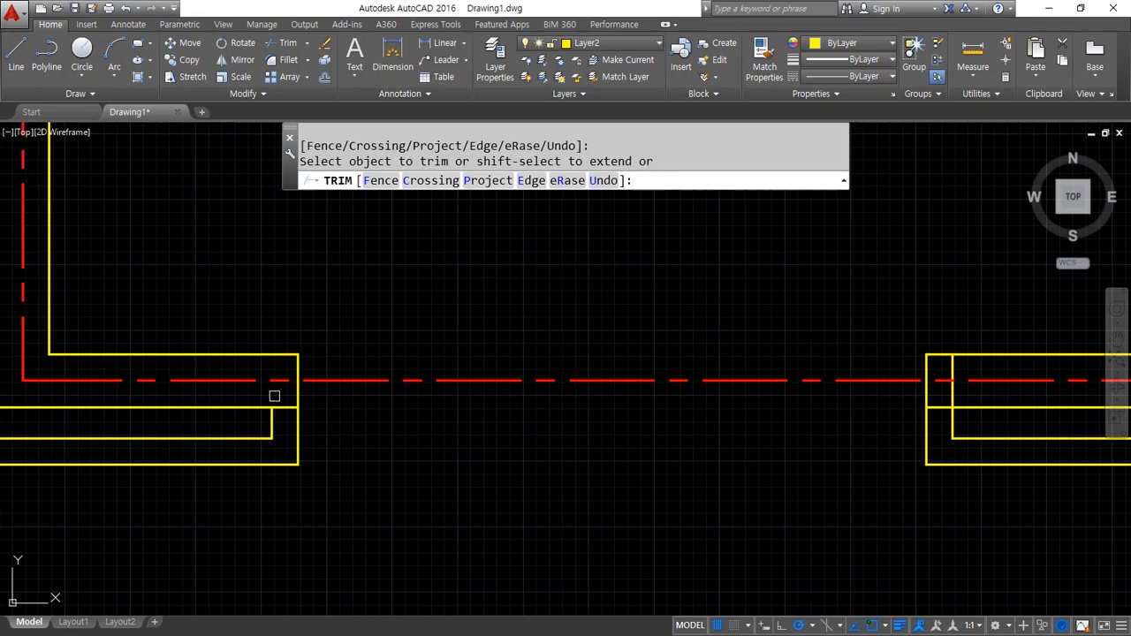
pyautogui.click(958, 362)
pyautogui.click(951, 385)
# - Draw a line straight across the small right-hand room's exterior wall at the midpoint of its inner face
pyautogui.scroll(-2, 751, 371)
pyautogui.moveTo(930, 277); pyautogui.dragTo(509, 544, button='middle')
pyautogui.moveTo(629, 345); pyautogui.dragTo(559, 603, button='middle')
pyautogui.moveTo(509, 257); pyautogui.dragTo(480, 483, button='middle')
pyautogui.moveTo(495, 361); pyautogui.dragTo(501, 439, button='middle')
pyautogui.write('l')
pyautogui.press('space')
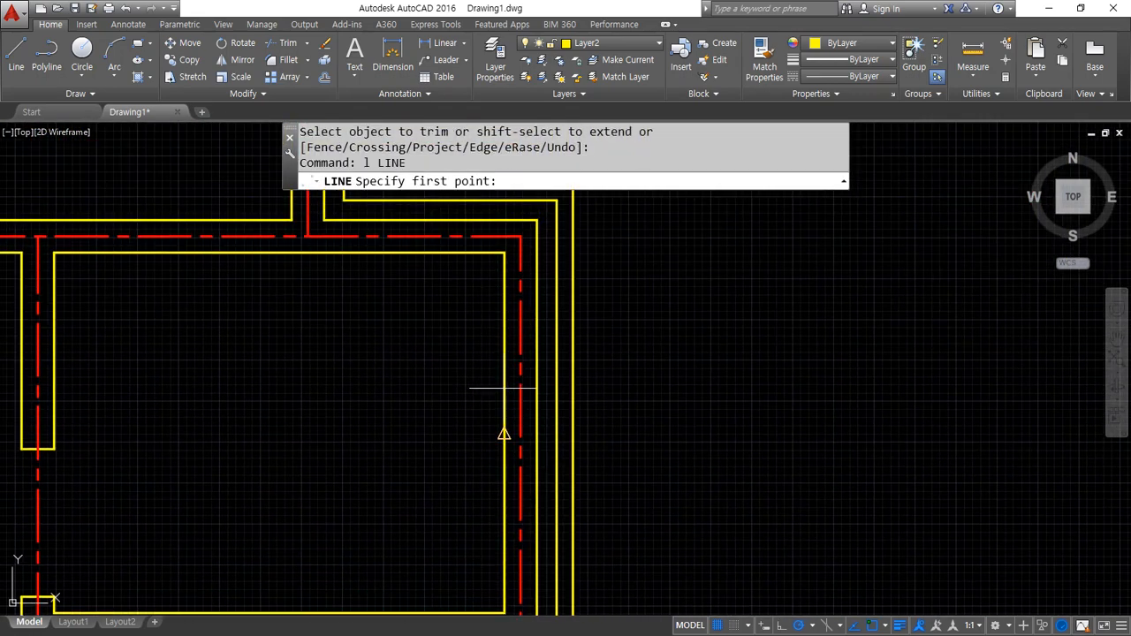
pyautogui.click(505, 432)
pyautogui.click(572, 432)
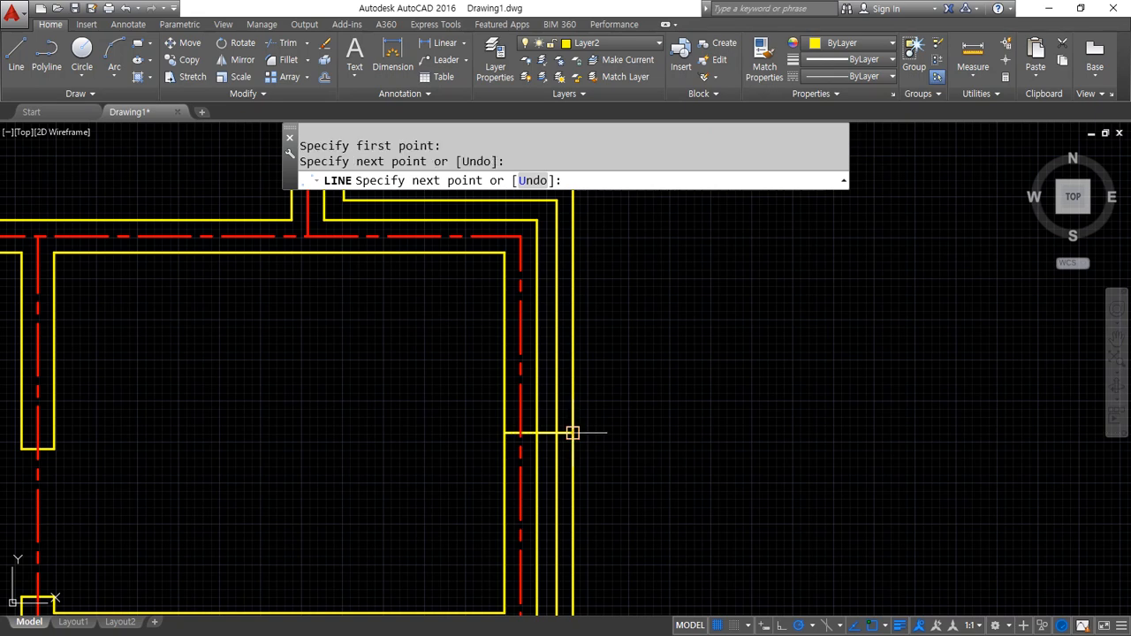
pyautogui.press('space')
# - Offset the small right-hand room's crossing line by 300 to both sides
pyautogui.write('o')
pyautogui.press('space')
pyautogui.write('300')
pyautogui.press('space')
pyautogui.scroll(2, 531, 431)
pyautogui.click(550, 438)
pyautogui.click(550, 409)
pyautogui.click(554, 441)
pyautogui.click(553, 486)
pyautogui.press('space')
# - Erase the small right-hand room's middle crossing line and fence-trim the wall lines between the offset lines to open its window
pyautogui.click(381, 405)
pyautogui.click(759, 474)
pyautogui.write('e')
pyautogui.press('space')
pyautogui.write('tr')
pyautogui.press('space')
pyautogui.press('space')
pyautogui.write('f')
pyautogui.press('space')
pyautogui.click(632, 454)
pyautogui.click(437, 432)
pyautogui.press('space')
pyautogui.press('space')
# - Offset both end lines of the small right-hand room's window opening by 100 into the wall
pyautogui.write('o')
pyautogui.press('space')
pyautogui.press('space')
pyautogui.click(534, 361)
pyautogui.click(536, 348)
pyautogui.click(526, 519)
pyautogui.click(527, 537)
pyautogui.press('space')
# - Fillet the outer wall layer's inner lines with the offset lines on both sides of the small right-hand room's window
pyautogui.write('f')
pyautogui.press('space')
pyautogui.click(570, 557)
pyautogui.click(560, 544)
pyautogui.press('space')
pyautogui.click(556, 336)
pyautogui.click(570, 305)
# - Trim the excess of the offset lines inside the inner wall layer beside the small right-hand room's window opening
pyautogui.write('tr')
pyautogui.press('space')
pyautogui.press('space')
pyautogui.click(495, 336)
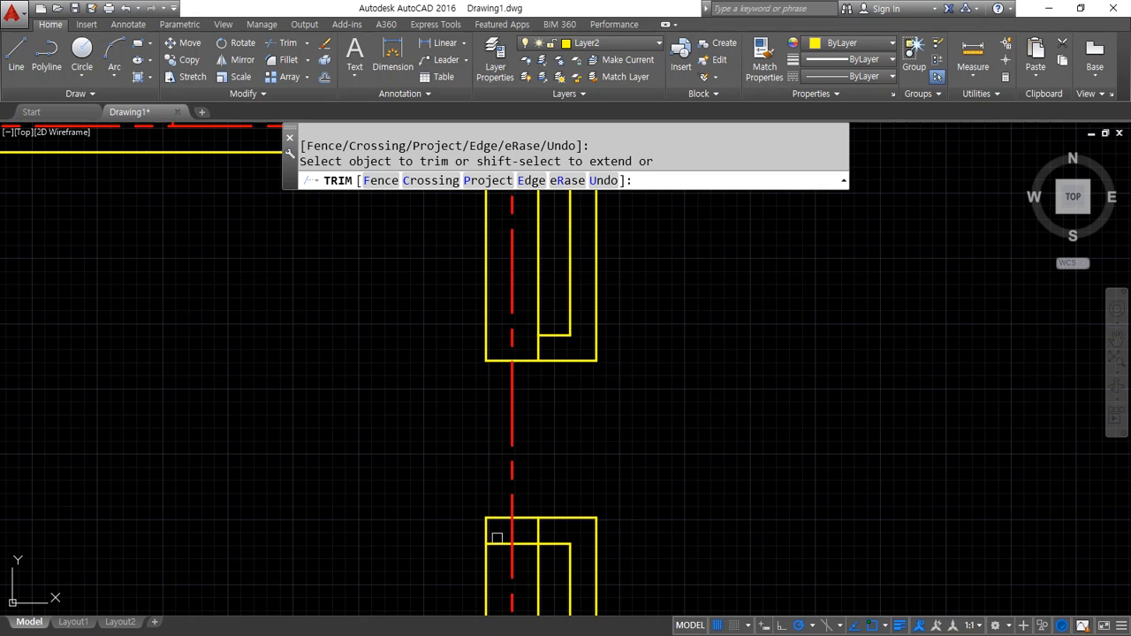
pyautogui.press('space')
# - Draw a line straight across the upper-right room's right exterior wall at the midpoint of its inner face
pyautogui.scroll(-4, 442, 444)
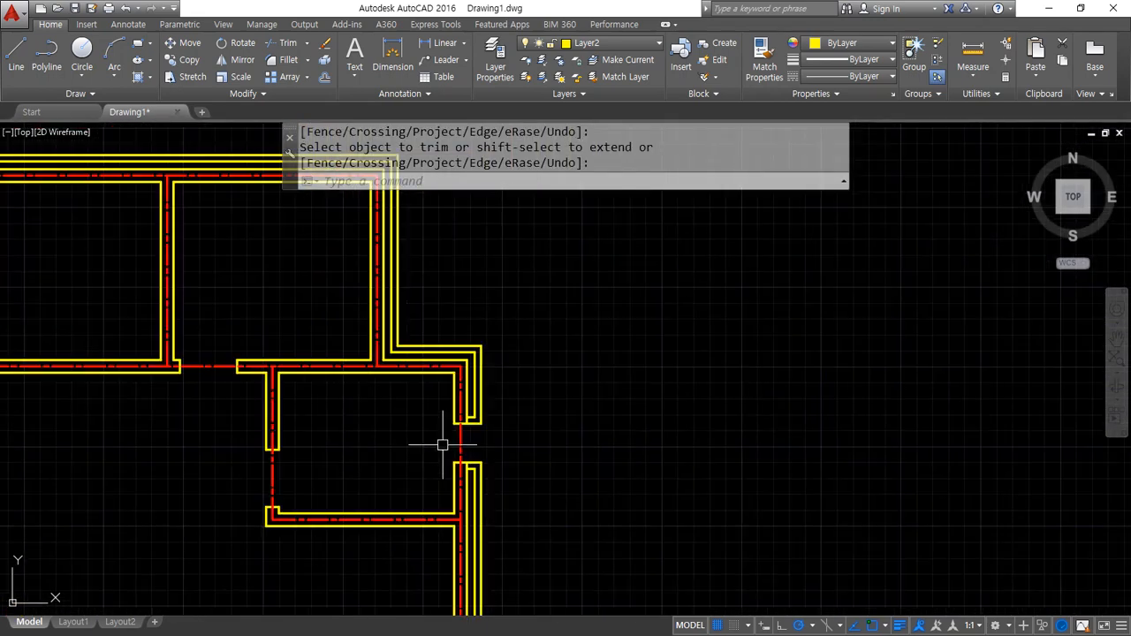
pyautogui.scroll(3, 412, 374)
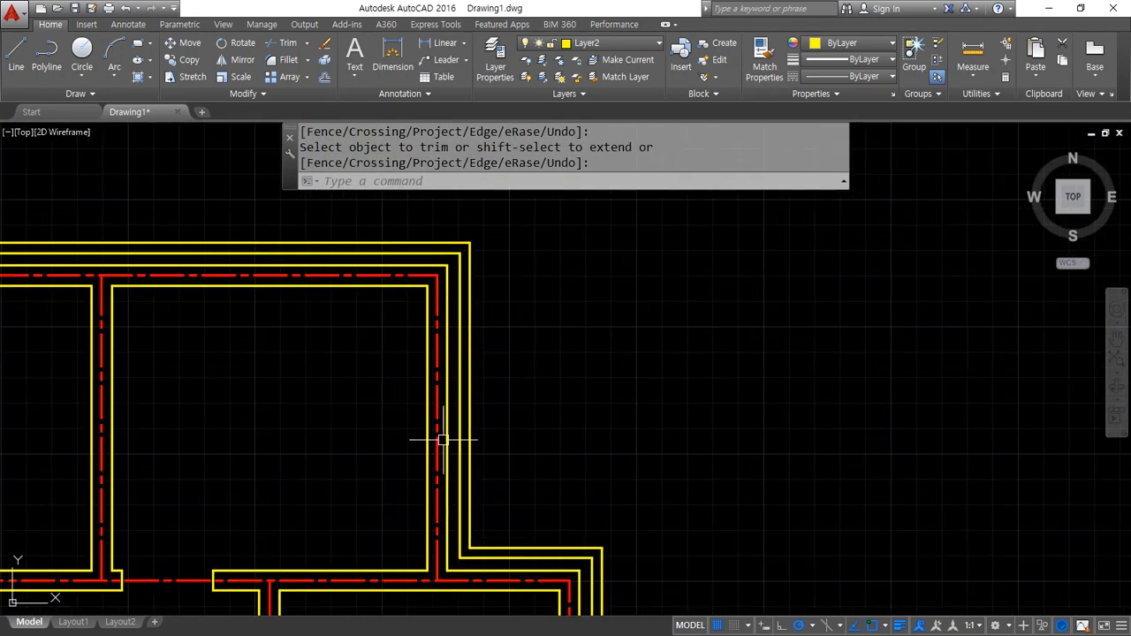
pyautogui.write('l')
pyautogui.press('space')
pyautogui.click(428, 428)
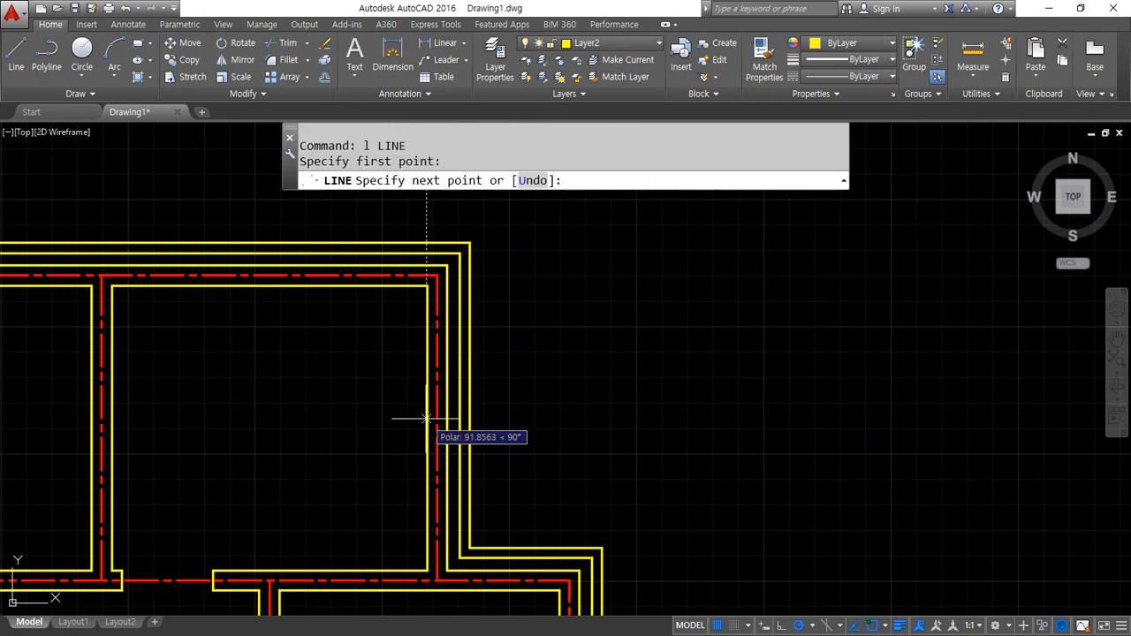
pyautogui.click(469, 428)
pyautogui.press('space')
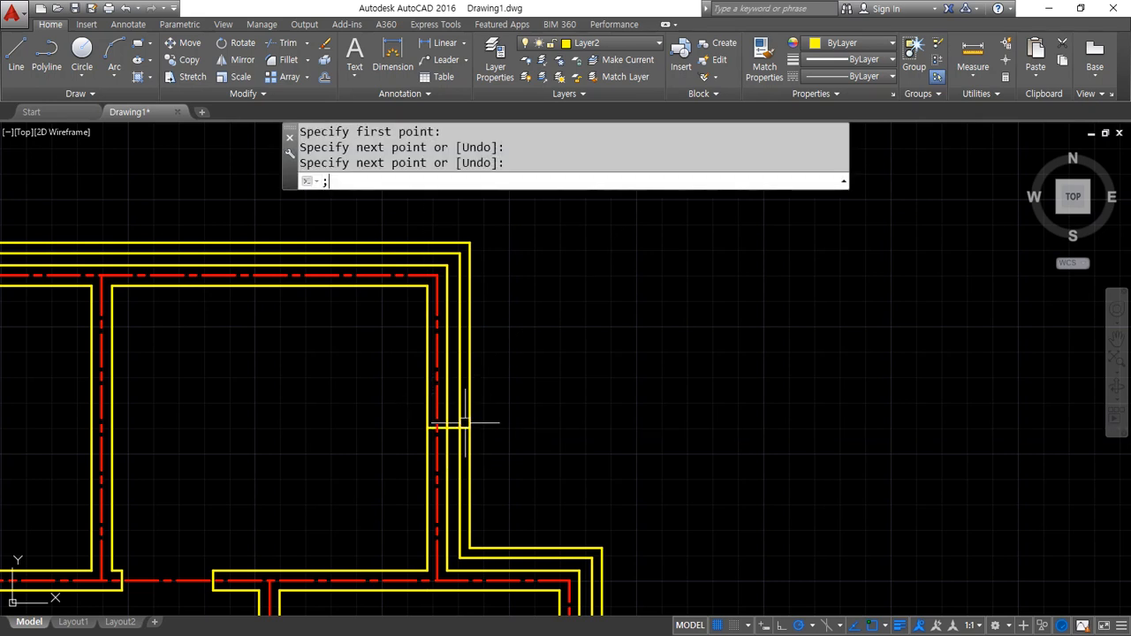
pyautogui.write(';')
pyautogui.press('Escape')
pyautogui.press('Escape')
# - Offset the upper-right room's crossing line by 600 to both sides
pyautogui.write('o')
pyautogui.press('space')
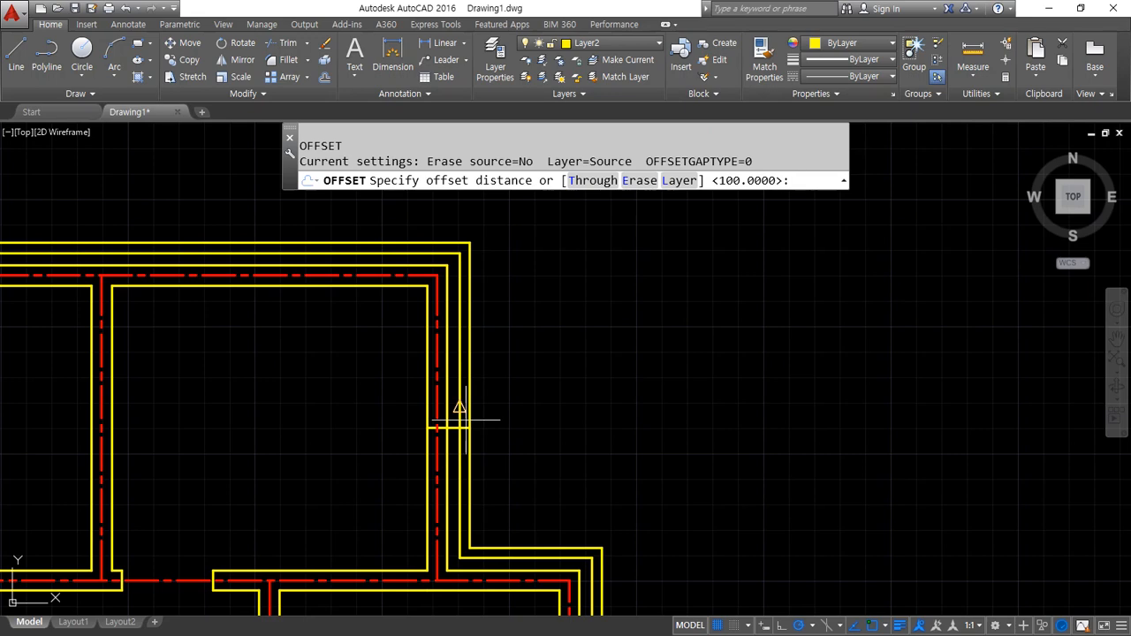
pyautogui.press('space')
pyautogui.scroll(2, 466, 427)
pyautogui.click(459, 425)
pyautogui.click(463, 395)
pyautogui.click(467, 422)
pyautogui.click(470, 474)
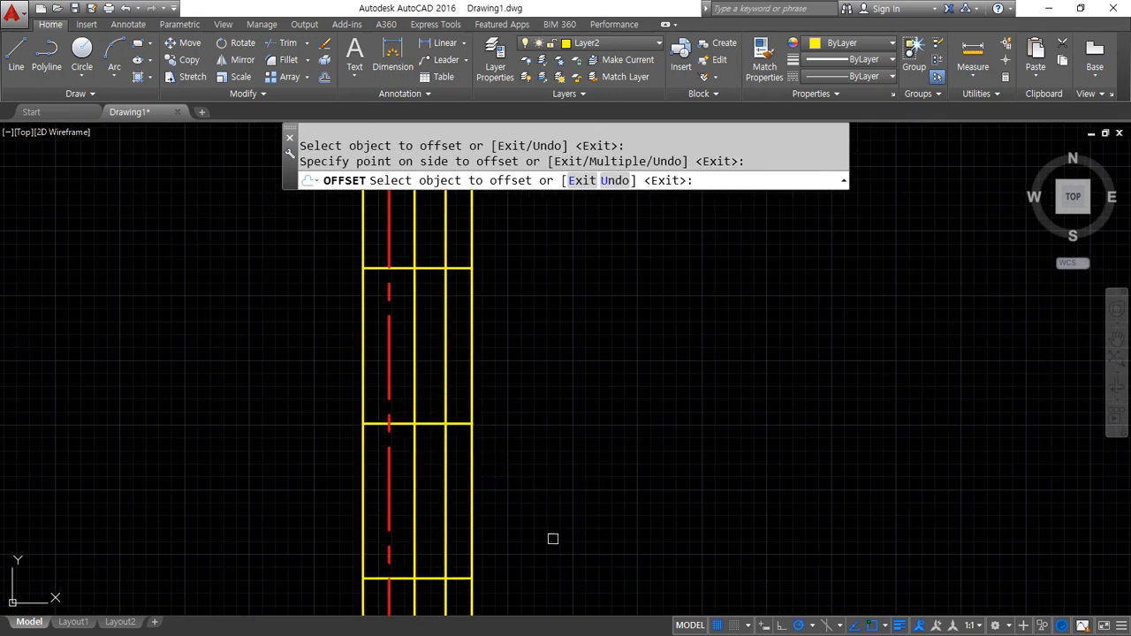
pyautogui.press('space')
# - Erase the upper-right room's middle crossing line and fence-trim the wall lines between the offset lines to open its window
pyautogui.click(277, 386)
pyautogui.click(596, 475)
pyautogui.write('e')
pyautogui.press('space')
pyautogui.write('tr')
pyautogui.press('space')
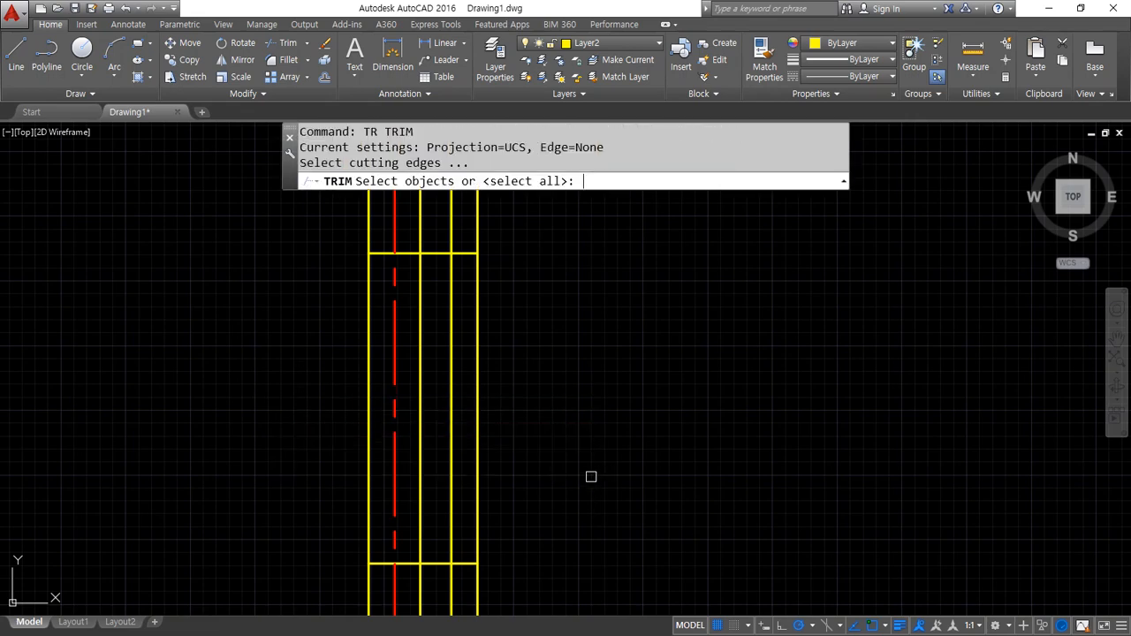
pyautogui.press('space')
pyautogui.write('f')
pyautogui.press('space')
pyautogui.click(505, 428)
pyautogui.click(313, 425)
pyautogui.press('space')
pyautogui.press('space')
# - Offset the upper end line of the upper-right room's window opening by 100 into the wall
pyautogui.write('o')
pyautogui.press('space')
pyautogui.write('10')
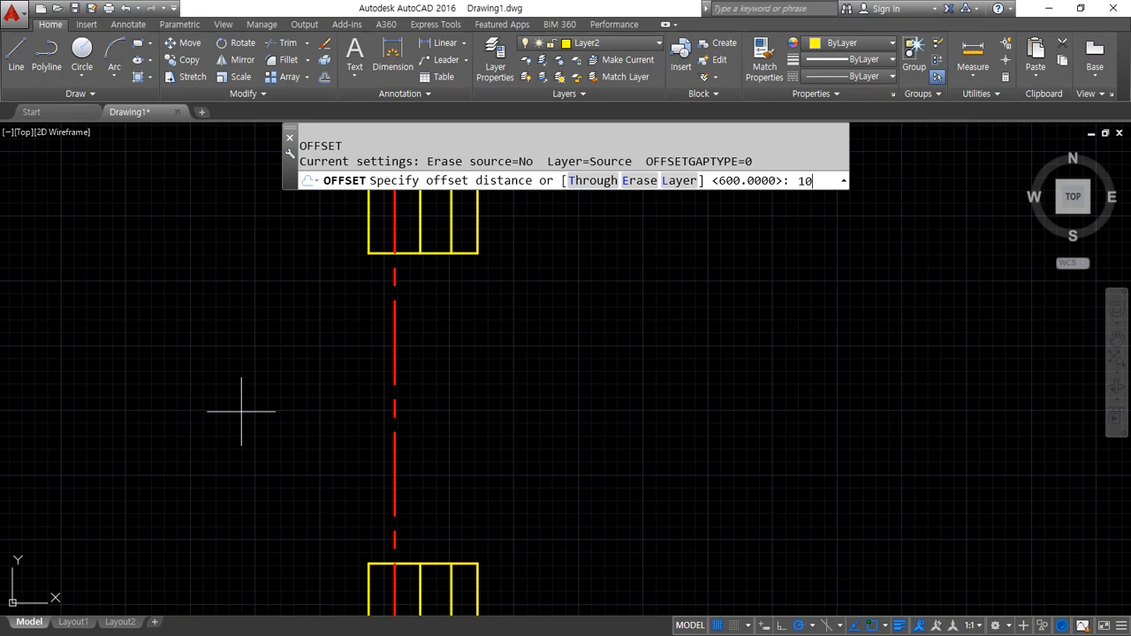
pyautogui.write('0')
pyautogui.press('space')
pyautogui.click(409, 252)
pyautogui.click(409, 245)
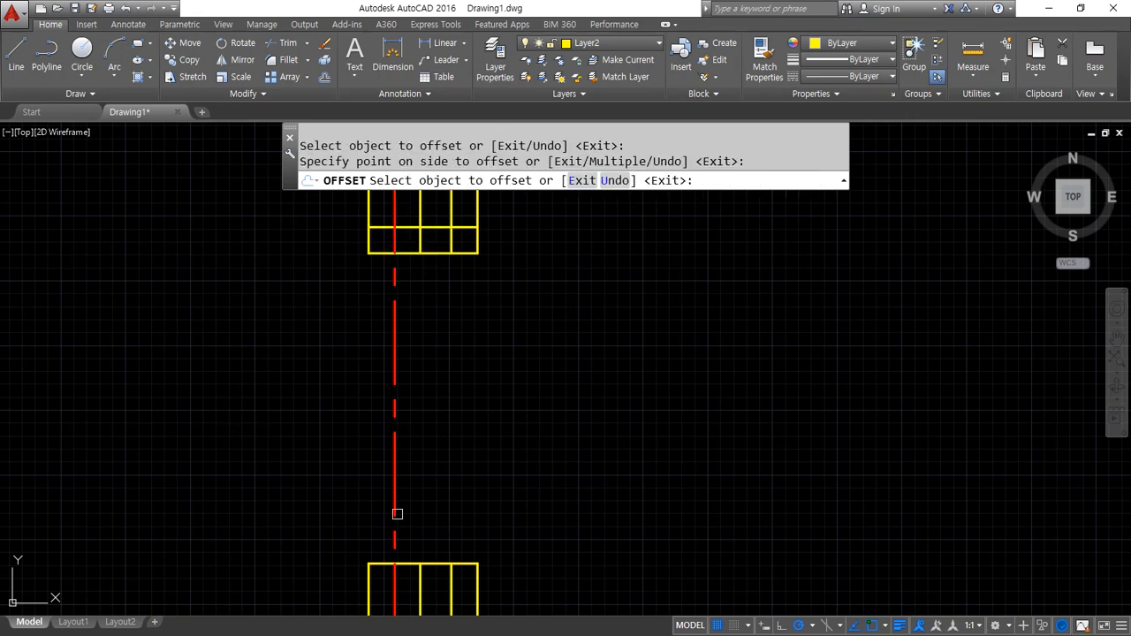
pyautogui.click(411, 562)
pyautogui.click(413, 585)
pyautogui.press('space')
pyautogui.moveTo(519, 535); pyautogui.dragTo(523, 483, button='middle')
pyautogui.click(516, 484)
pyautogui.click(442, 465)
pyautogui.write('e')
pyautogui.press('space')
pyautogui.press('Escape')
pyautogui.press('Escape')
pyautogui.click(463, 494)
pyautogui.click(445, 462)
pyautogui.write('e')
pyautogui.press('space')
pyautogui.press('space')
# - Offset the lower end line of the upper-right room's window opening by 100 into the wall
pyautogui.write('o')
pyautogui.press('space')
pyautogui.press('space')
pyautogui.click(435, 511)
pyautogui.click(444, 549)
pyautogui.press('space')
# - Fillet the lower offset line with the outer wall layer's inner line below the upper-right room's window opening
pyautogui.write('f')
pyautogui.press('space')
pyautogui.click(446, 537)
pyautogui.click(456, 561)
# - Trim the lower offset line's excess inside the inner wall layer below the upper-right room's window opening
pyautogui.write('tr')
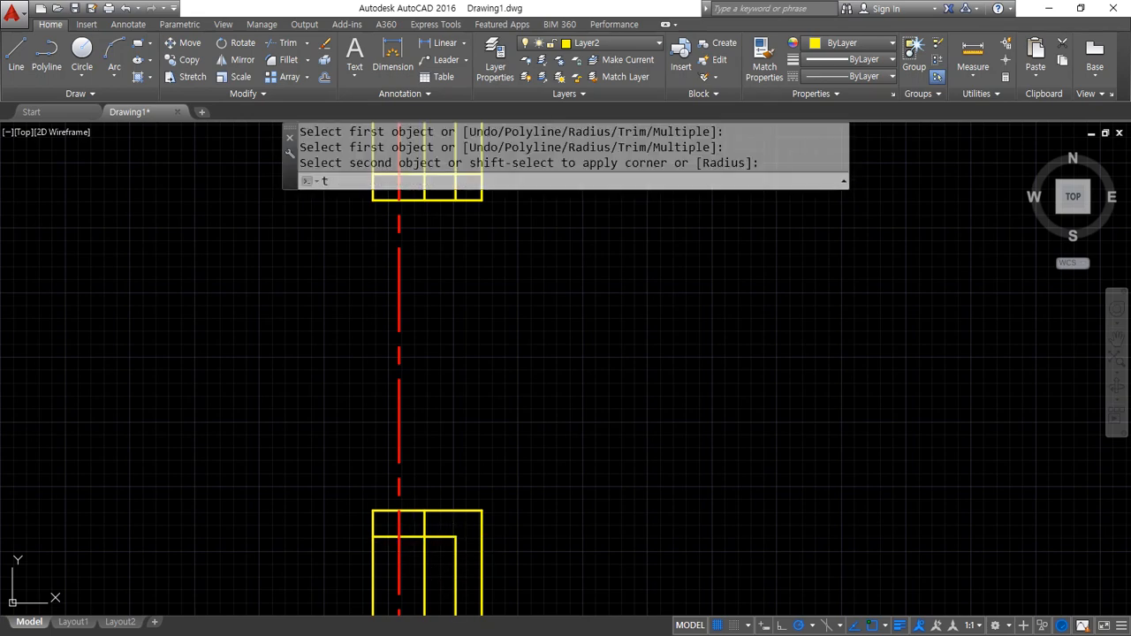
pyautogui.press('space')
pyautogui.press('space')
pyautogui.click(382, 536)
pyautogui.moveTo(473, 206); pyautogui.dragTo(469, 316, button='middle')
pyautogui.press('space')
# - Fillet the upper offset line with the outer wall layer's inner line above the upper-right room's window opening
pyautogui.write('f')
pyautogui.press('space')
pyautogui.click(445, 283)
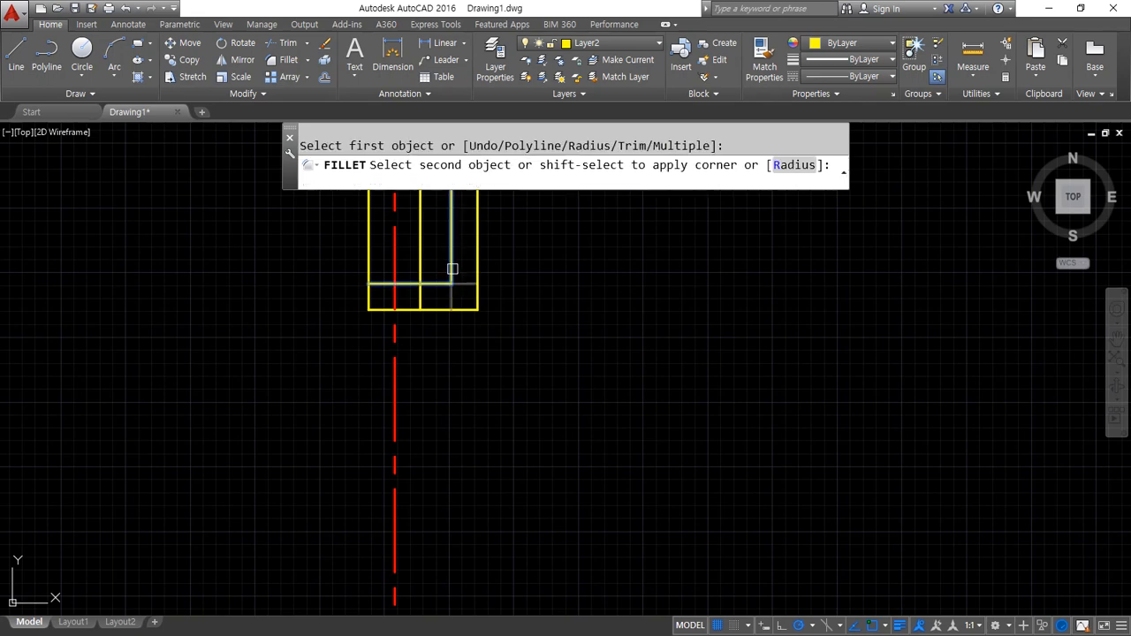
pyautogui.click(452, 265)
pyautogui.press('space')
pyautogui.press('Escape')
pyautogui.write('t')
pyautogui.press('space')
pyautogui.press('space')
pyautogui.press('Escape')
pyautogui.press('Escape')
# - Trim the upper offset line's excess inside the inner wall layer above the upper-right room's window opening
pyautogui.write('tr')
pyautogui.press('space')
pyautogui.press('space')
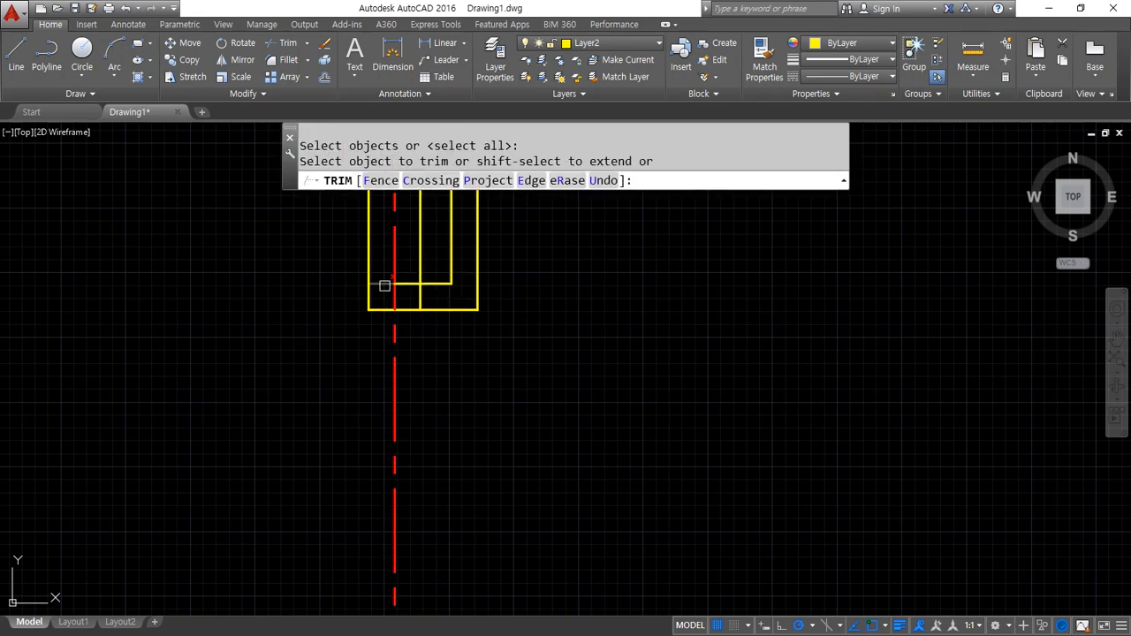
pyautogui.click(378, 283)
pyautogui.press('space')
# - Draw a line straight across the top exterior wall at the middle of the upper-left room
pyautogui.scroll(-3, 429, 425)
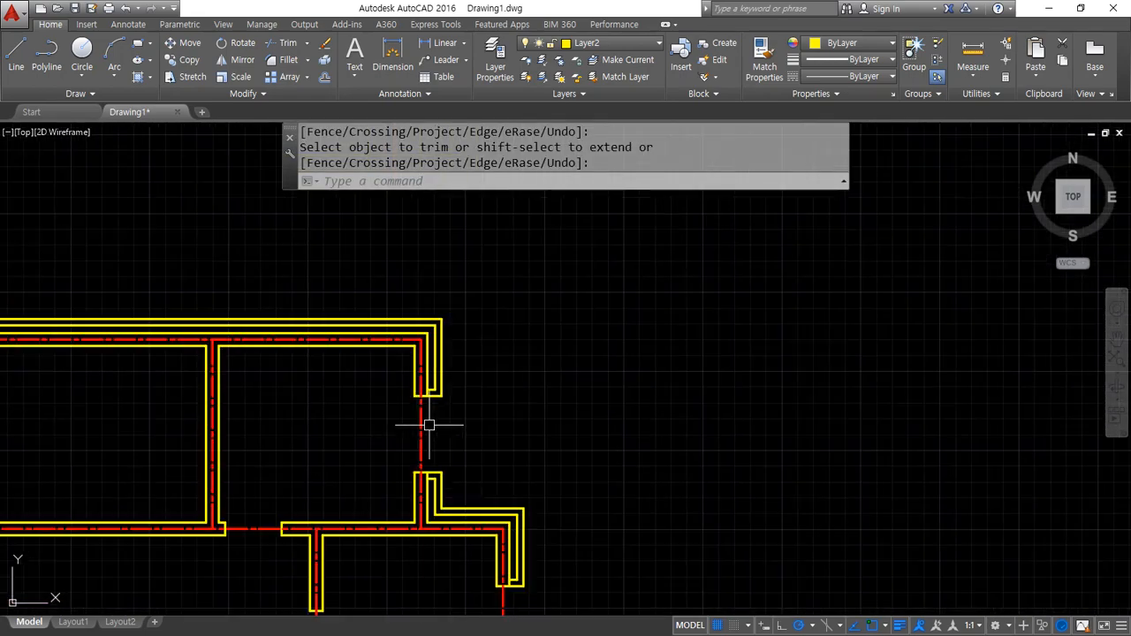
pyautogui.moveTo(229, 389)
pyautogui.mouseDown(button='middle')
pyautogui.moveTo(453, 440)
pyautogui.moveTo(652, 403)
pyautogui.moveTo(232, 388)
pyautogui.moveTo(267, 400)
pyautogui.mouseUp(button='middle')
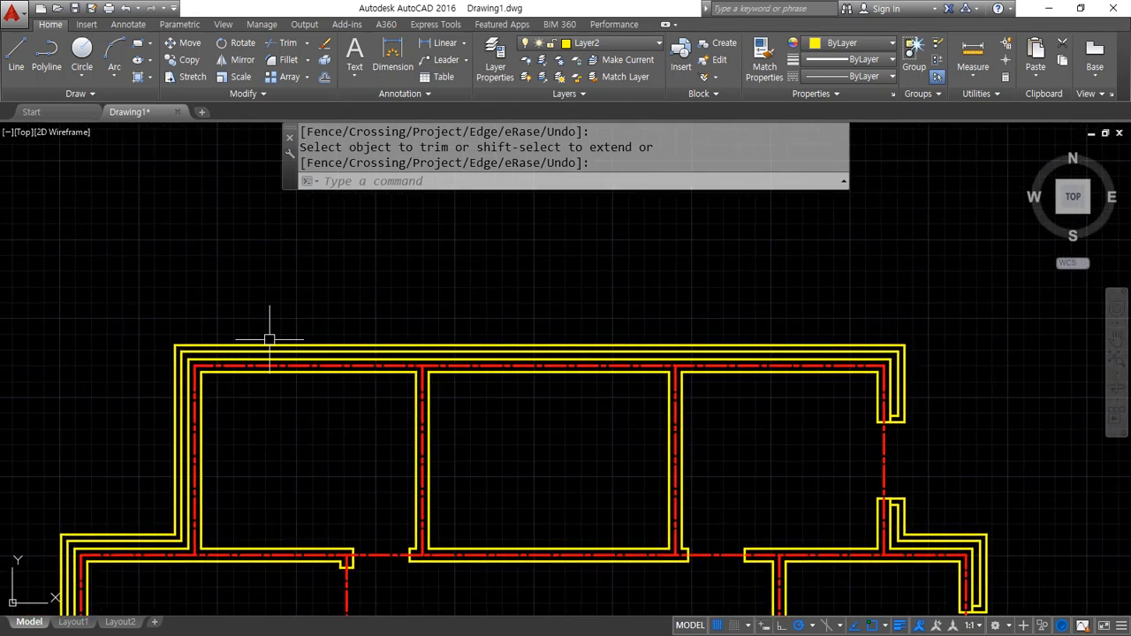
pyautogui.write('l')
pyautogui.press('space')
pyautogui.click(309, 363)
pyautogui.click(308, 346)
pyautogui.press('Return')
pyautogui.scroll(6, 310, 374)
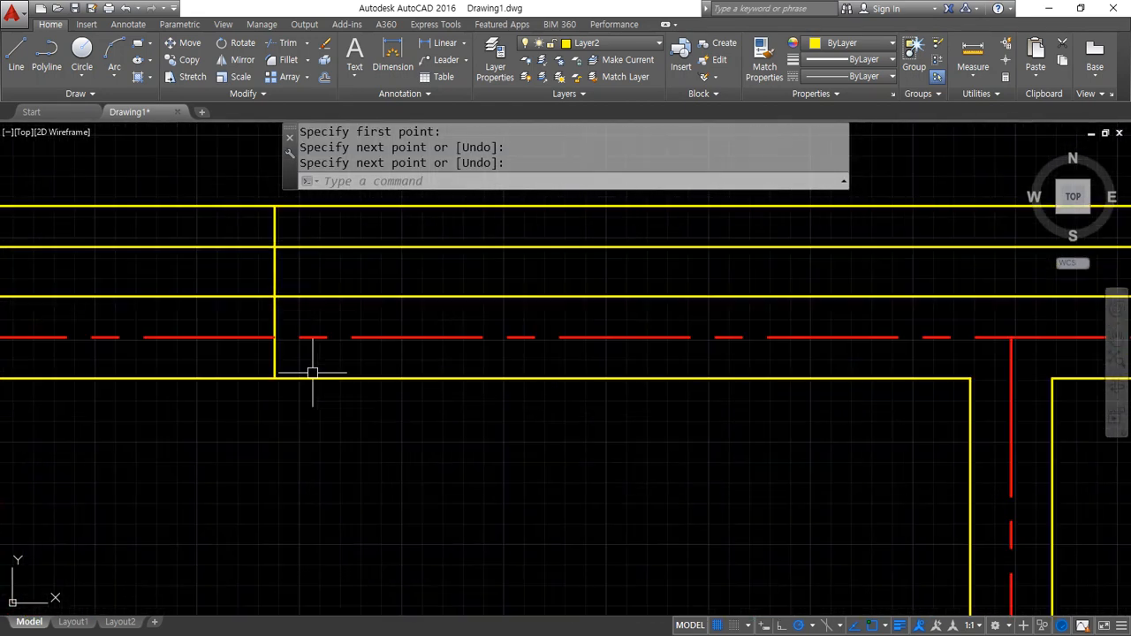
pyautogui.write('o')
pyautogui.press('space')
pyautogui.write('60')
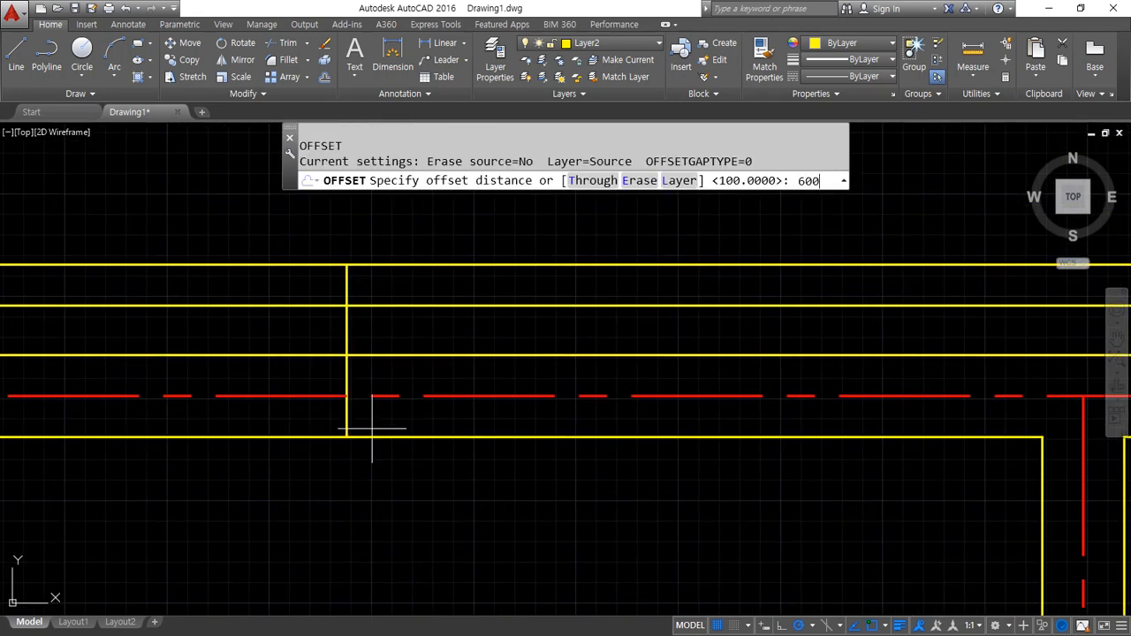
pyautogui.write('0')
pyautogui.press('Return')
pyautogui.press('Return')
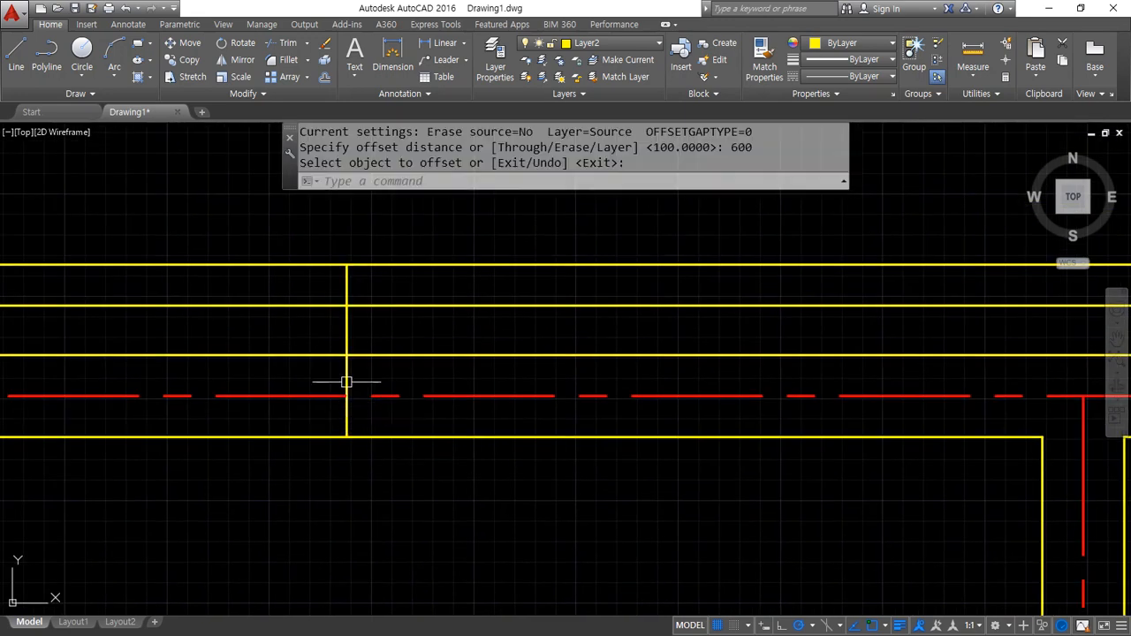
# - Offset the line across the upper-left room's top exterior wall by 600 to both sides
pyautogui.press('space')
pyautogui.write('600')
pyautogui.press('Return')
pyautogui.click(347, 376)
pyautogui.click(361, 382)
pyautogui.click(352, 381)
pyautogui.click(270, 374)
pyautogui.press('Return')
# - Erase the original middle line between the two 600 offset lines in the top exterior wall
pyautogui.click(312, 227)
pyautogui.click(418, 568)
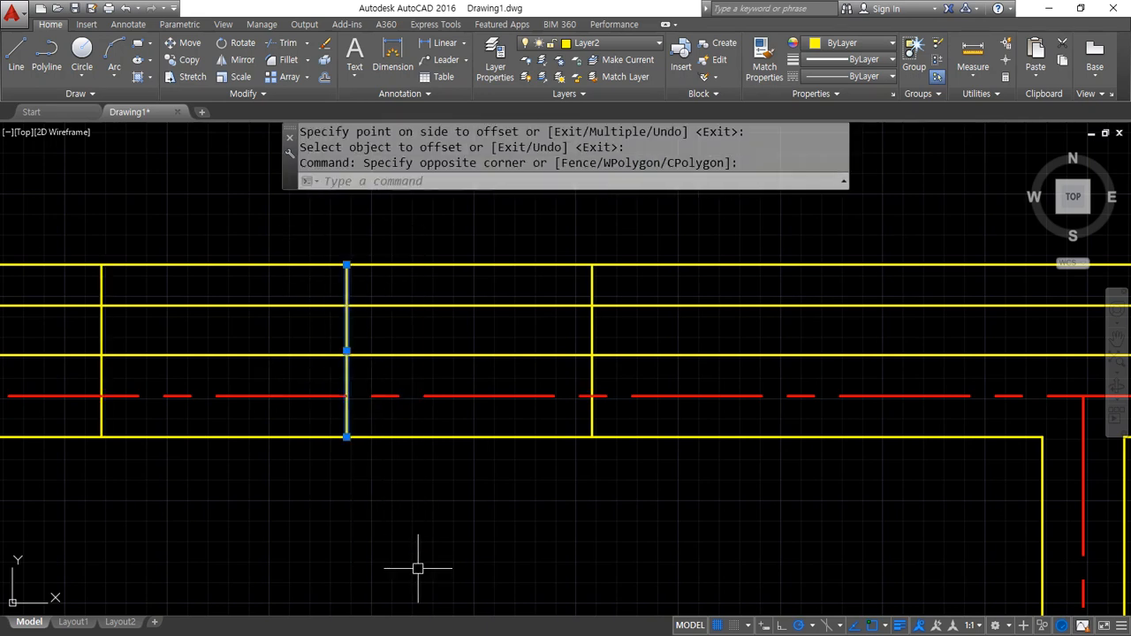
pyautogui.write('e')
pyautogui.press('space')
# - Trim all the wall lines between the two offset lines with a fence to open the upper-left room's window
pyautogui.write('t')
pyautogui.press('space')
pyautogui.press('space')
pyautogui.write('f')
pyautogui.press('space')
pyautogui.click(360, 481)
pyautogui.click(356, 240)
pyautogui.press('space')
pyautogui.press('Escape')
# - Offset both end lines of the upper-left room's window opening by 100 into the adjoining walls
pyautogui.write('o')
pyautogui.press('space')
pyautogui.write('100')
pyautogui.press('space')
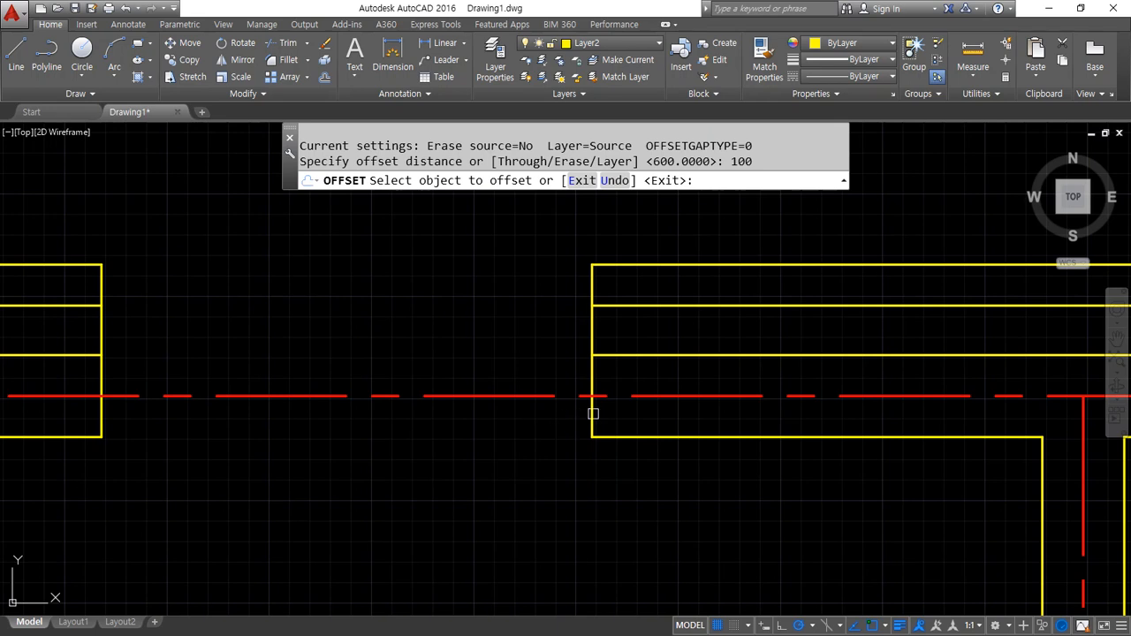
pyautogui.click(592, 412)
pyautogui.click(100, 428)
pyautogui.click(66, 421)
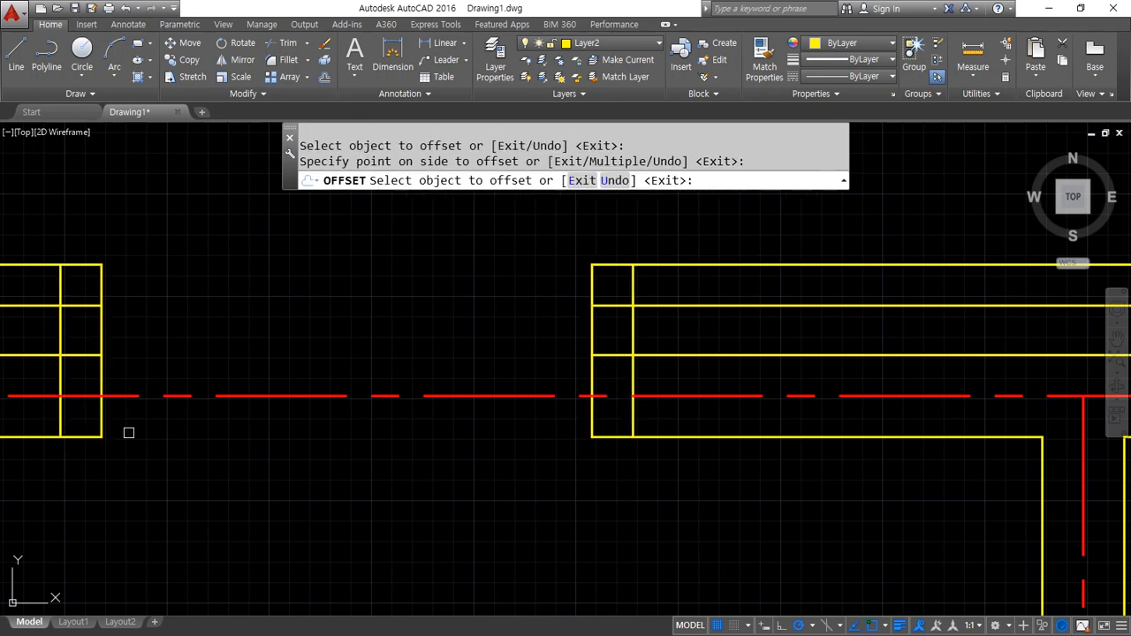
pyautogui.press('space')
# - Trim the left offset line and the end of the outer wall layer's inner line into a corner beside the window opening
pyautogui.moveTo(207, 434); pyautogui.dragTo(315, 454, button='middle')
pyautogui.write('tr')
pyautogui.press('space')
pyautogui.press('space')
pyautogui.write('f')
pyautogui.press('space')
pyautogui.click(157, 303)
pyautogui.click(190, 323)
pyautogui.press('space')
pyautogui.click(171, 424)
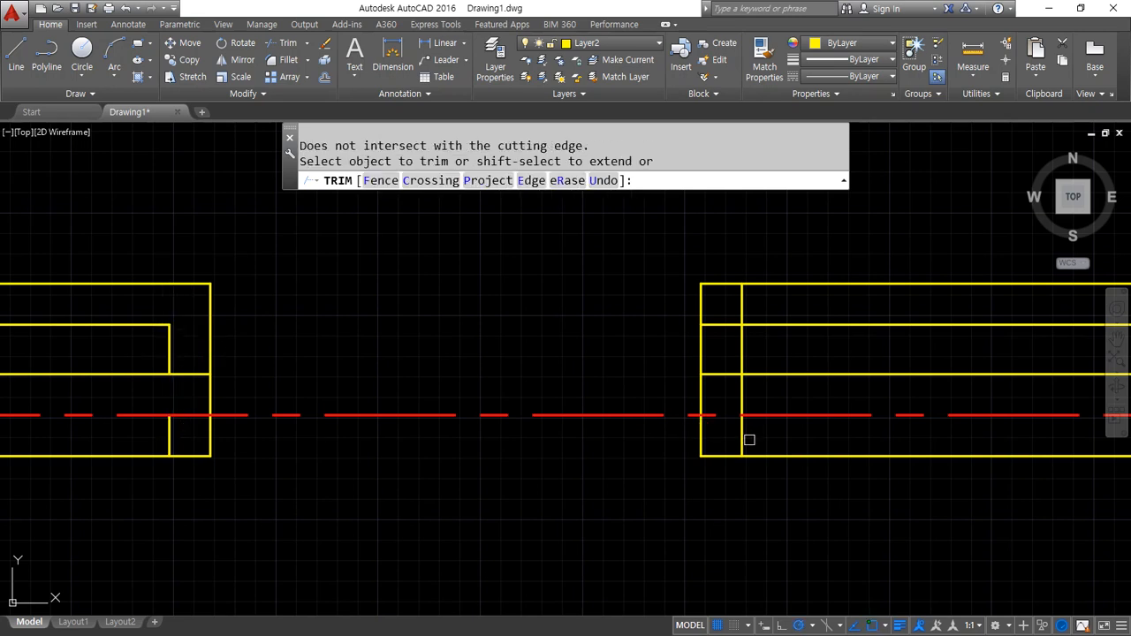
# - Trim the right offset line and the outer wall layer's inner line into a corner beside the upper-left room's window opening
pyautogui.click(742, 396)
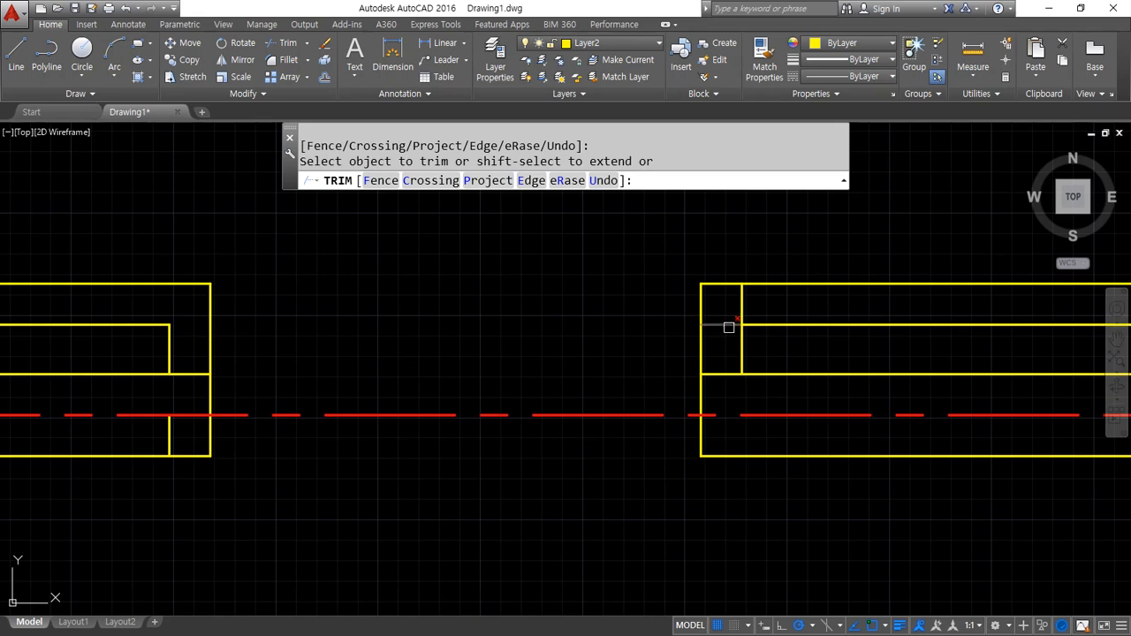
pyautogui.click(739, 301)
pyautogui.press('space')
# - Erase the leftover offset segment inside the inner wall layer left of the upper-left room's window opening
pyautogui.click(169, 434)
pyautogui.write('e')
pyautogui.press('space')
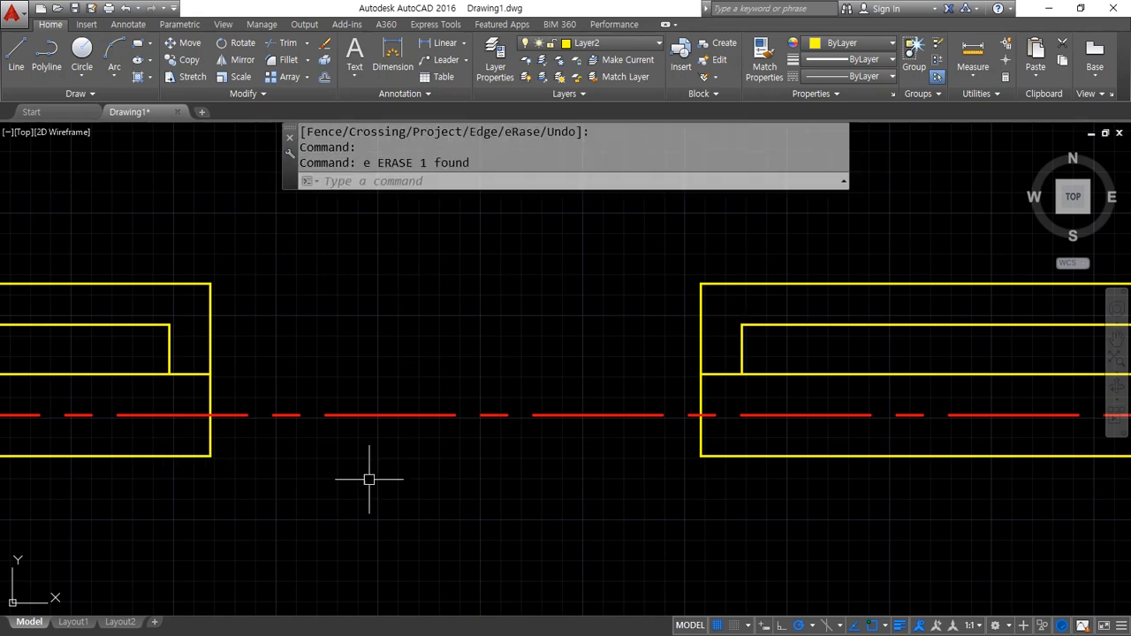
pyautogui.scroll(-8, 372, 477)
pyautogui.moveTo(549, 519); pyautogui.dragTo(388, 262, button='middle')
pyautogui.scroll(-2, 381, 384)
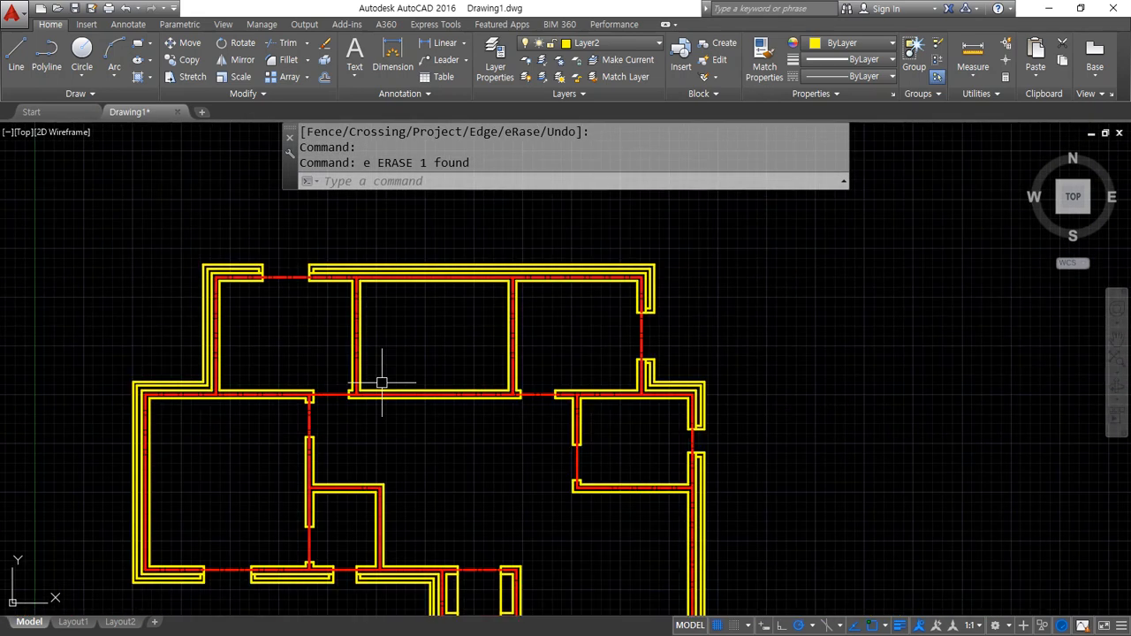
pyautogui.moveTo(381, 384); pyautogui.dragTo(381, 363, button='middle')
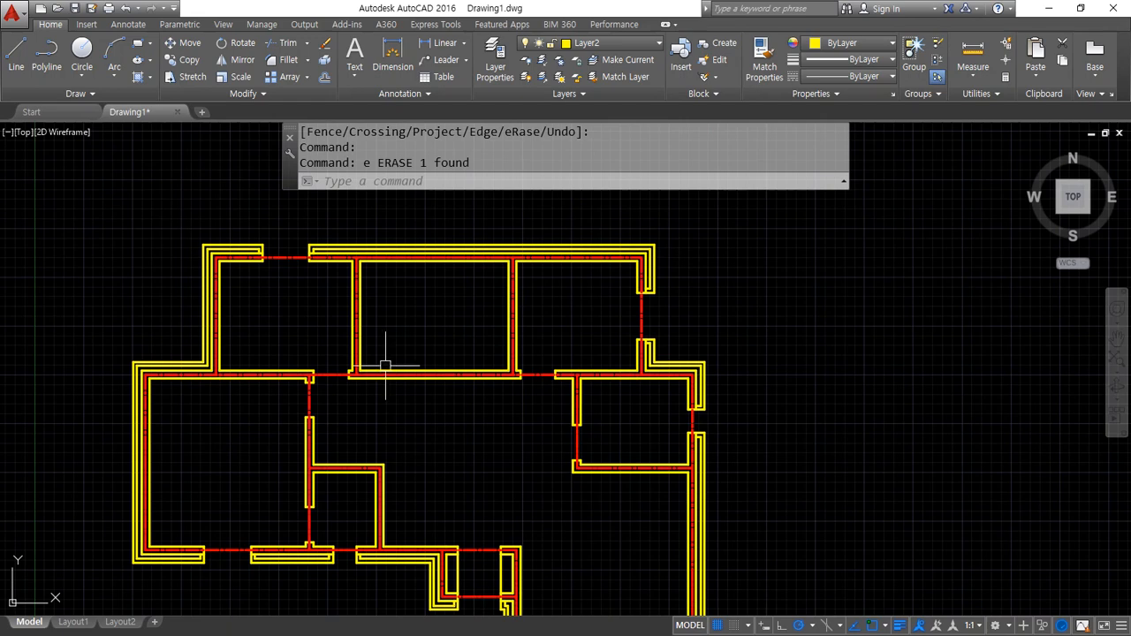